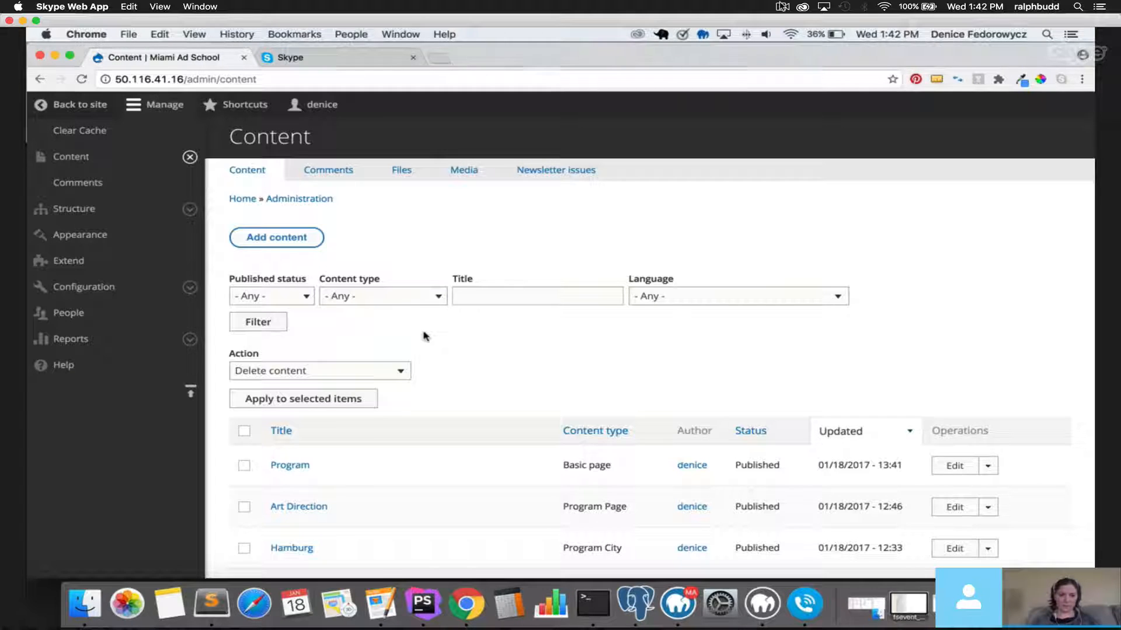
Start a new Bootcamp Instructors item from the Add content page.
left_click(190, 156)
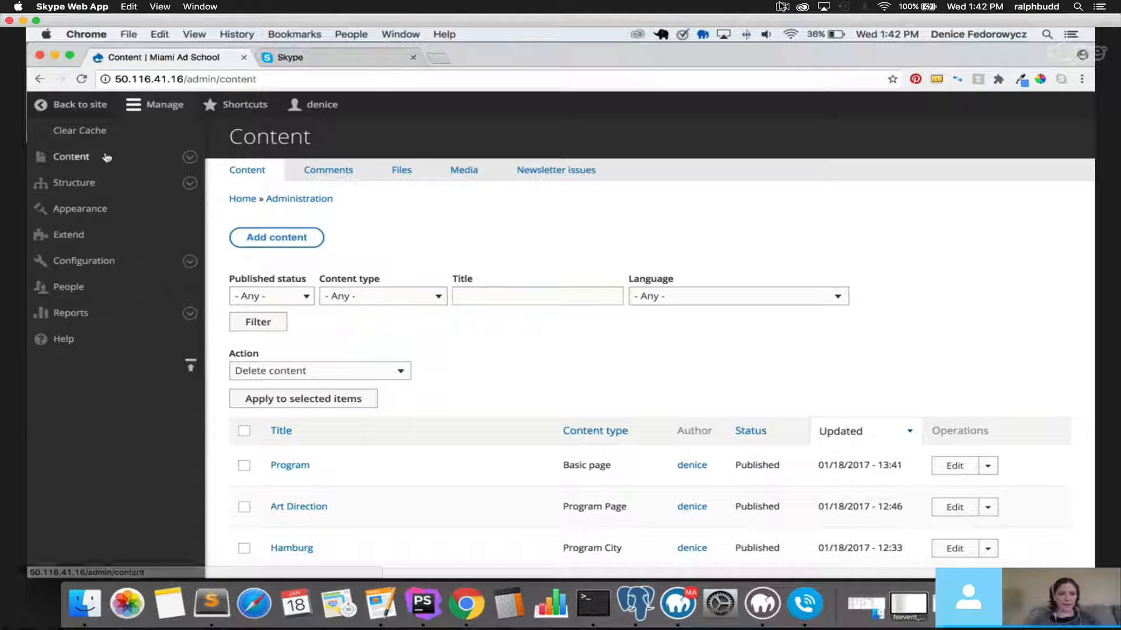
left_click(133, 106)
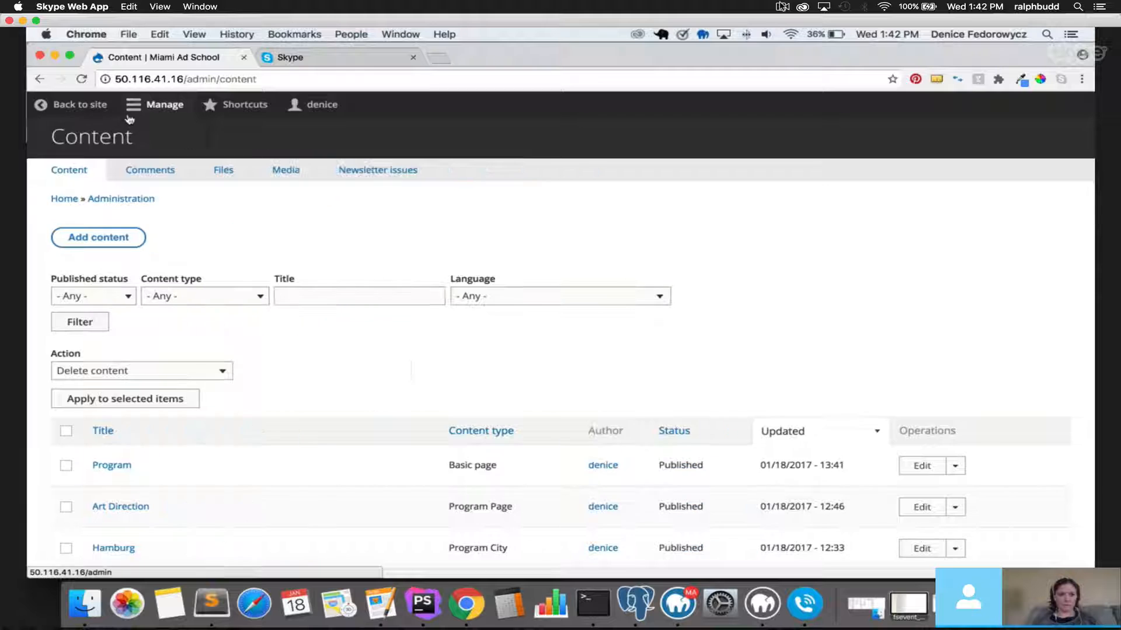
left_click(133, 107)
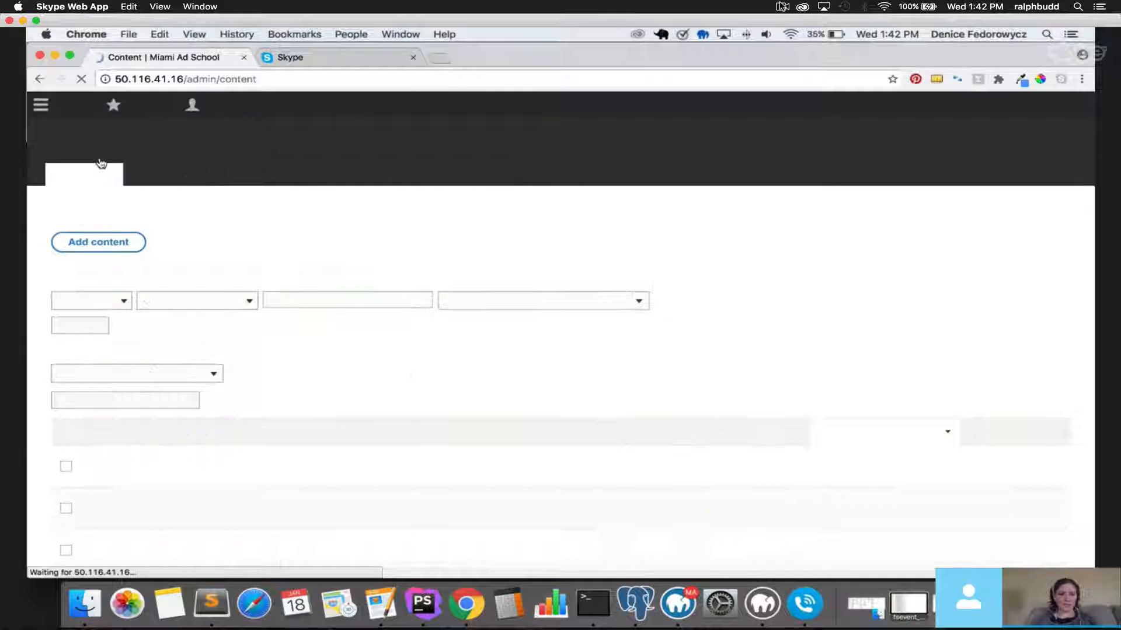
left_click(294, 240)
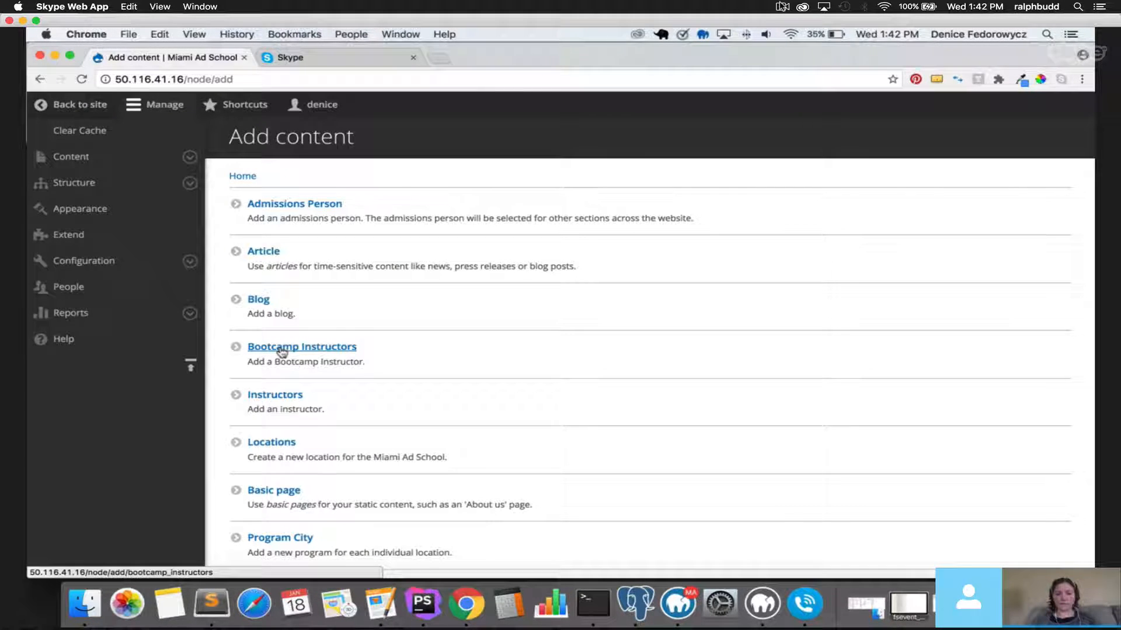
left_click(282, 347)
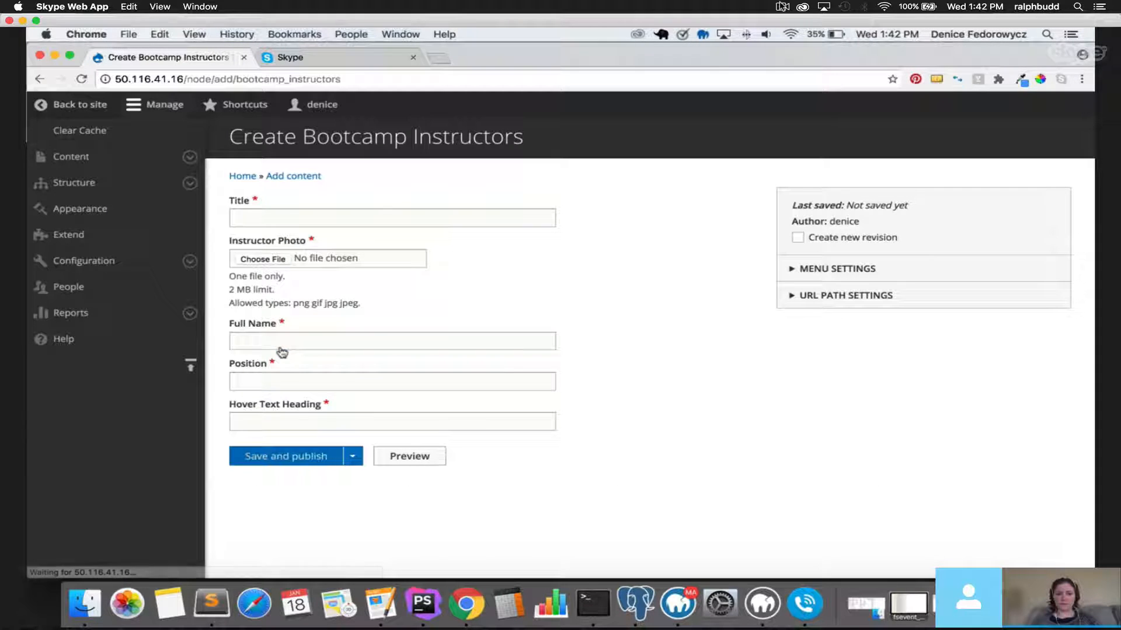
Enter the instructor's name as the Title and open the photo file picker.
left_click(311, 422)
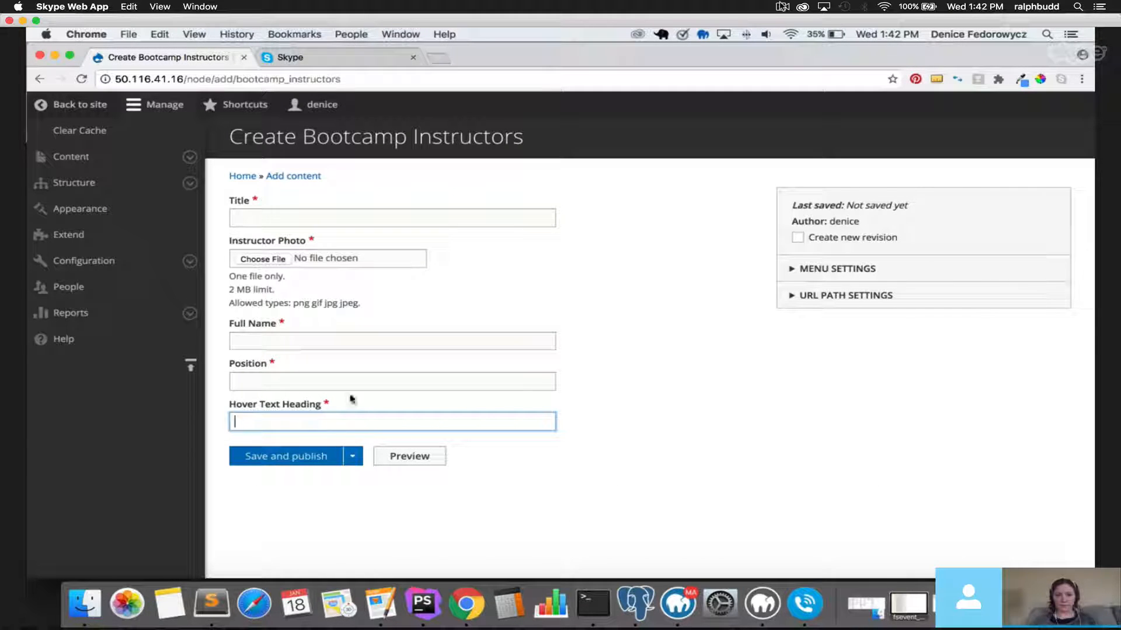
left_click(264, 218)
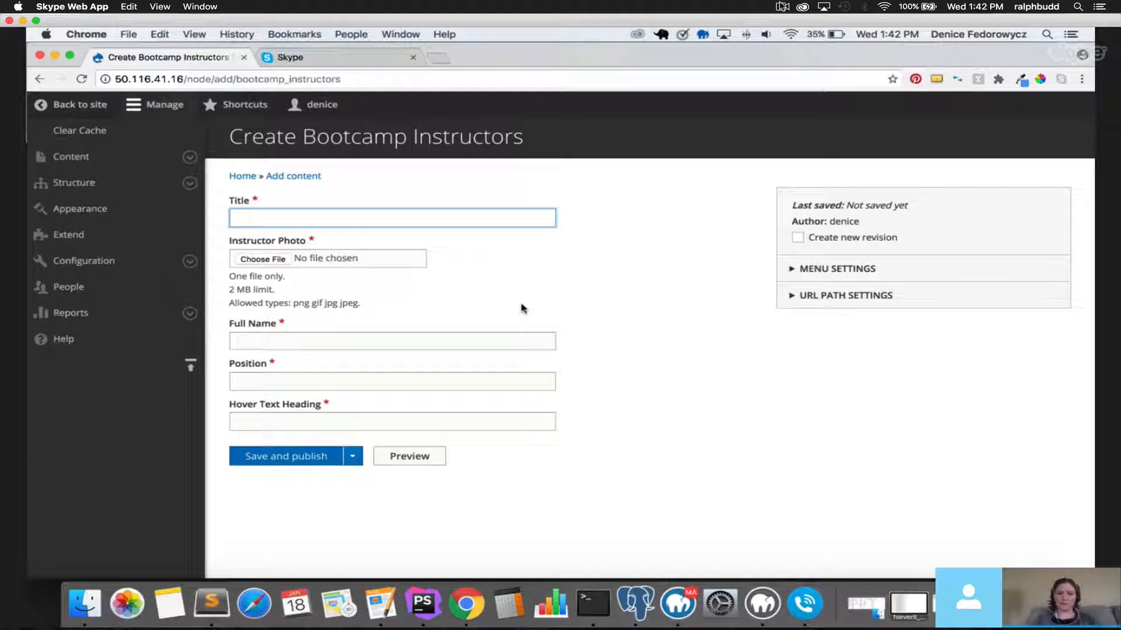
type("Jim")
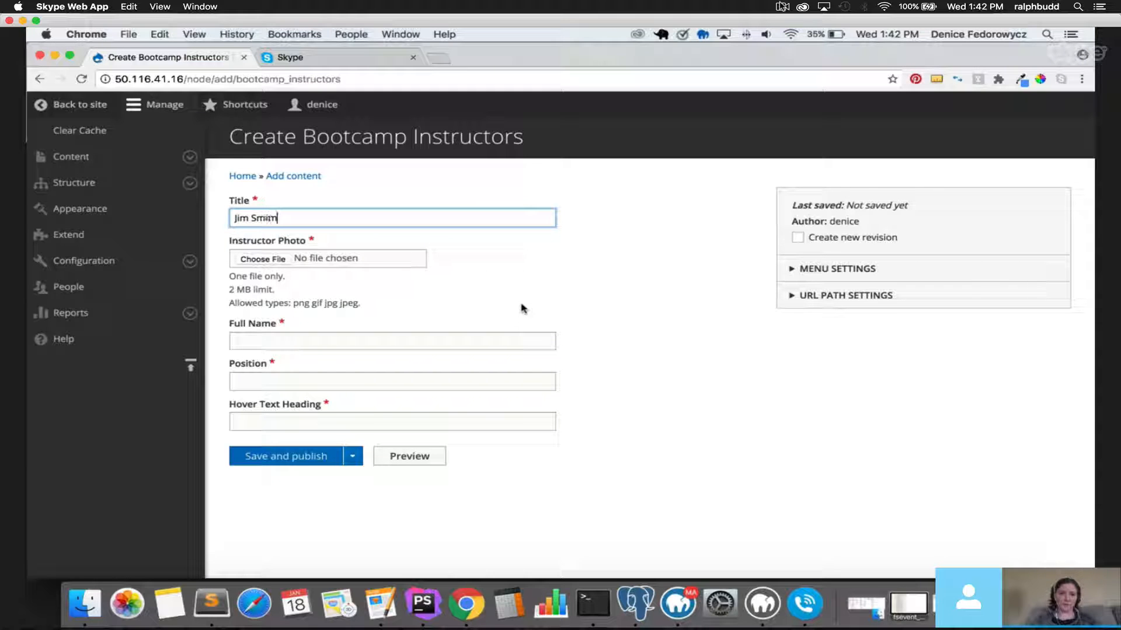
type(" Smith")
left_click(262, 258)
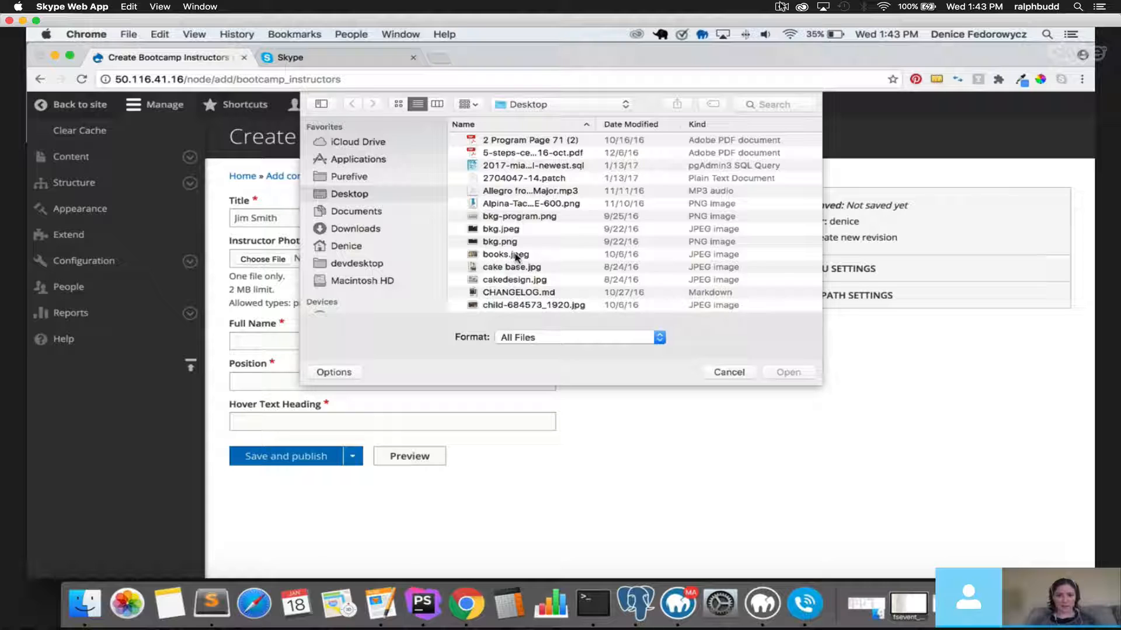
Attach books.jpeg as the instructor photo, then replace it with the third Nothing-sticks image.
left_click(516, 256)
double_click(516, 257)
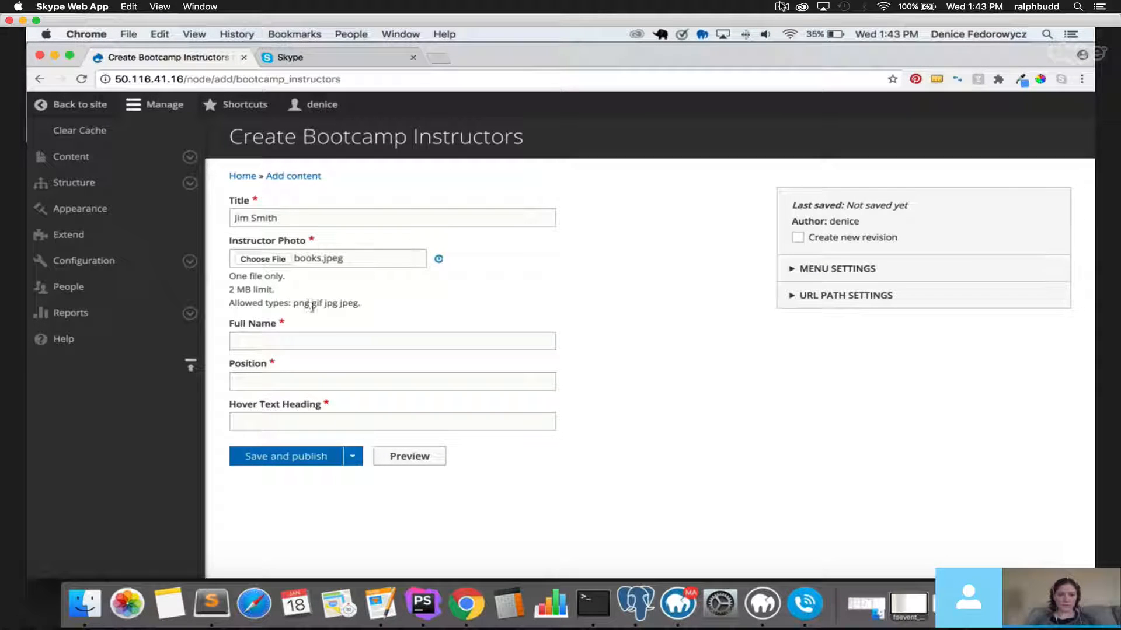
left_click(271, 261)
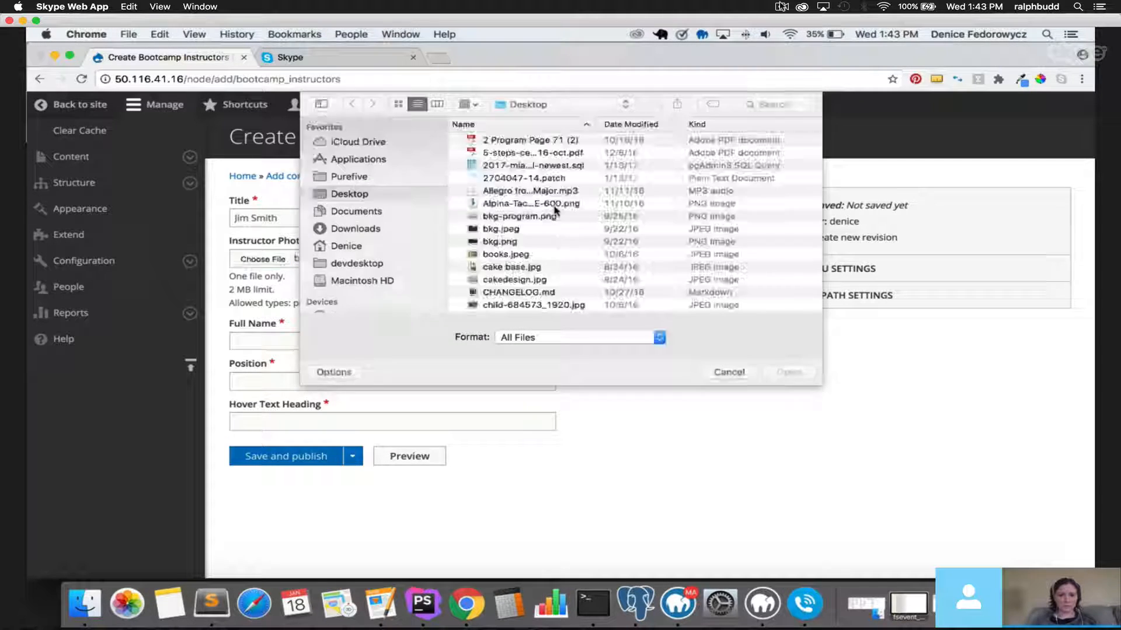
scroll(555, 210, "down", 15)
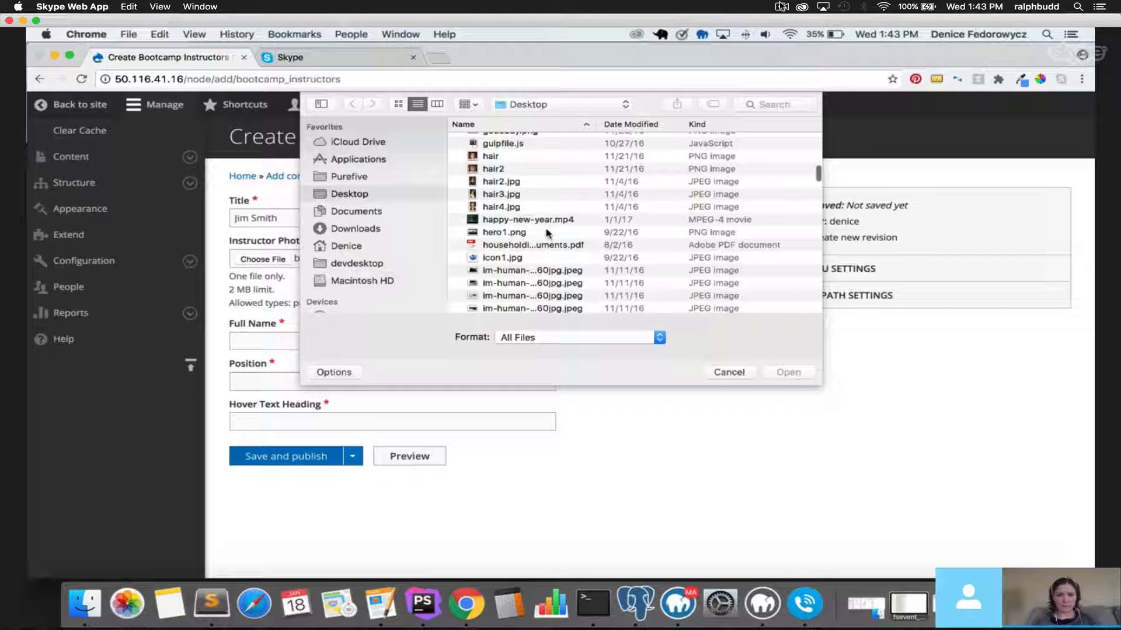
scroll(505, 239, "down", 20)
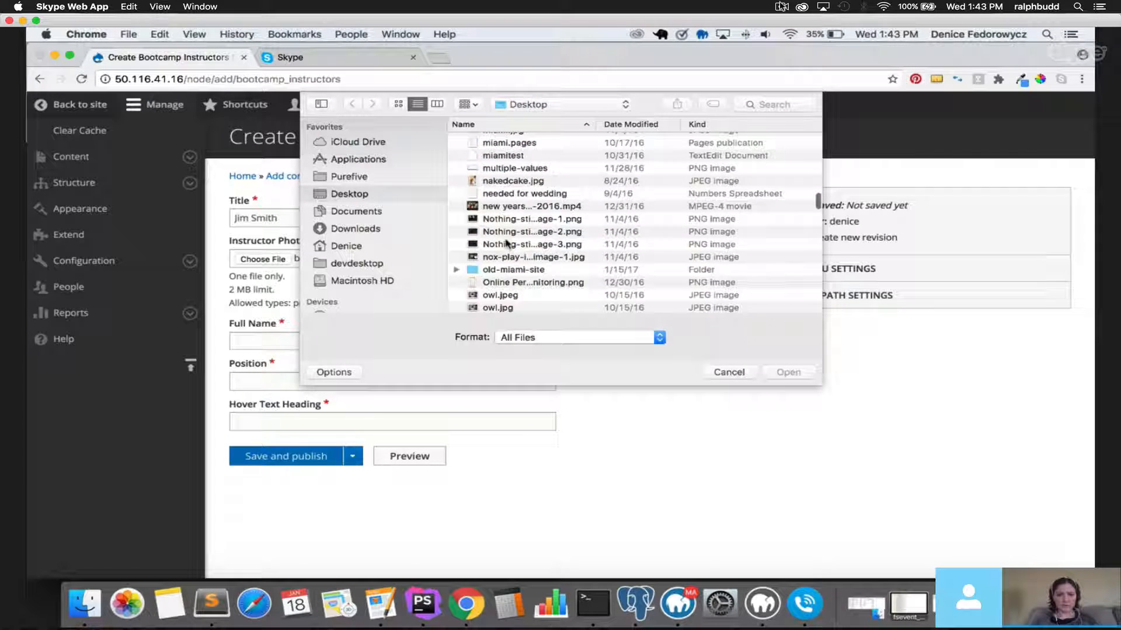
scroll(505, 244, "up", 5)
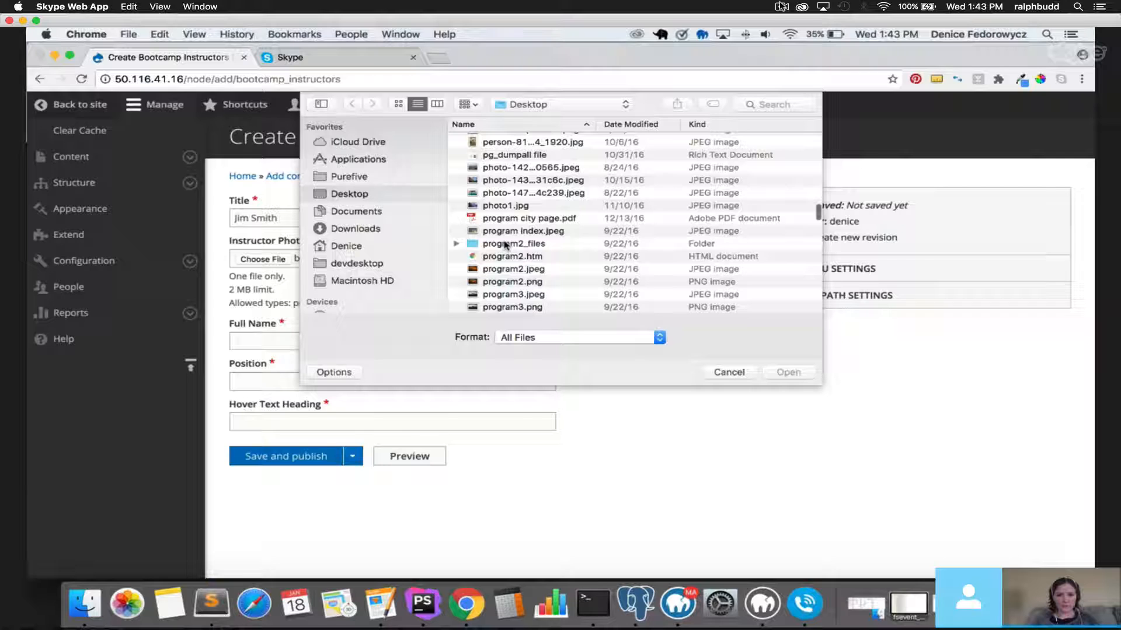
scroll(505, 244, "up", 5)
double_click(502, 213)
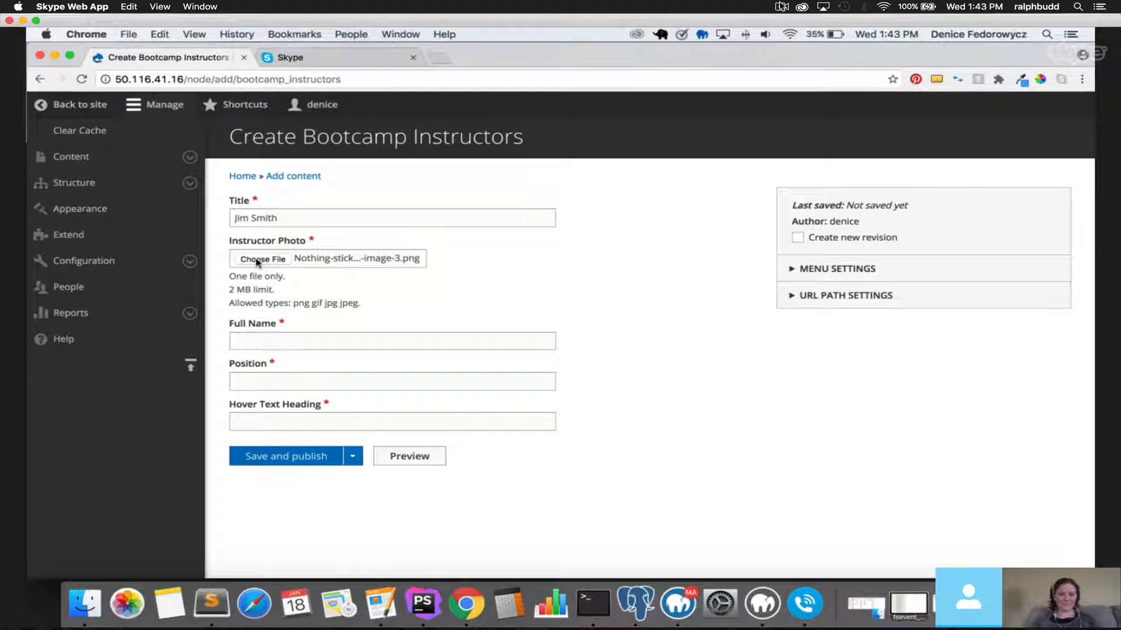
Reload the form and upload Nothing-sticks-around-Miami-Ad-School-Student-Work-2015-image-1.png as the photo.
key("super+r")
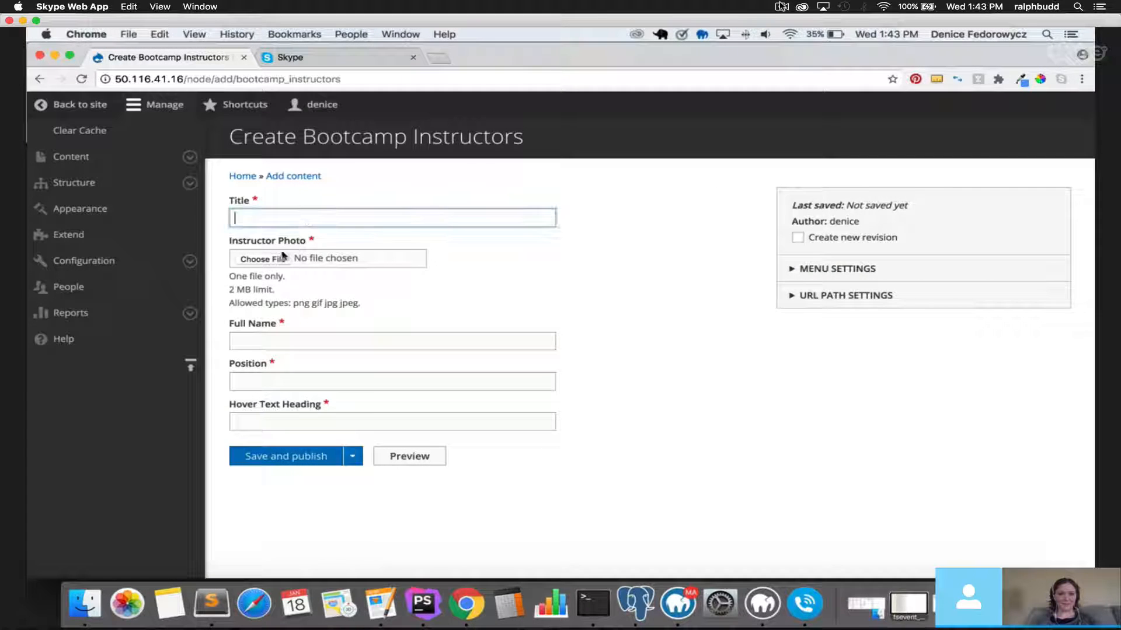
left_click(282, 256)
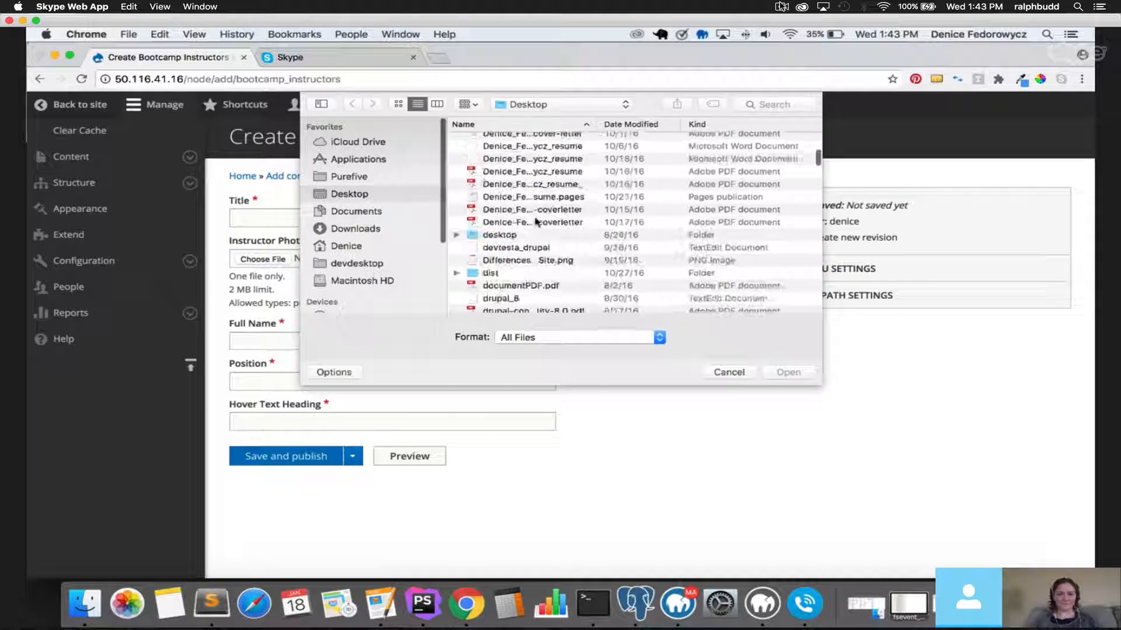
scroll(536, 222, "down", 5)
left_click_drag(821, 384, 1078, 537)
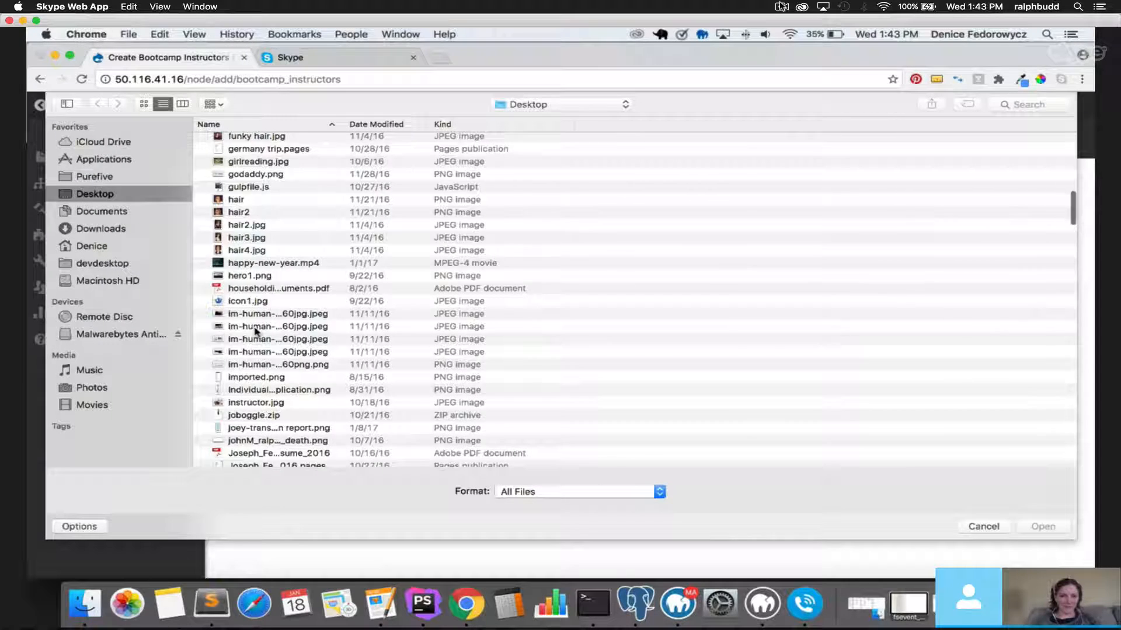
scroll(255, 332, "down", 15)
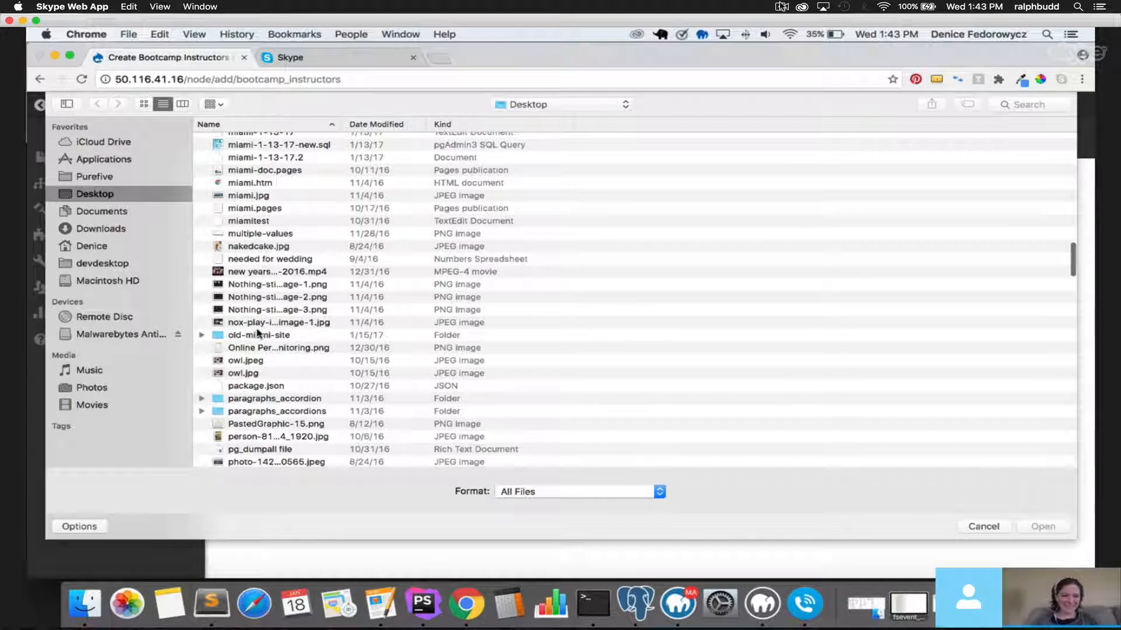
scroll(255, 281, "down", 1)
double_click(254, 281)
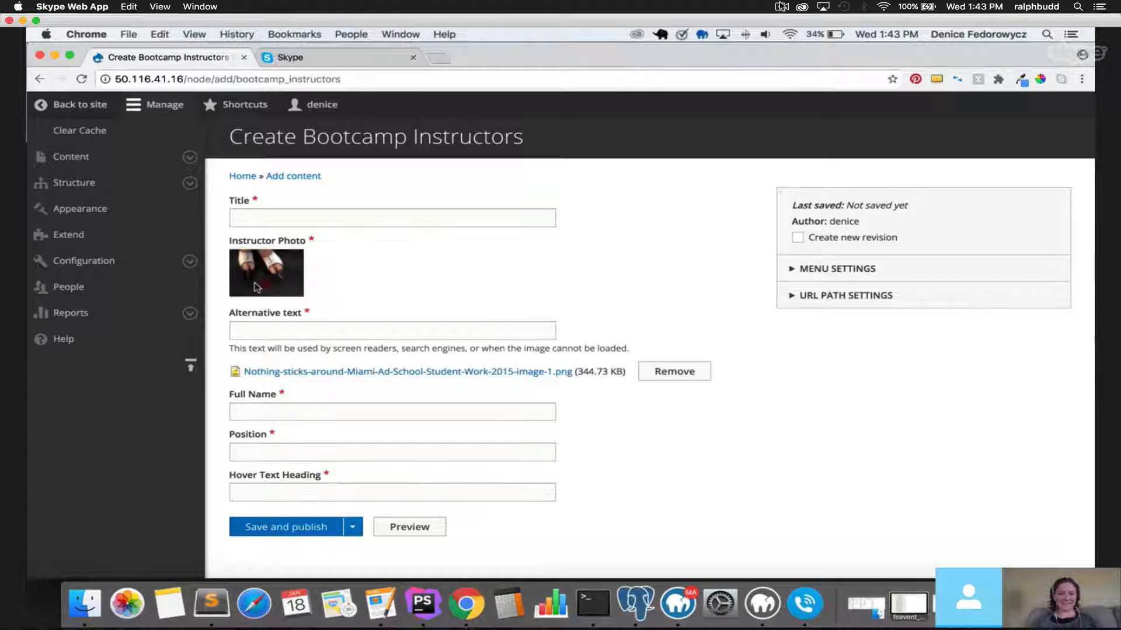
Give the photo alt text 'test', and enter the instructor's name in Title and Full Name.
left_click(261, 328)
type("test")
left_click(293, 215)
type("Jim Smith")
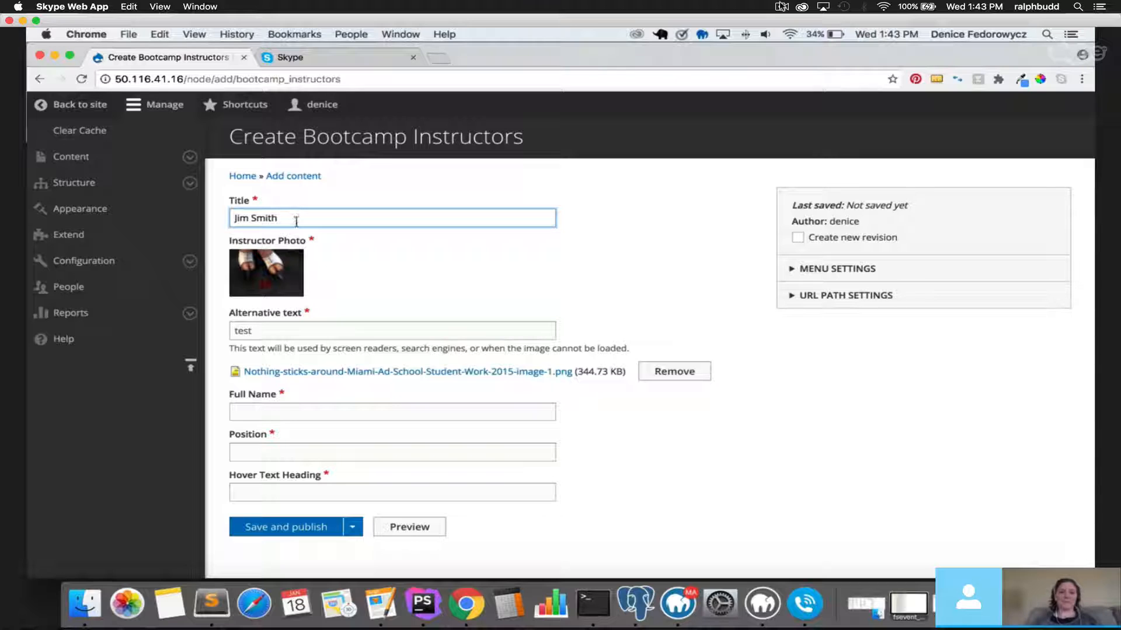
left_click_drag(297, 219, 233, 215)
key("super+c")
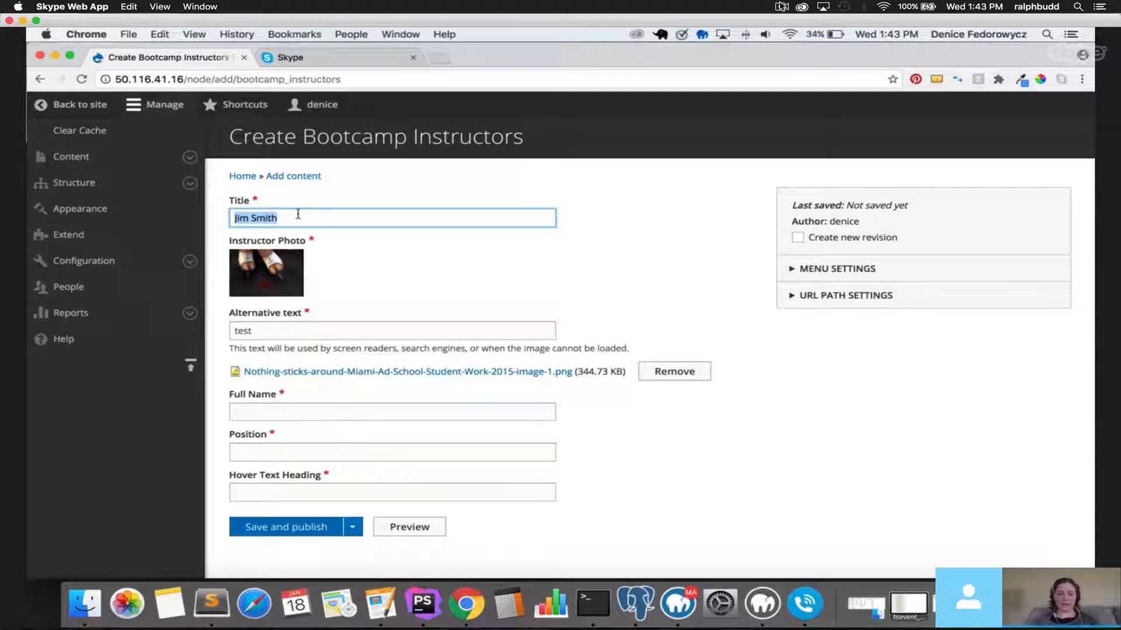
left_click(277, 410)
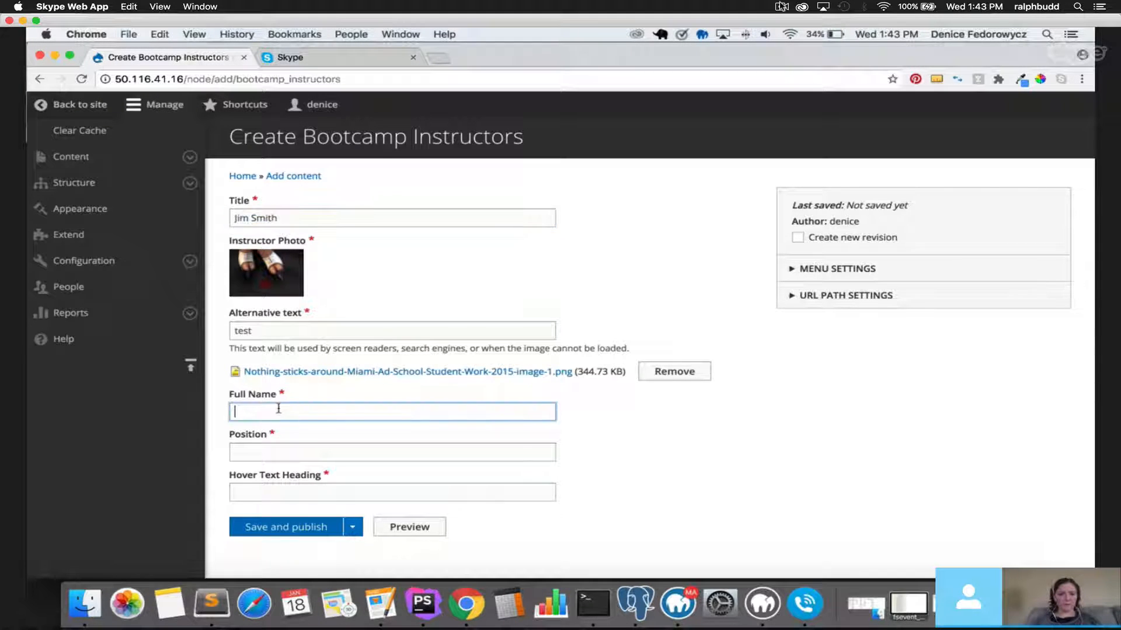
key("super+v")
Set Position to CEO and Hover Text Heading to 'HOver TExt', then save and publish.
scroll(233, 397, "down", 1)
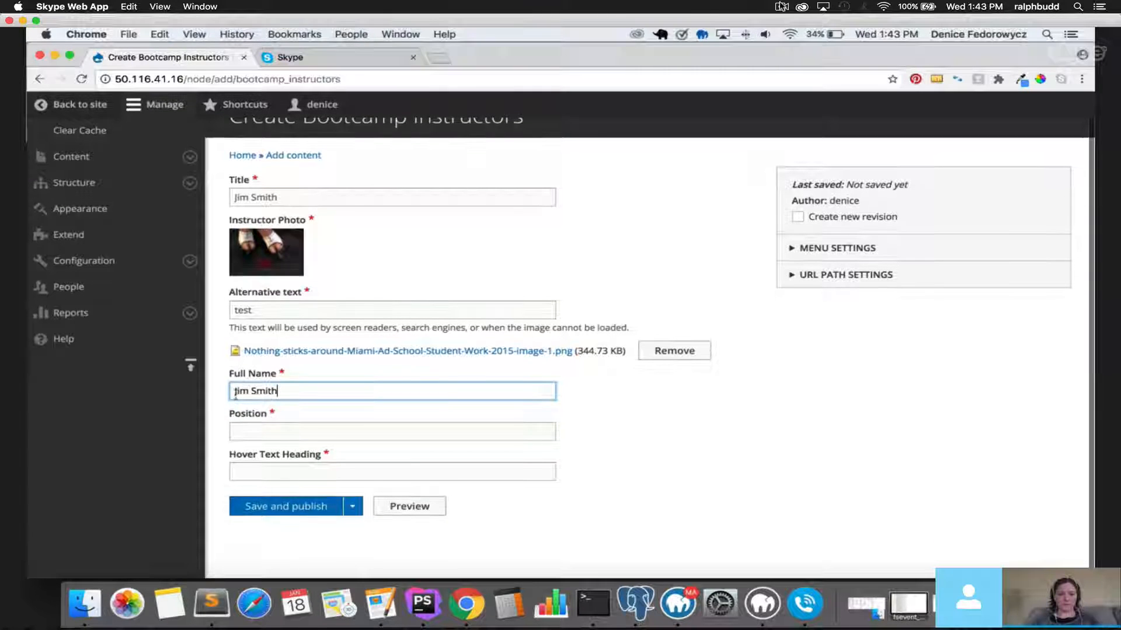
left_click(263, 428)
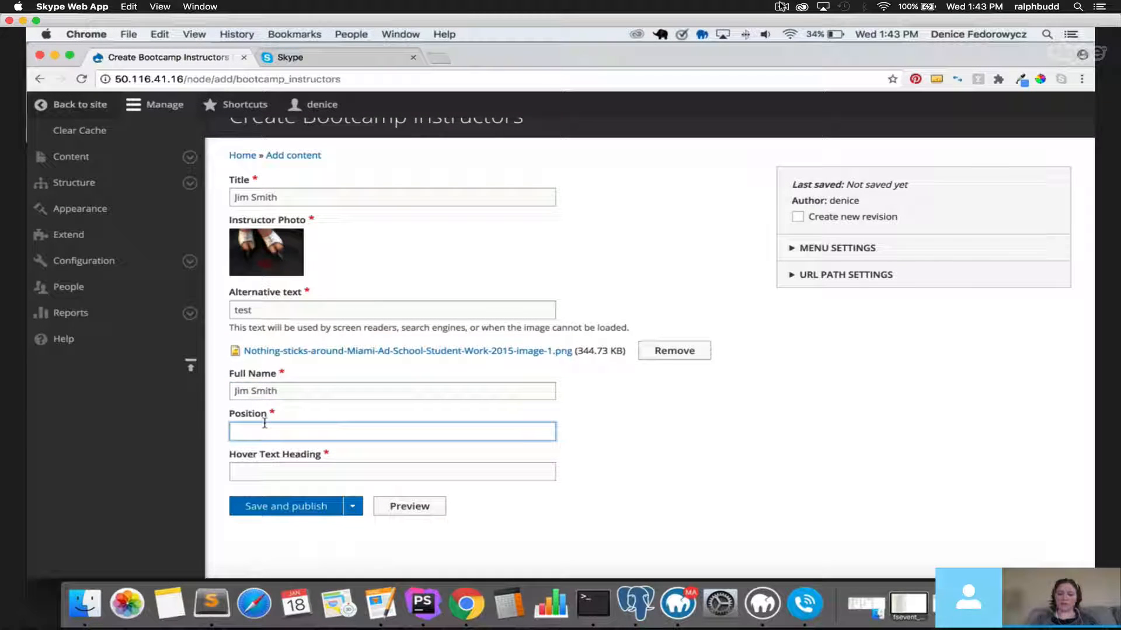
type("CEO")
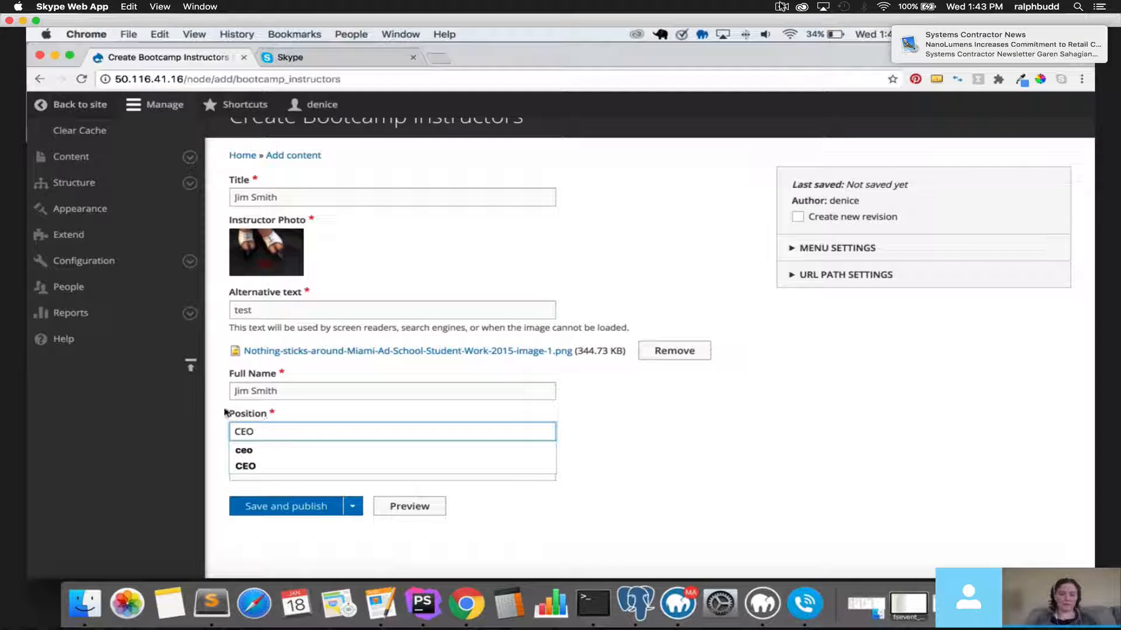
key("Escape")
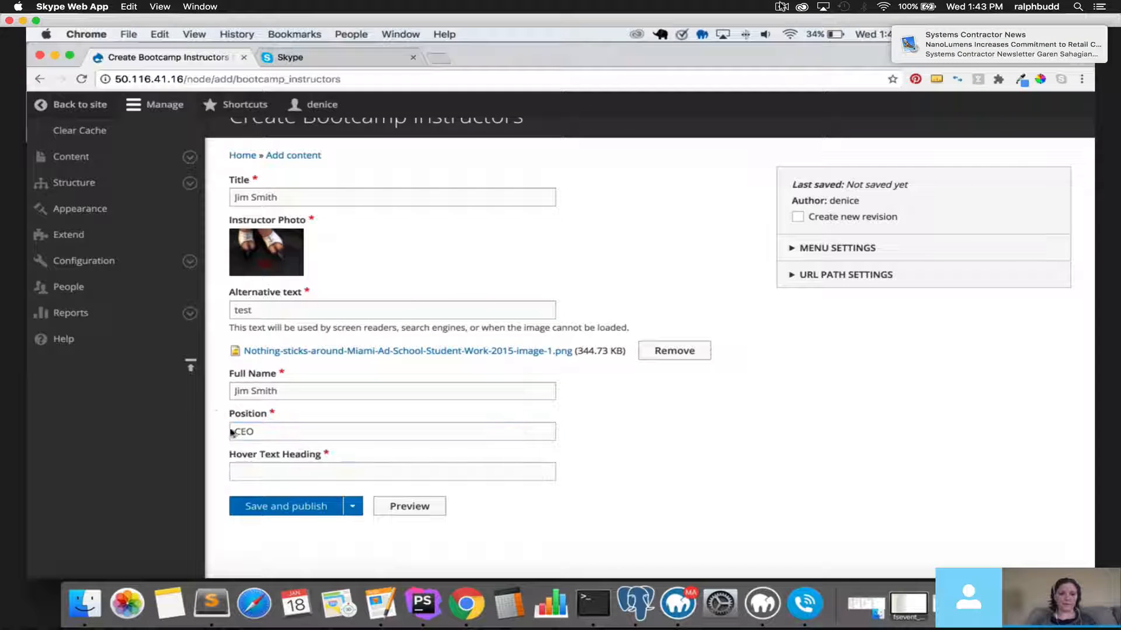
left_click(302, 471)
type("HOver TExt")
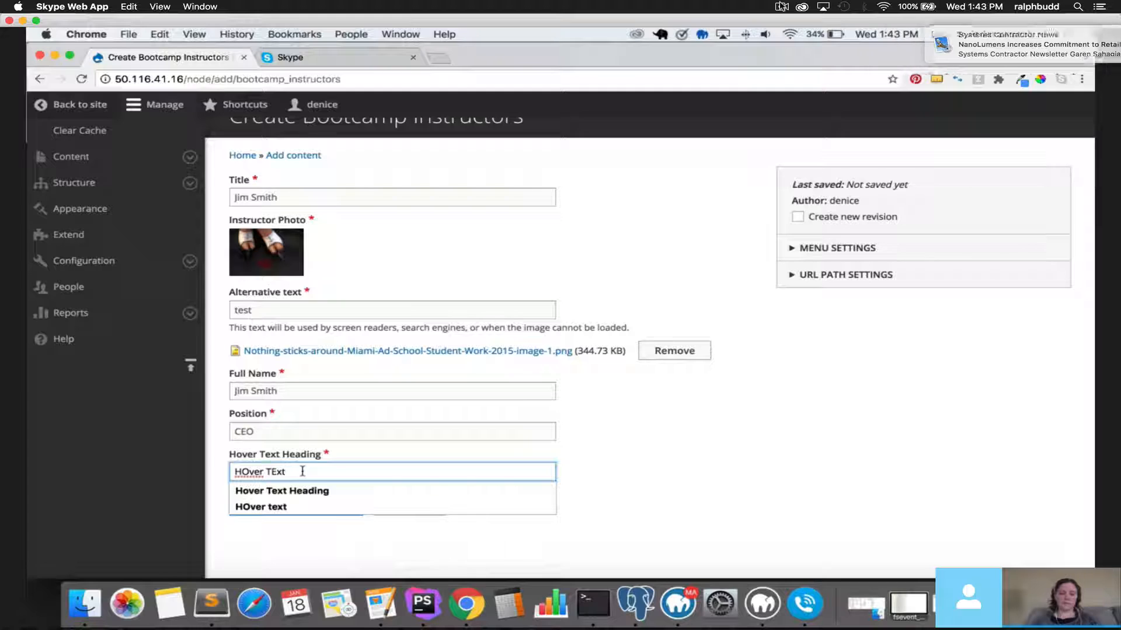
left_click(215, 459)
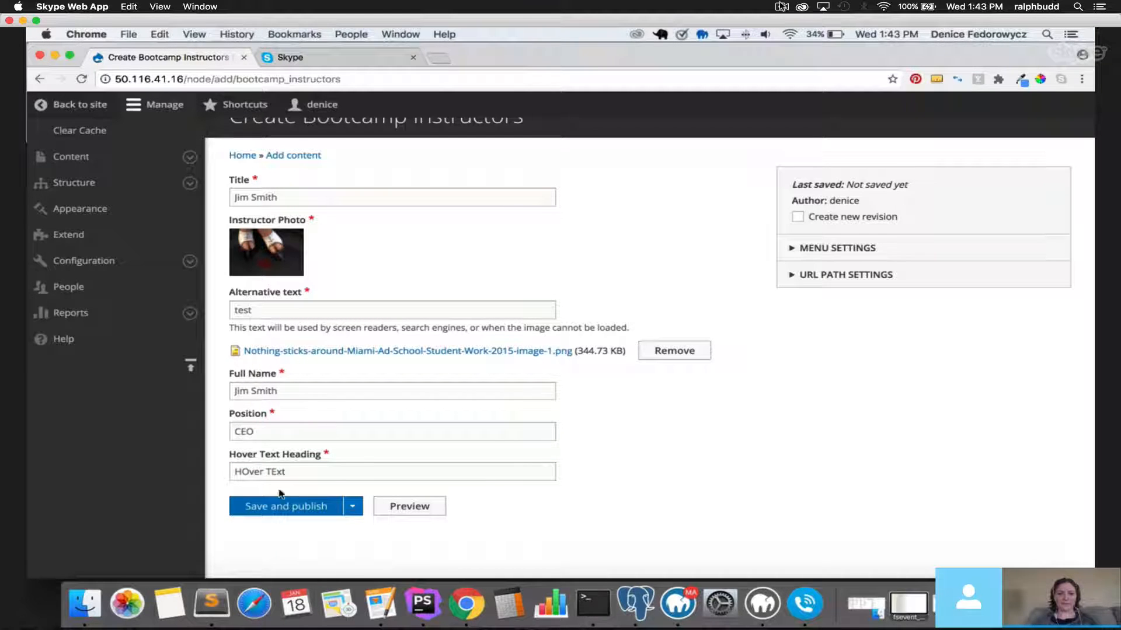
left_click(298, 506)
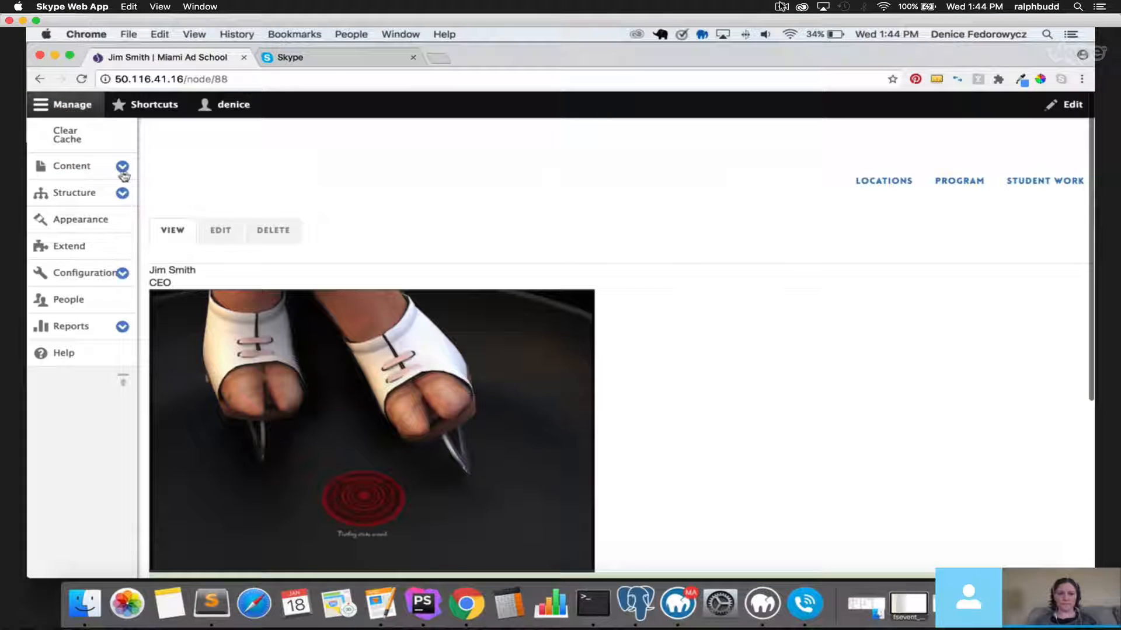
Return to the content overview and start a new Instructors item.
left_click(82, 172)
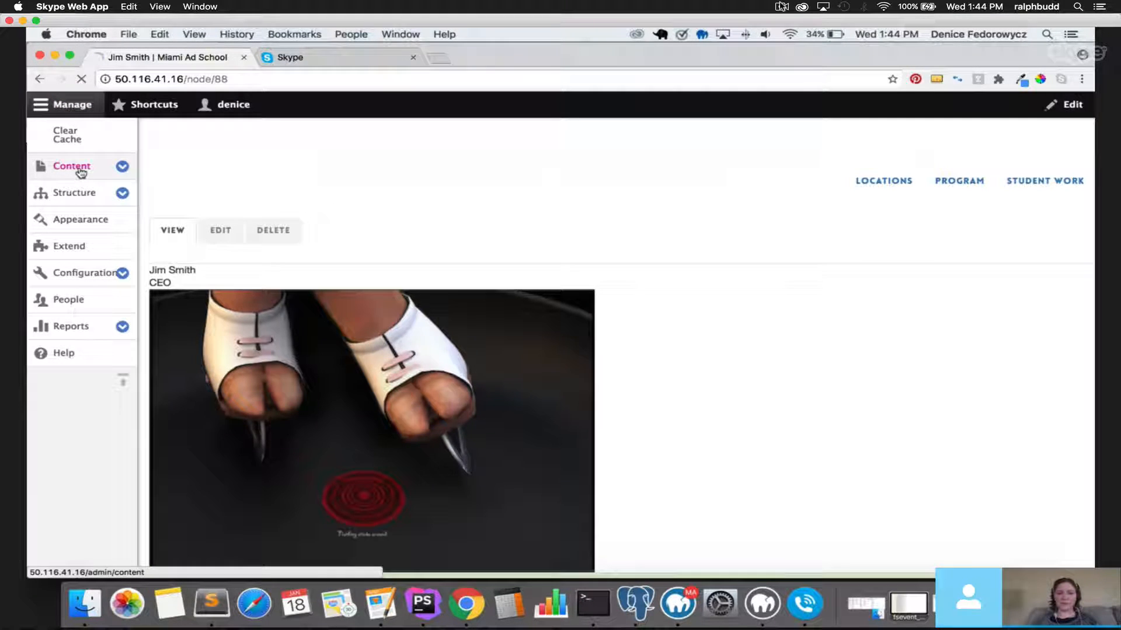
scroll(385, 336, "down", 4)
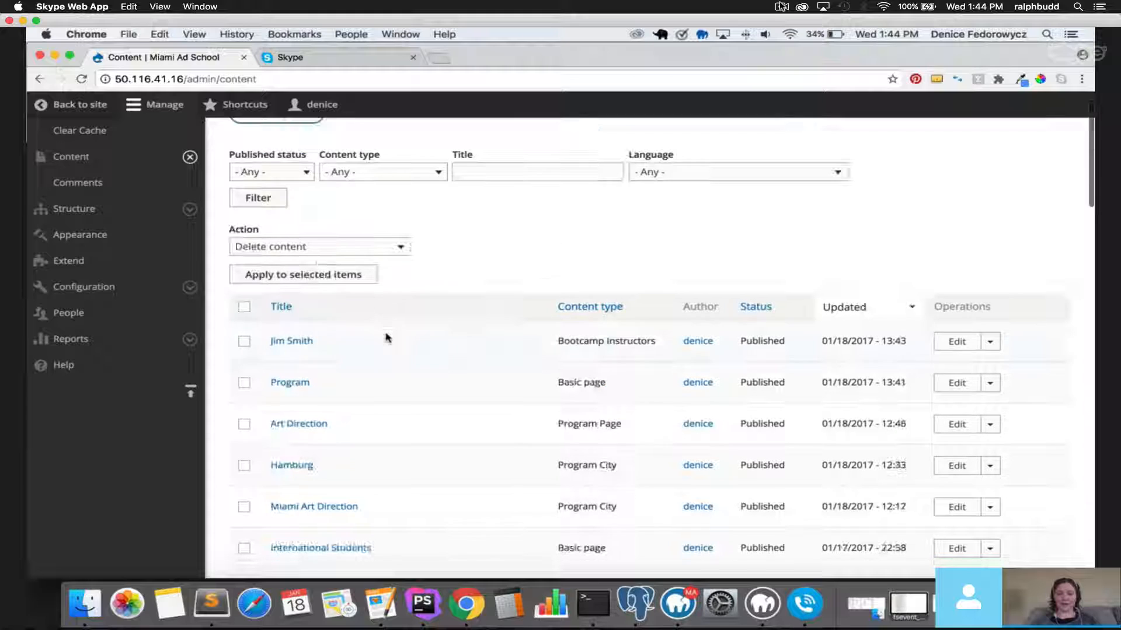
scroll(375, 347, "up", 3)
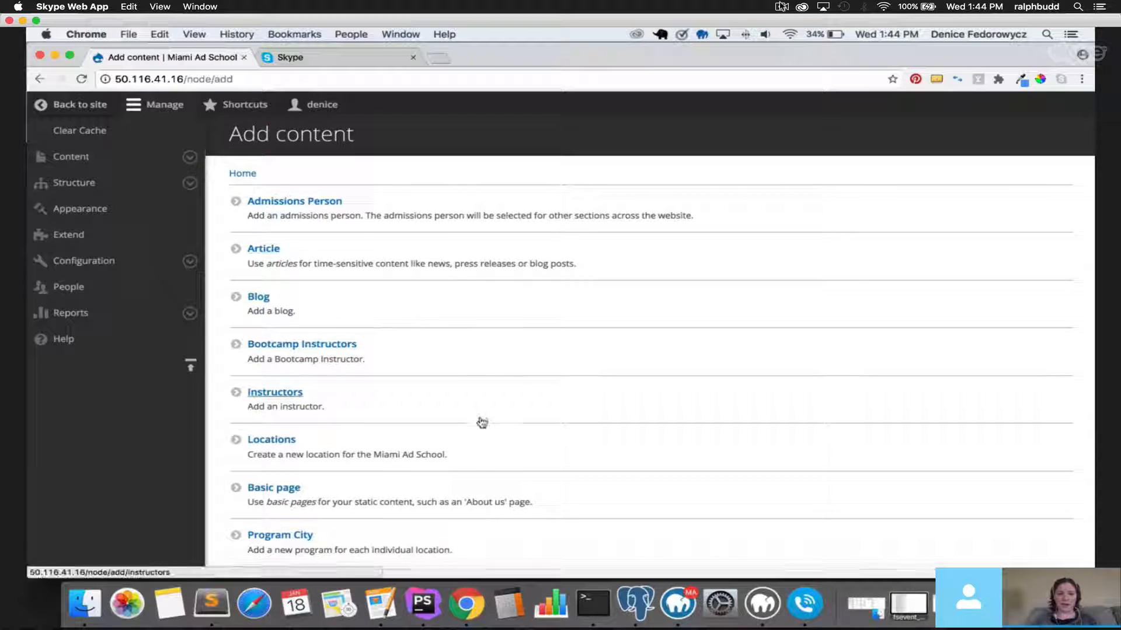
scroll(385, 368, "down", 4)
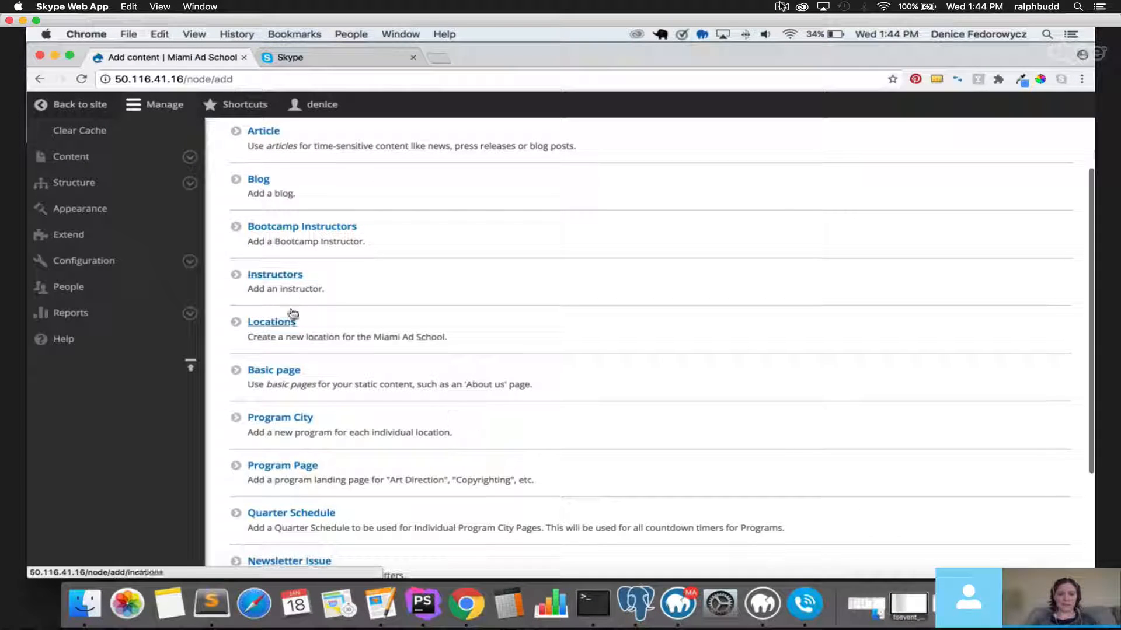
left_click(288, 277)
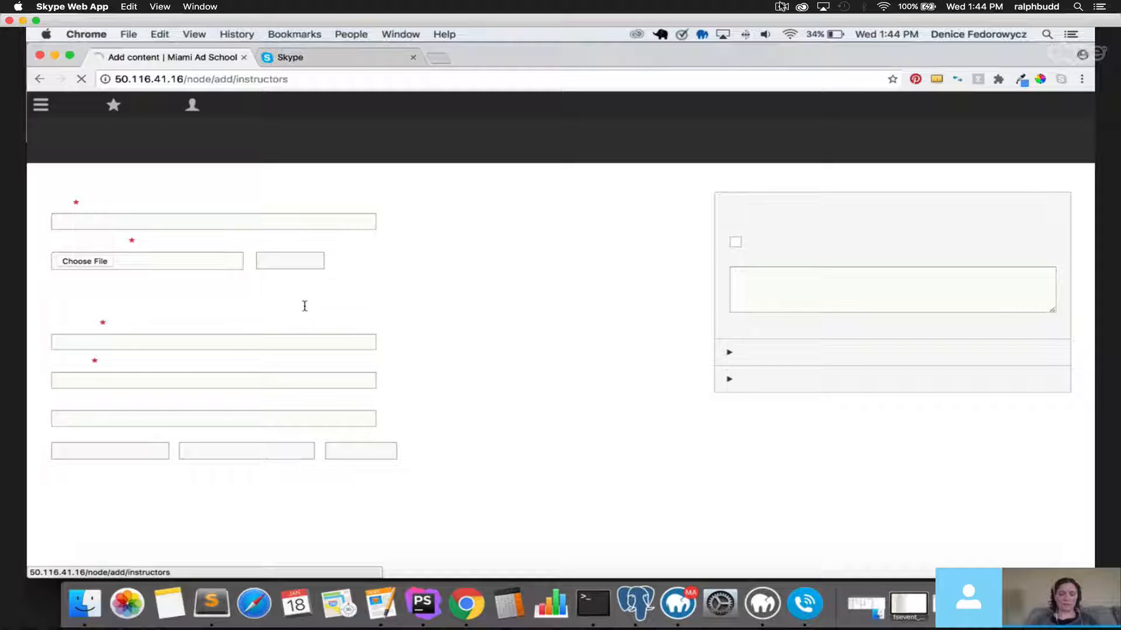
Enter the instructor's name in Title and Full Name, Position 'Ceo', Hover Text 'Hover TExt'.
type("Jane")
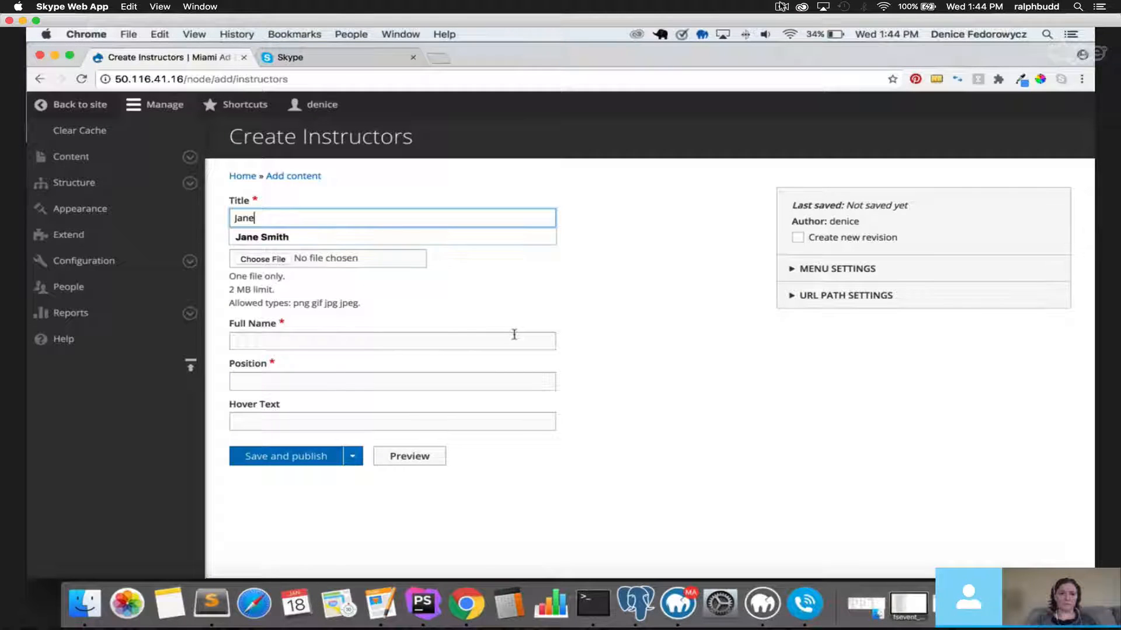
type(" Doe")
left_click_drag(341, 211, 180, 219)
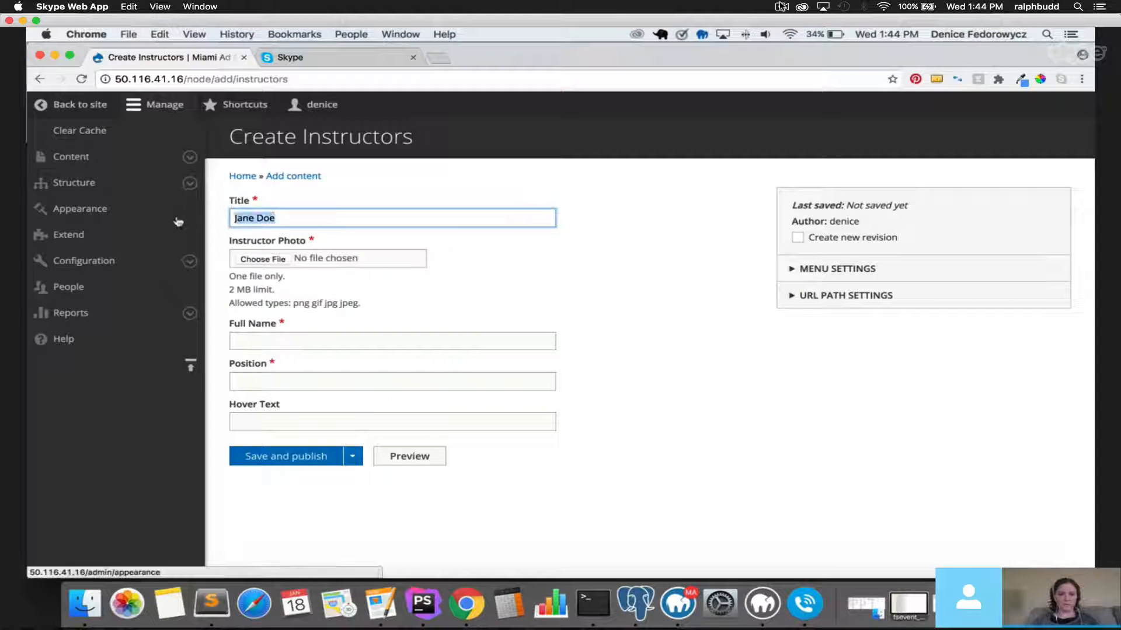
key("super+c")
left_click(301, 341)
key("super+v")
left_click(287, 381)
type("Ceo")
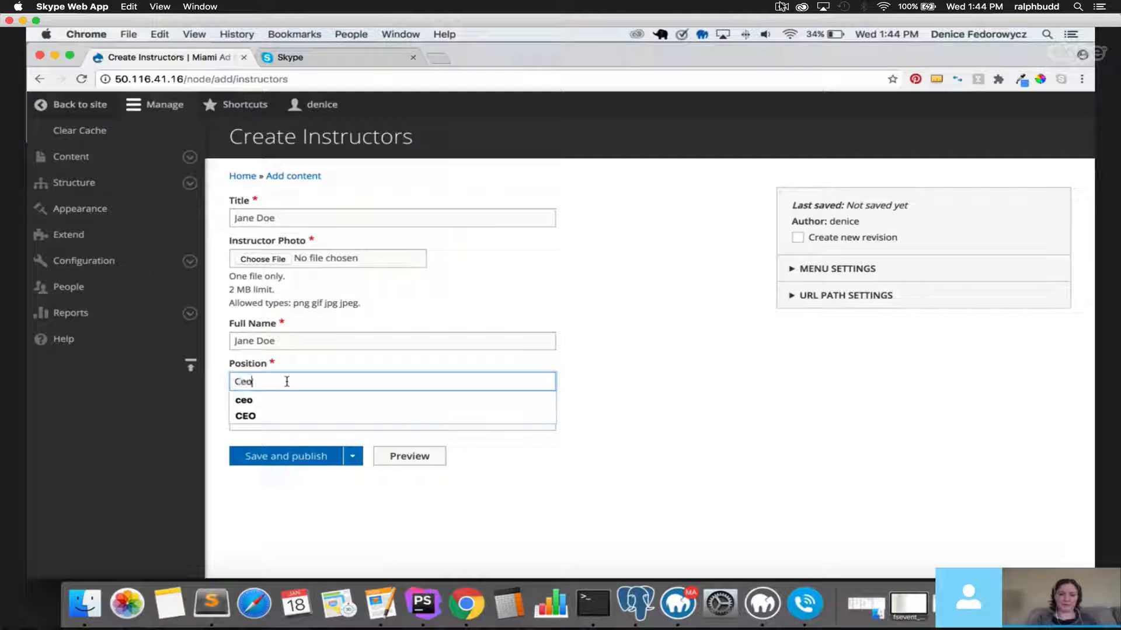
key("Tab")
type("Hover TExt")
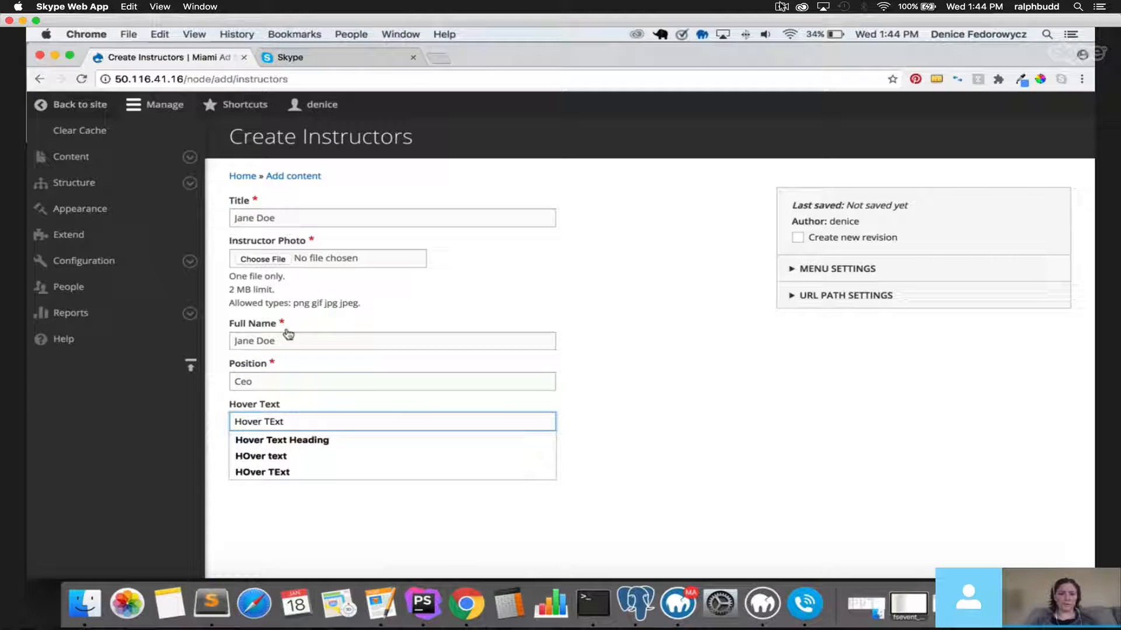
Upload the image-2 PNG as the photo with alt text 'test', then save and publish.
left_click(262, 259)
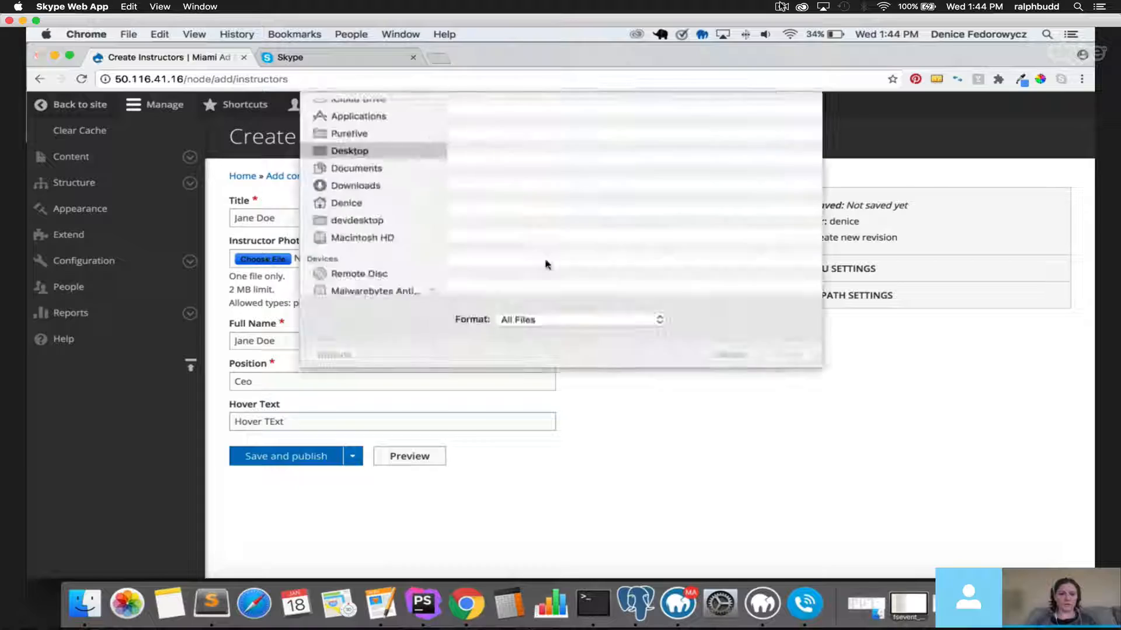
left_click_drag(816, 376, 1001, 538)
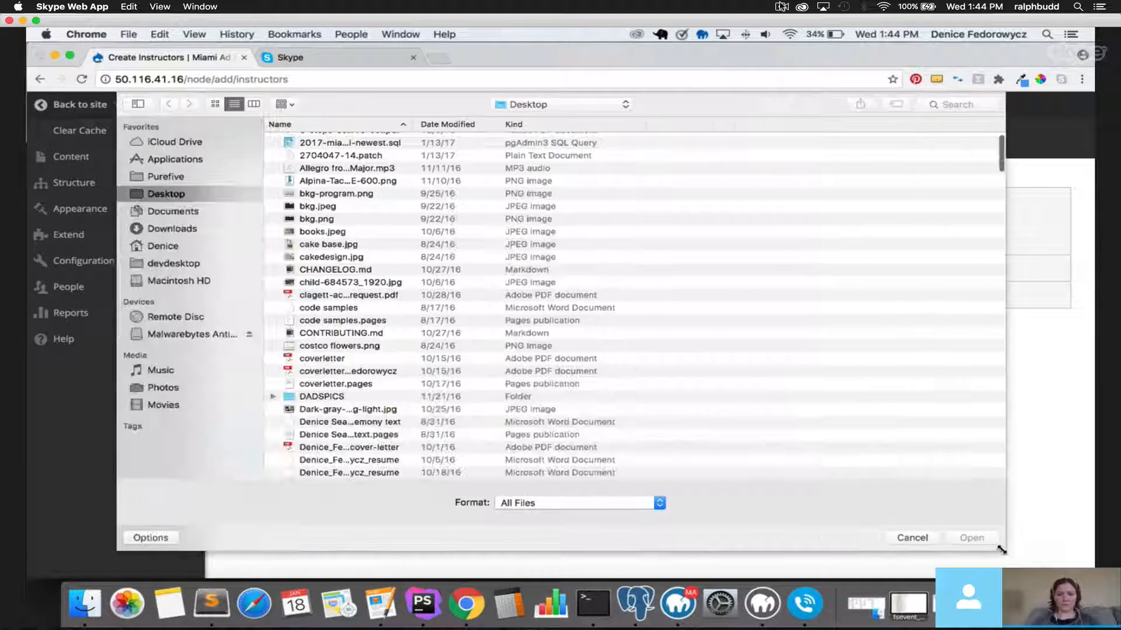
scroll(358, 292, "down", 10)
scroll(362, 302, "down", 15)
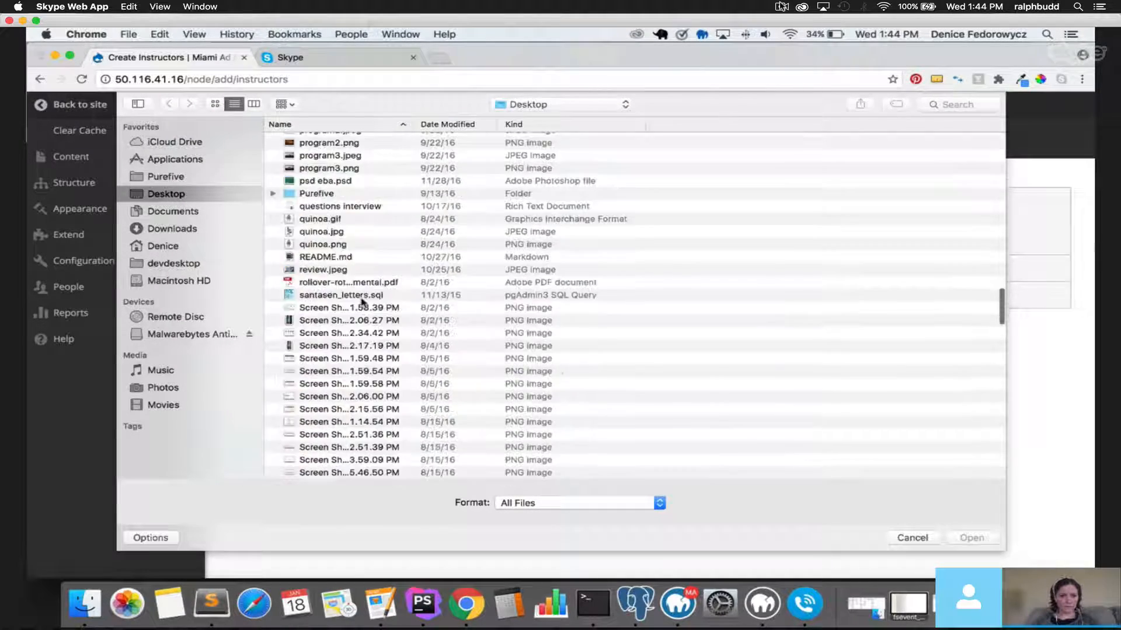
scroll(339, 210, "up", 8)
double_click(331, 179)
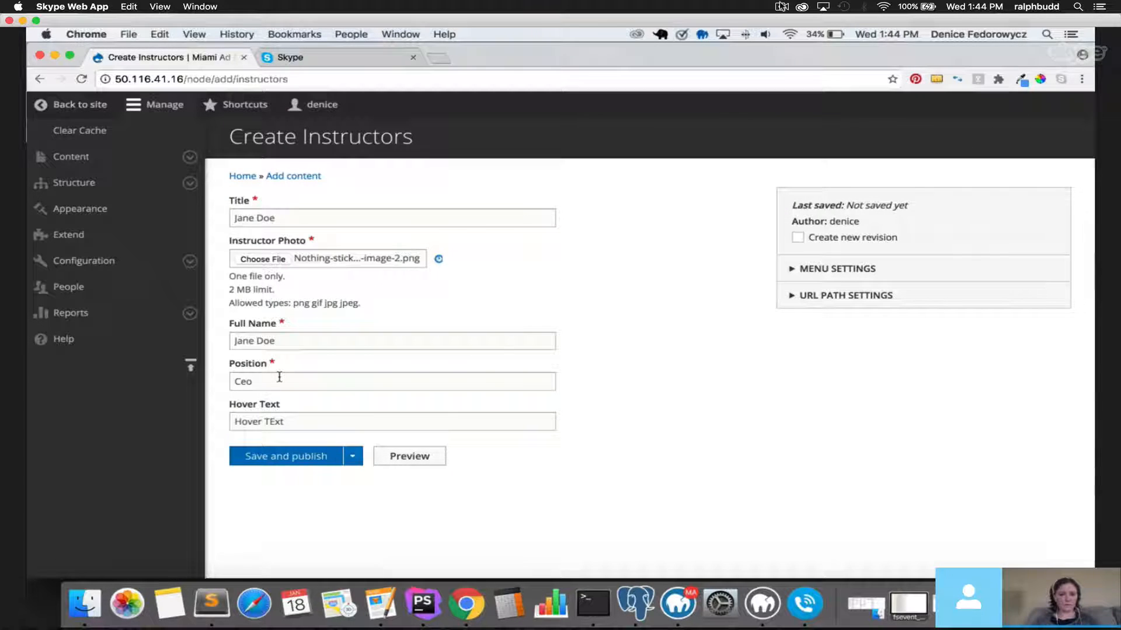
left_click(277, 329)
type("test")
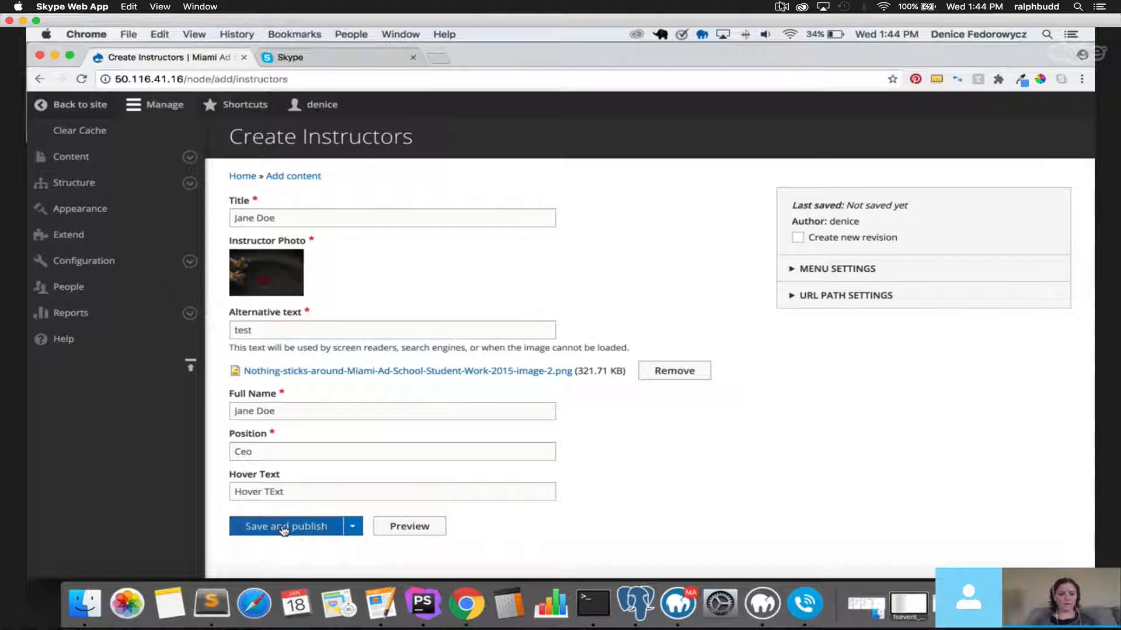
left_click(283, 527)
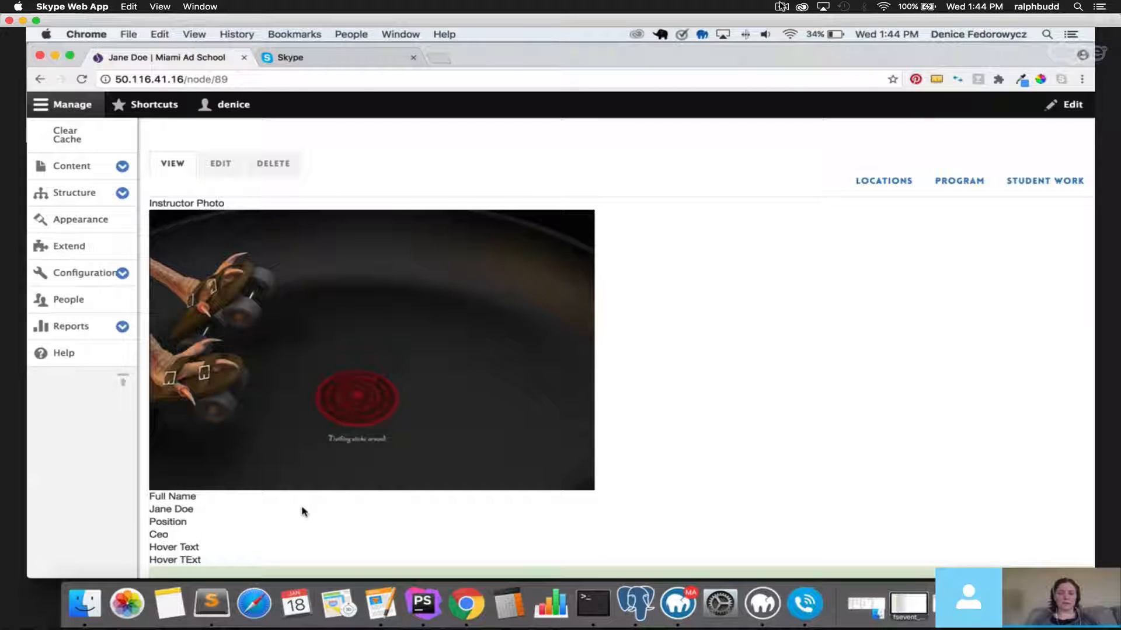
Check the published instructor in the content list, then start a new Locations item.
left_click(70, 168)
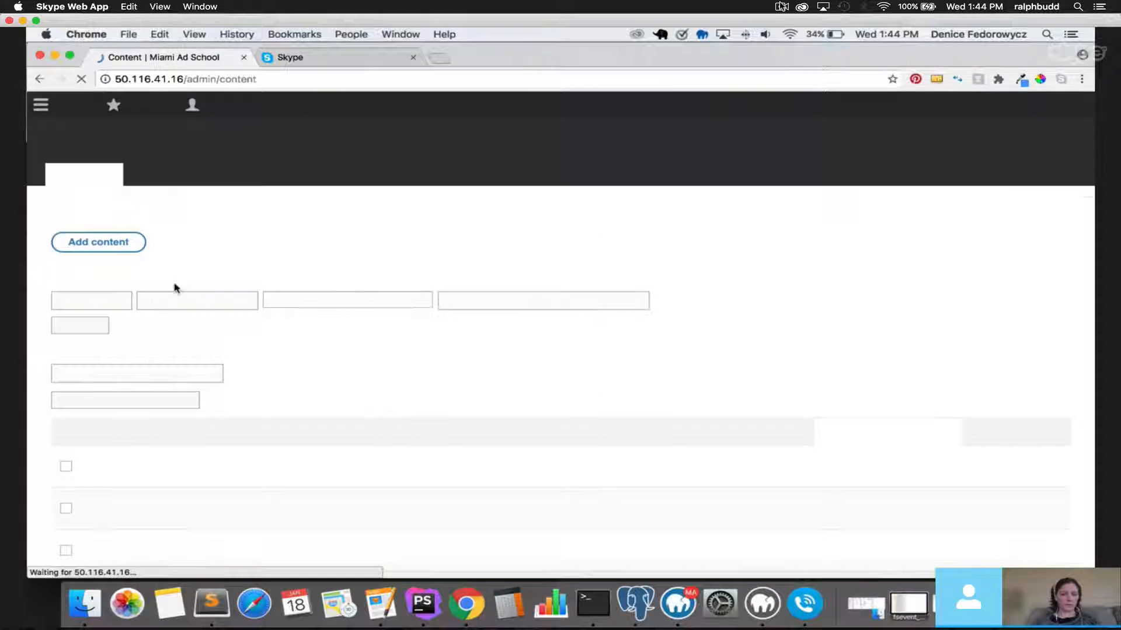
scroll(365, 331, "down", 3)
scroll(365, 335, "up", 2)
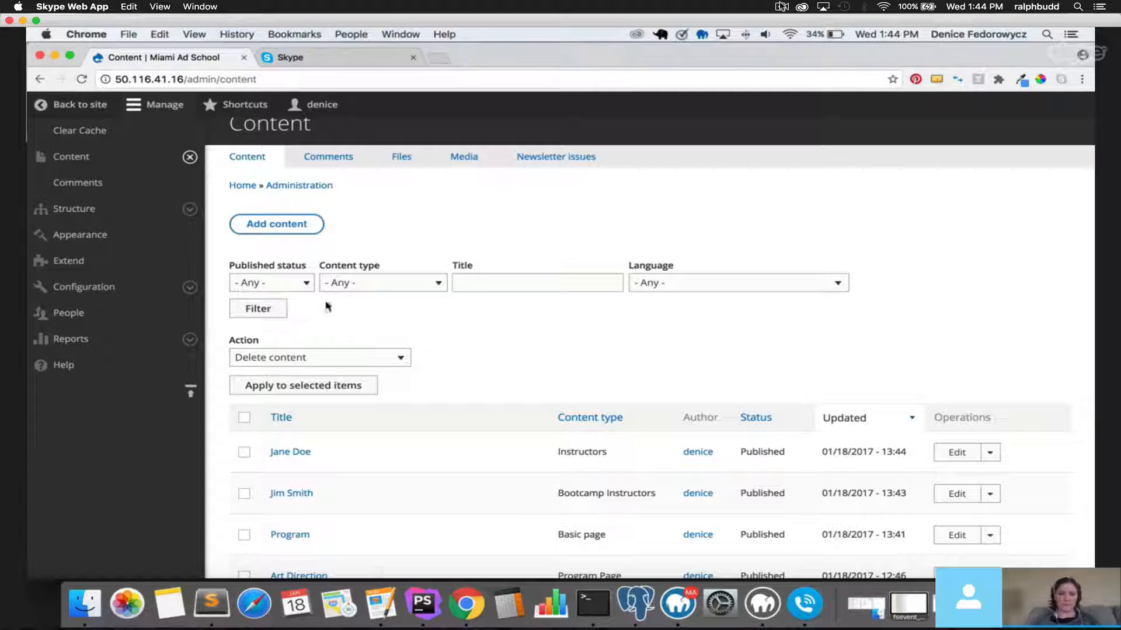
left_click(295, 231)
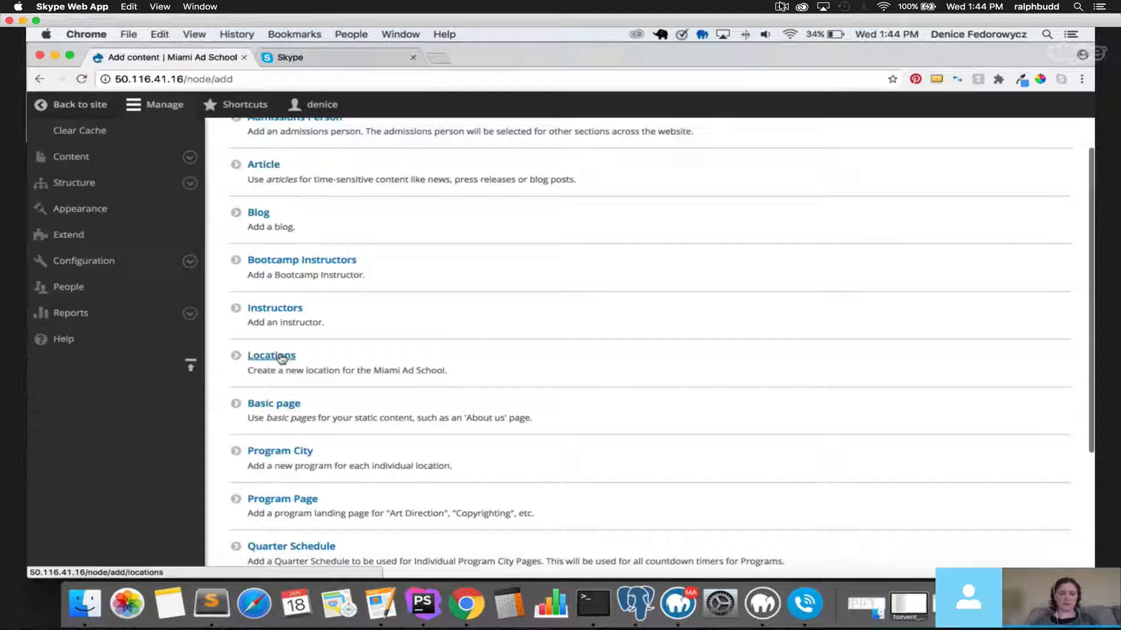
left_click(282, 357)
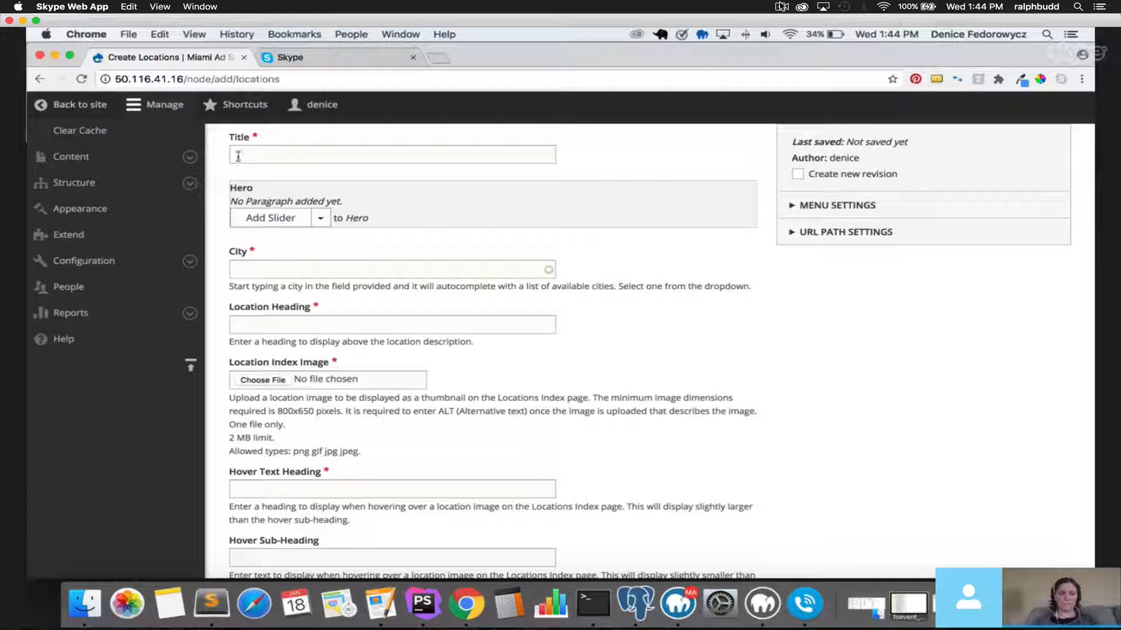
Title the location Berlin and add a Static Hero with the image-2 PNG as background.
left_click(242, 155)
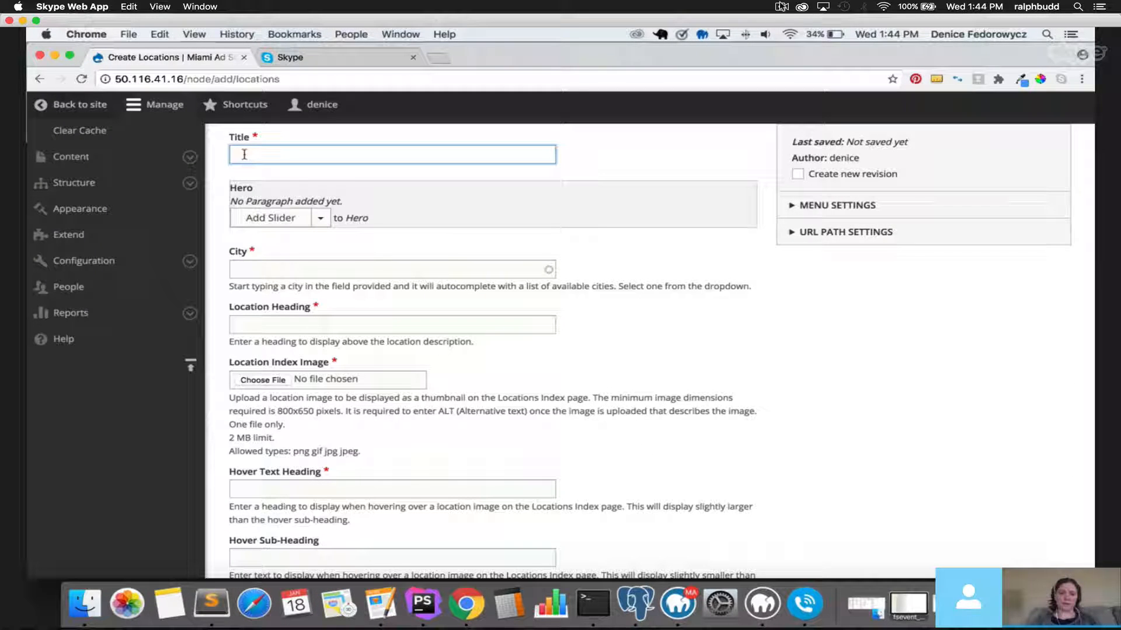
type("Berlin")
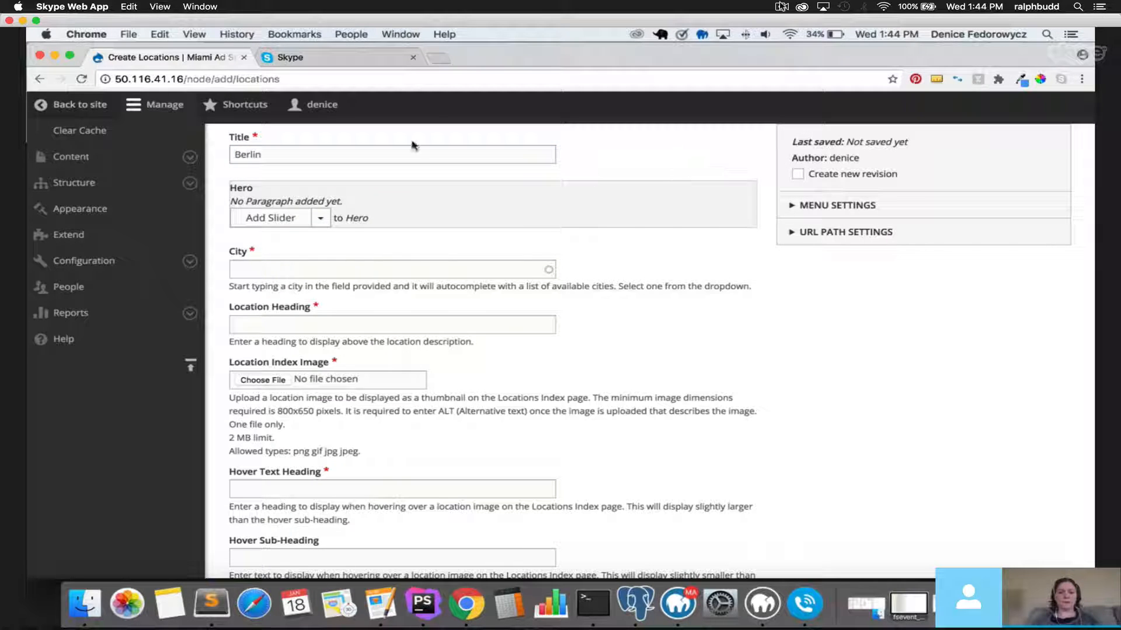
left_click(324, 222)
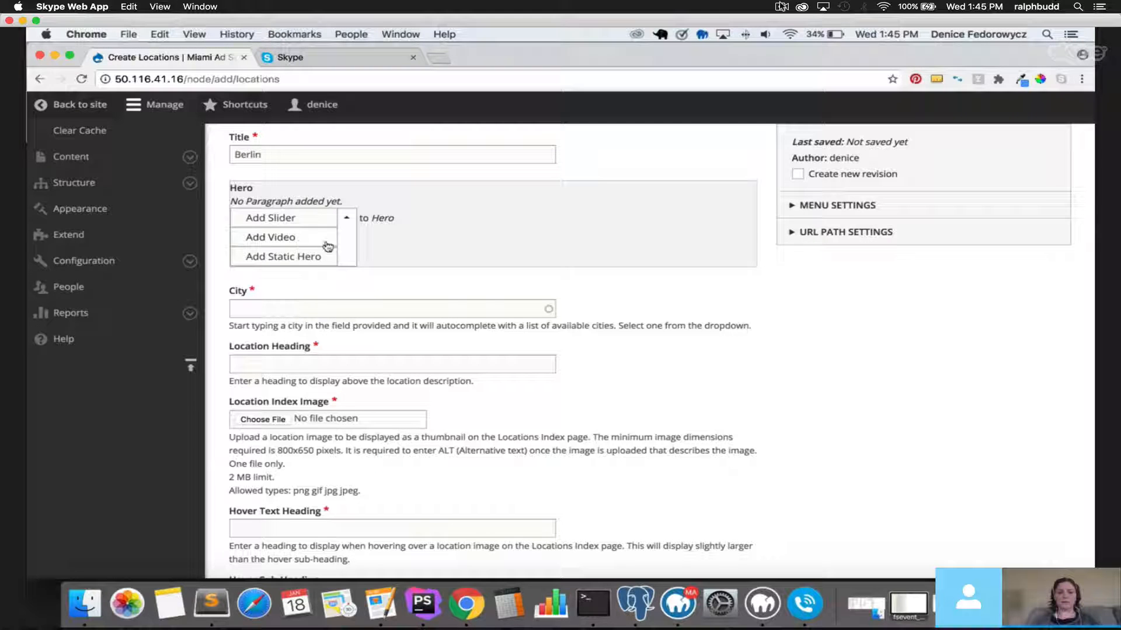
left_click(303, 256)
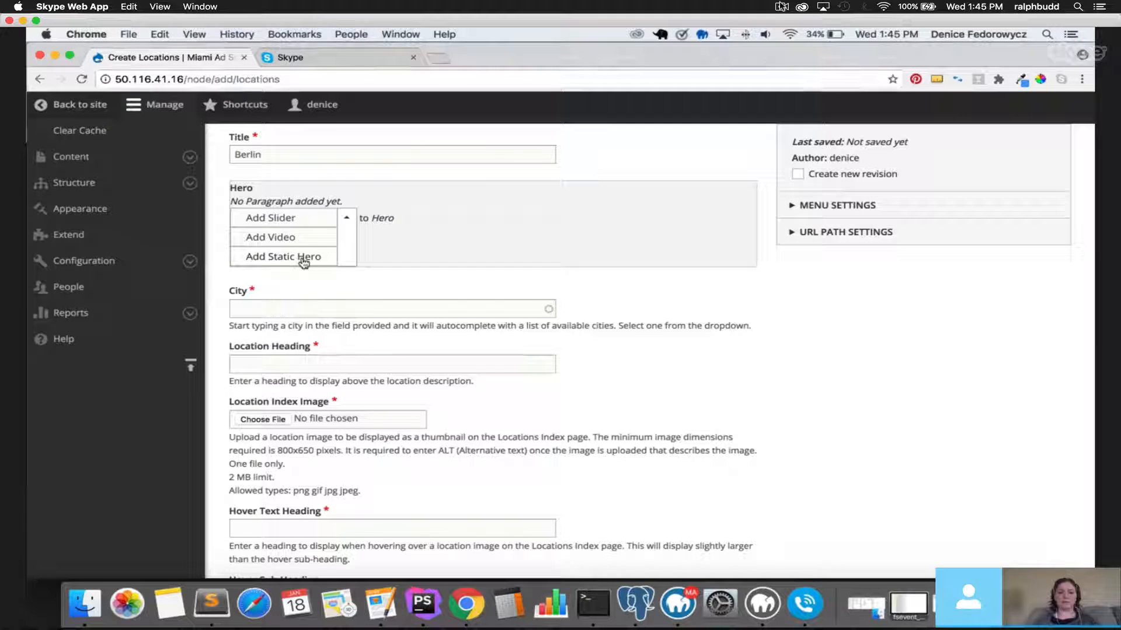
left_click(271, 234)
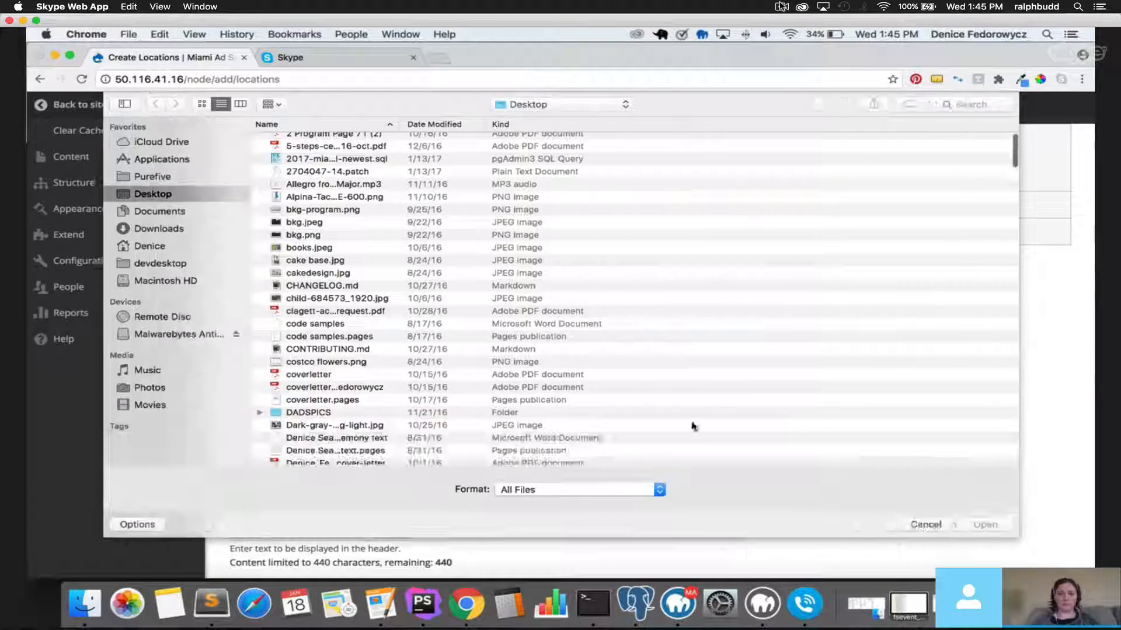
scroll(575, 379, "down", 10)
scroll(462, 362, "down", 15)
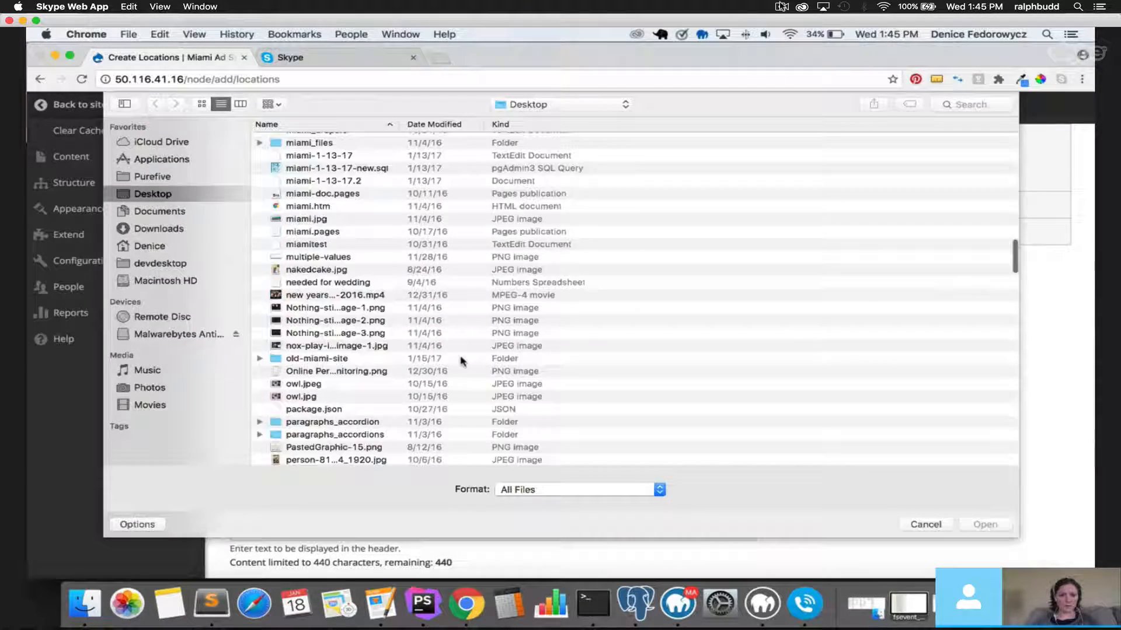
left_click(324, 210)
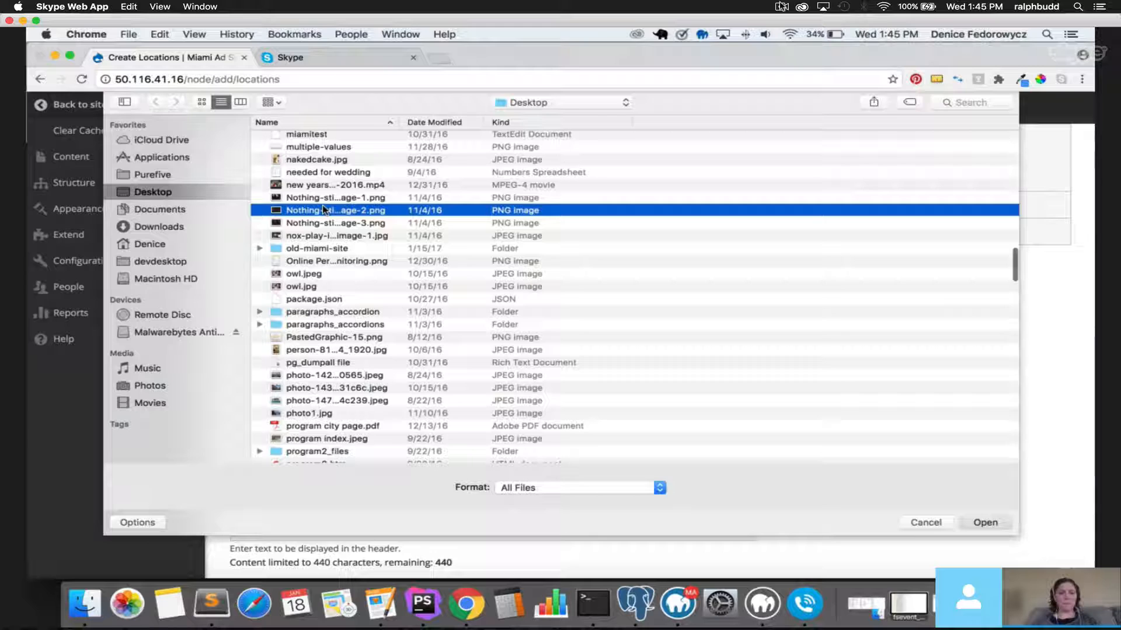
double_click(324, 211)
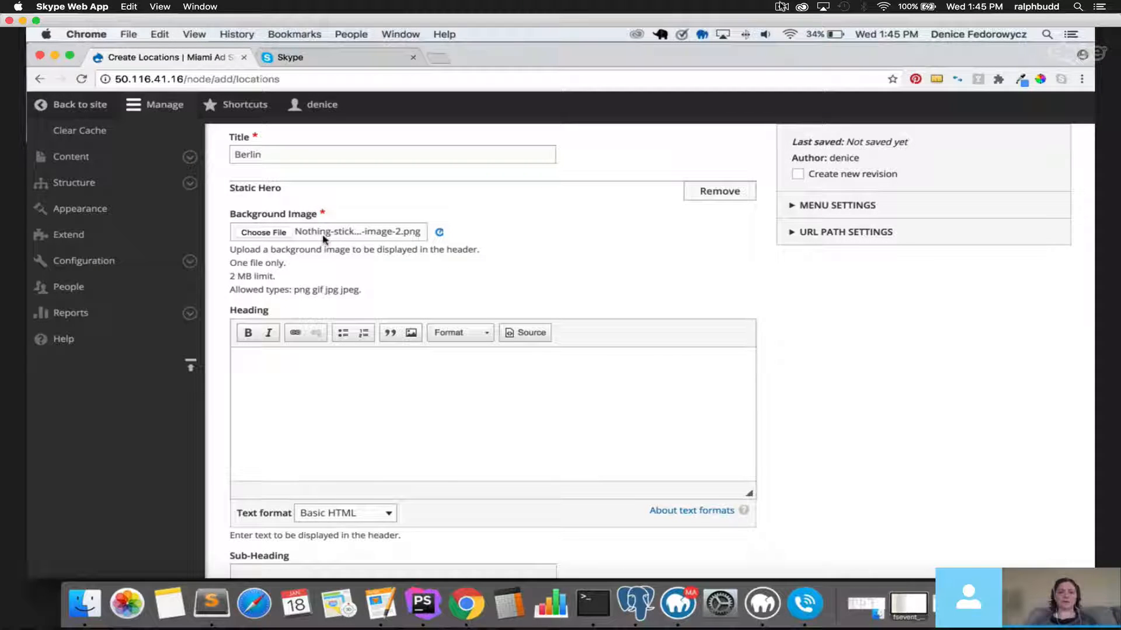
Give the background image alt text 'text' and the hero heading 'Heading on the Page'.
left_click(338, 300)
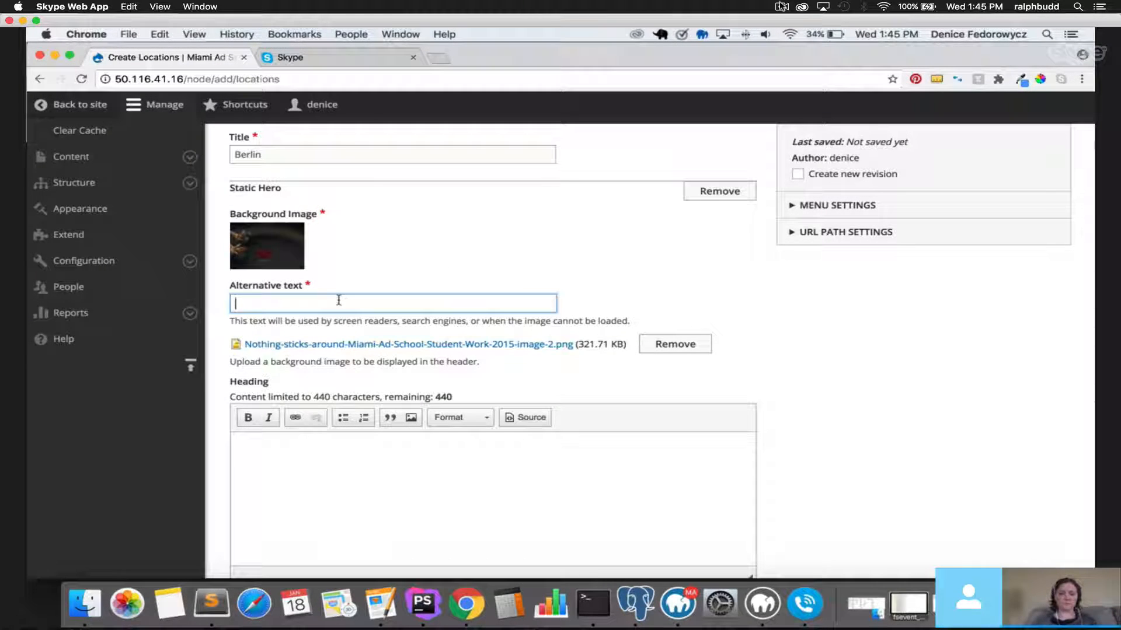
type("tex")
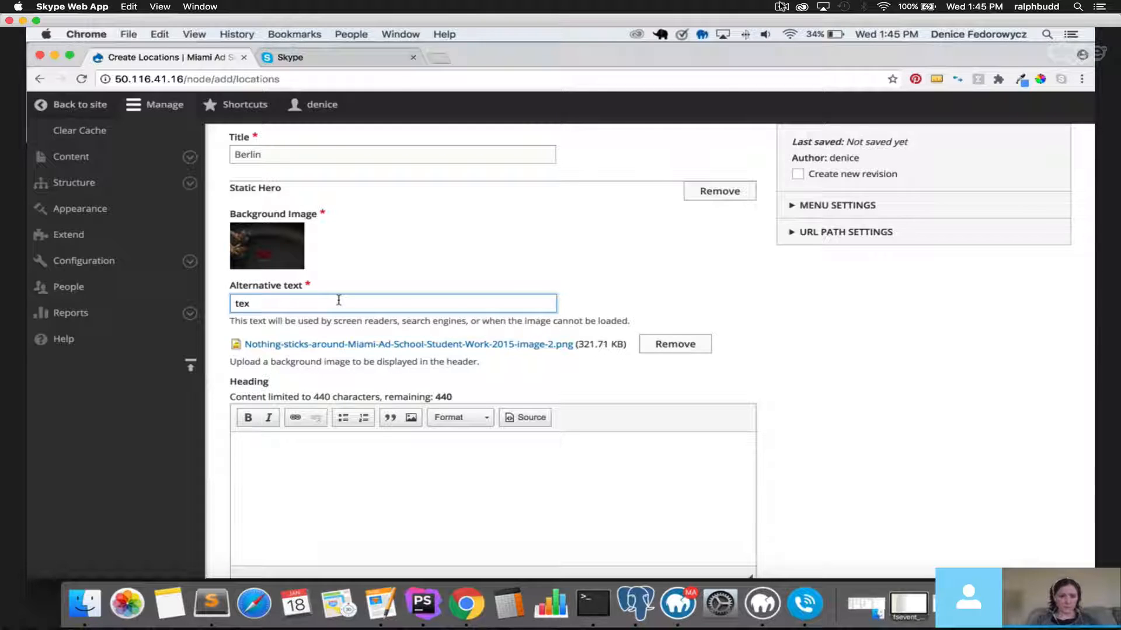
type("t")
left_click(342, 440)
scroll(339, 435, "down", 3)
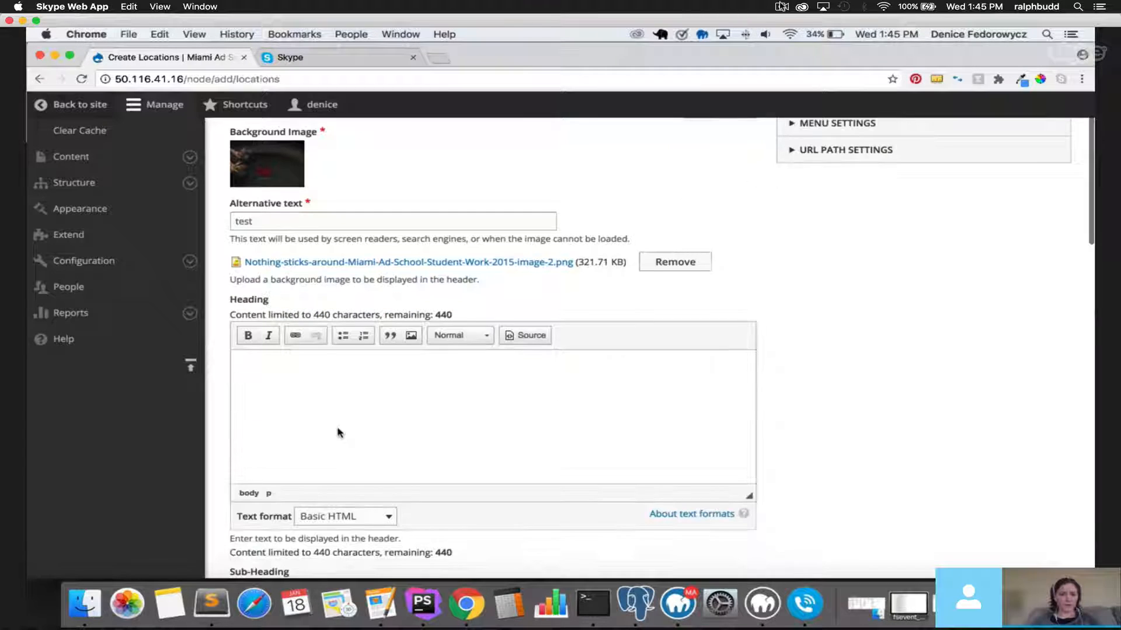
type("Heading on th")
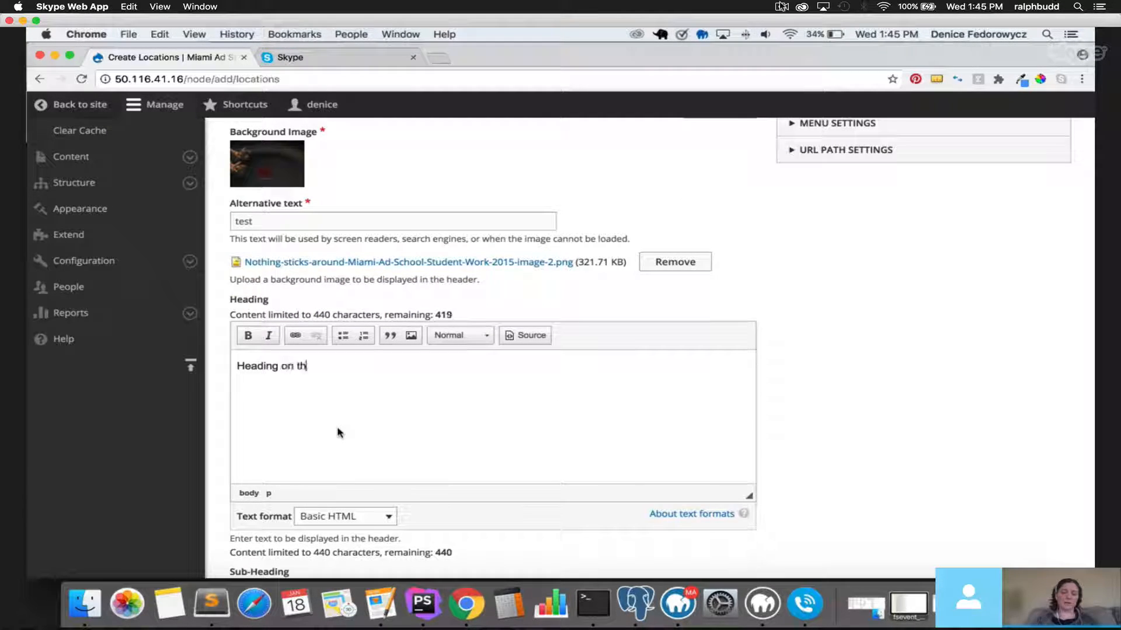
type("e Pge")
key("BackSpace")
type("age")
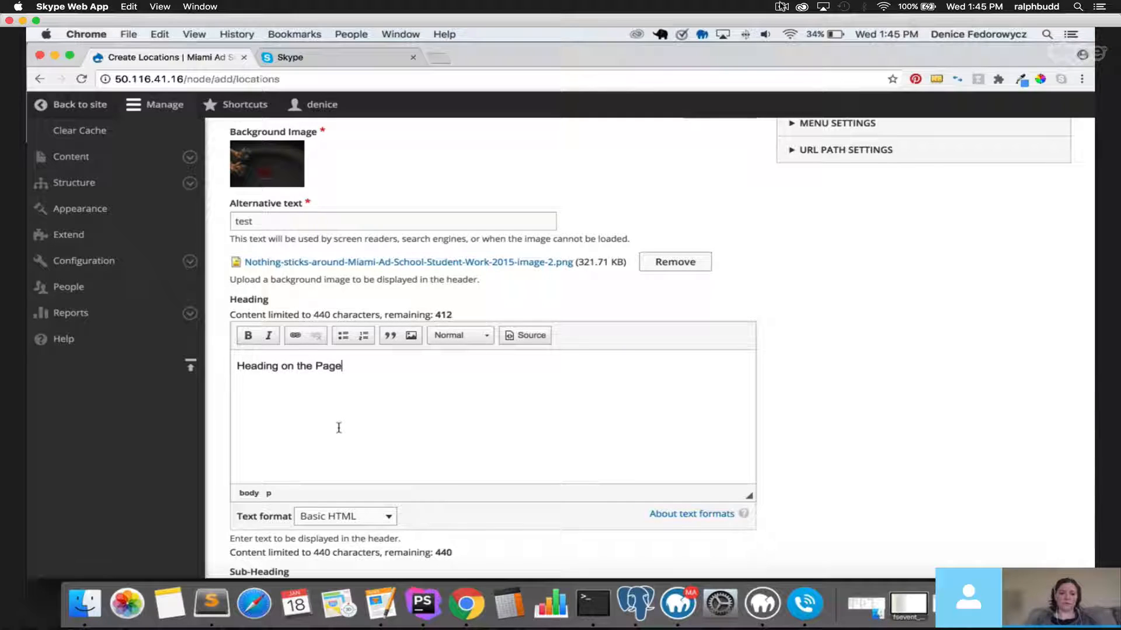
scroll(338, 427, "down", 5)
Set the Sub-Heading to 'subheading' and the Text to 'Text below subheading'.
left_click(268, 372)
type("subheading")
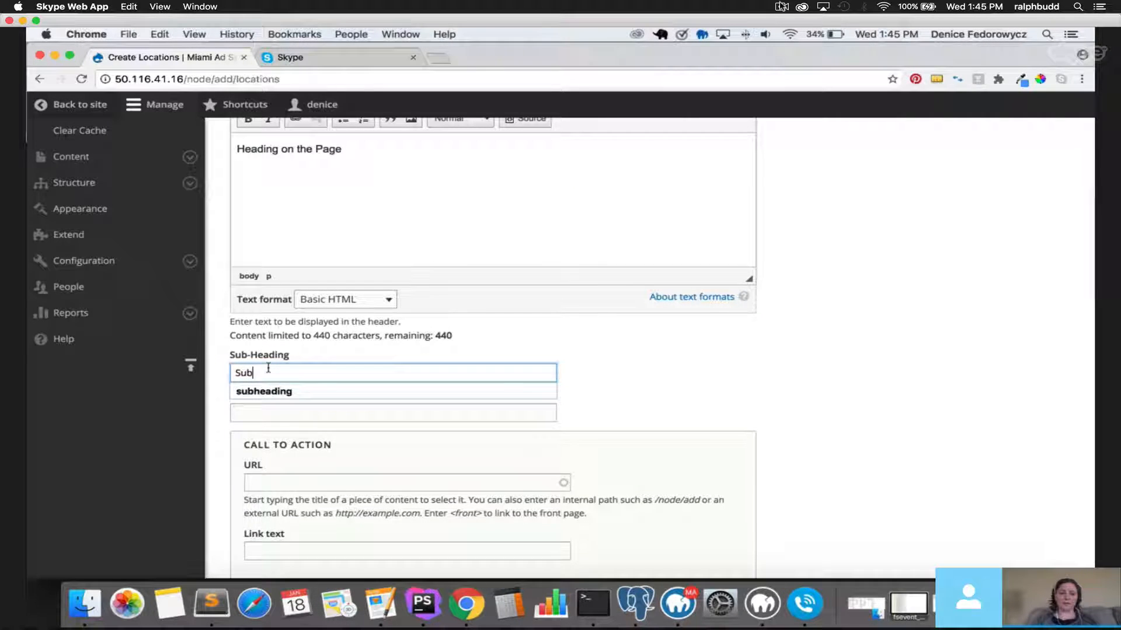
left_click(251, 410)
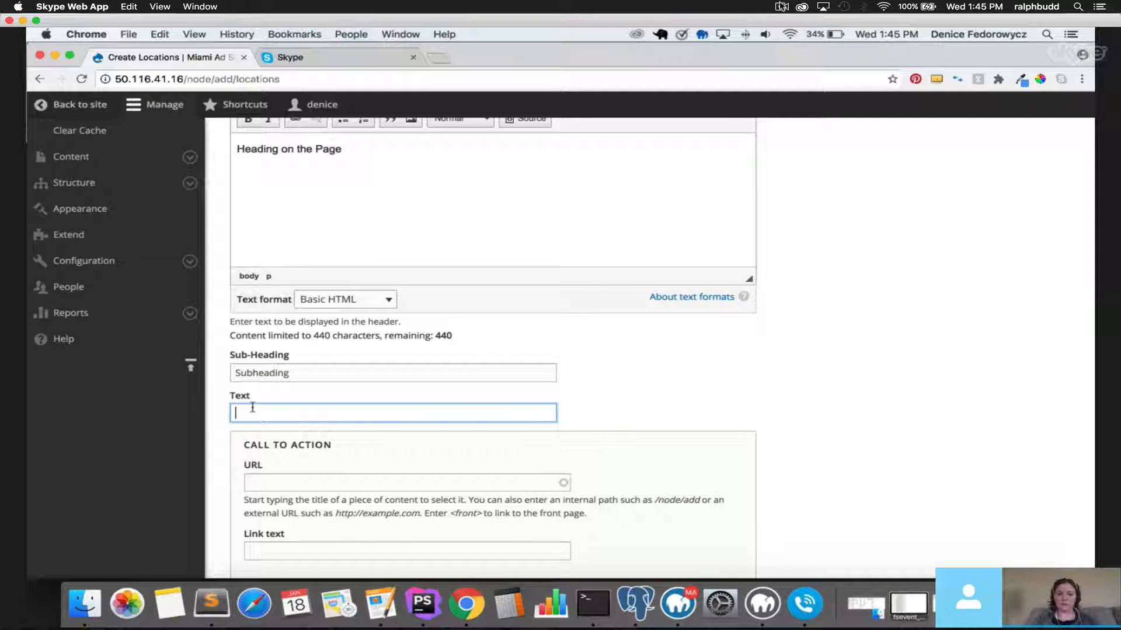
type("Text below subheading")
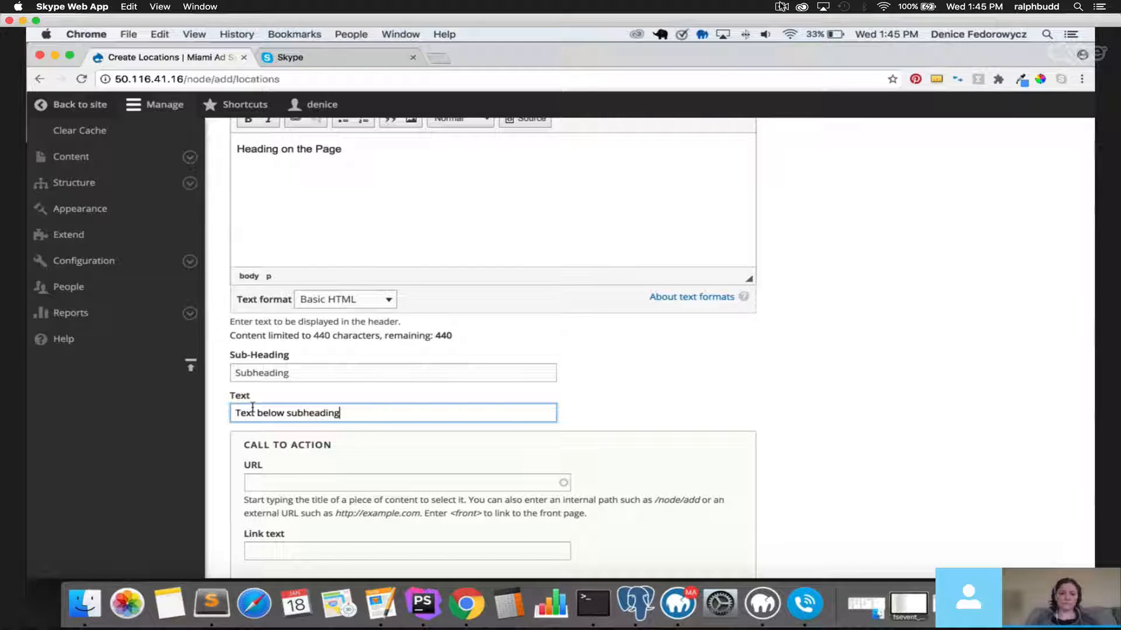
scroll(264, 454, "down", 1)
left_click(281, 449)
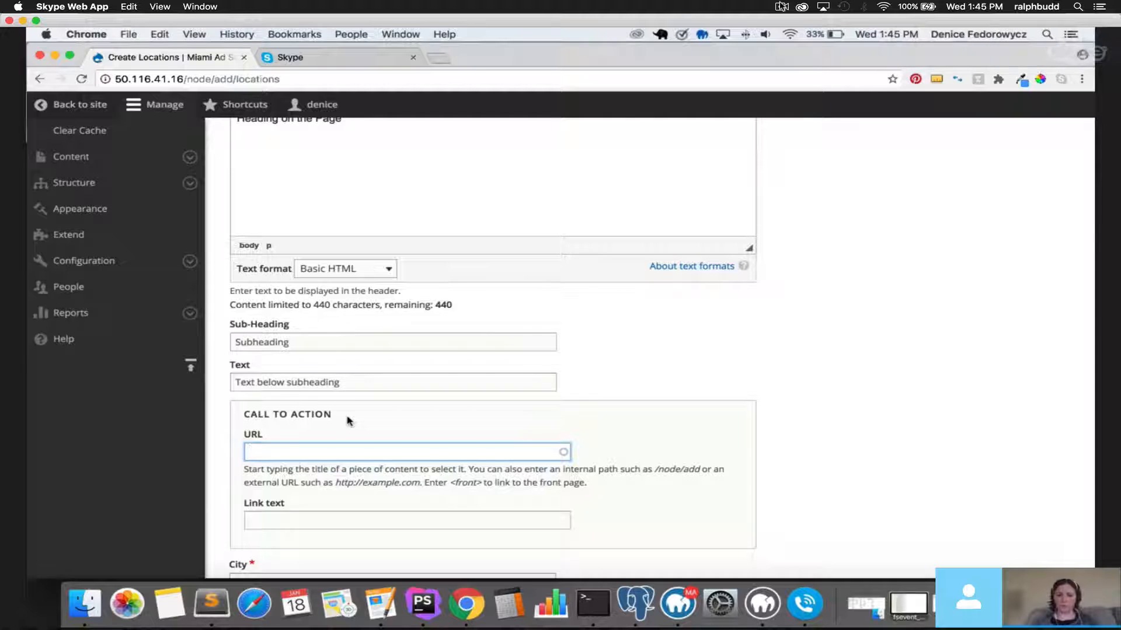
Link the call to action to 'Is Account Planning For You? (71)' with link text 'Apply Now'.
scroll(345, 423, "down", 3)
type("a")
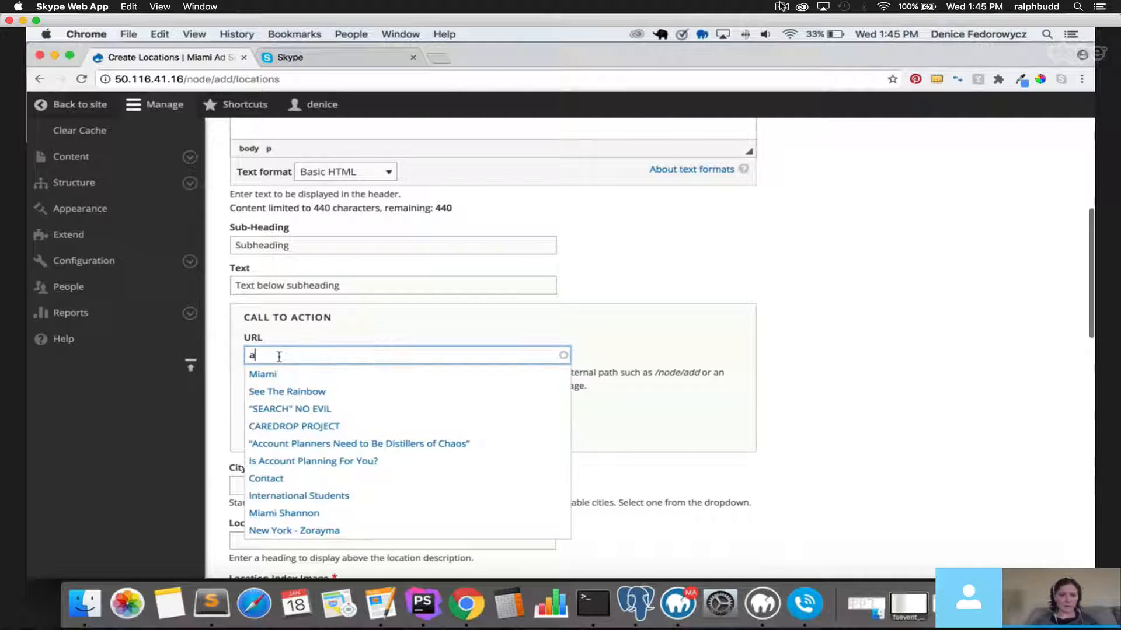
left_click(293, 462)
left_click(286, 420)
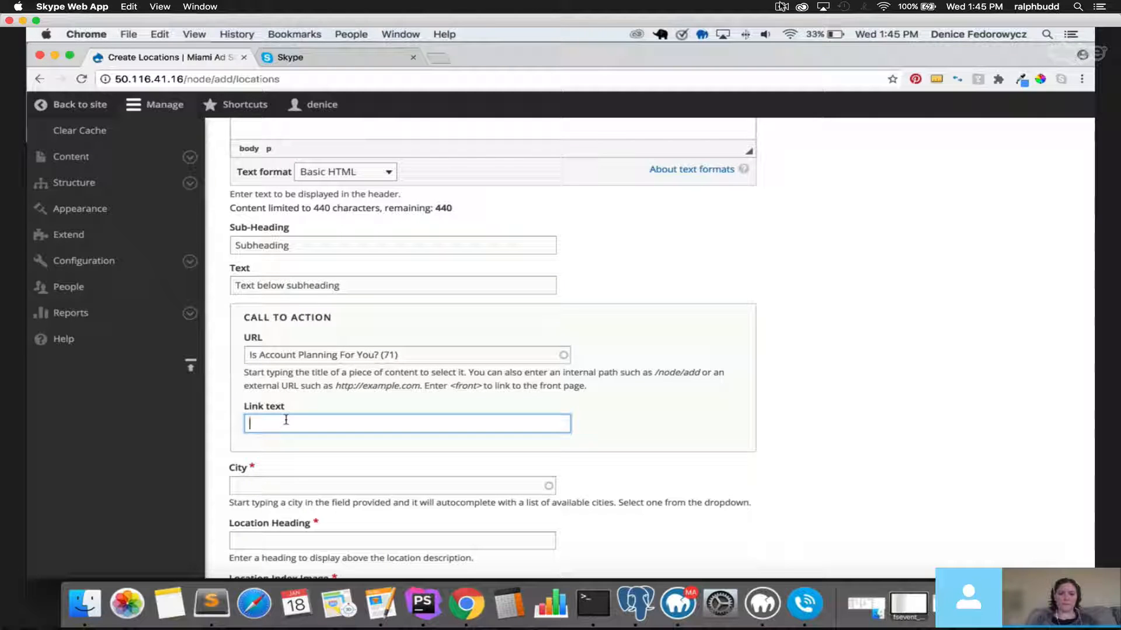
type("Apply Now")
Choose Berlin (15) as the location's City.
scroll(291, 409, "down", 3)
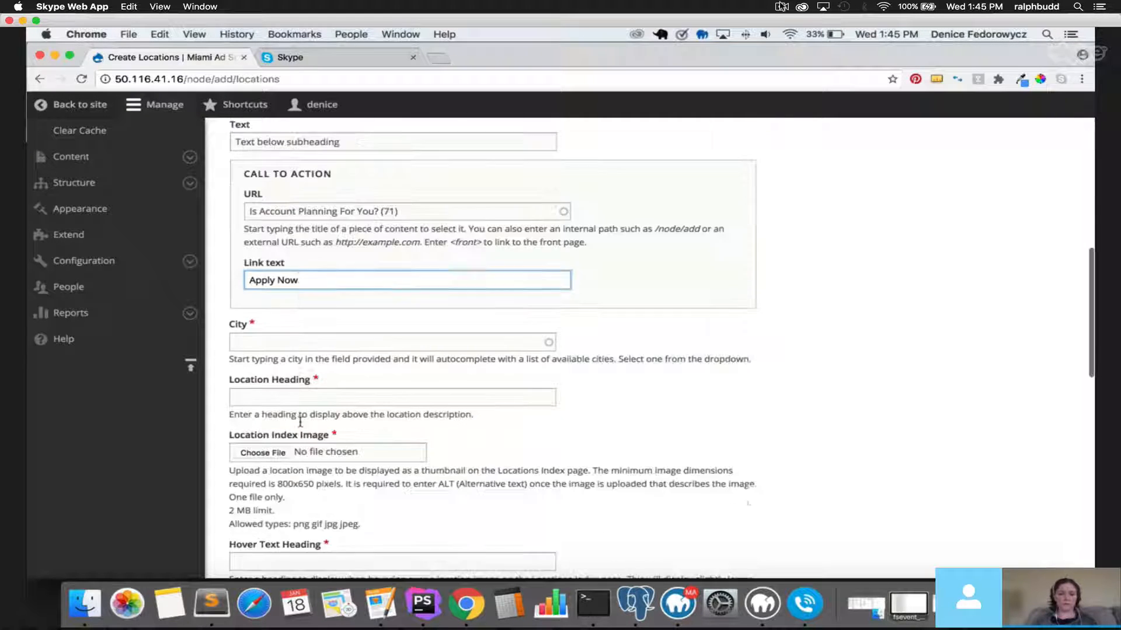
left_click(306, 330)
scroll(312, 345, "up", 1)
scroll(314, 353, "up", 10)
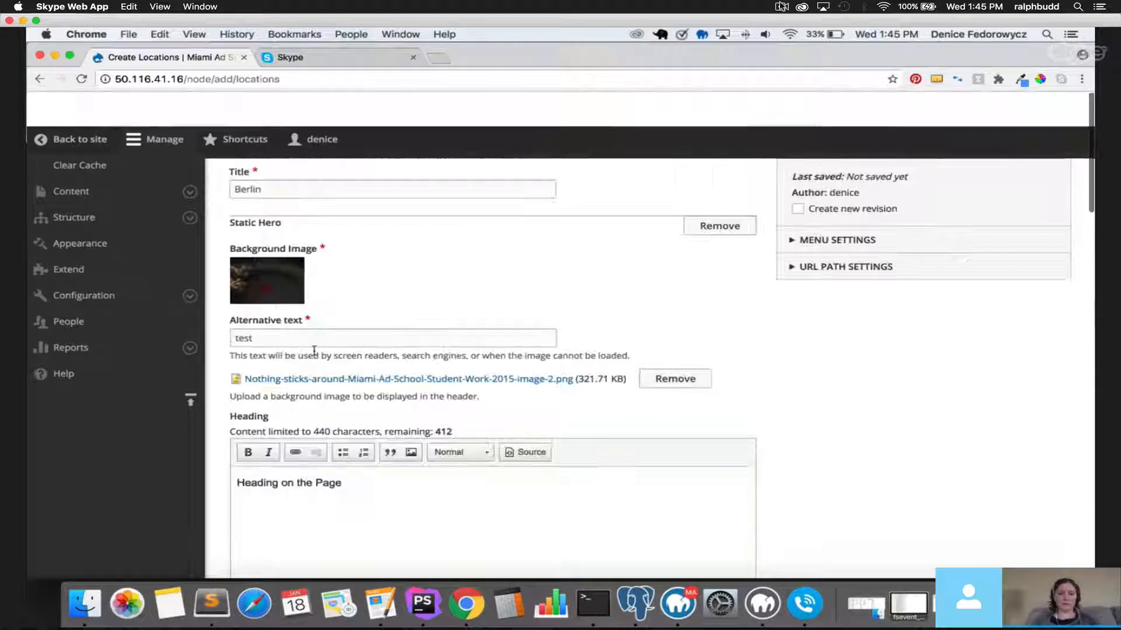
scroll(282, 323, "down", 12)
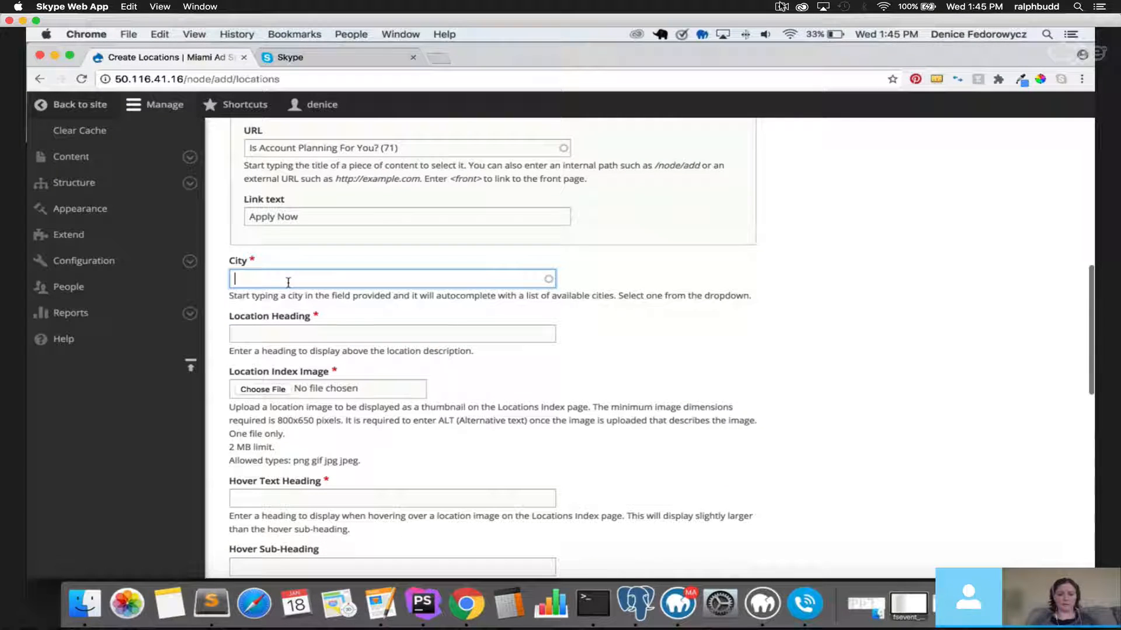
type("b")
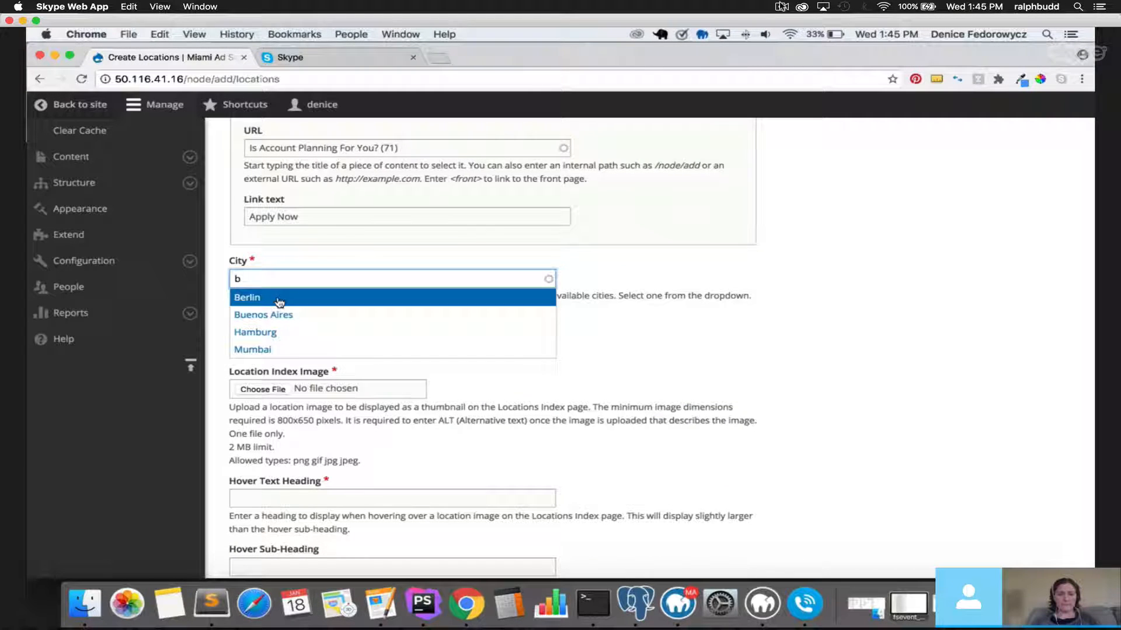
left_click(280, 299)
scroll(309, 328, "up", 3)
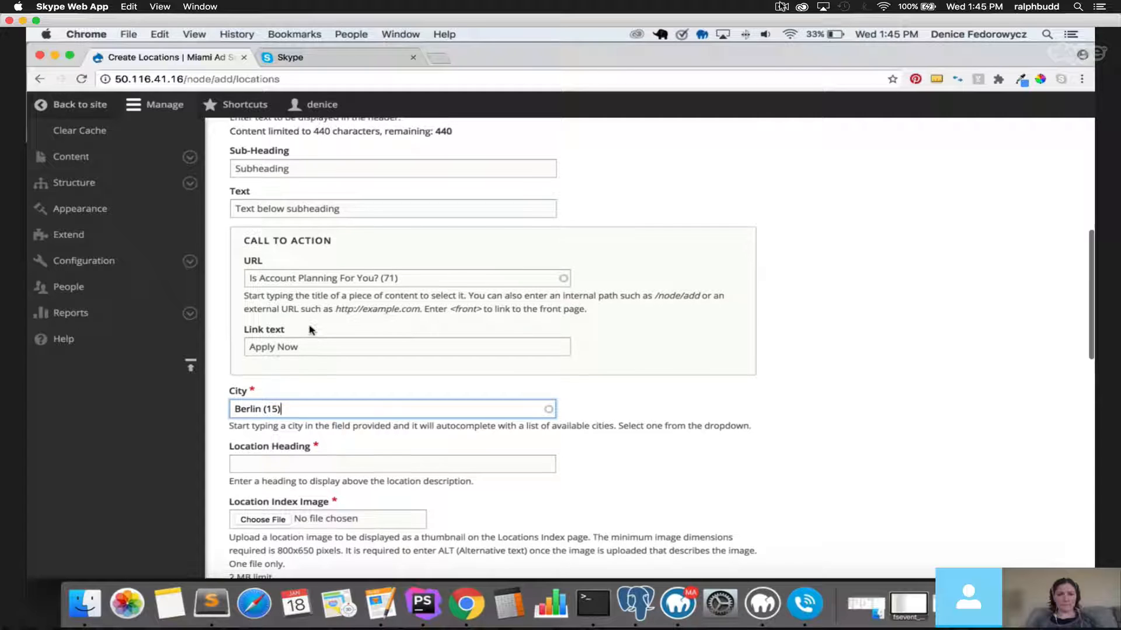
Clear the URL and reselect 'Is Account Planning For You?' from the suggestions.
triple_click(415, 276)
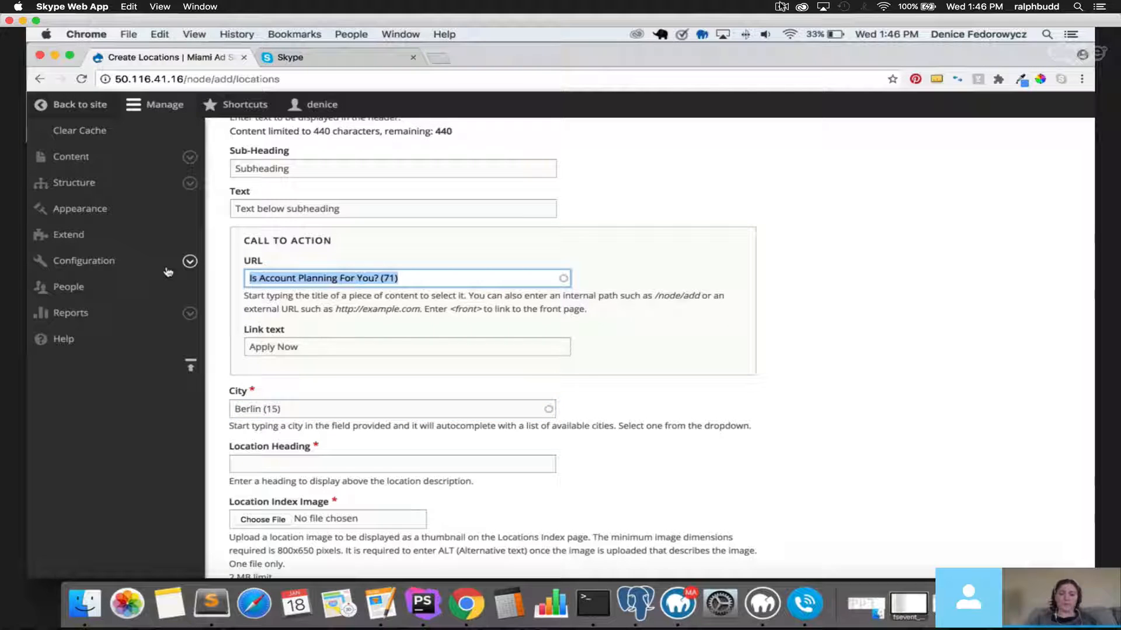
key("BackSpace")
type("a")
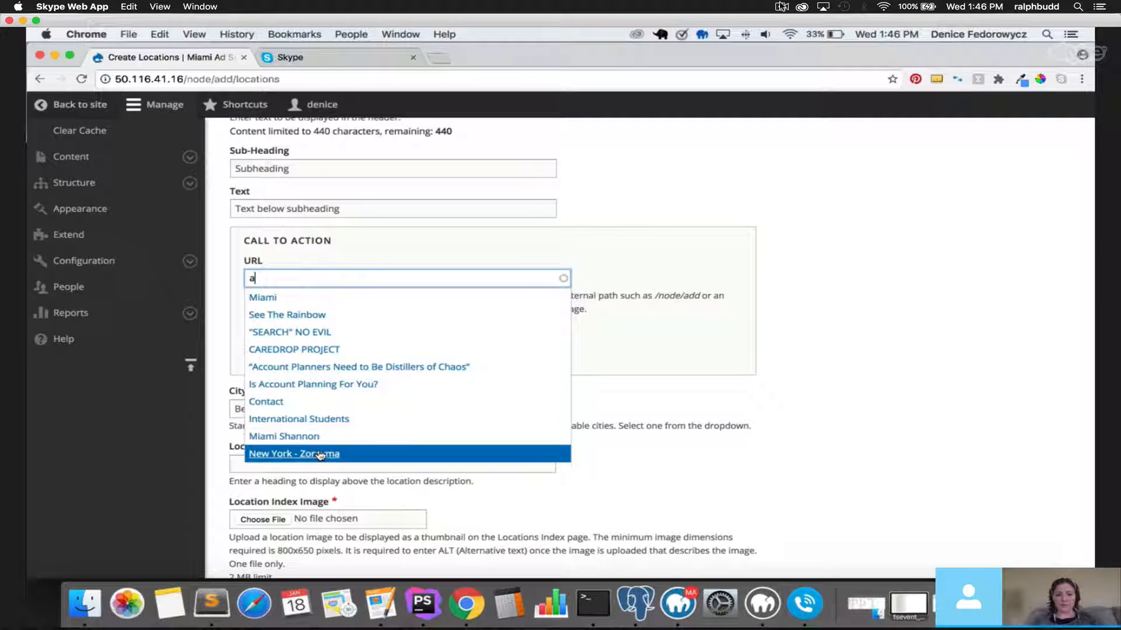
left_click(306, 385)
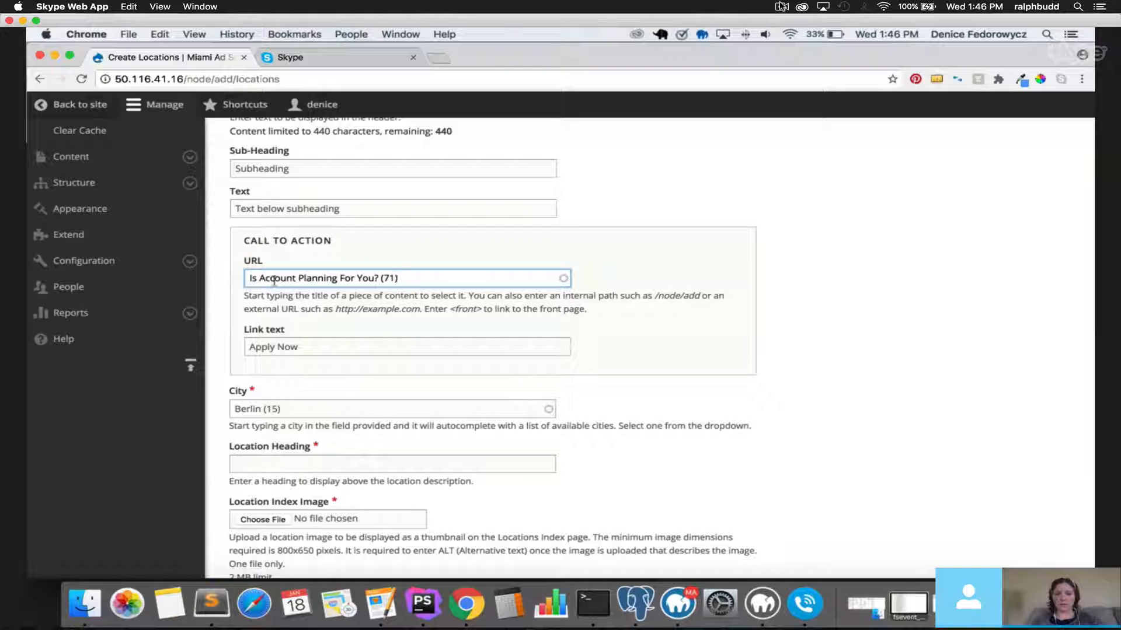
Select and delete the entire call-to-action URL value, leaving the field empty.
left_click_drag(252, 278, 422, 283)
double_click(391, 278)
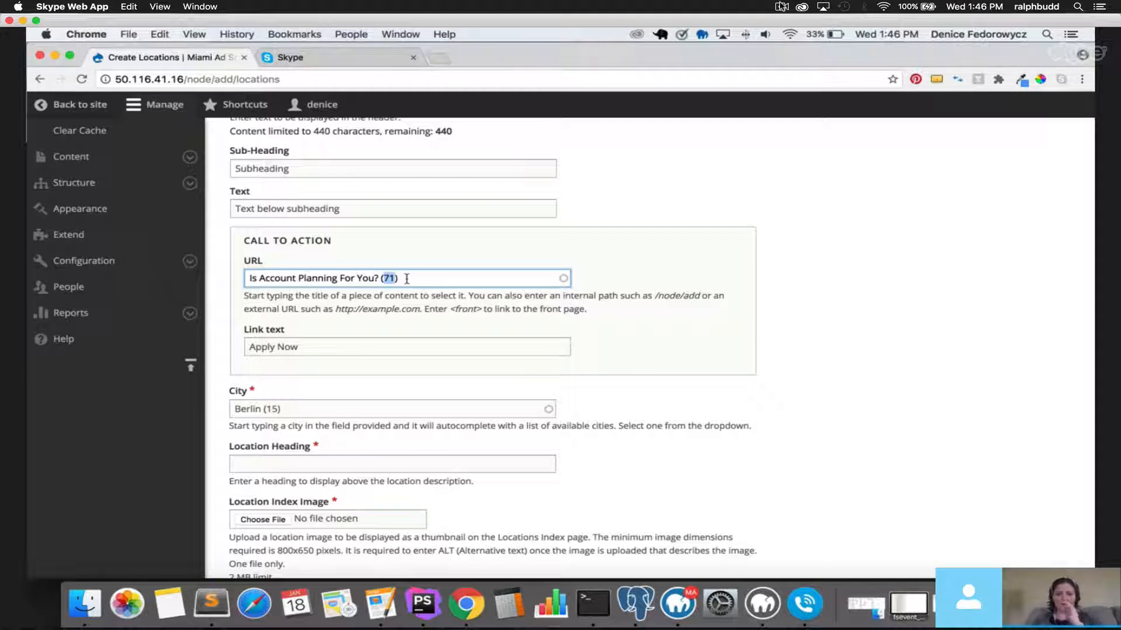
key("super+a")
key("BackSpace")
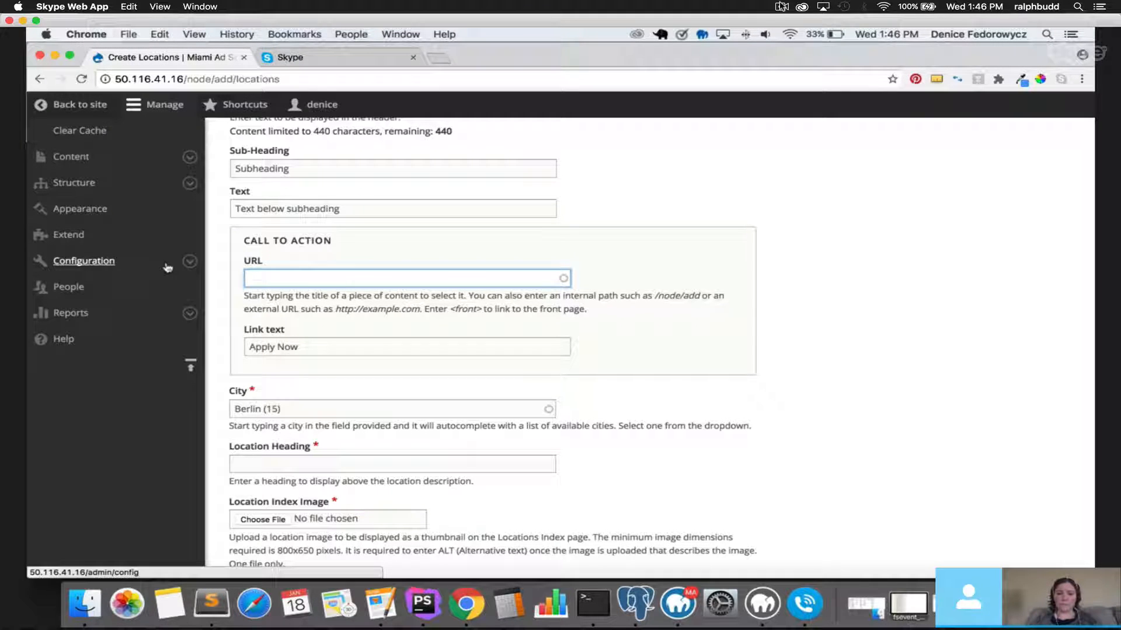
type("h")
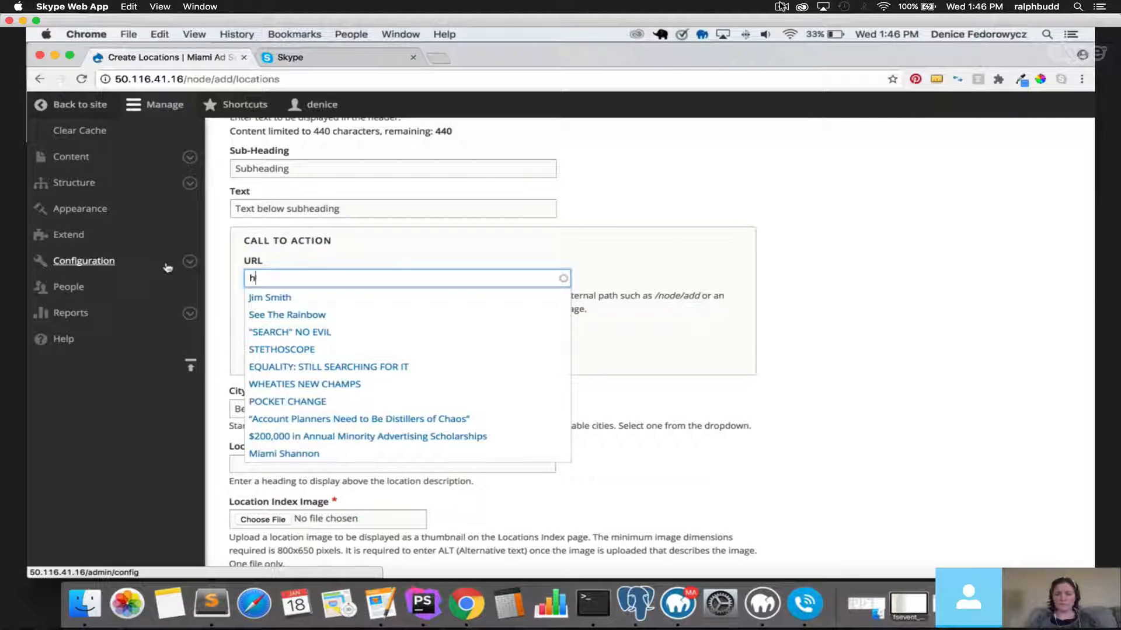
key("BackSpace")
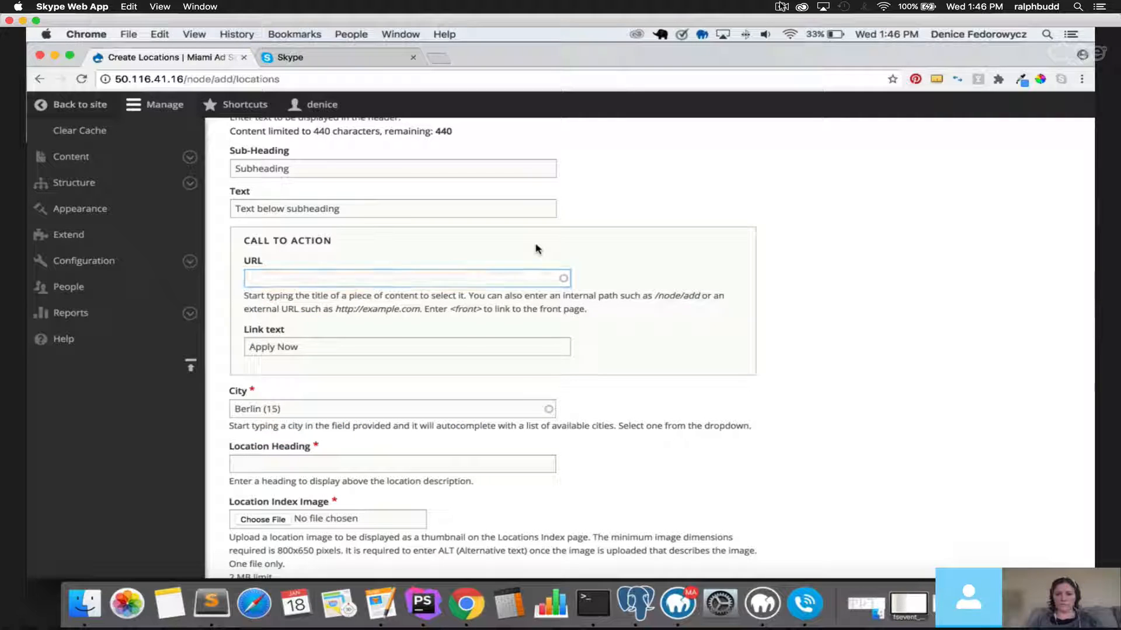
left_click(422, 275)
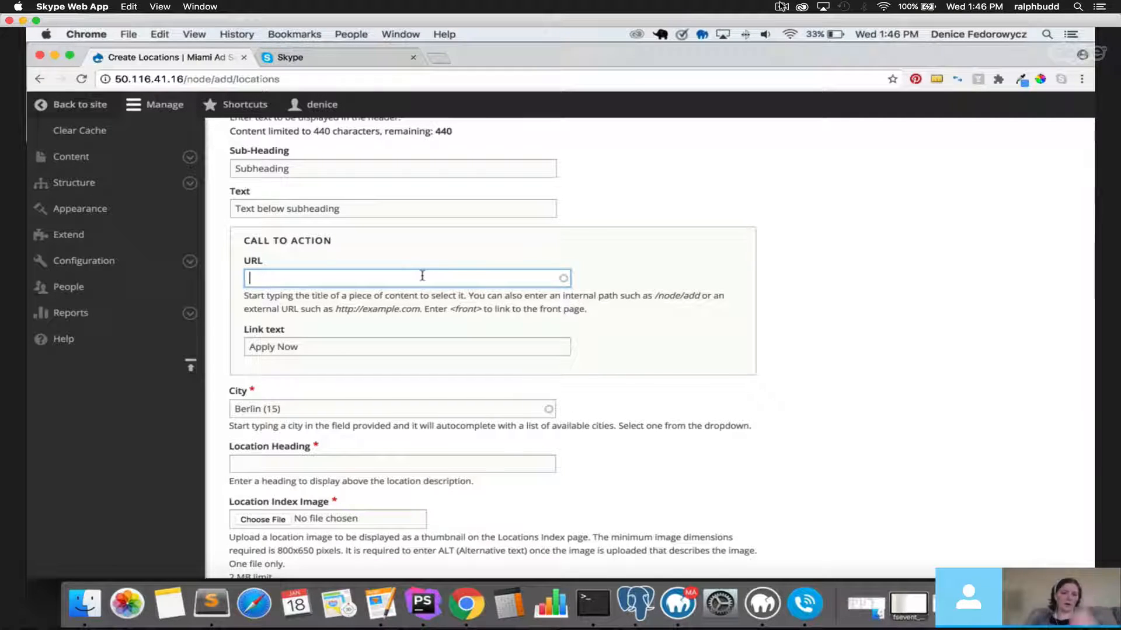
type("http")
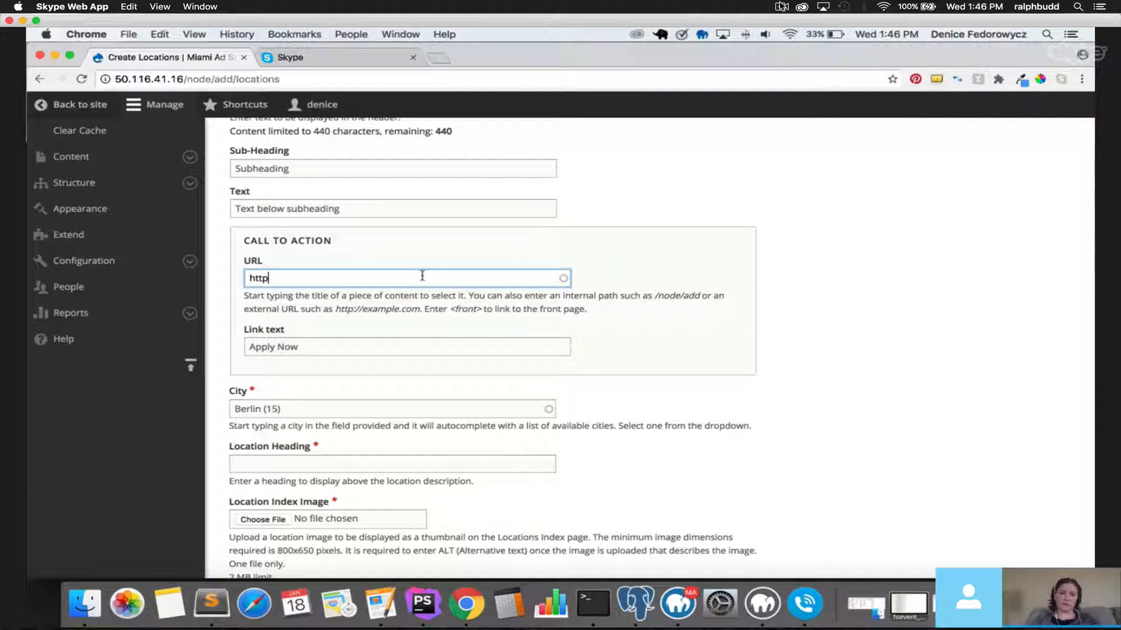
type("://")
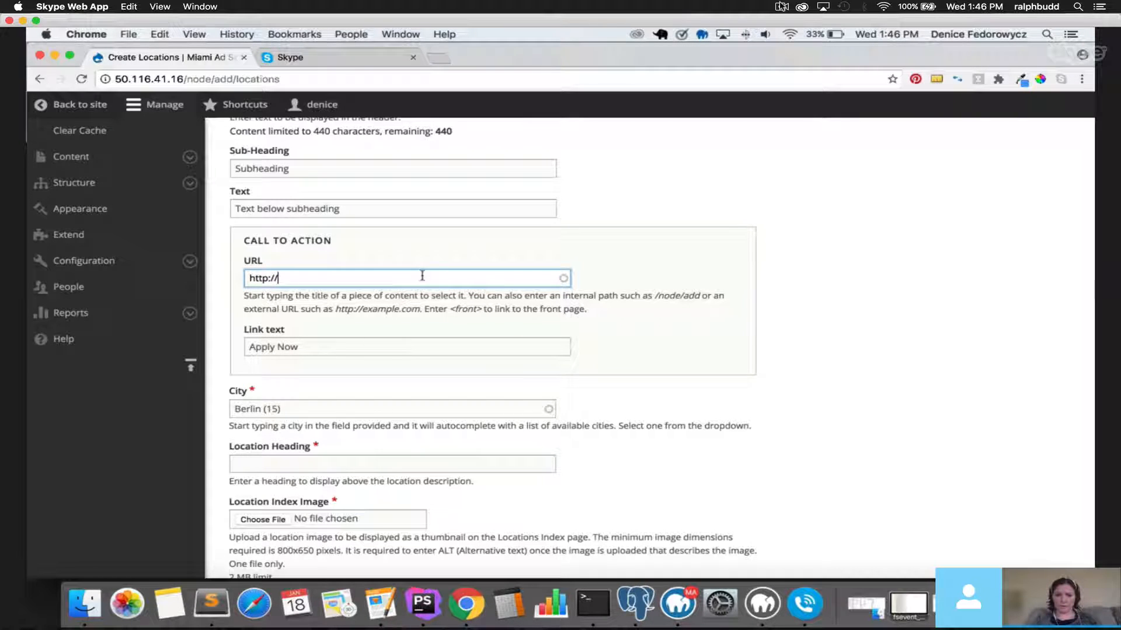
type("a")
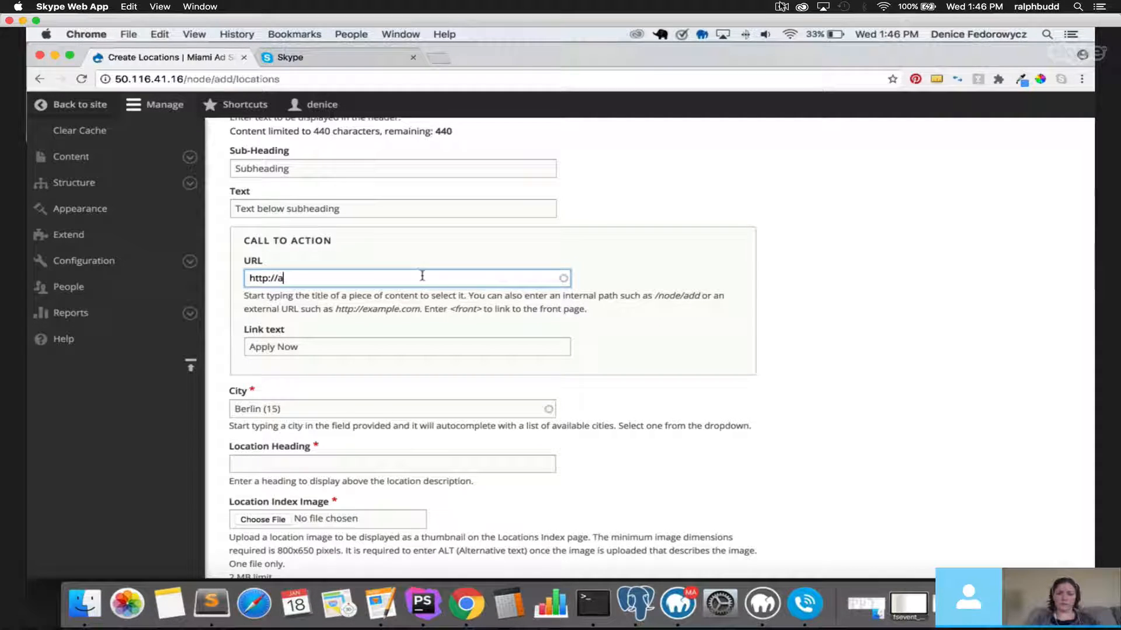
key("BackSpace")
type("www.azomo")
key("BackSpace")
key("BackSpace")
key("BackSpace")
key("BackSpace")
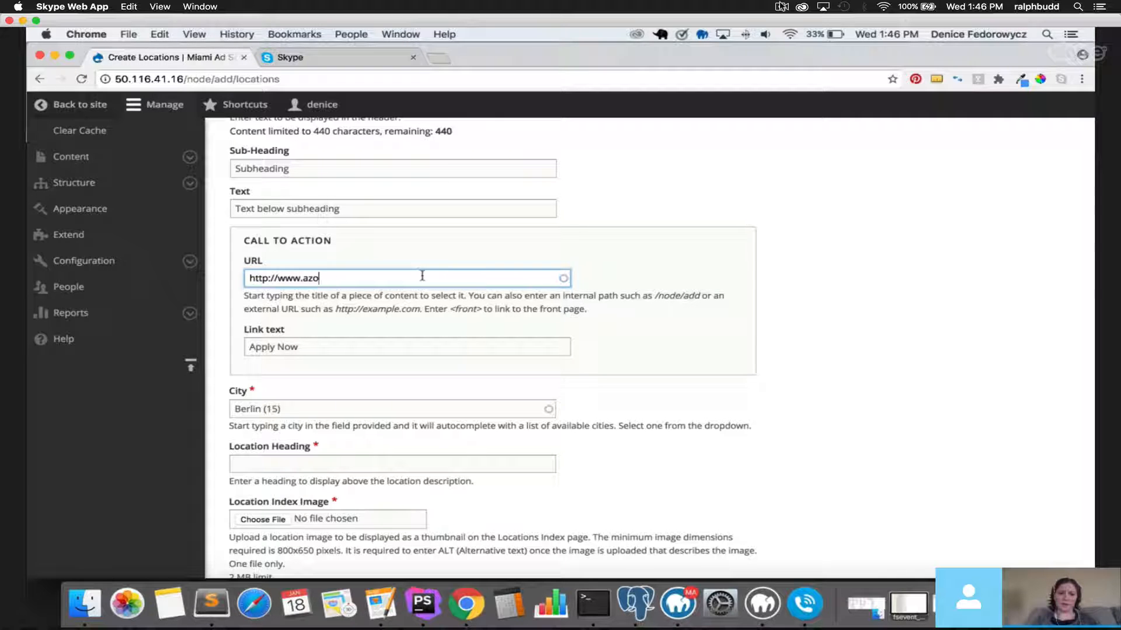
type("mazon.com")
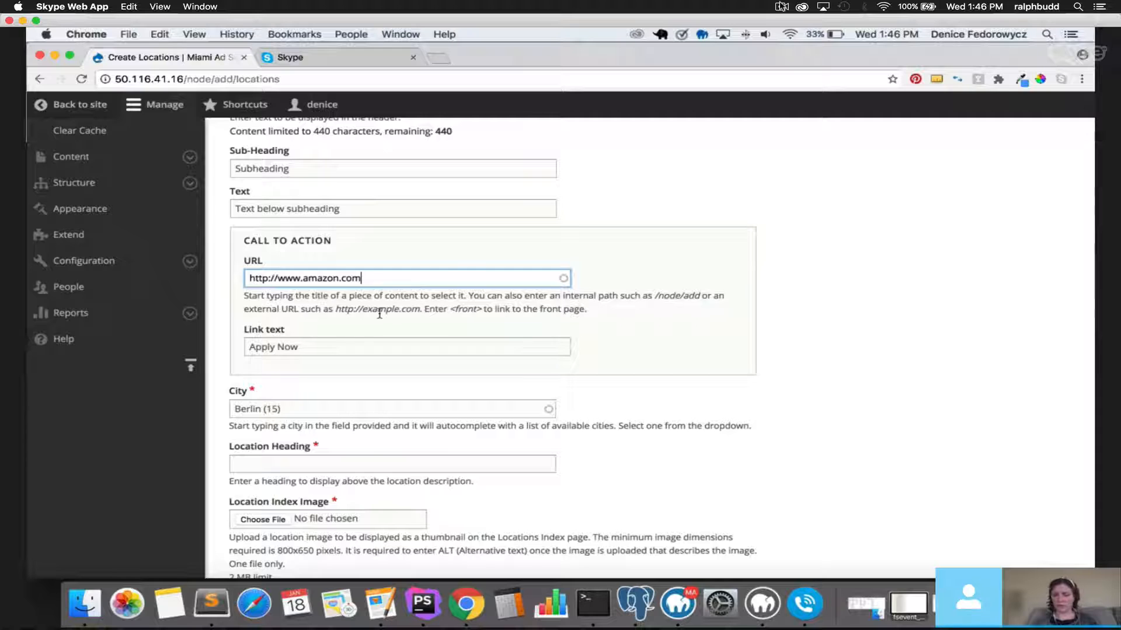
scroll(233, 361, "down", 2)
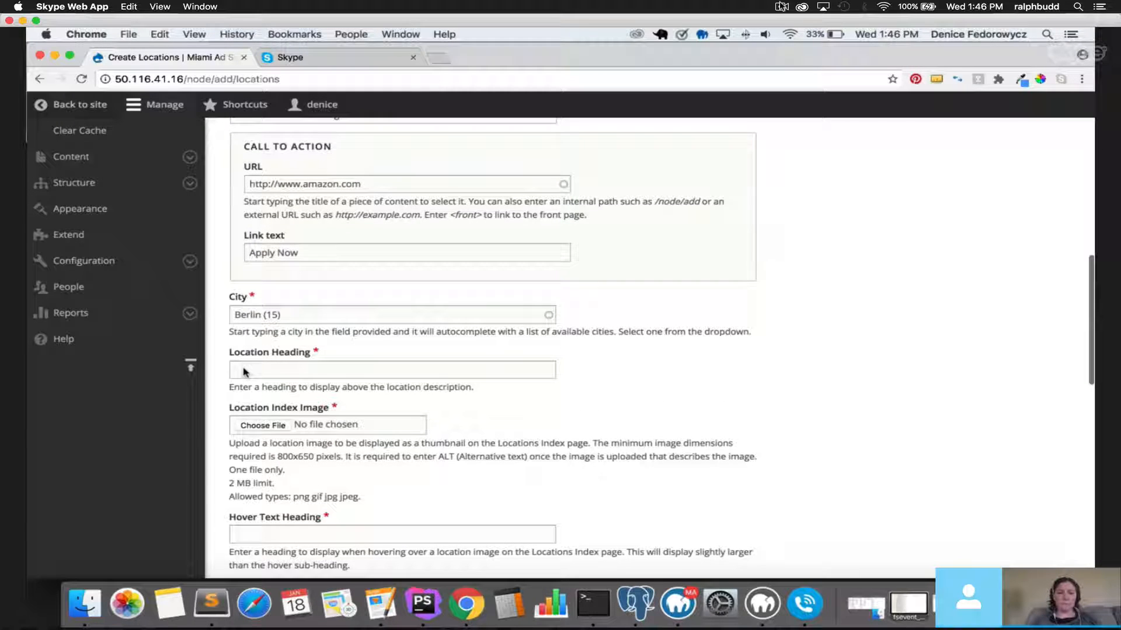
Reselect Berlin (15) in the City autocomplete.
left_click(258, 369)
left_click(267, 316)
key("super+a")
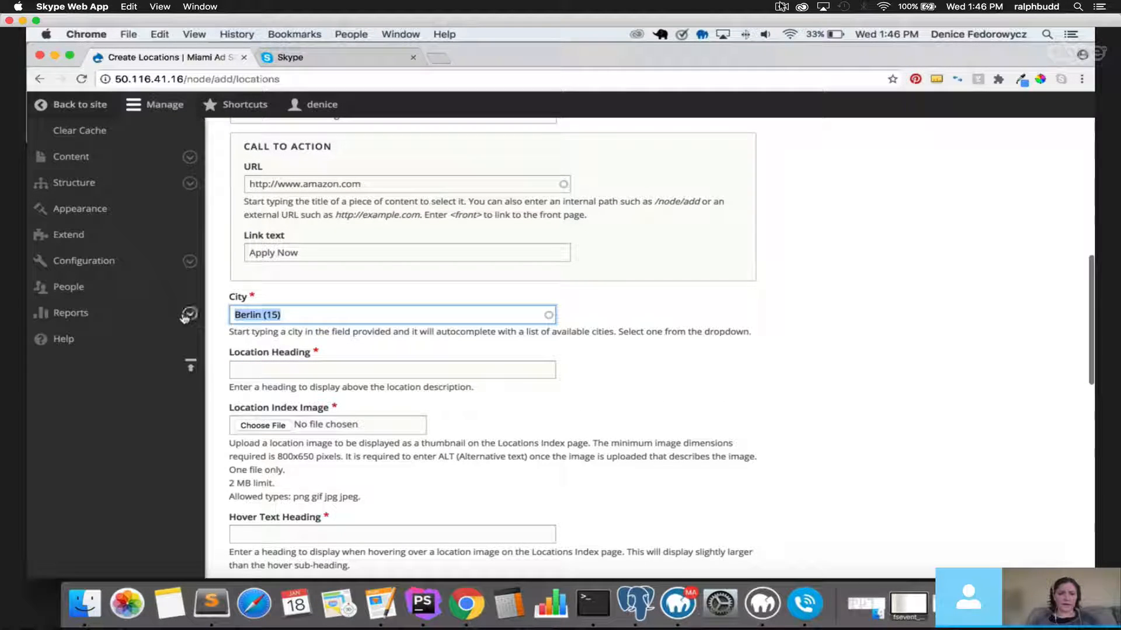
type("ber")
left_click(256, 331)
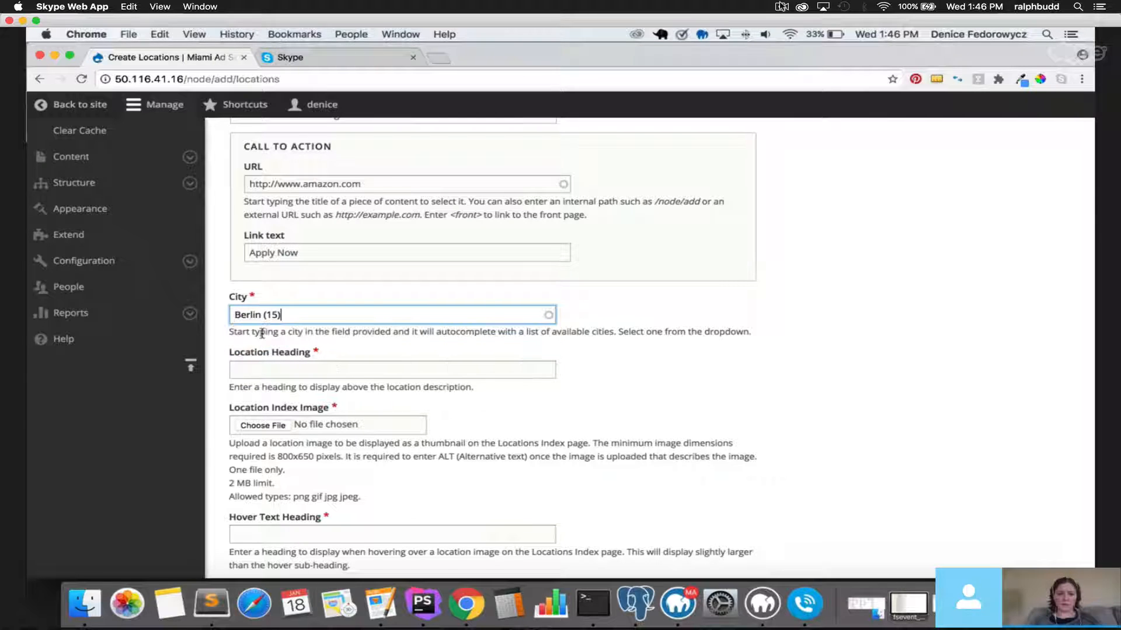
left_click_drag(233, 315, 261, 315)
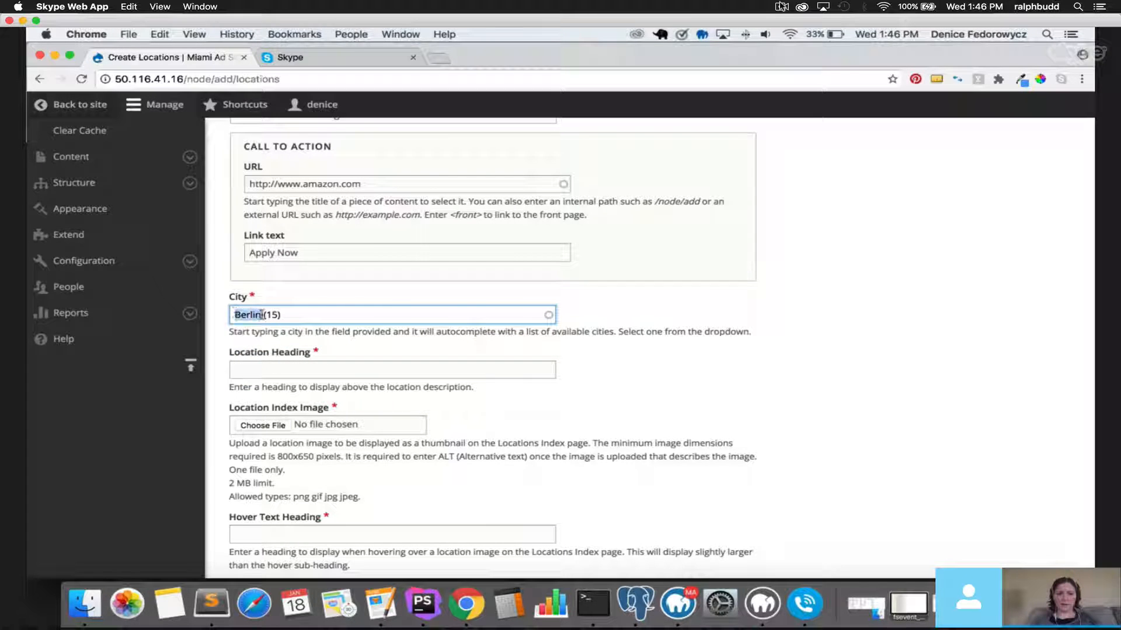
Fill Location Heading with 'Location Heading' and start choosing the Location Index Image file.
scroll(305, 361, "up", 15)
left_click_drag(271, 154, 230, 154)
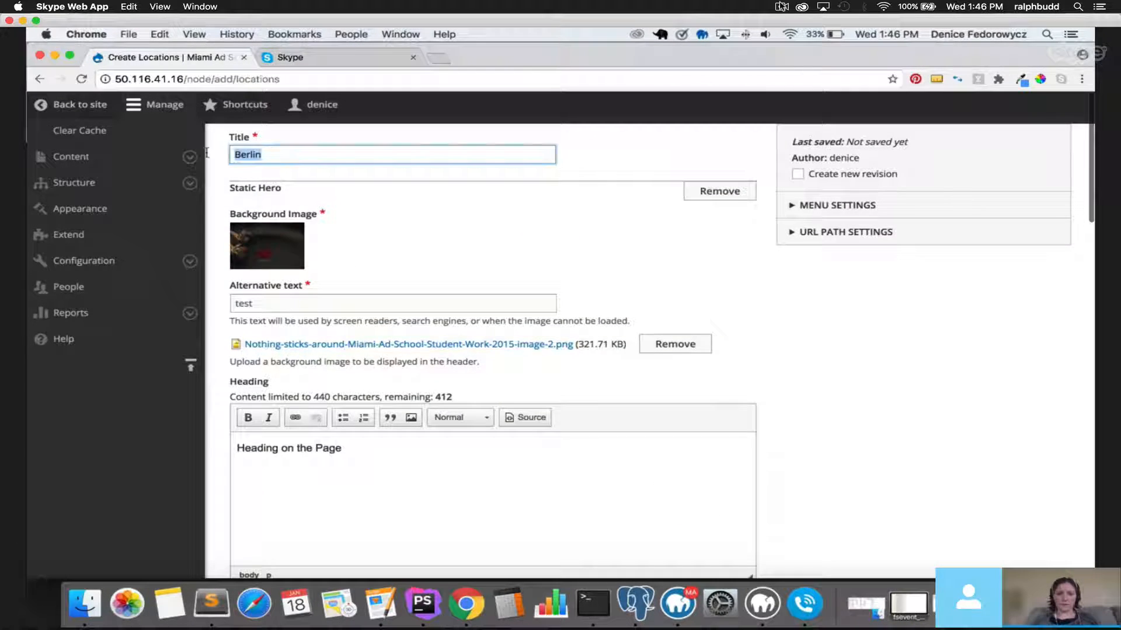
scroll(229, 266, "down", 12)
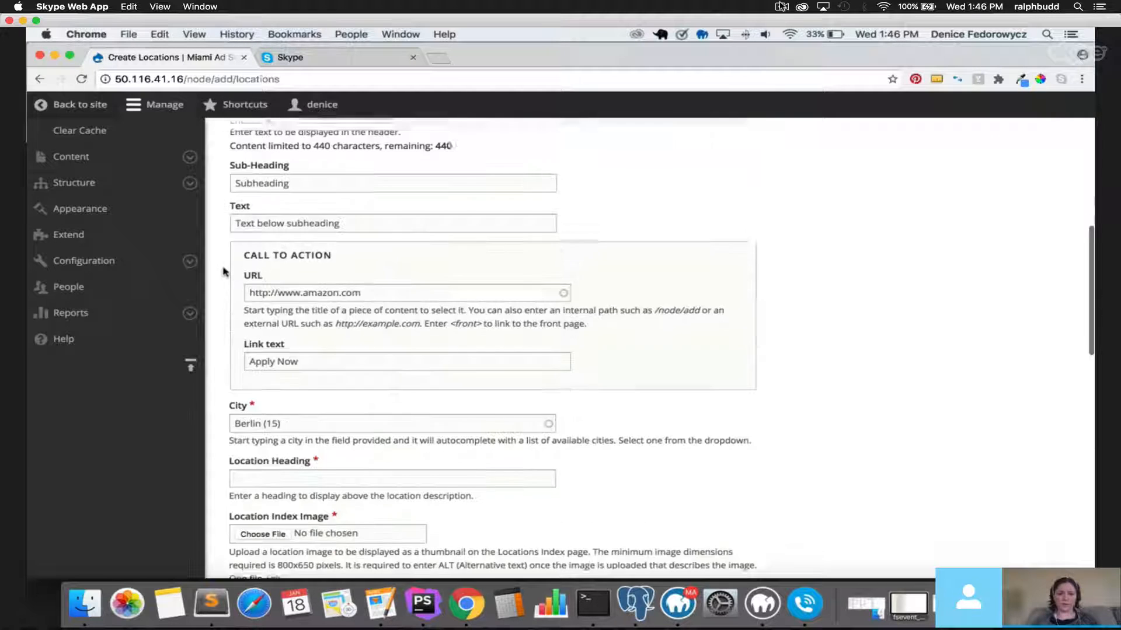
scroll(230, 271, "down", 3)
left_click(271, 290)
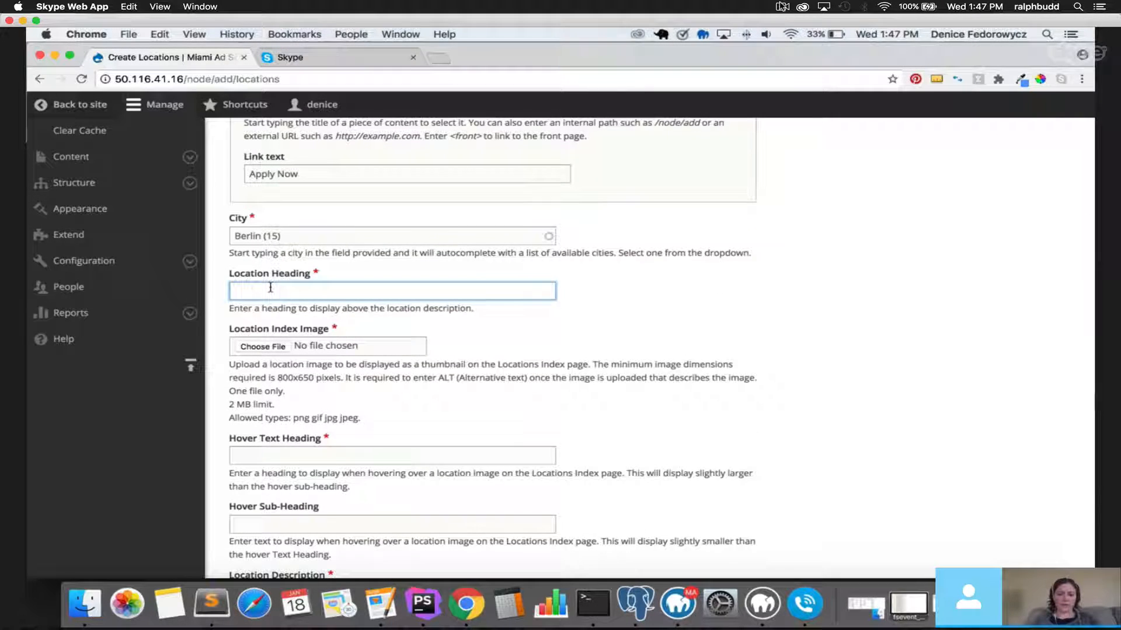
type("Location Heading")
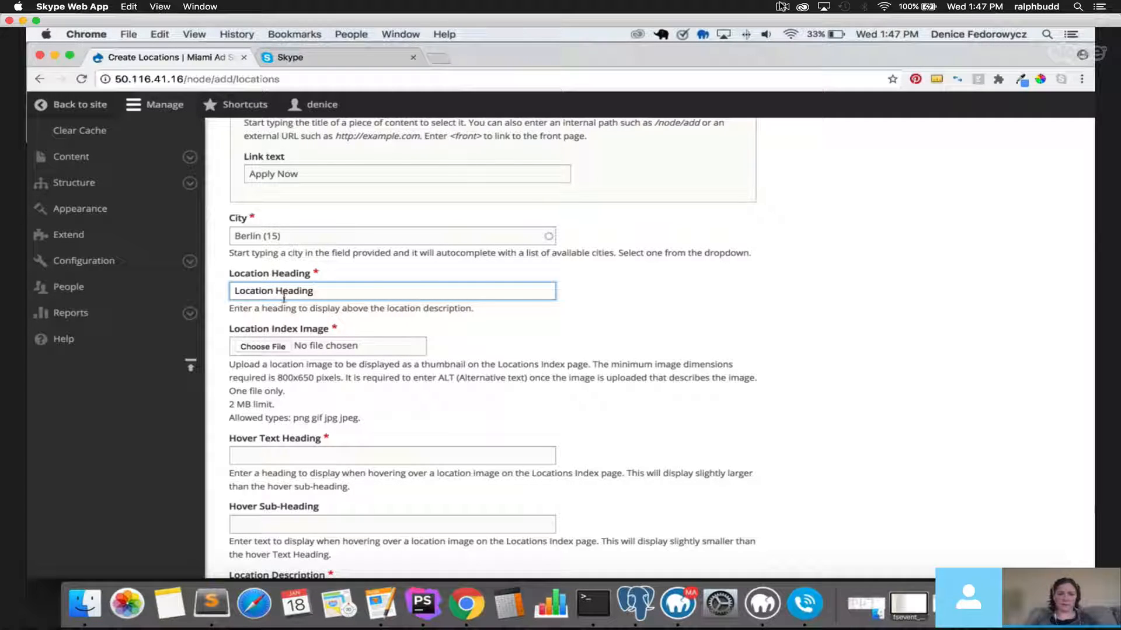
left_click(270, 347)
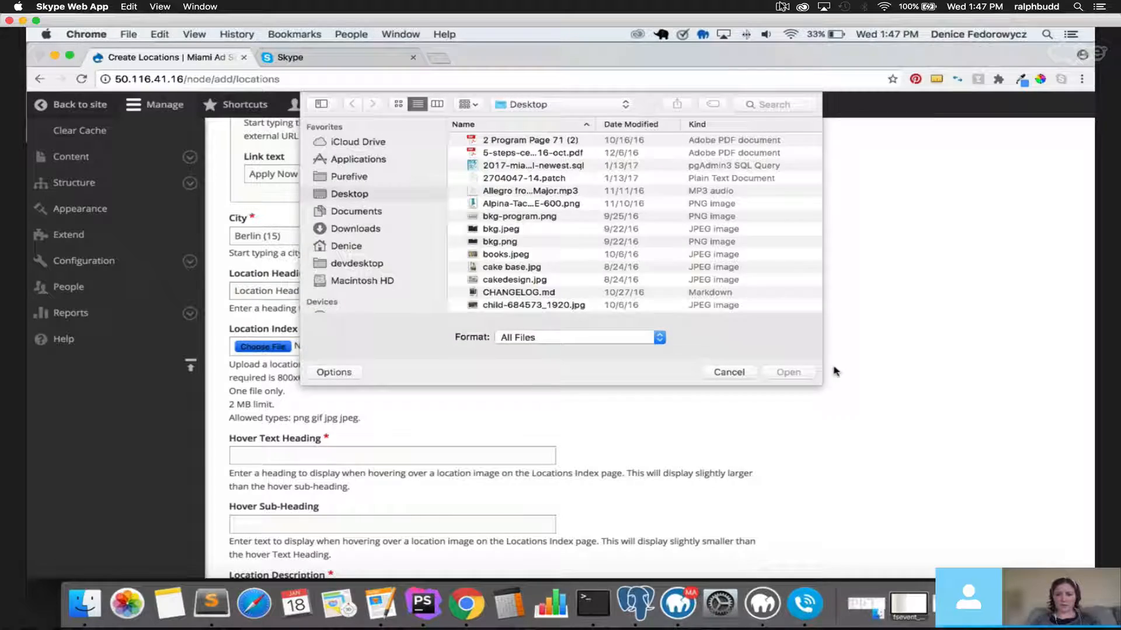
Upload Nothing-sticks-around-Miami-Ad-School-Student-Work-2015-image-2.png from the Desktop as the Location Index Image.
left_click_drag(833, 393, 1024, 533)
scroll(445, 350, "down", 20)
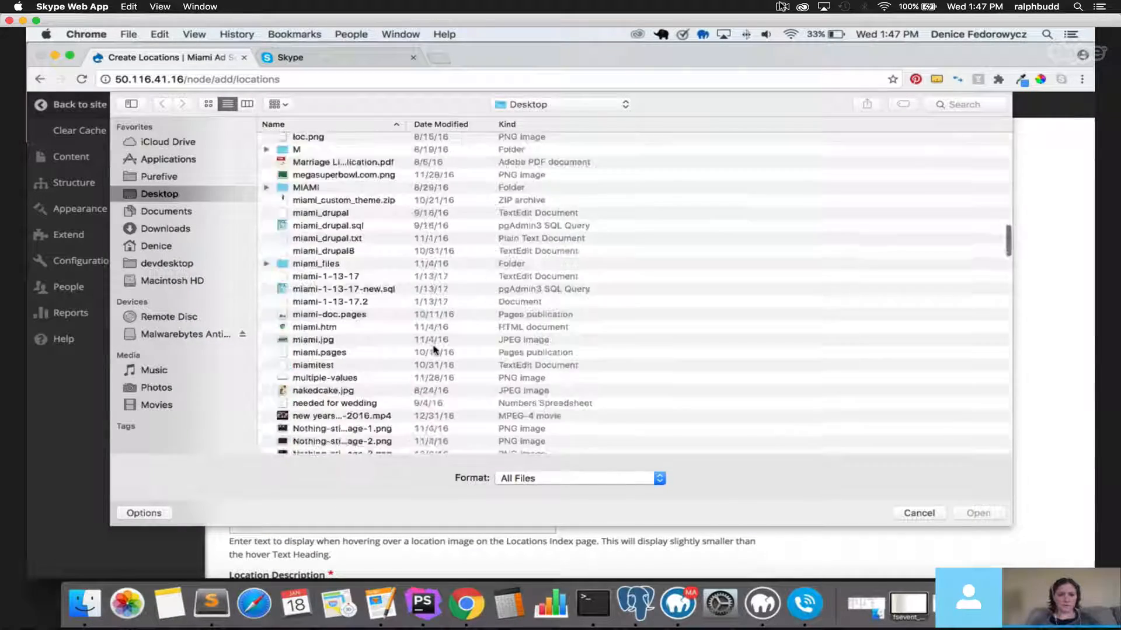
scroll(435, 350, "down", 20)
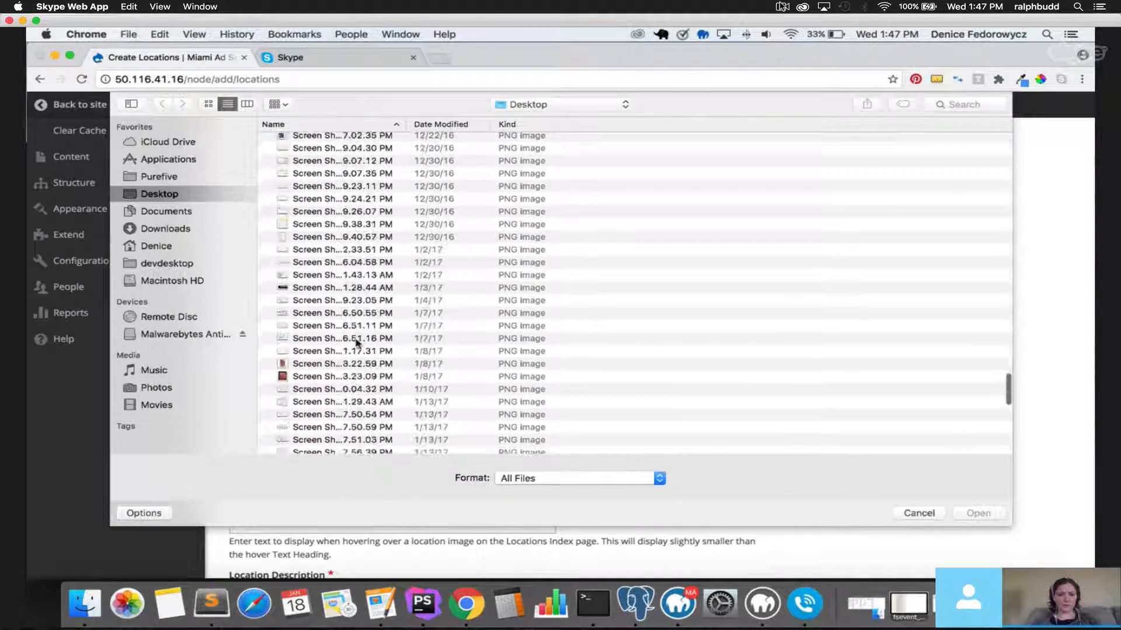
scroll(357, 343, "down", 4)
scroll(357, 343, "up", 20)
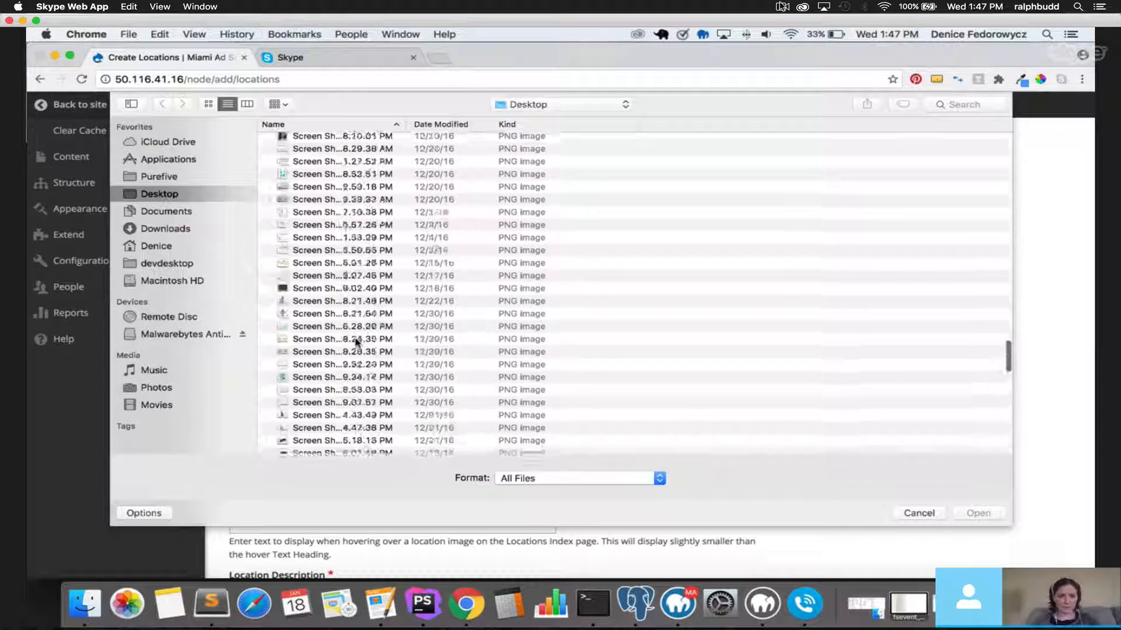
scroll(350, 338, "down", 10)
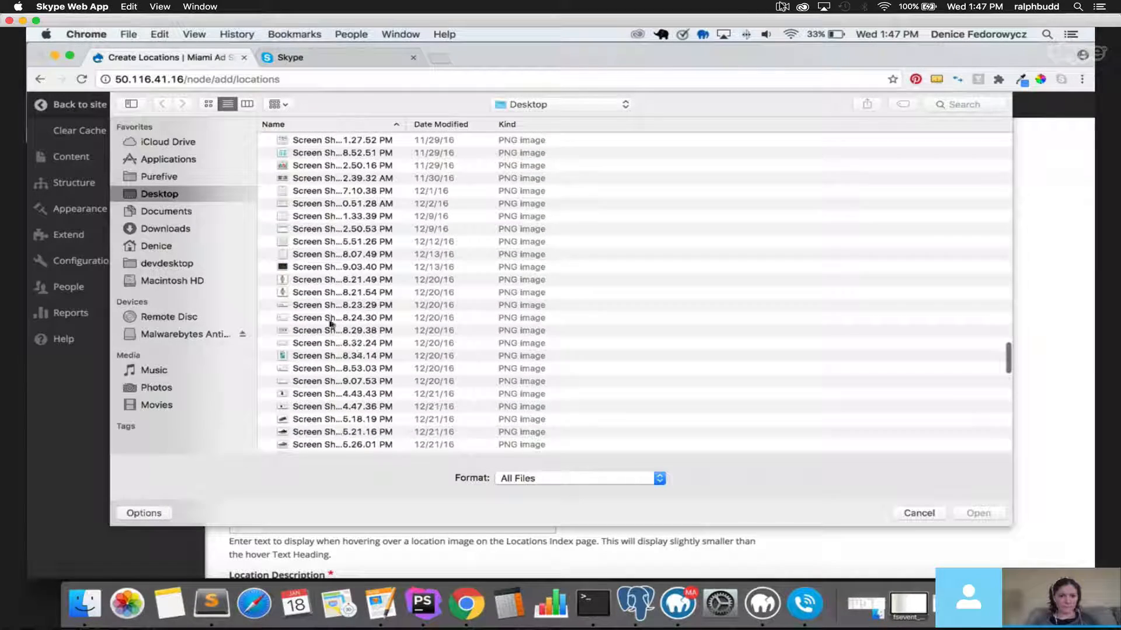
scroll(334, 330, "up", 2)
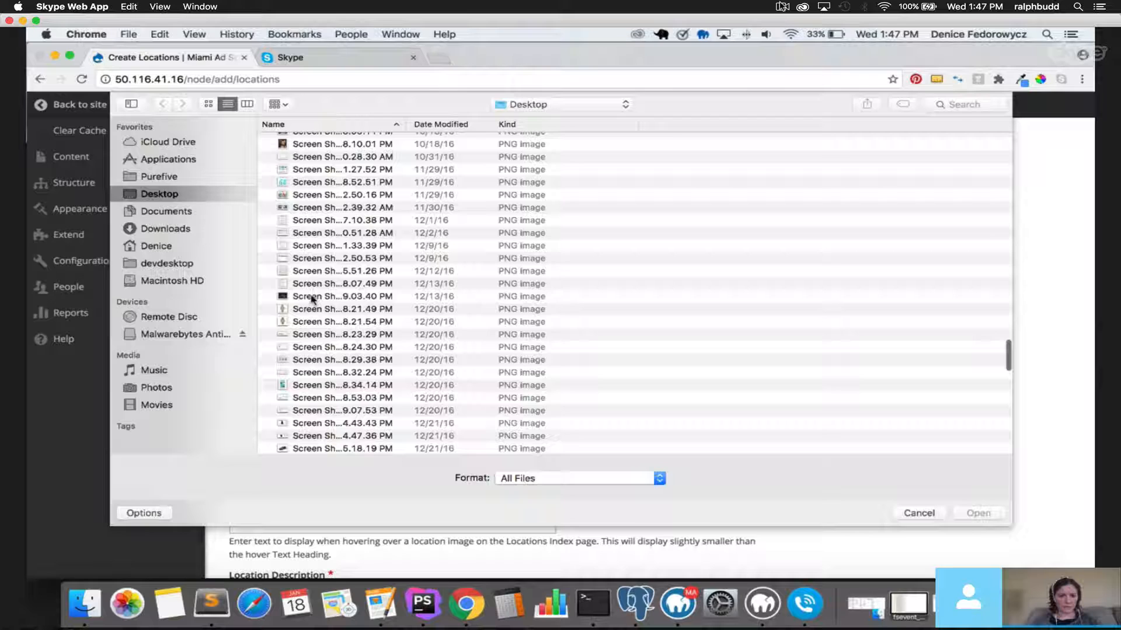
scroll(313, 300, "up", 20)
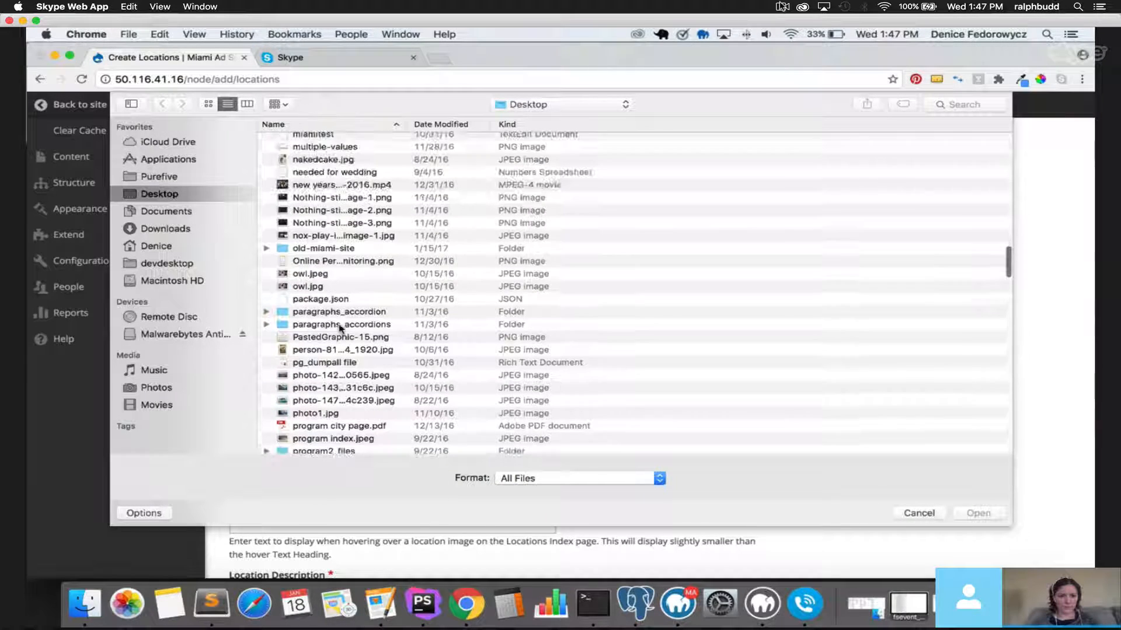
left_click(320, 211)
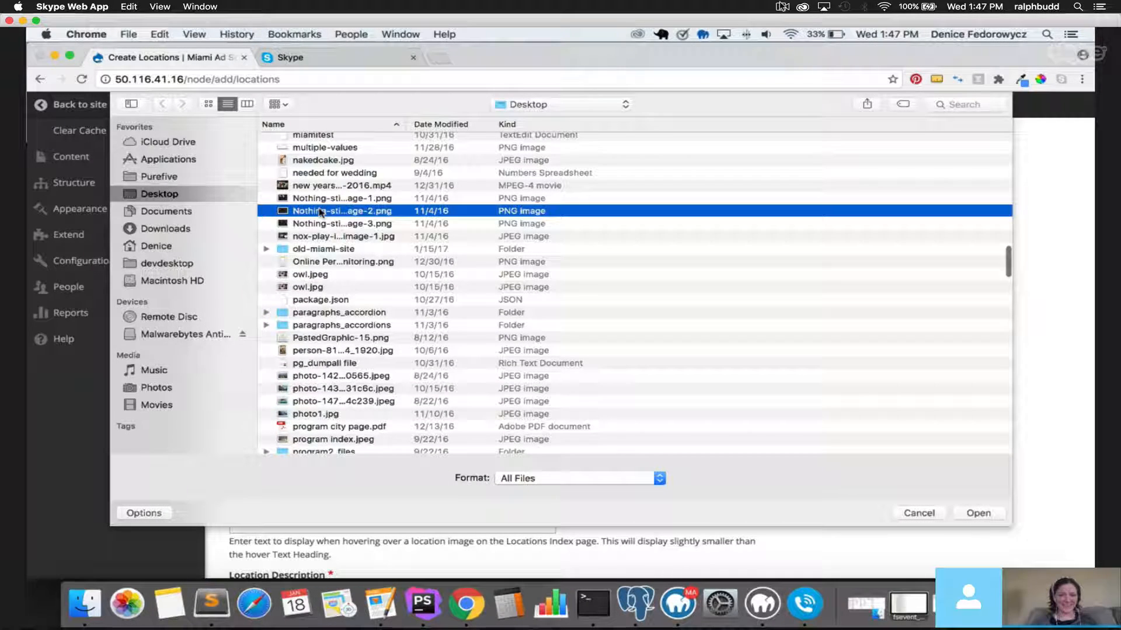
double_click(320, 211)
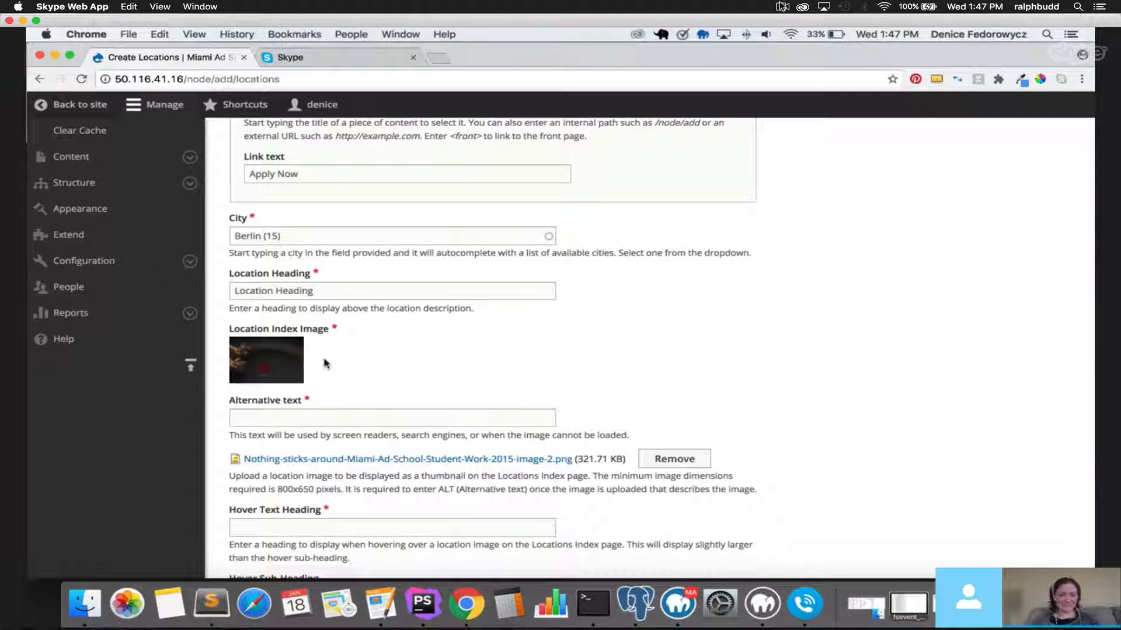
Set the Location Index Image alternative text to 'test'.
left_click(280, 421)
type("test")
scroll(518, 370, "down", 4)
Enter 'Hover Text' as the Hover Text Heading, leaving Hover Sub-Heading empty.
left_click(288, 323)
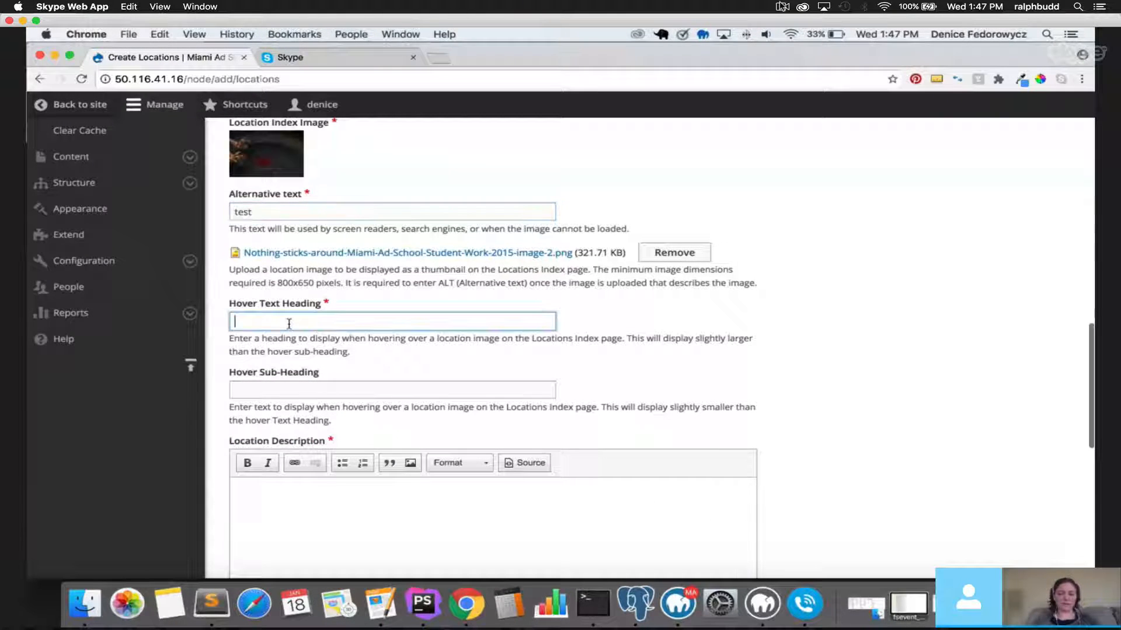
type("Hover Text")
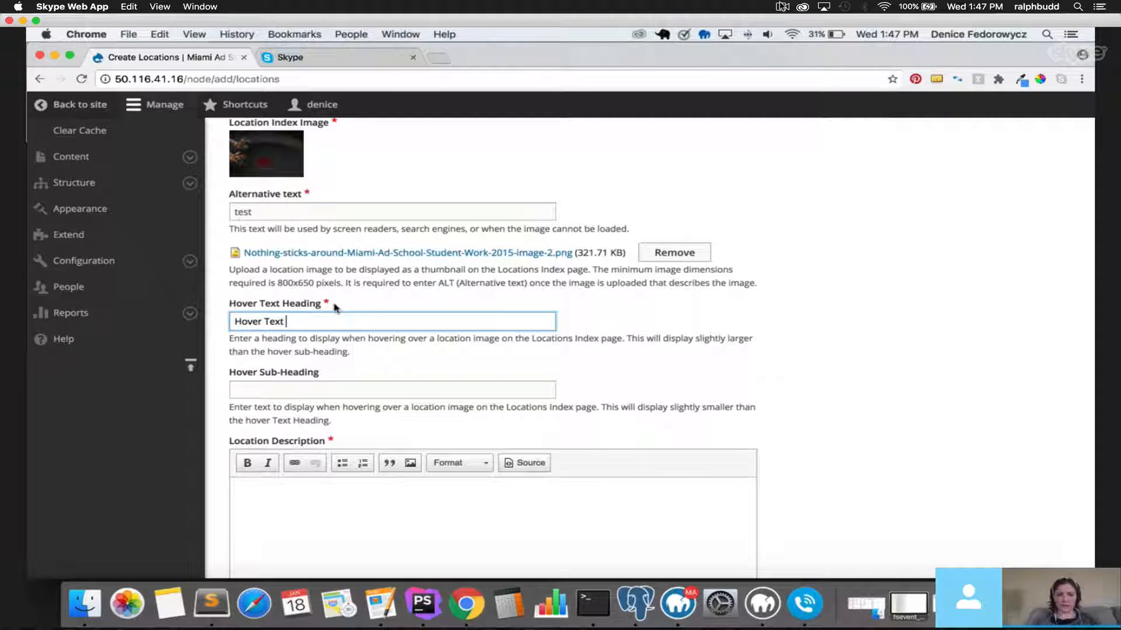
left_click_drag(330, 304, 237, 307)
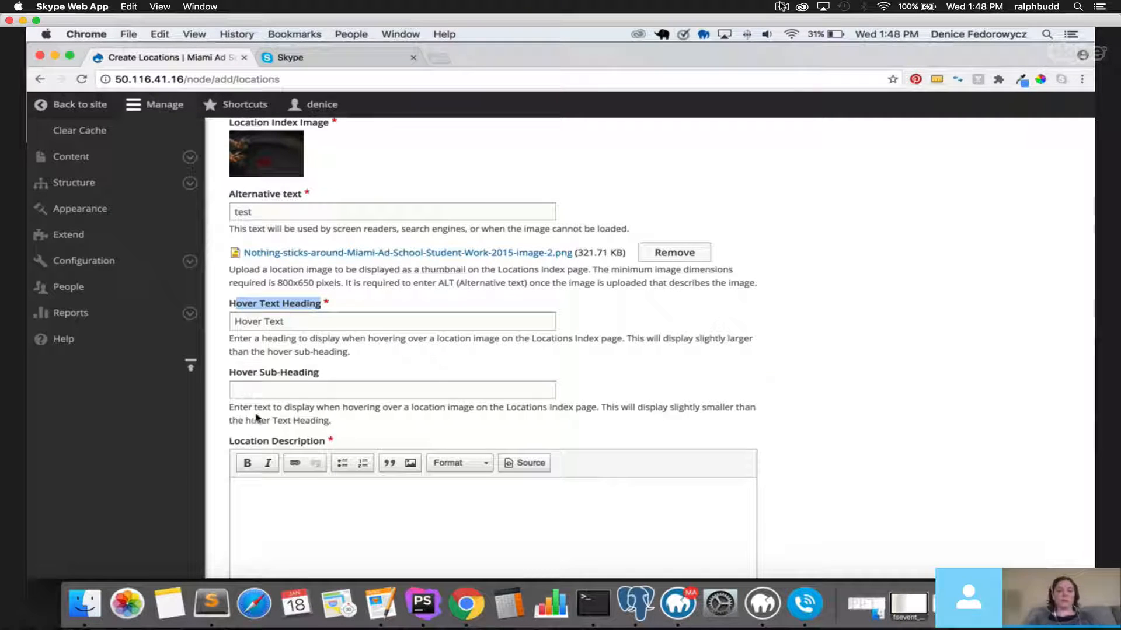
left_click(273, 385)
key("shift+Tab")
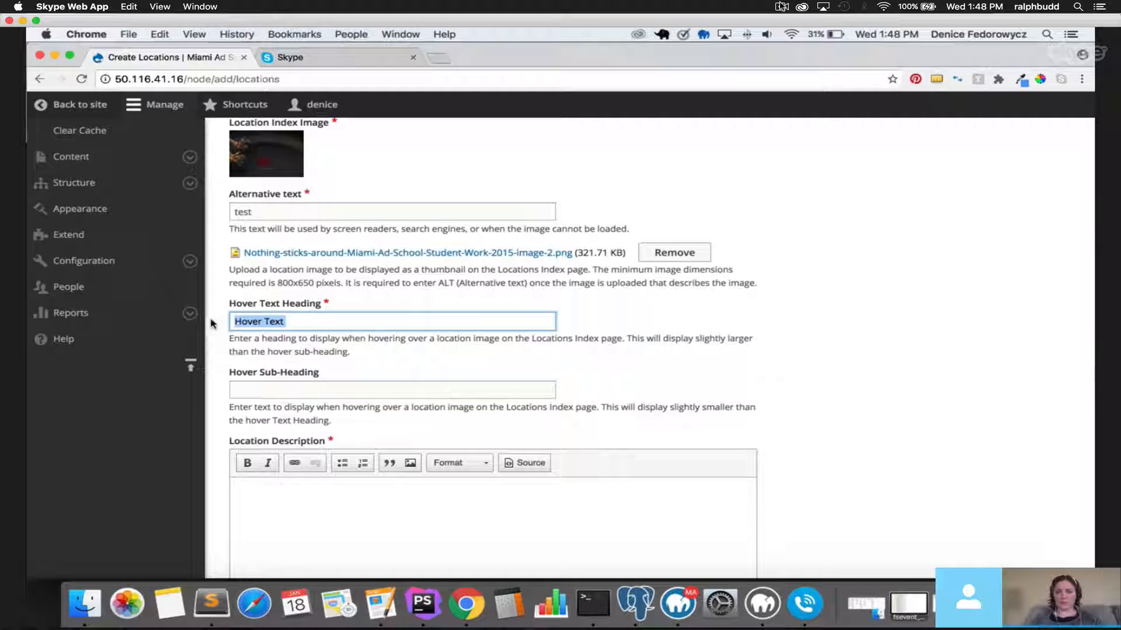
left_click(272, 384)
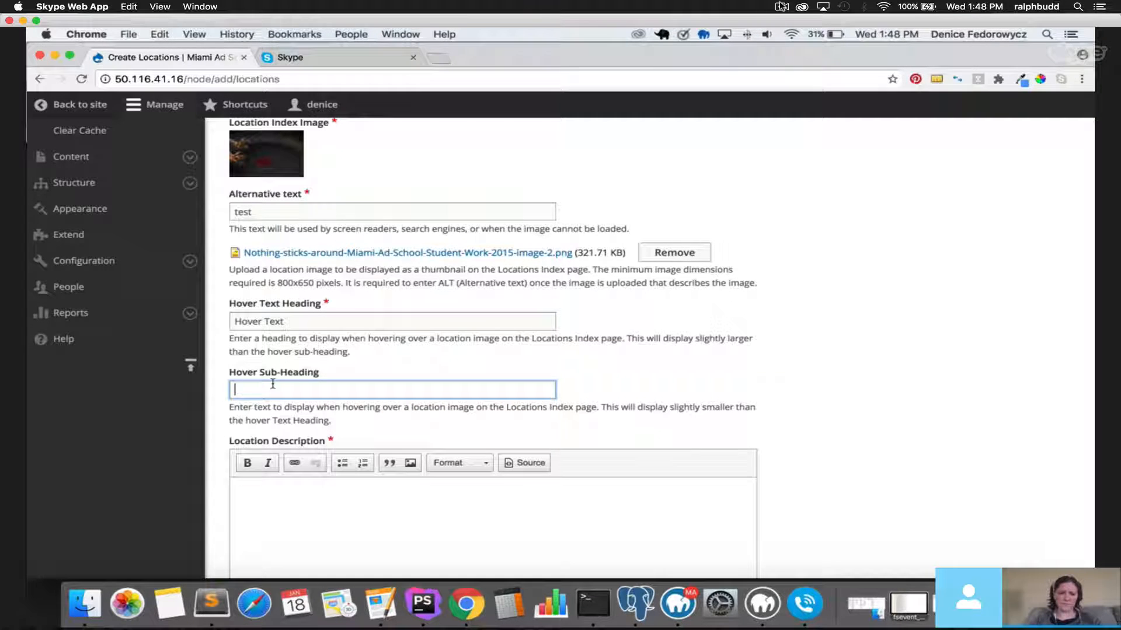
Write 'Location Description' in the Location Description editor.
left_click(322, 532)
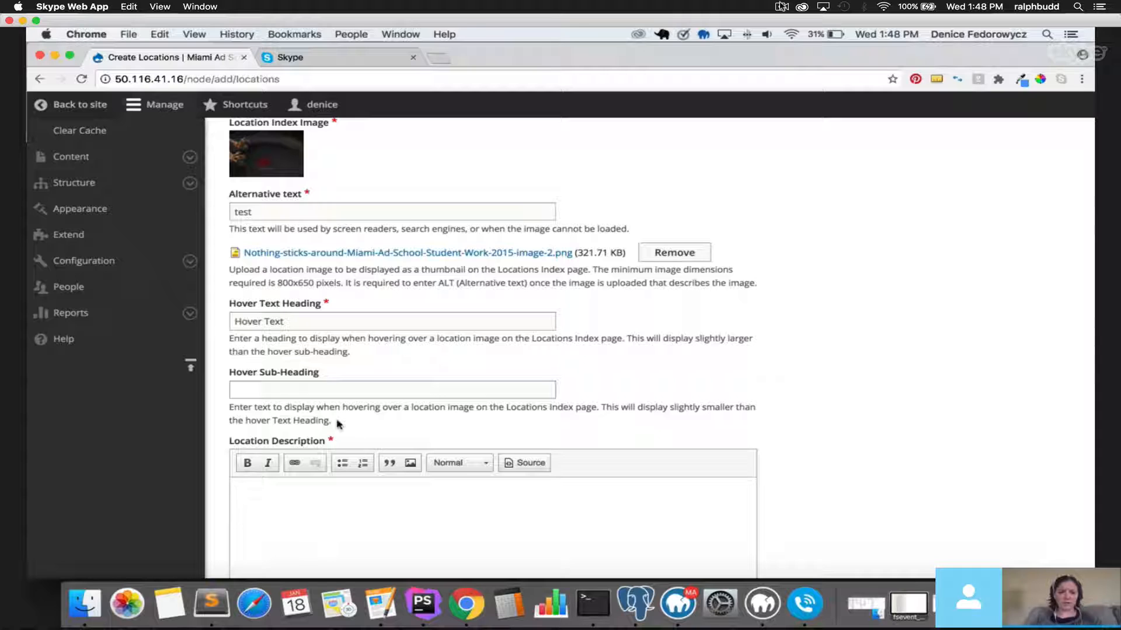
scroll(339, 424, "down", 5)
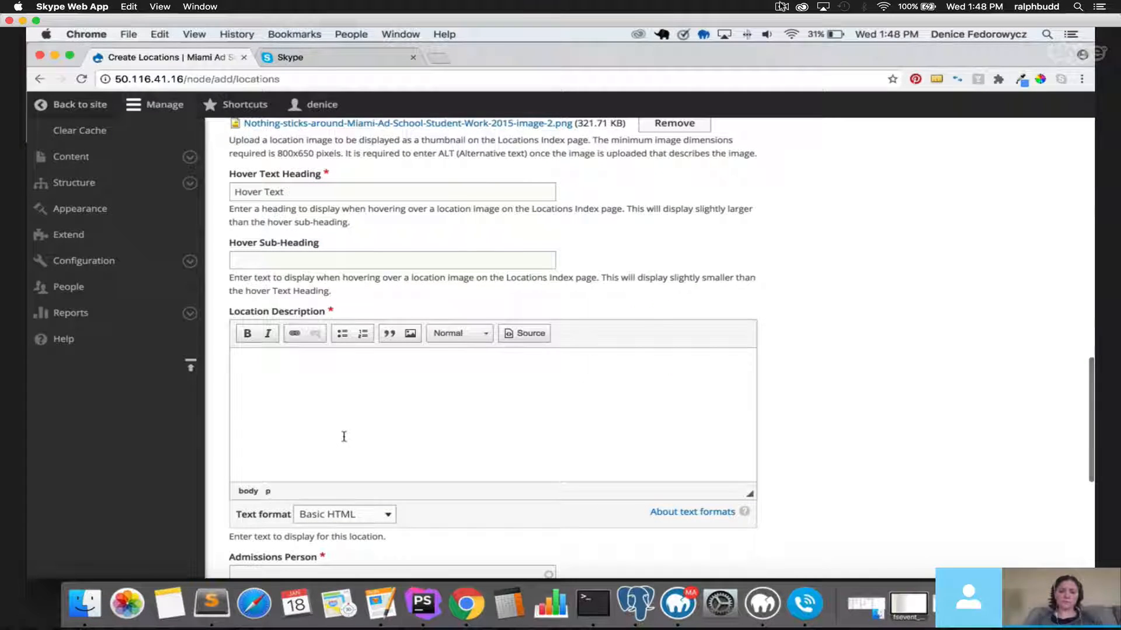
type("Location")
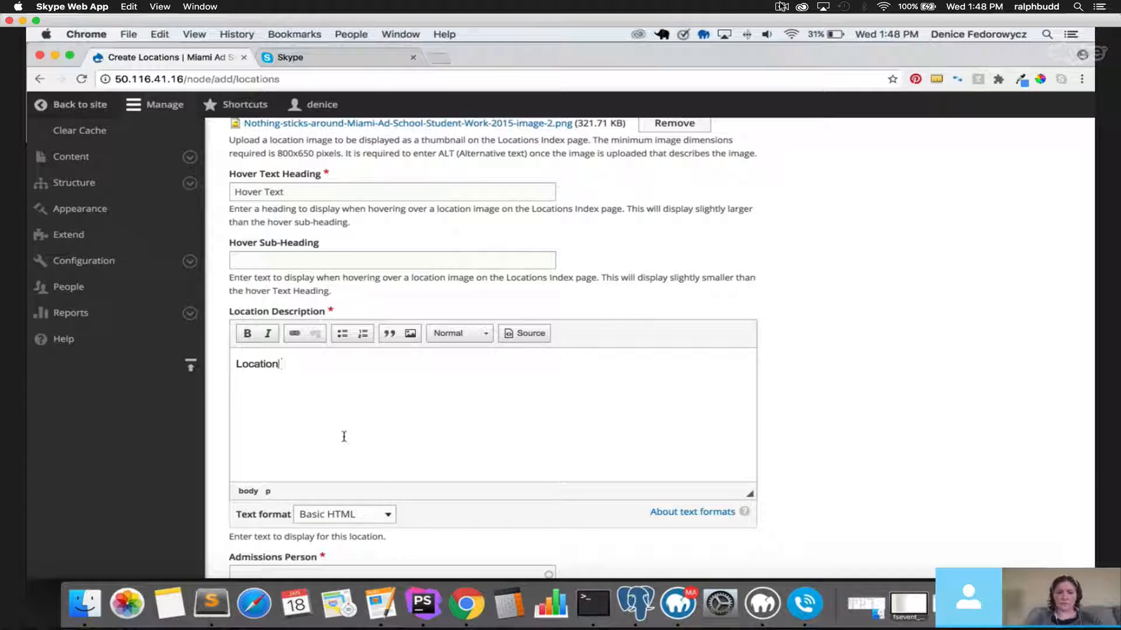
type(" Description")
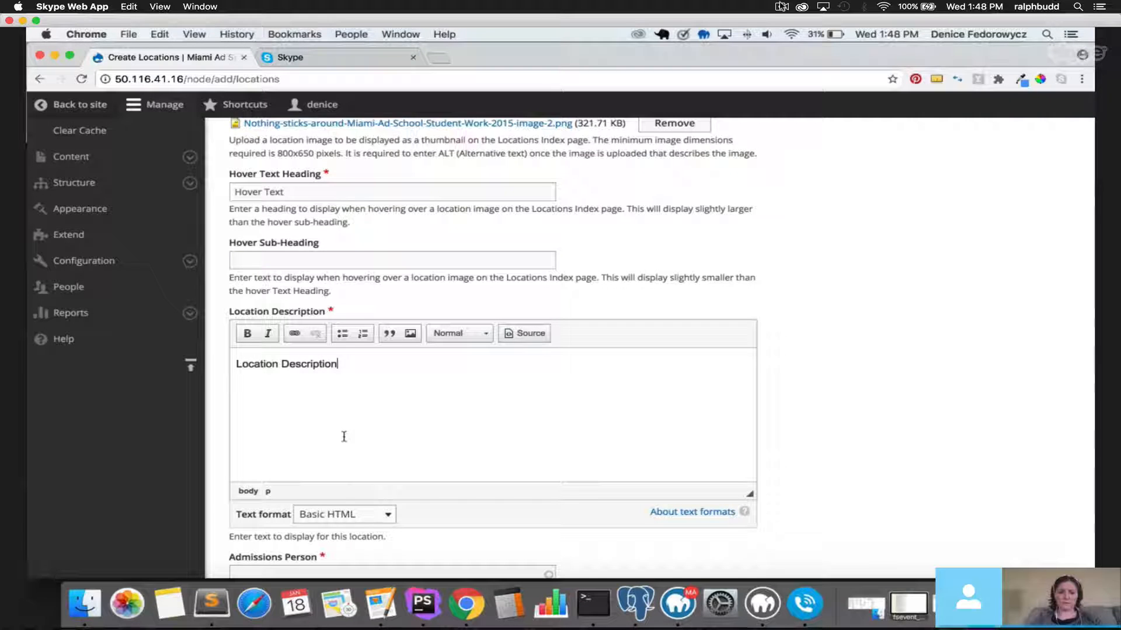
scroll(344, 435, "down", 5)
scroll(346, 430, "down", 1)
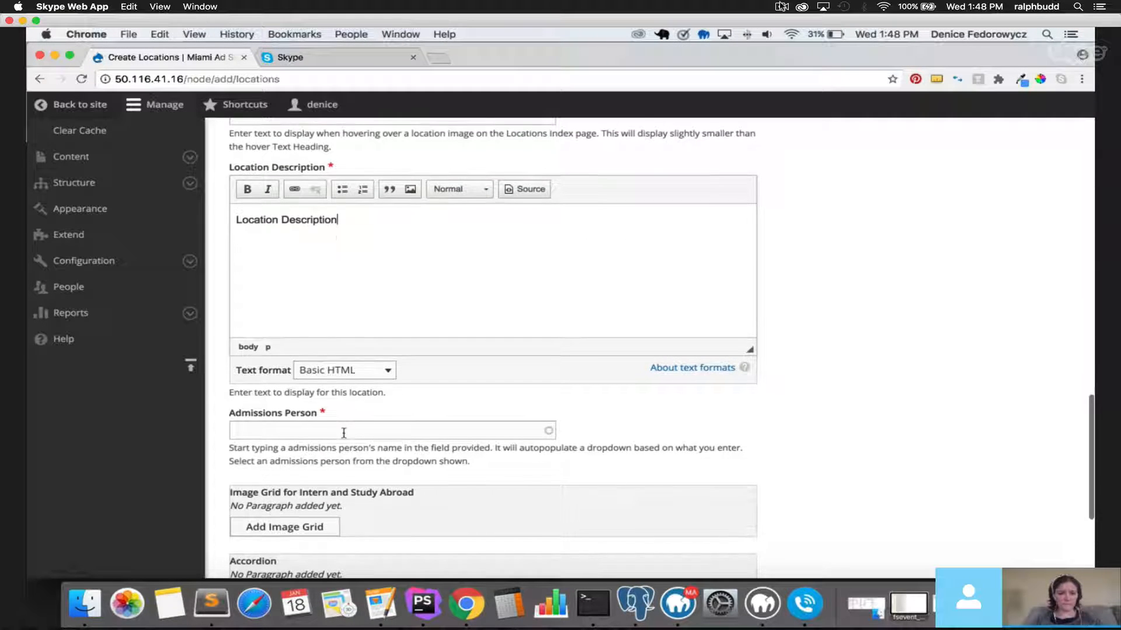
Set Admissions Person to Berlin - Niklas (27).
left_click(342, 430)
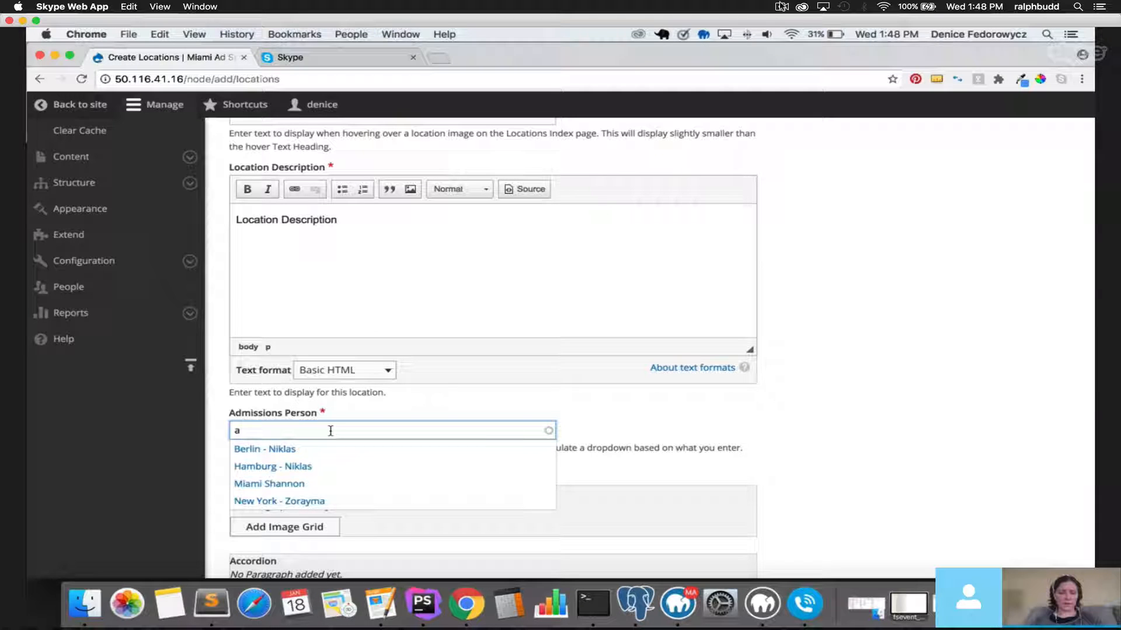
scroll(327, 430, "down", 1)
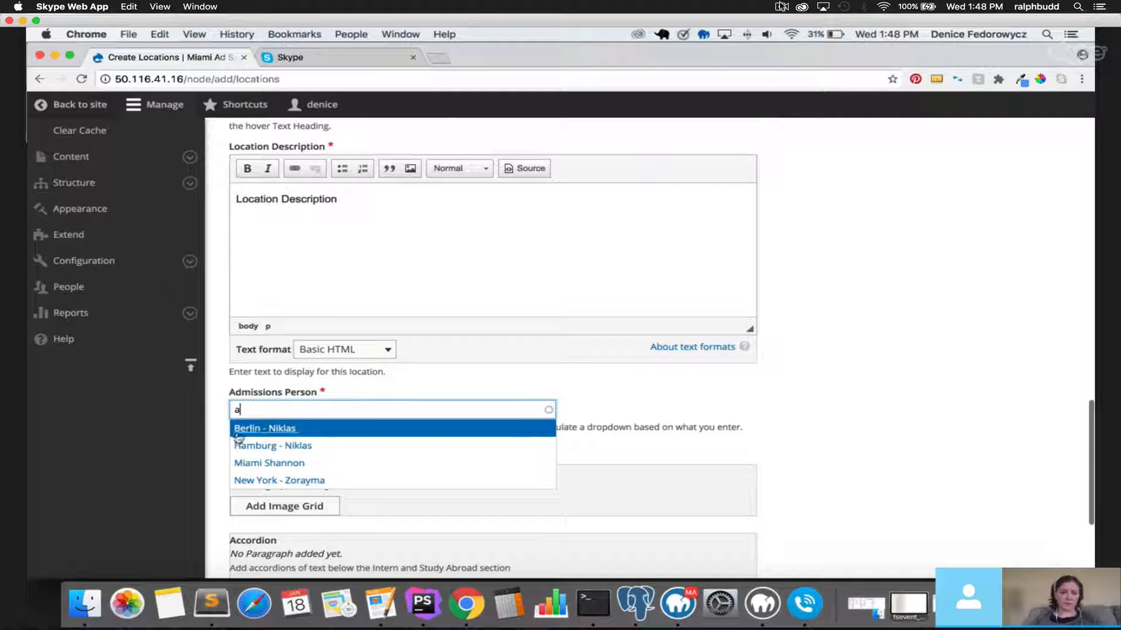
left_click(275, 433)
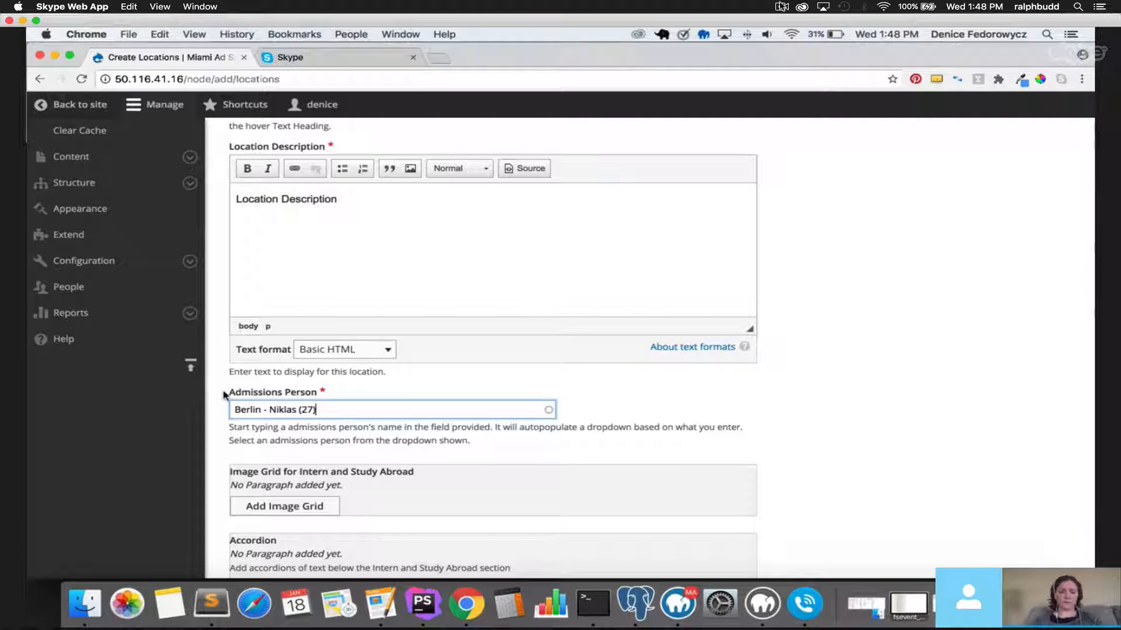
Add an item to the Image Grid for Intern and Study Abroad section.
scroll(223, 396, "down", 5)
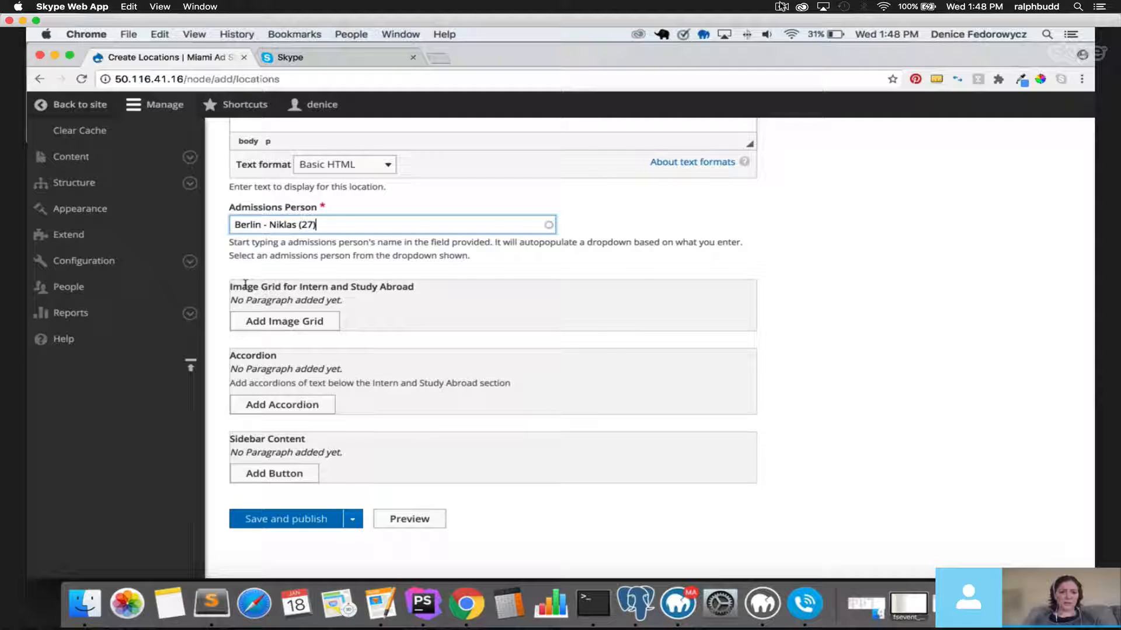
left_click_drag(230, 286, 417, 288)
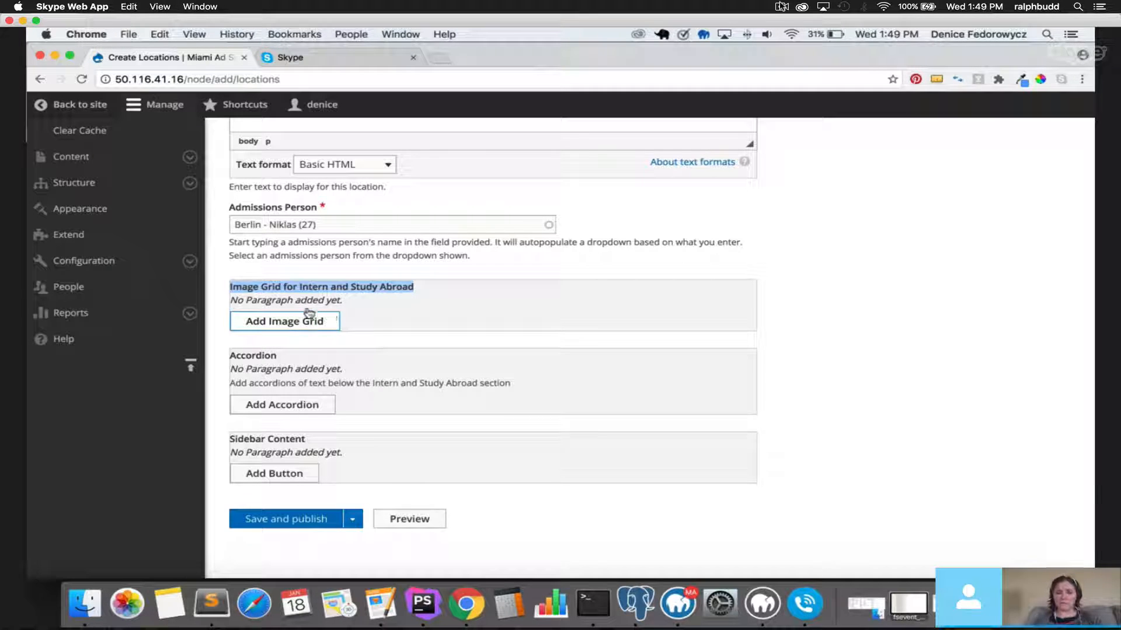
left_click(299, 324)
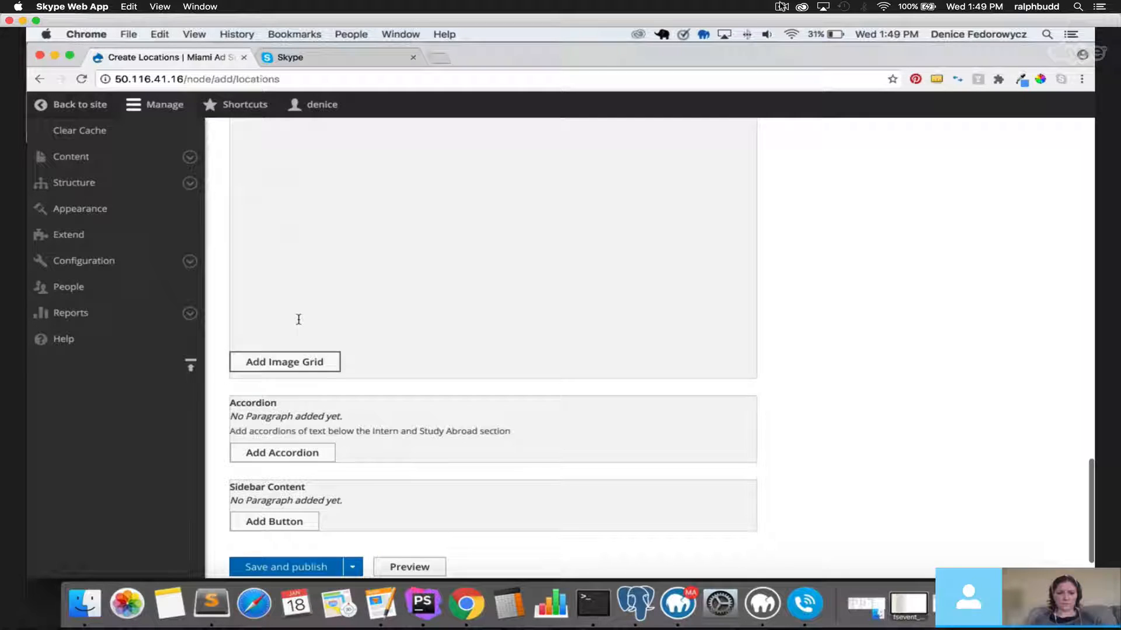
left_click_drag(240, 337, 464, 341)
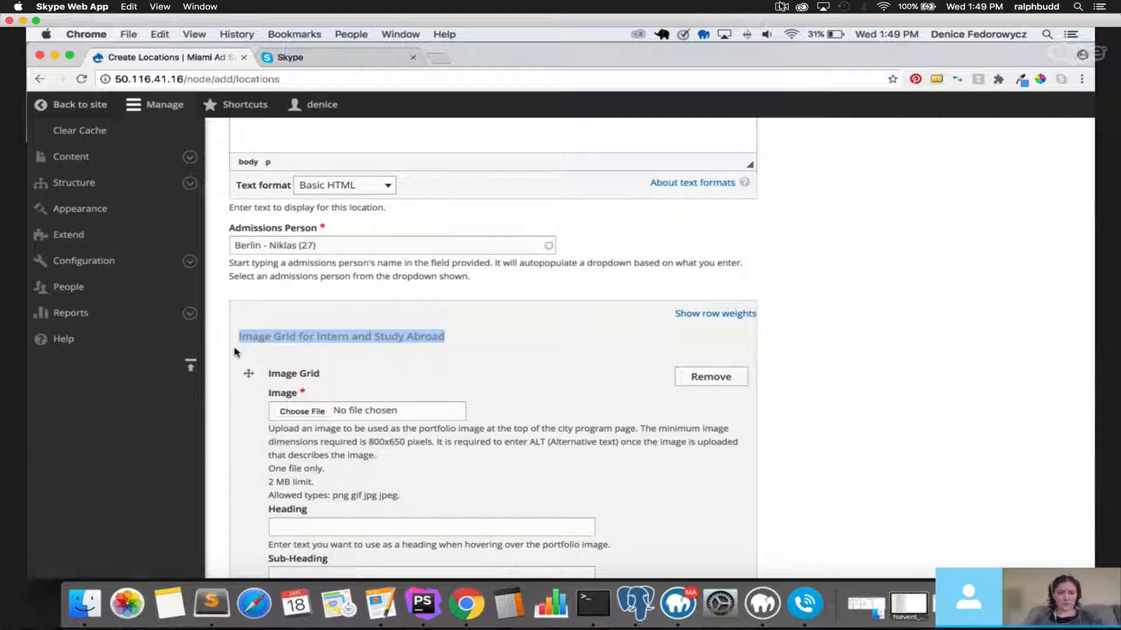
scroll(224, 362, "down", 3)
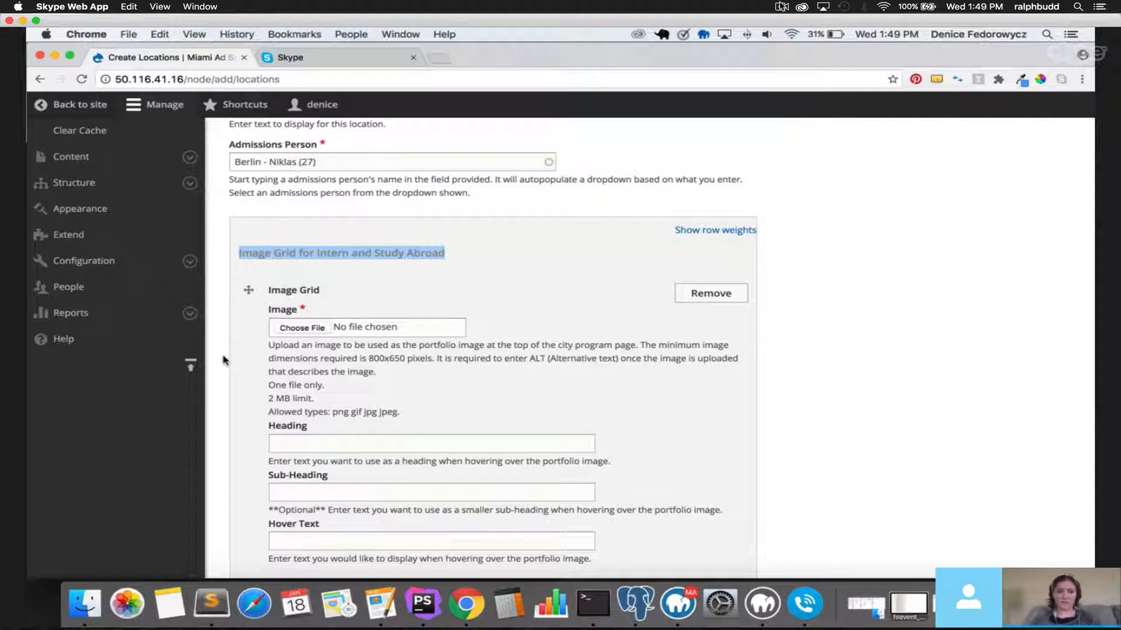
left_click(246, 232)
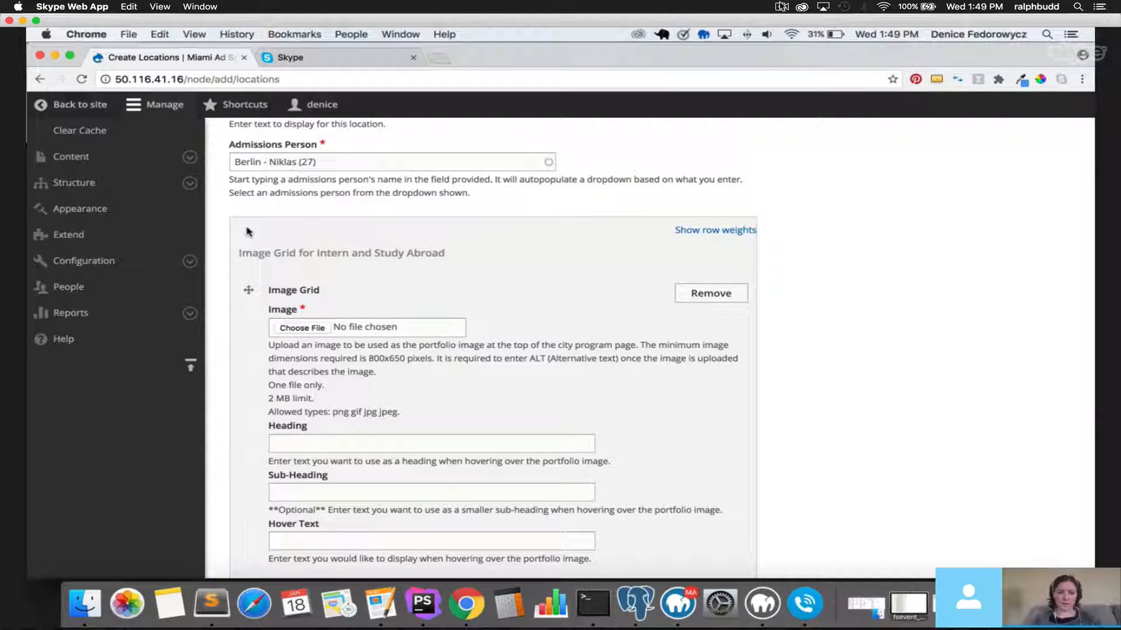
left_click_drag(282, 253, 446, 254)
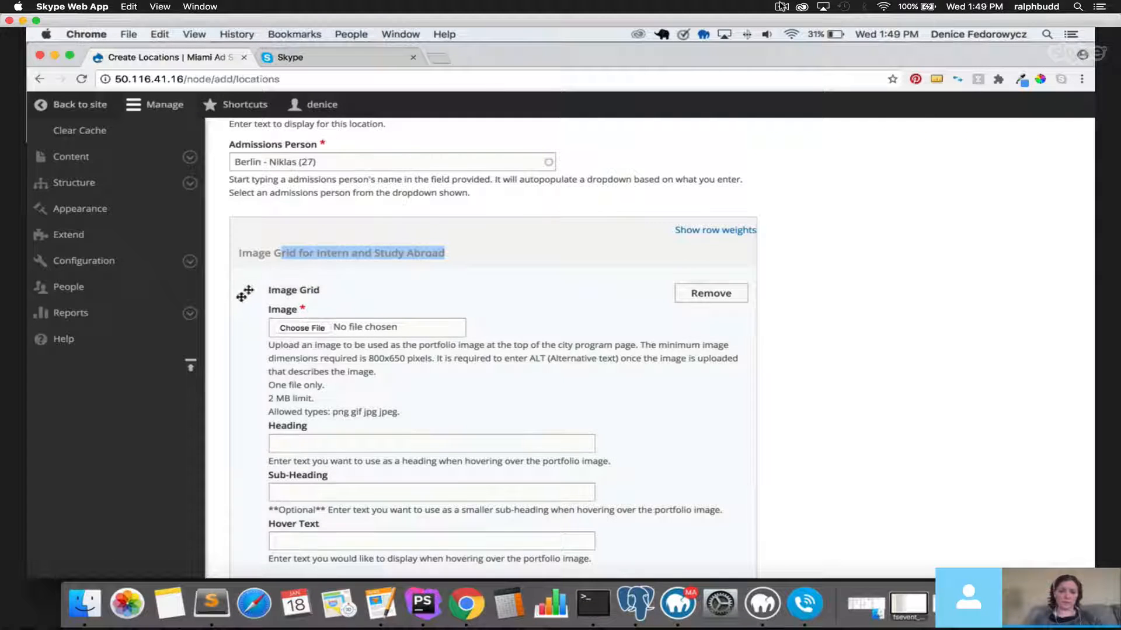
scroll(228, 308, "down", 2)
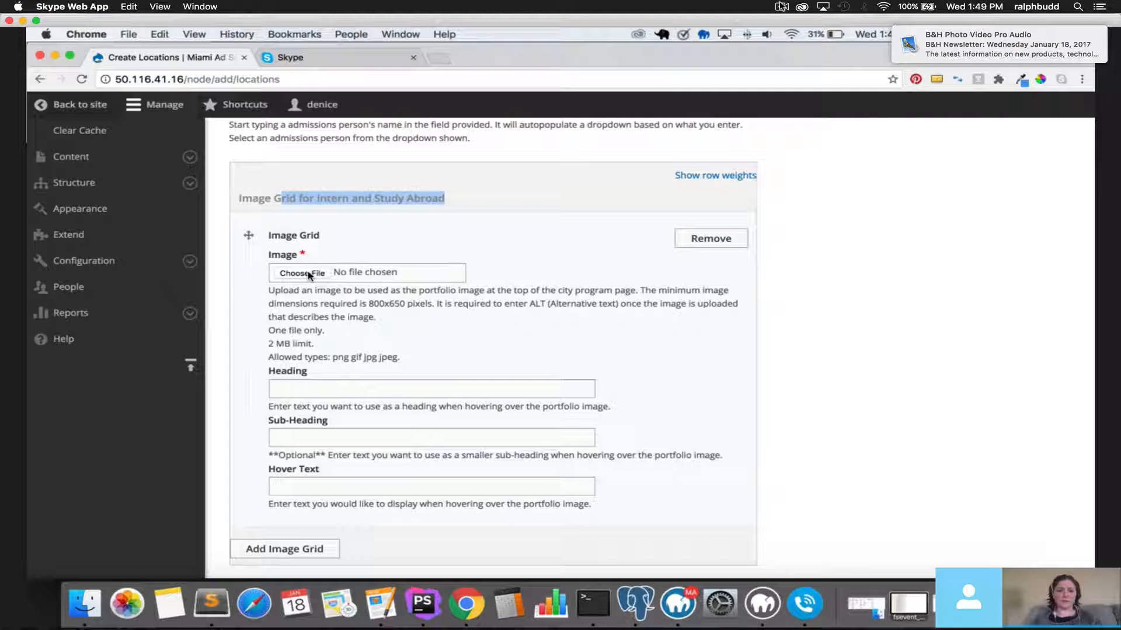
left_click(711, 238)
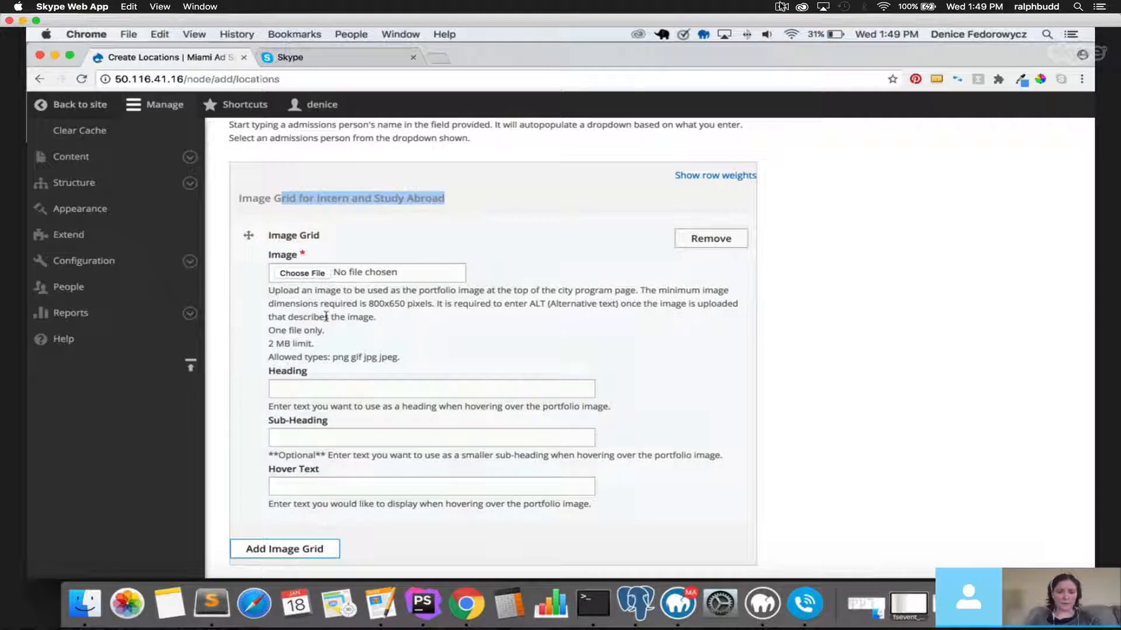
Upload bkg-program.png as the grid image, replacing the initially chosen books.jpeg.
left_click(304, 275)
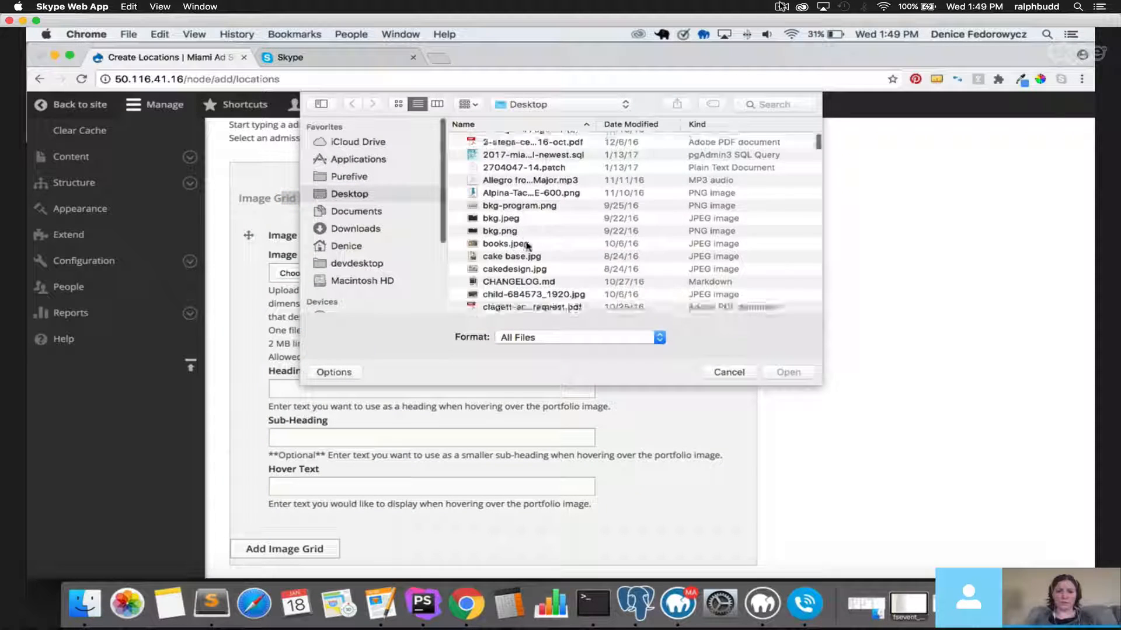
scroll(523, 247, "down", 3)
scroll(523, 248, "down", 5)
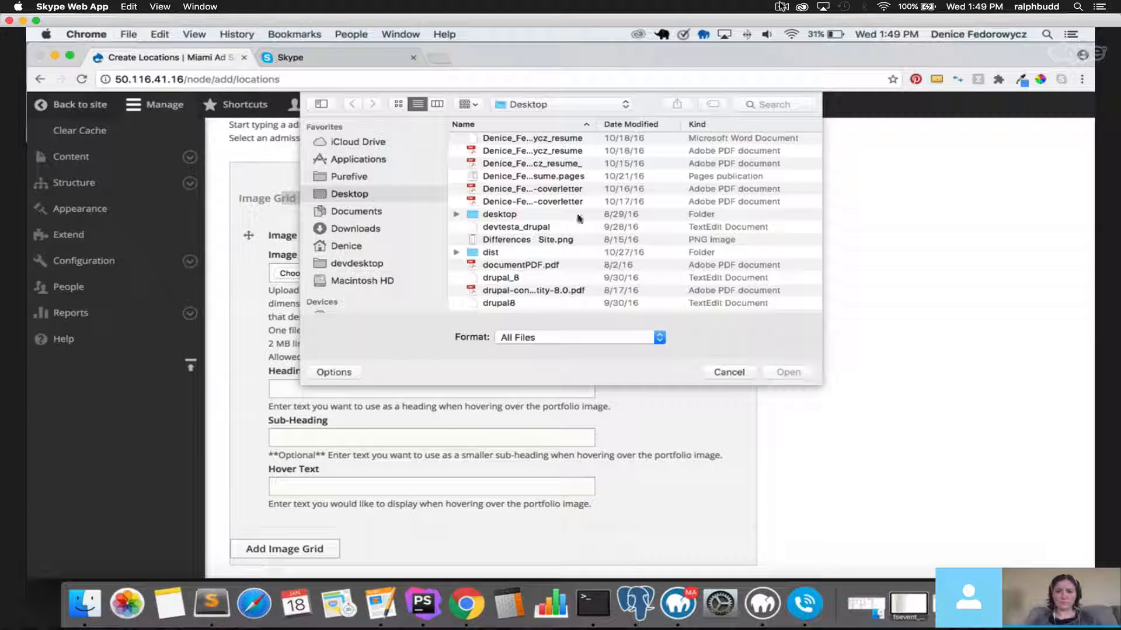
scroll(568, 229, "up", 3)
scroll(568, 228, "up", 5)
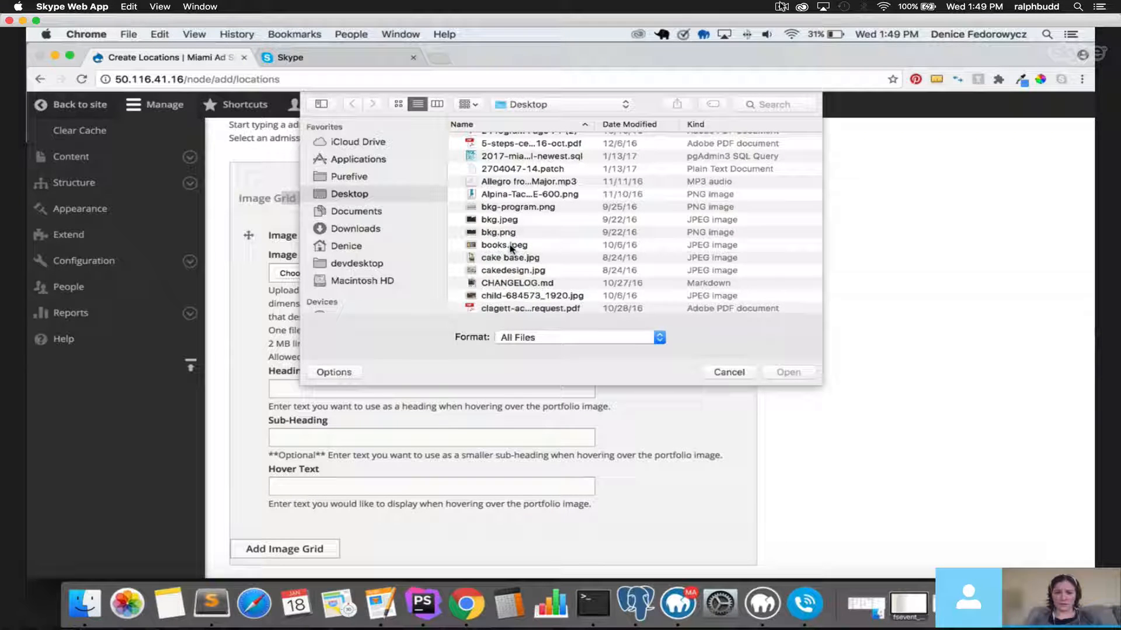
left_click(512, 249)
double_click(510, 246)
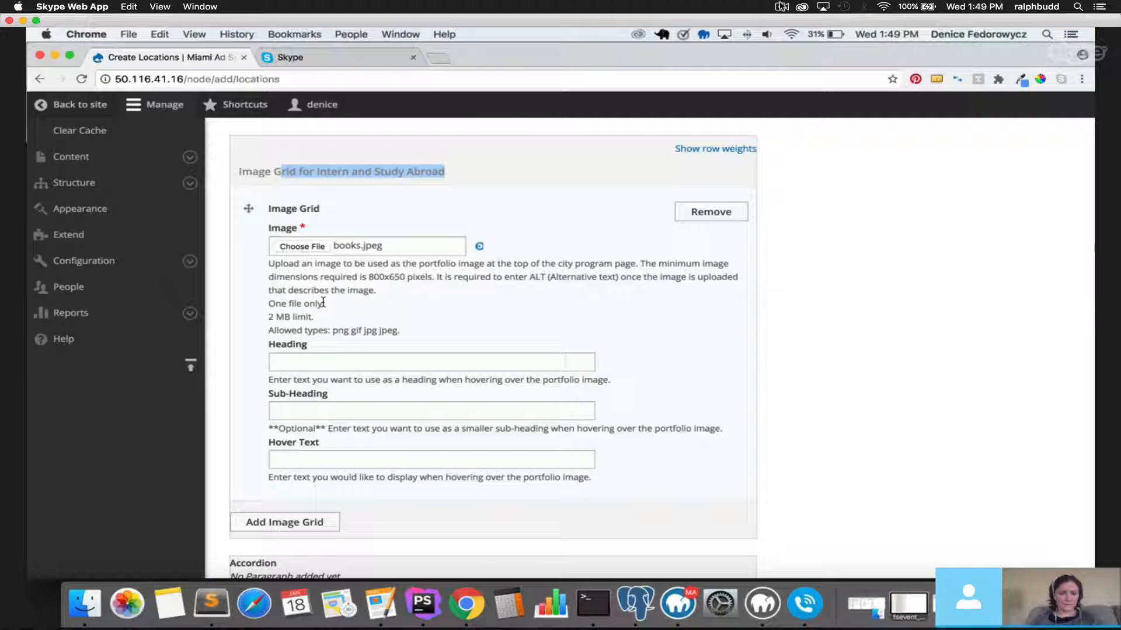
left_click(313, 250)
left_click_drag(820, 382, 874, 426)
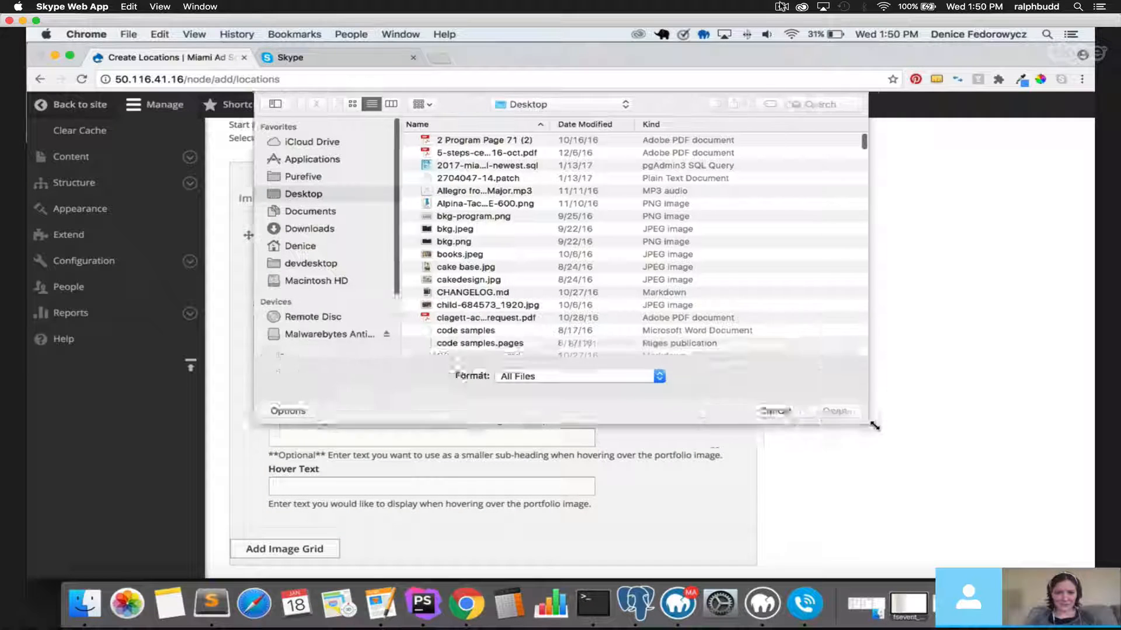
double_click(466, 216)
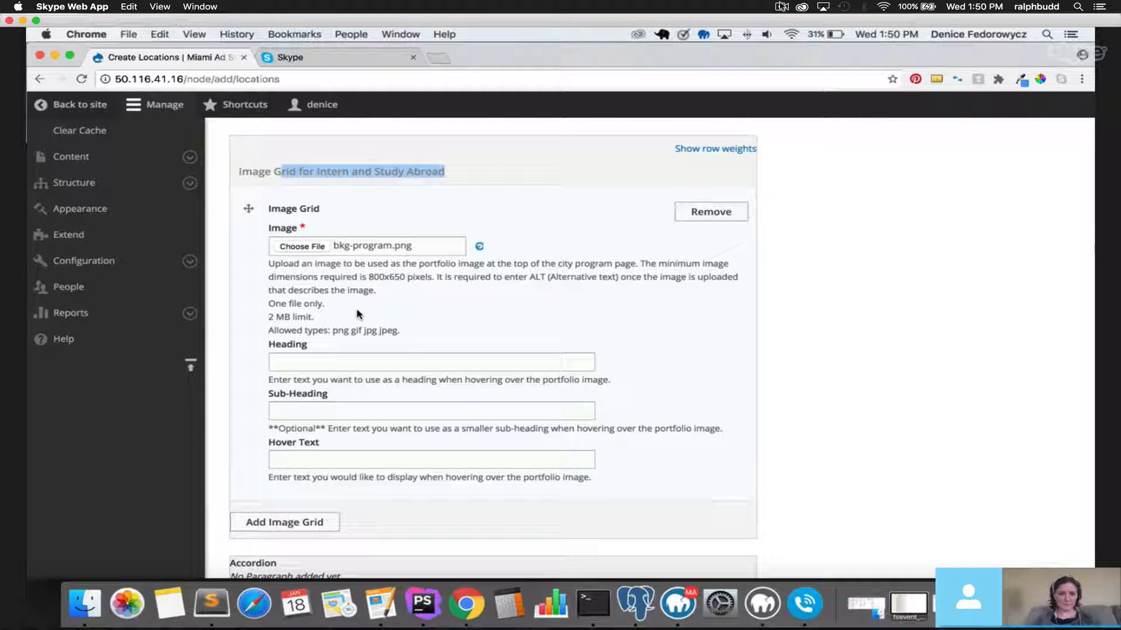
Set the grid image's alternative text to 'test'.
left_click(334, 325)
type("test")
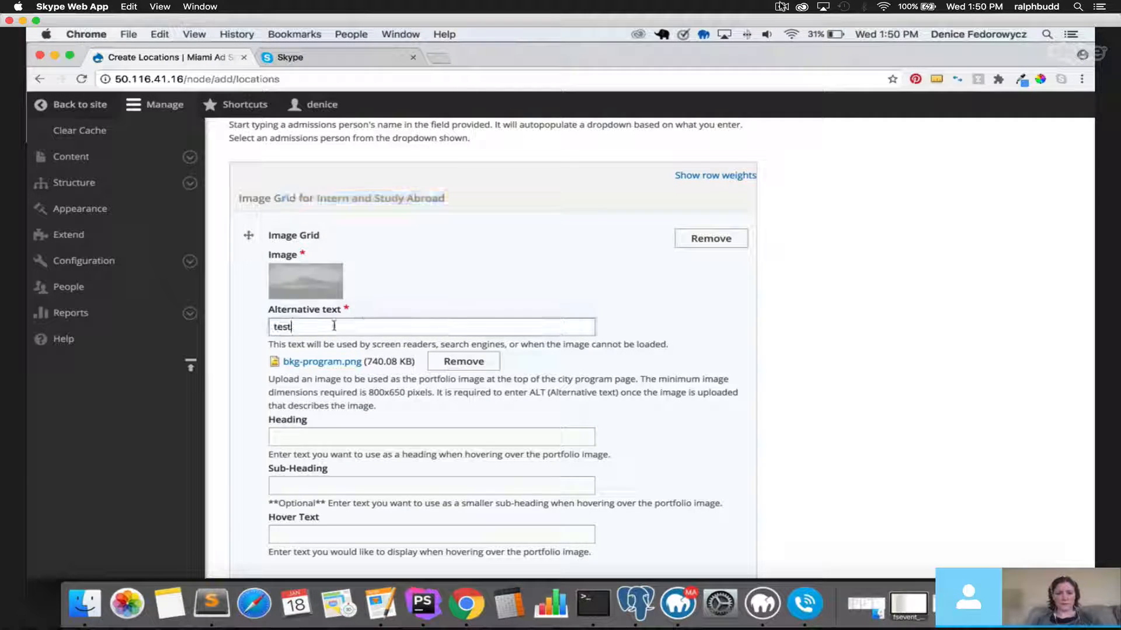
left_click(314, 430)
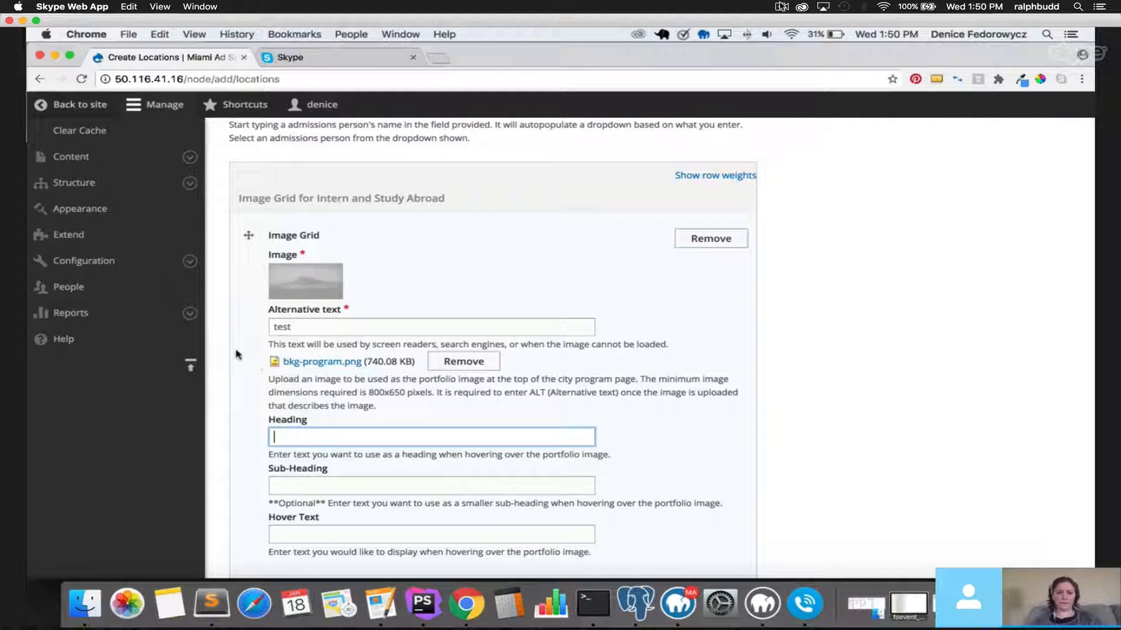
Leave the first item's Heading, Sub-Heading and Hover Text blank and add another Image Grid item.
left_click(299, 434)
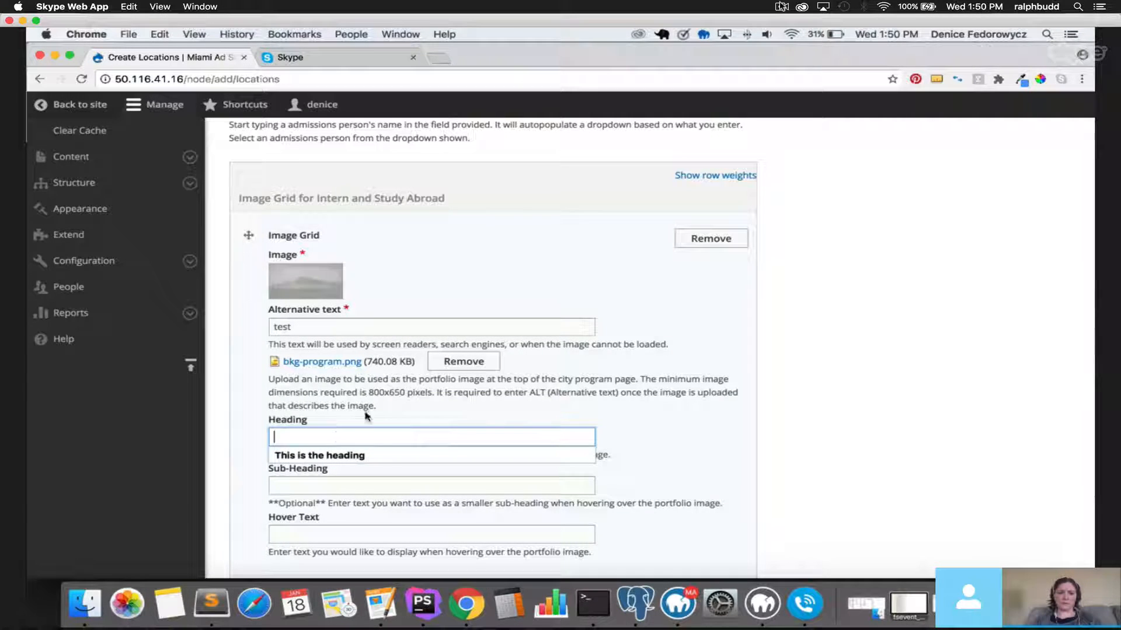
left_click(346, 486)
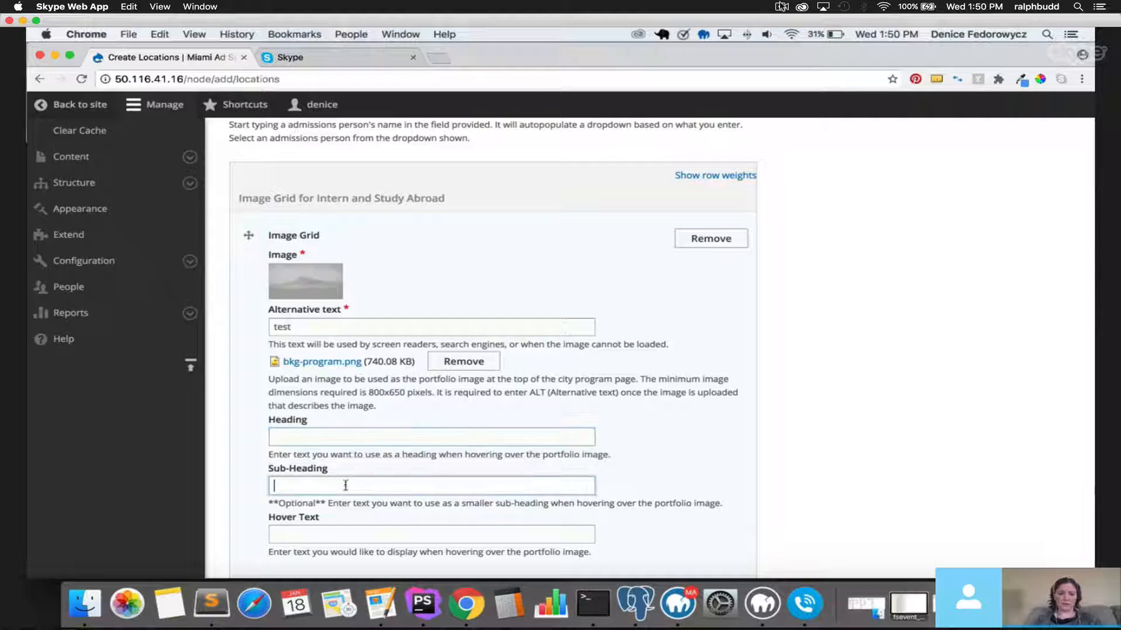
left_click(346, 535)
scroll(248, 410, "down", 3)
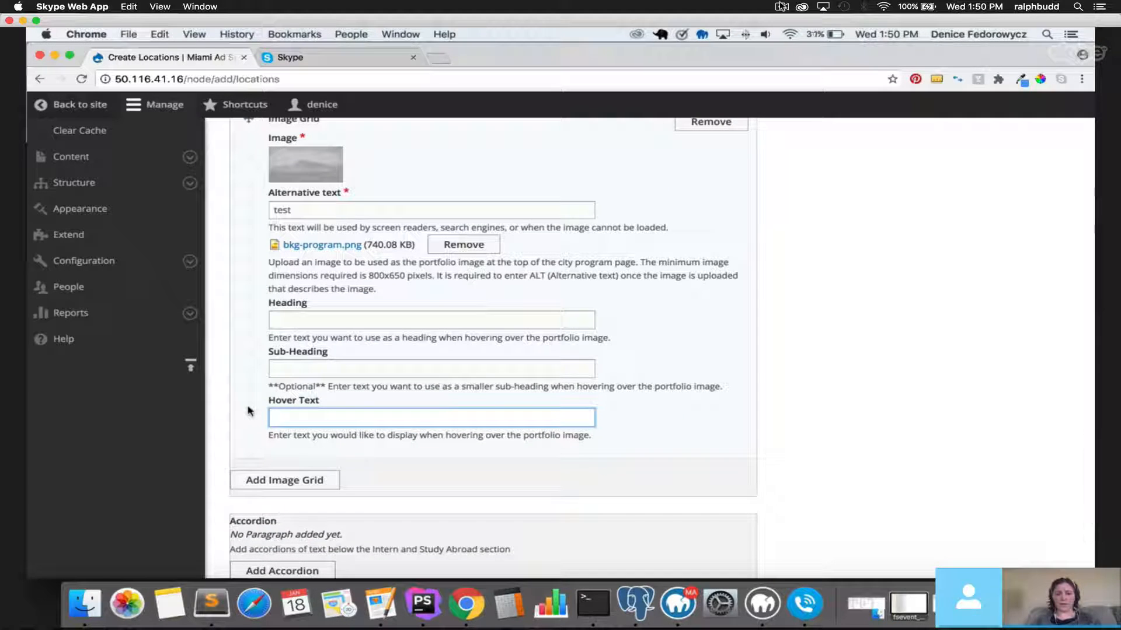
left_click(283, 481)
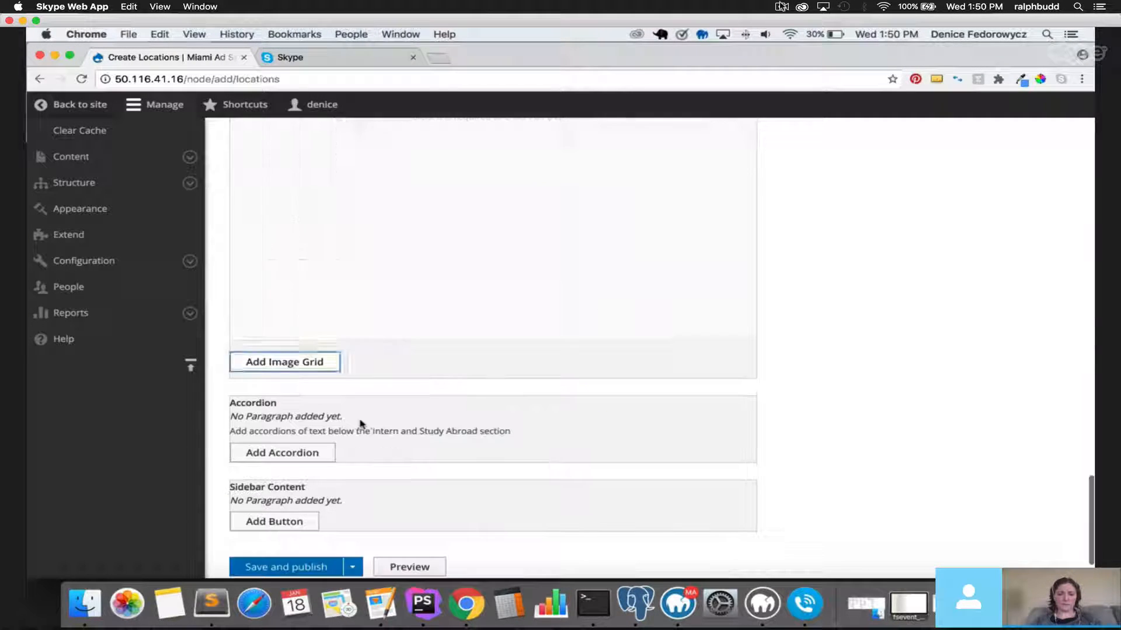
Upload bkg-program.png with alternative text 'test' to the new grid item.
left_click(302, 222)
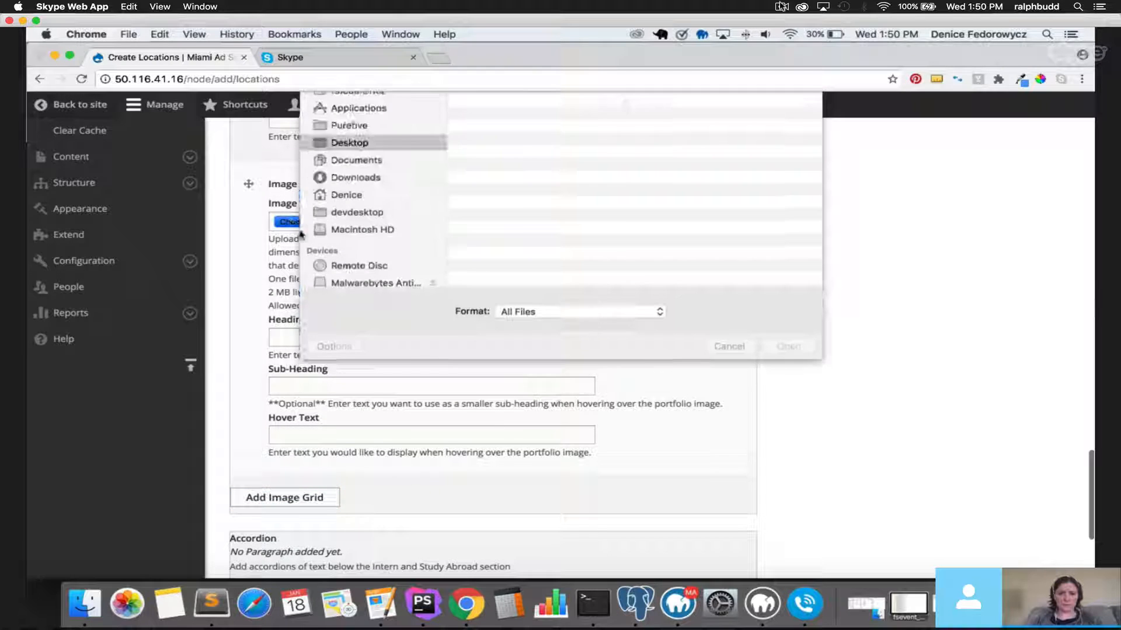
double_click(518, 216)
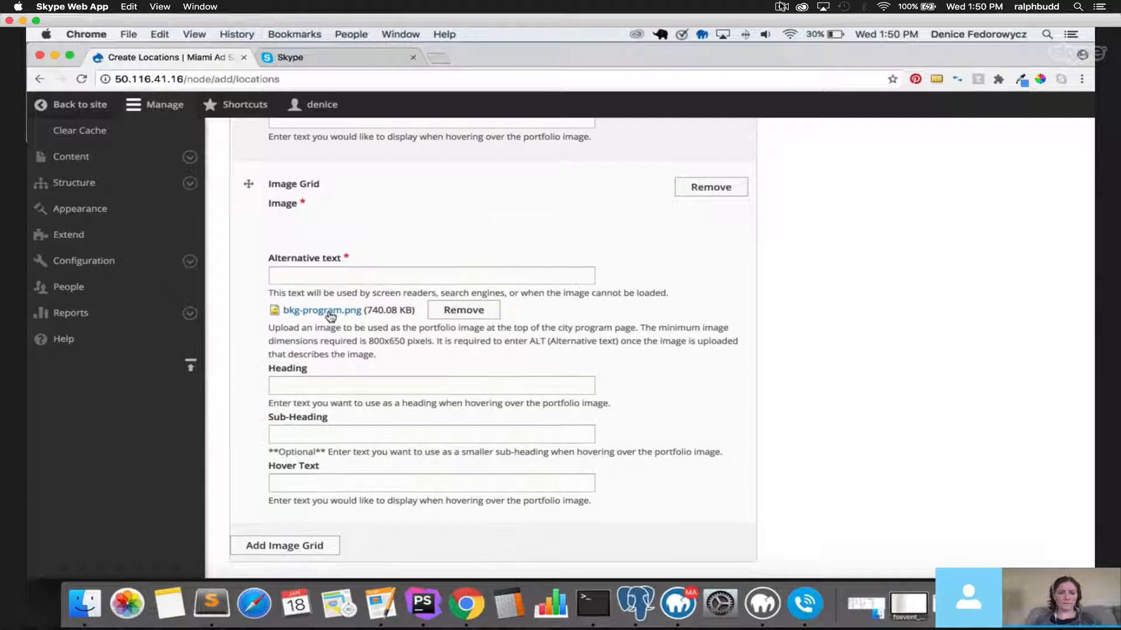
left_click(326, 274)
type("test")
Add further Image Grid items, starting a file choice for the next one.
left_click(290, 544)
scroll(383, 376, "down", 5)
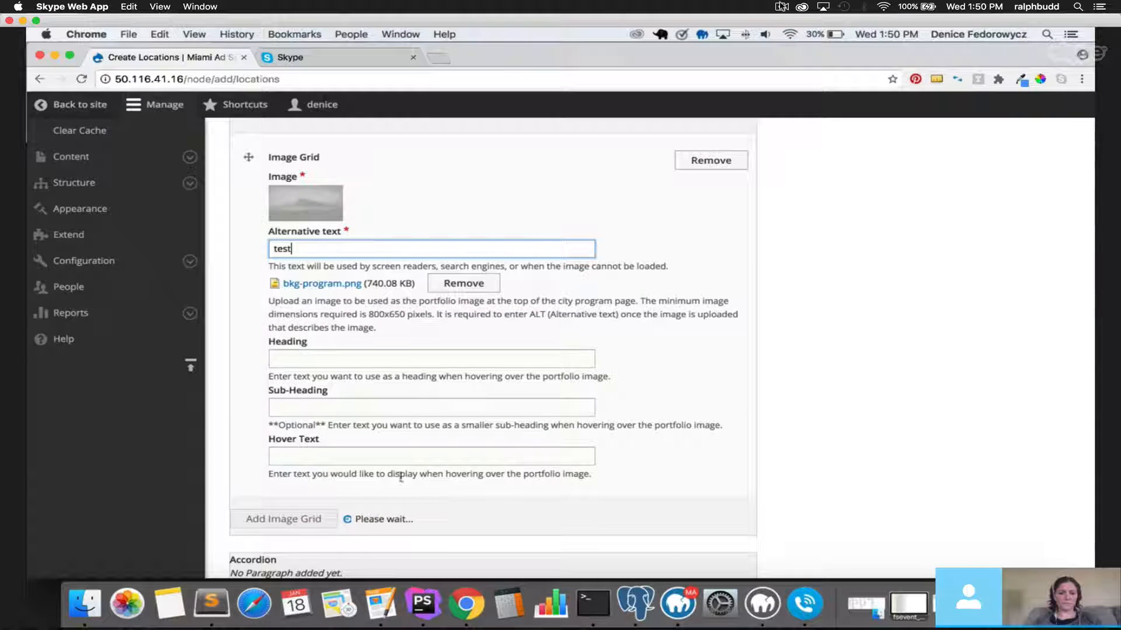
left_click(302, 209)
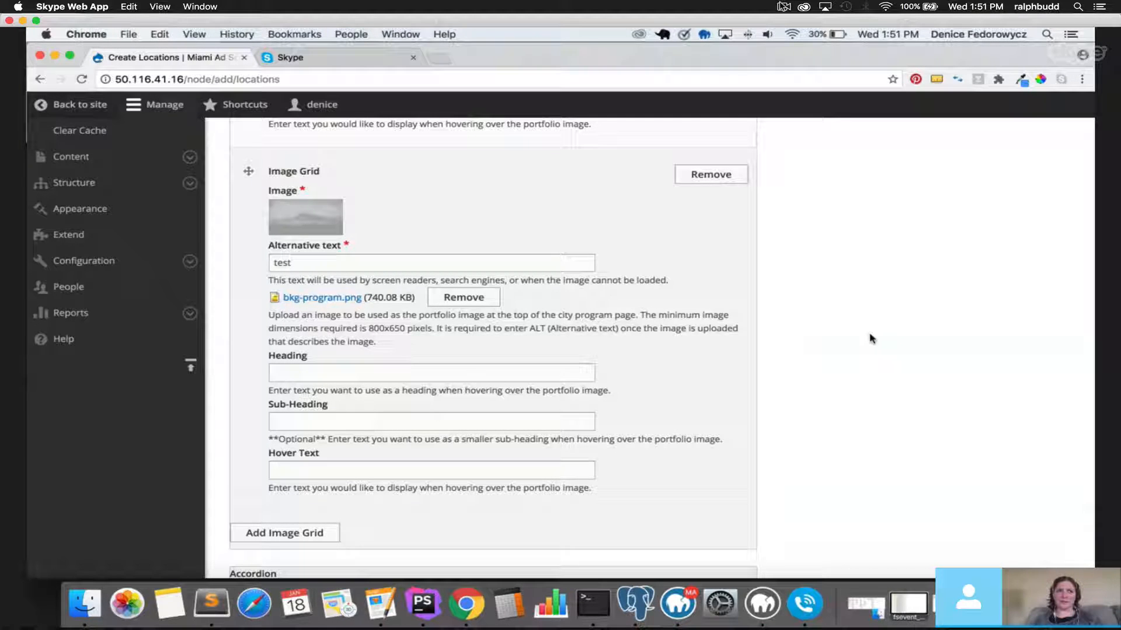
scroll(315, 408, "down", 2)
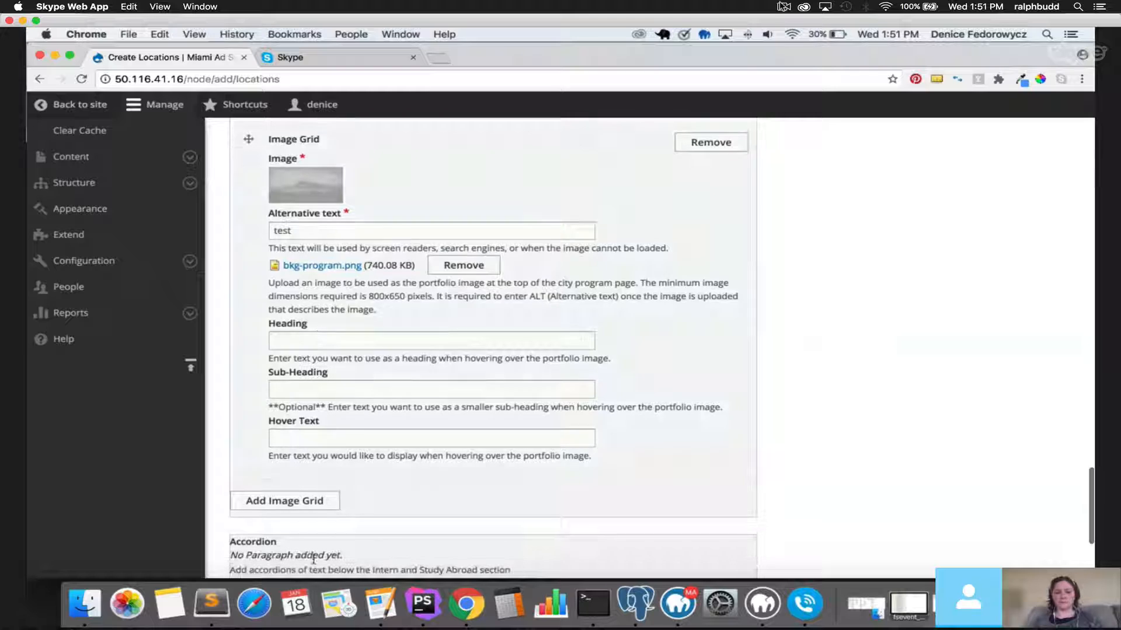
left_click(292, 501)
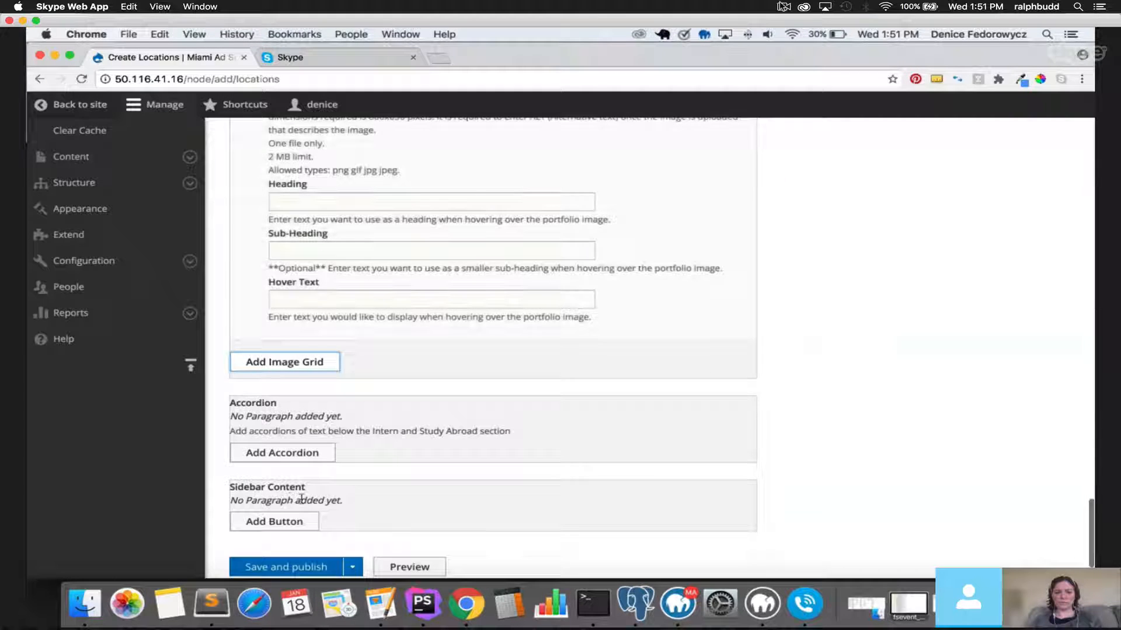
Upload bkg-program.png to the new grid item, re-uploading it once, with alt text 'test'.
left_click(300, 241)
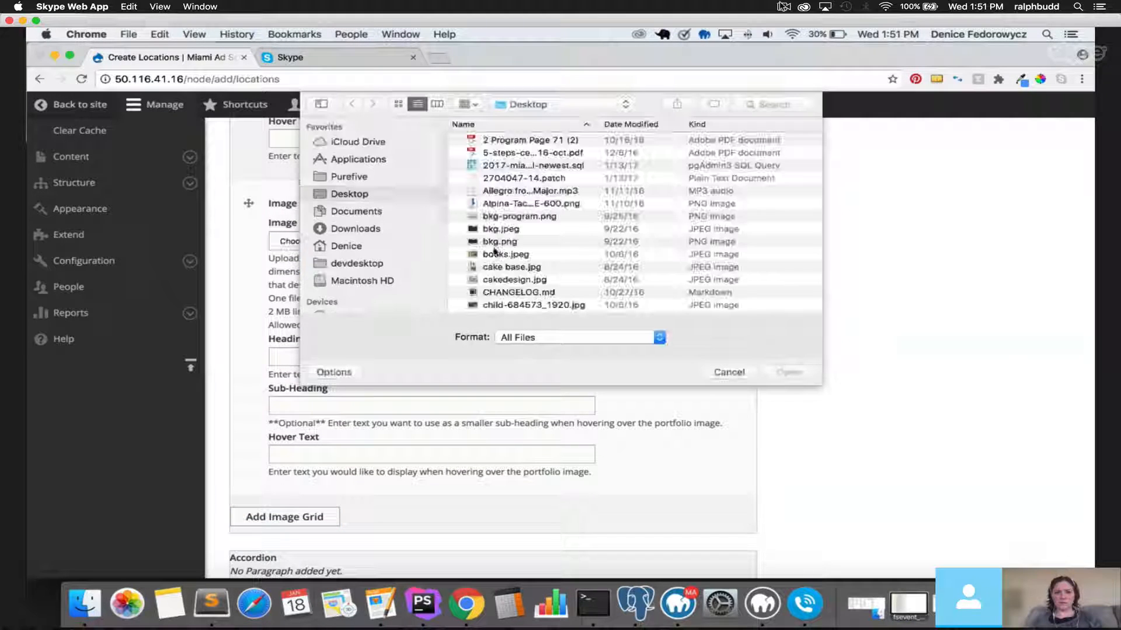
left_click(518, 217)
double_click(518, 217)
scroll(371, 347, "down", 1)
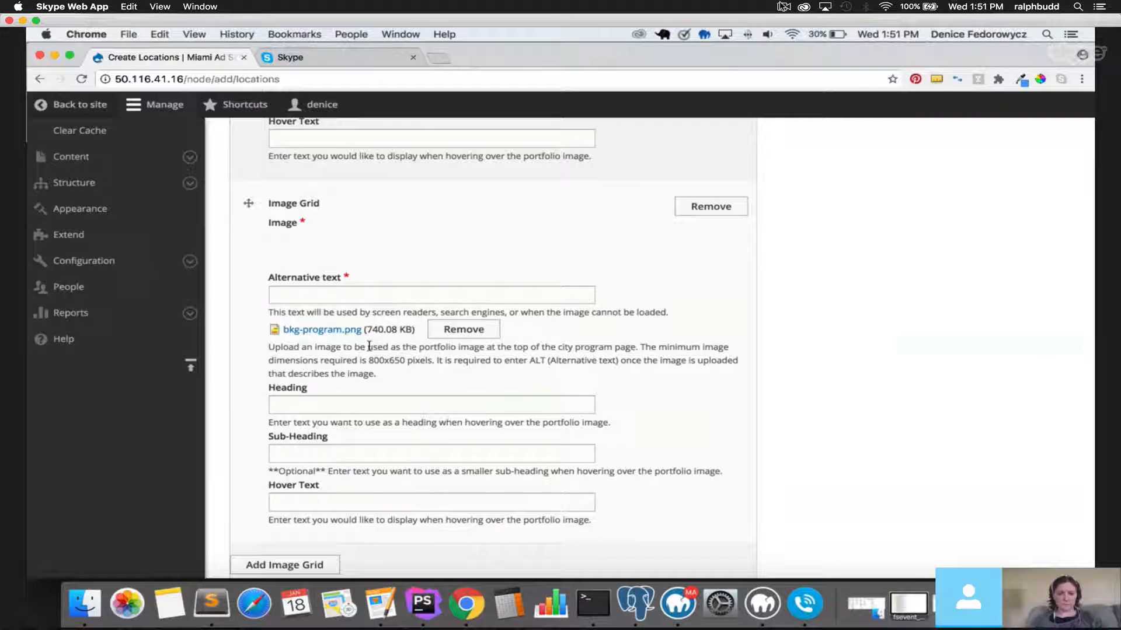
left_click(464, 329)
left_click(320, 208)
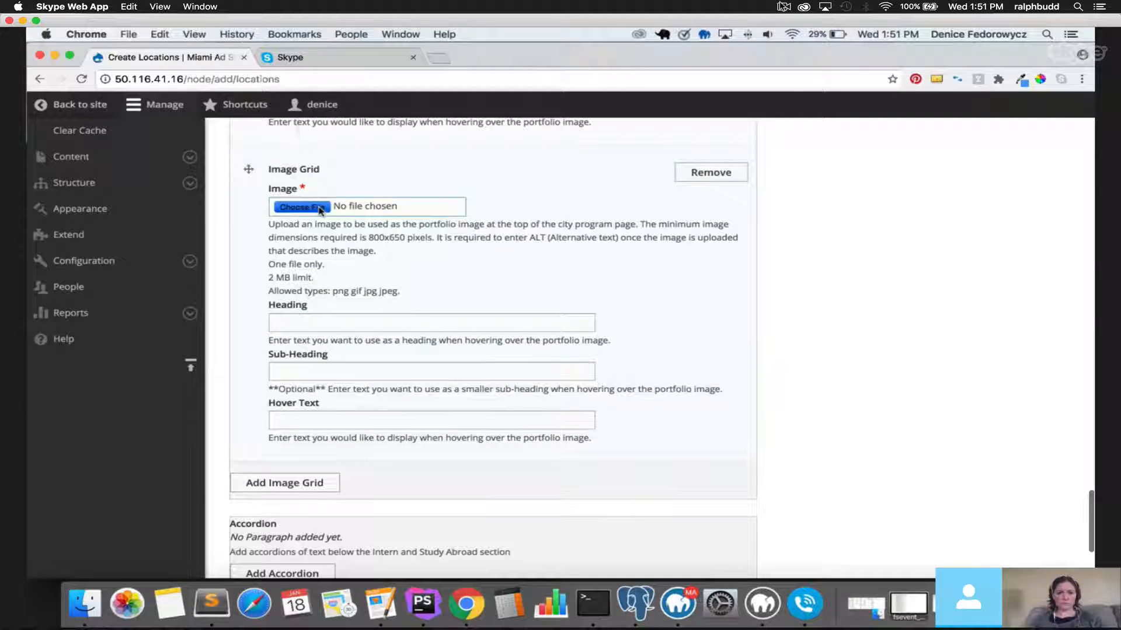
left_click(502, 217)
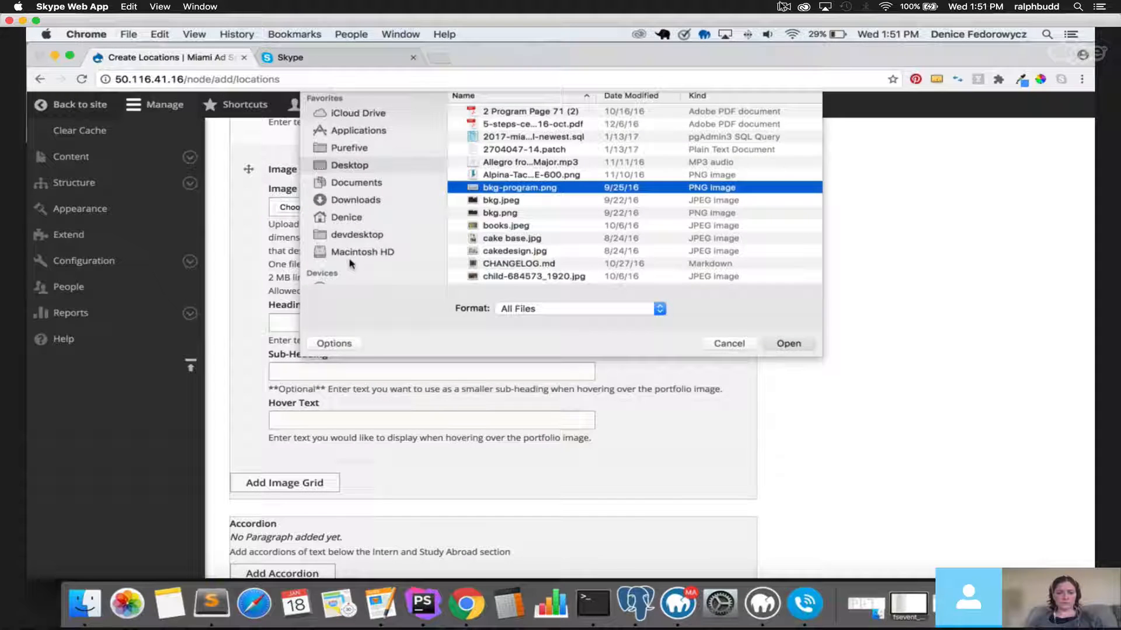
double_click(502, 217)
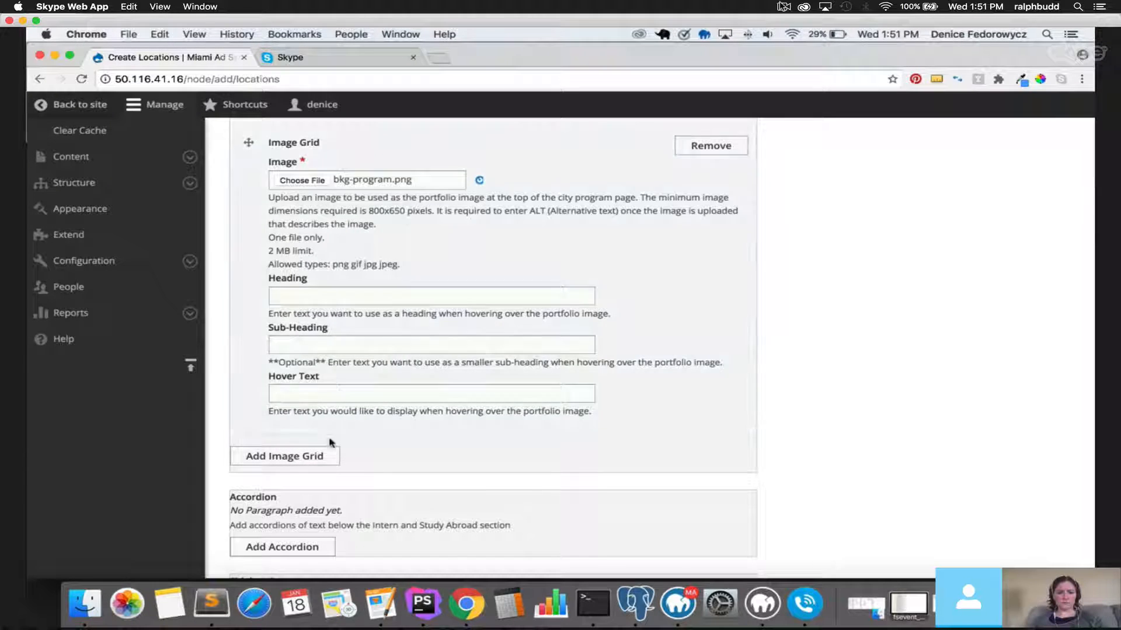
left_click(324, 260)
type("test")
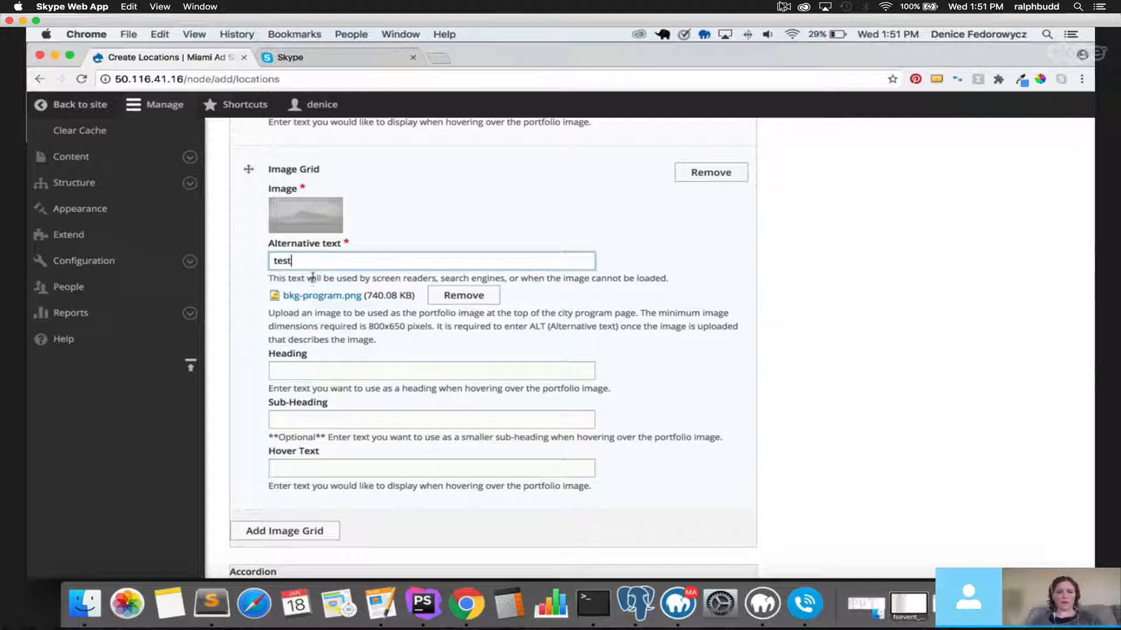
Add one more Image Grid item holding bkg-program.png with alt text 'test'.
left_click(313, 532)
scroll(307, 417, "down", 3)
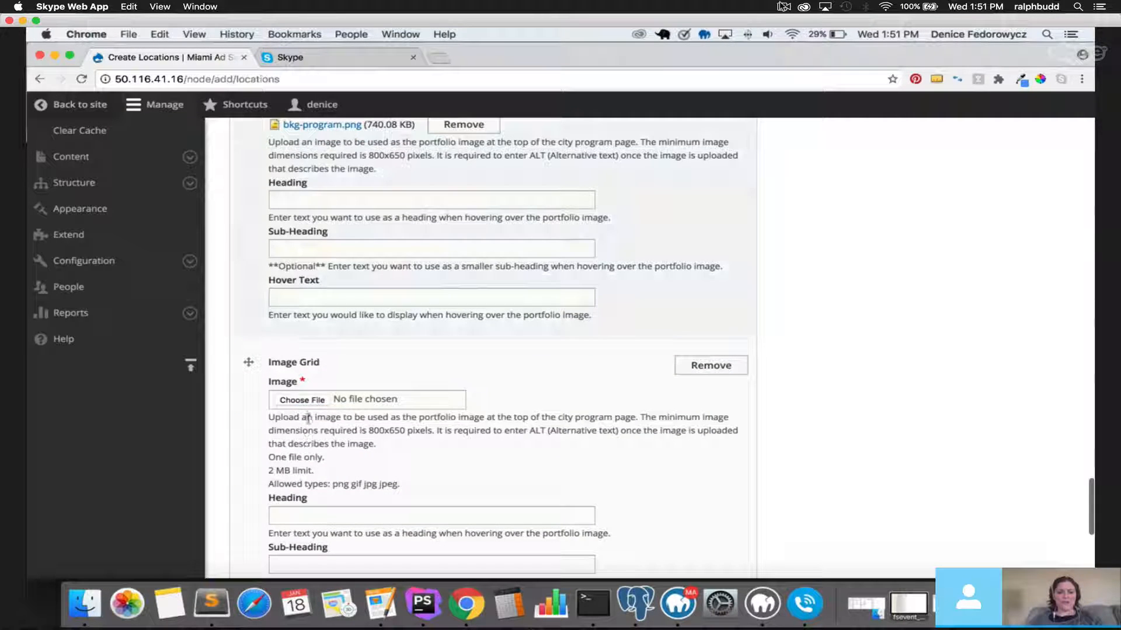
left_click(302, 401)
left_click(525, 217)
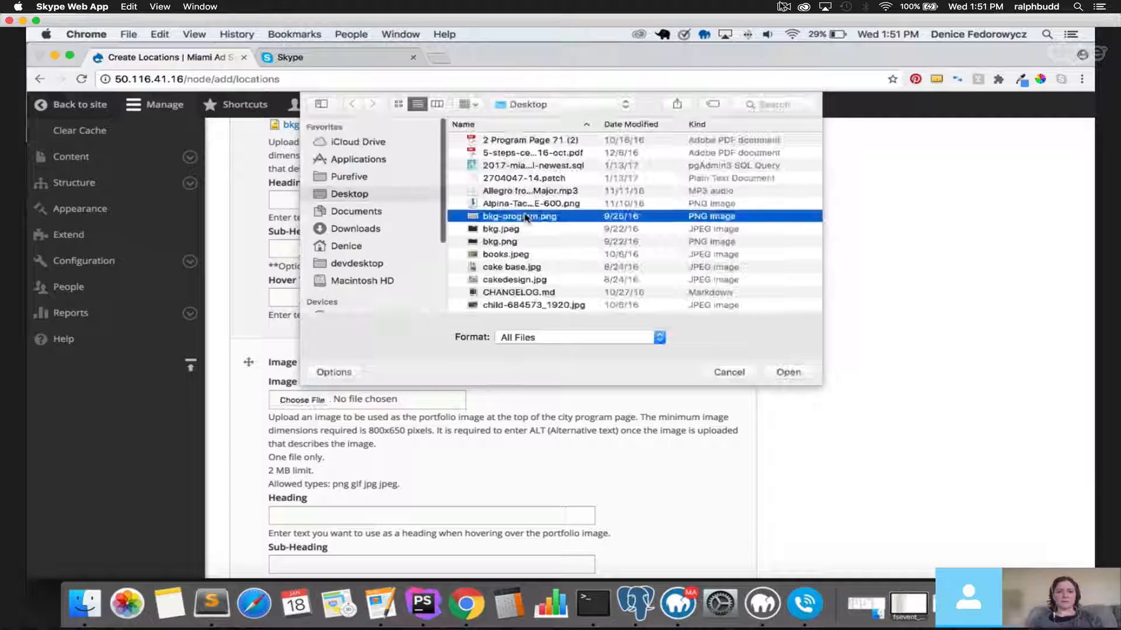
double_click(525, 216)
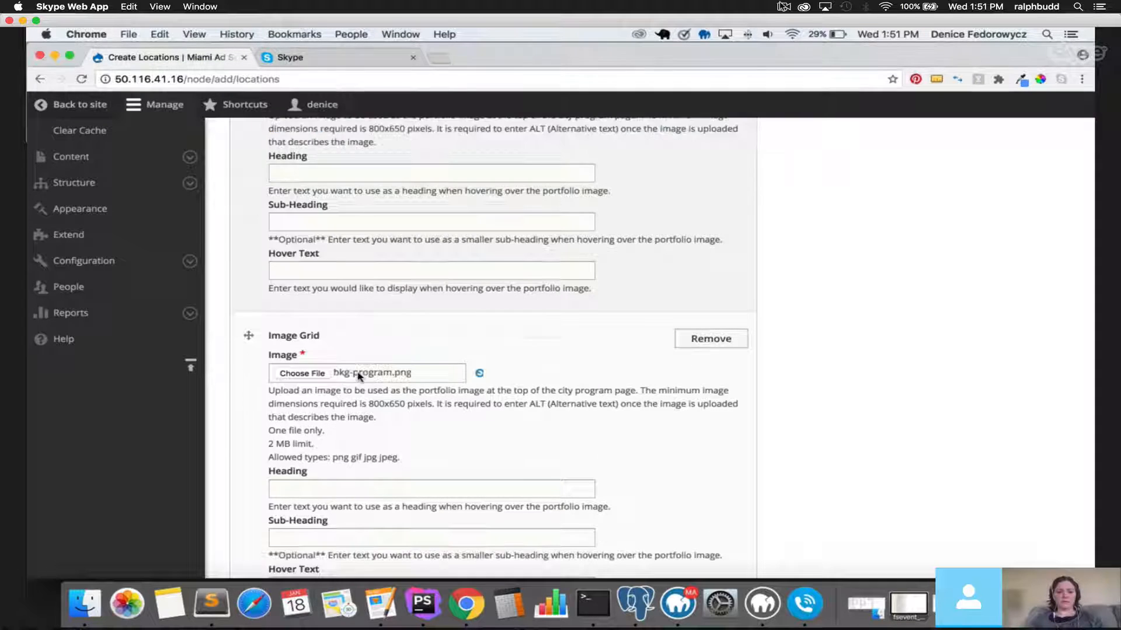
scroll(359, 376, "down", 3)
scroll(359, 378, "down", 1)
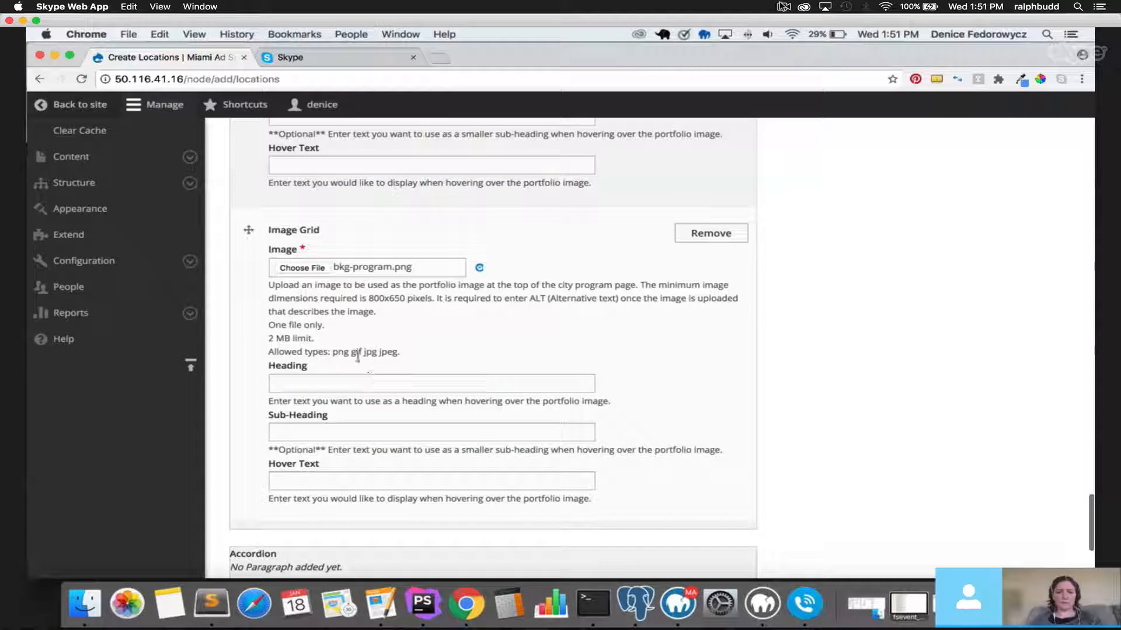
scroll(354, 377, "down", 2)
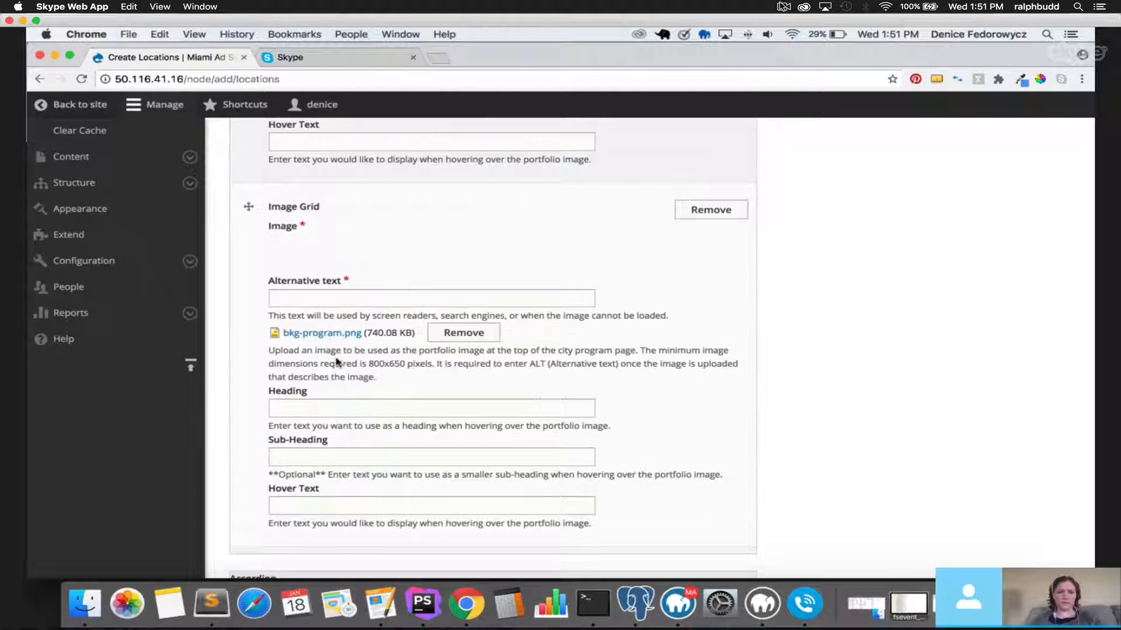
type("test")
scroll(302, 347, "down", 2)
scroll(301, 346, "down", 6)
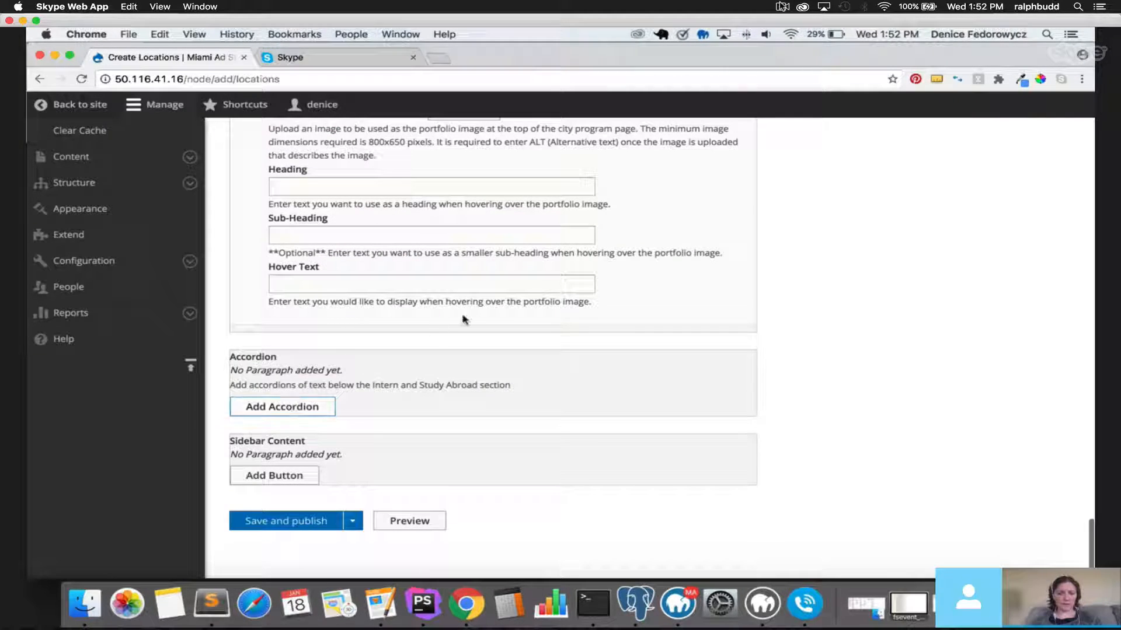
left_click(805, 603)
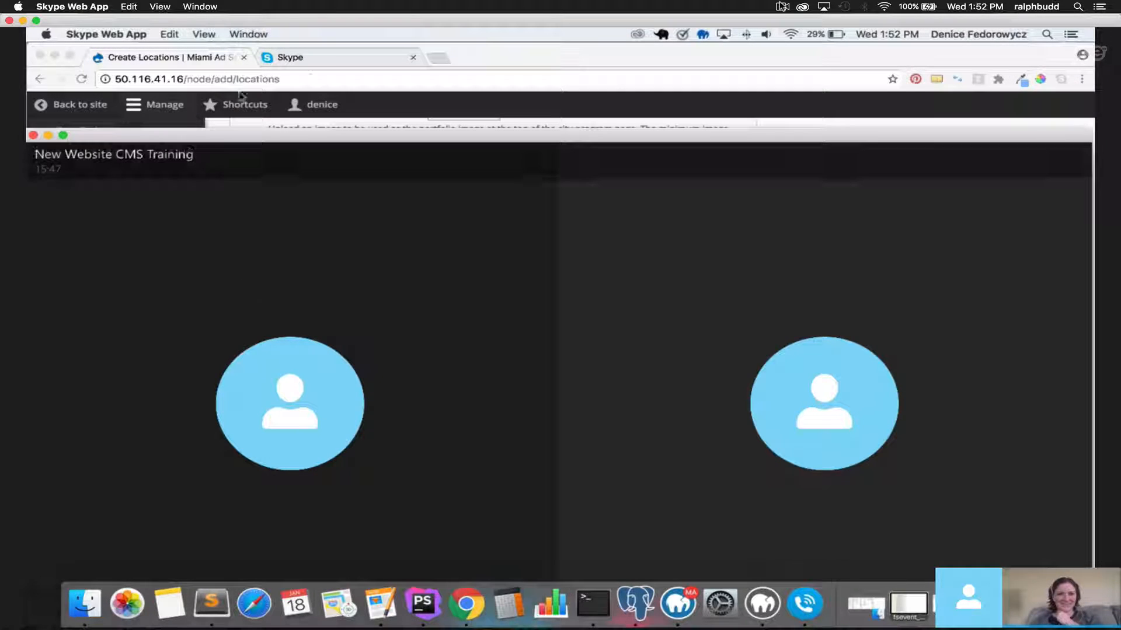
left_click(208, 56)
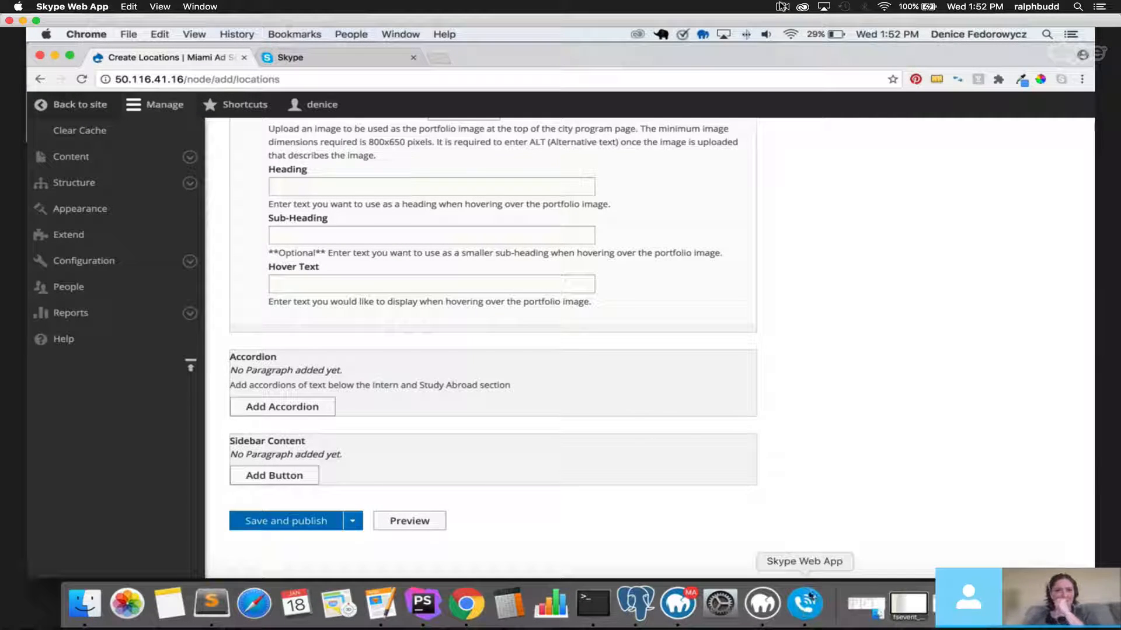
scroll(559, 453, "up", 1)
scroll(559, 450, "up", 5)
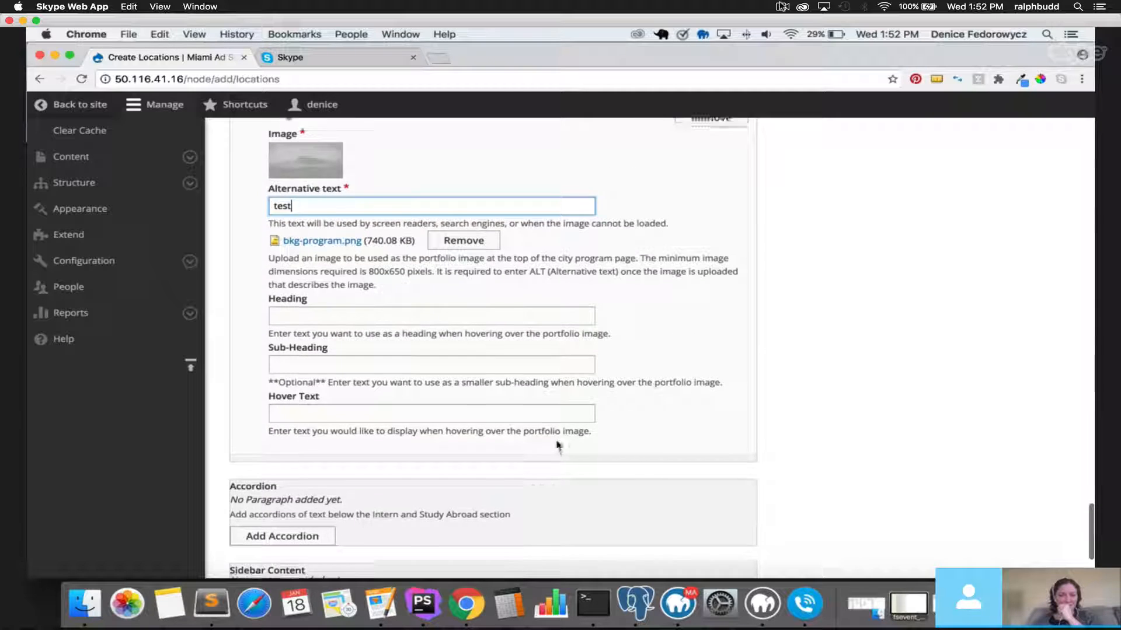
scroll(467, 441, "down", 5)
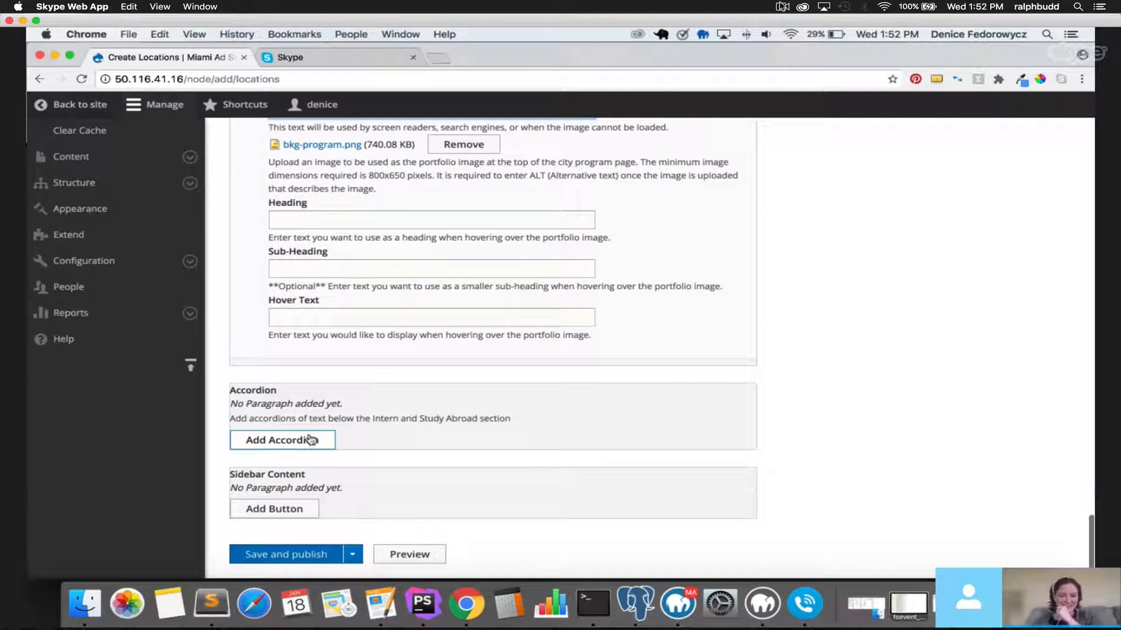
scroll(419, 413, "up", 5)
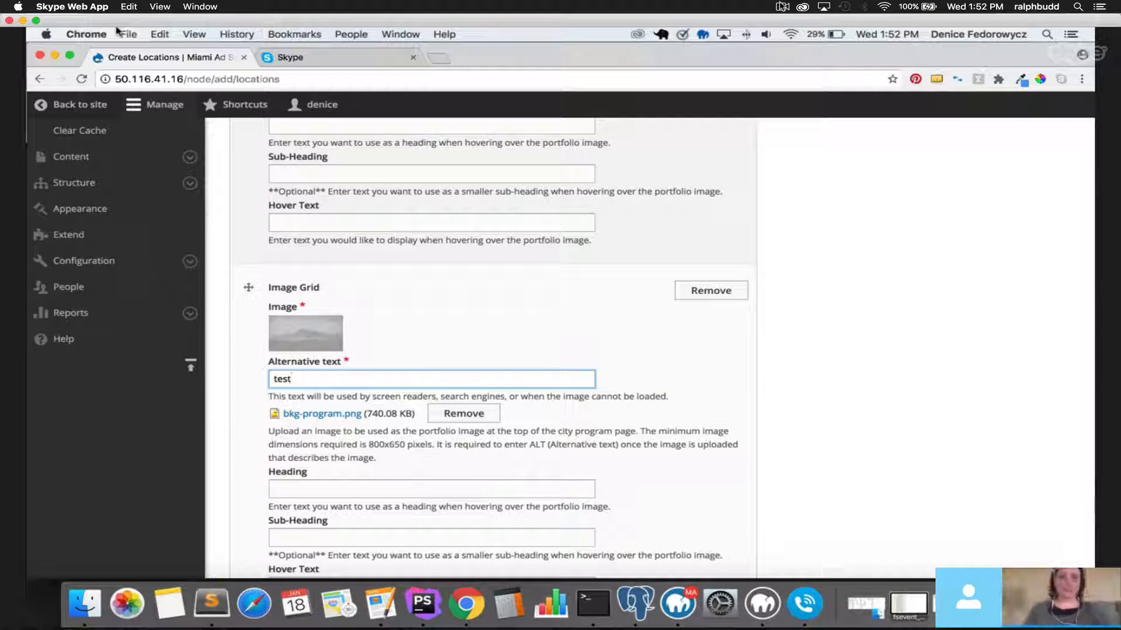
scroll(226, 268, "down", 6)
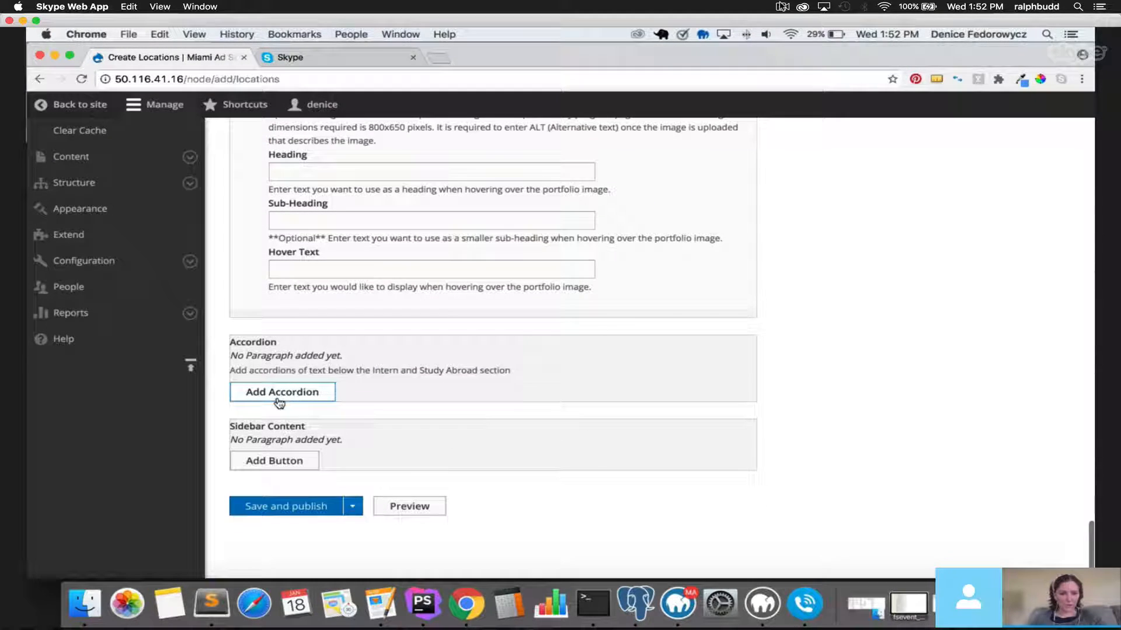
Add an accordion item titled 'Title One' with description 'text for accordion'.
left_click(284, 397)
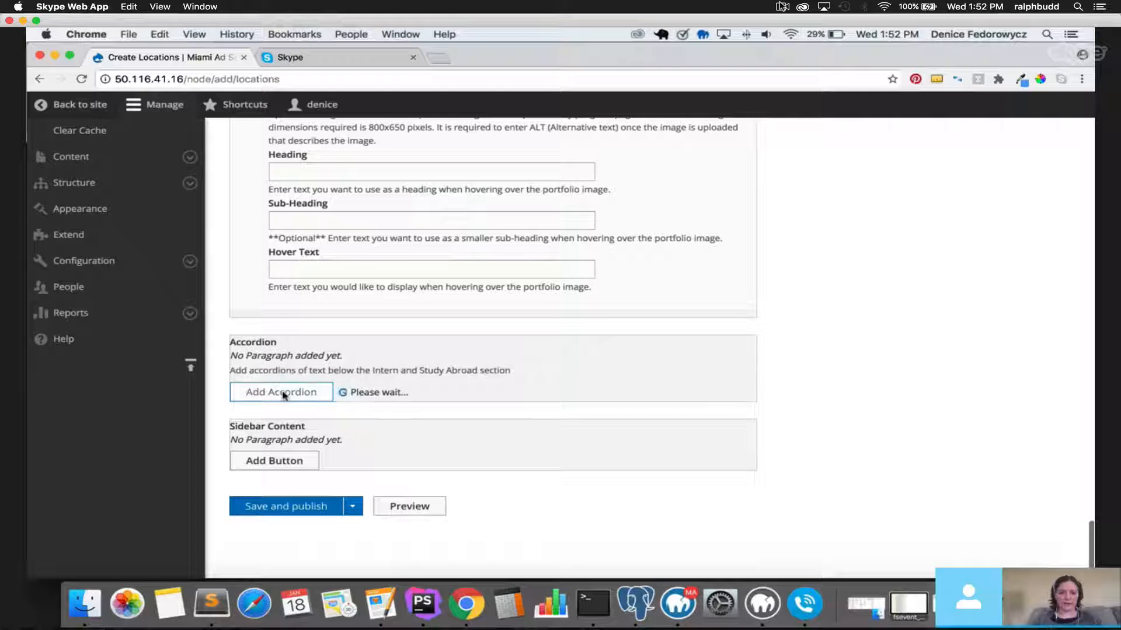
left_click(337, 234)
type("T")
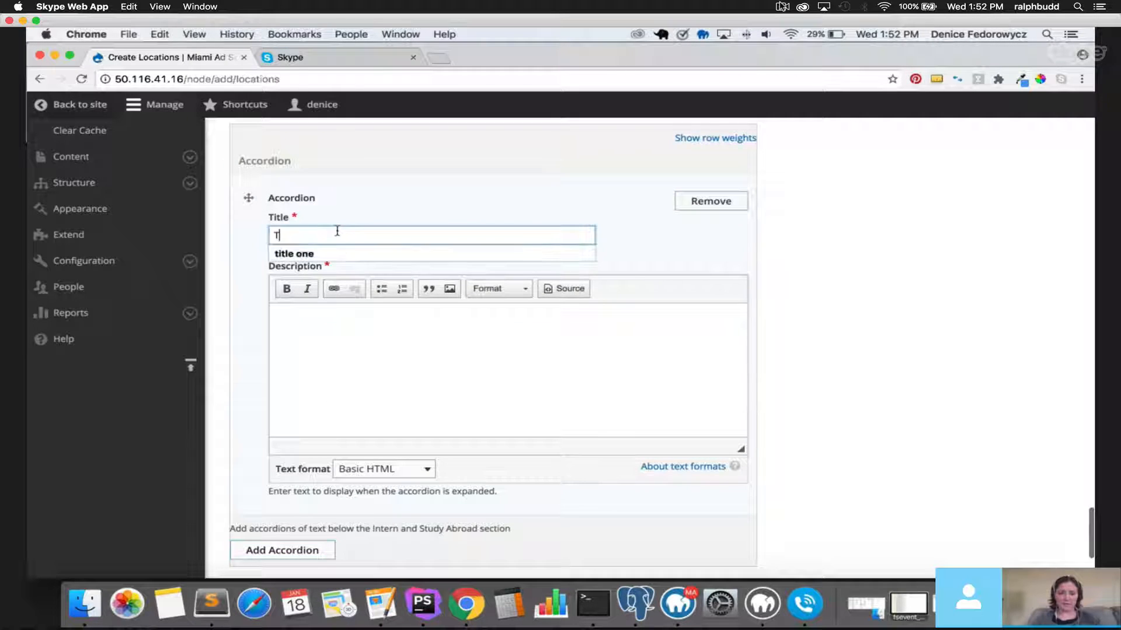
type("itle One")
left_click(377, 372)
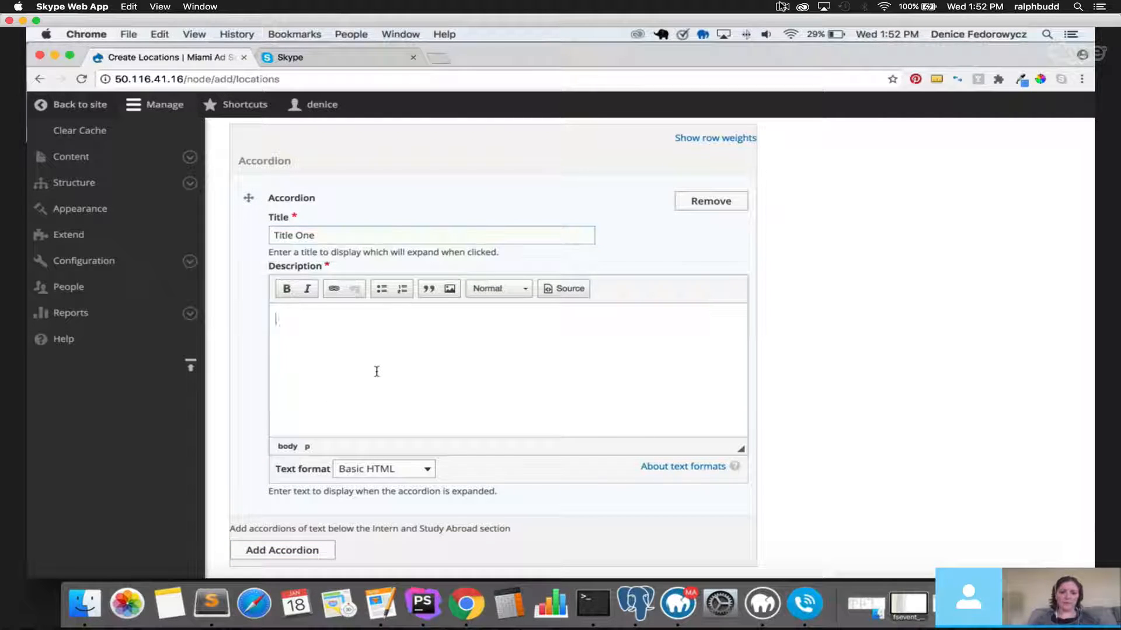
type("text for accordion")
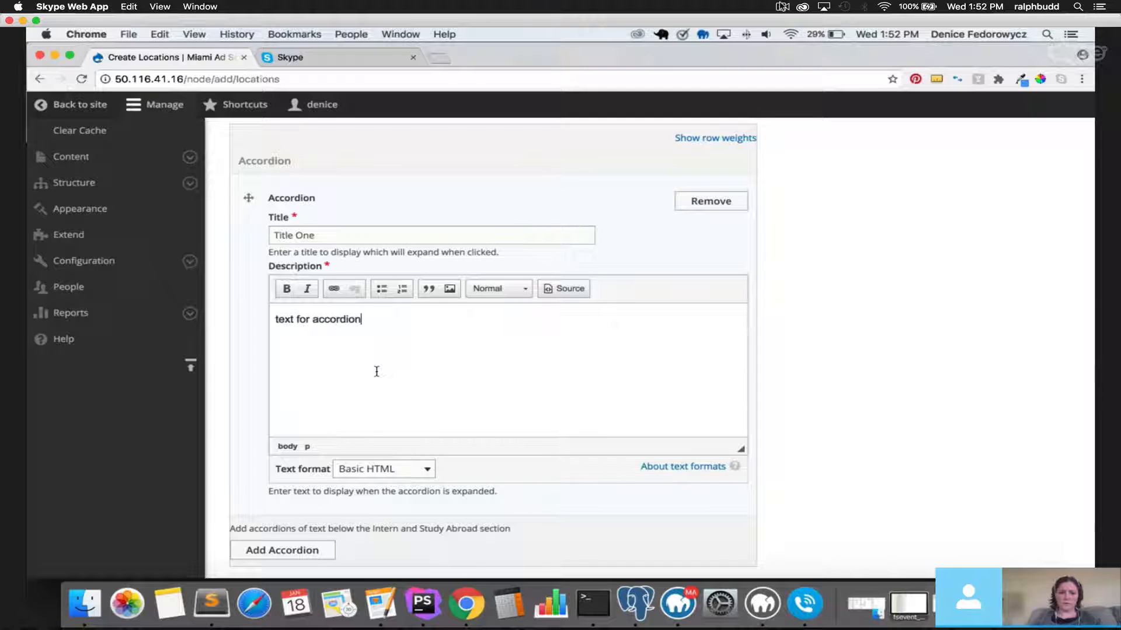
scroll(380, 397, "down", 3)
Add a second accordion, reorder it, then remove the empty extra item.
left_click(313, 467)
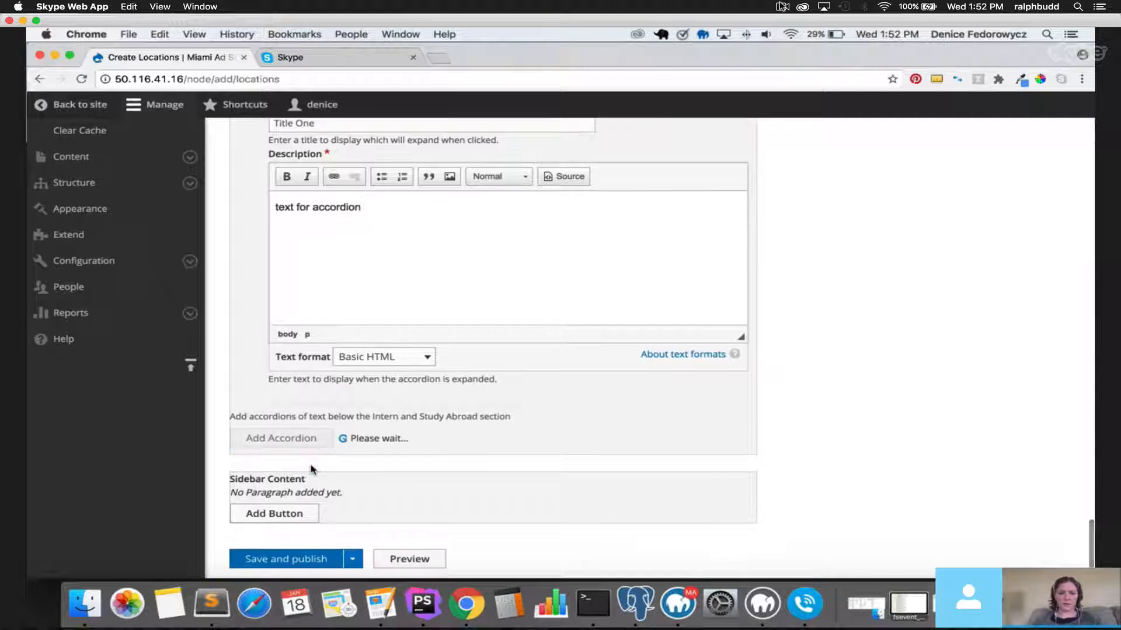
scroll(469, 452, "down", 2)
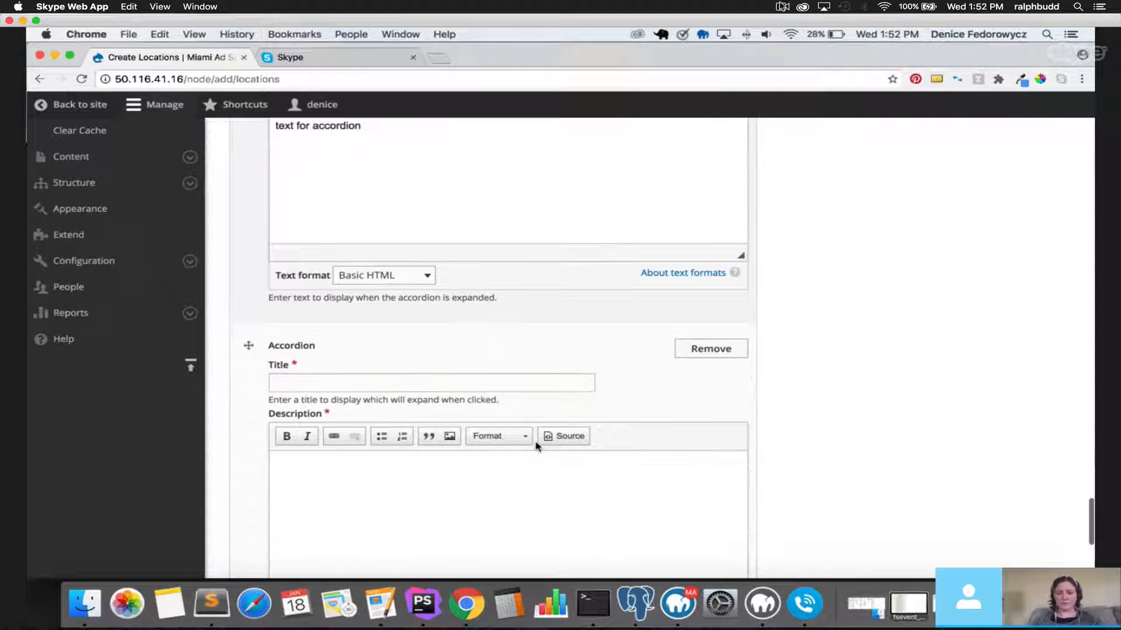
scroll(327, 403, "up", 2)
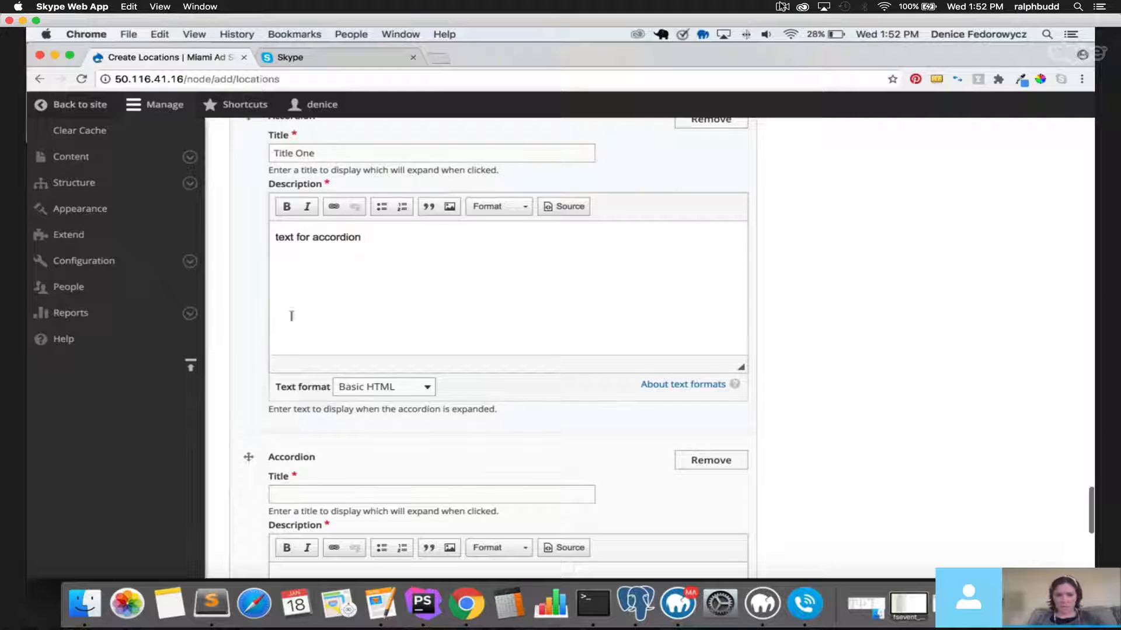
left_click_drag(248, 454, 248, 237)
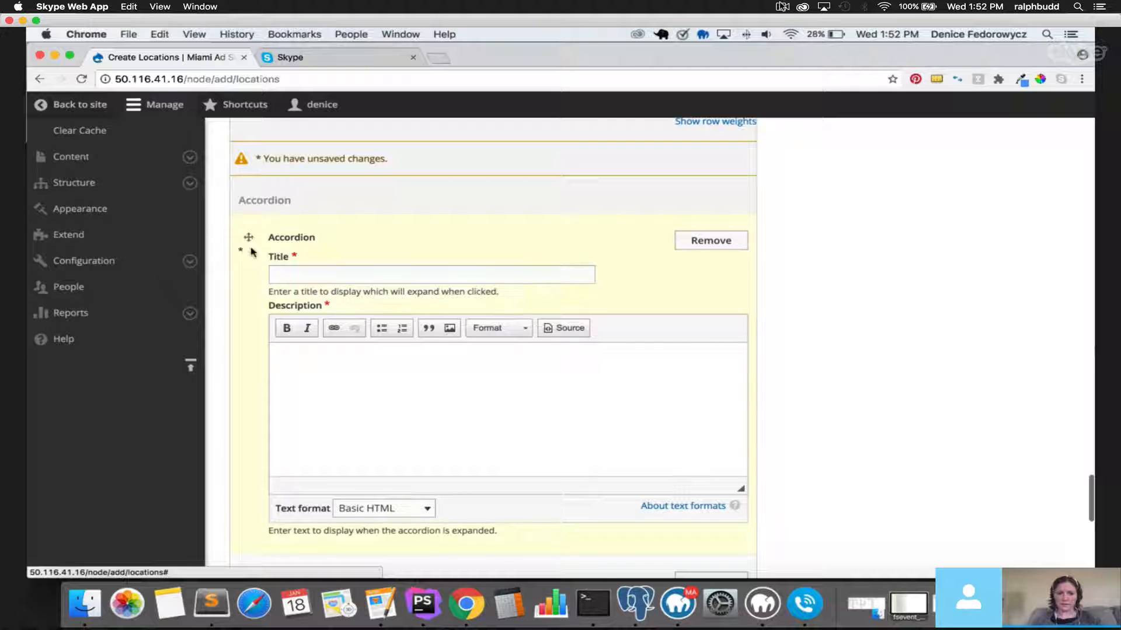
scroll(257, 234, "down", 2)
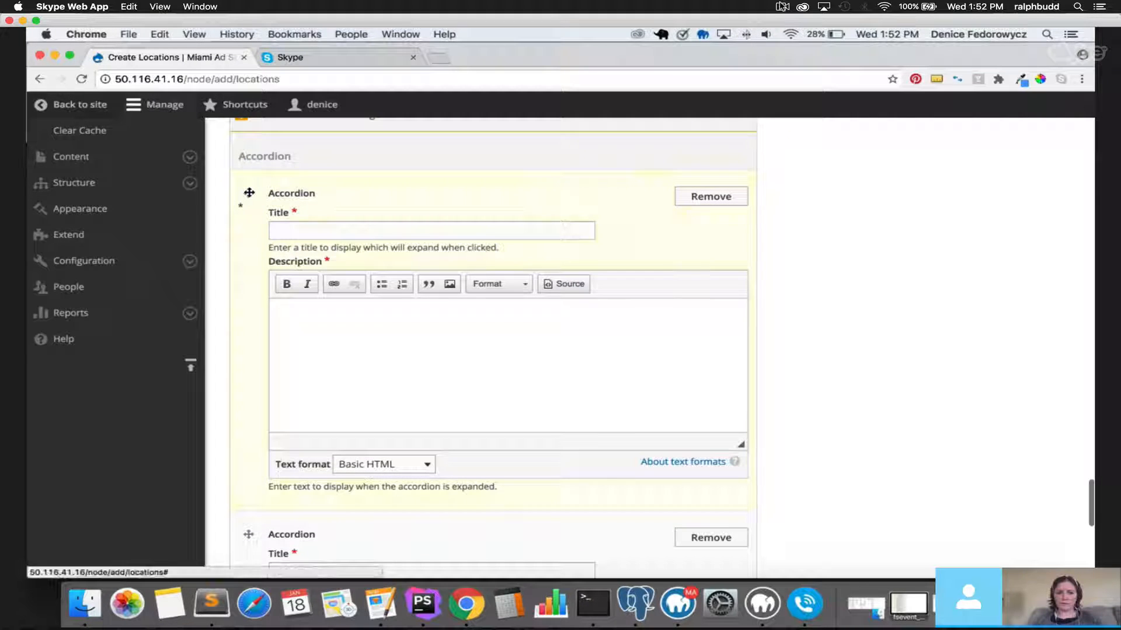
left_click_drag(249, 192, 238, 513)
scroll(246, 367, "down", 4)
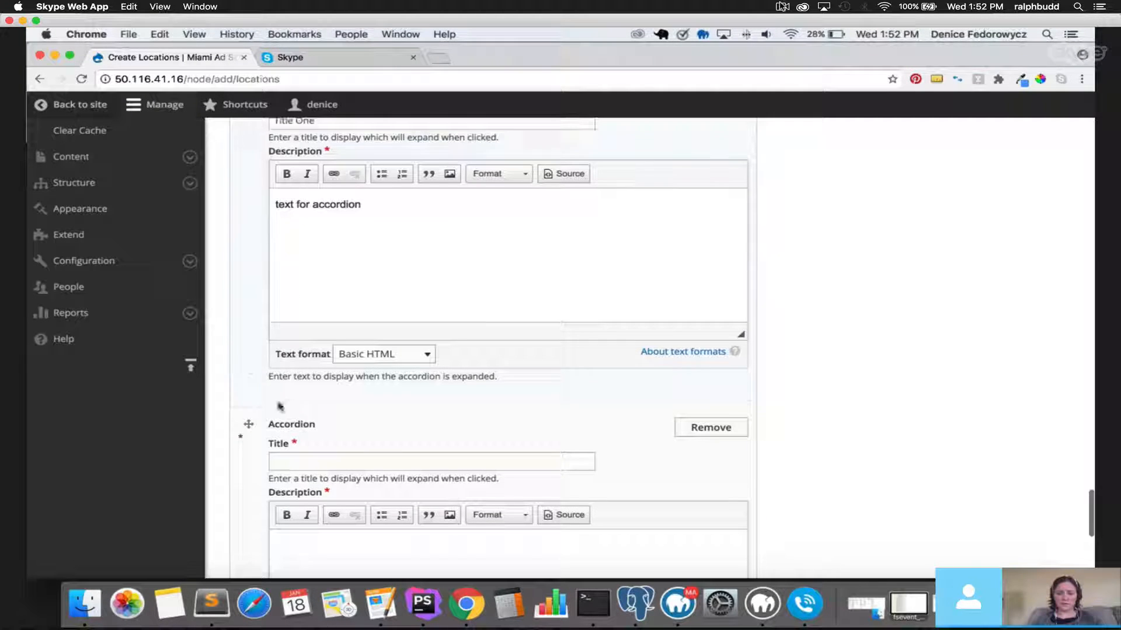
scroll(642, 248, "up", 3)
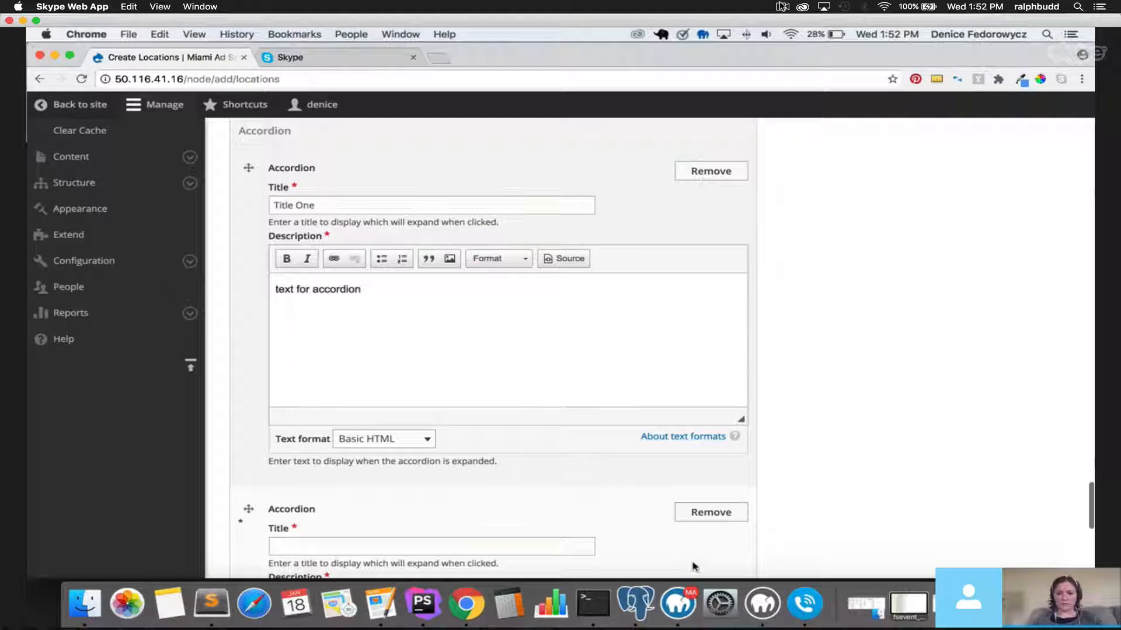
left_click(710, 514)
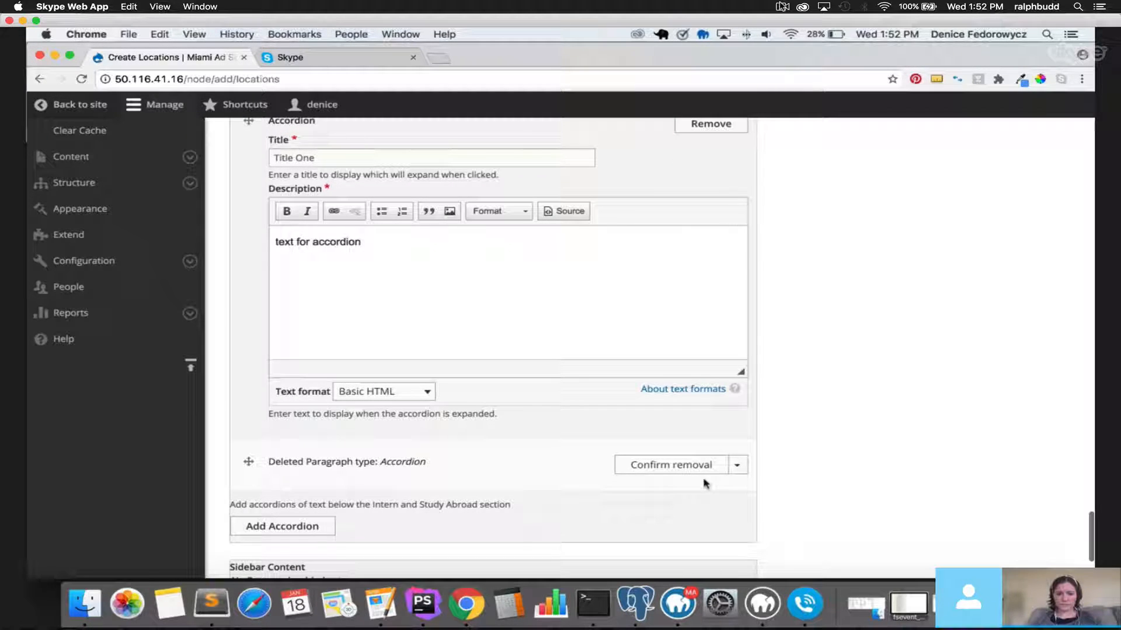
left_click(705, 473)
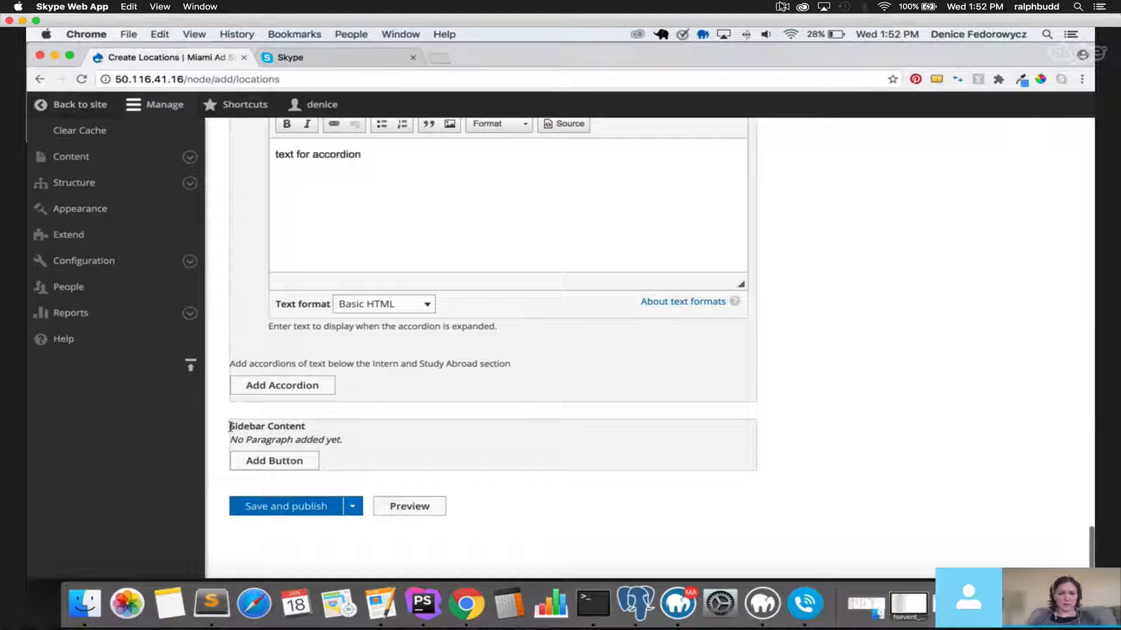
left_click_drag(230, 426, 309, 427)
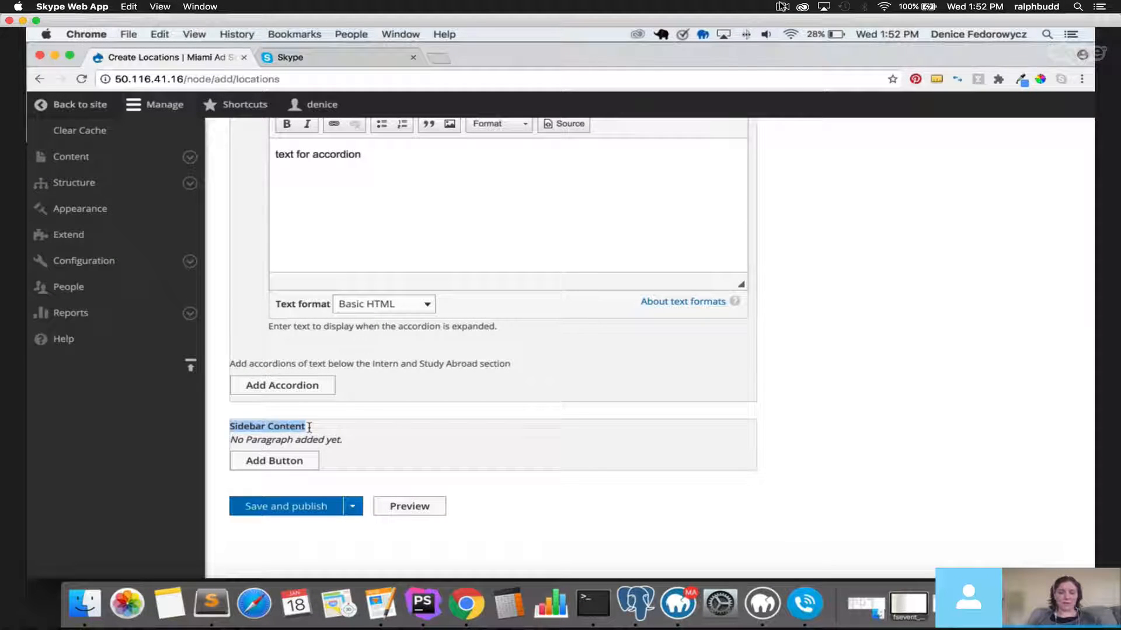
Add an 'Apply Now' sidebar button linking to the "SEARCH" NO EVIL content.
left_click(303, 466)
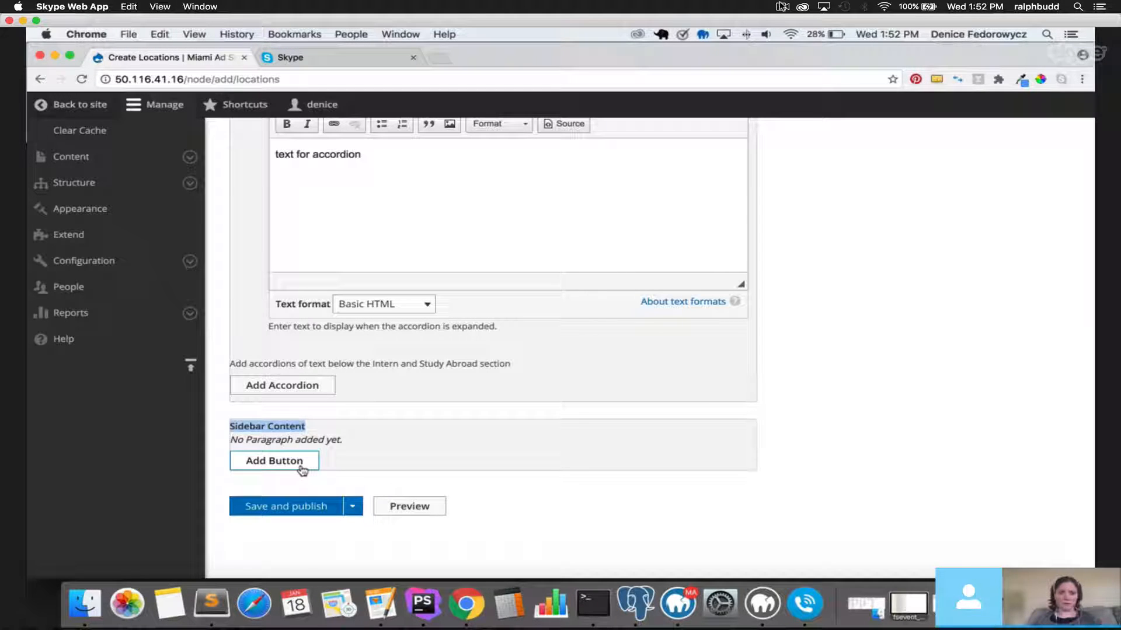
left_click(302, 469)
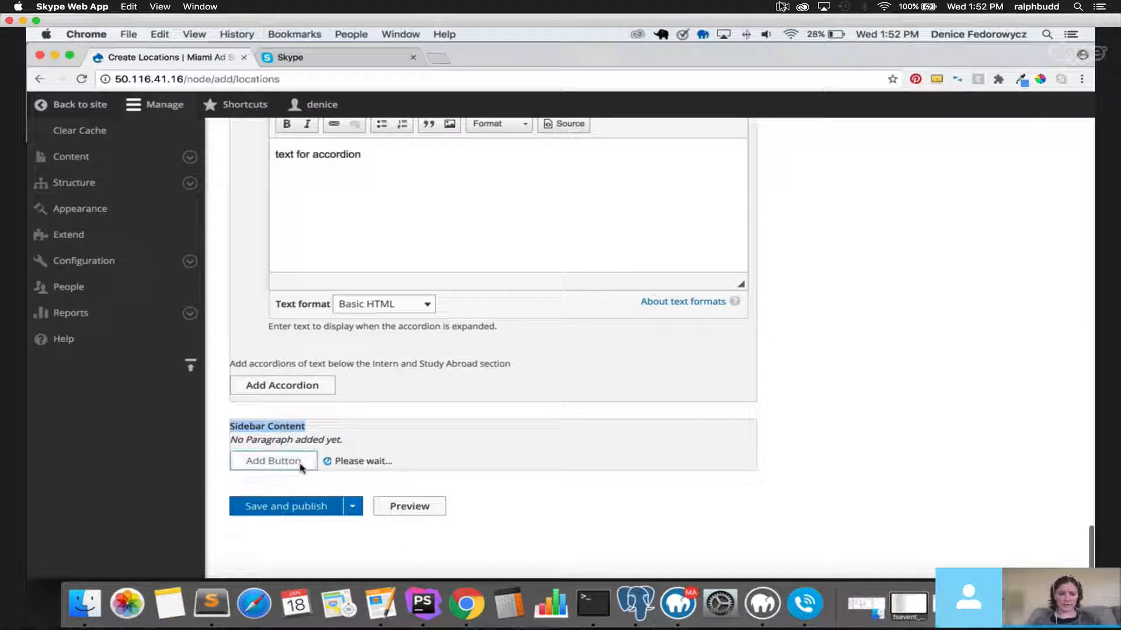
left_click(335, 329)
type("a")
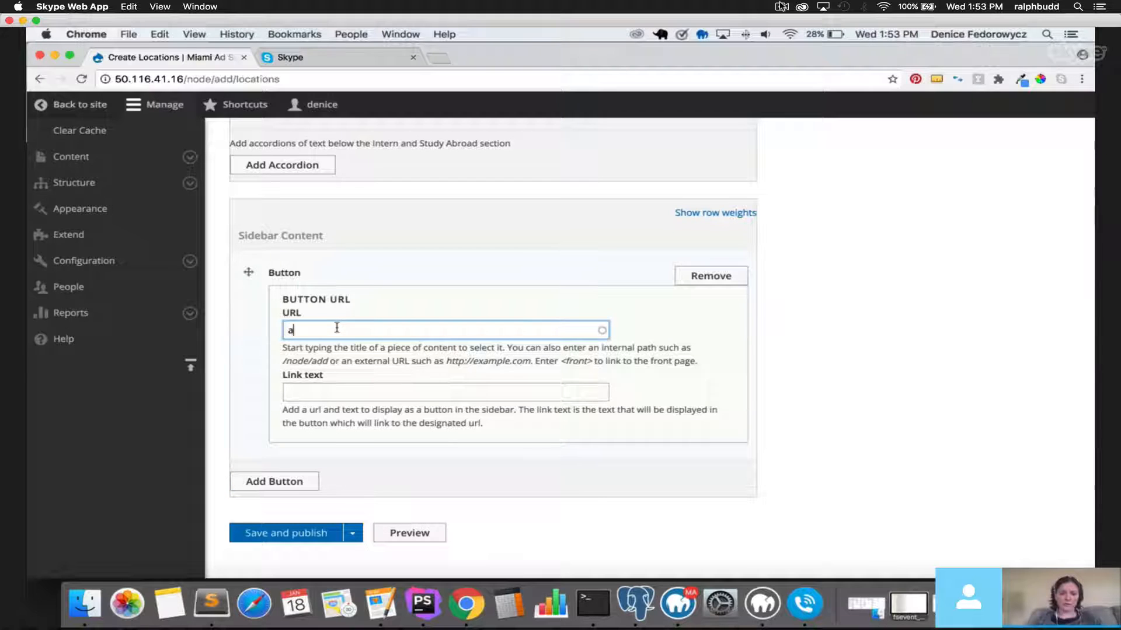
left_click(361, 384)
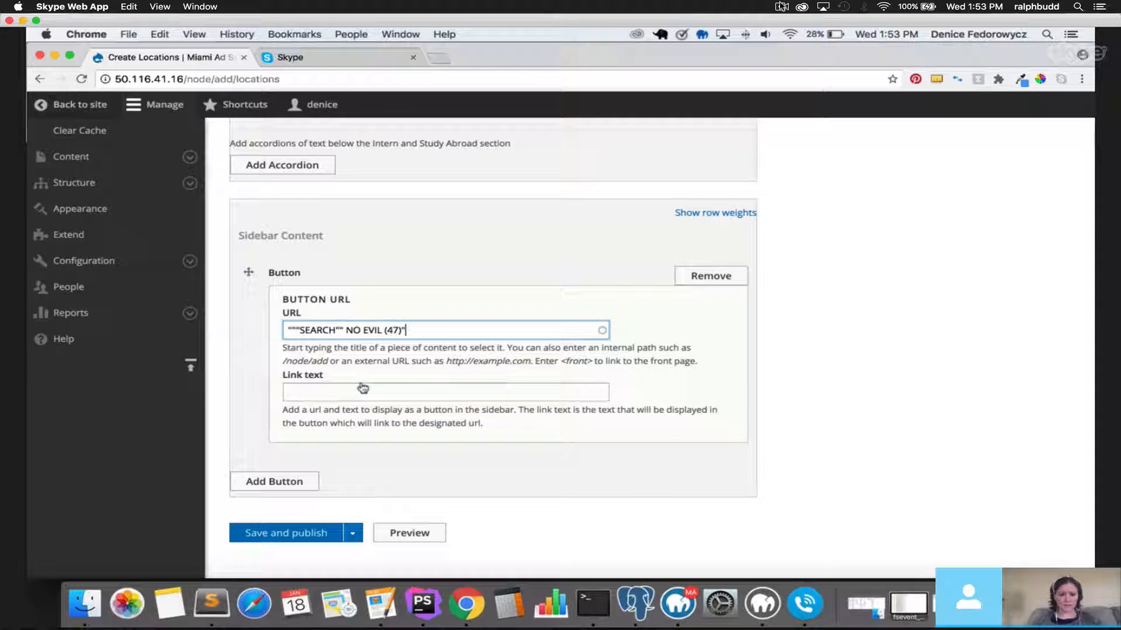
left_click(361, 390)
type("Apply Now")
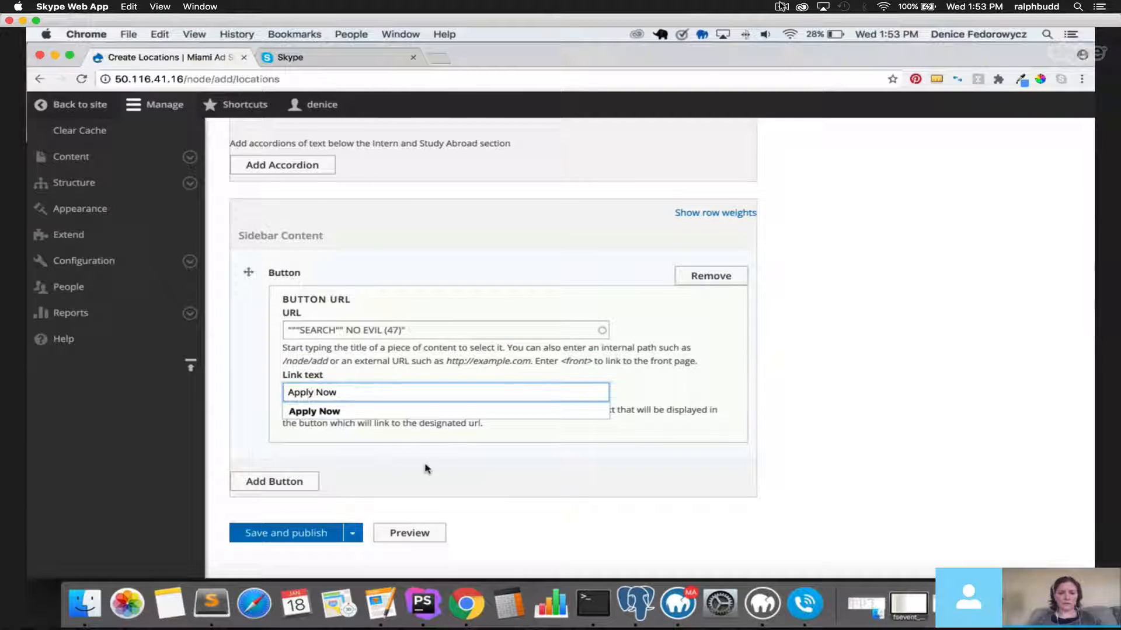
left_click(427, 469)
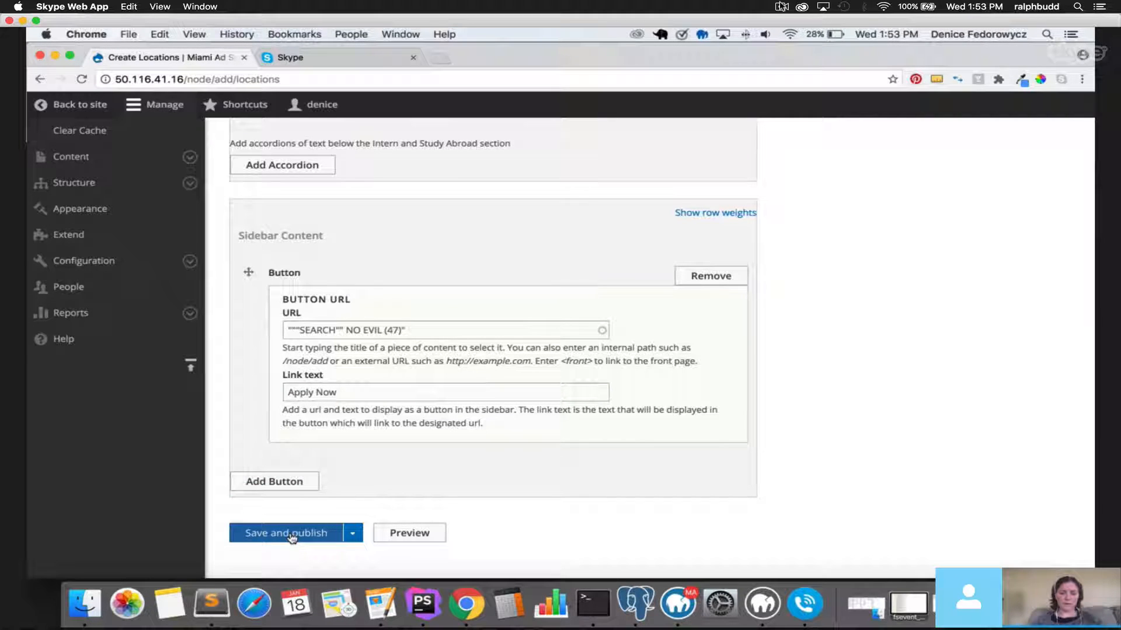
Save and publish the location.
left_click(291, 534)
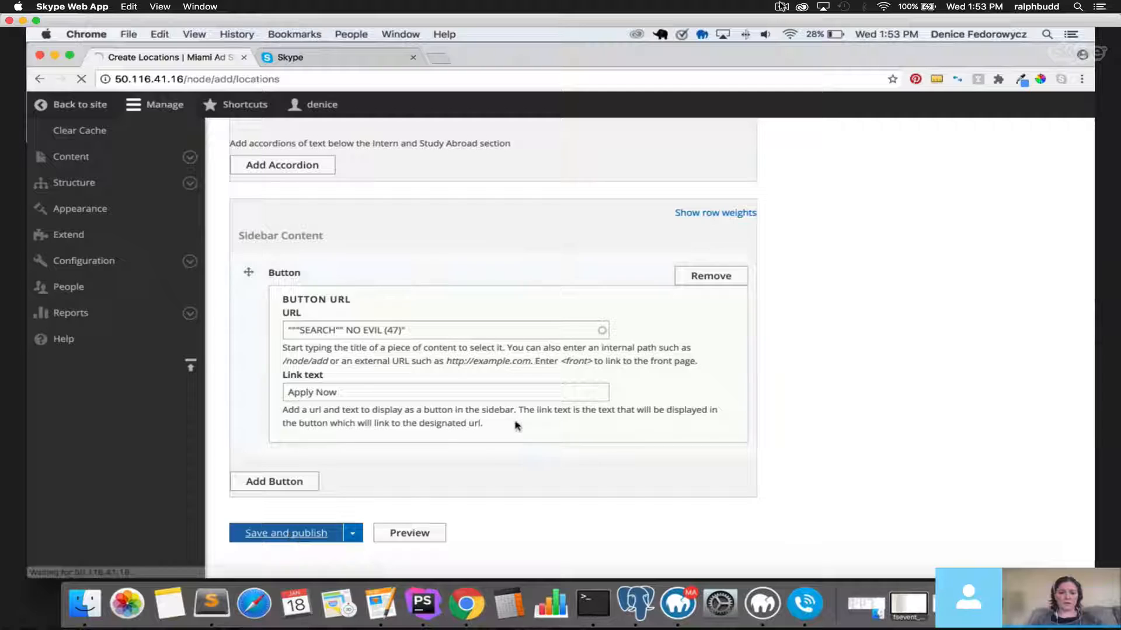
scroll(516, 425, "up", 3)
scroll(516, 425, "up", 2)
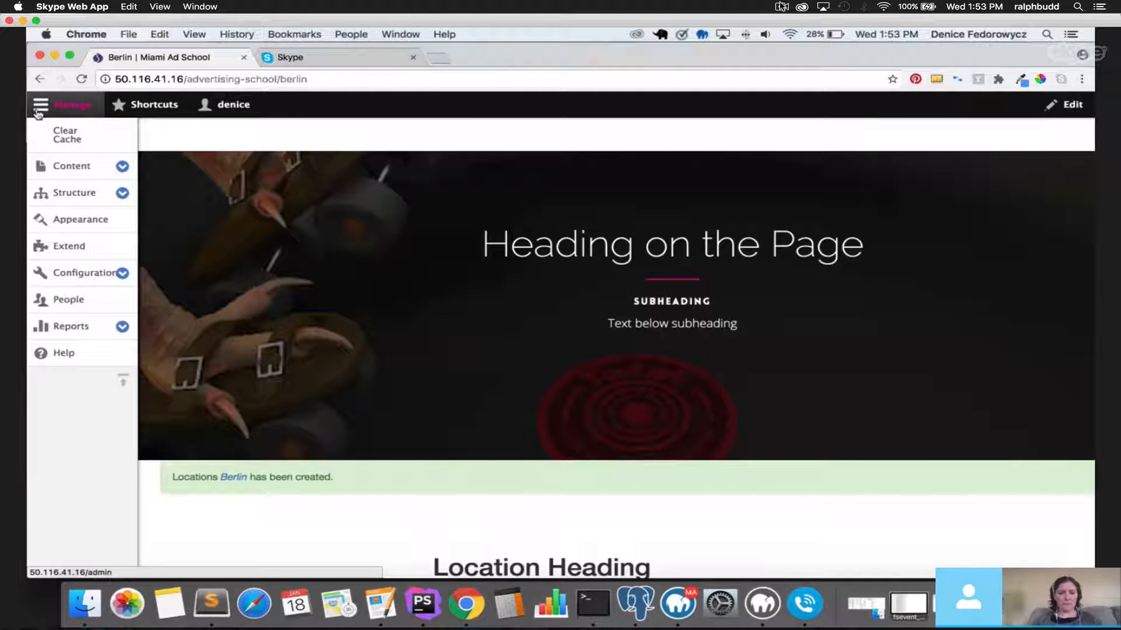
Review the saved Berlin location page with the admin toolbar hidden.
left_click(38, 110)
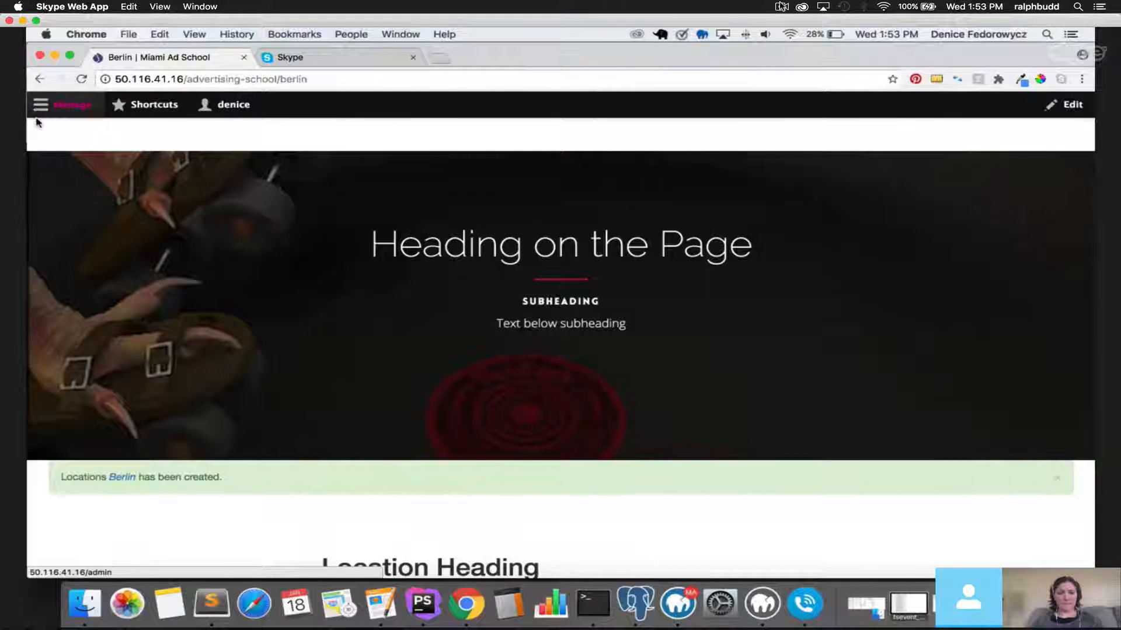
scroll(582, 387, "down", 5)
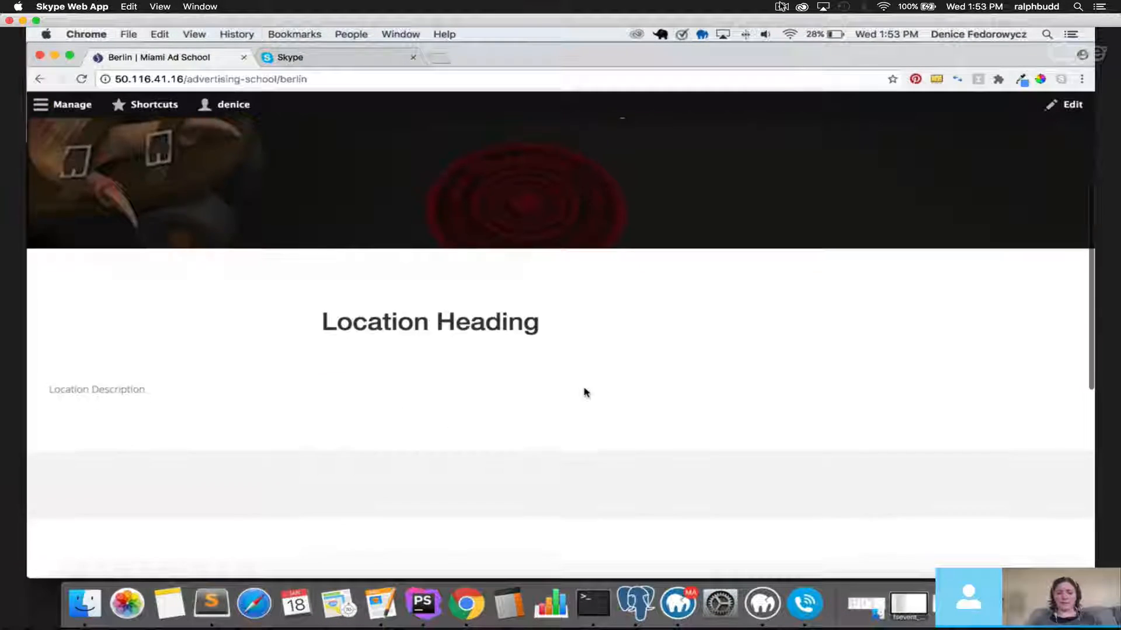
scroll(584, 390, "down", 3)
scroll(586, 392, "down", 3)
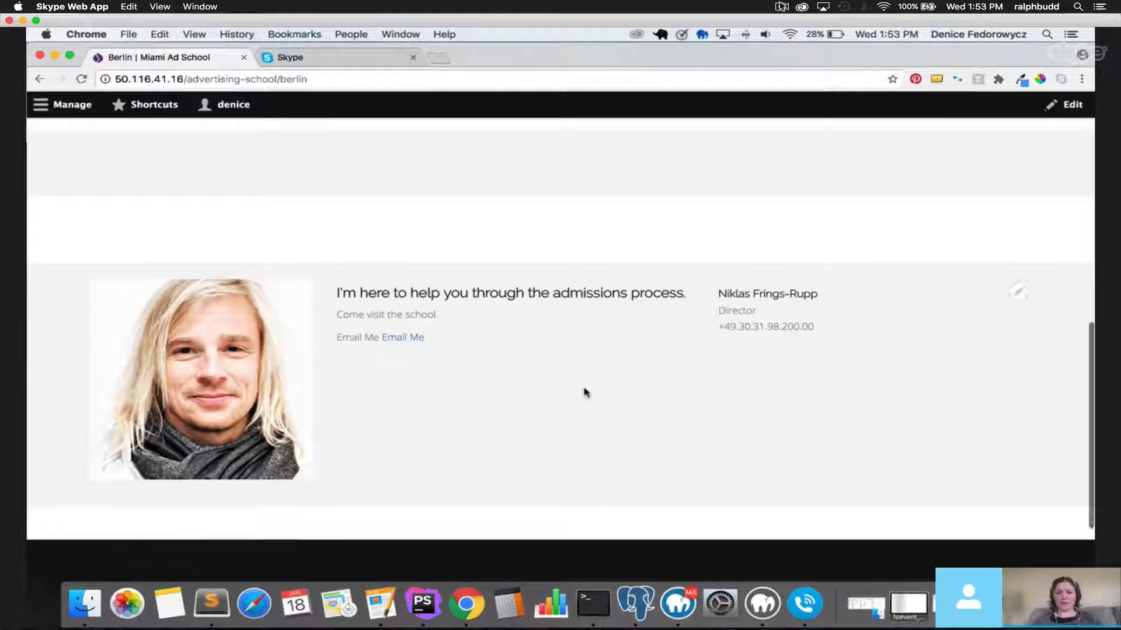
scroll(585, 393, "up", 2)
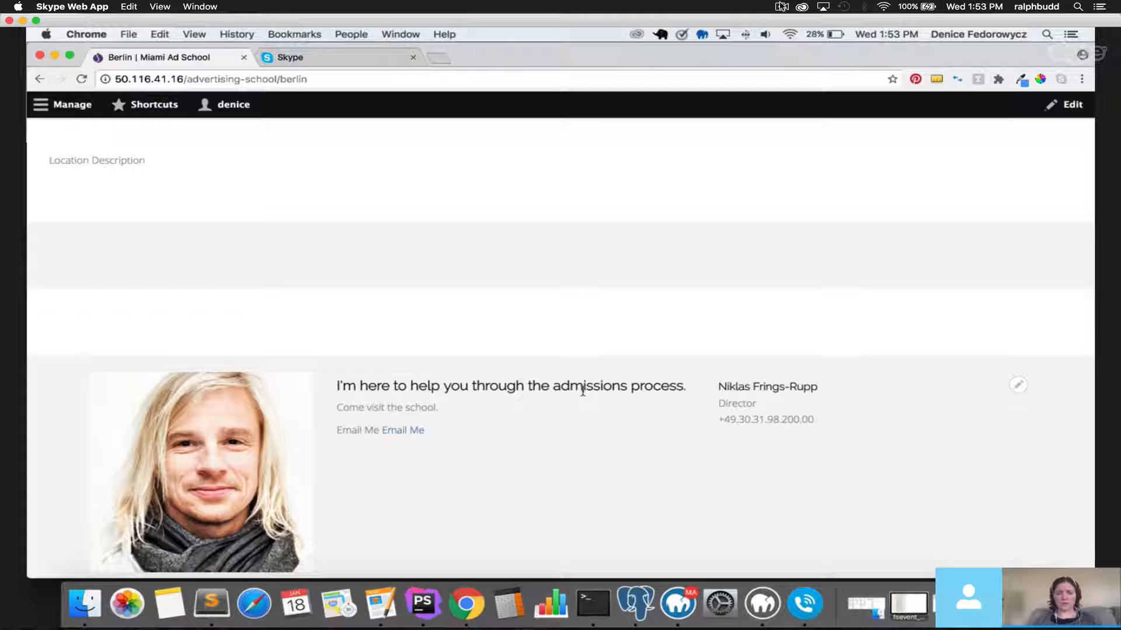
scroll(582, 391, "up", 3)
scroll(583, 391, "up", 8)
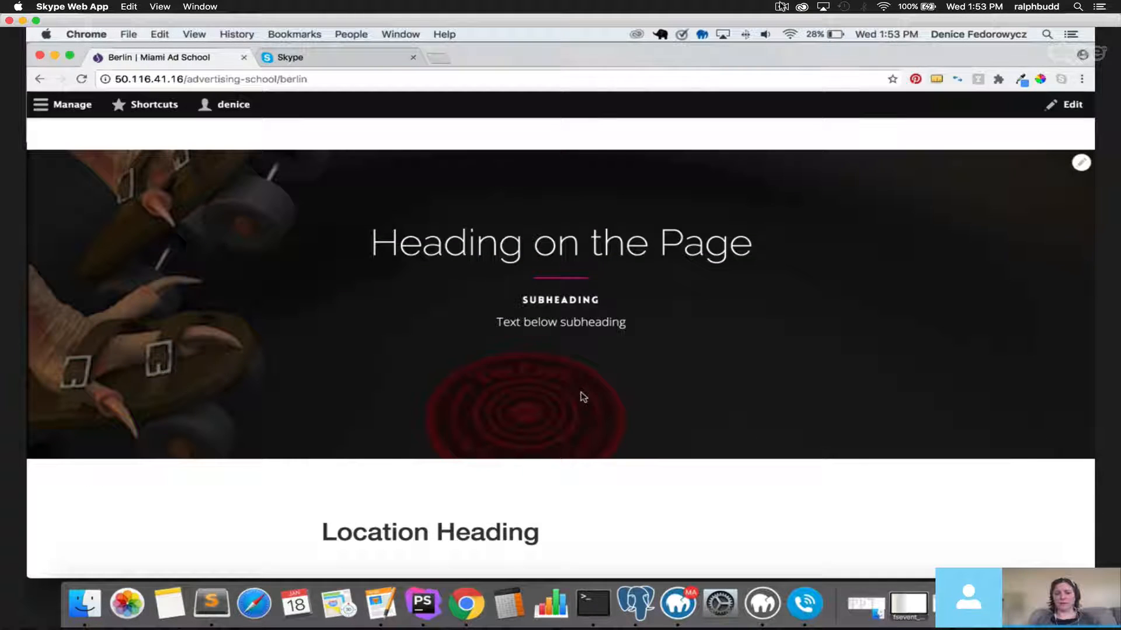
scroll(585, 396, "down", 5)
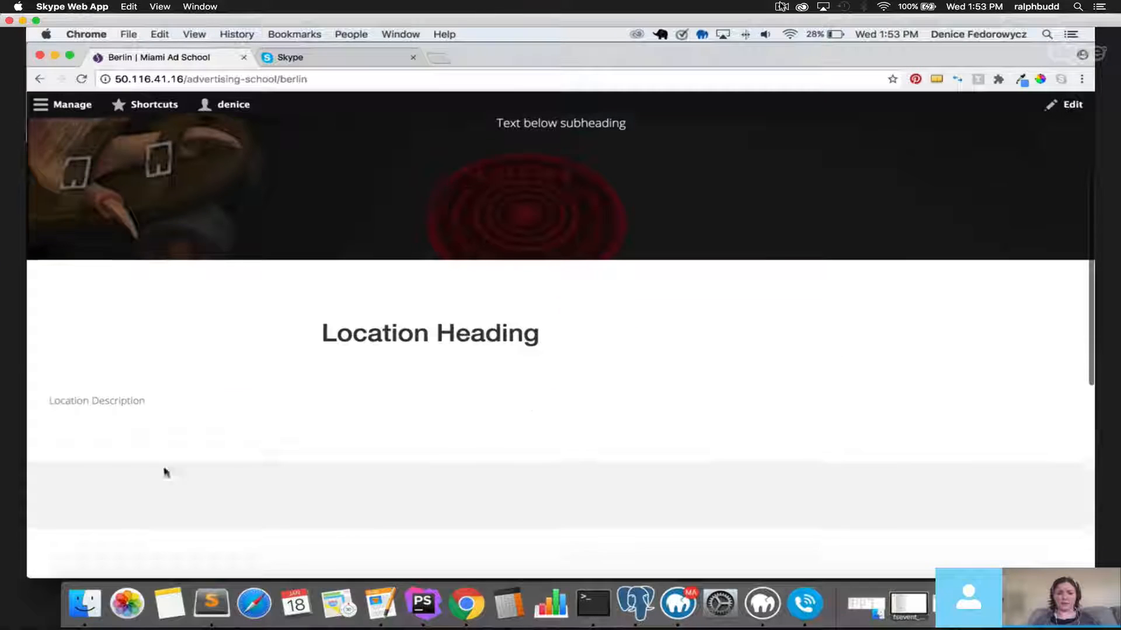
left_click_drag(49, 396, 162, 402)
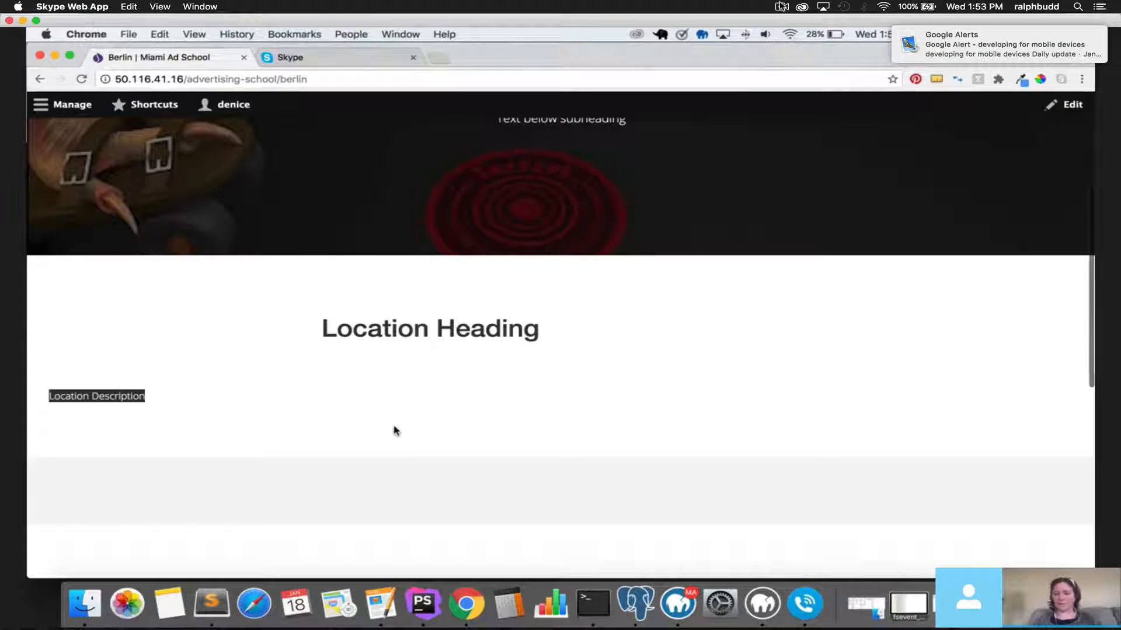
scroll(394, 431, "down", 3)
scroll(393, 434, "down", 2)
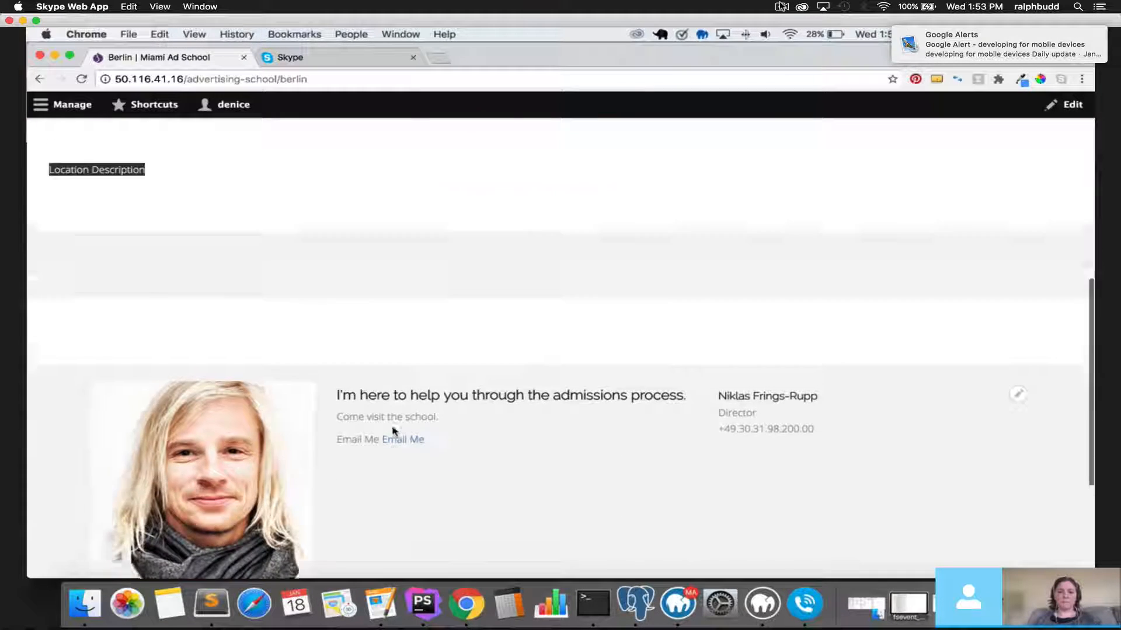
scroll(392, 431, "up", 6)
Restore the admin toolbar and trim the address to 50.116.41.16/advertising-school/.
left_click(64, 105)
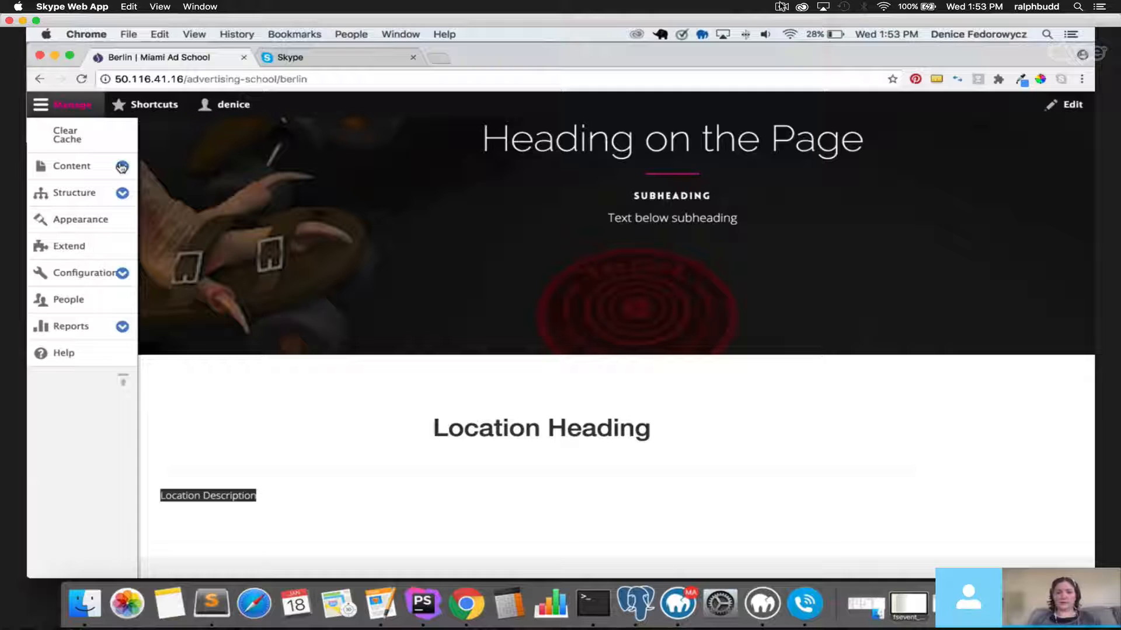
double_click(294, 79)
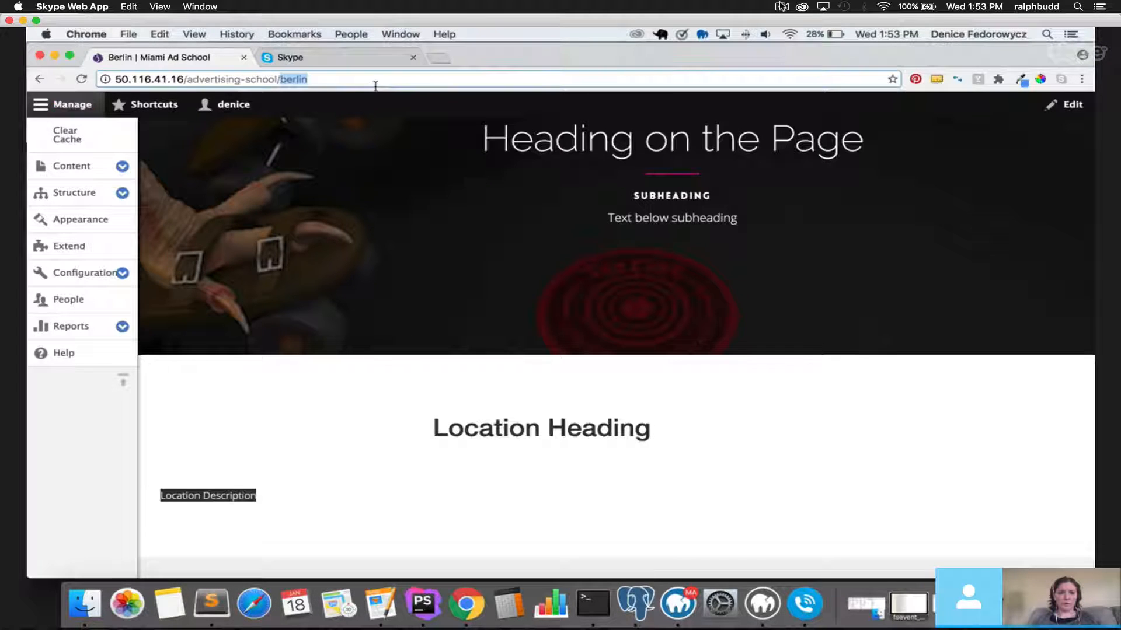
key("BackSpace")
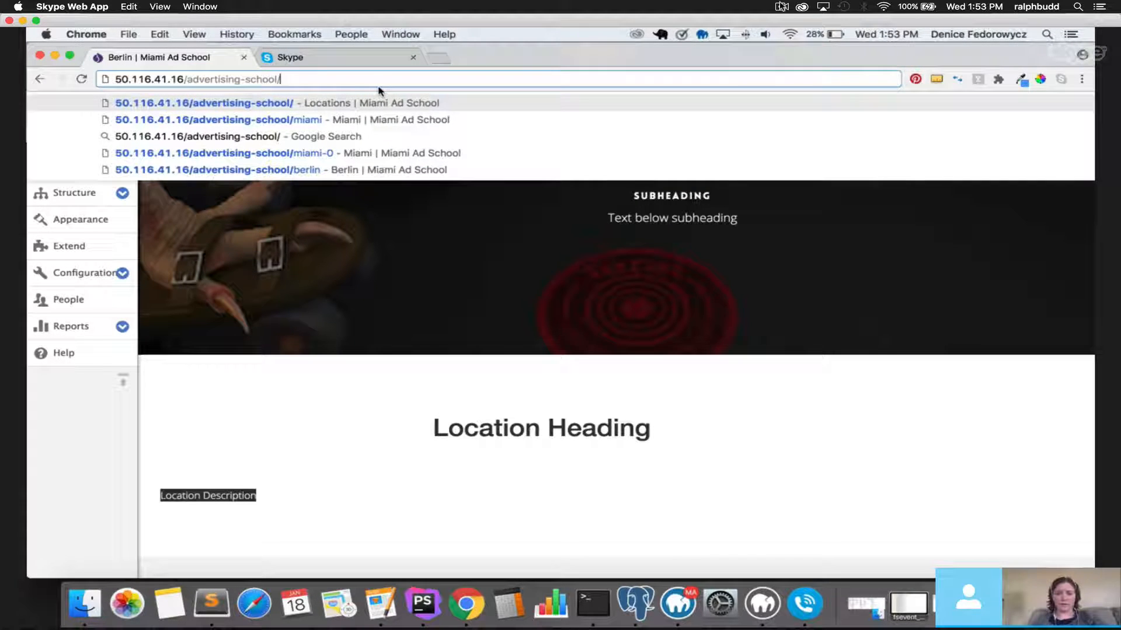
Load the advertising-school page, then go to the Content overview showing Berlin.
key("Return")
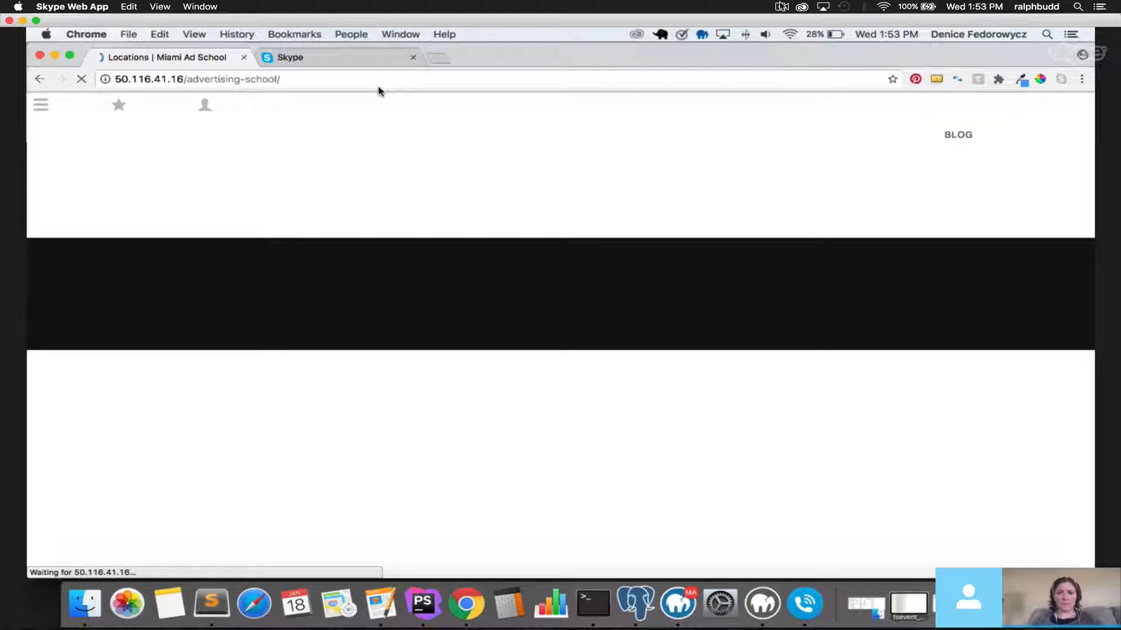
scroll(397, 314, "down", 3)
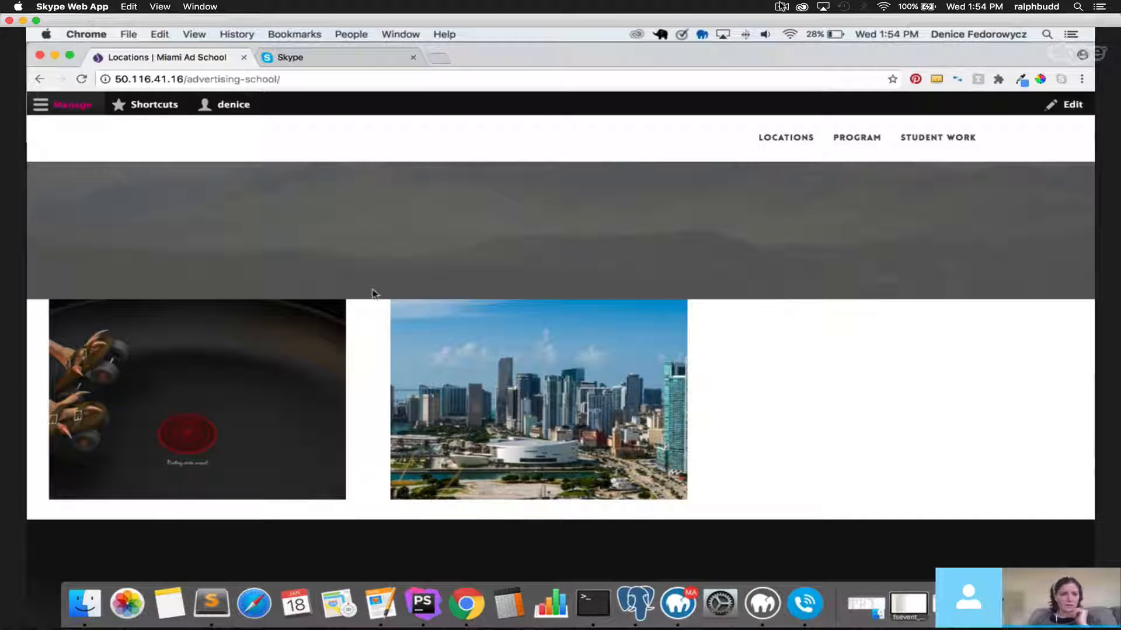
left_click(48, 106)
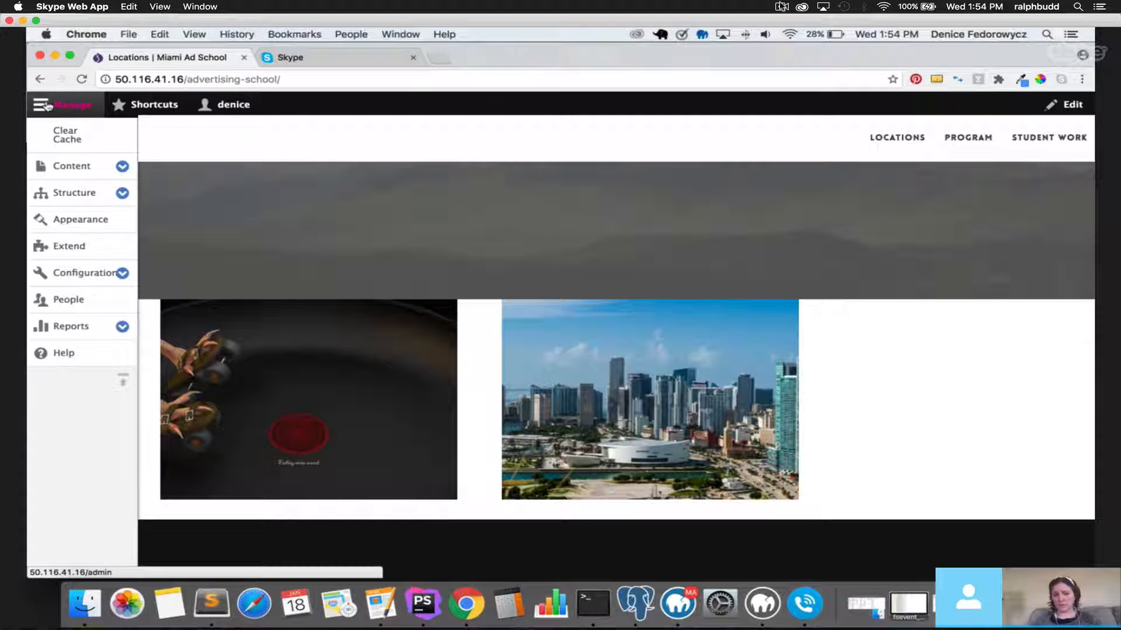
left_click(82, 166)
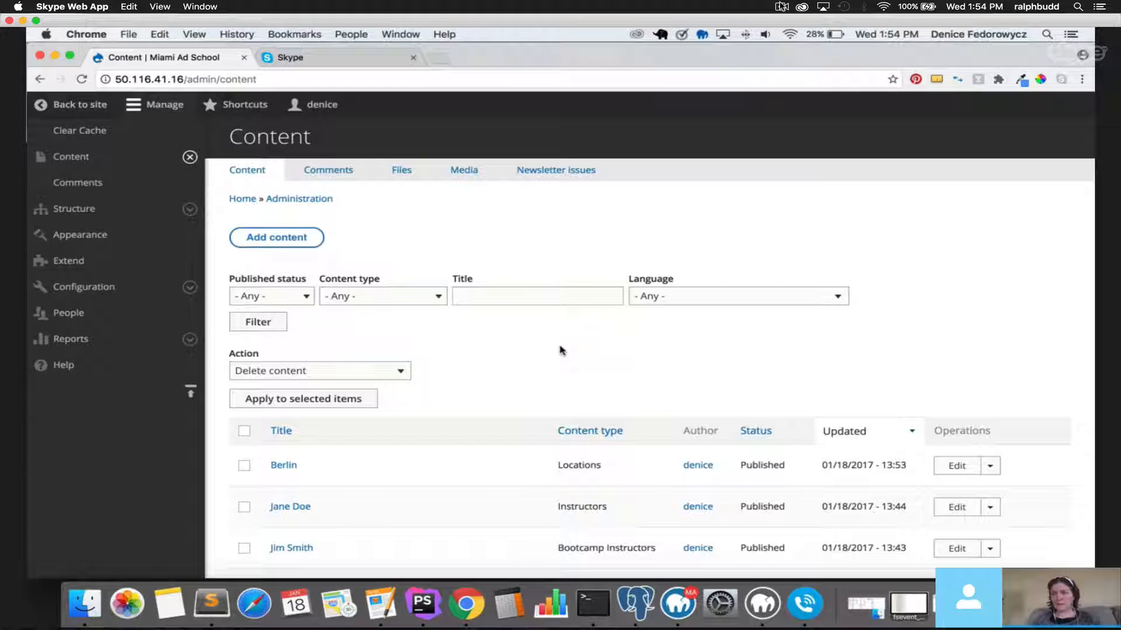
Create new content of type Program Page.
left_click(272, 238)
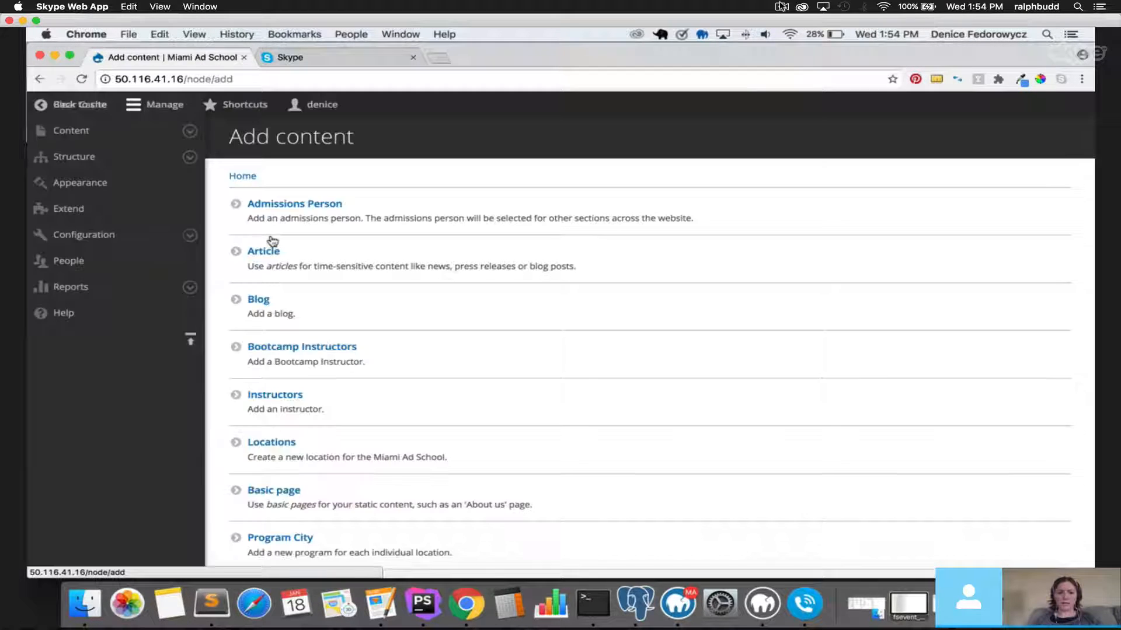
scroll(442, 407, "down", 2)
scroll(442, 407, "down", 2)
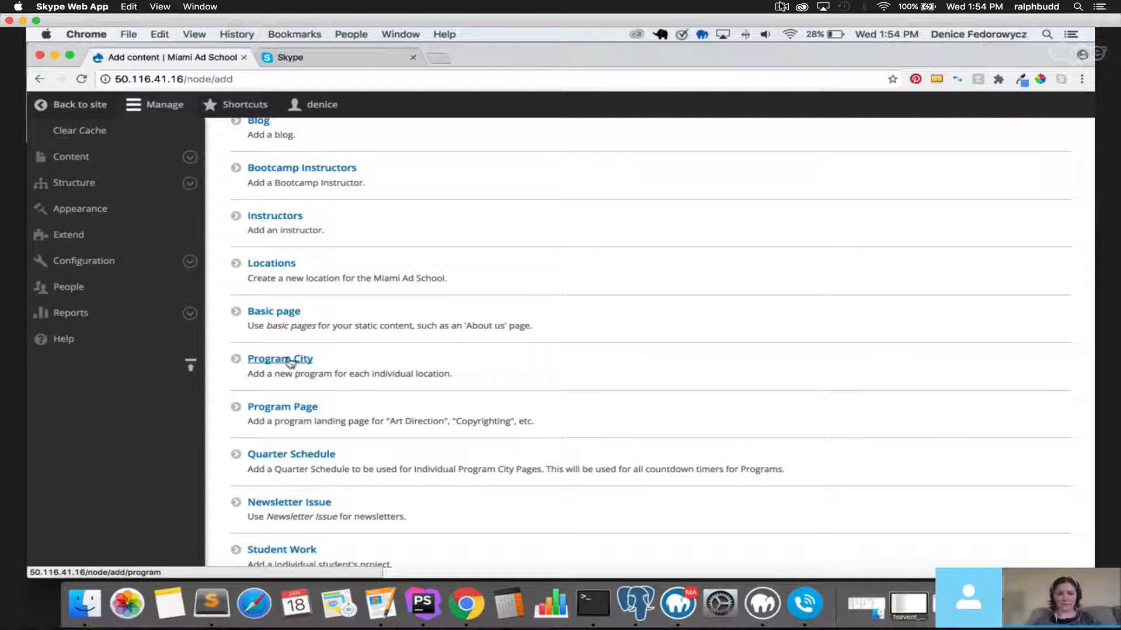
left_click(303, 412)
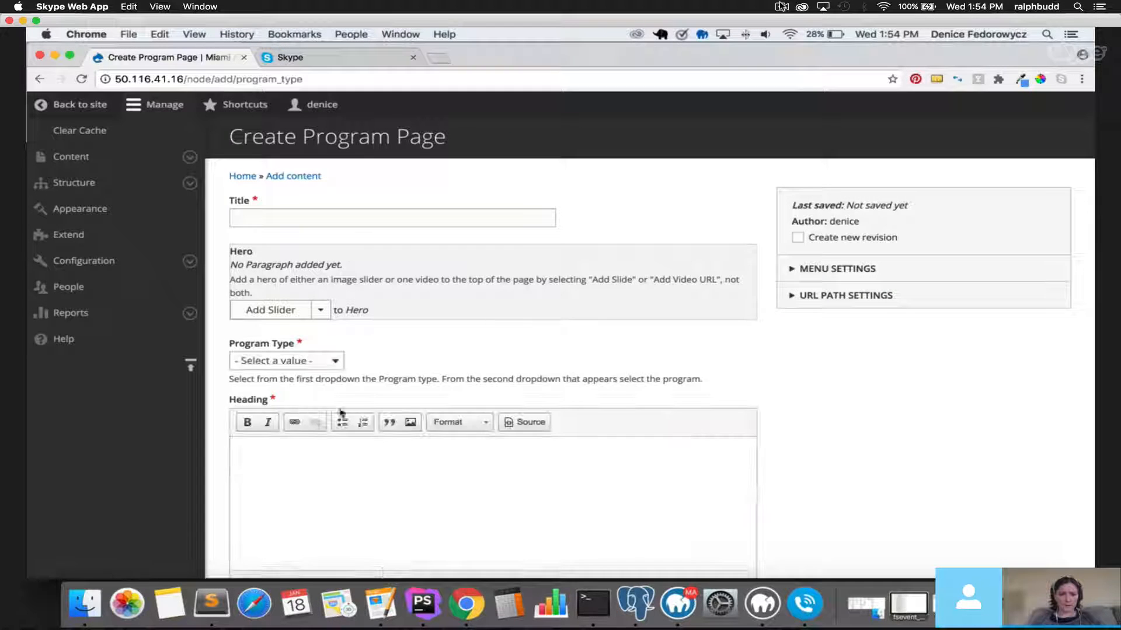
Enter 'Digital Design' as the Program Page title, fixing the initial typo.
left_click(348, 216)
type("Des")
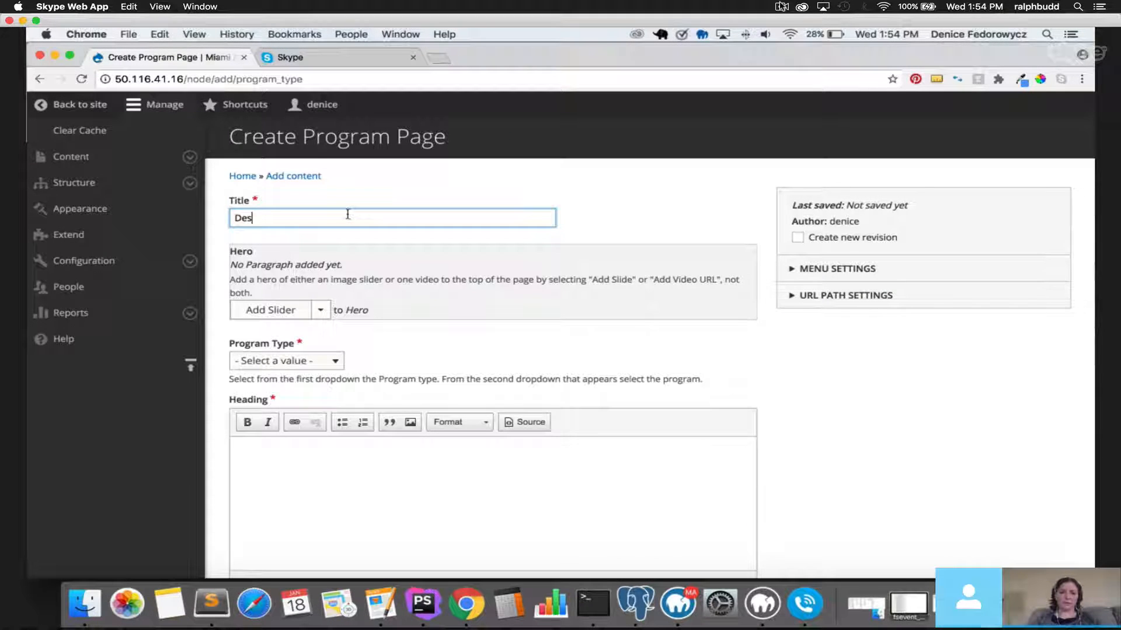
key("BackSpace")
key("BackSpace")
type("igit")
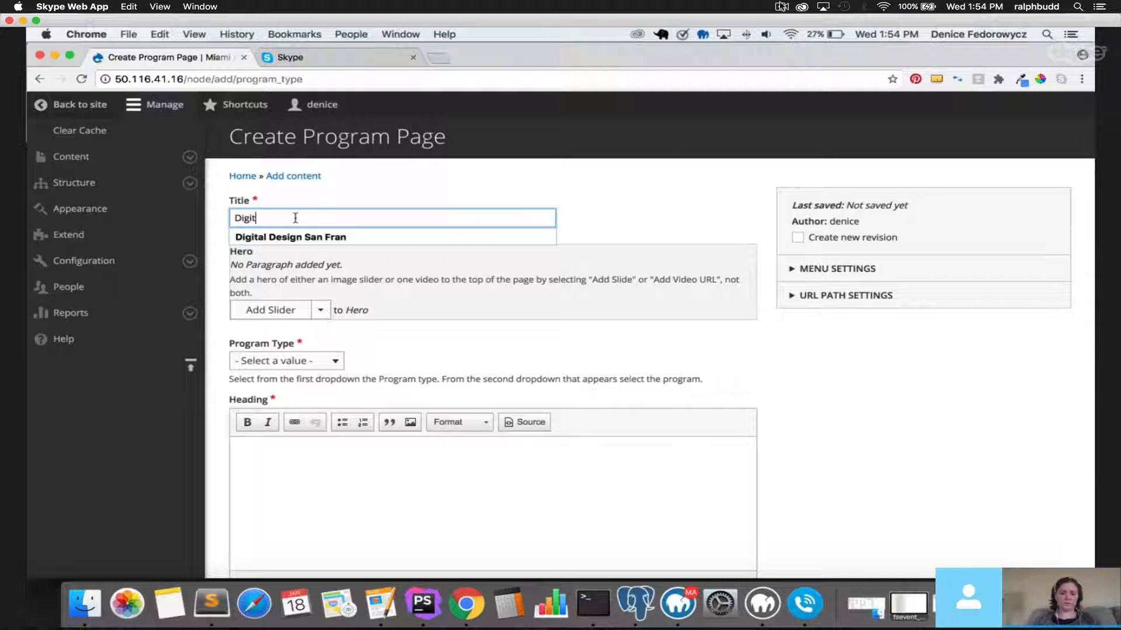
type("al Design")
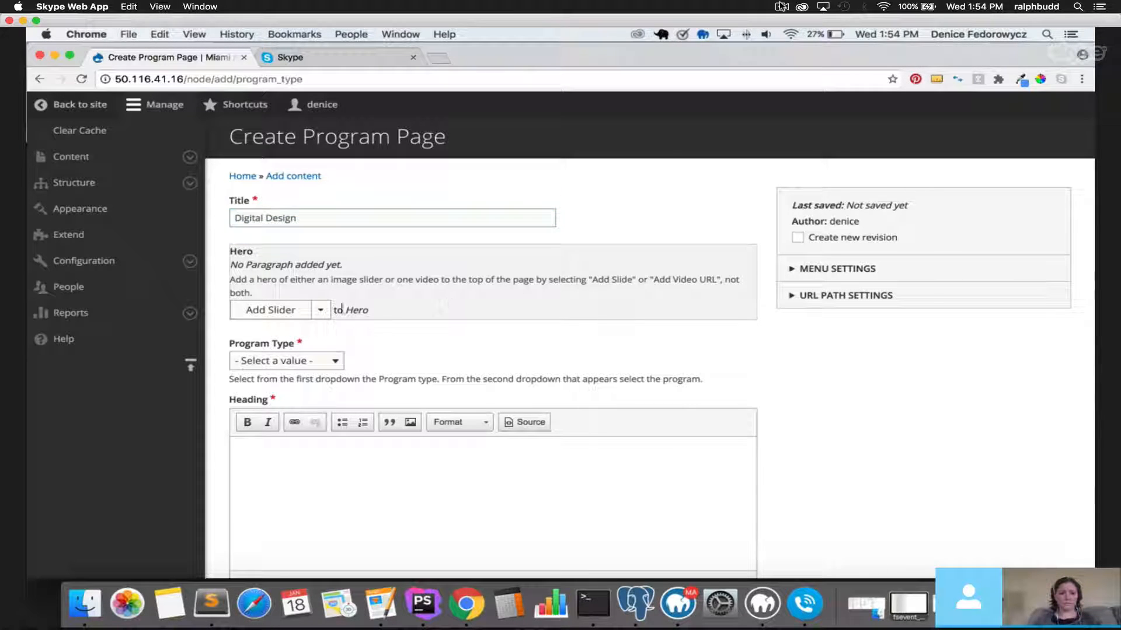
left_click(322, 312)
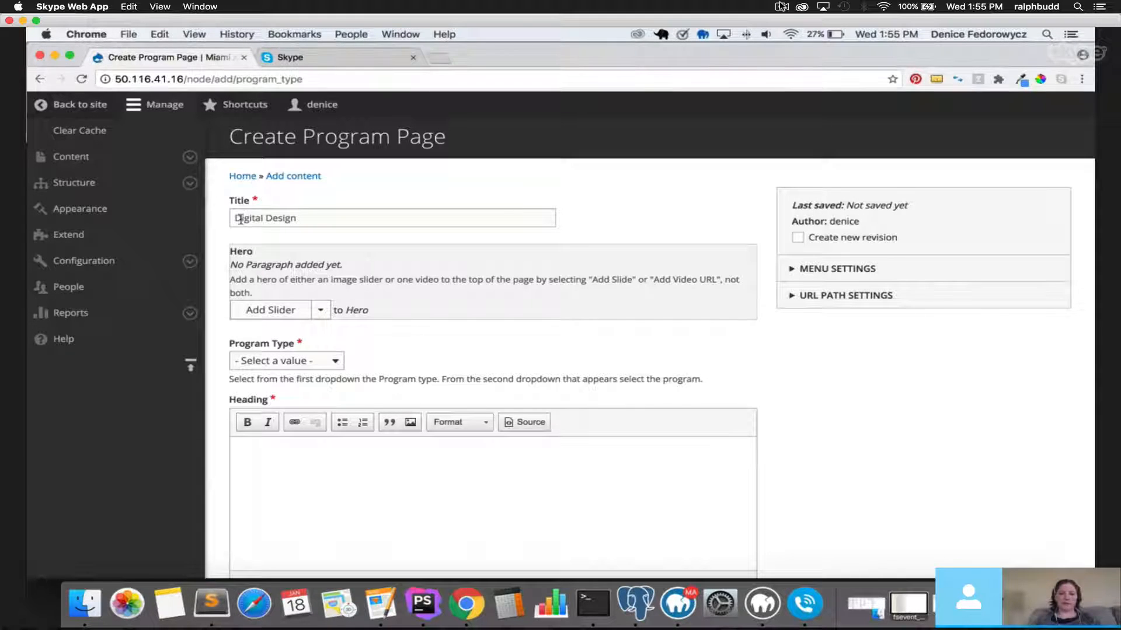
mouse_move(236, 217)
left_mouse_down()
mouse_move(326, 221)
mouse_move(236, 220)
left_mouse_up()
left_click(482, 343)
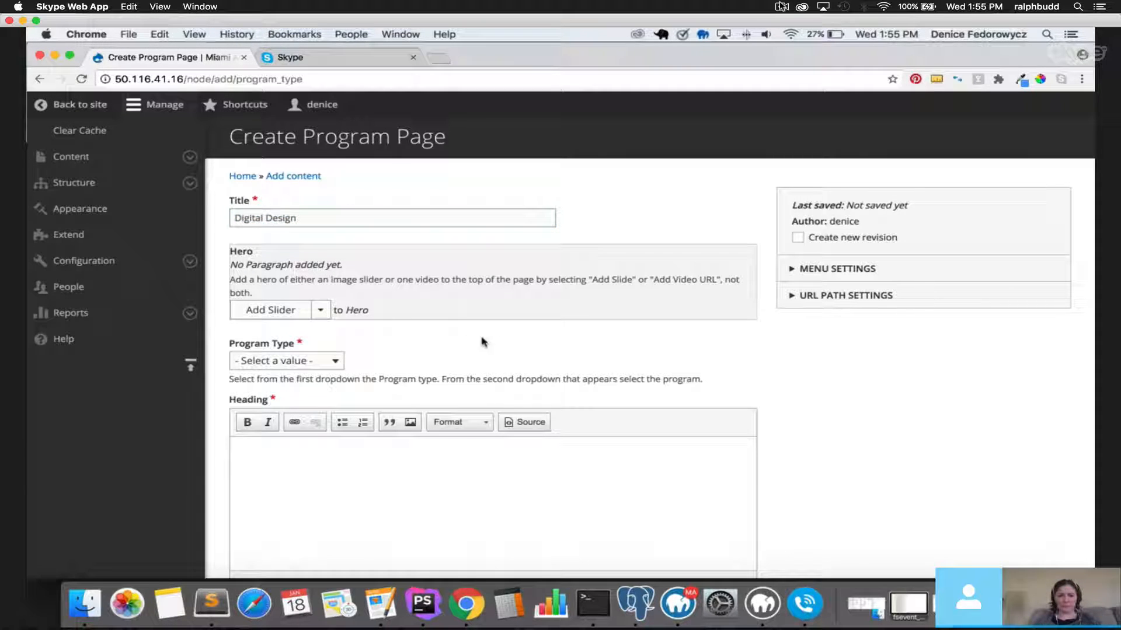
Add an image Slider with one empty slide to the hero.
left_click(320, 311)
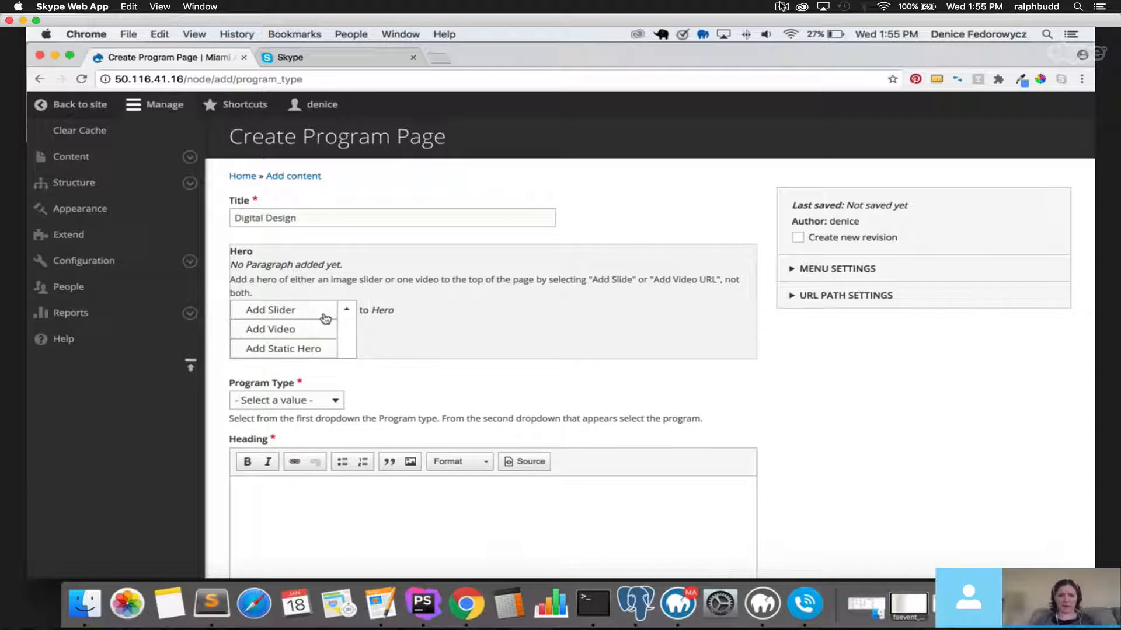
left_click(286, 309)
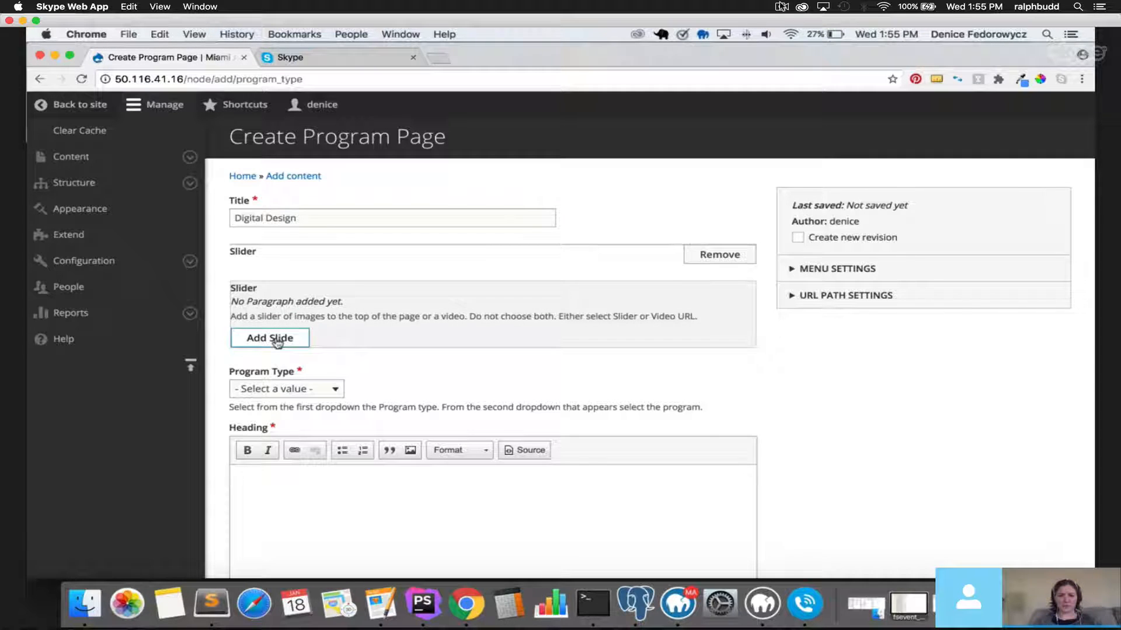
left_click(277, 340)
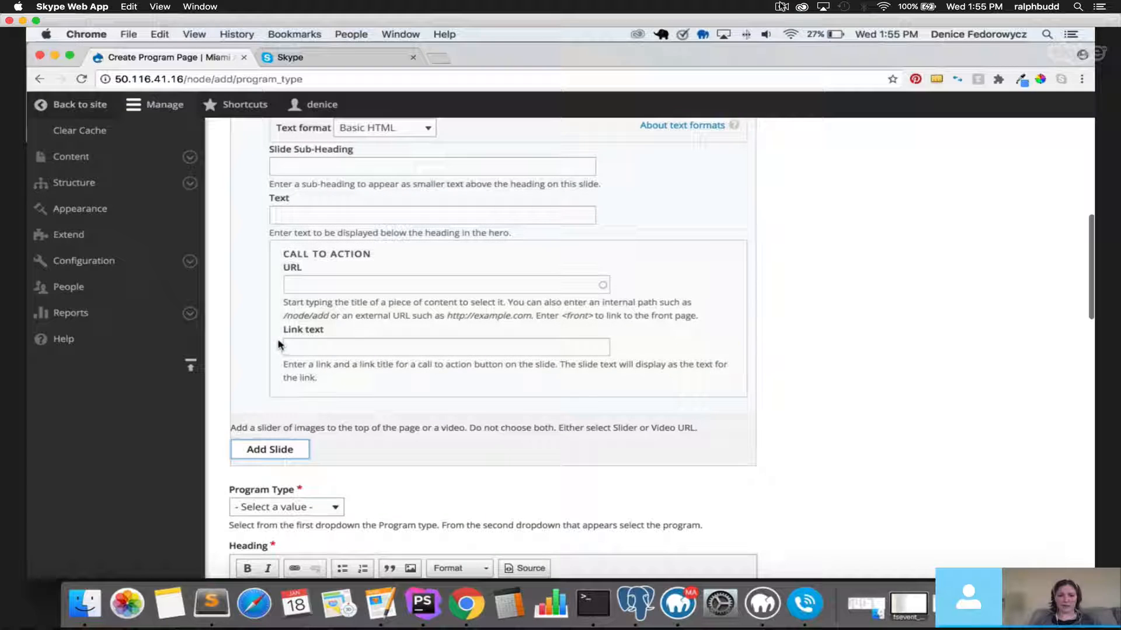
scroll(303, 260, "up", 10)
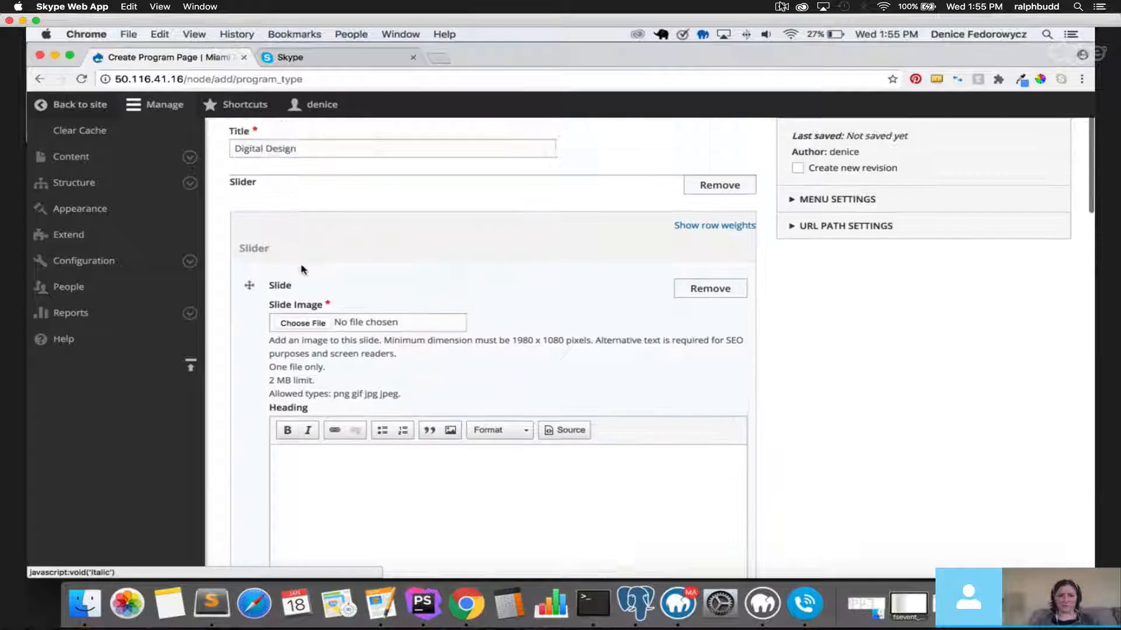
Remove the hero's Slider and add a Static Hero in its place.
scroll(302, 270, "up", 1)
left_click(721, 202)
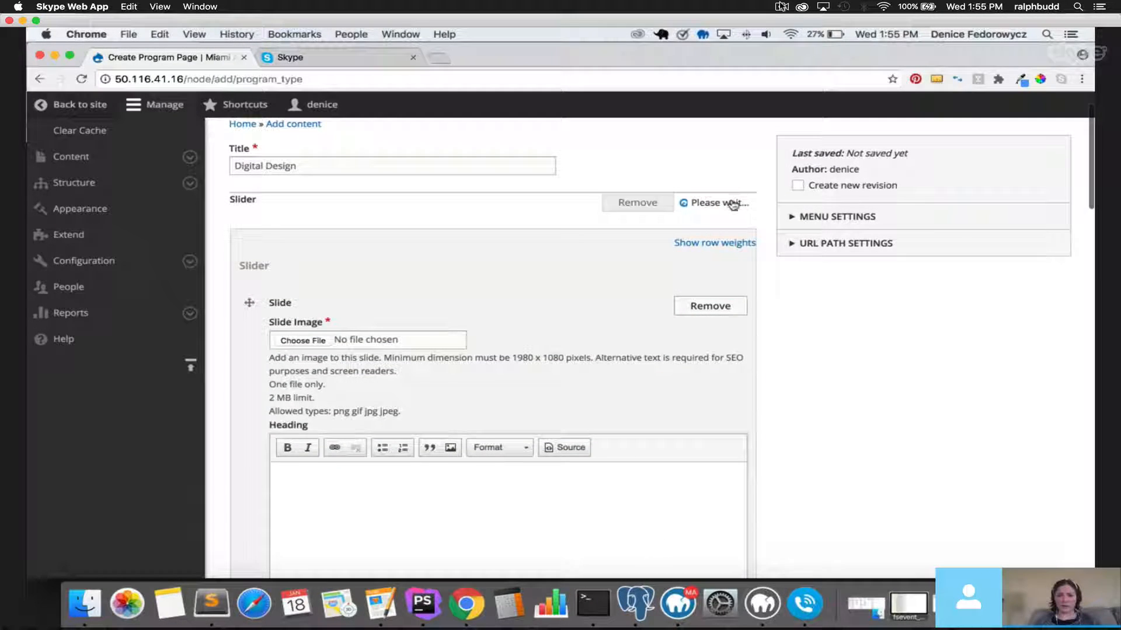
left_click(708, 200)
left_click(346, 257)
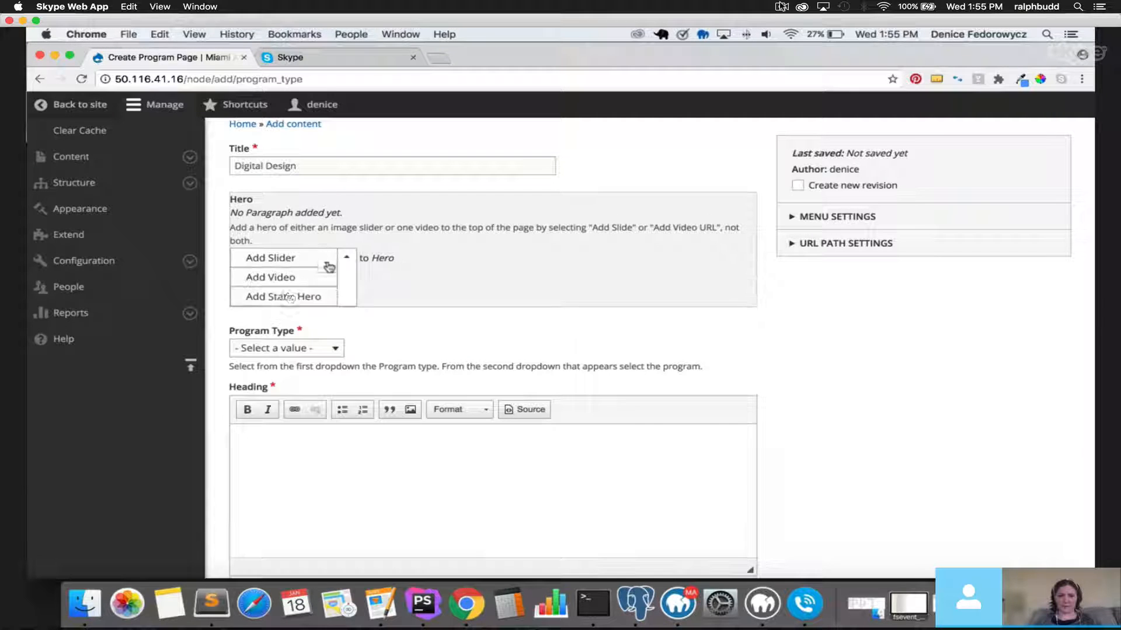
left_click(287, 298)
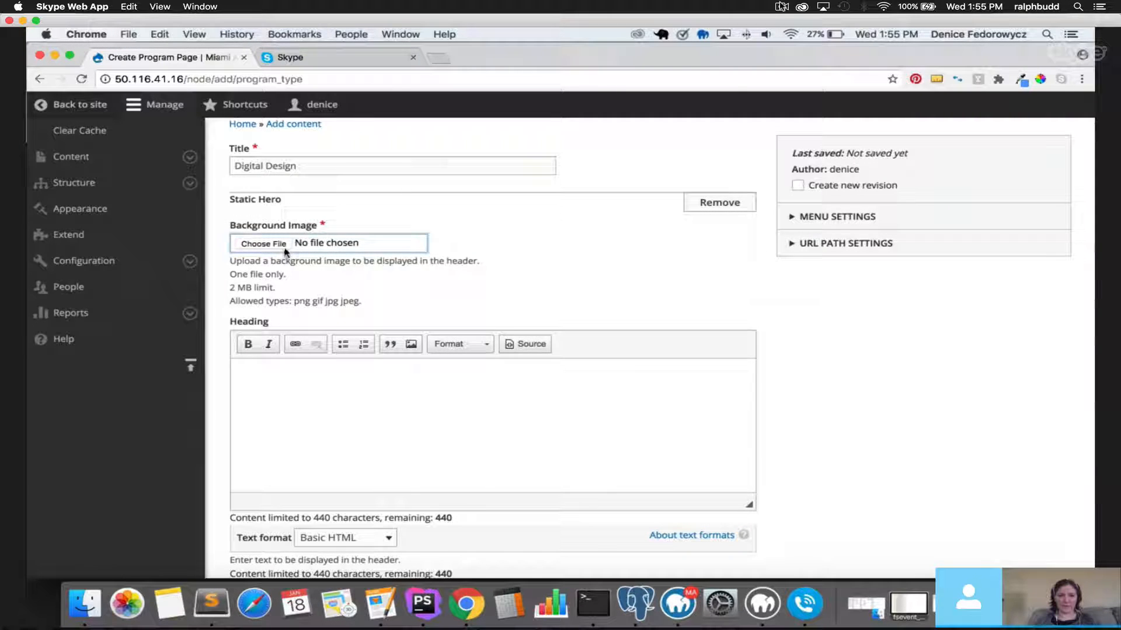
Upload bkg-program.png from the Desktop as the Static Hero background image.
left_click(286, 252)
left_click(485, 216)
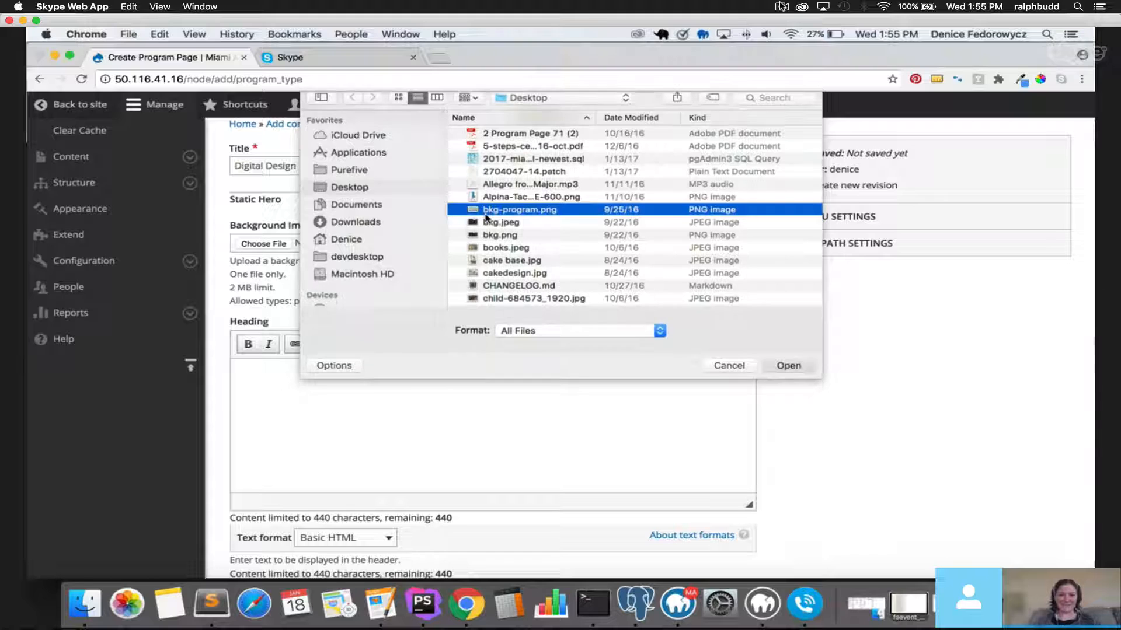
double_click(484, 216)
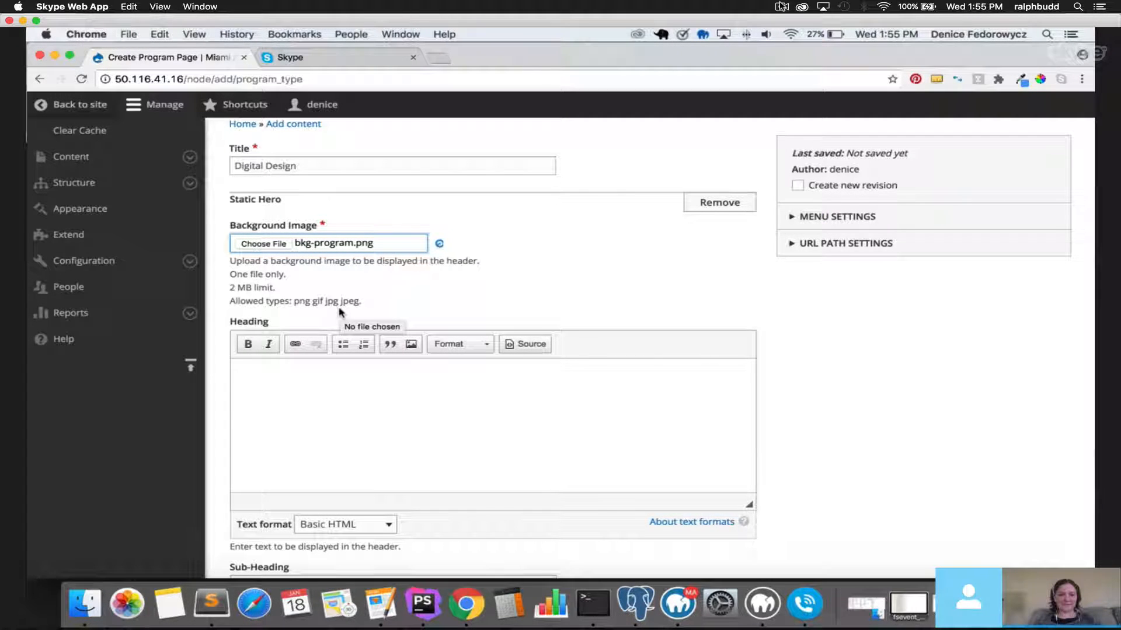
left_click(330, 298)
Give the image alt text 'test' and the hero heading 'Heading for Background'.
type("tes")
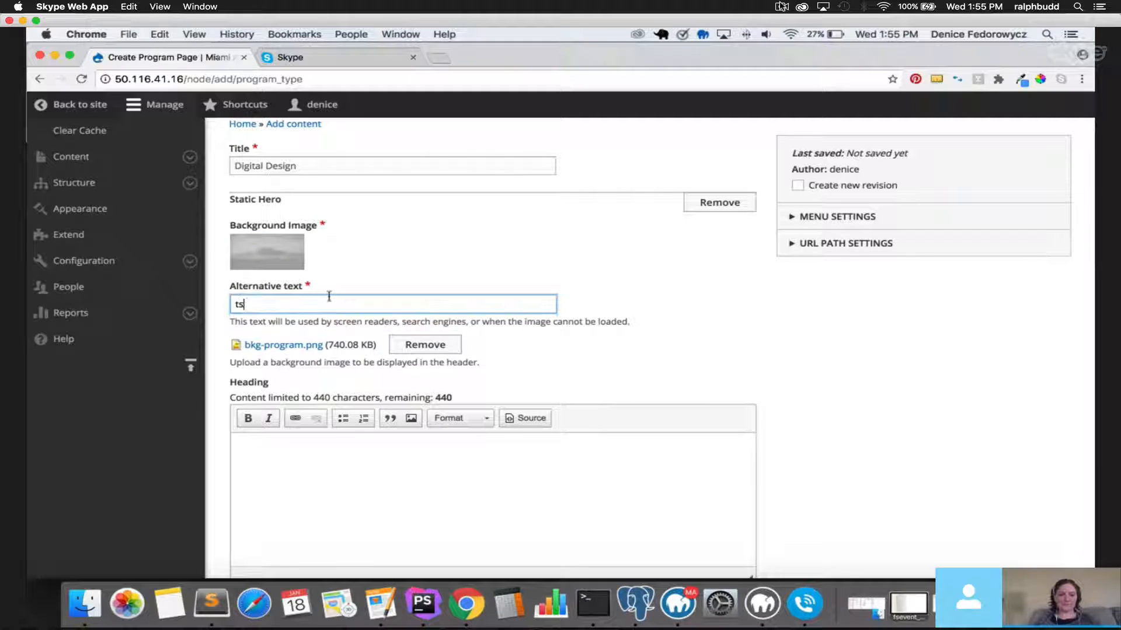
type("t")
left_click(368, 489)
left_click_drag(248, 310, 215, 306)
type("test")
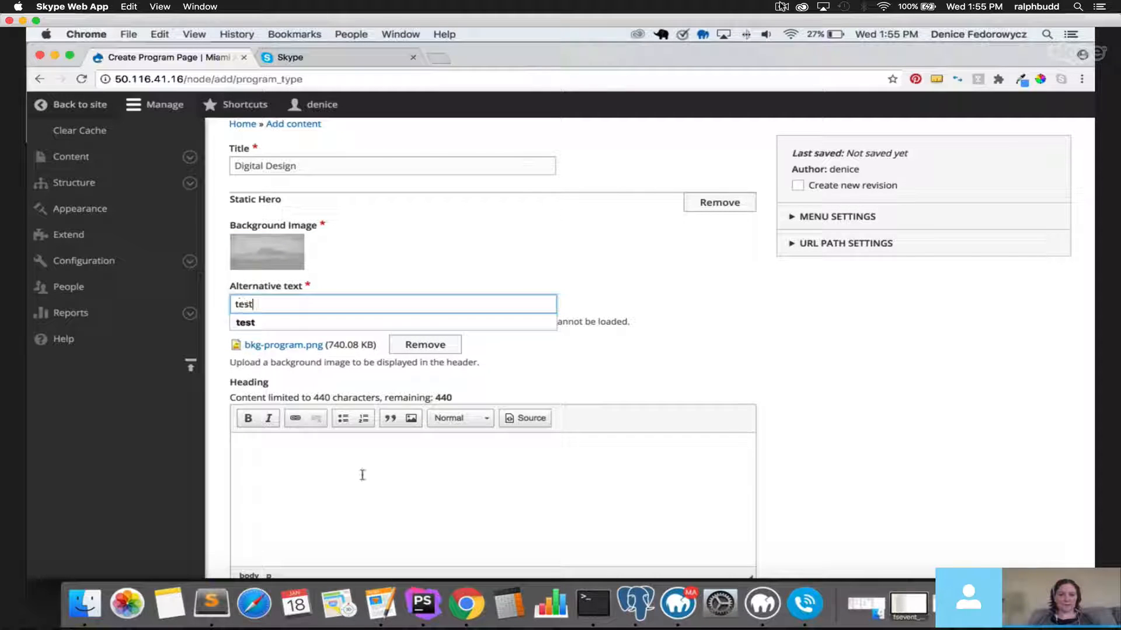
left_click(363, 475)
type("Heading ")
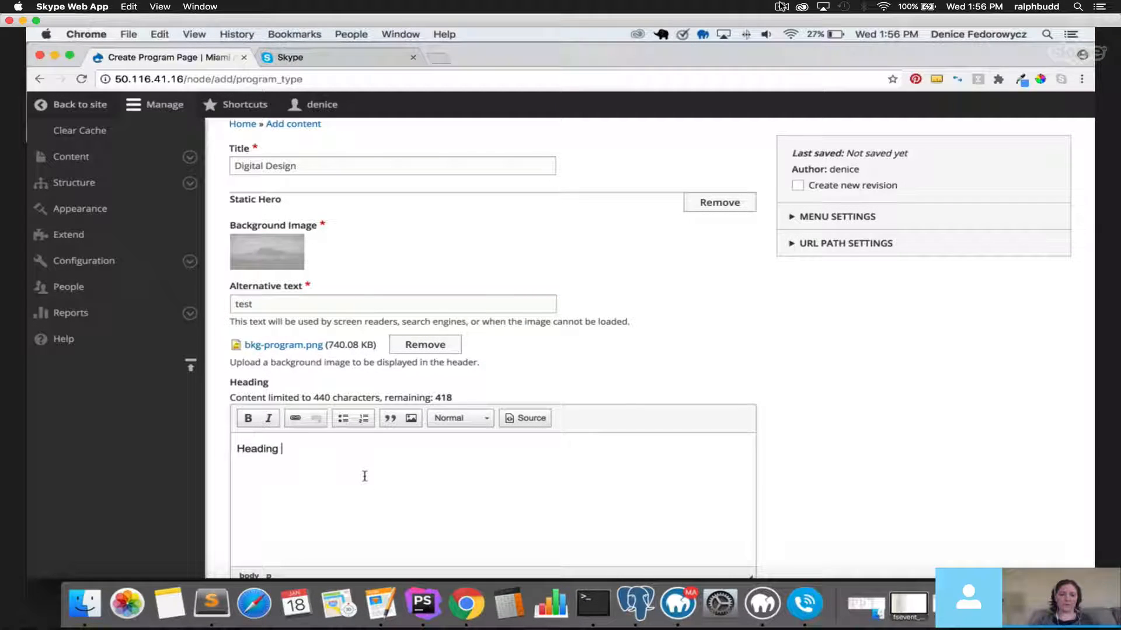
type("for Background")
Fill the sub-heading 'Subheading for Digital Design' and the Text field with 'Text'.
scroll(373, 467, "down", 6)
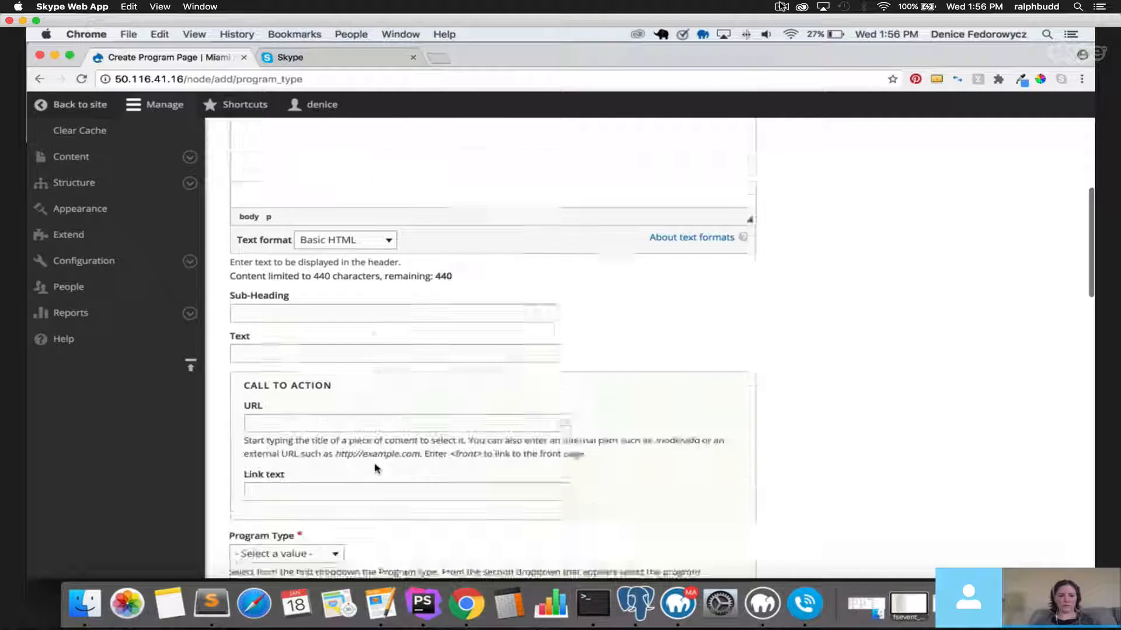
left_click(321, 258)
key("Tab")
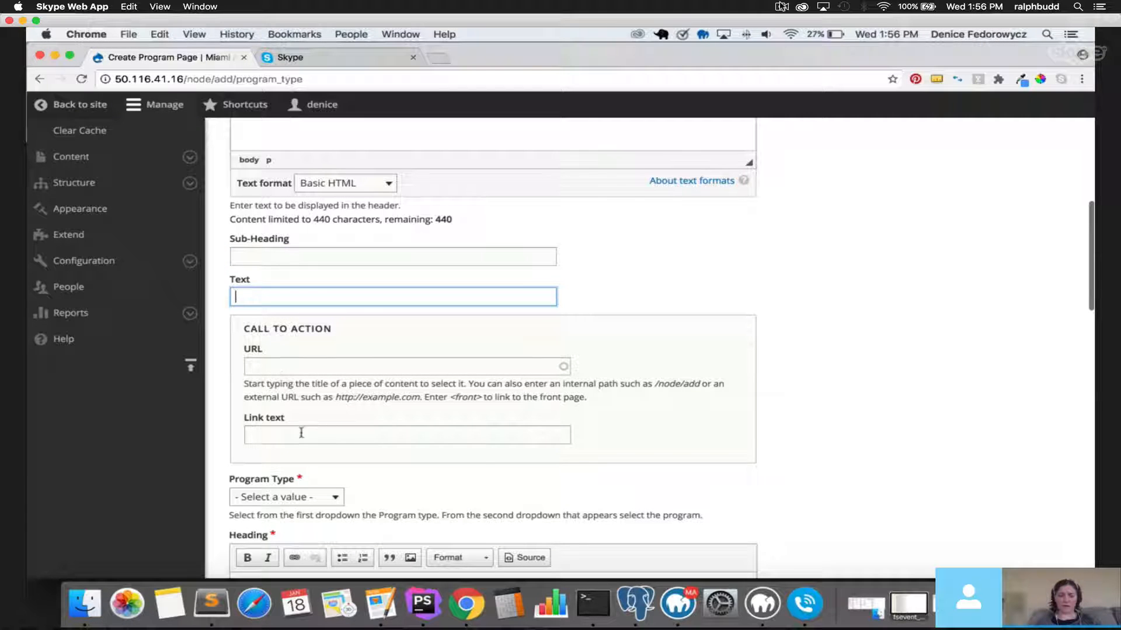
scroll(299, 410, "up", 4)
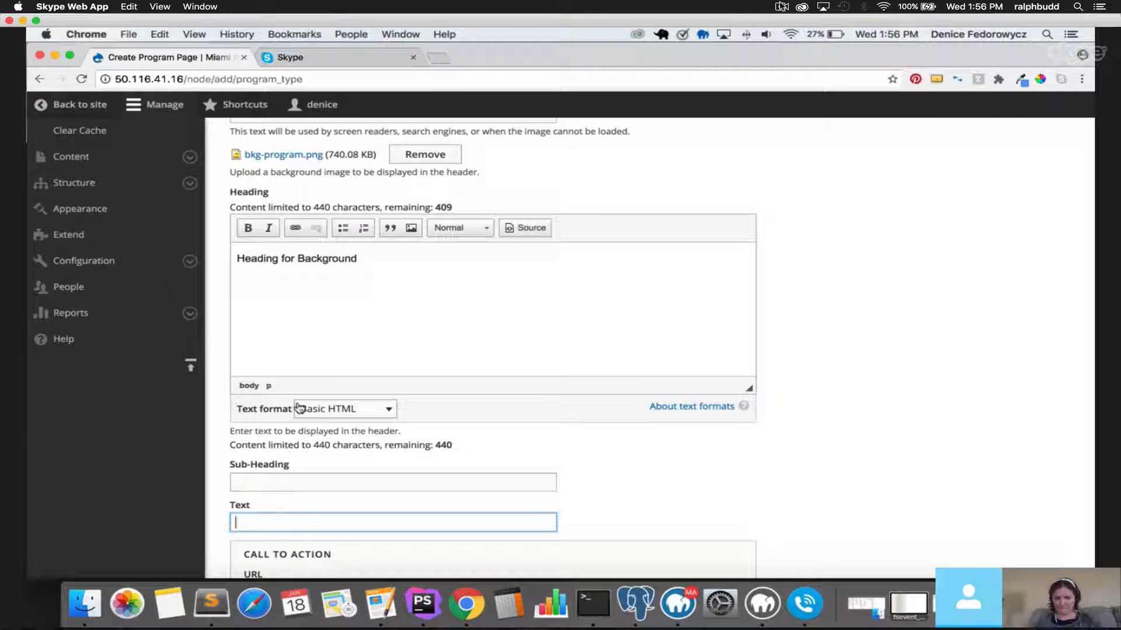
left_click(281, 475)
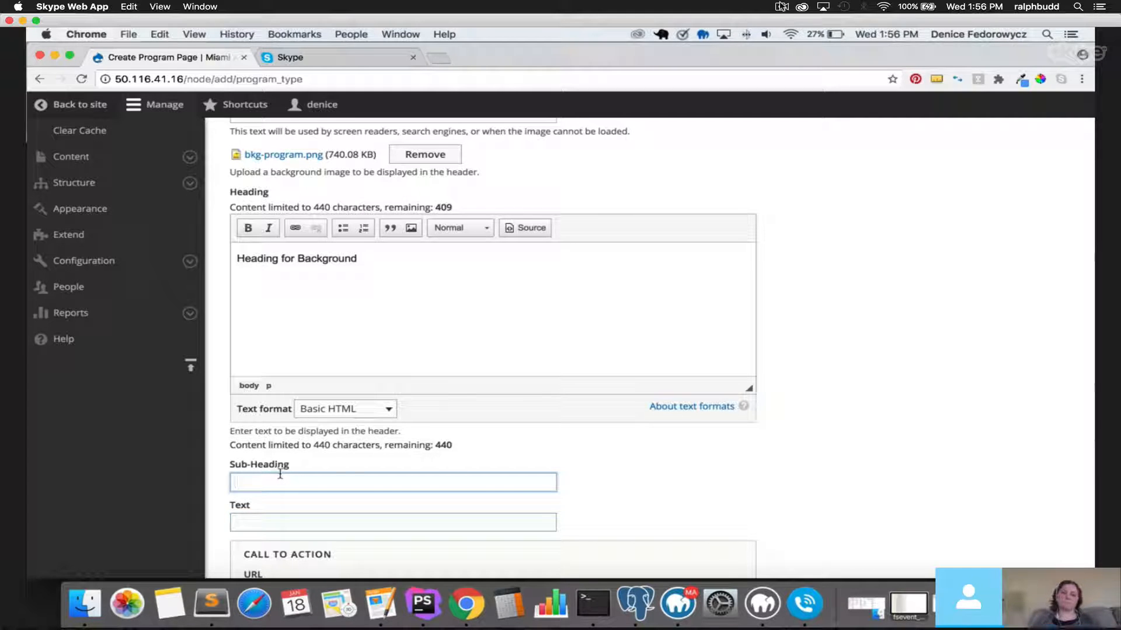
type("Subheading for Di")
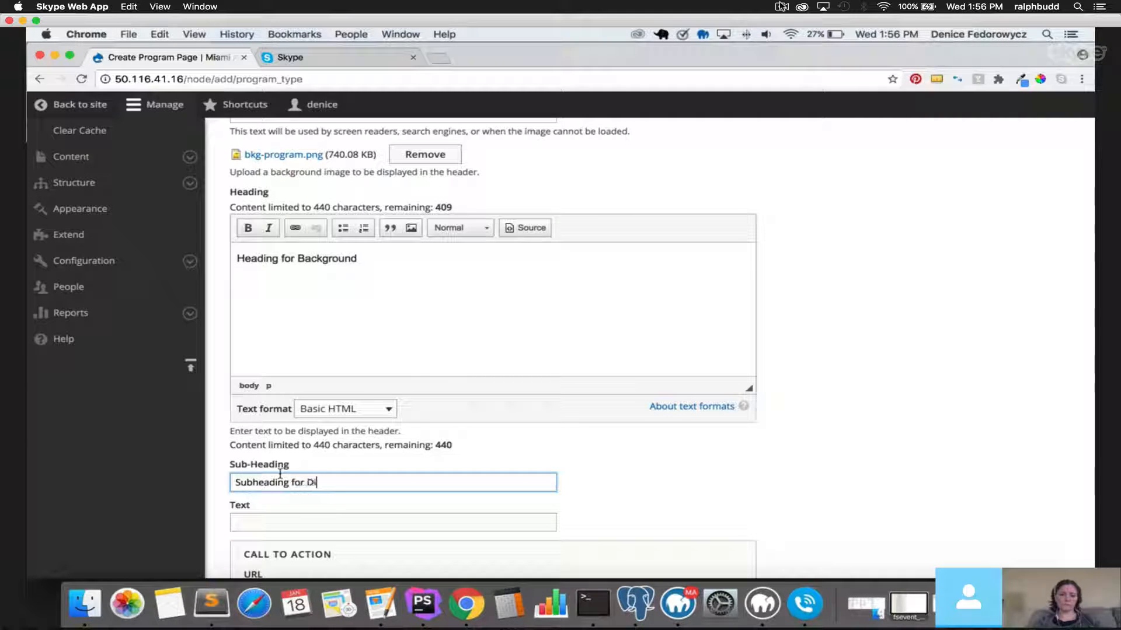
type("gita")
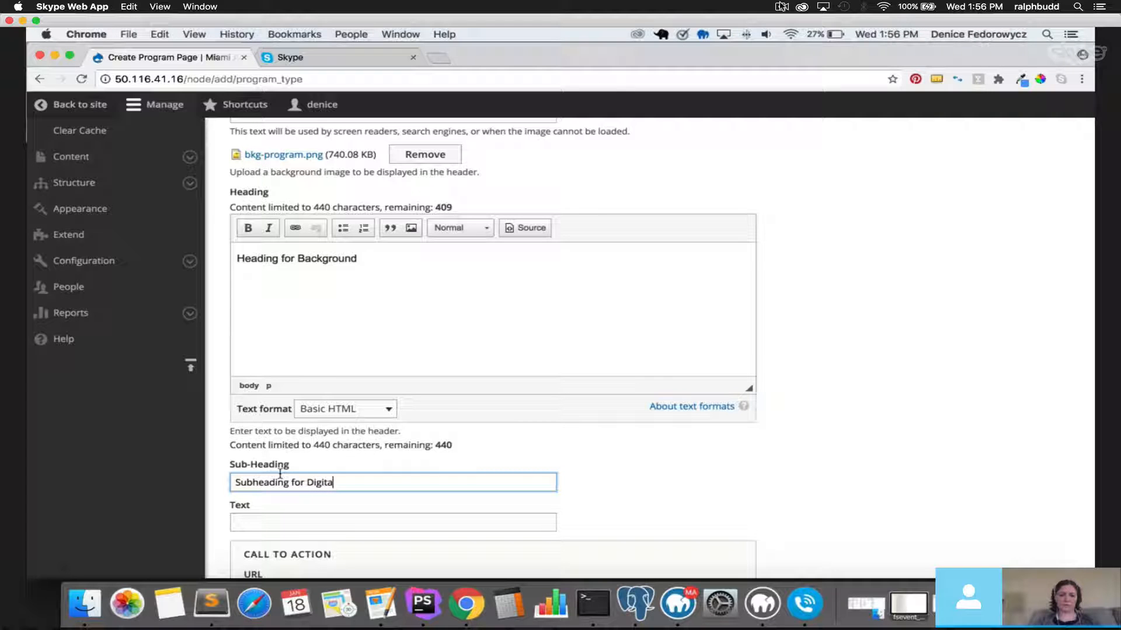
type("l Design")
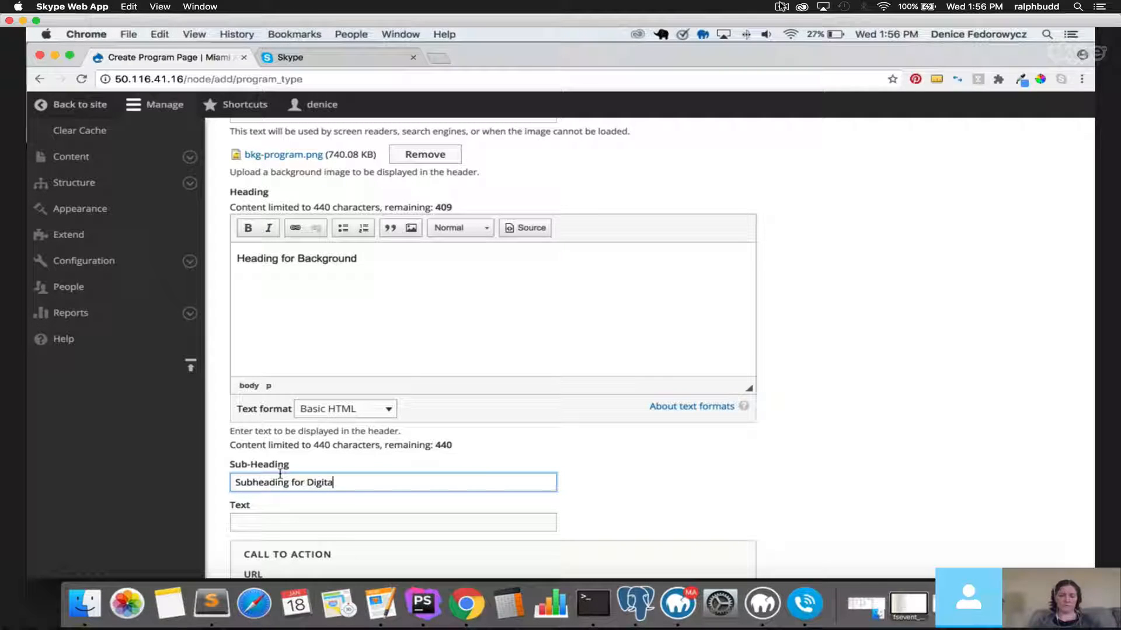
key("Tab")
type("Te")
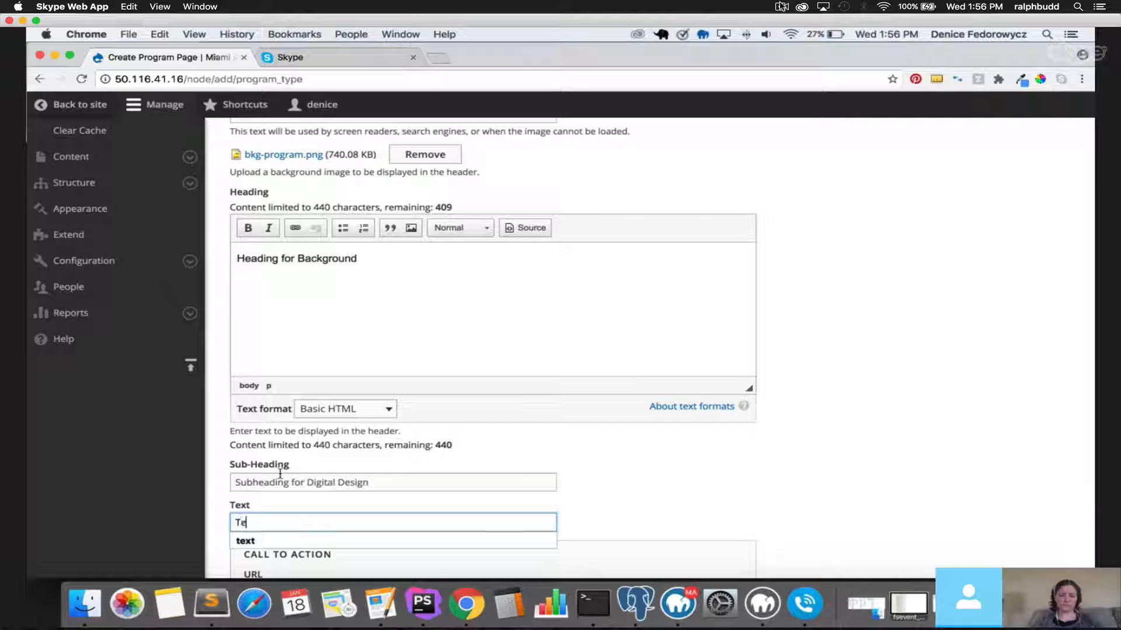
type("xt for This program")
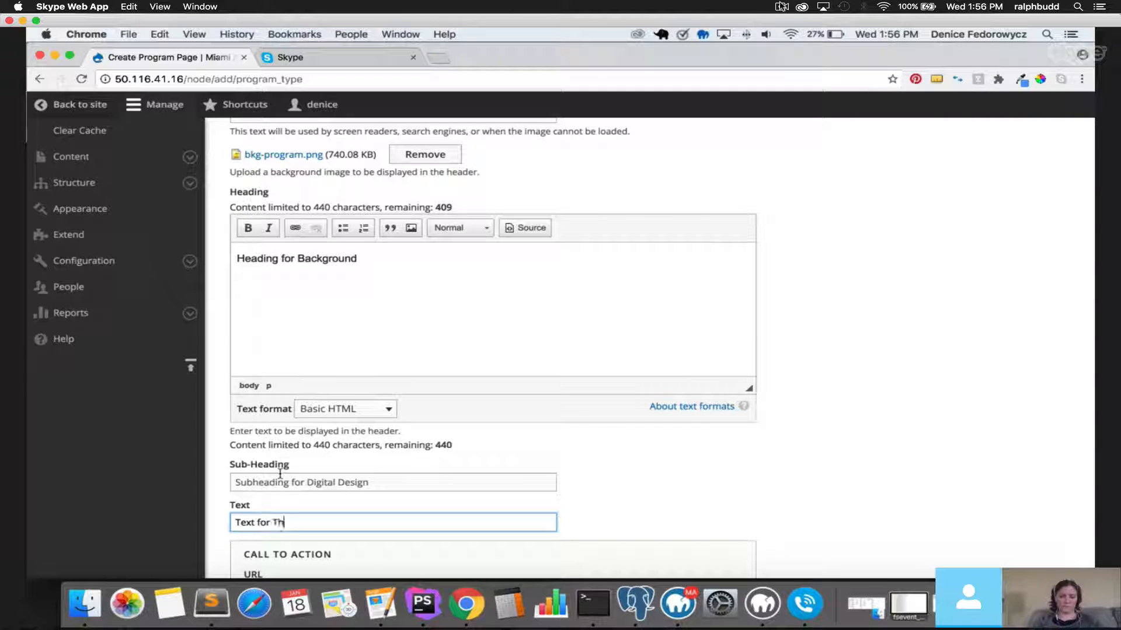
left_click(276, 522)
Link the call to action to the Account Planners article with link text 'Click Here'.
scroll(683, 455, "down", 5)
left_click(340, 449)
type("a")
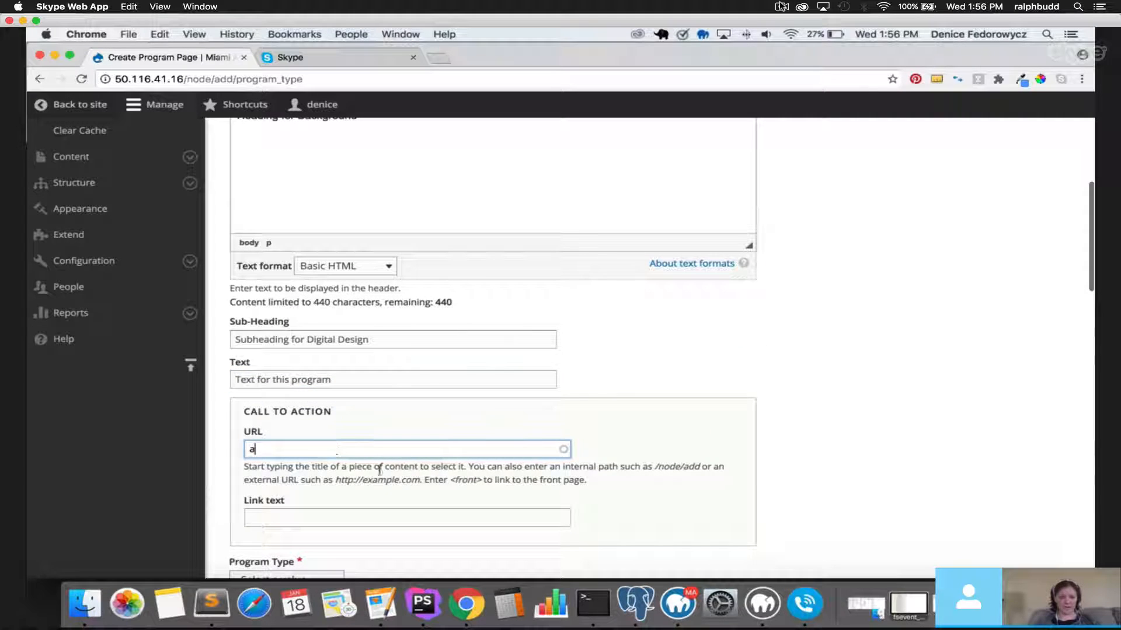
left_click(335, 535)
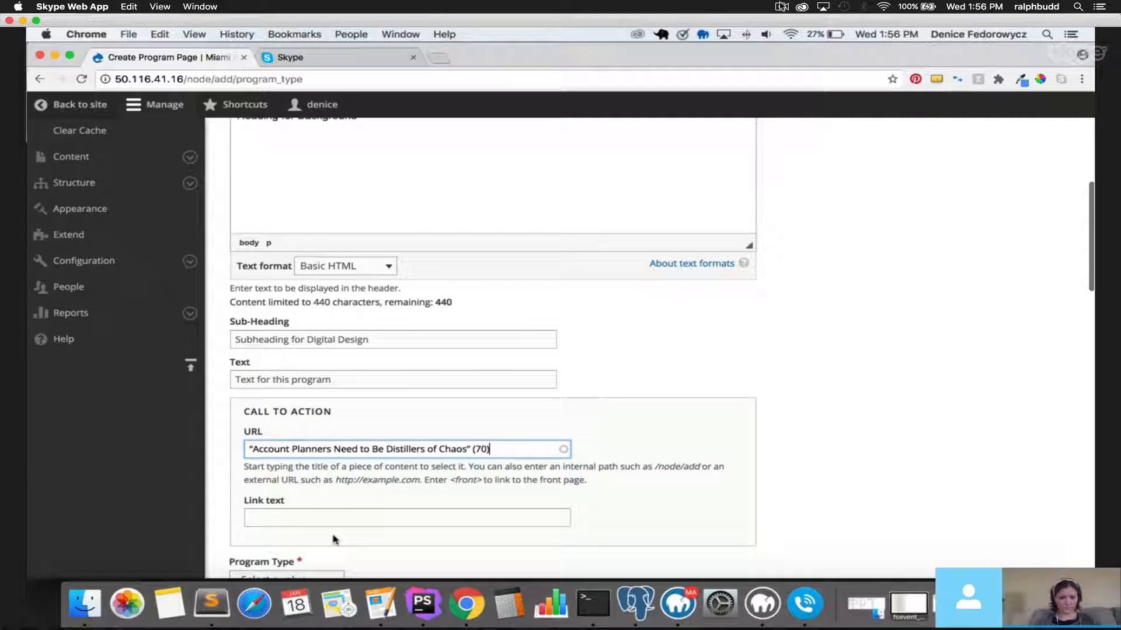
left_click(297, 519)
type("Click Here")
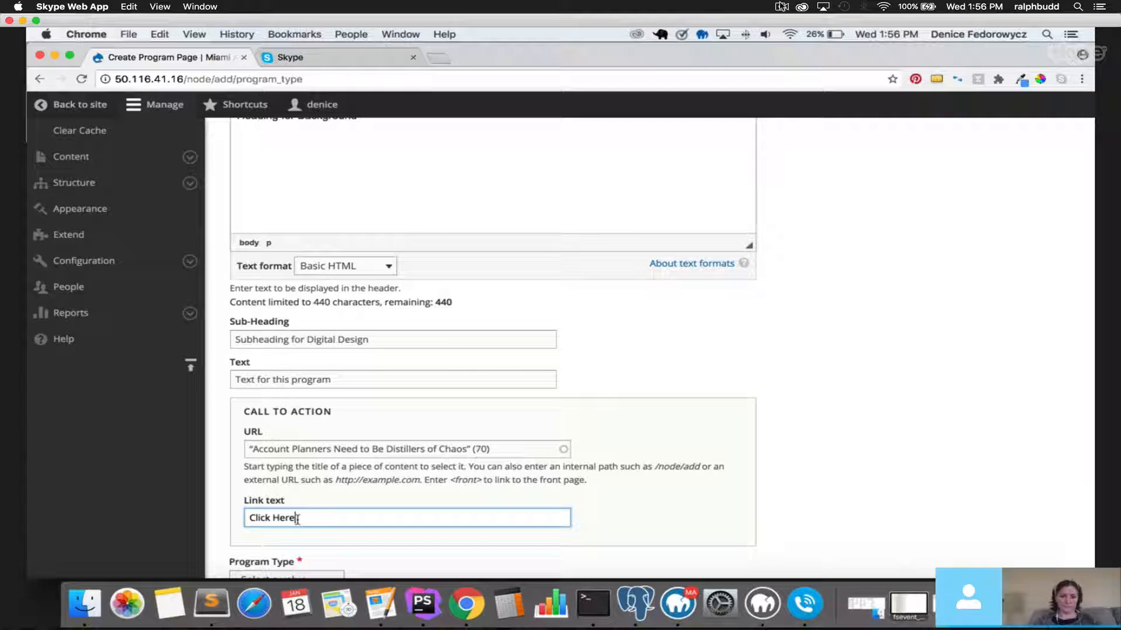
scroll(335, 472, "down", 5)
scroll(335, 473, "down", 3)
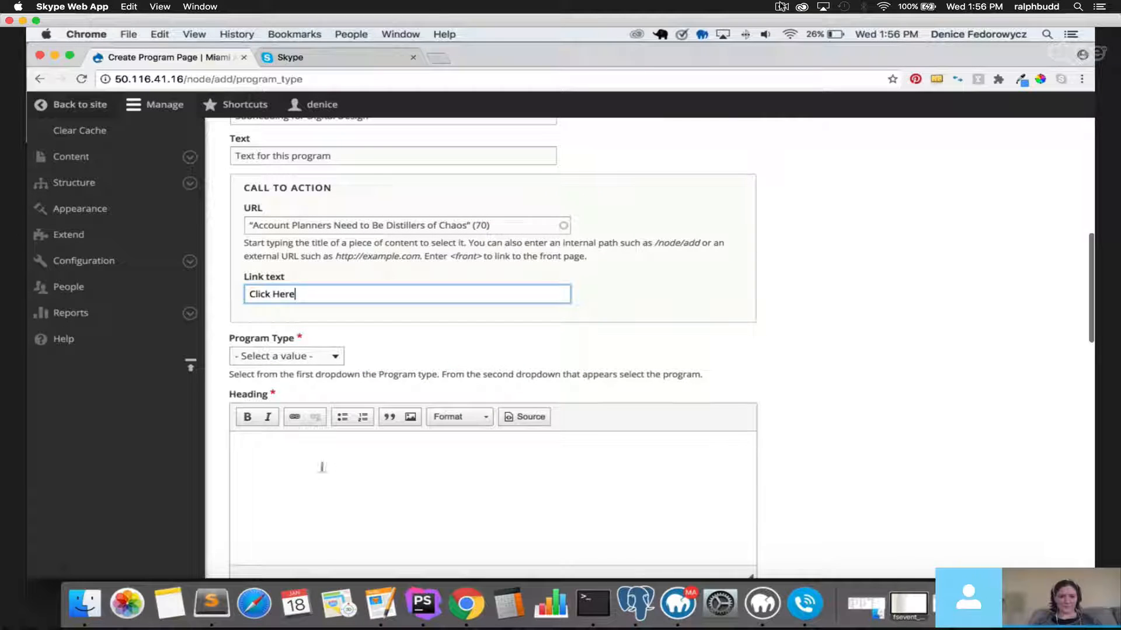
left_click(487, 330)
scroll(413, 313, "up", 12)
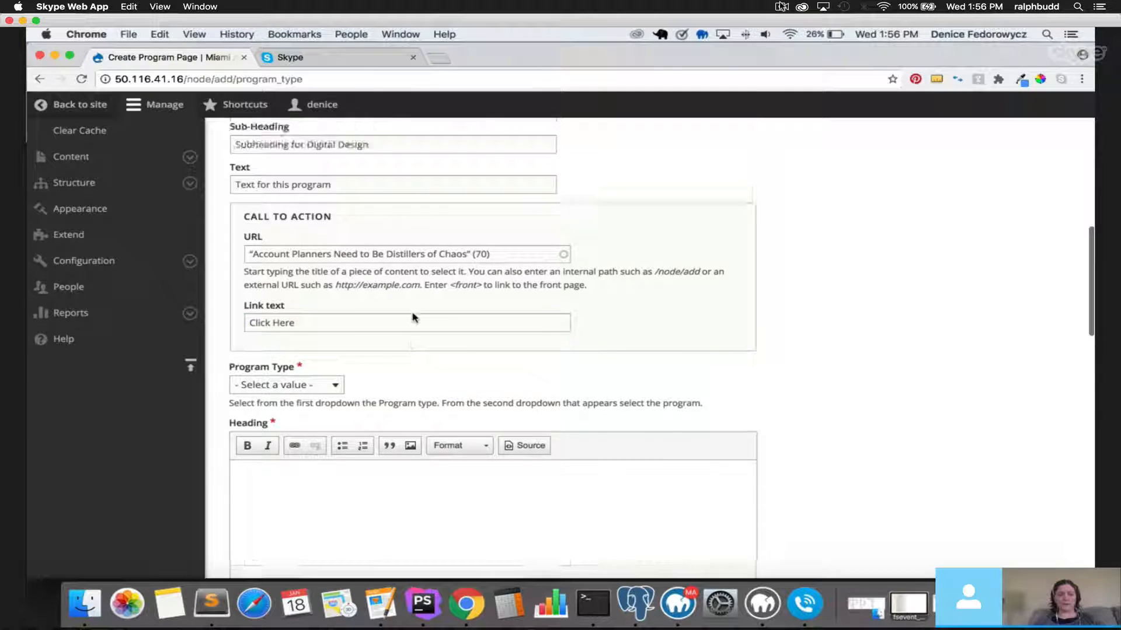
scroll(413, 315, "down", 9)
scroll(413, 320, "down", 2)
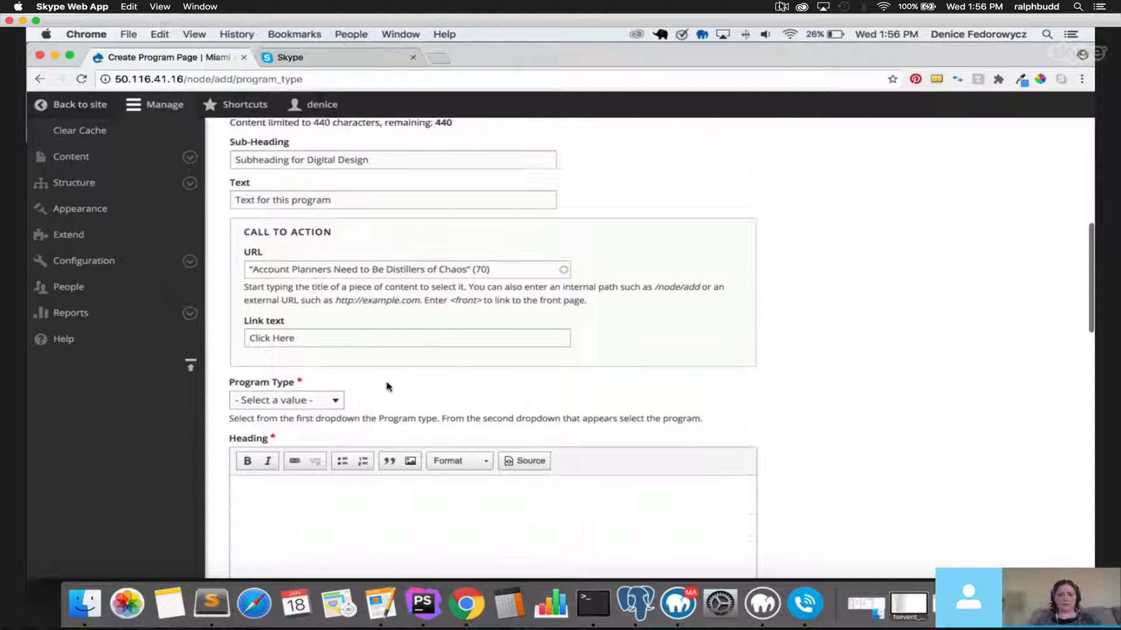
Set Program Type to Portfolio Programs with Digital Design as the program.
left_click(313, 401)
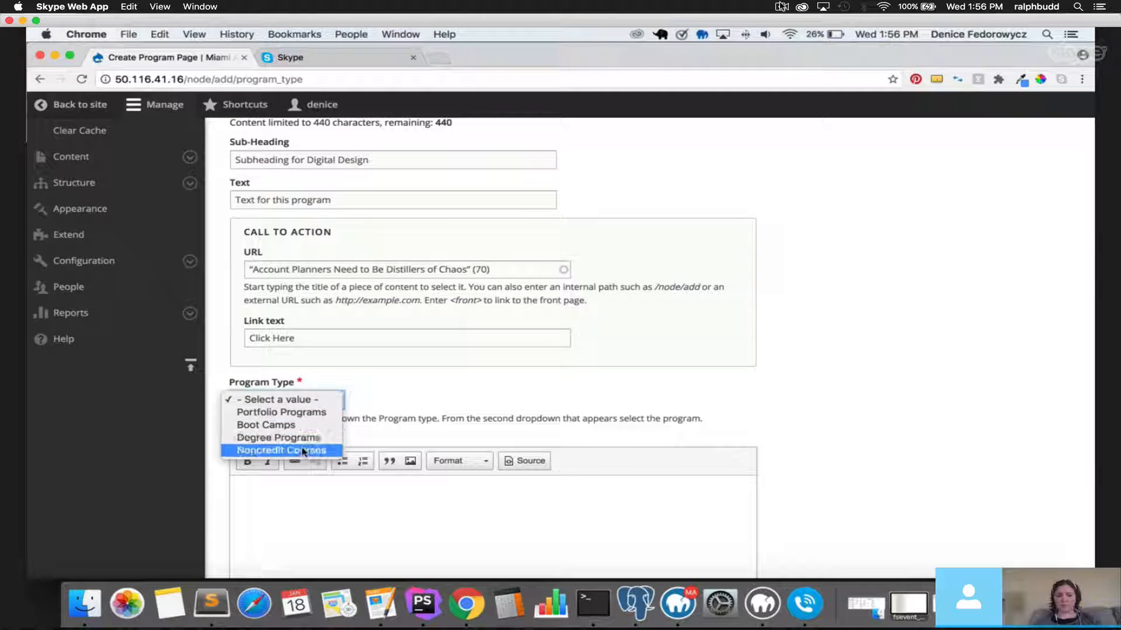
left_click(301, 413)
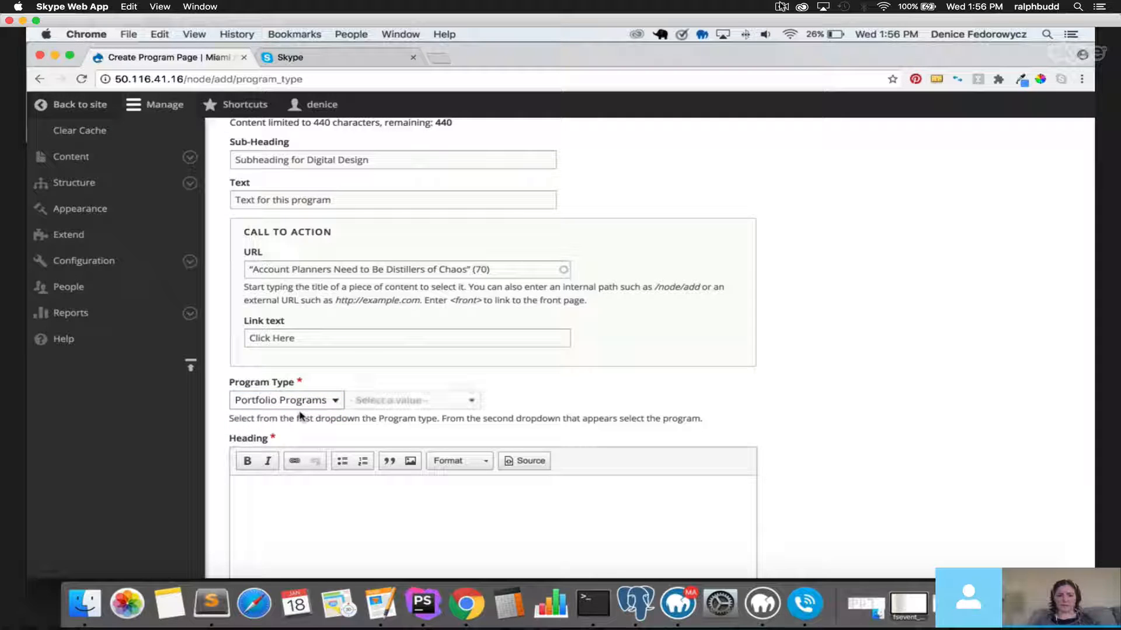
left_click(403, 407)
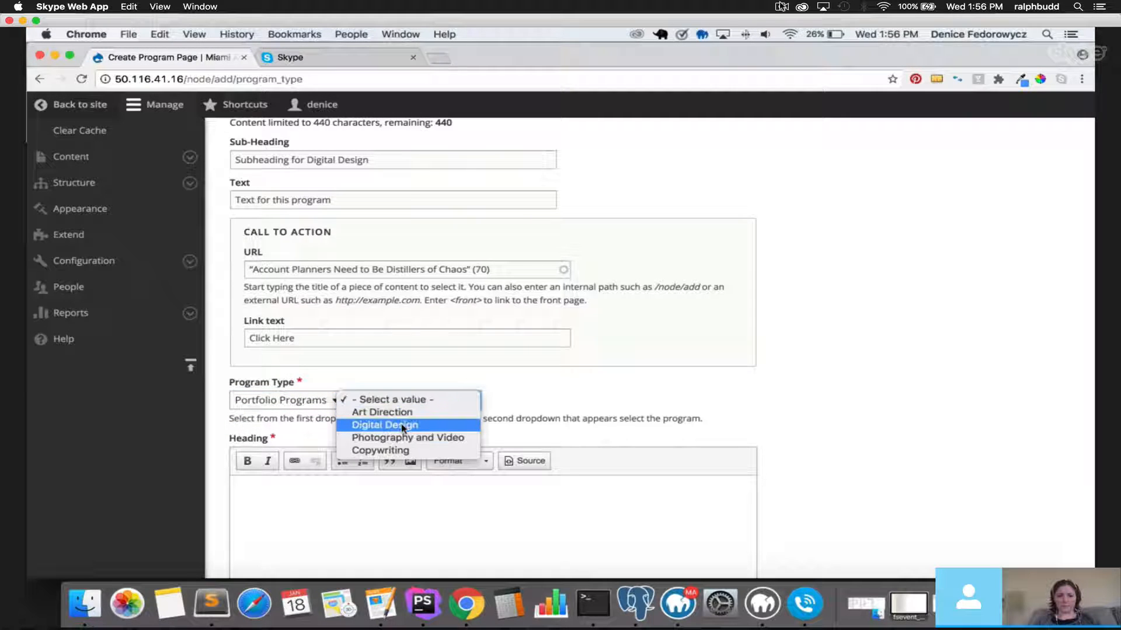
left_click(402, 429)
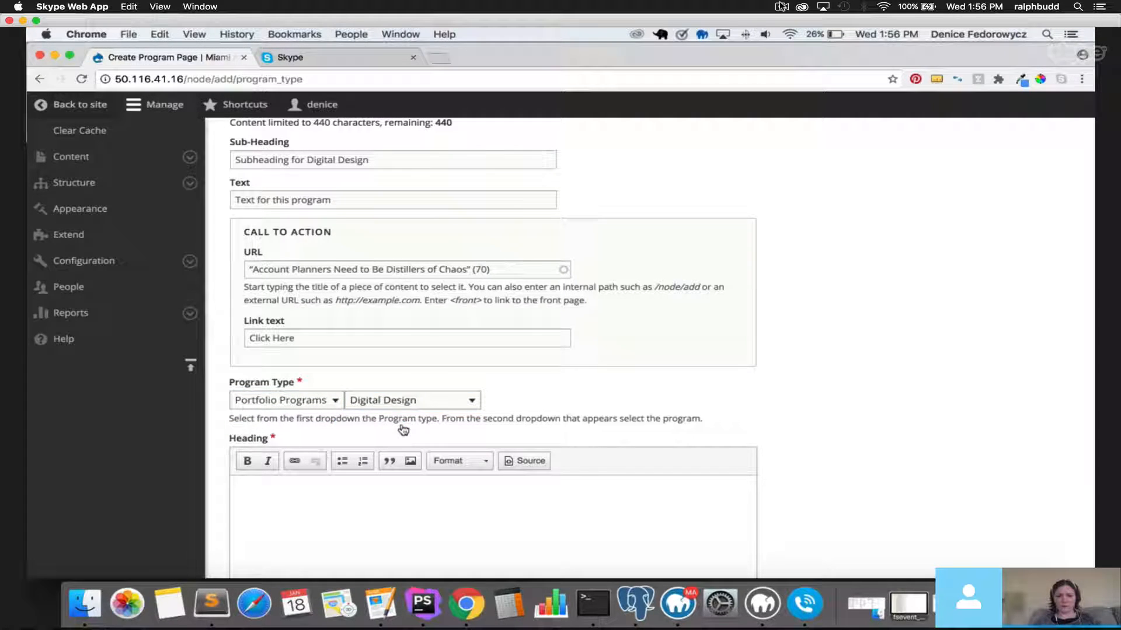
Check the Boot Camps program list, then reselect Portfolio Programs › Digital Design.
left_click(308, 407)
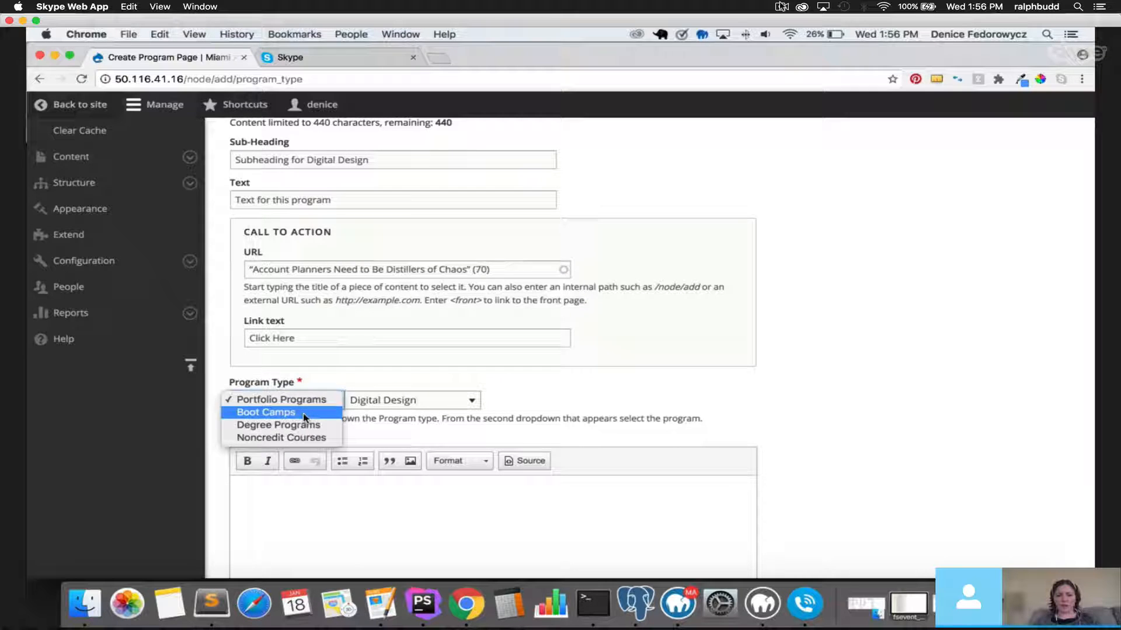
left_click(300, 412)
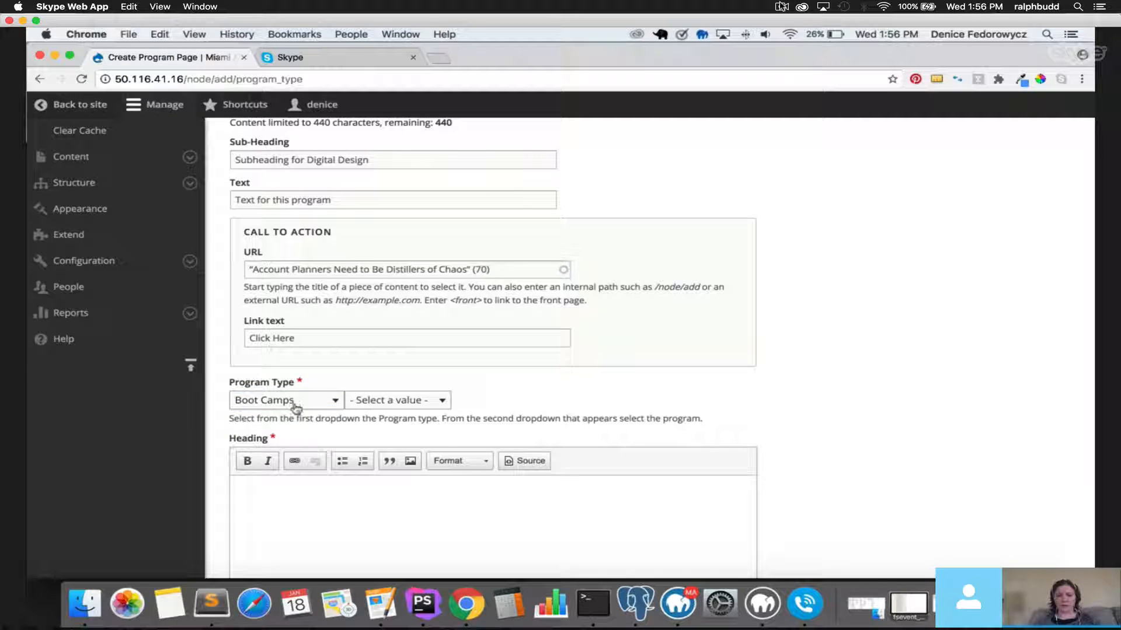
left_click(381, 400)
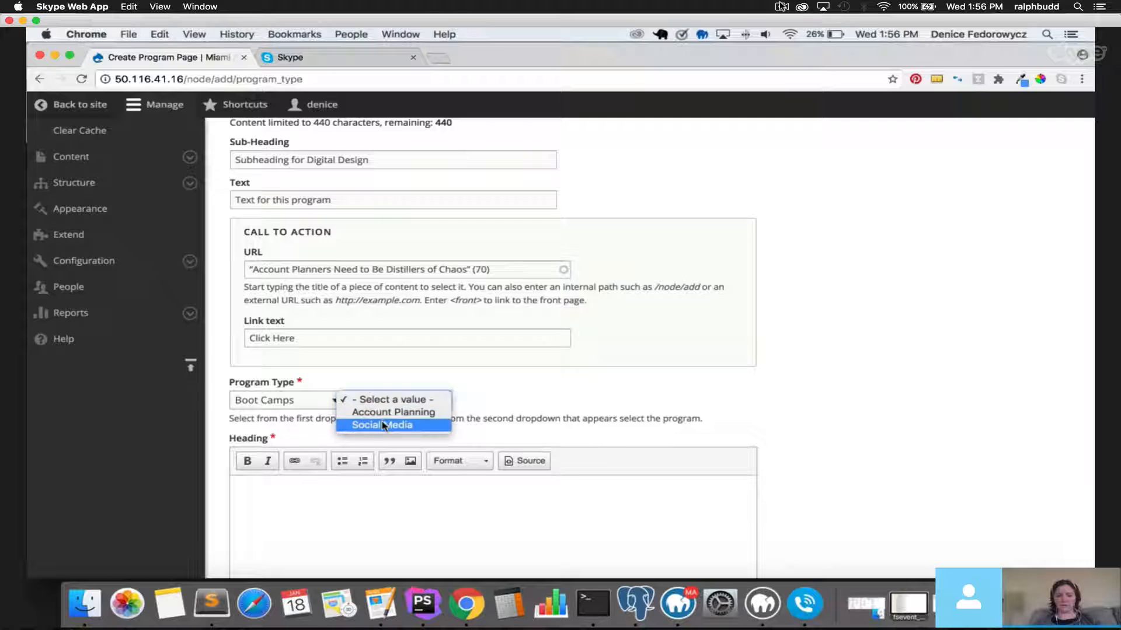
left_click(379, 413)
left_click(295, 404)
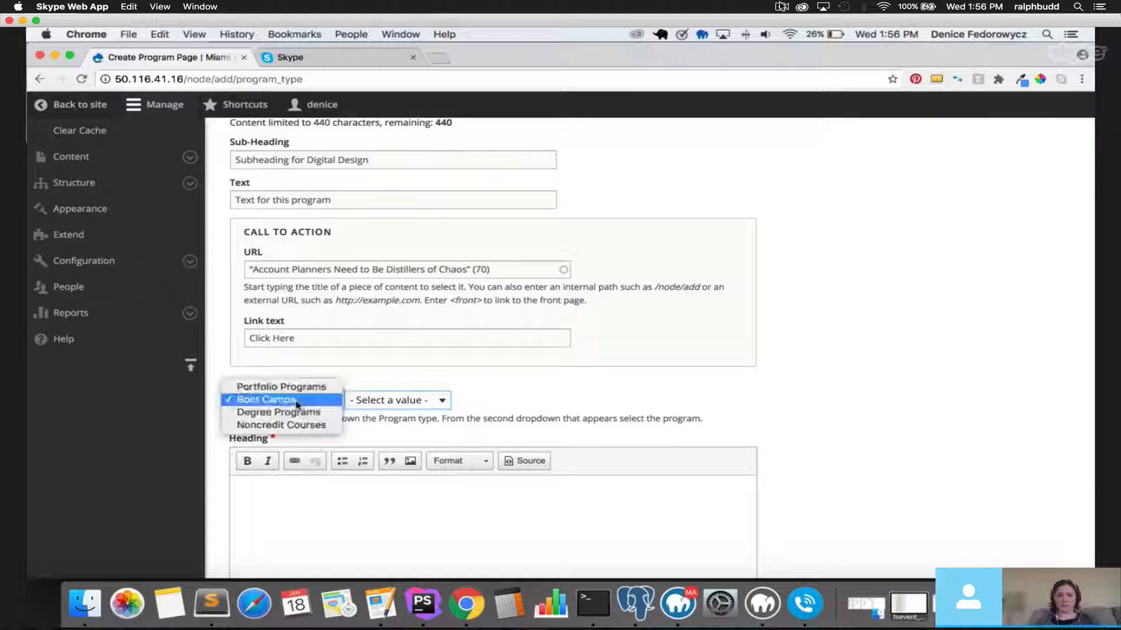
left_click(300, 386)
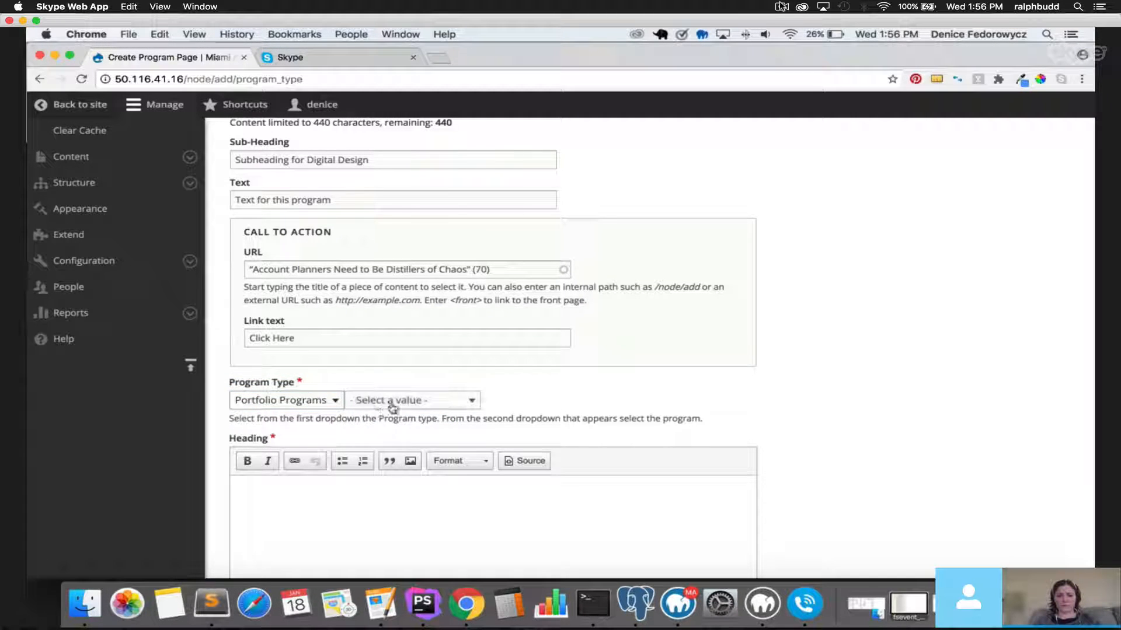
left_click(388, 400)
left_click(387, 426)
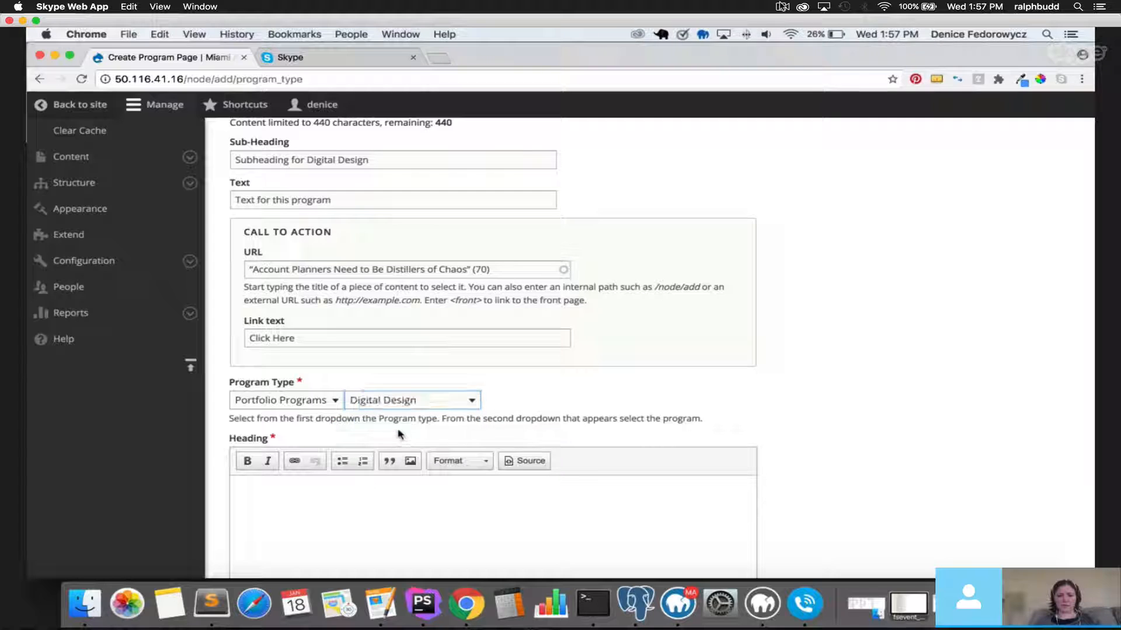
left_click(367, 490)
scroll(261, 351, "down", 4)
Type 'Welcome to Digital Design' into the program Heading, correcting the misspelling.
scroll(261, 293, "up", 1)
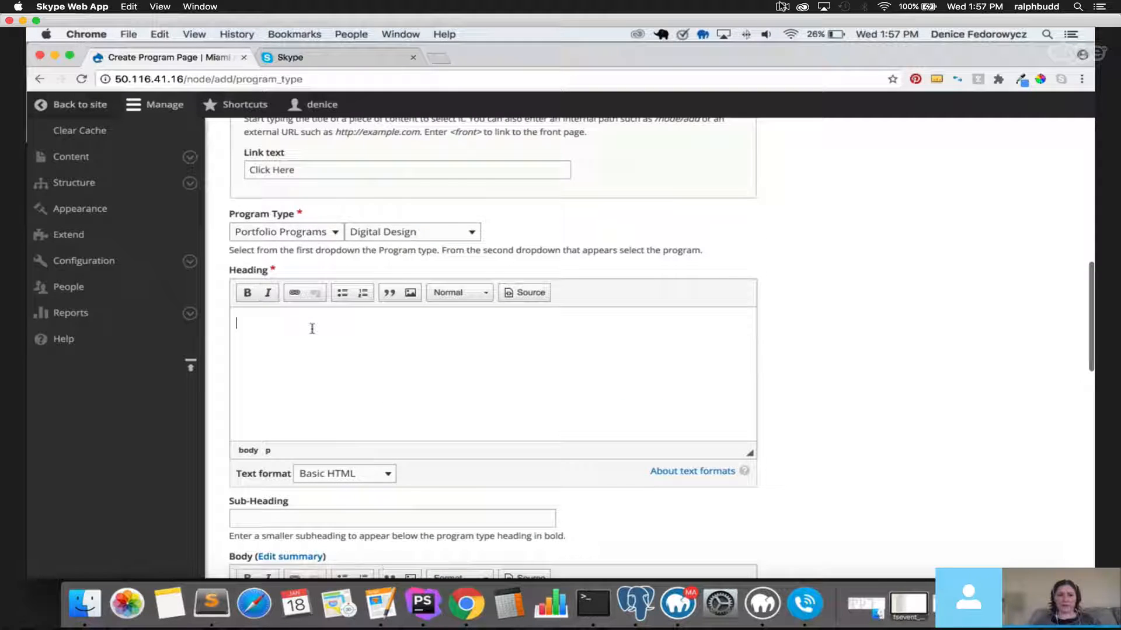
type("Wielcoem")
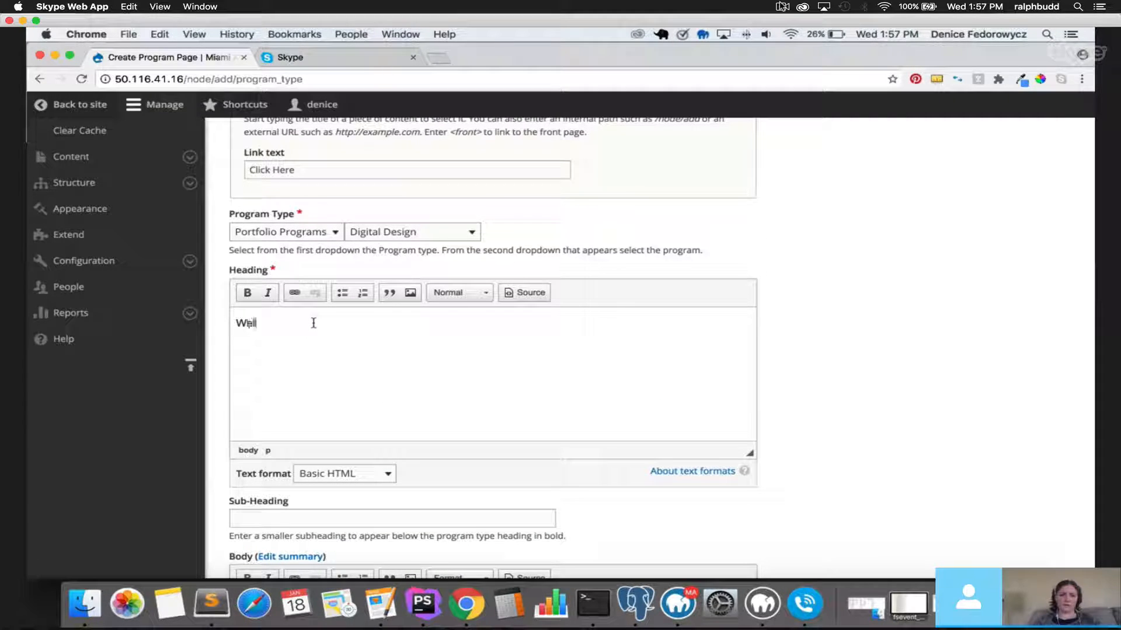
key("BackSpace")
key("BackSpace")
type("me ")
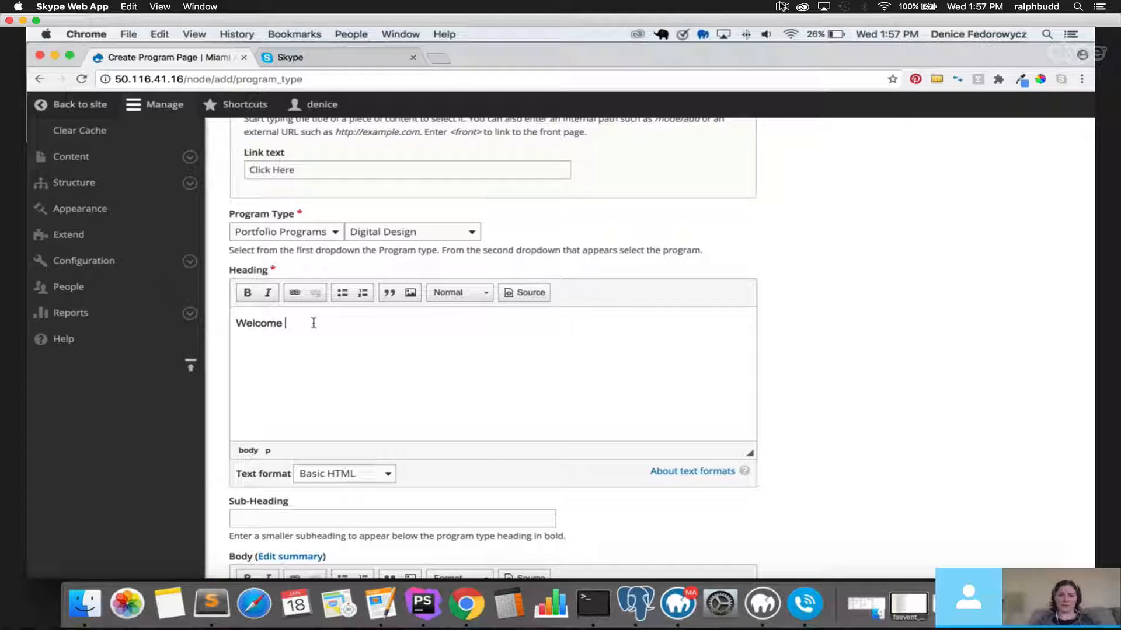
type("to Digi")
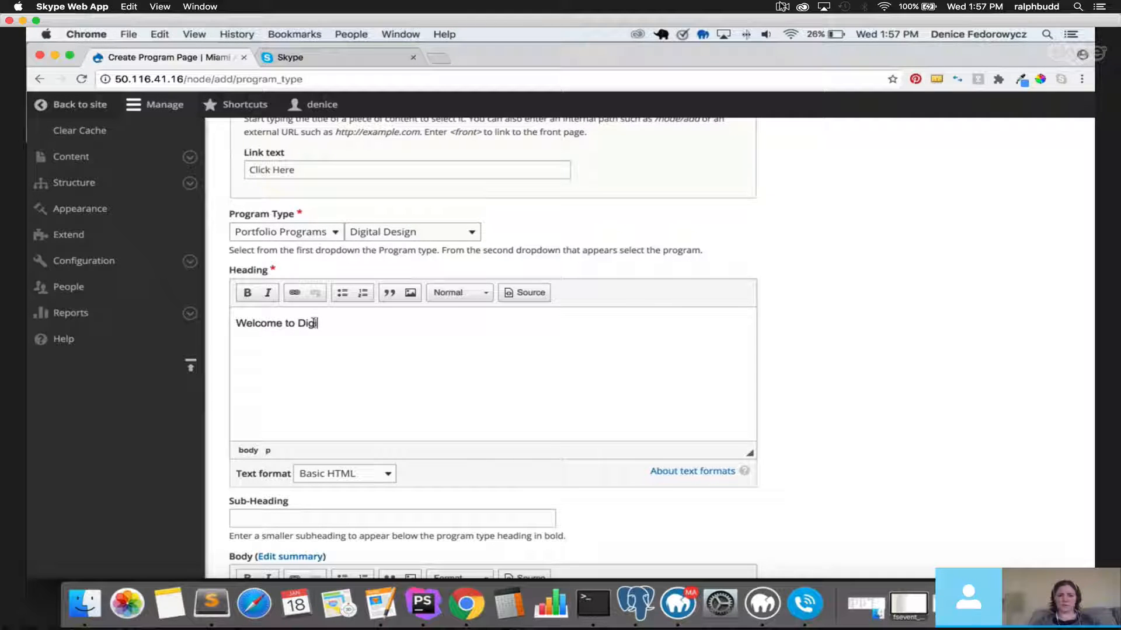
type("tal Design")
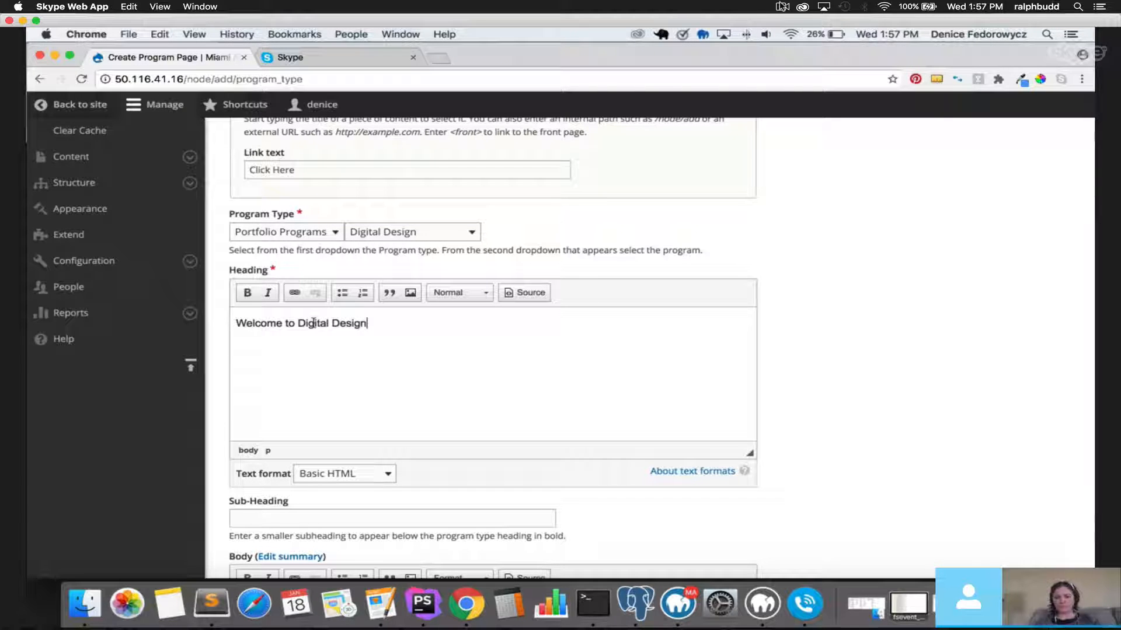
left_click_drag(375, 323, 225, 320)
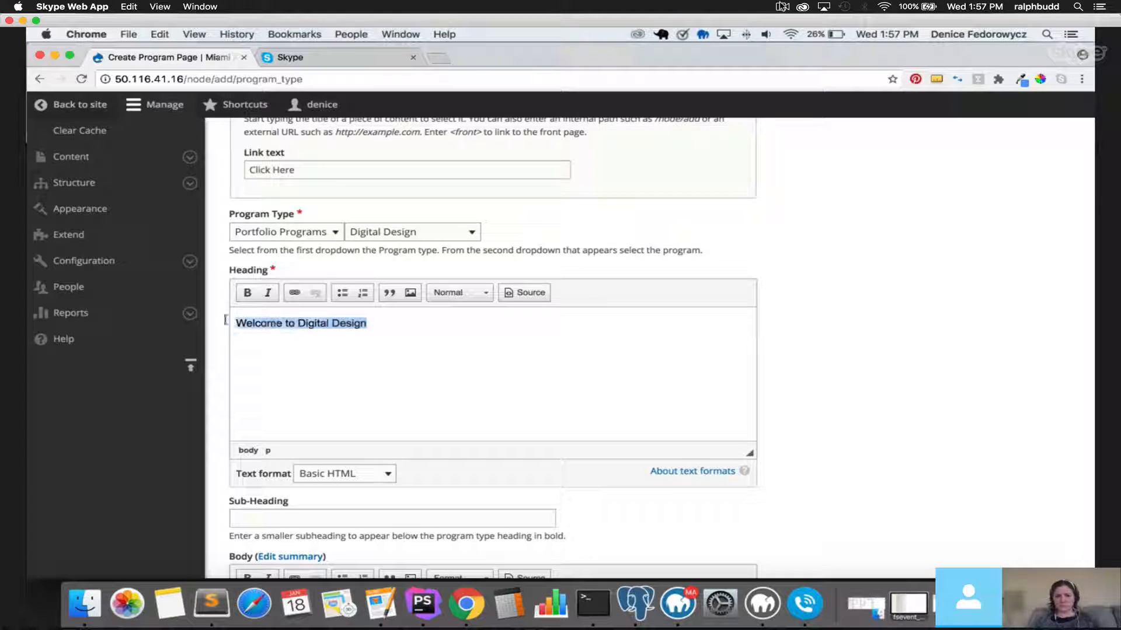
left_click(255, 322)
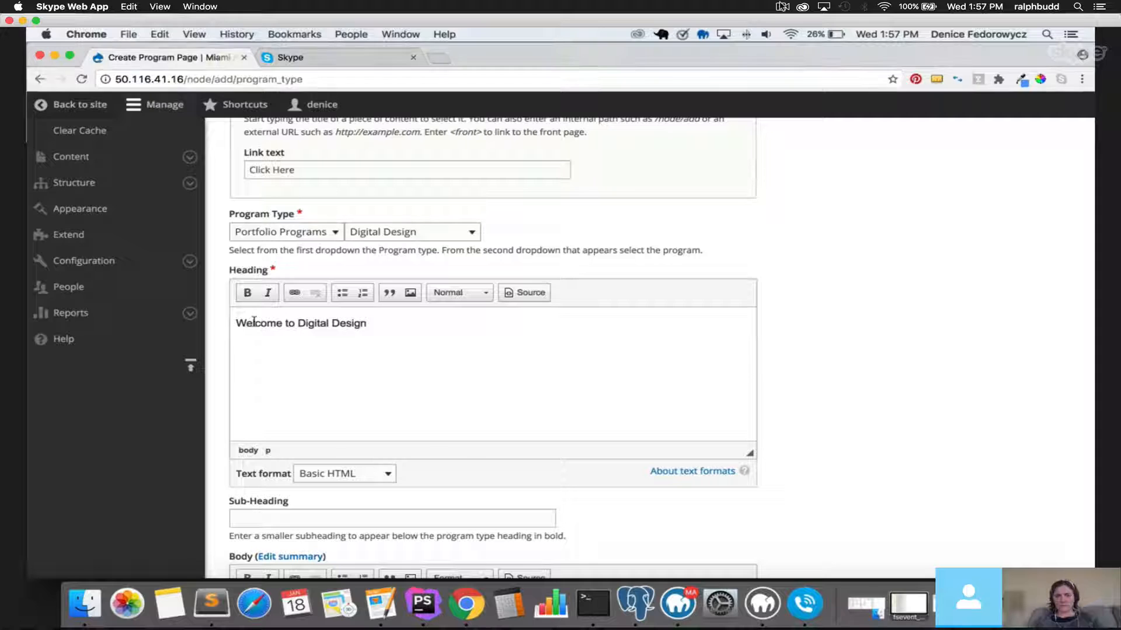
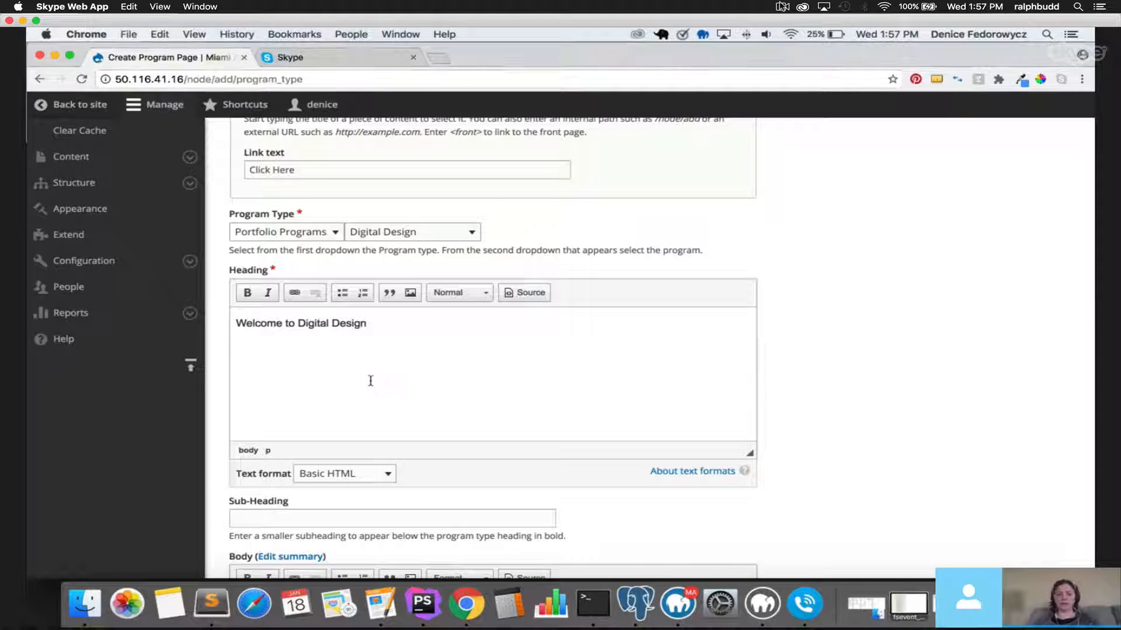
Enter 'This is a subheading' as the page Sub-Heading.
scroll(368, 385, "down", 3)
left_click(311, 409)
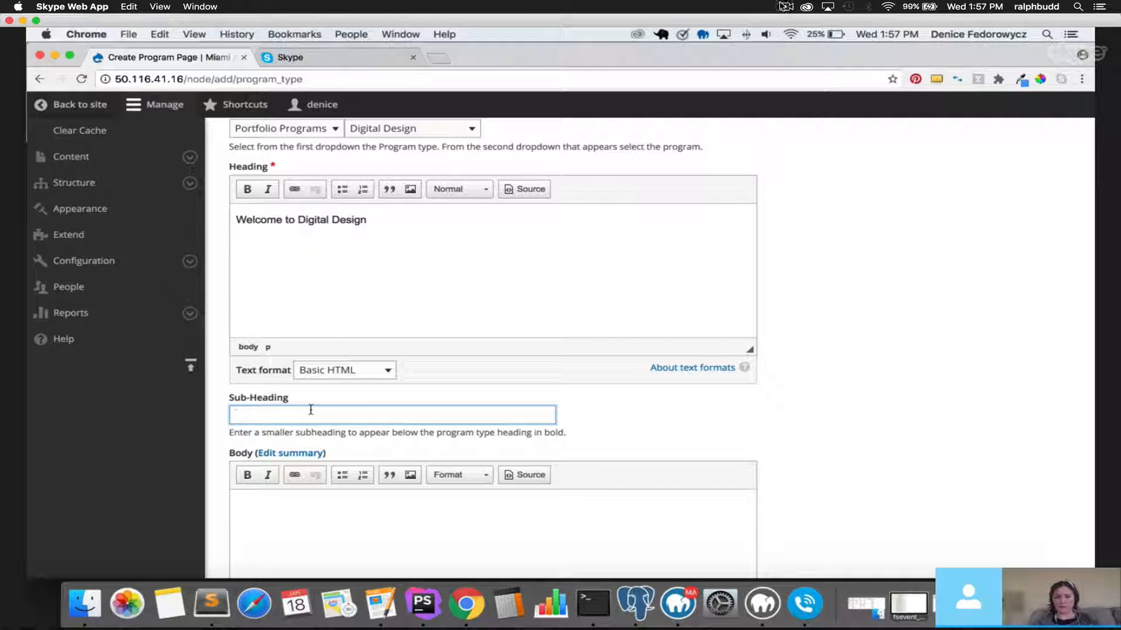
type("this")
key("BackSpace")
key("BackSpace")
key("BackSpace")
key("BackSpace")
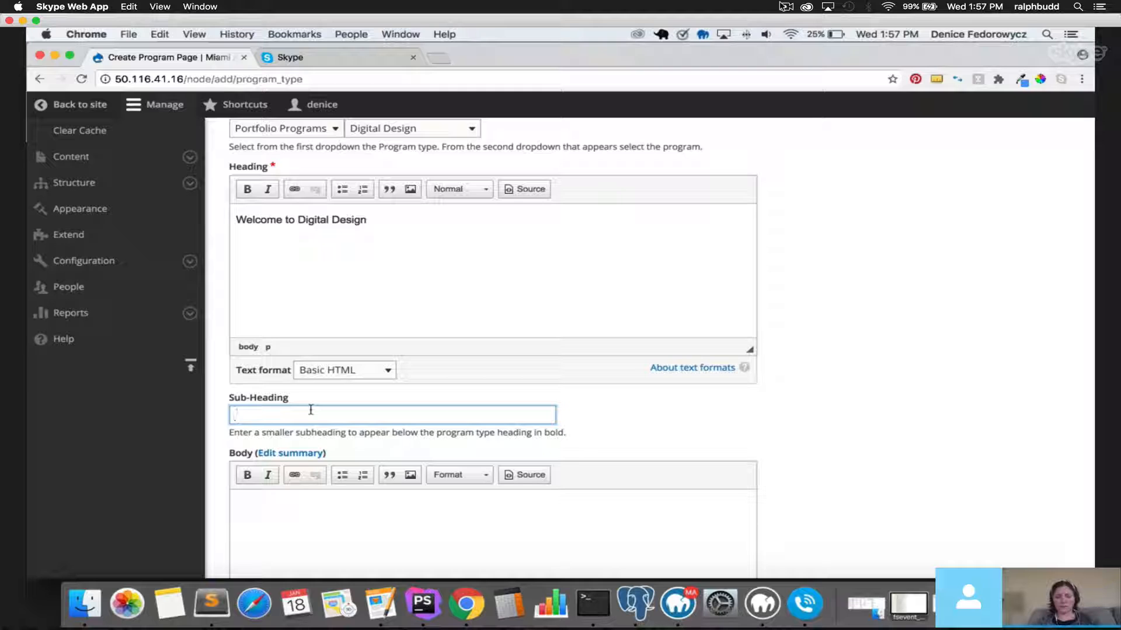
type("This is")
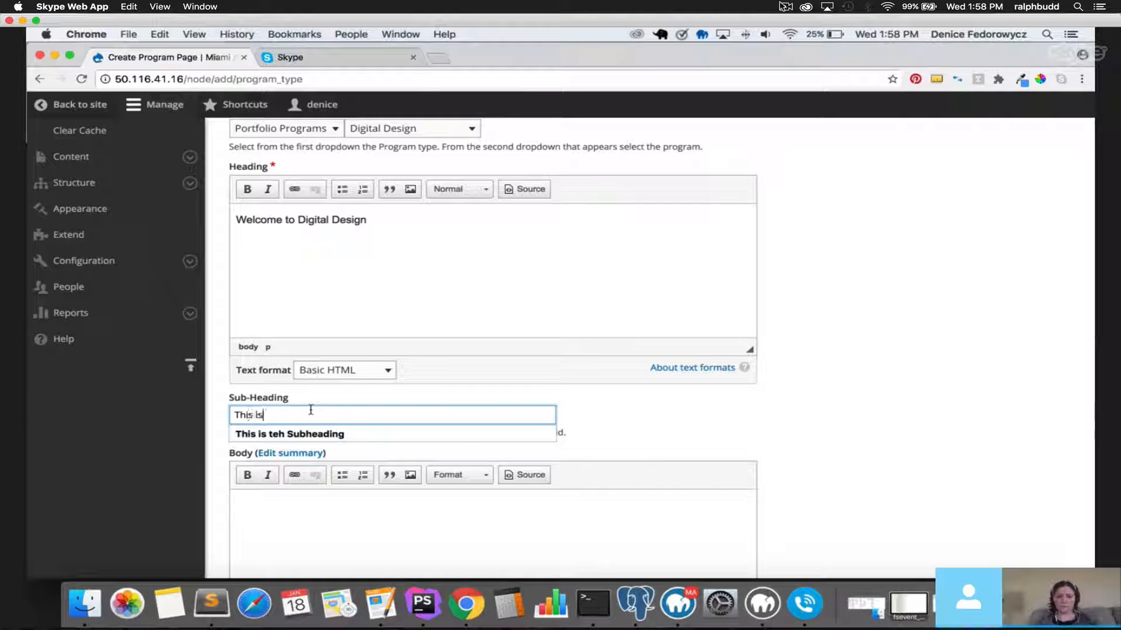
type(" a subheading")
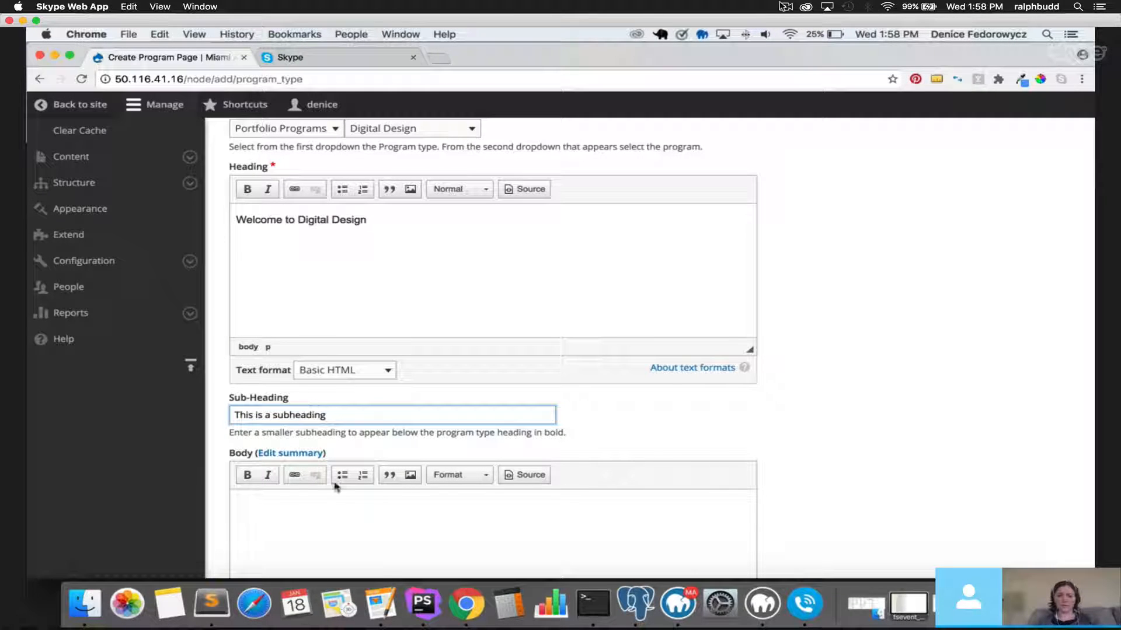
Type 'This is your body text.' into the Body editor.
left_click(348, 516)
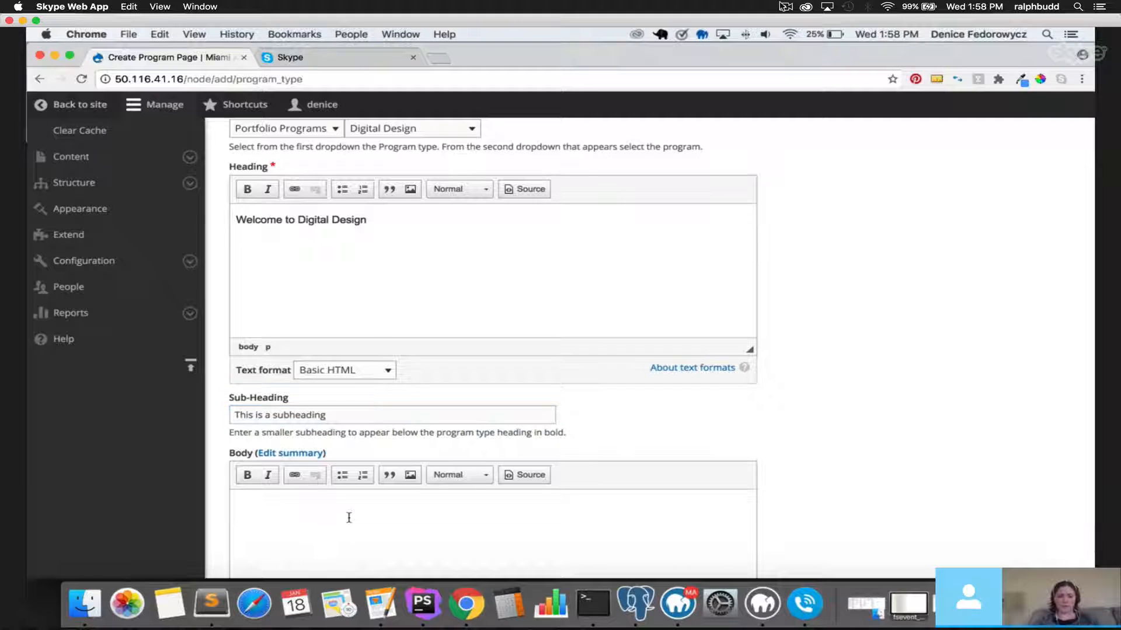
type("This is your")
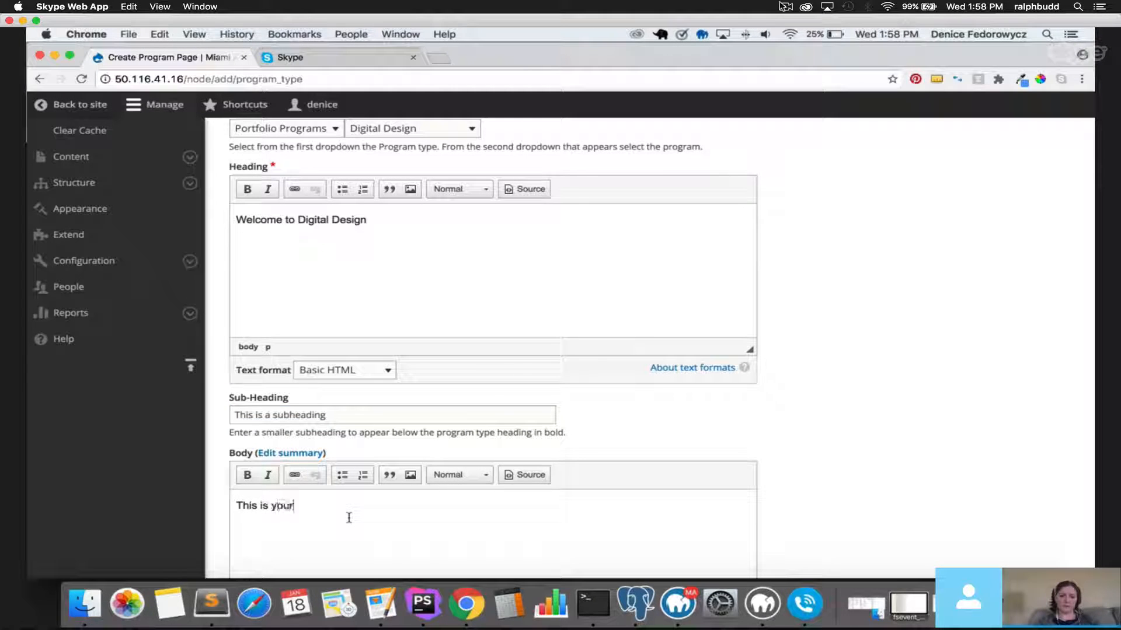
type(" body text.")
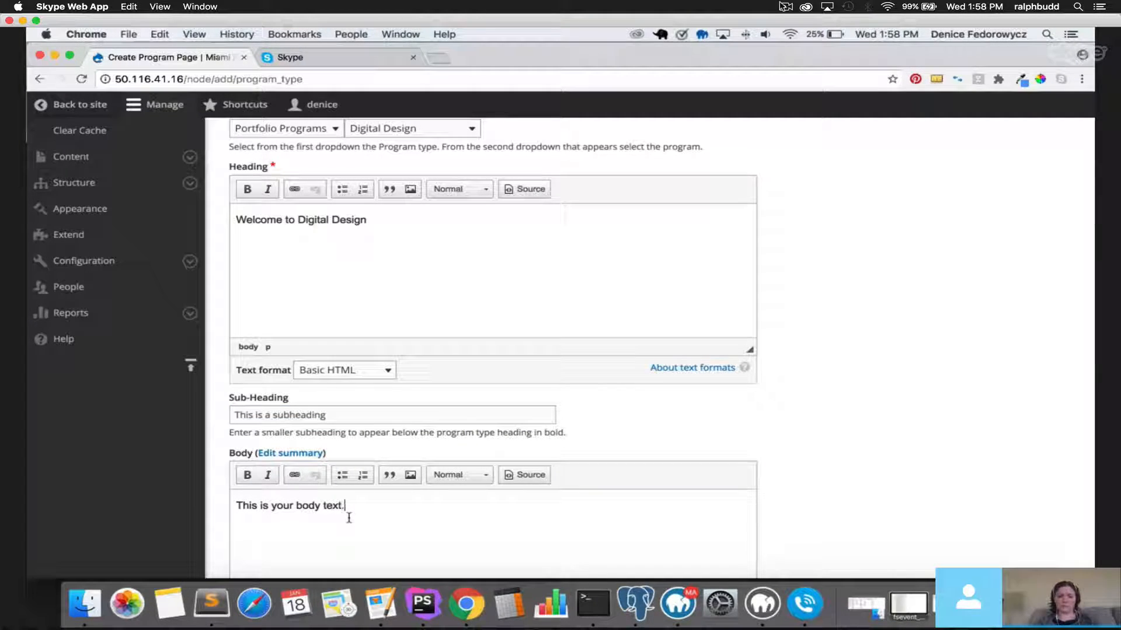
scroll(291, 479, "down", 3)
left_click_drag(345, 346, 236, 344)
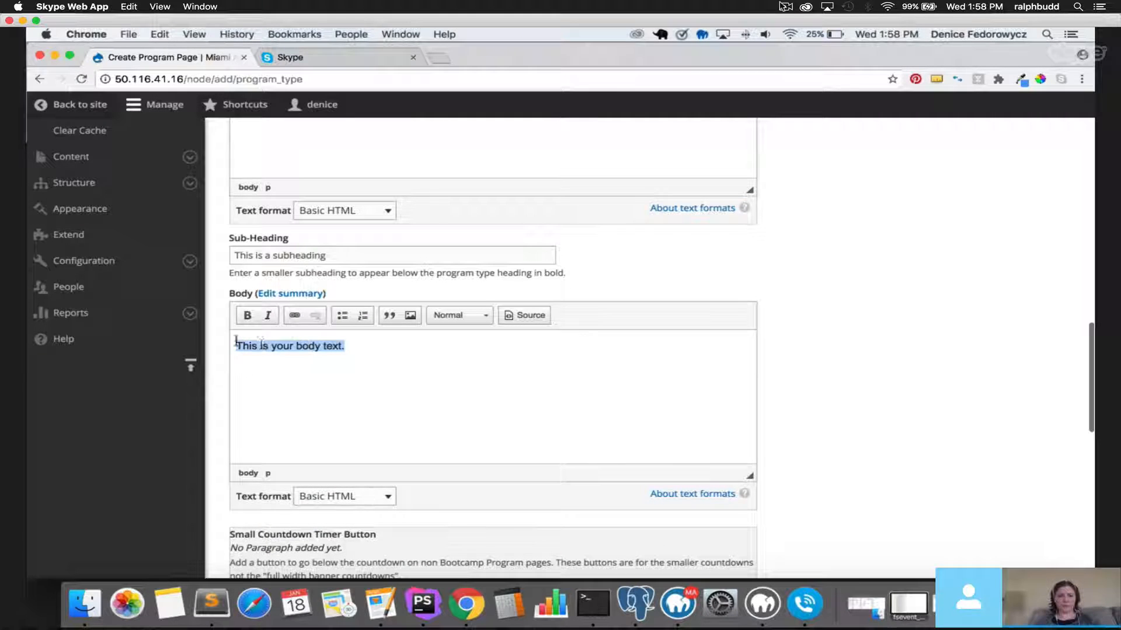
scroll(293, 400, "down", 5)
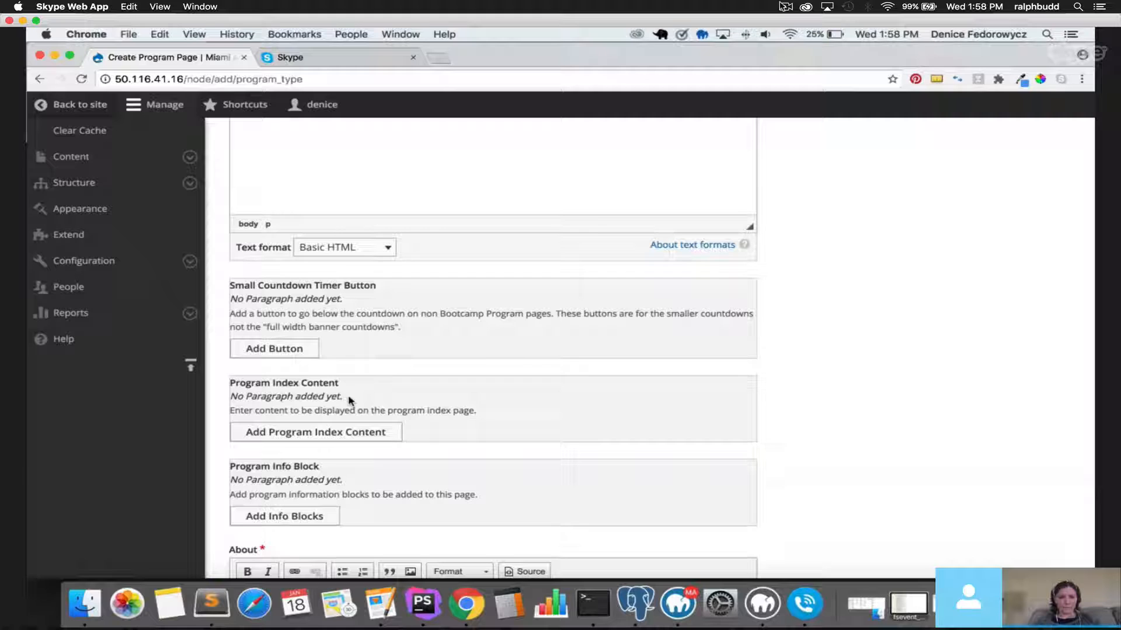
left_click(271, 350)
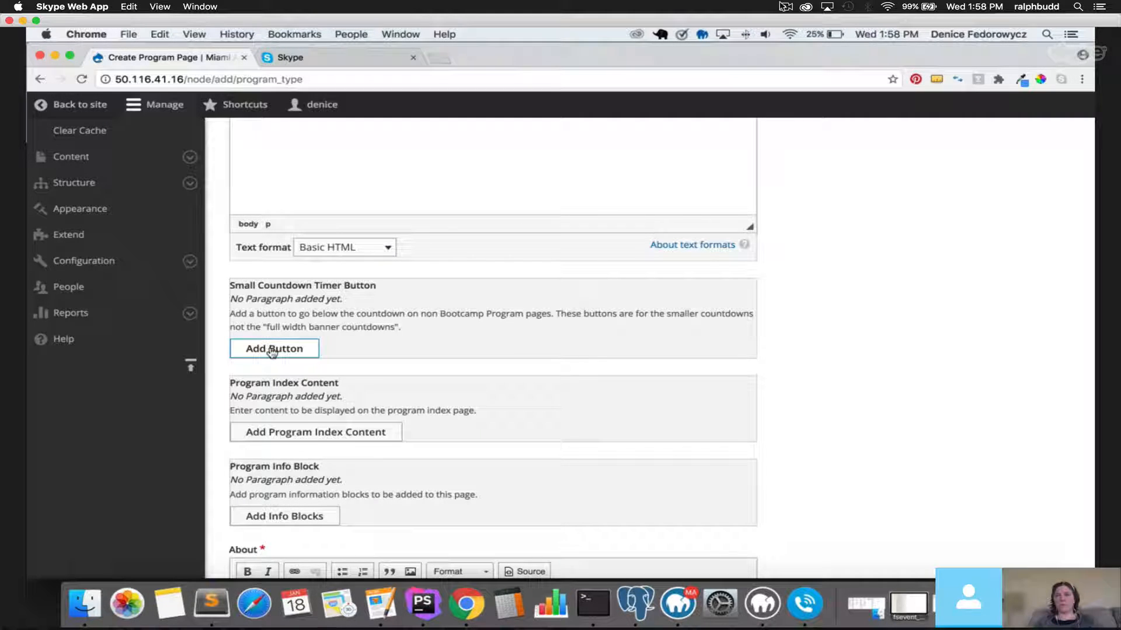
Add a countdown timer button linking to International Students (85), labelled 'Apply Now'.
left_click(272, 350)
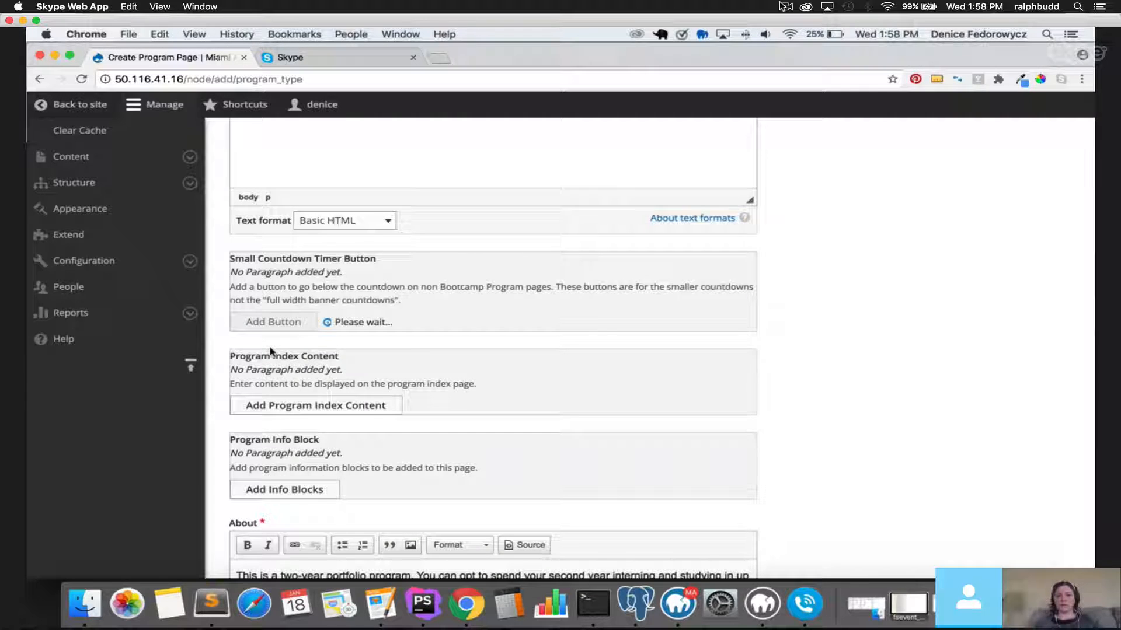
scroll(274, 350, "down", 5)
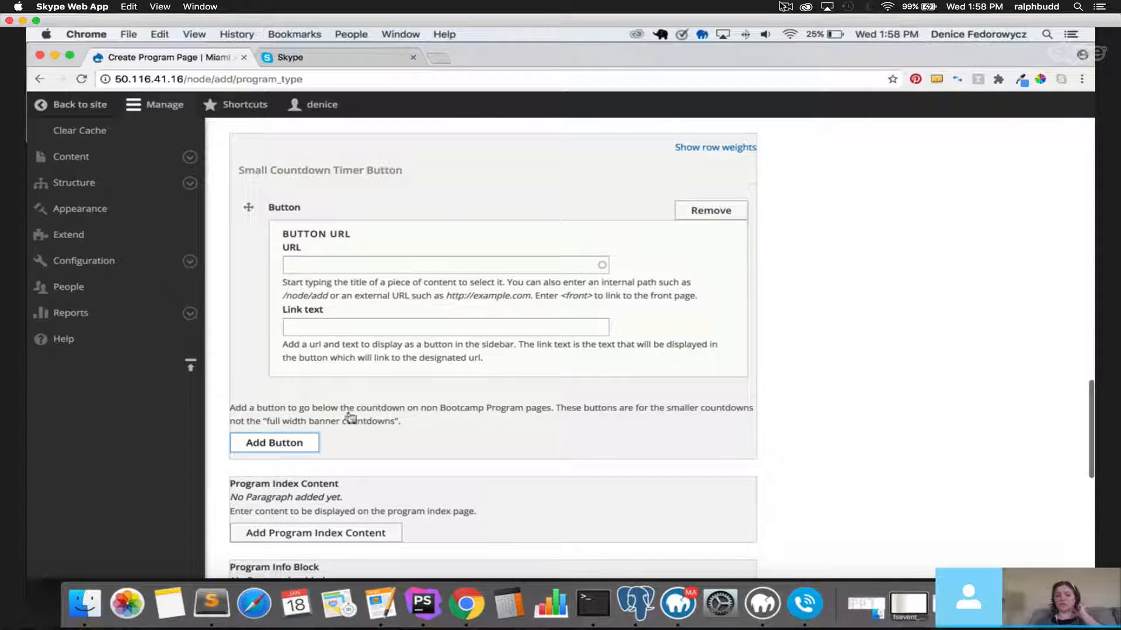
left_click(337, 267)
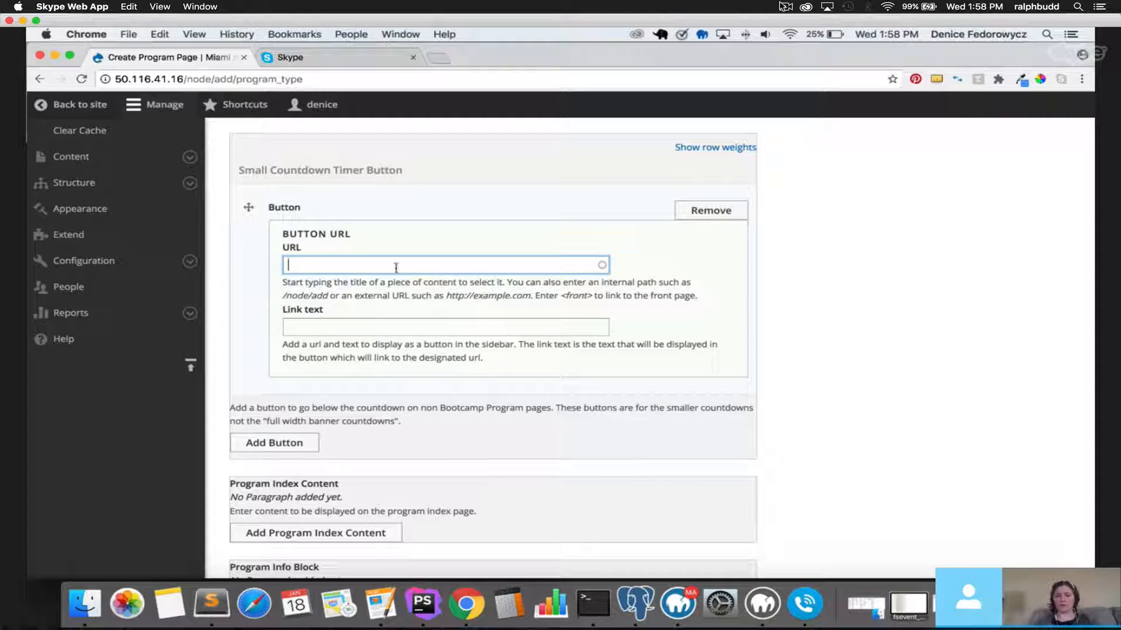
type("a")
left_click(354, 405)
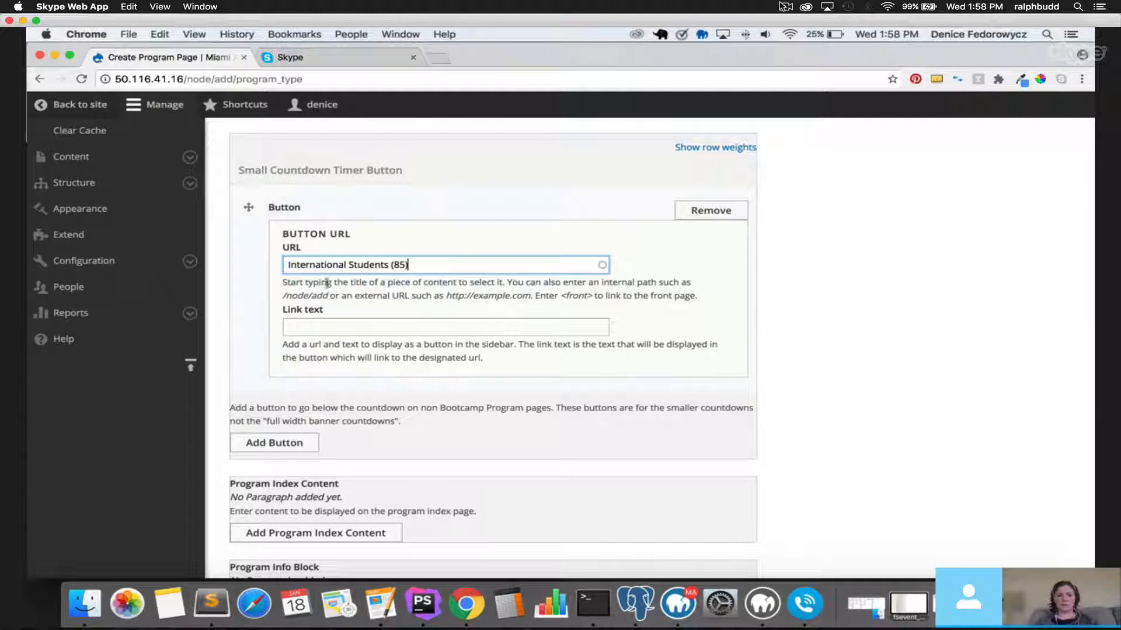
left_click(330, 325)
type("Apply N")
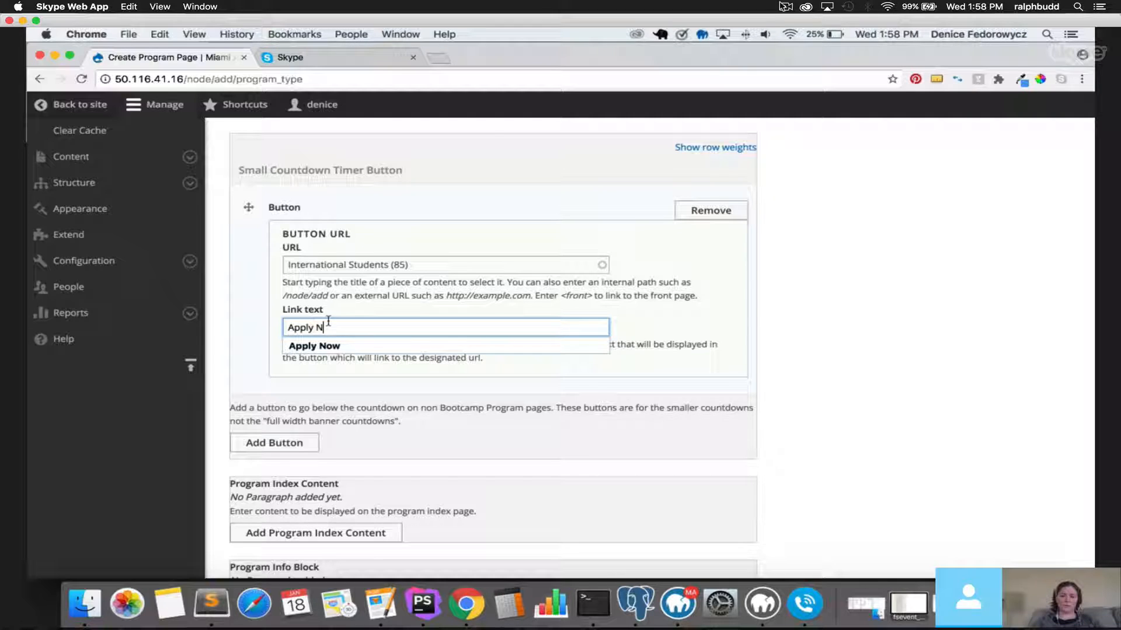
type("ow")
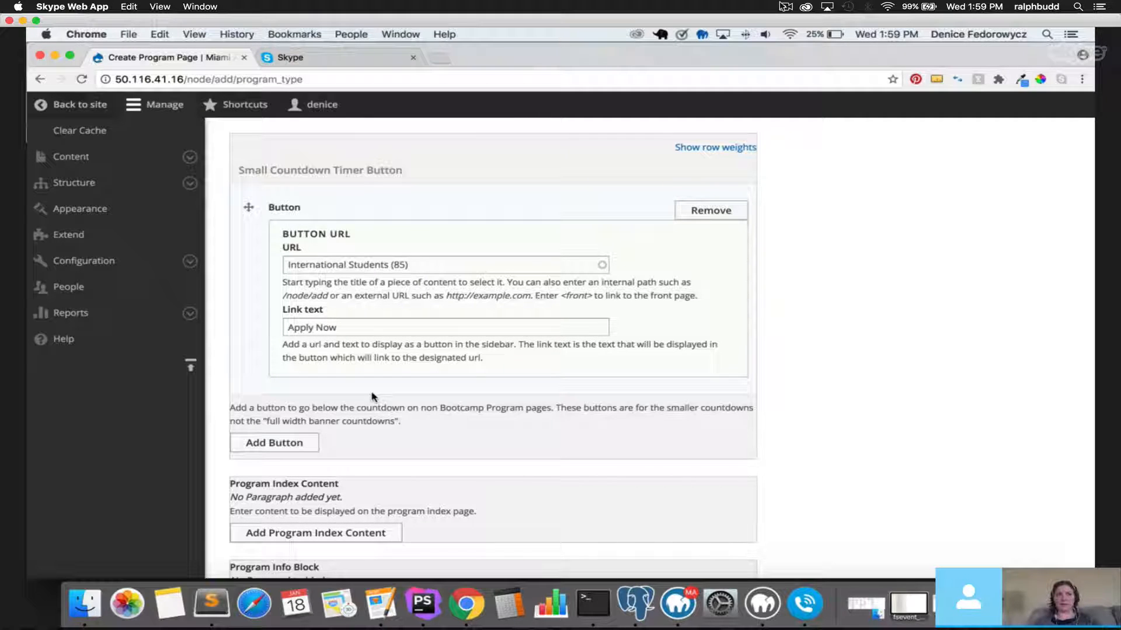
scroll(372, 397, "down", 3)
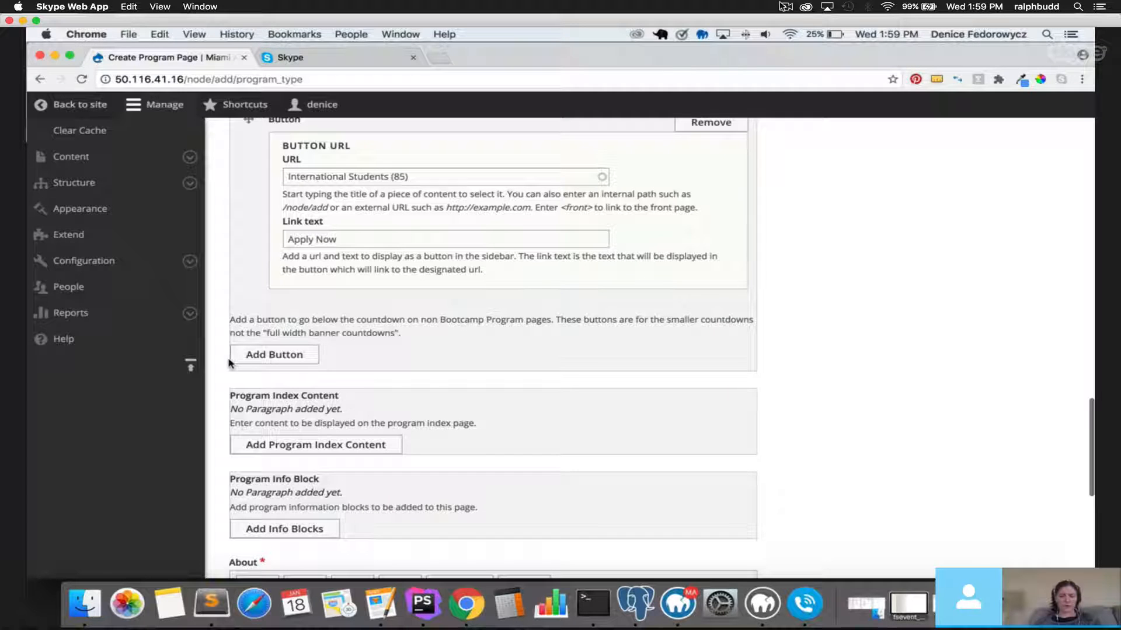
scroll(229, 363, "up", 1)
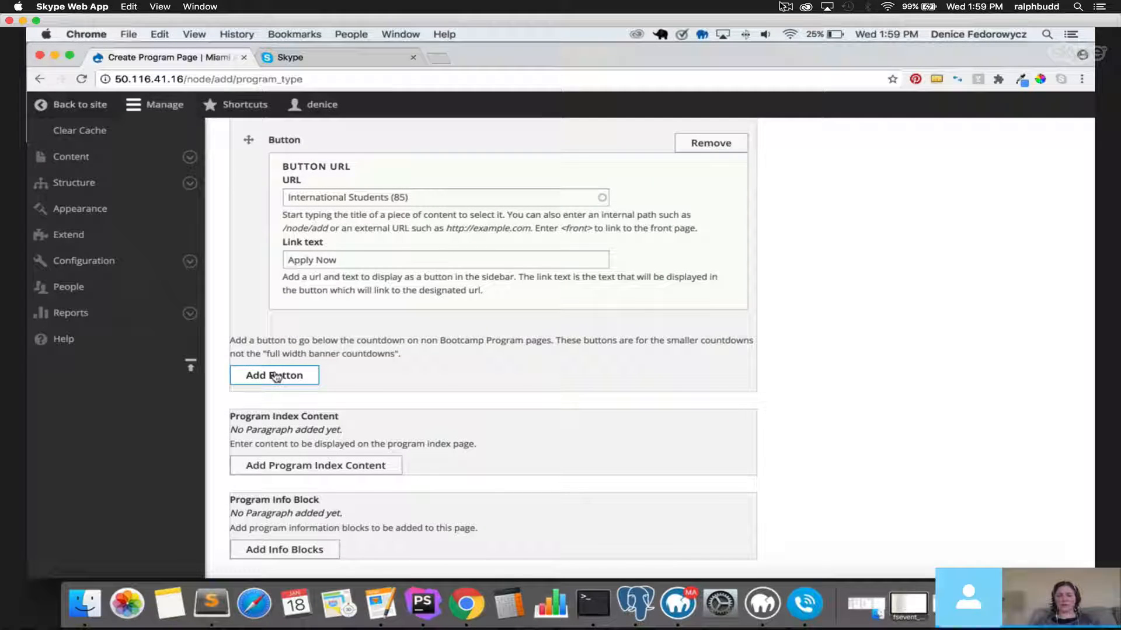
scroll(221, 350, "down", 2)
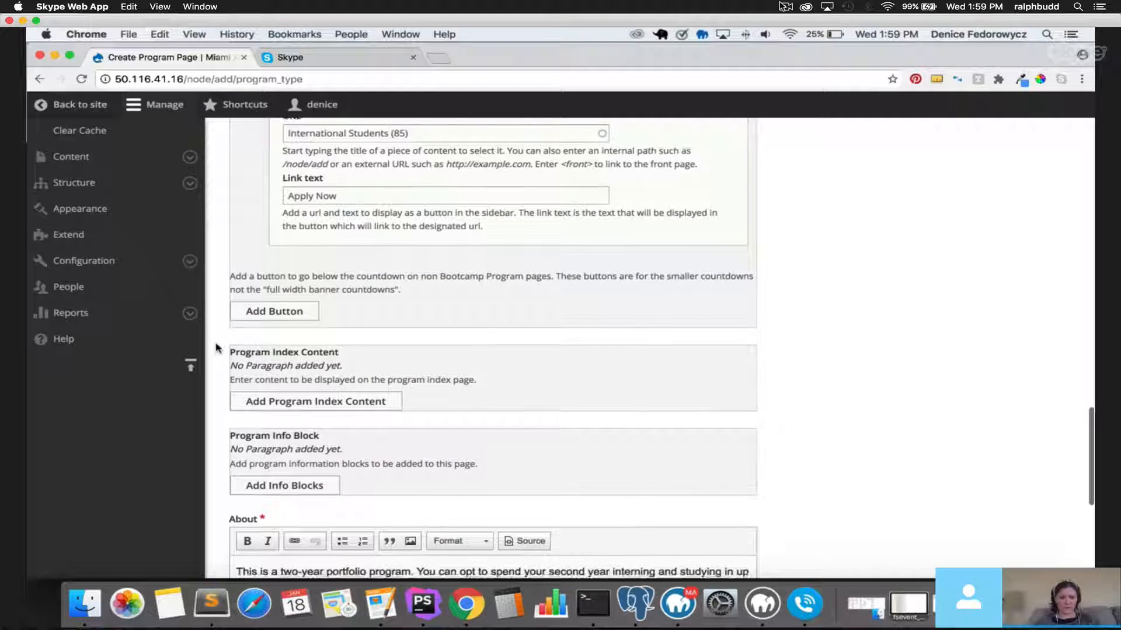
scroll(222, 350, "up", 5)
left_click_drag(238, 142, 405, 144)
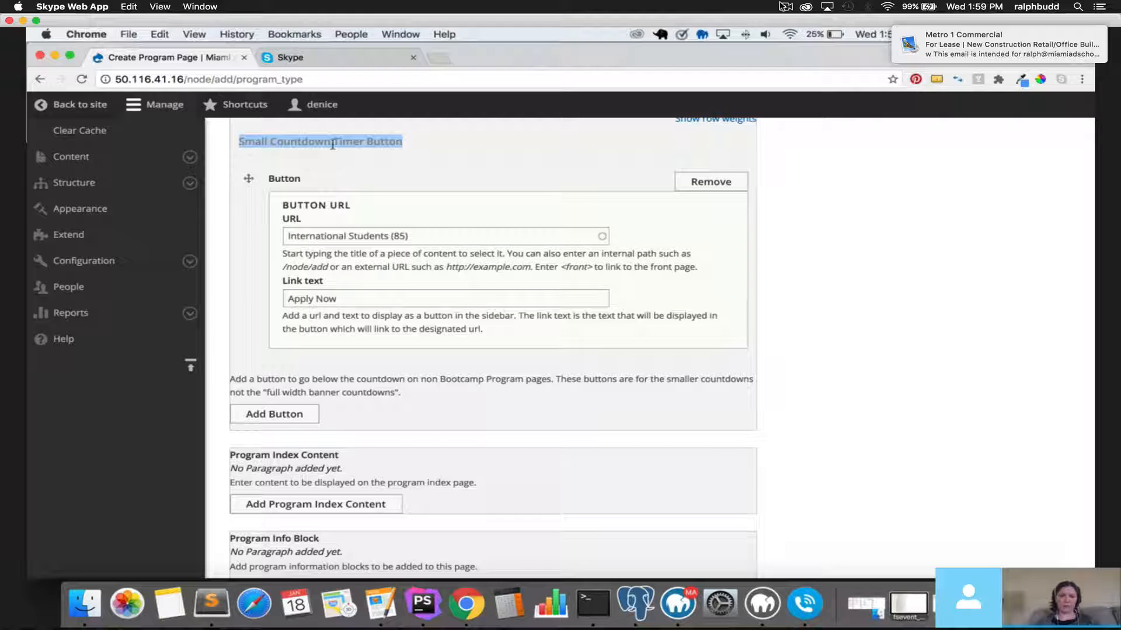
scroll(575, 382, "down", 3)
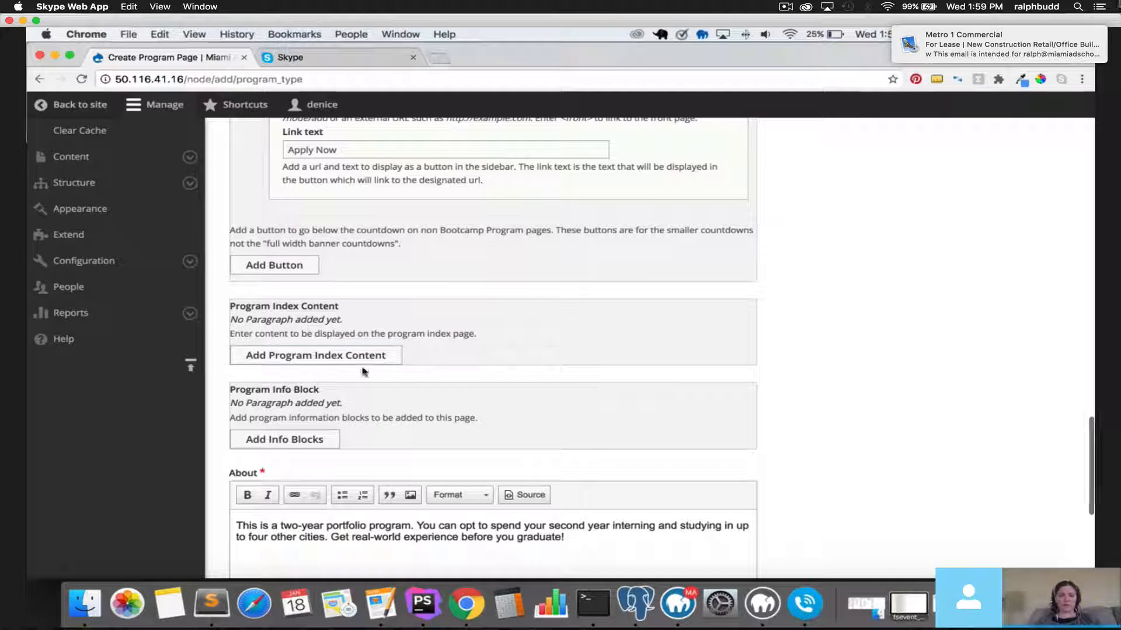
Set the Program Index heading to 'Heading for Digital Design' and sub-heading to 'This is subheading'.
left_click(948, 55)
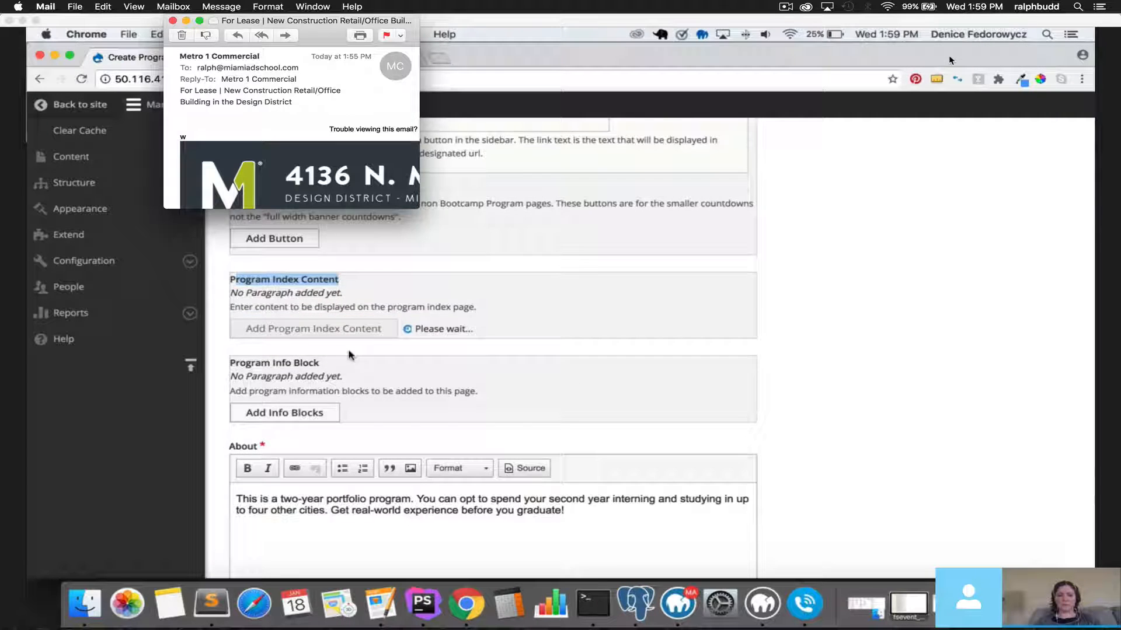
left_click(173, 21)
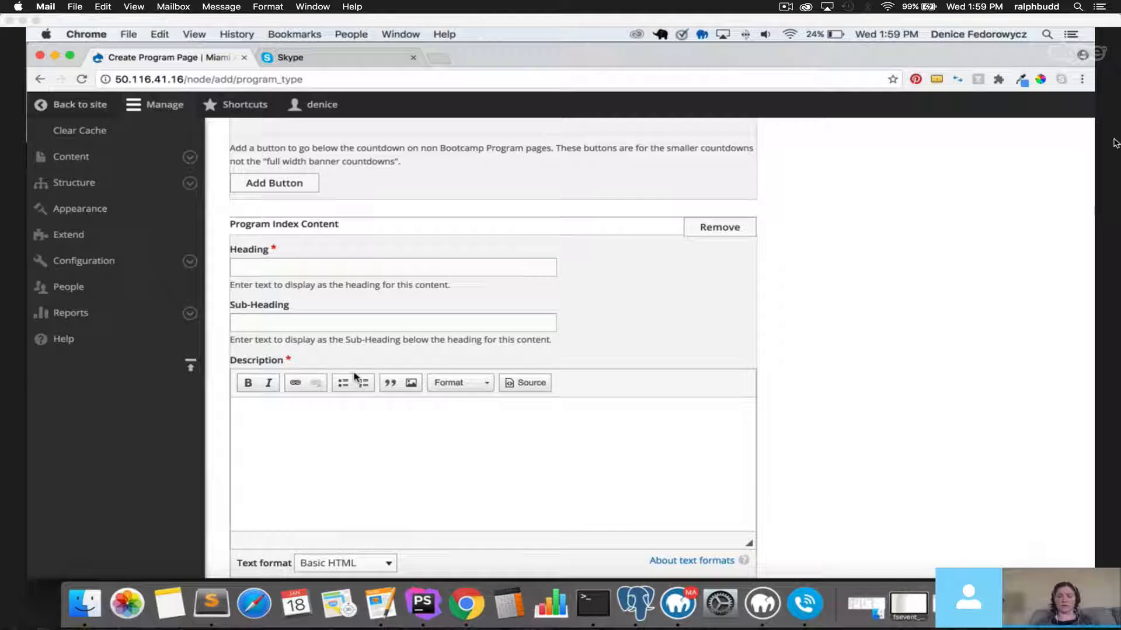
left_click(332, 265)
type("Heading for")
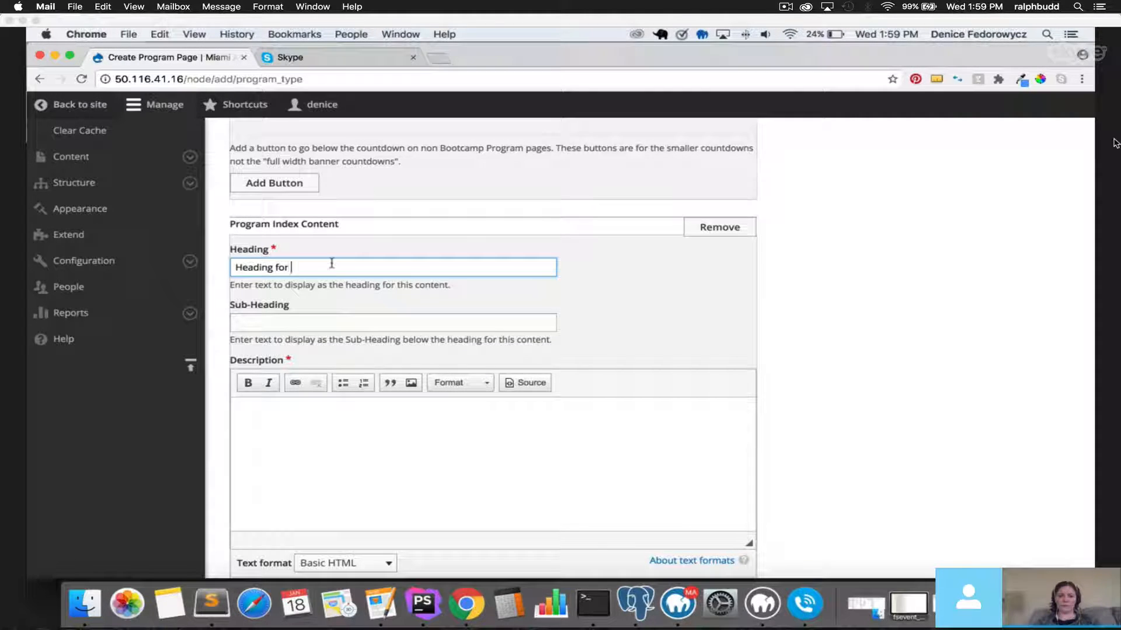
type(" Digtal Design")
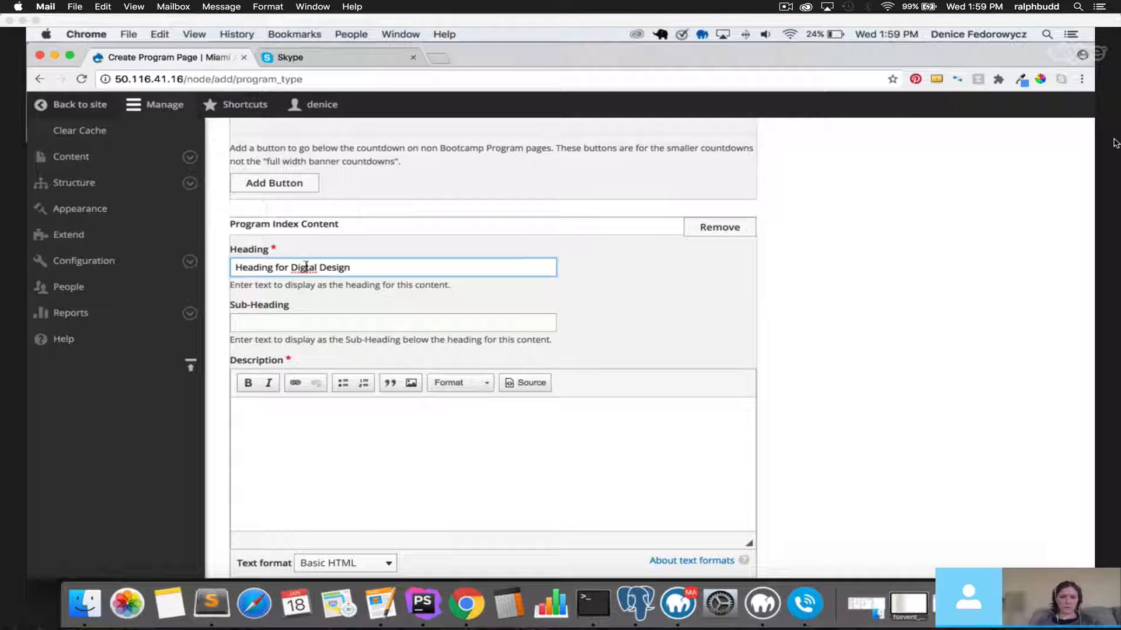
left_click(305, 266)
type("i")
left_click(327, 319)
type("Th")
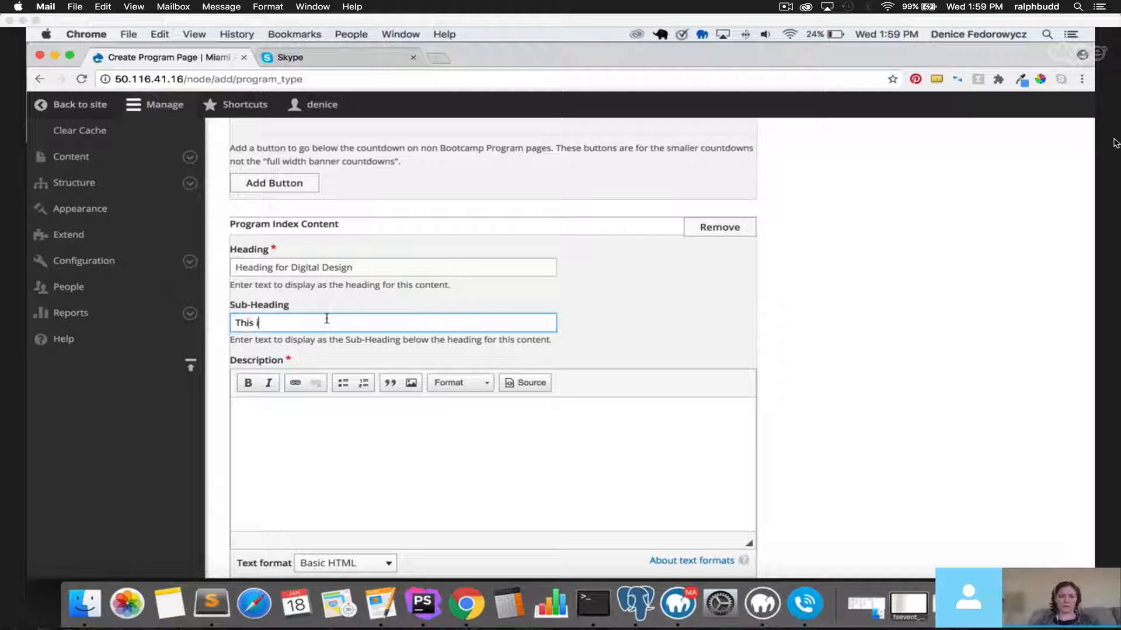
type("is is subheading")
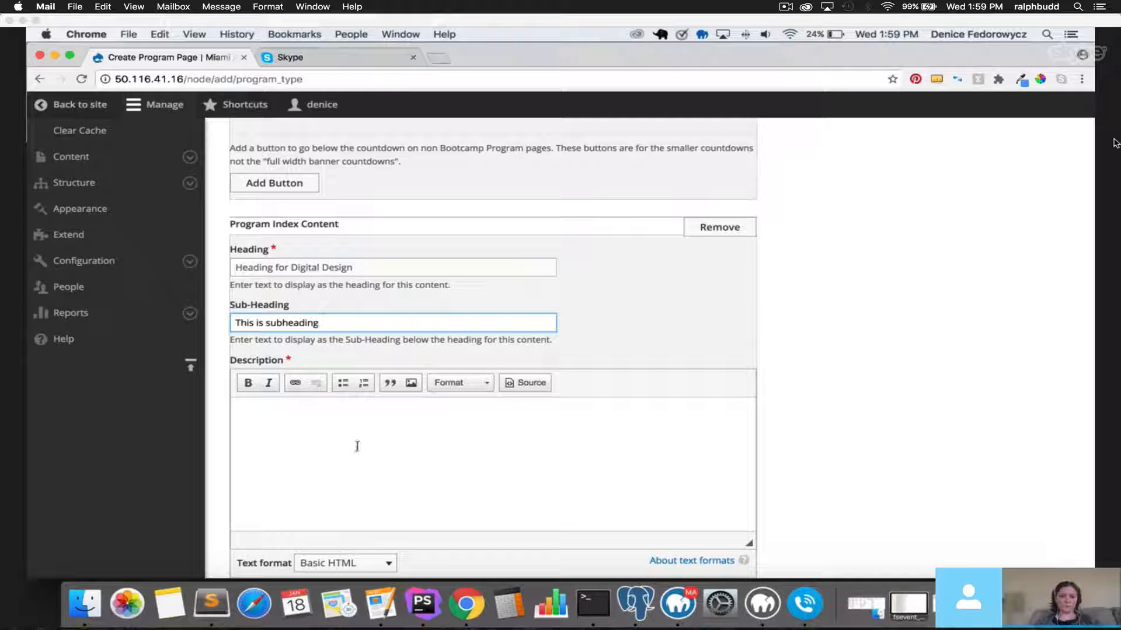
Enter the description 'This is the description for digital design program.' and scroll to Call to Action.
left_click(357, 447)
type("This is the")
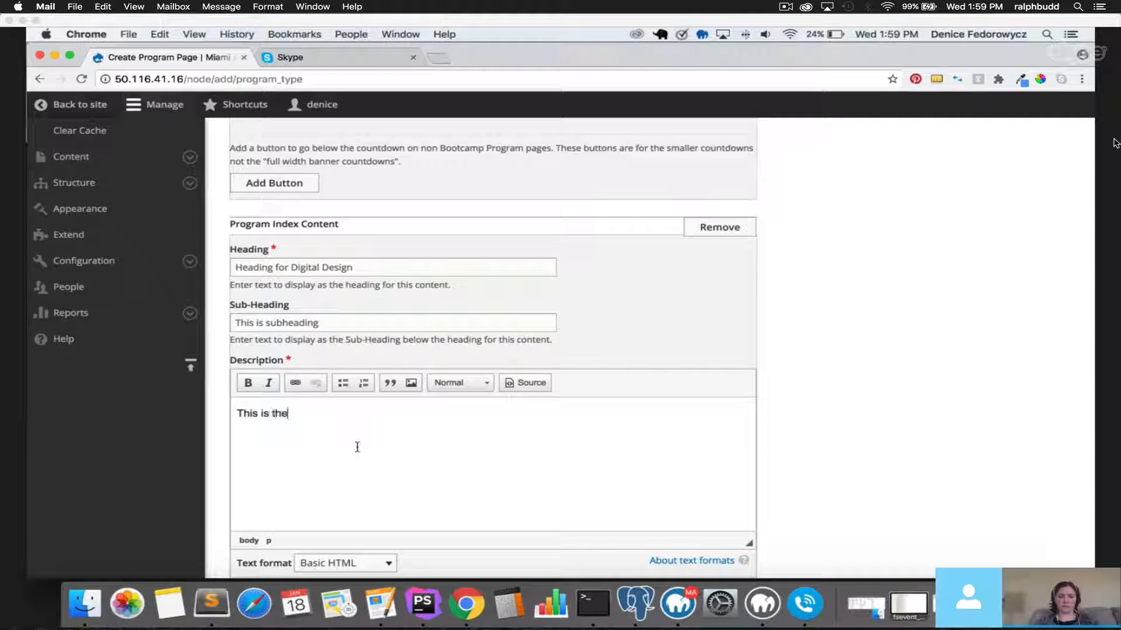
type(" description for ")
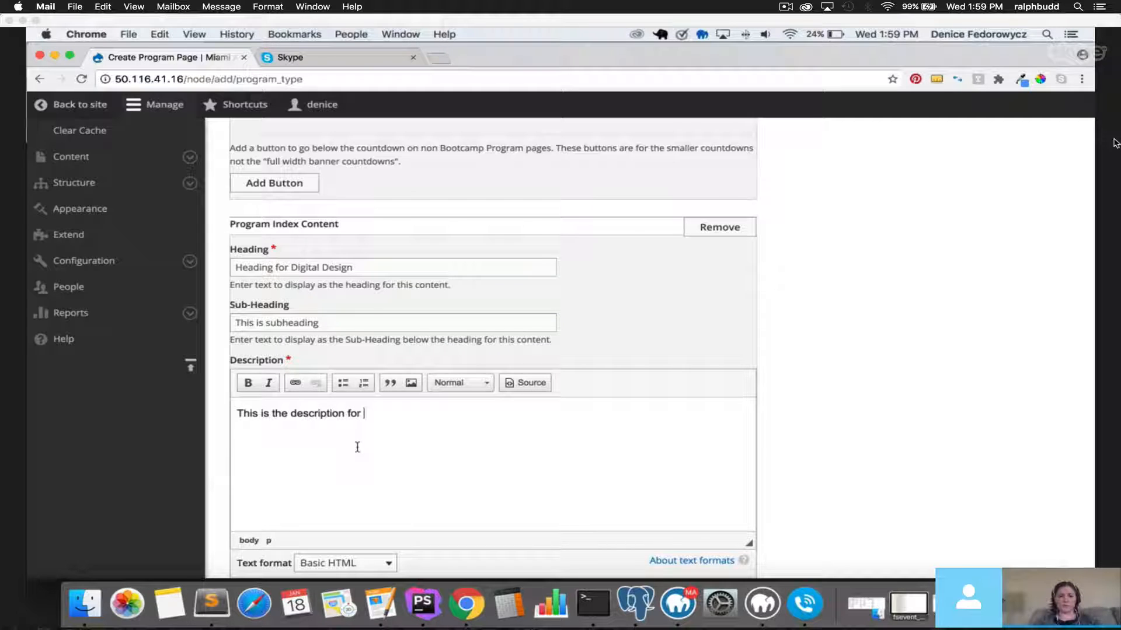
type("digital desig")
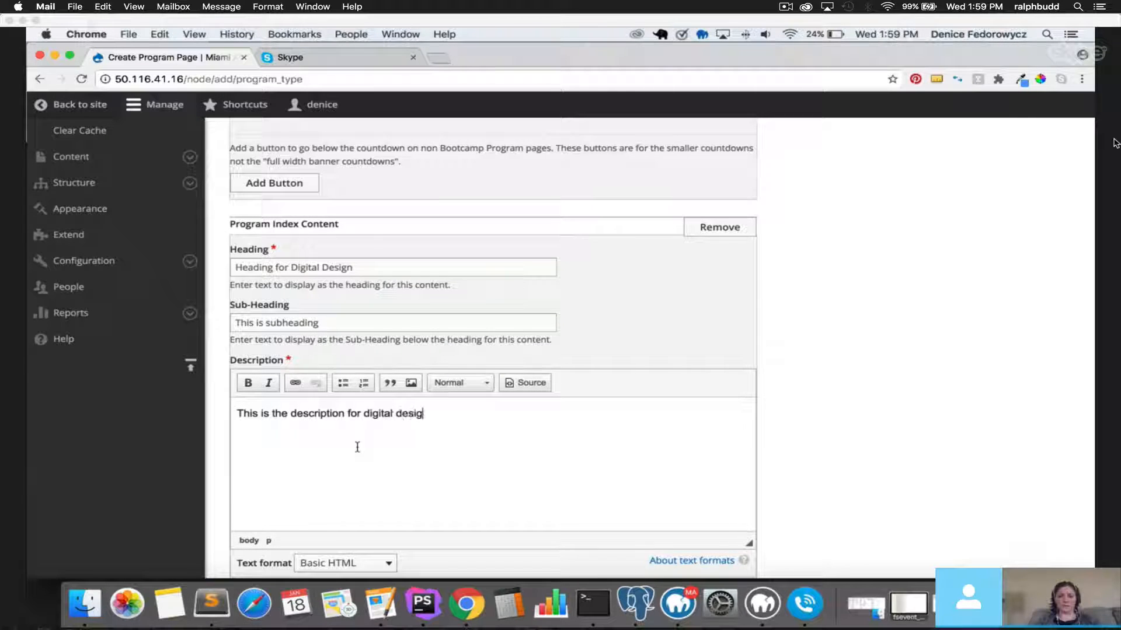
type("n program.")
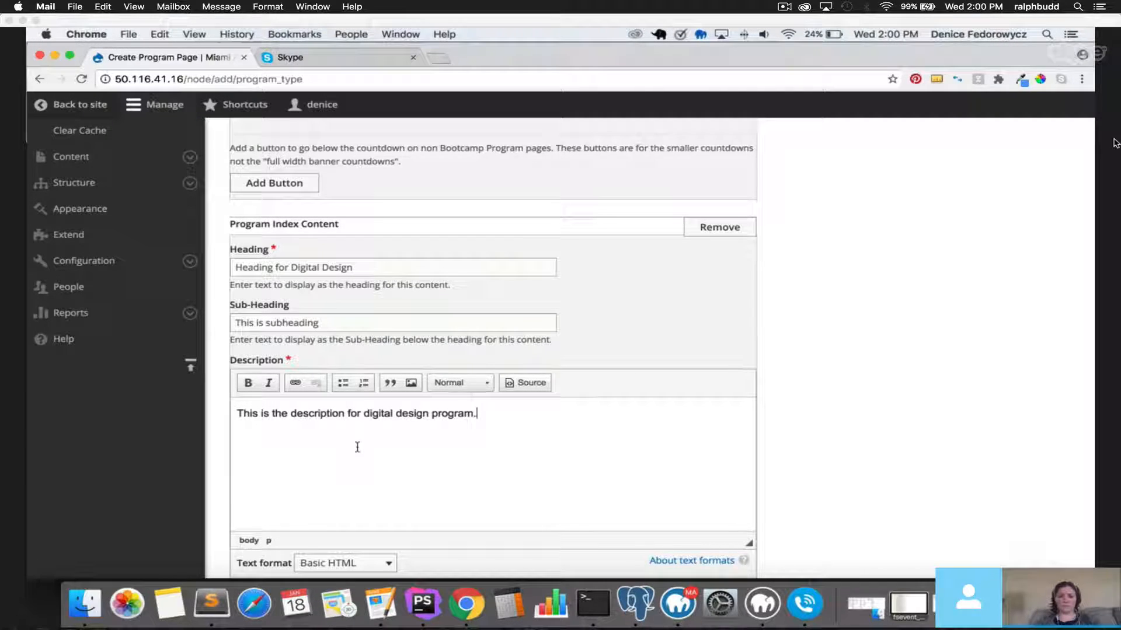
scroll(374, 439, "down", 2)
scroll(374, 439, "down", 6)
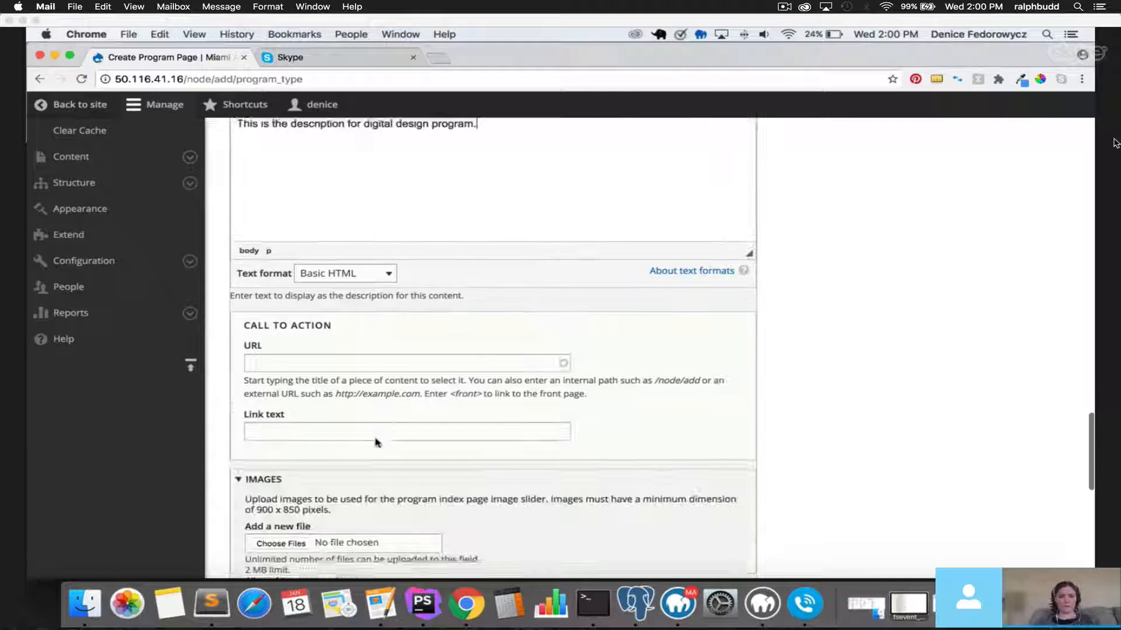
left_click(339, 362)
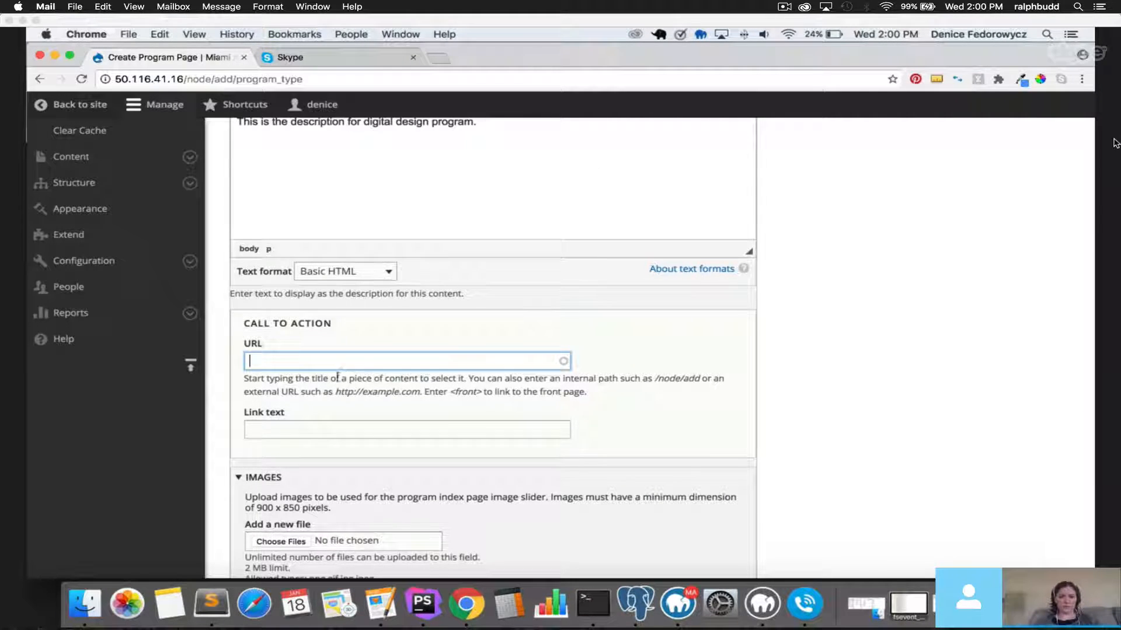
scroll(336, 376, "up", 3)
scroll(335, 378, "up", 3)
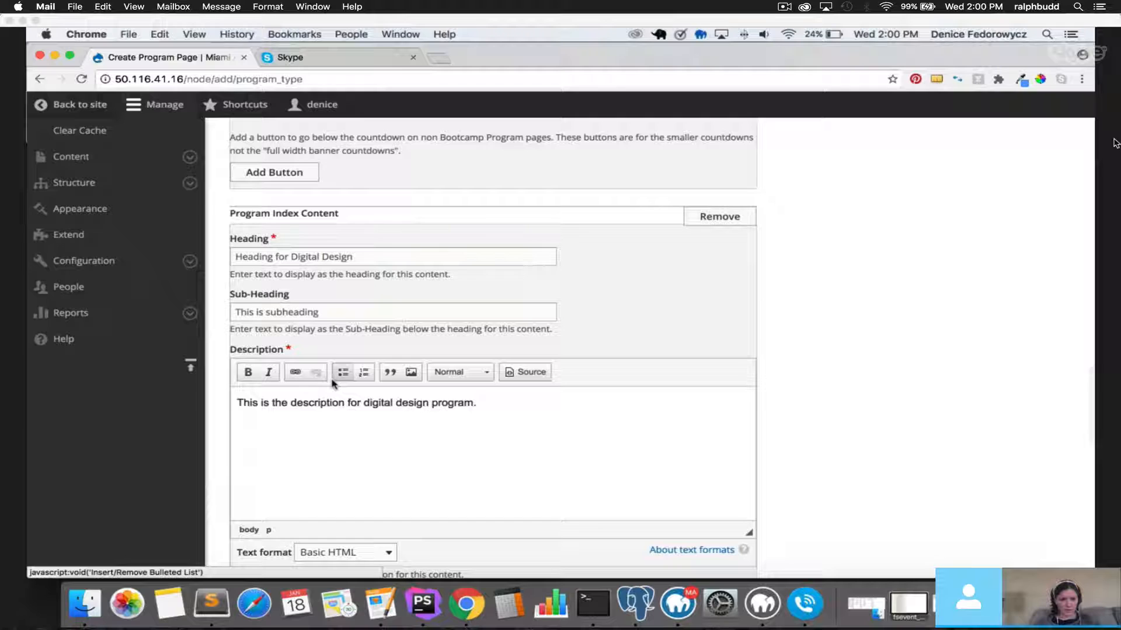
scroll(339, 373, "down", 5)
scroll(334, 384, "down", 3)
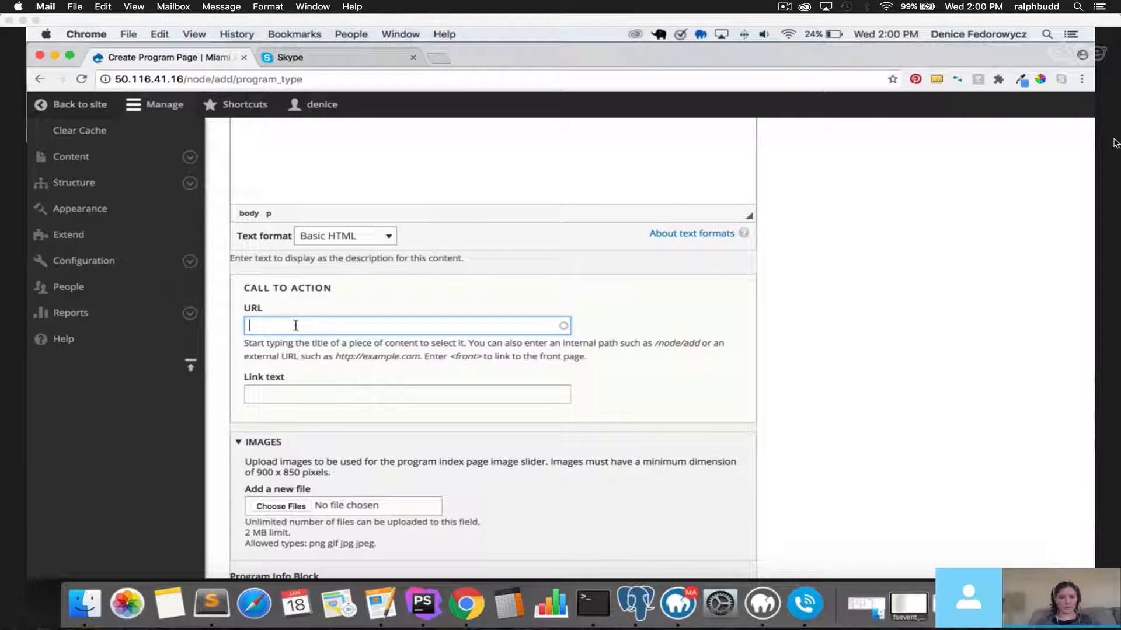
left_click_drag(246, 289, 354, 292)
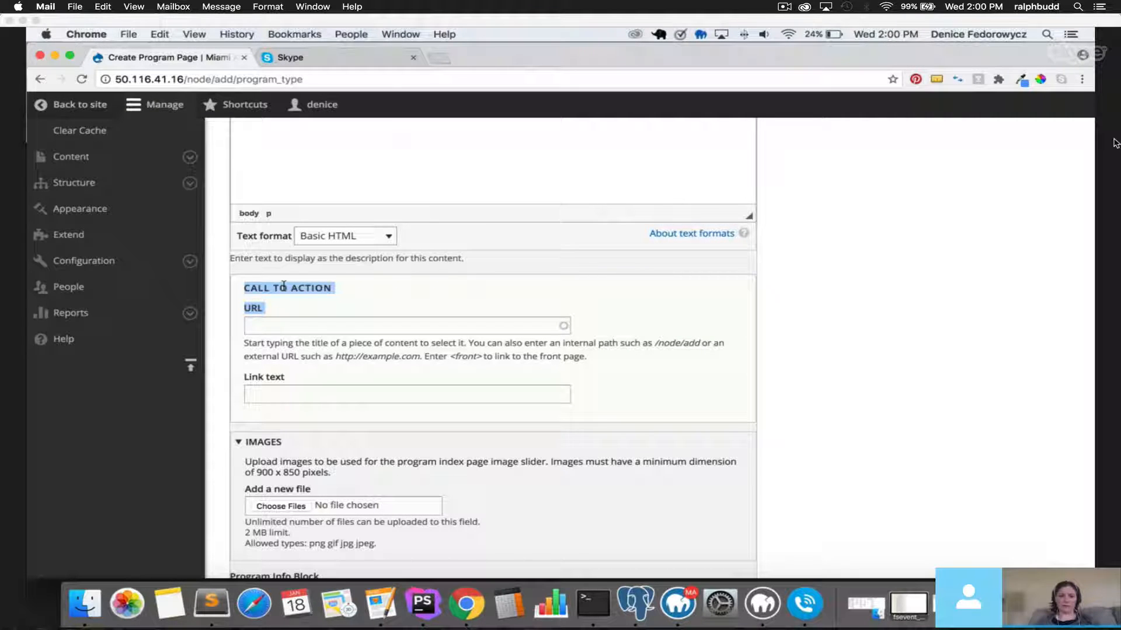
scroll(236, 448, "down", 2)
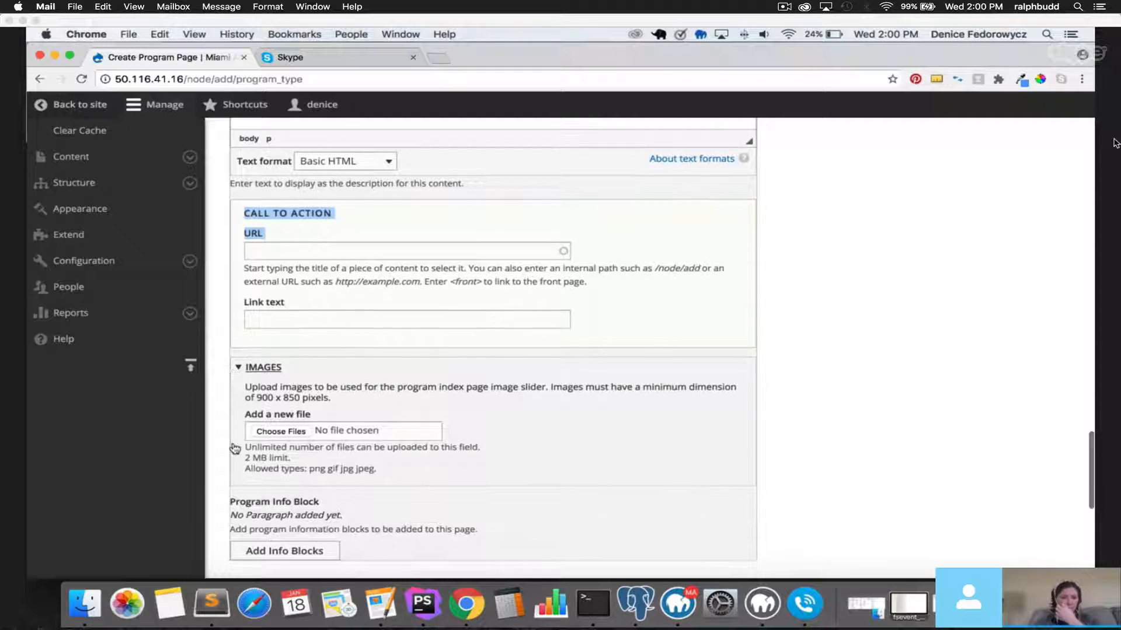
Upload bkg-program.png to the image slider with alternative text 'test'.
left_click(294, 431)
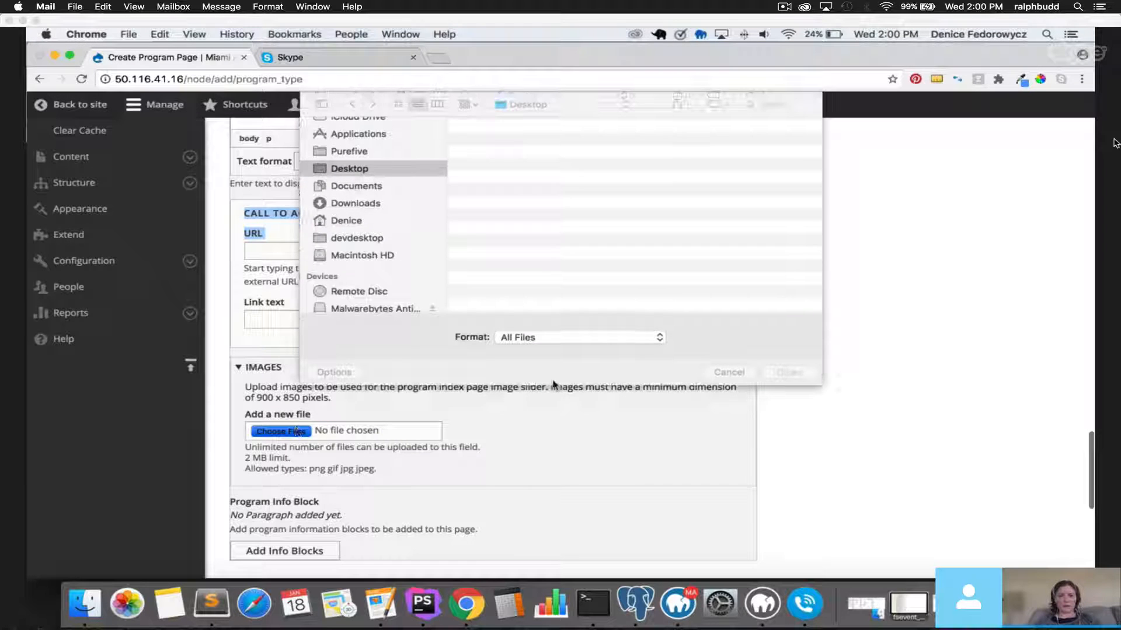
double_click(520, 216)
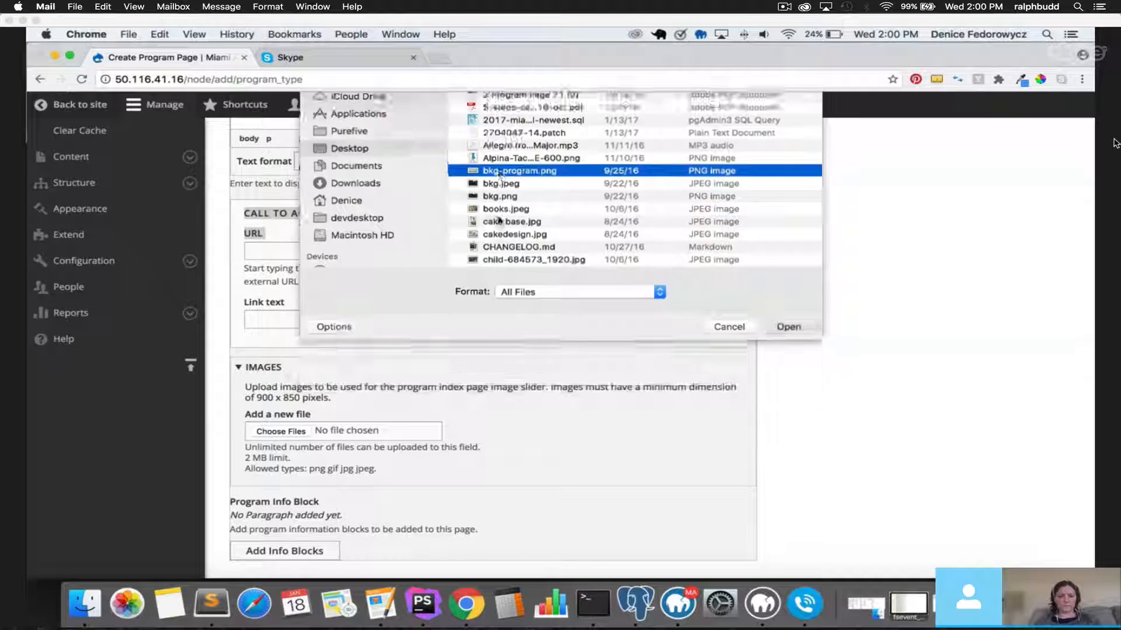
scroll(351, 325, "down", 1)
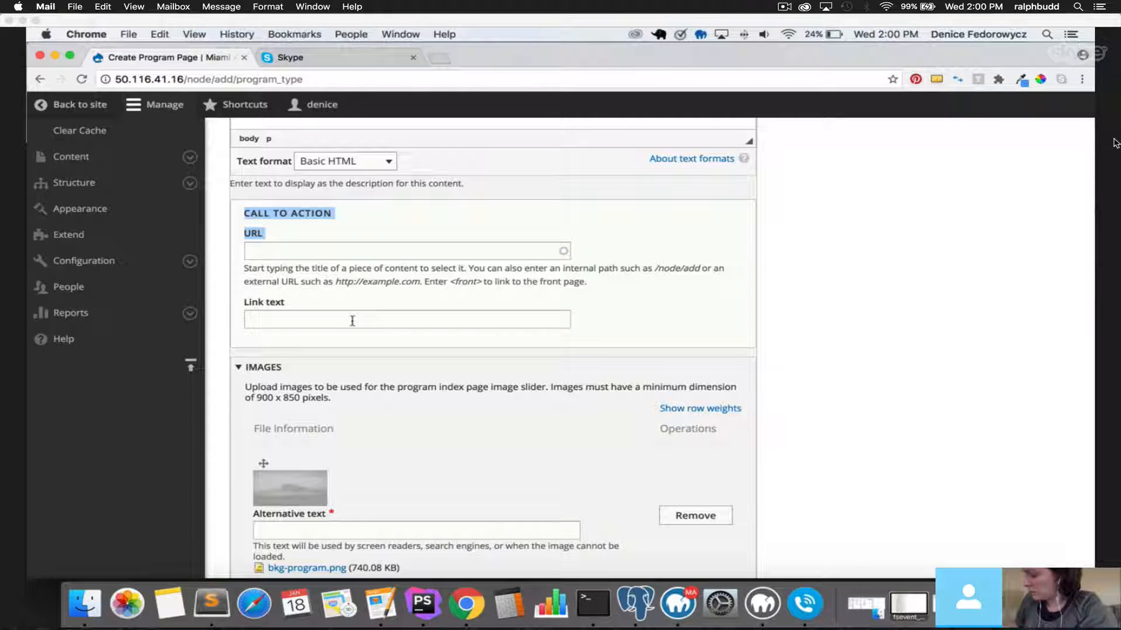
scroll(354, 336, "down", 3)
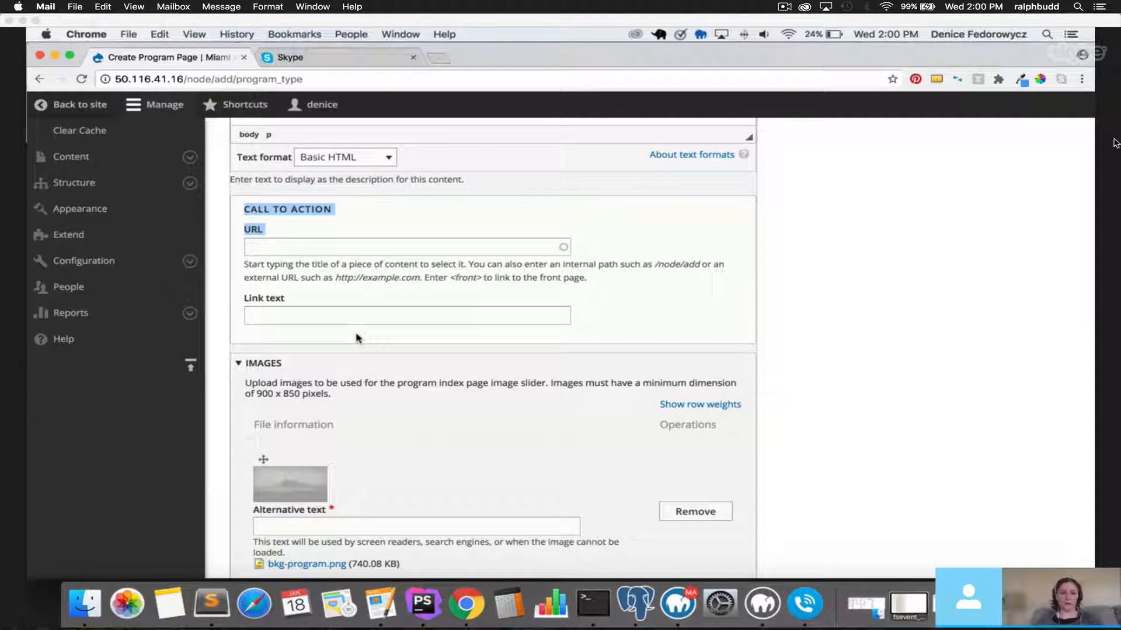
left_click(354, 385)
type("test")
Upload a second bkg-program.png, also with alternative text 'test'.
scroll(590, 418, "down", 2)
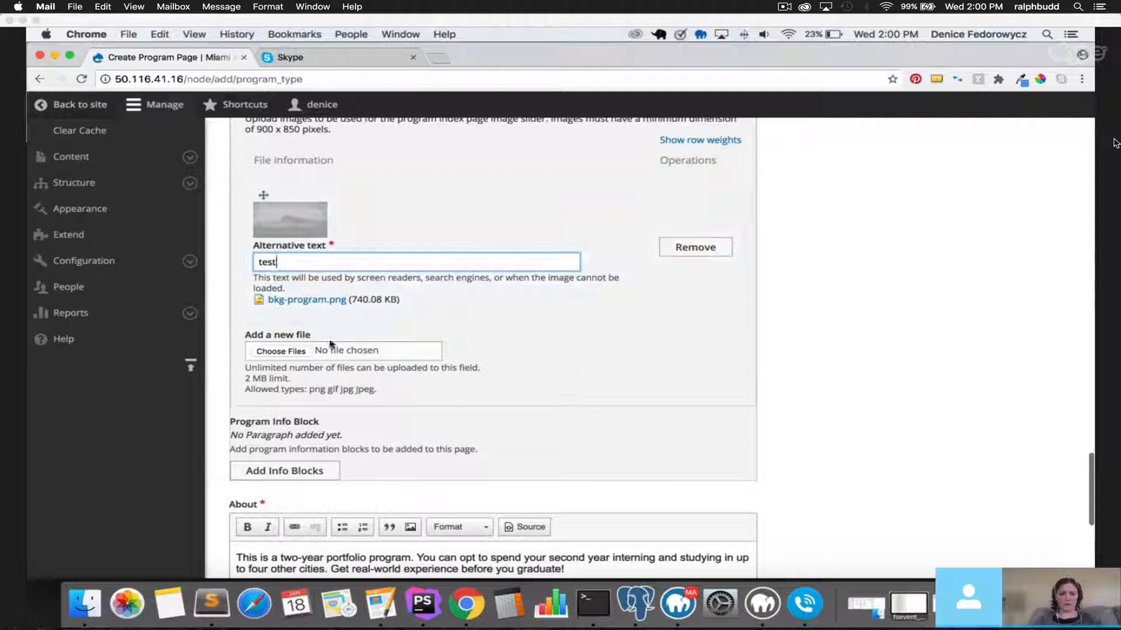
left_click(280, 350)
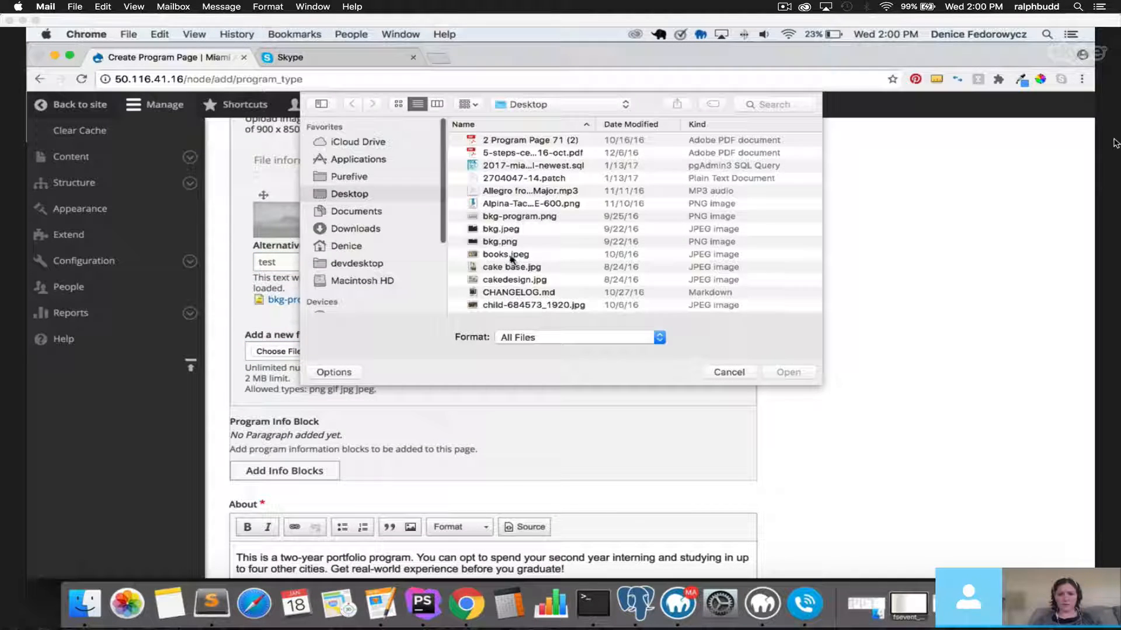
left_click(503, 217)
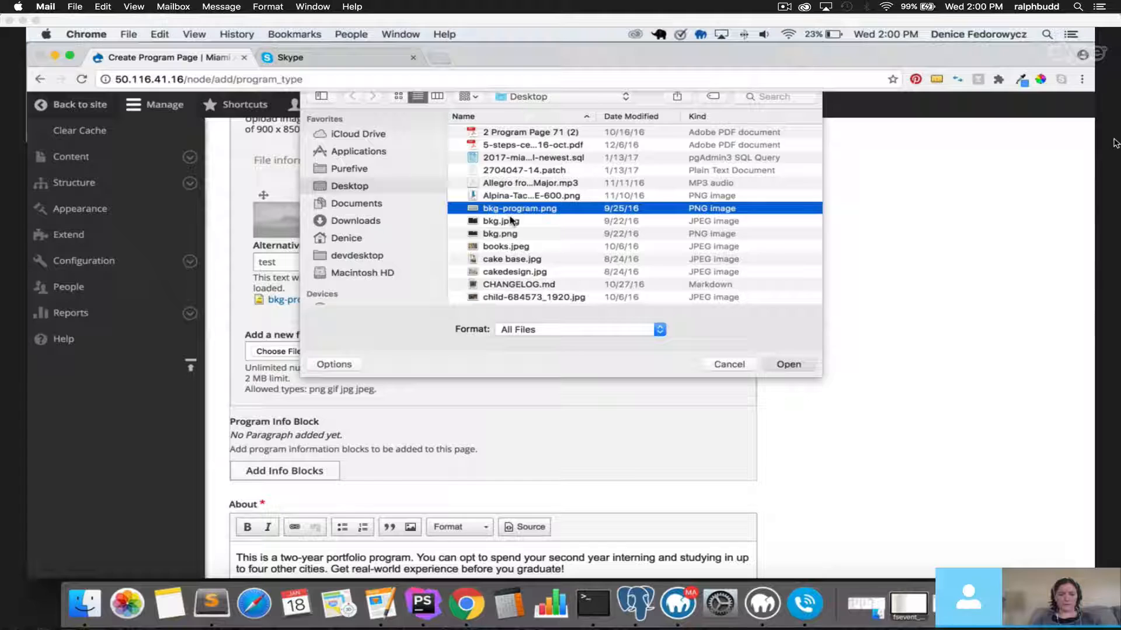
key("Return")
scroll(310, 391, "down", 1)
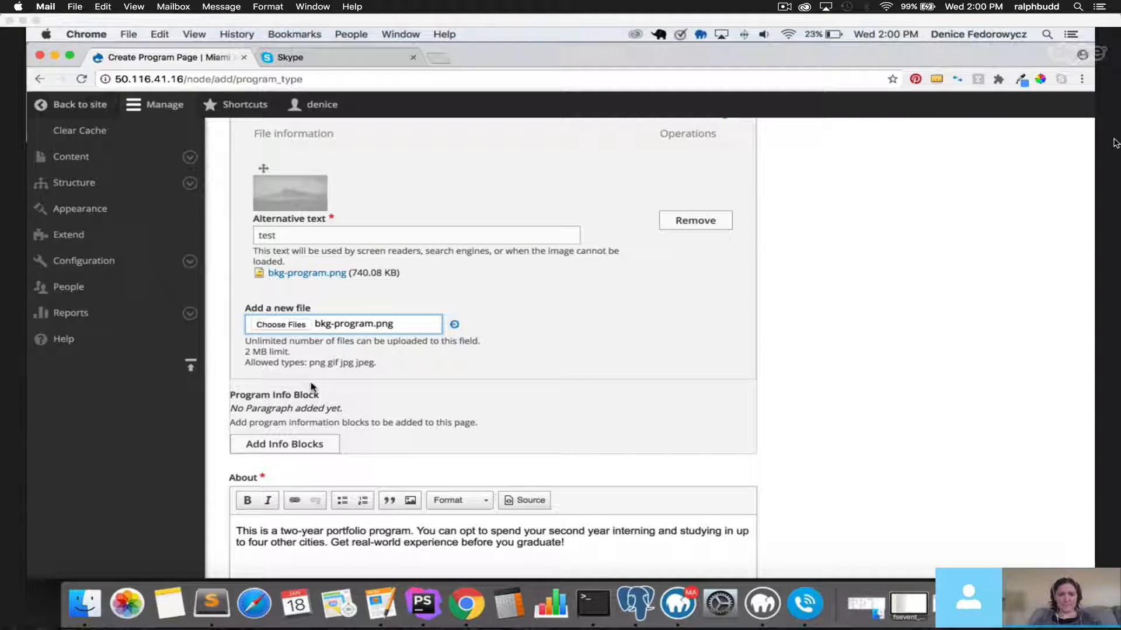
left_click(288, 412)
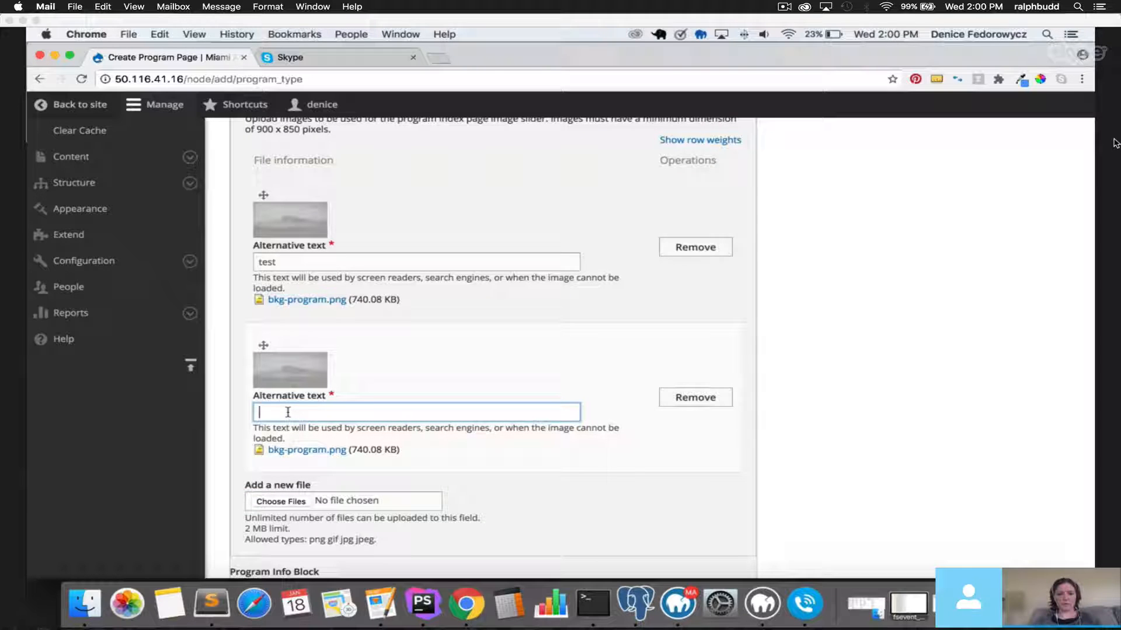
type("est")
left_click_drag(303, 413, 196, 408)
type("test")
left_click(840, 400)
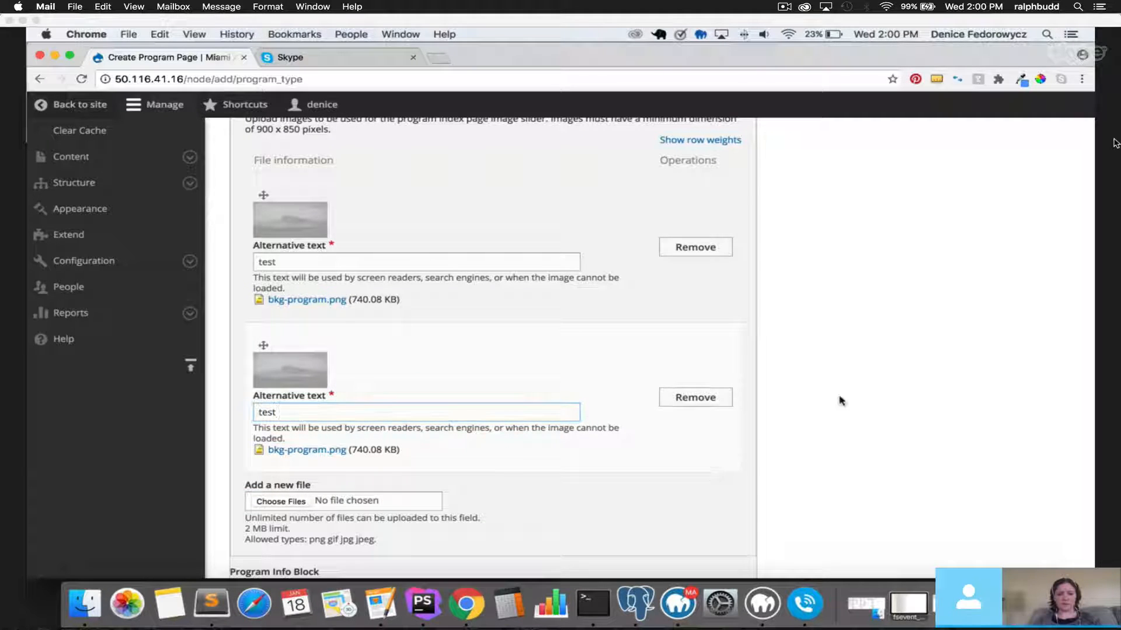
scroll(554, 417, "down", 5)
scroll(554, 420, "down", 3)
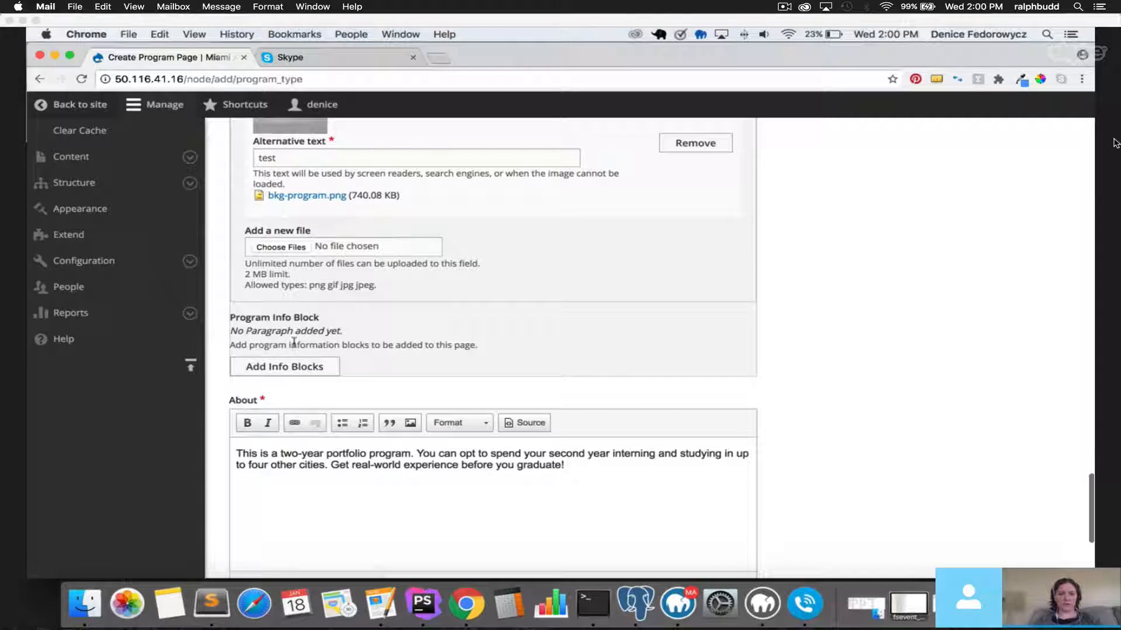
left_click(274, 369)
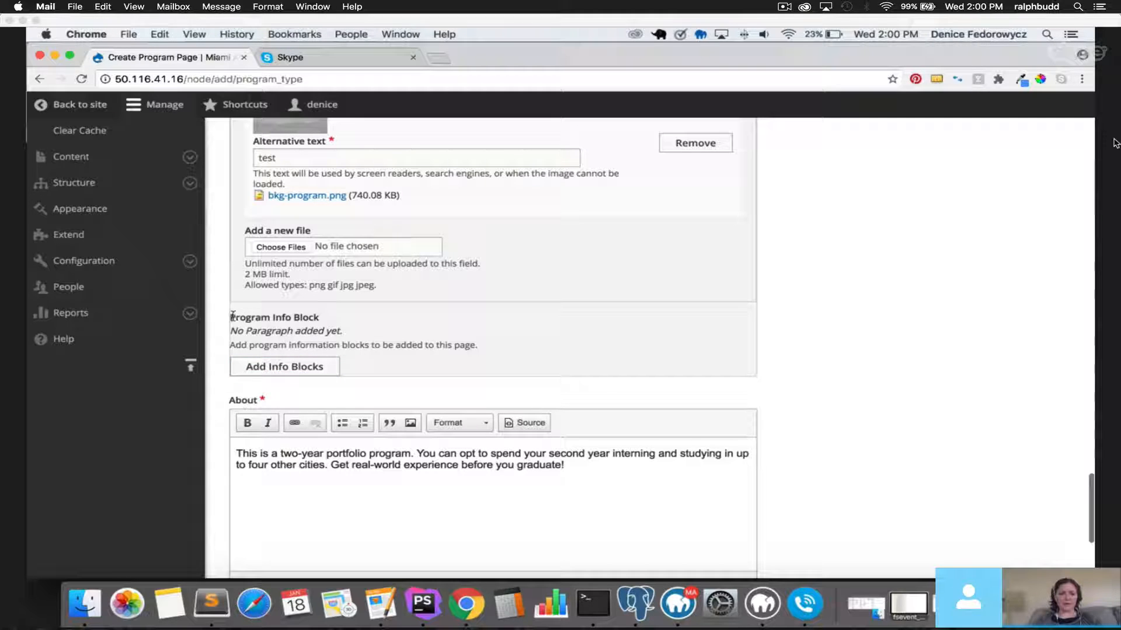
left_click_drag(230, 318, 343, 320)
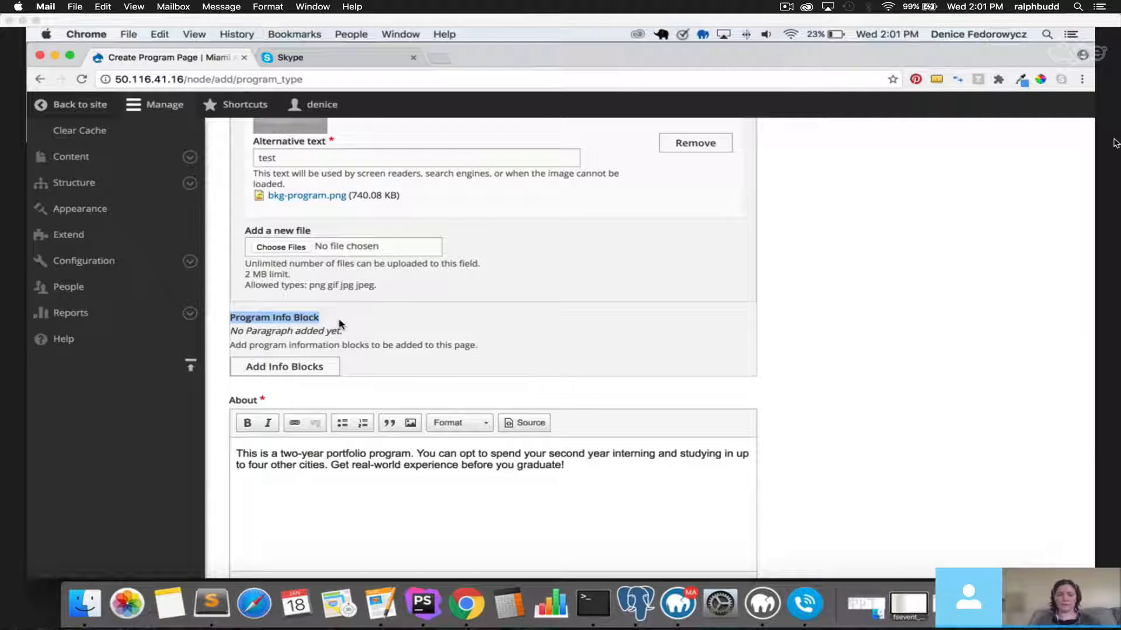
Add an info block with heading 'This is block one' and sub-heading 'This is subheading'.
left_click(263, 366)
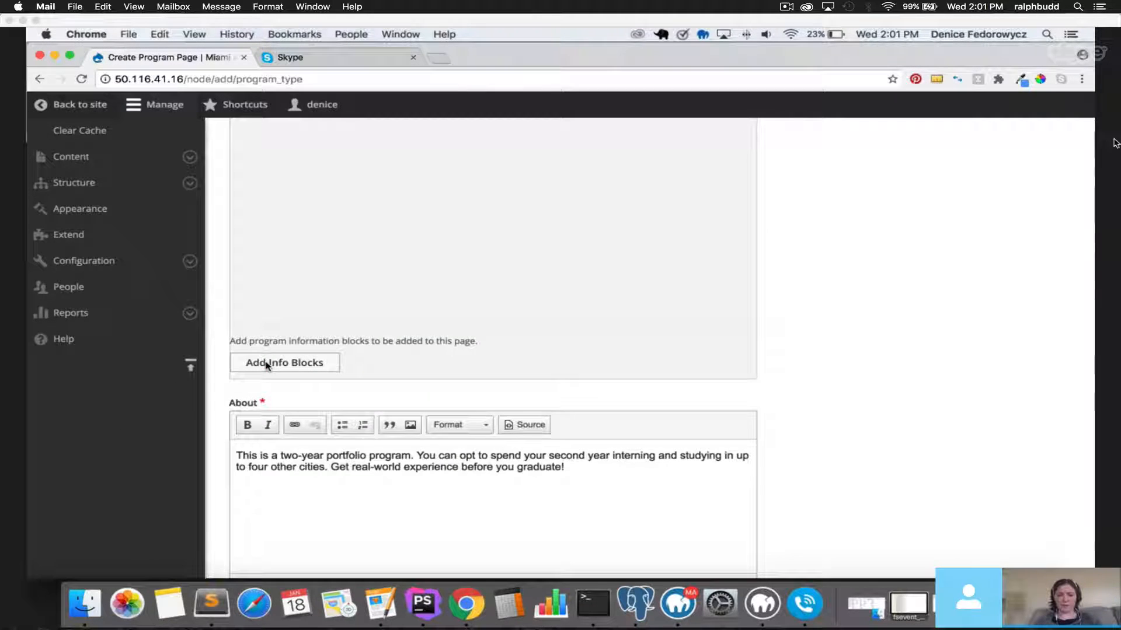
scroll(356, 358, "up", 5)
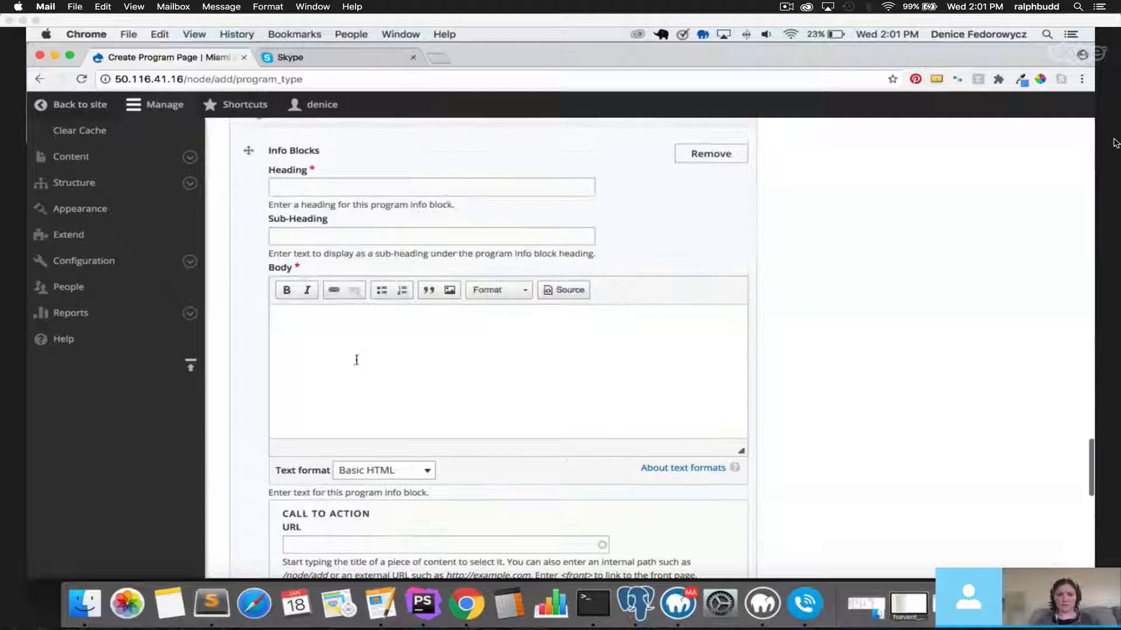
left_click(343, 192)
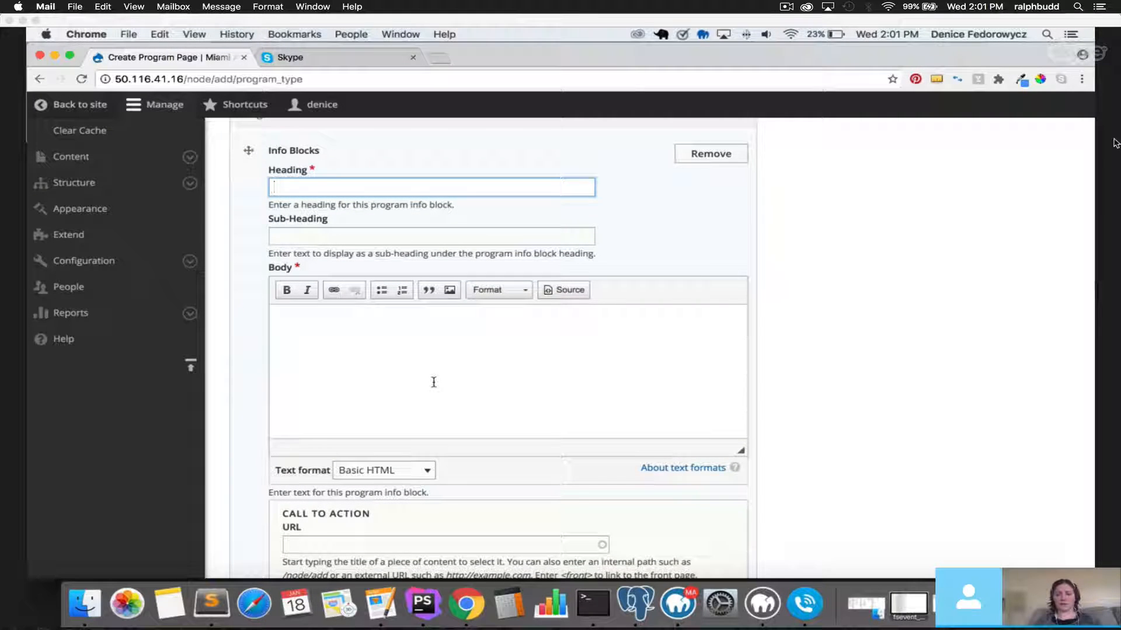
type("This ")
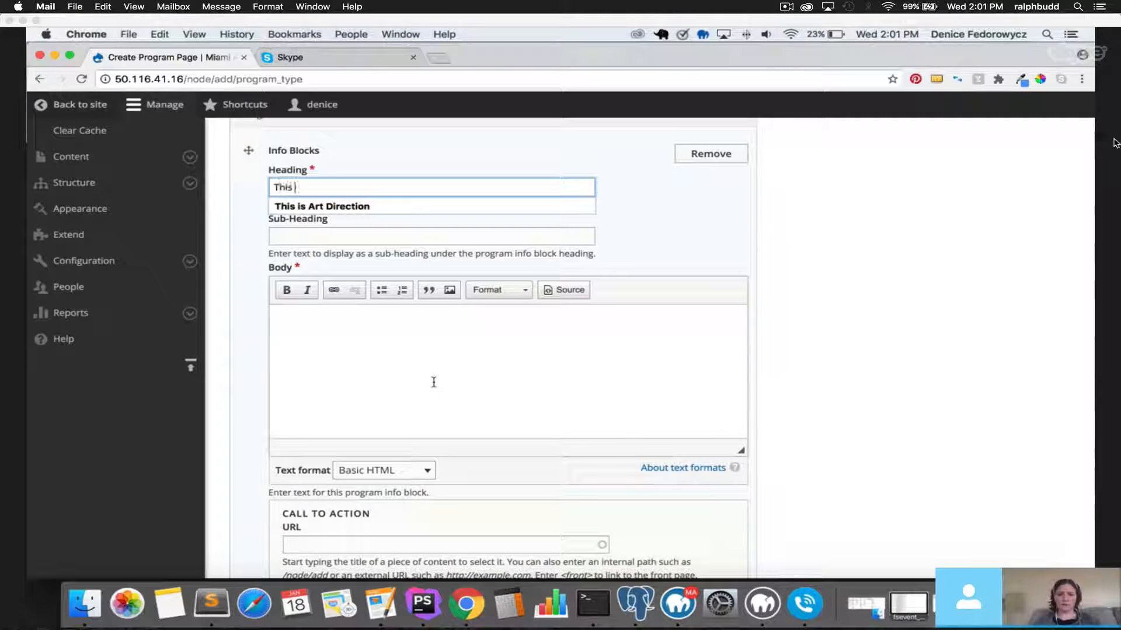
type("is blok")
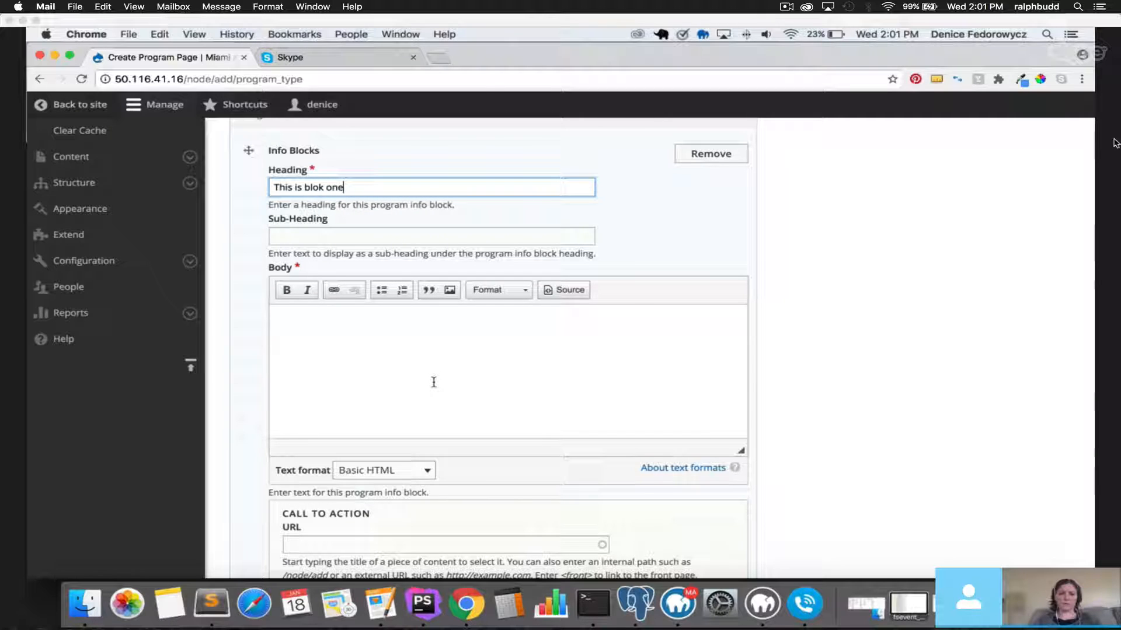
key("BackSpace")
type("ck one")
key("Tab")
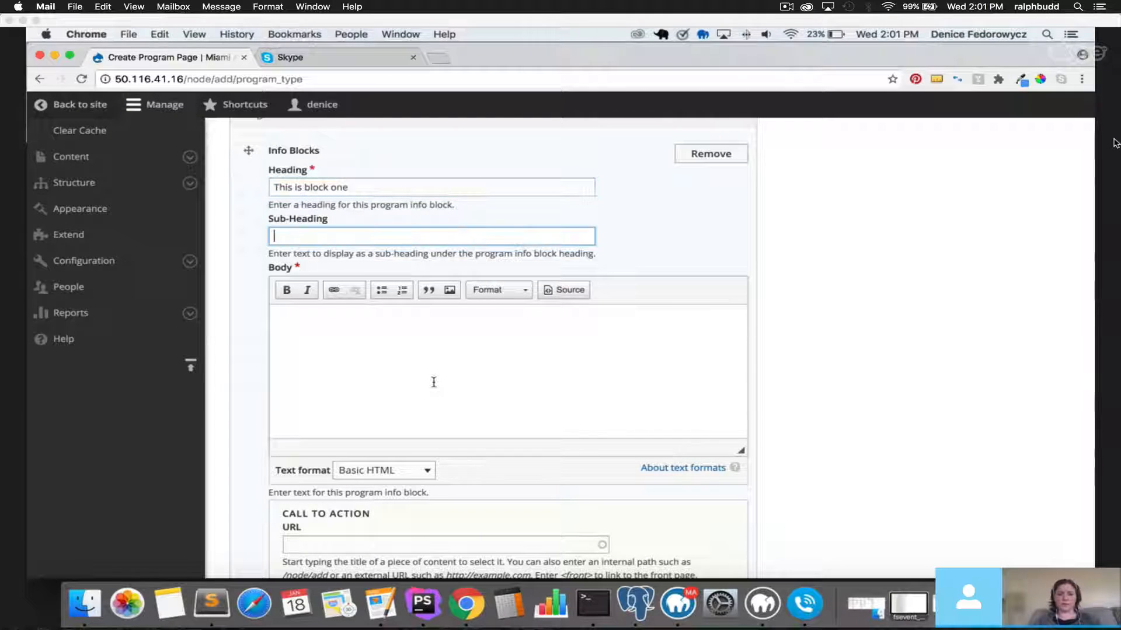
type("This is subhead")
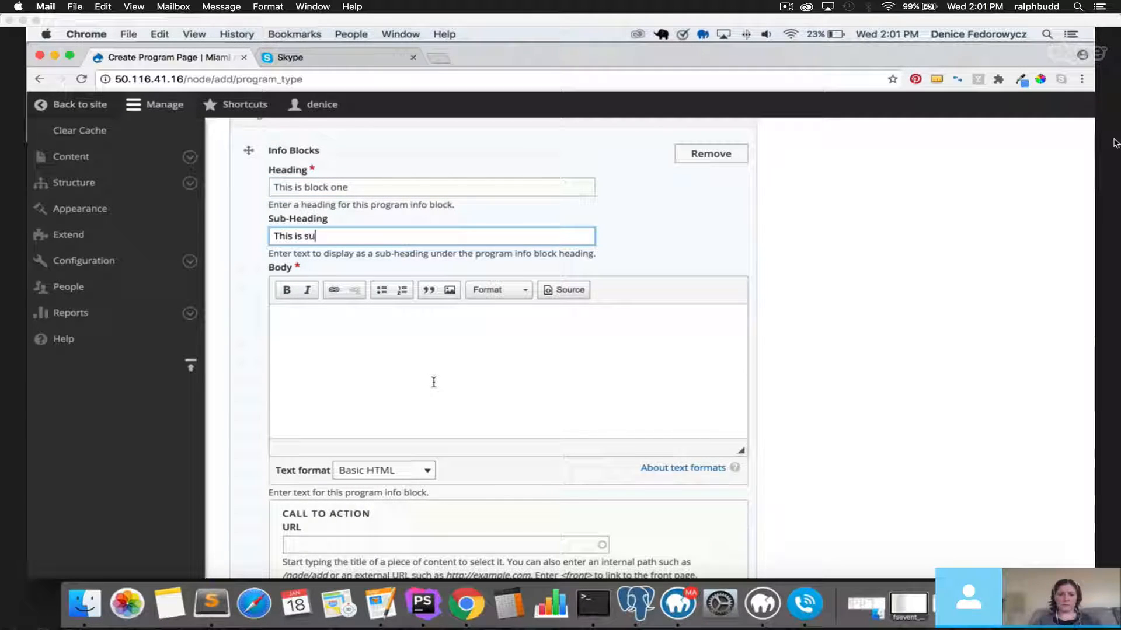
type("ing")
Give the block body text and an 'Apply Now' link, then add a second info block.
key("Tab")
type("TH")
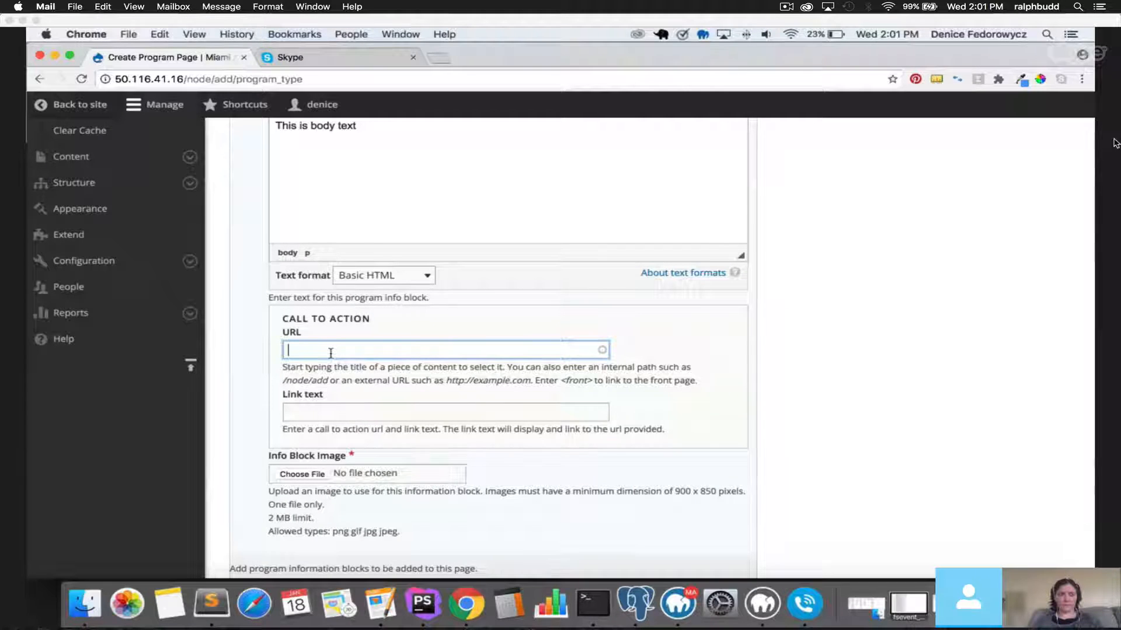
type("a")
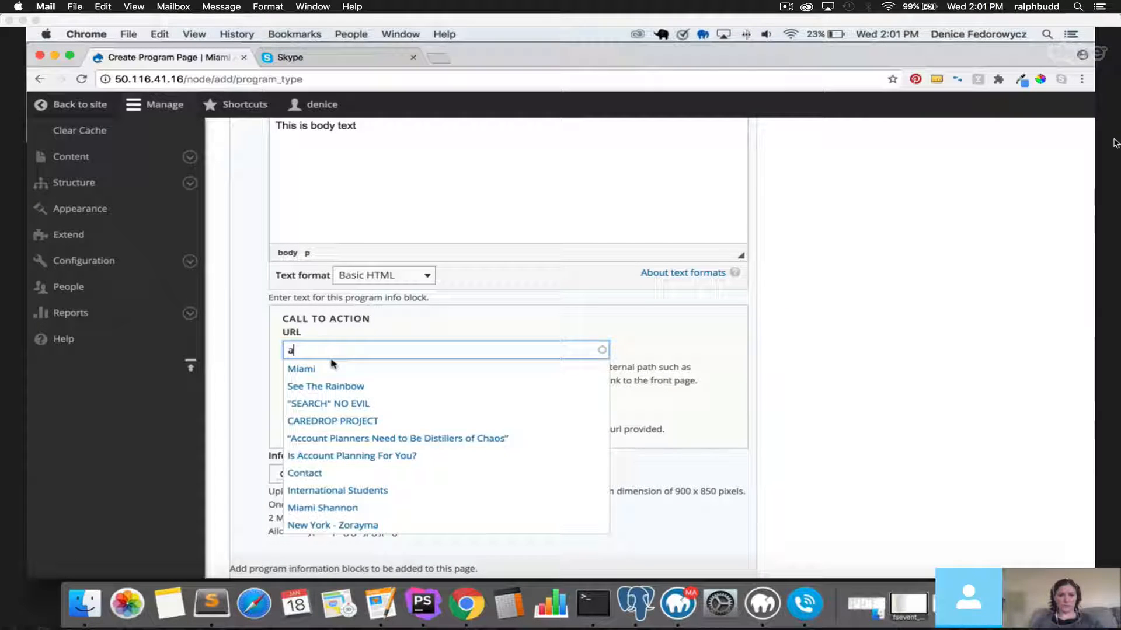
left_click(397, 439)
left_click(326, 412)
type("Apply Now")
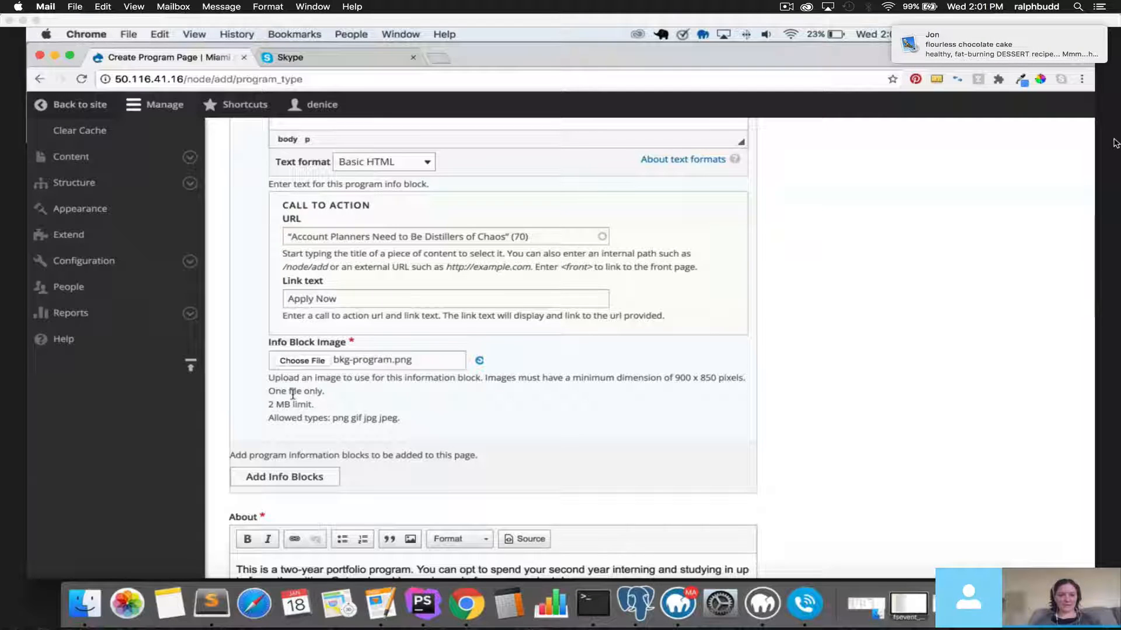
scroll(293, 394, "down", 5)
left_click(306, 355)
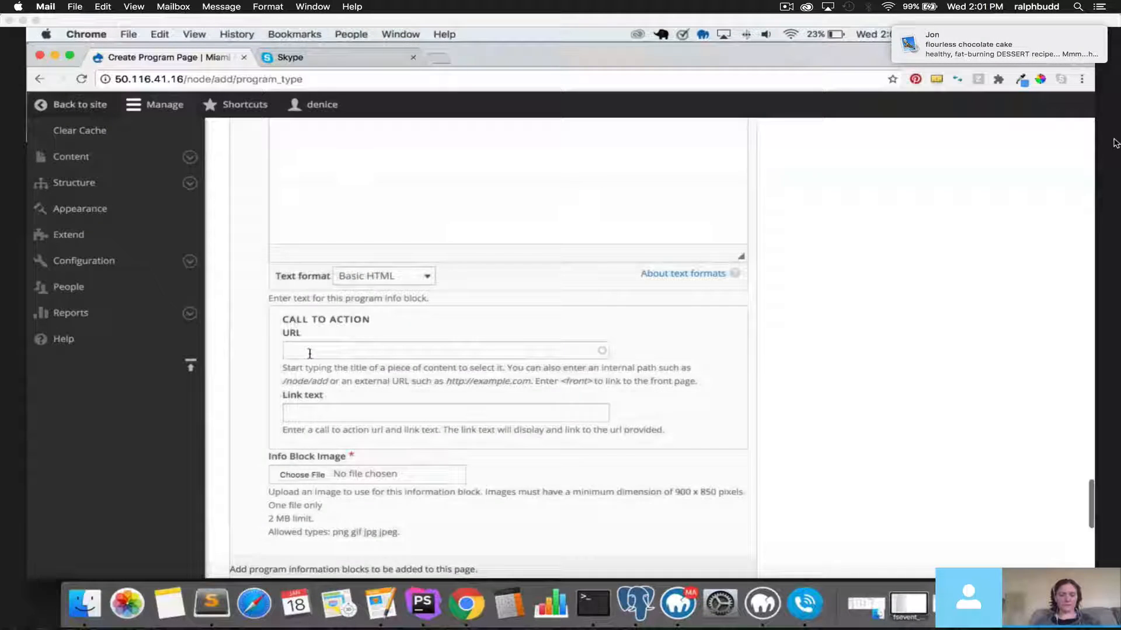
Fill the second block: heading 'This is heading two', sub-heading 'this is the subheading', body 'this is body copy'.
scroll(311, 356, "up", 1)
type("This is")
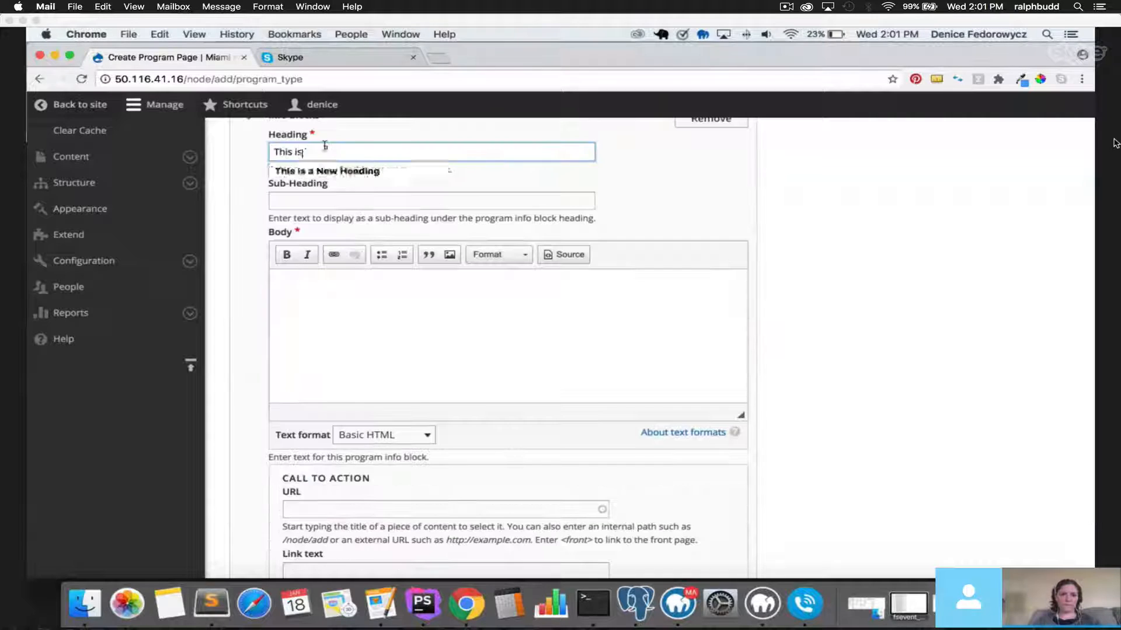
type(" heading two")
left_click(320, 199)
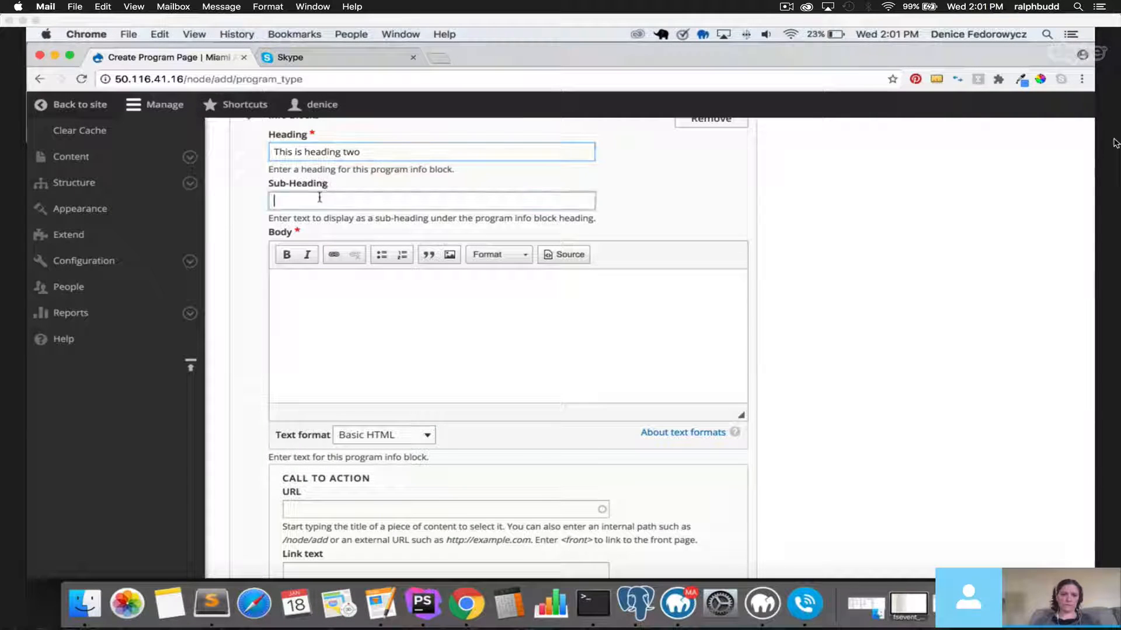
type("this is the subhe")
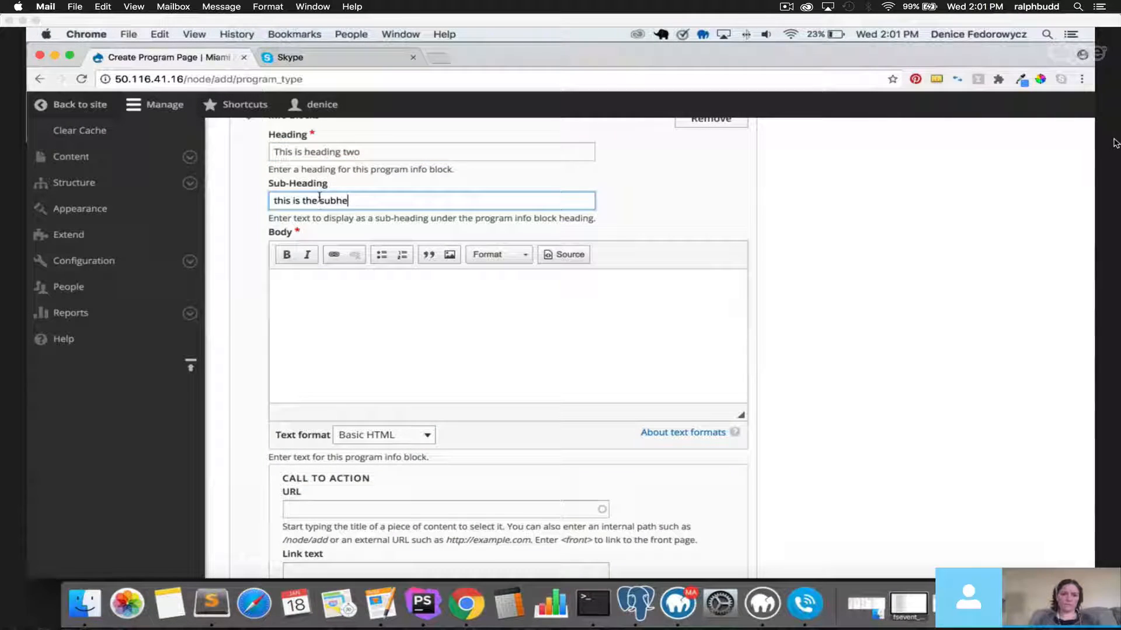
type("ading")
key("Tab")
type("thi")
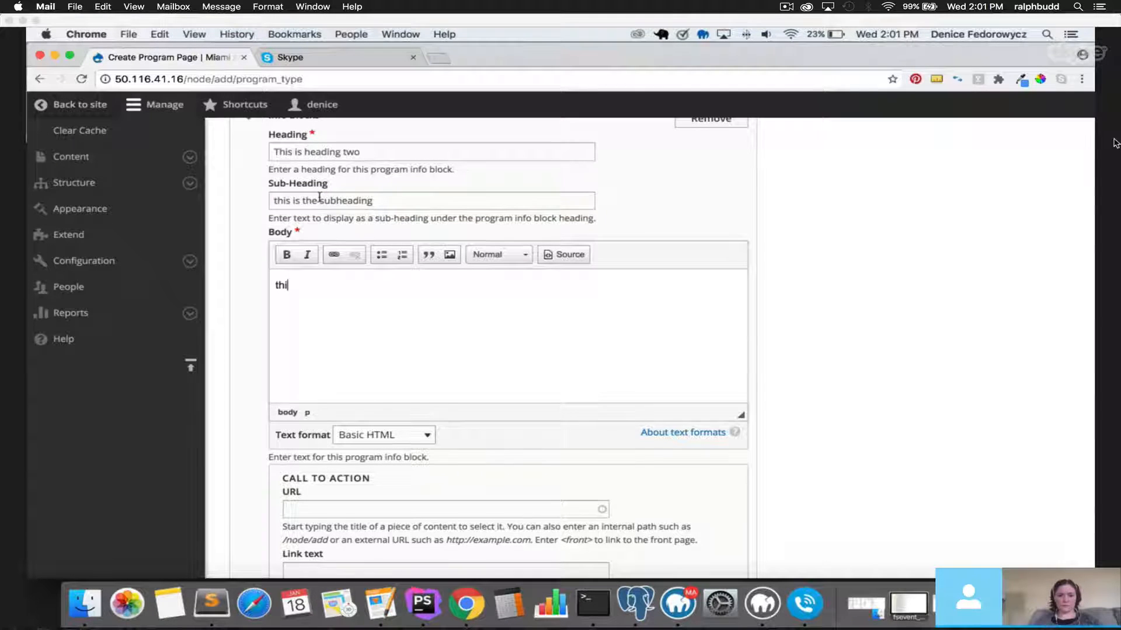
type("s is body copy")
Attach bkg-program.png as the second info block's image.
scroll(352, 420, "down", 3)
scroll(351, 312, "down", 3)
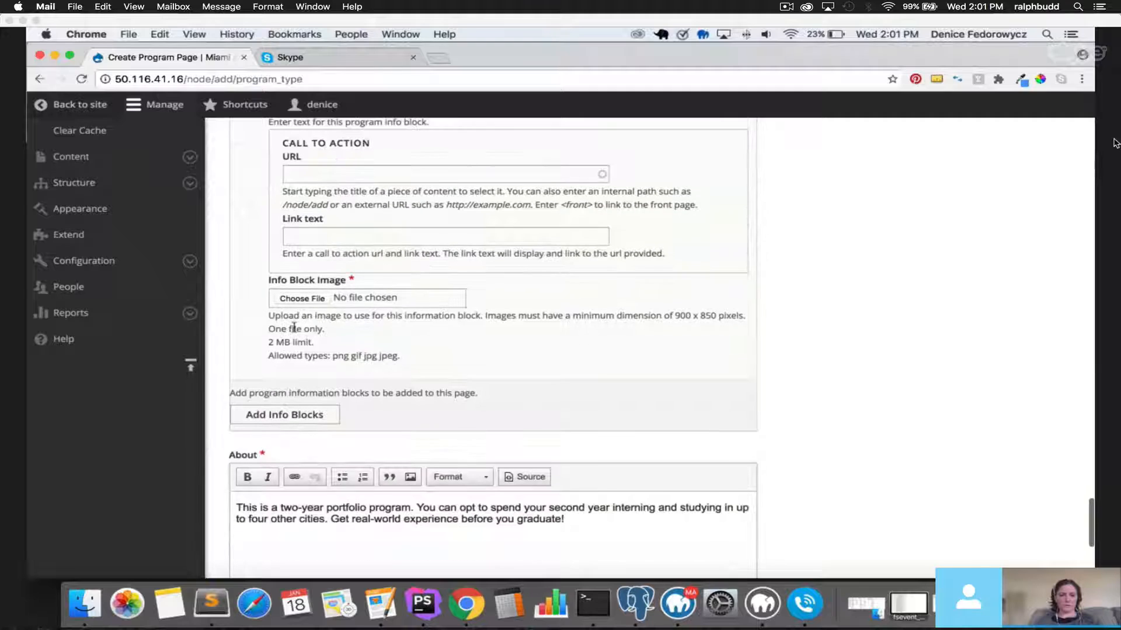
left_click(302, 299)
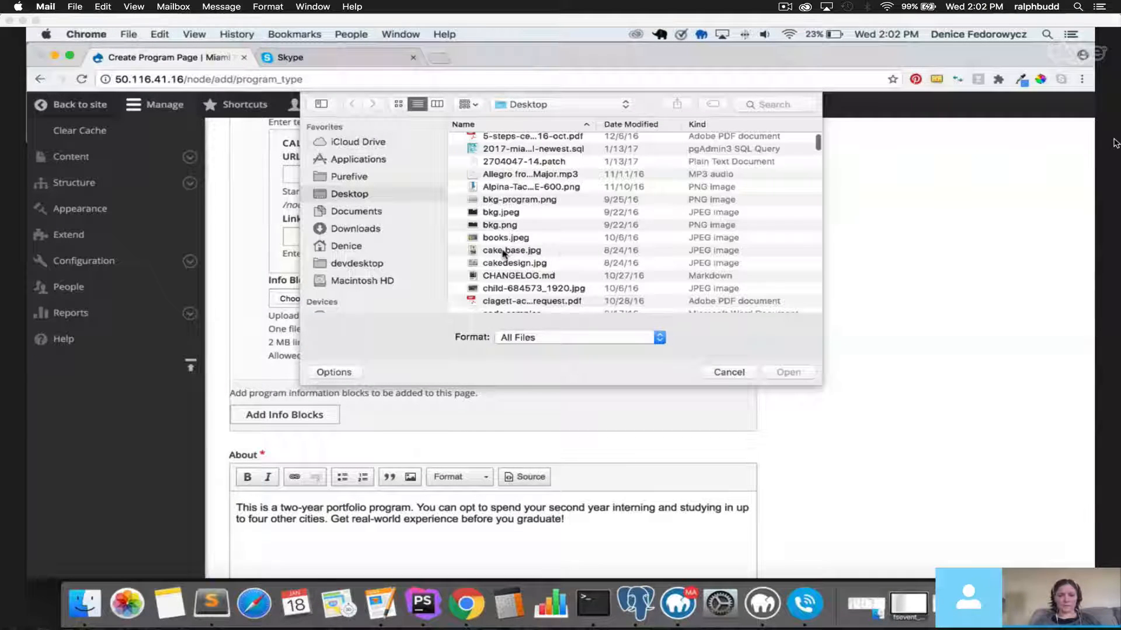
double_click(513, 200)
scroll(391, 302, "down", 1)
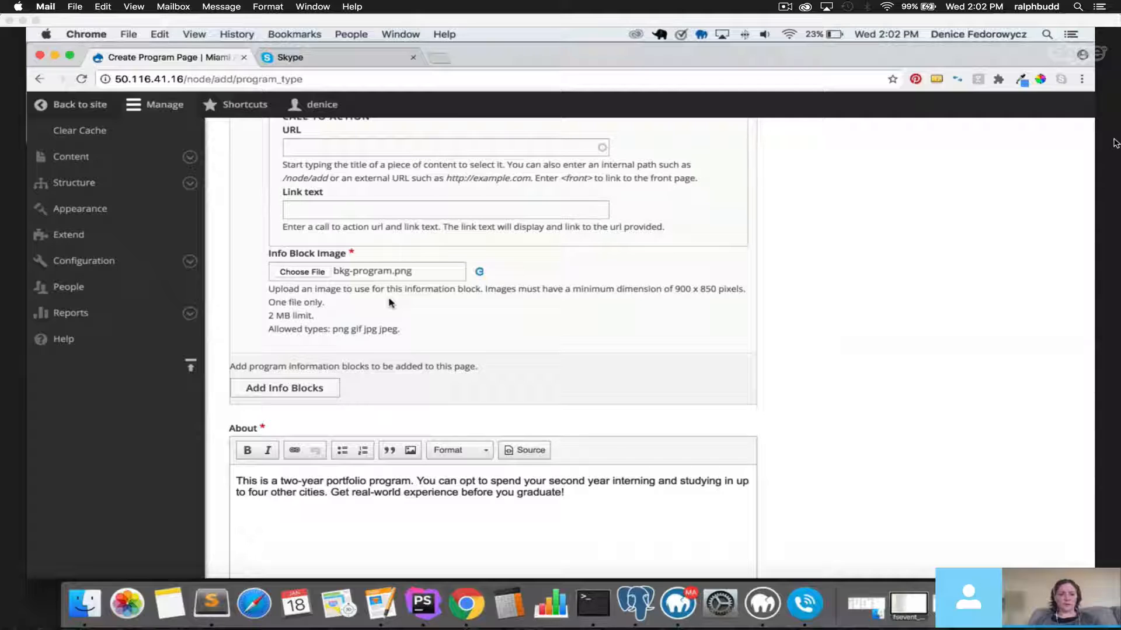
scroll(390, 302, "down", 4)
left_click_drag(229, 451, 474, 453)
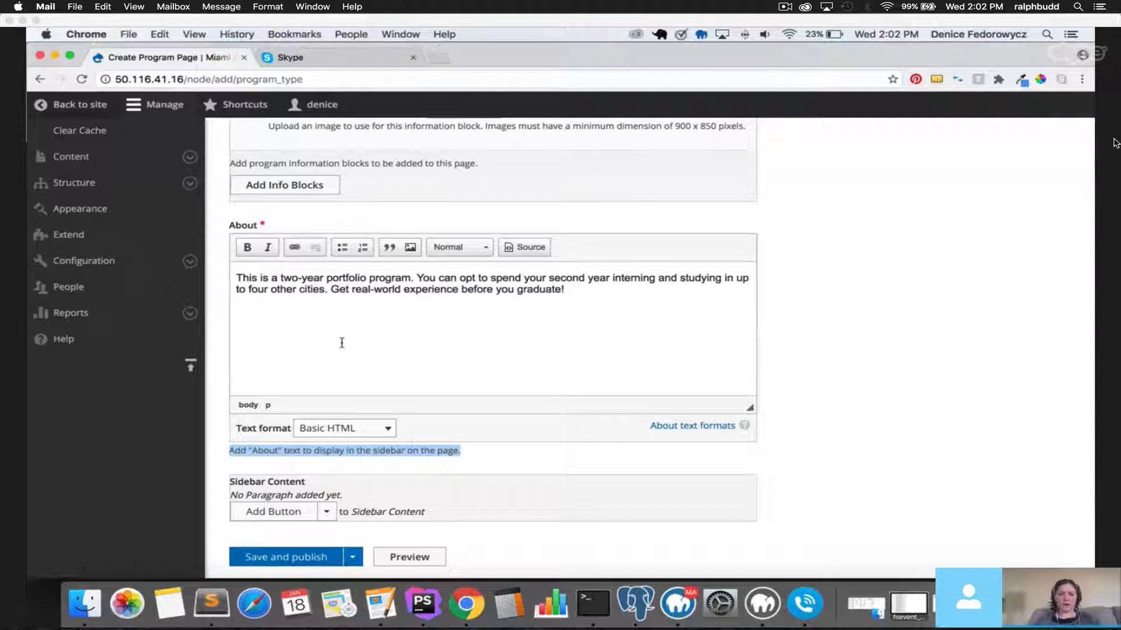
left_click_drag(236, 279, 464, 309)
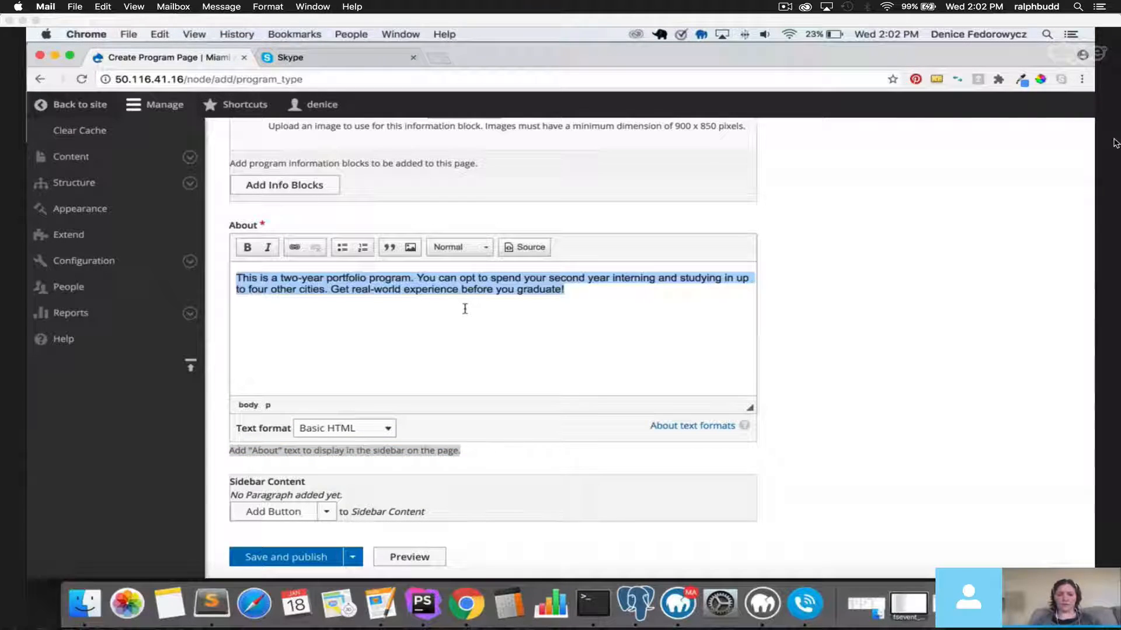
left_click(222, 359)
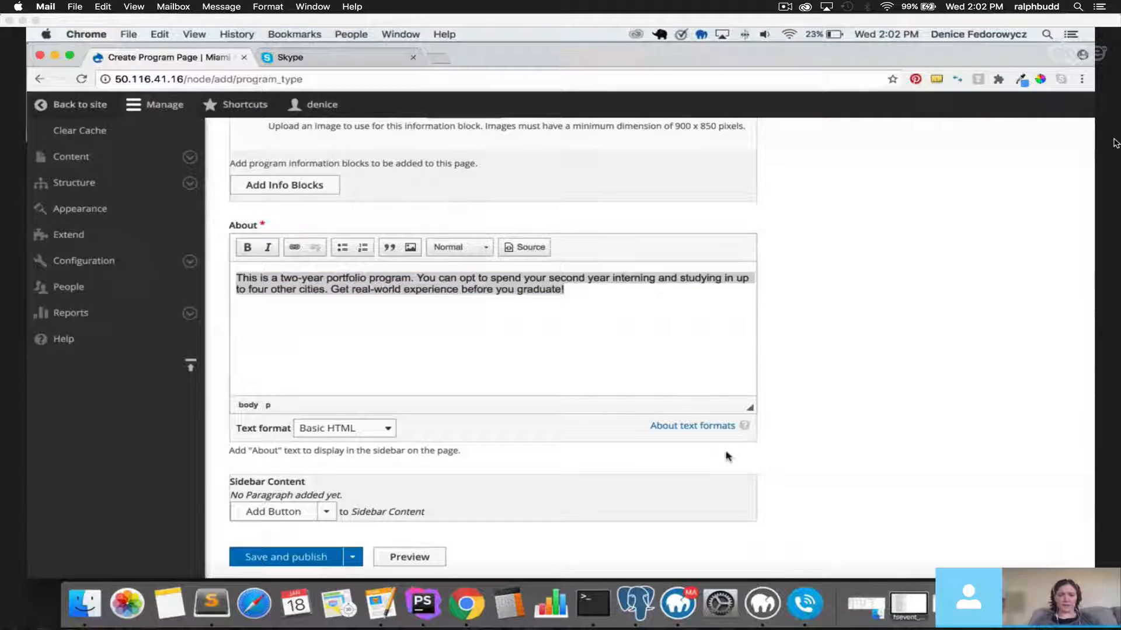
left_click(408, 338)
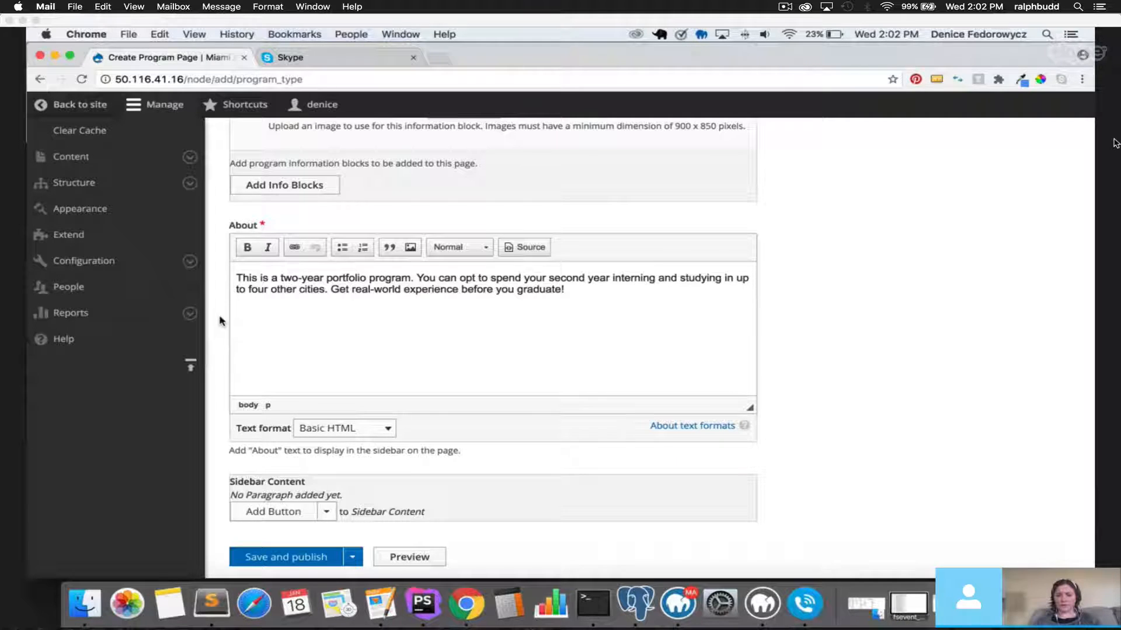
triple_click(353, 290)
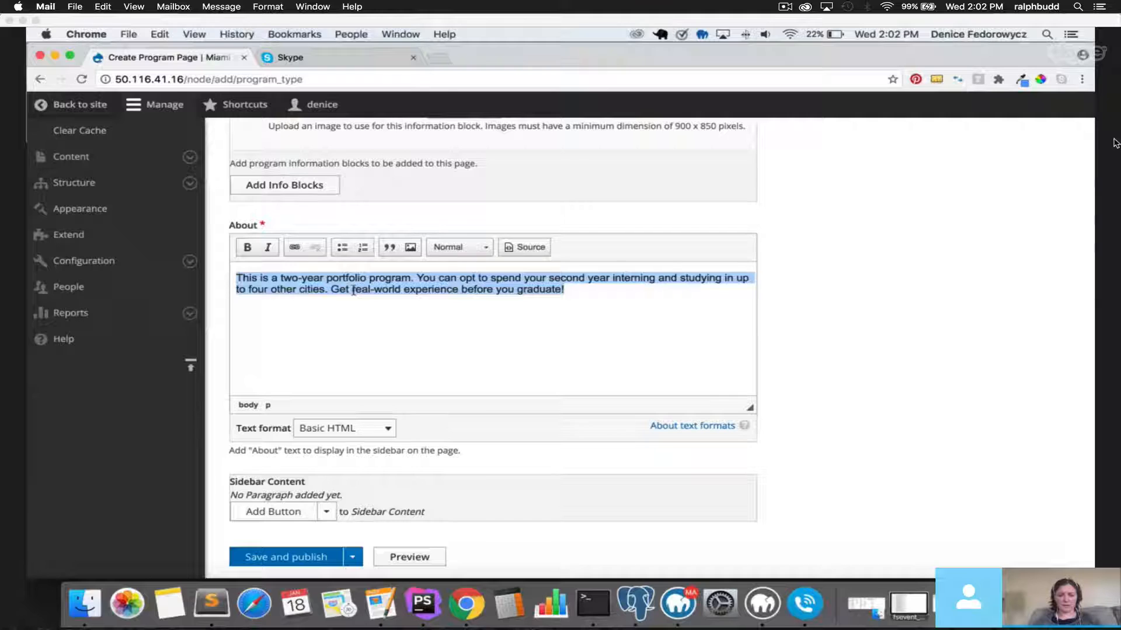
left_click_drag(230, 482, 309, 479)
scroll(309, 479, "down", 2)
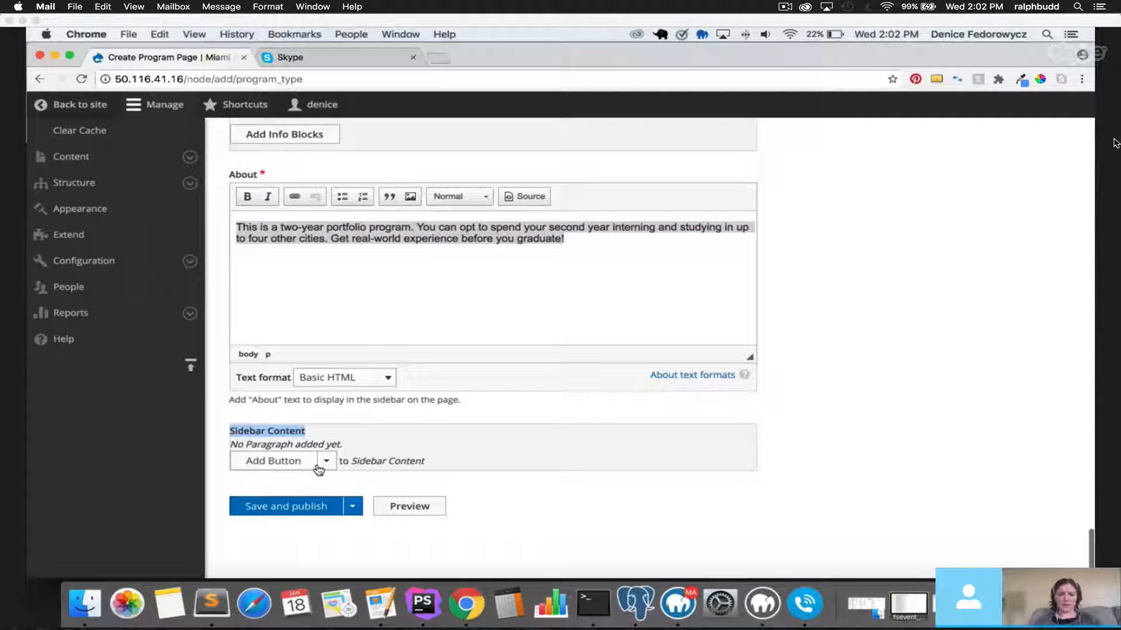
Add a Sidebar Content button linking to International Students, labelled 'Apply Now'.
left_click(320, 466)
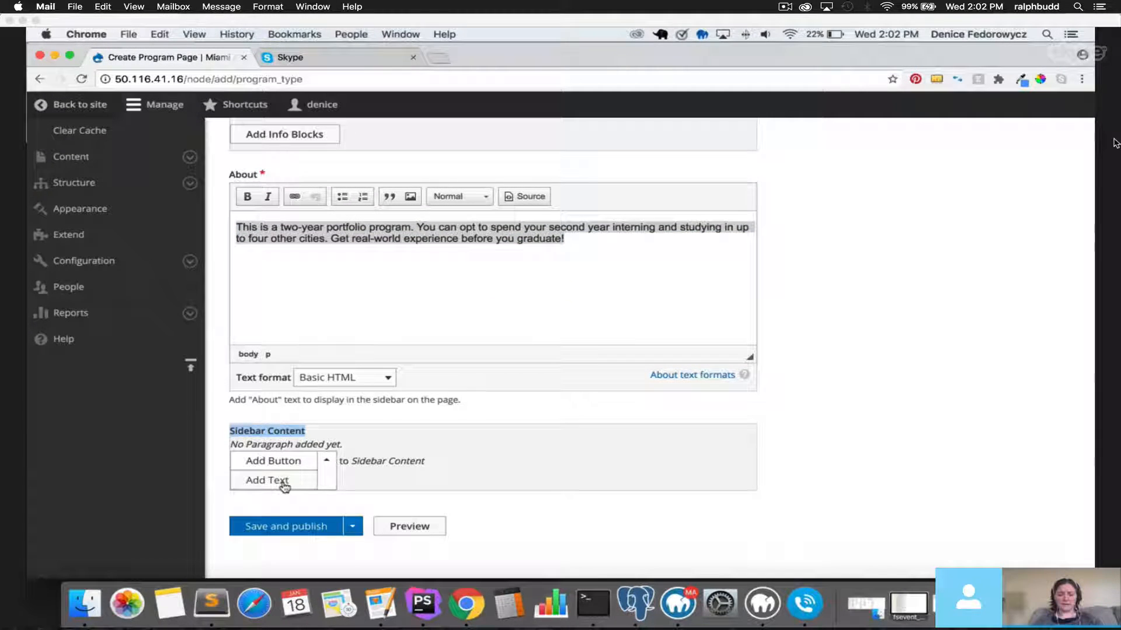
left_click(276, 462)
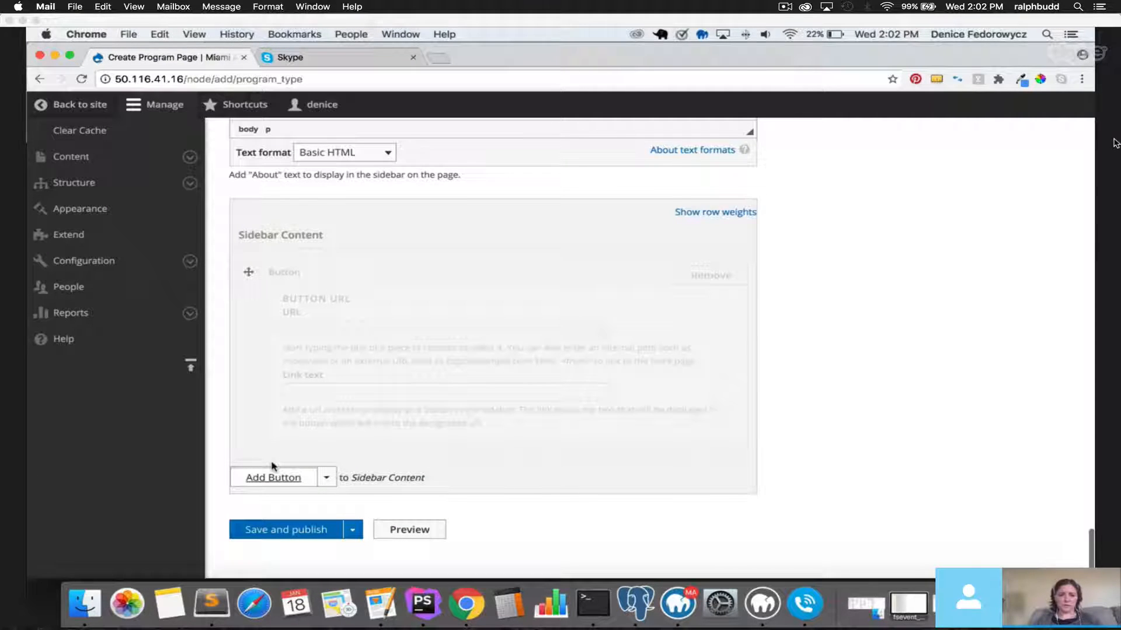
type("a")
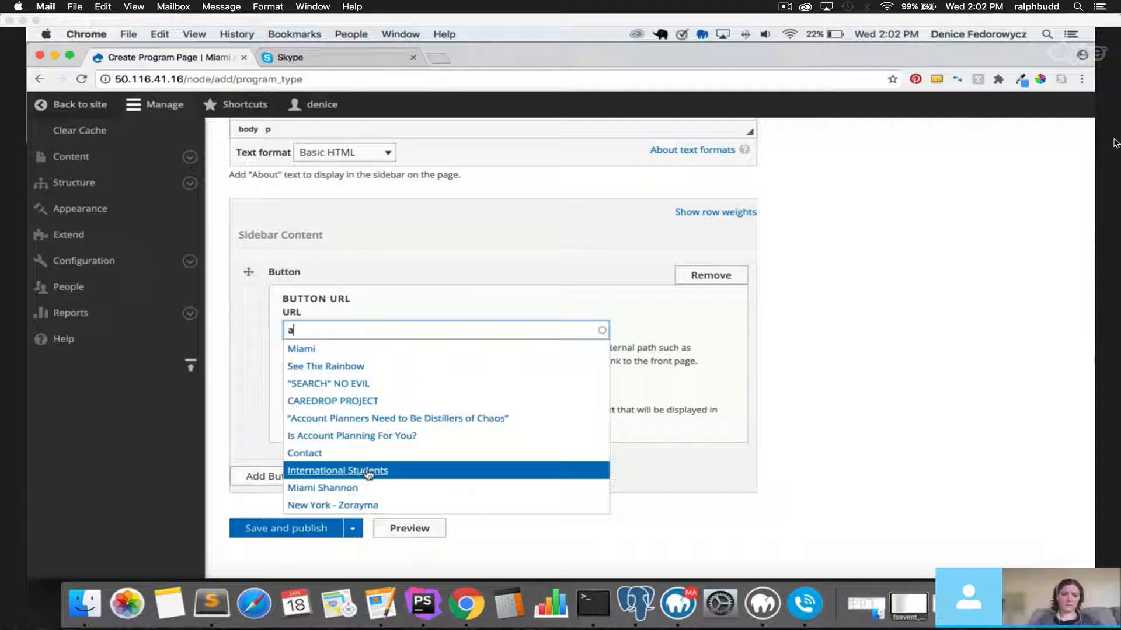
left_click(368, 471)
left_click(318, 393)
type("Apply Now")
Add a sidebar text paragraph reading 'This is sidebar text.'.
left_click(328, 476)
left_click(293, 498)
scroll(294, 502, "down", 1)
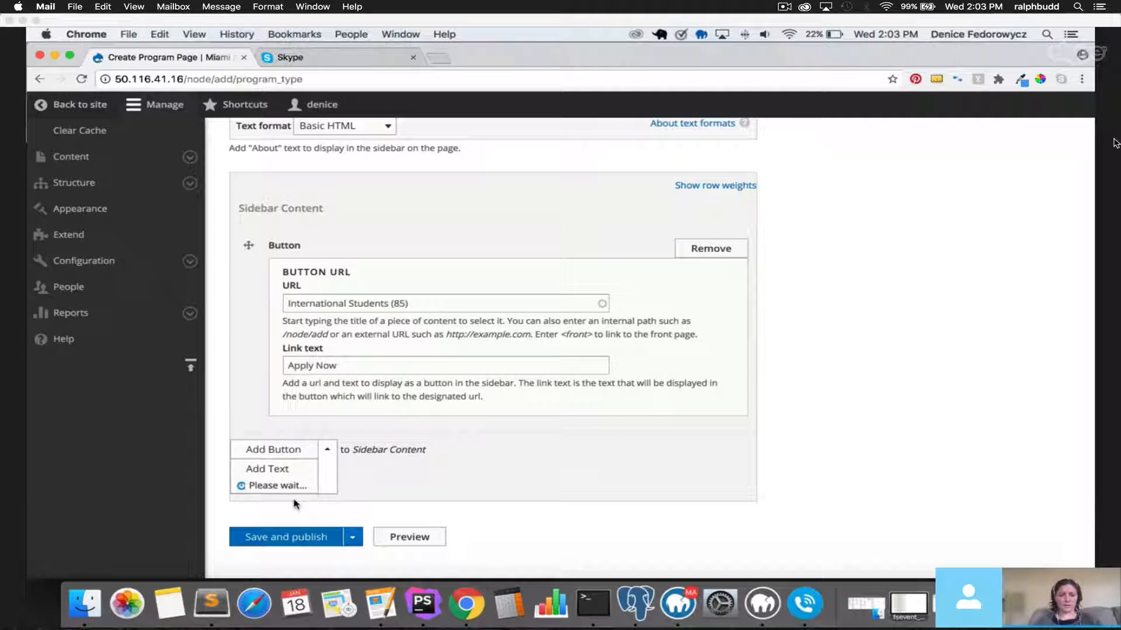
left_click(311, 548)
type("This is")
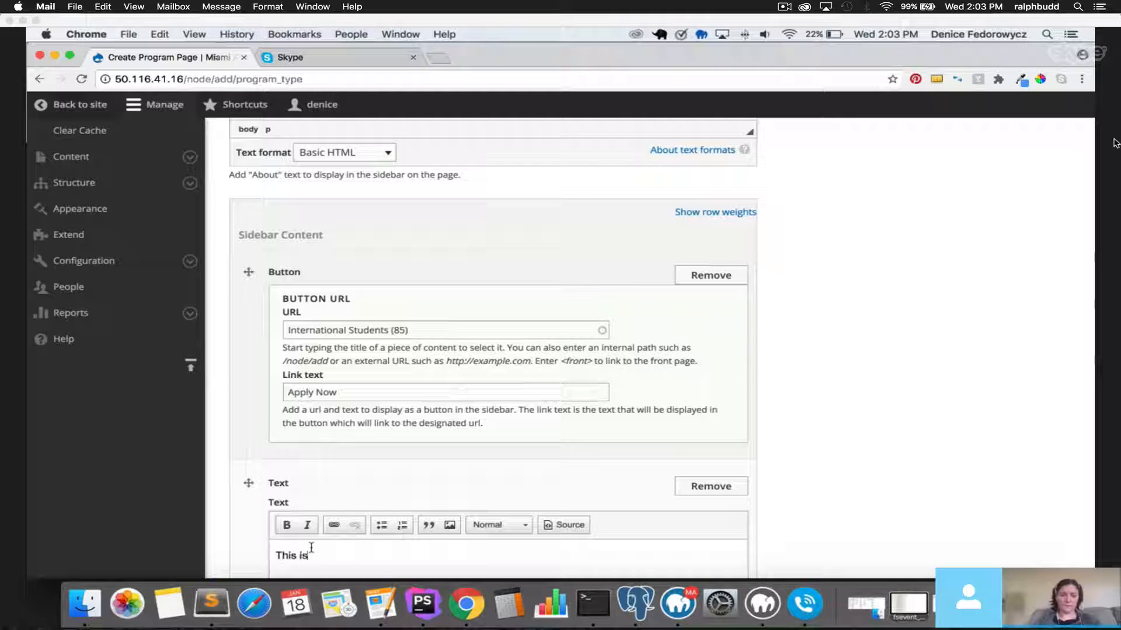
type(" sidebar tex")
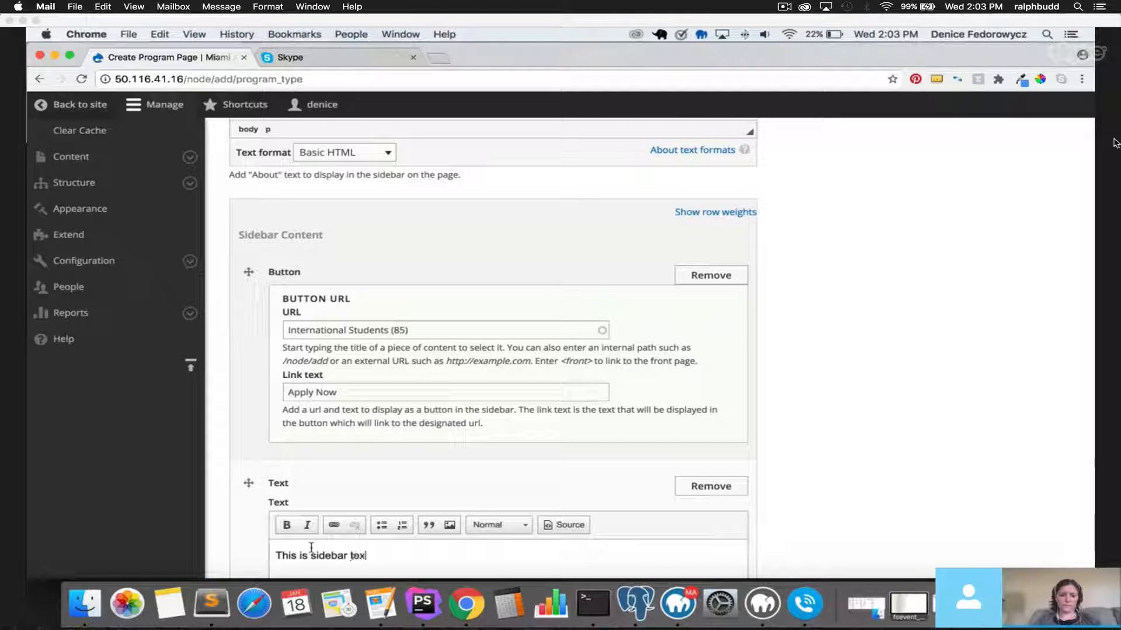
type("t.")
scroll(267, 432, "down", 5)
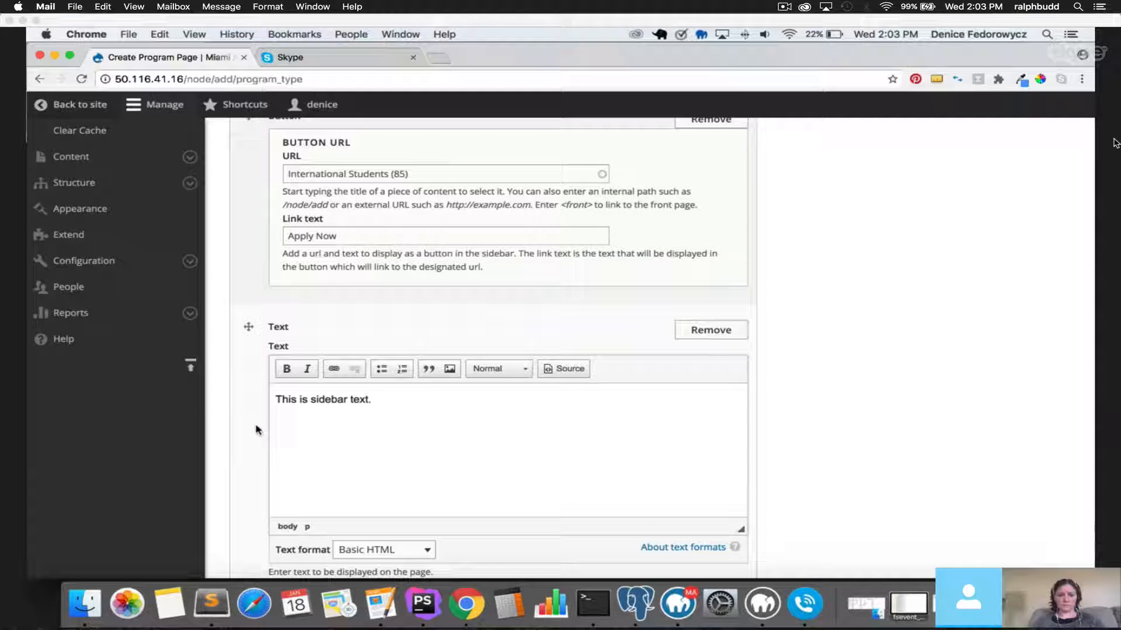
scroll(255, 429, "down", 2)
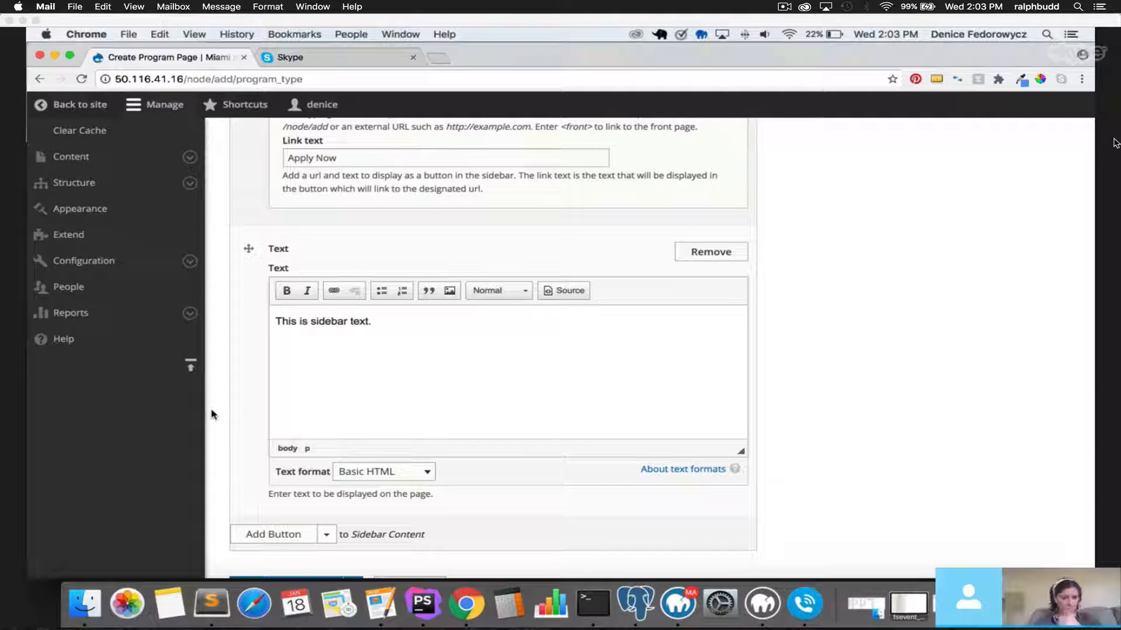
scroll(211, 414, "down", 2)
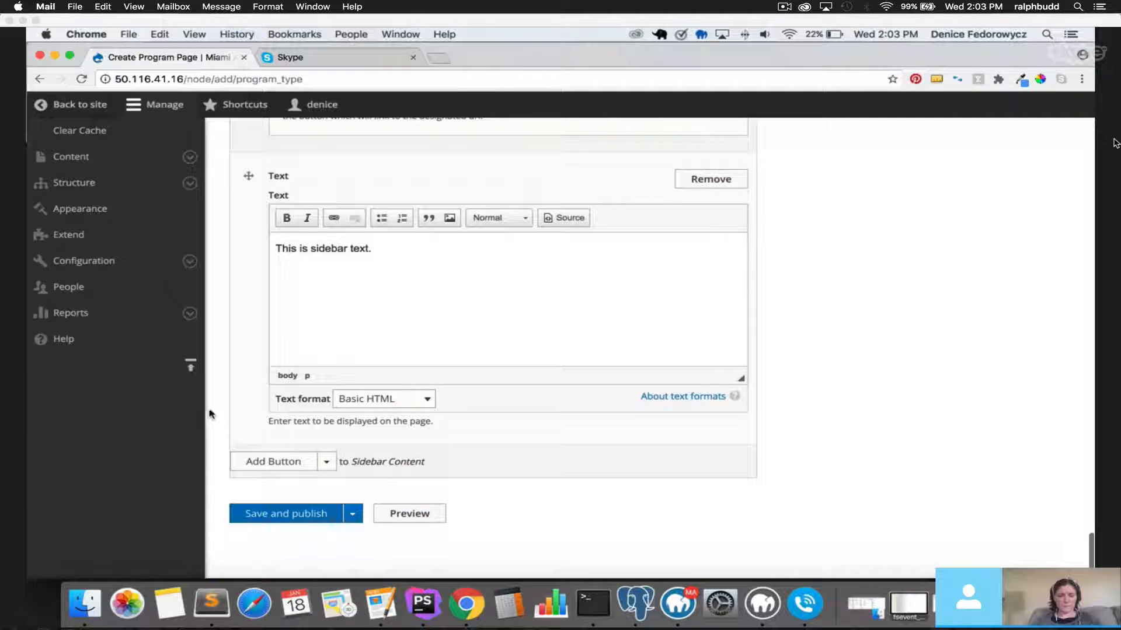
left_click(300, 522)
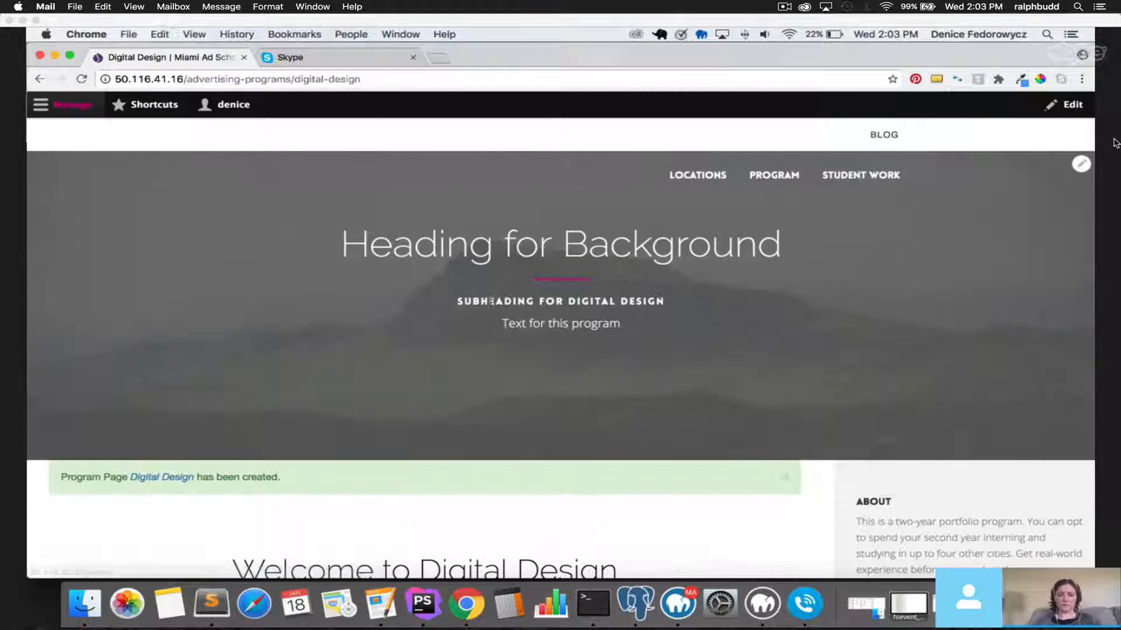
left_click(785, 479)
scroll(833, 453, "down", 5)
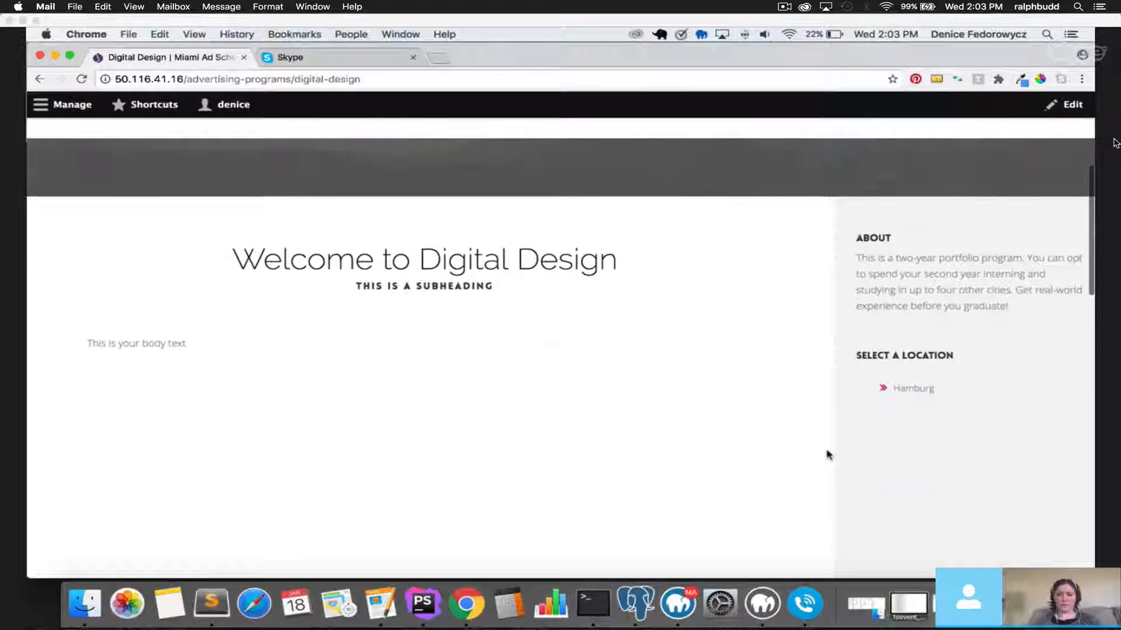
left_click_drag(233, 255, 618, 263)
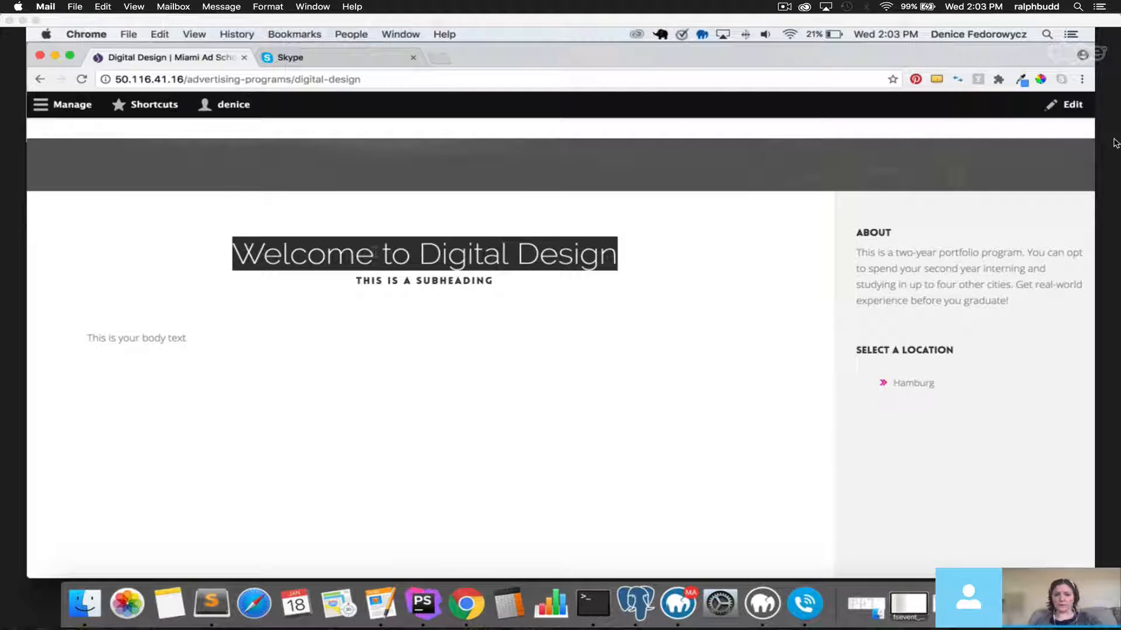
triple_click(378, 281)
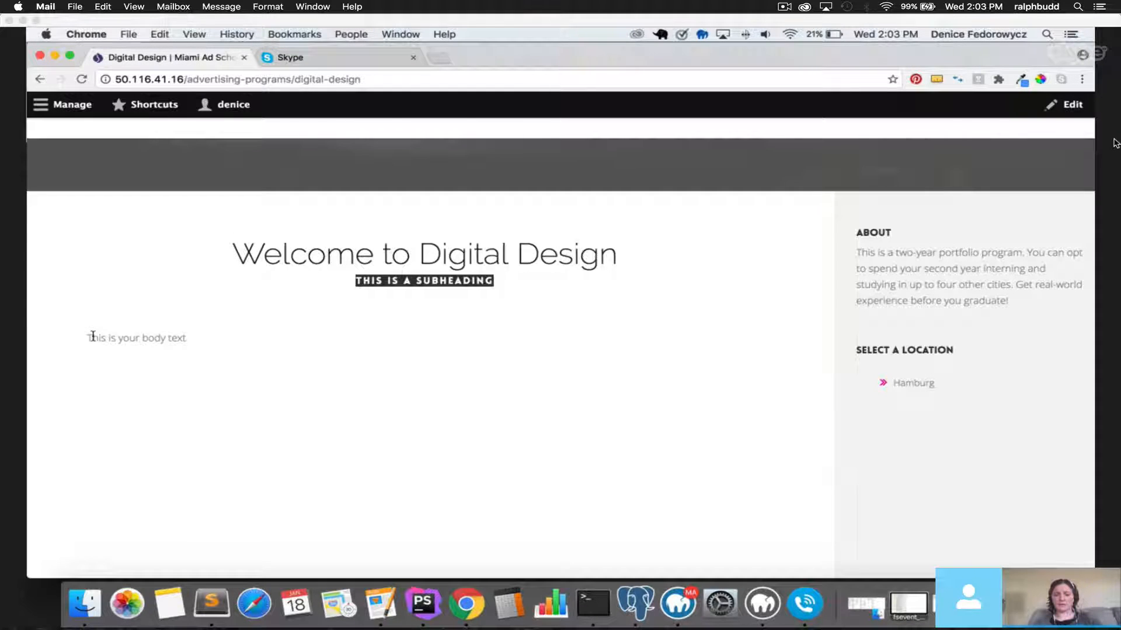
left_click_drag(92, 336, 188, 338)
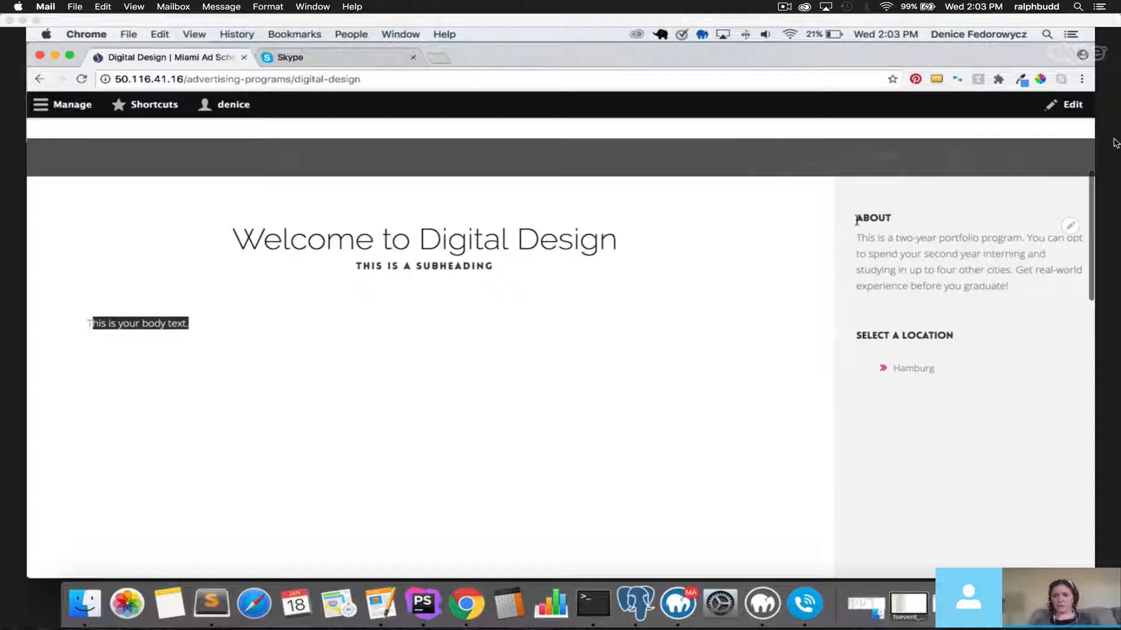
triple_click(948, 262)
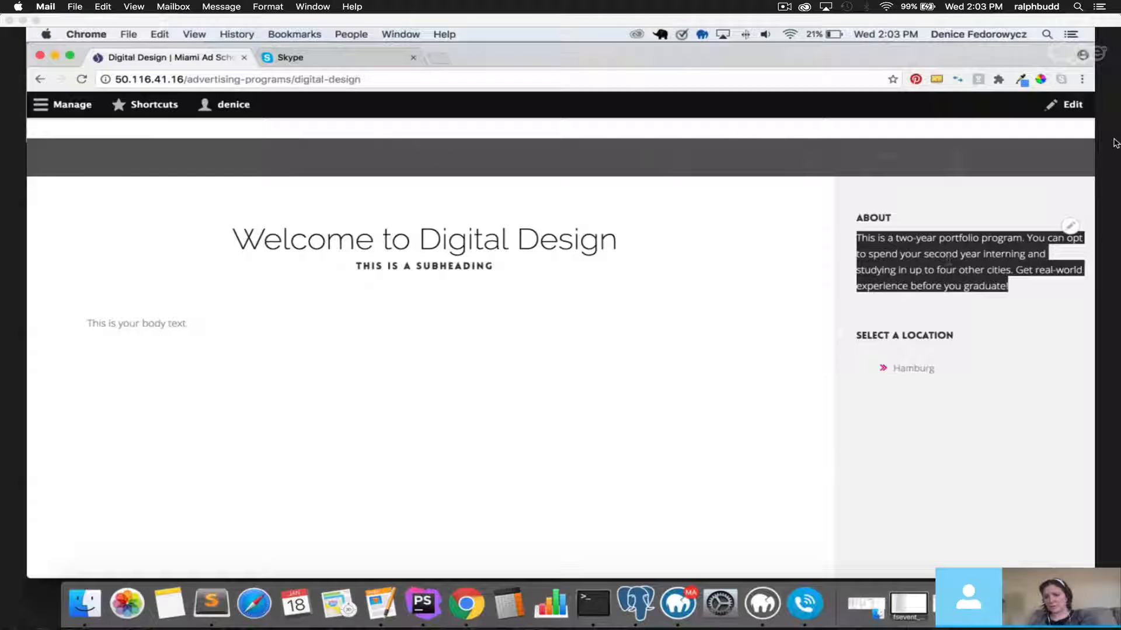
left_click(948, 262)
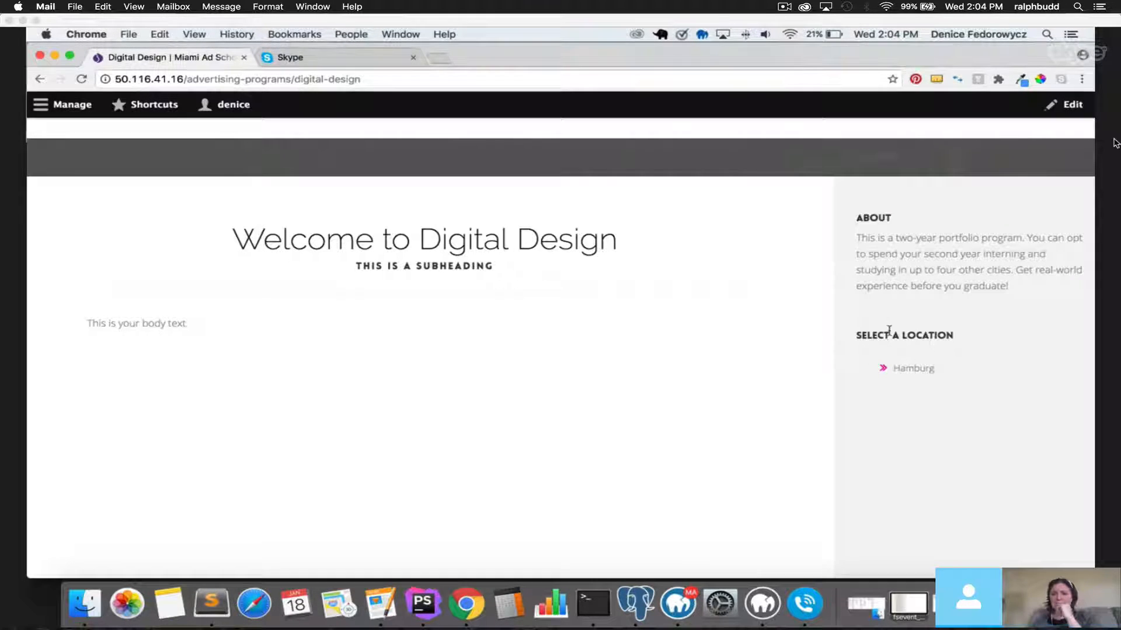
left_click_drag(856, 337, 955, 334)
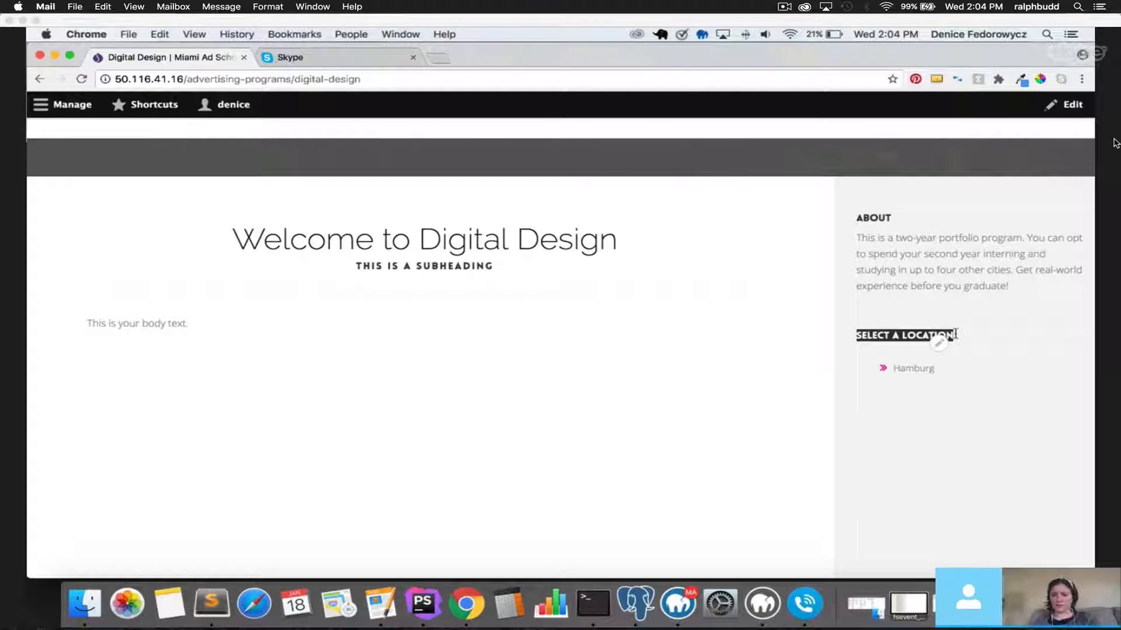
left_click(798, 328)
scroll(798, 329, "up", 3)
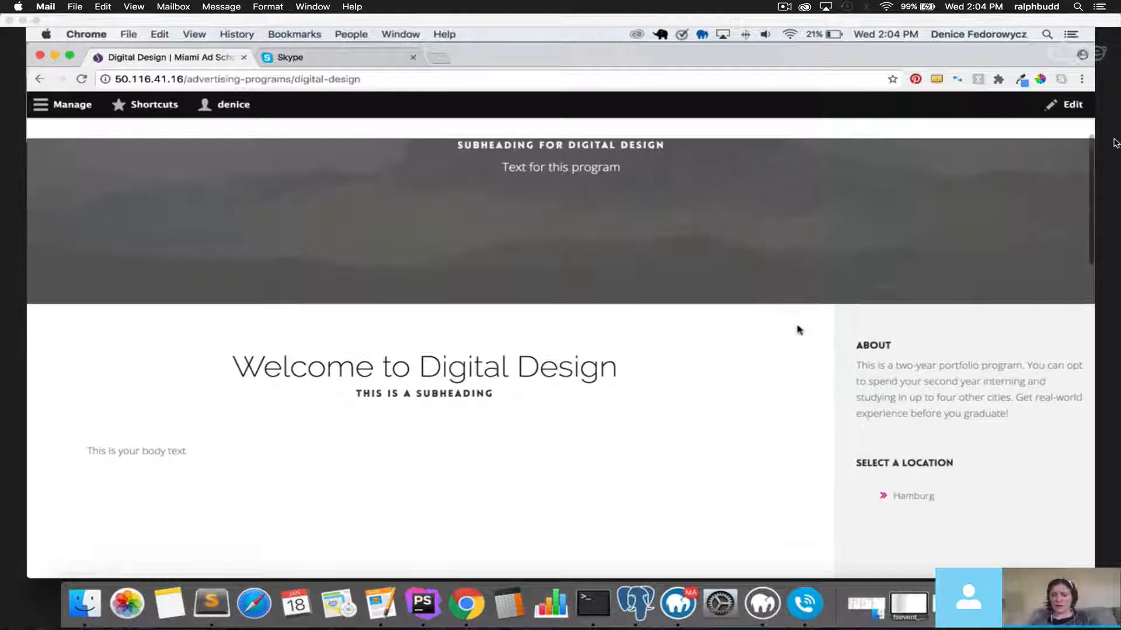
scroll(798, 329, "down", 2)
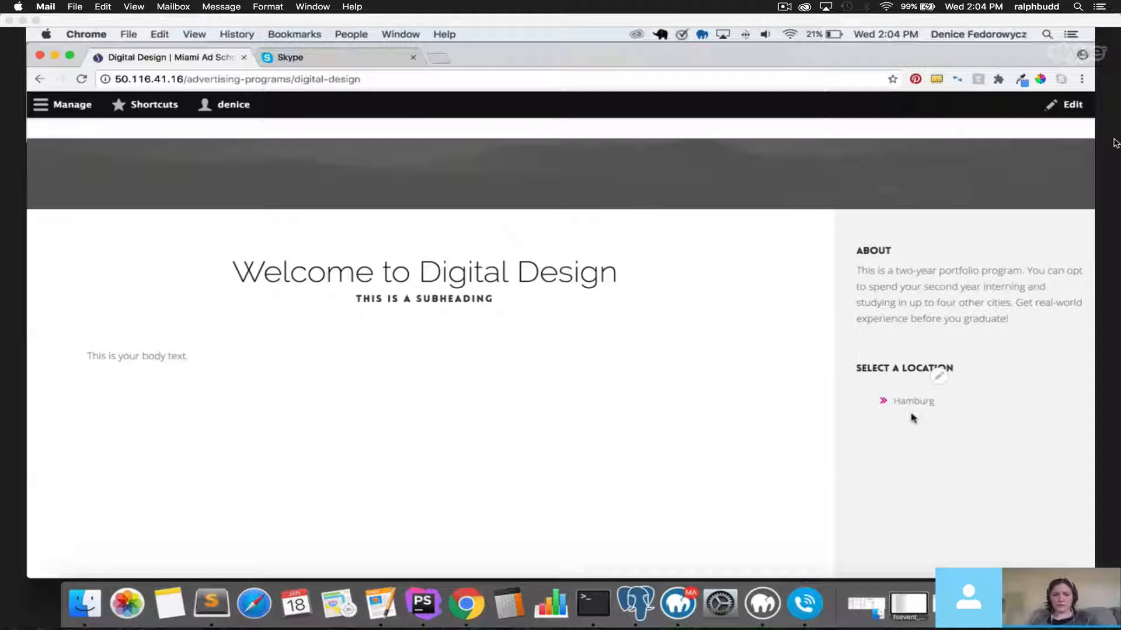
scroll(485, 390, "down", 5)
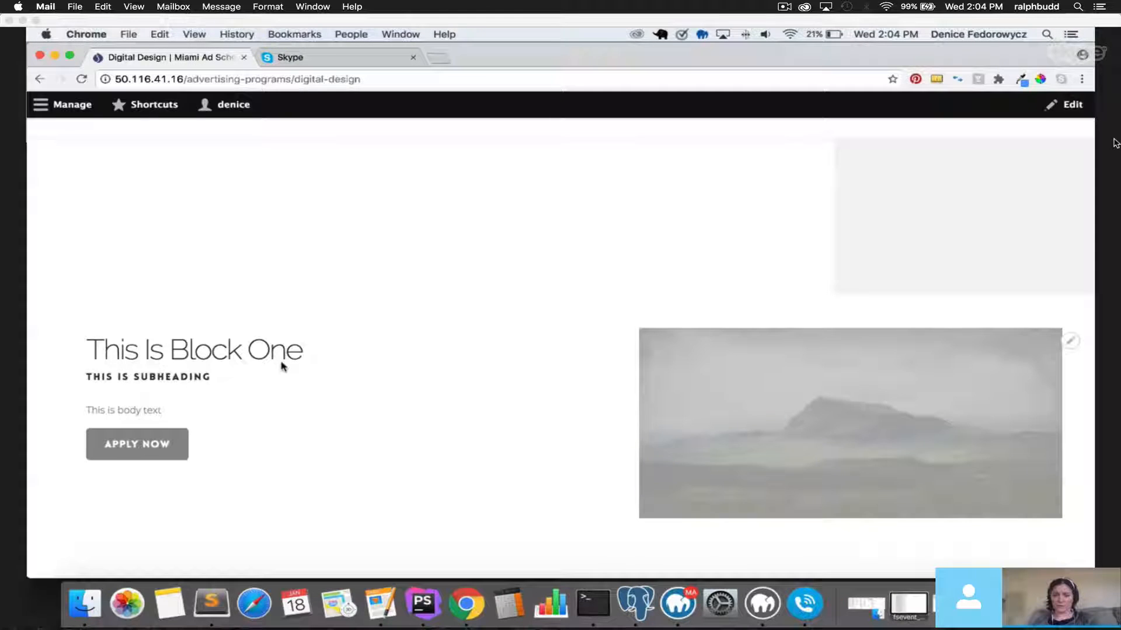
scroll(281, 366, "down", 2)
scroll(313, 374, "down", 4)
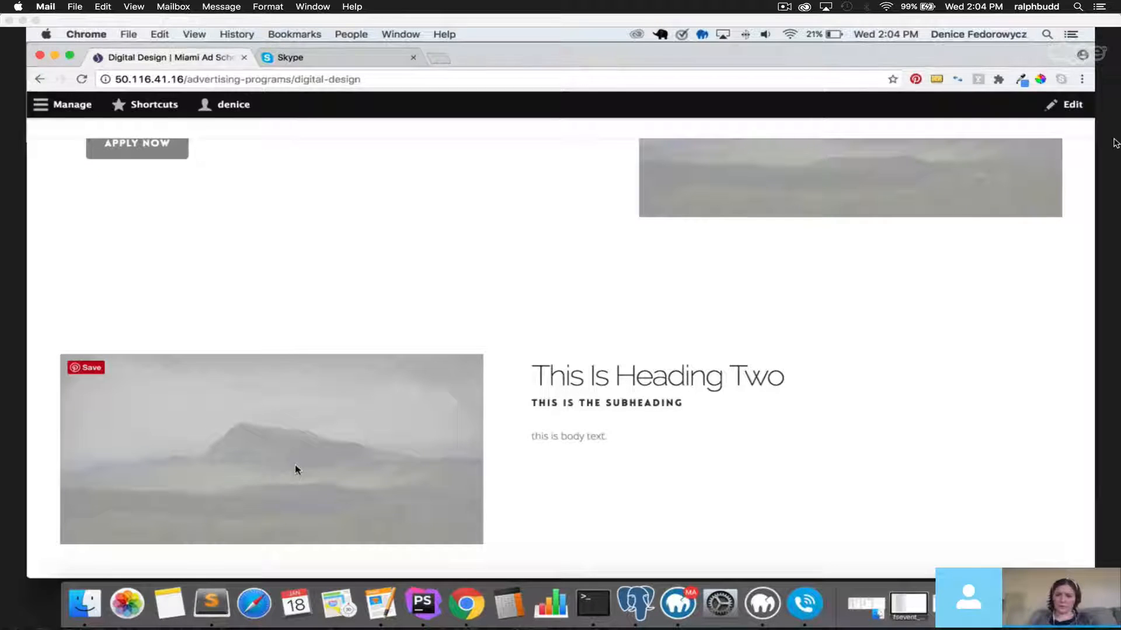
scroll(556, 391, "down", 5)
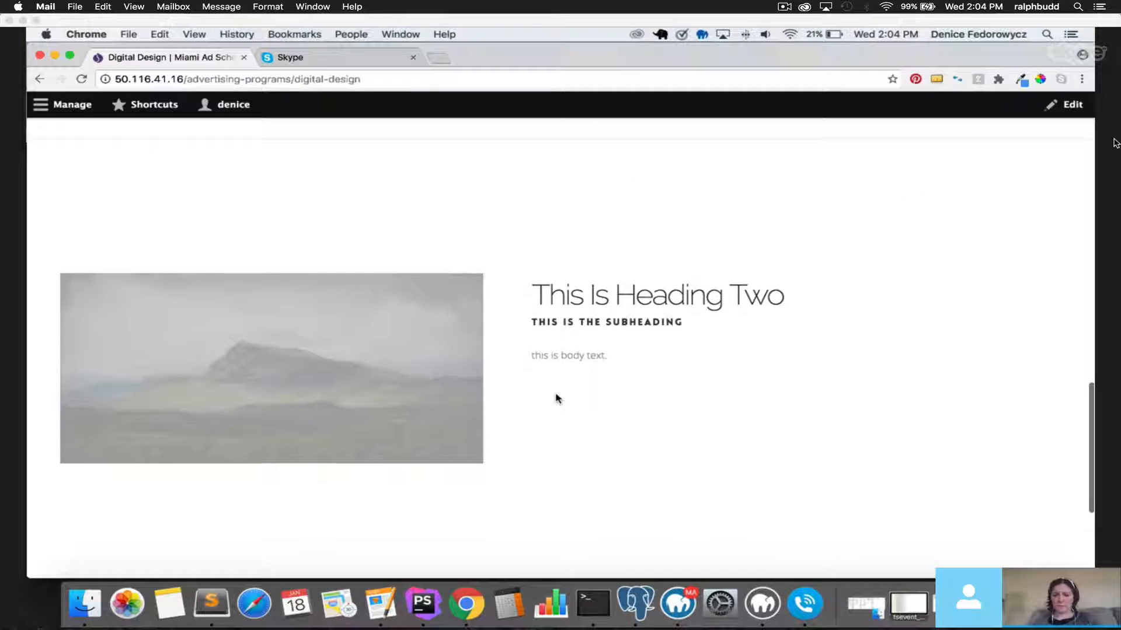
scroll(556, 397, "up", 4)
scroll(555, 396, "up", 1)
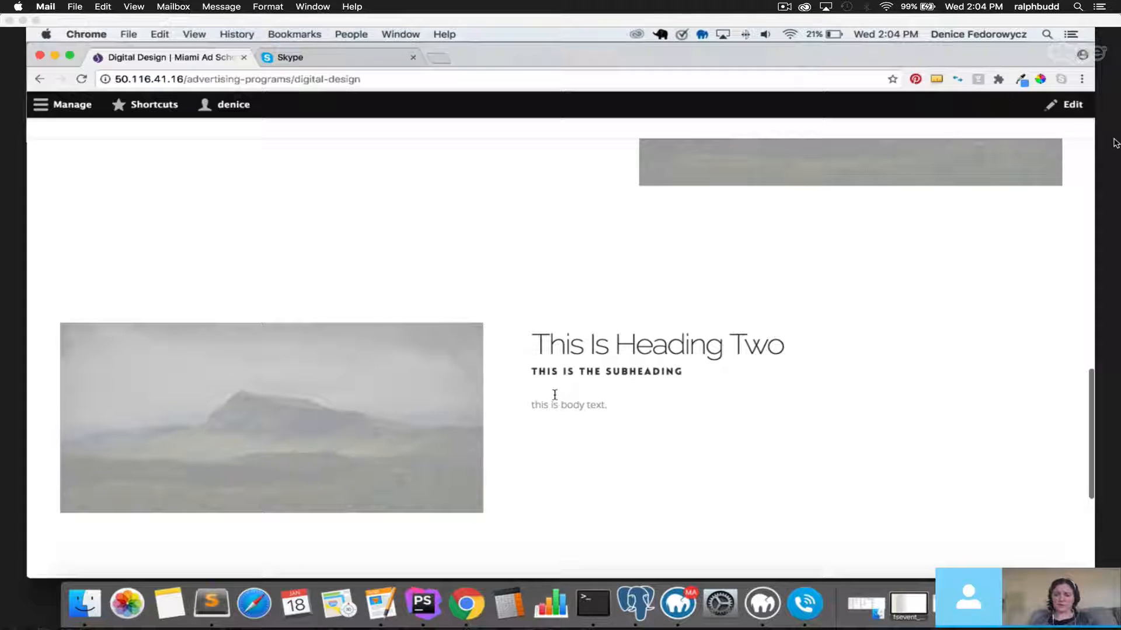
scroll(553, 397, "up", 10)
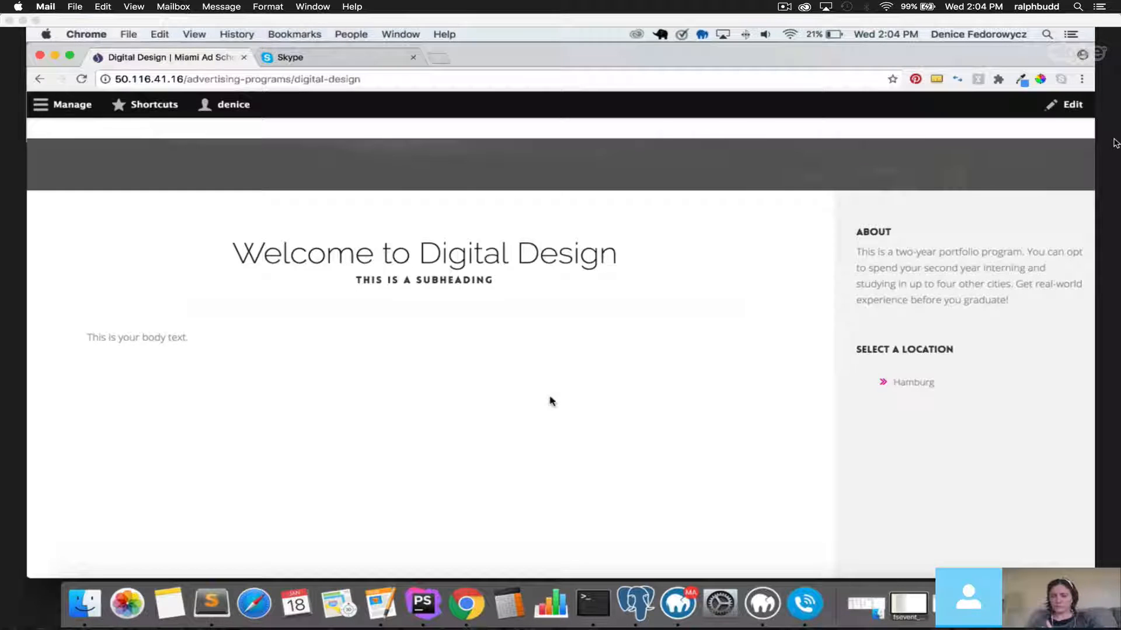
scroll(552, 401, "down", 6)
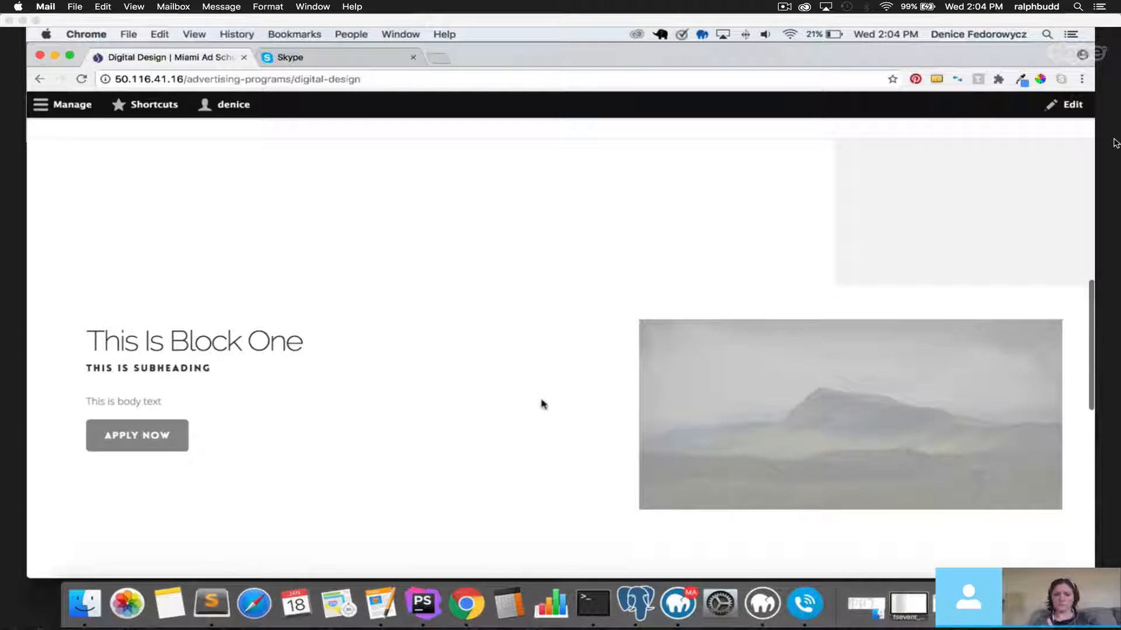
scroll(543, 404, "down", 3)
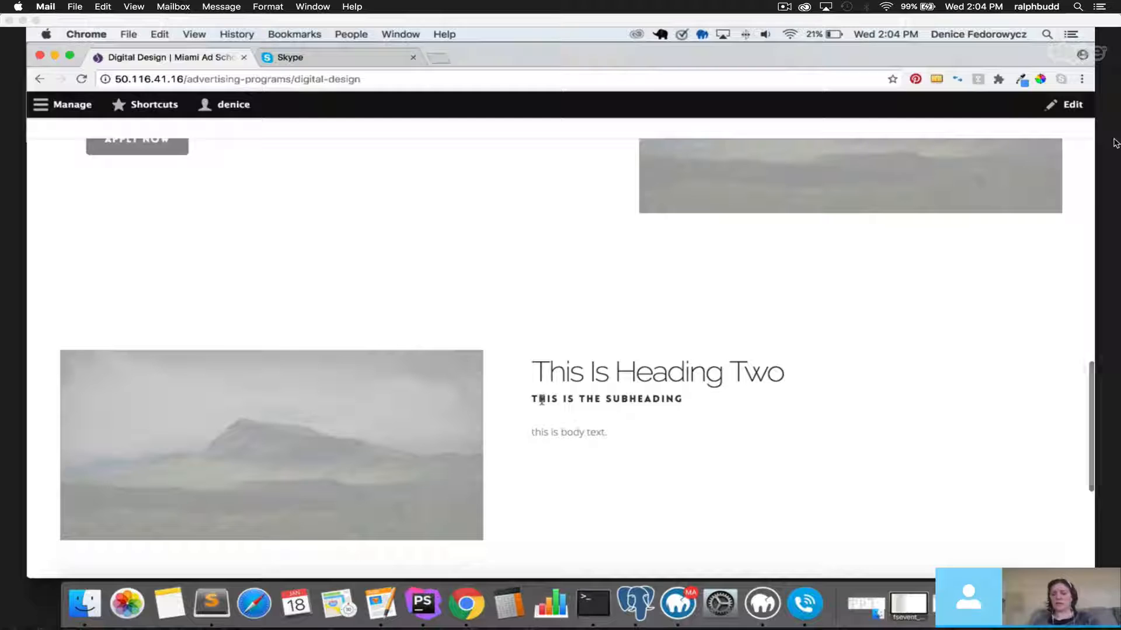
scroll(545, 401, "up", 4)
scroll(544, 400, "up", 6)
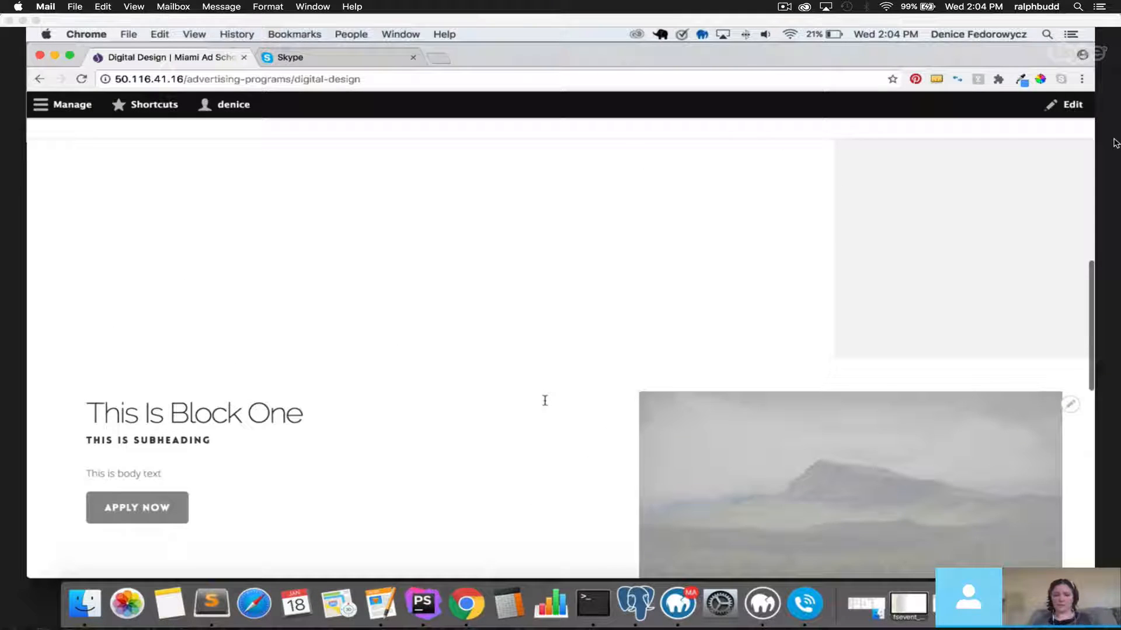
scroll(550, 407, "up", 3)
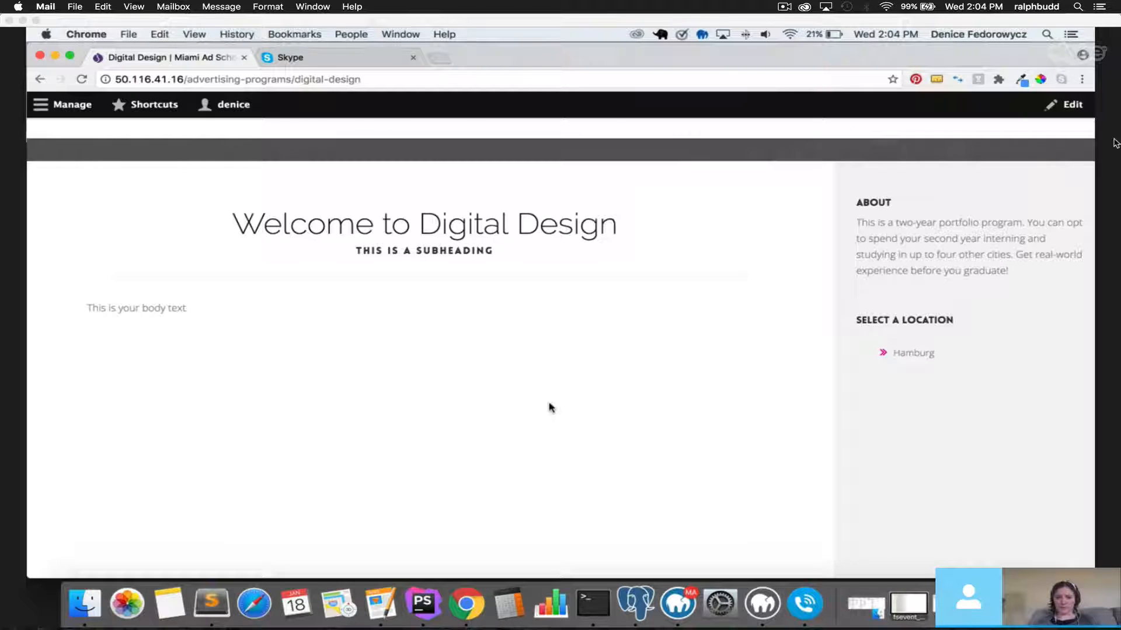
scroll(558, 405, "down", 3)
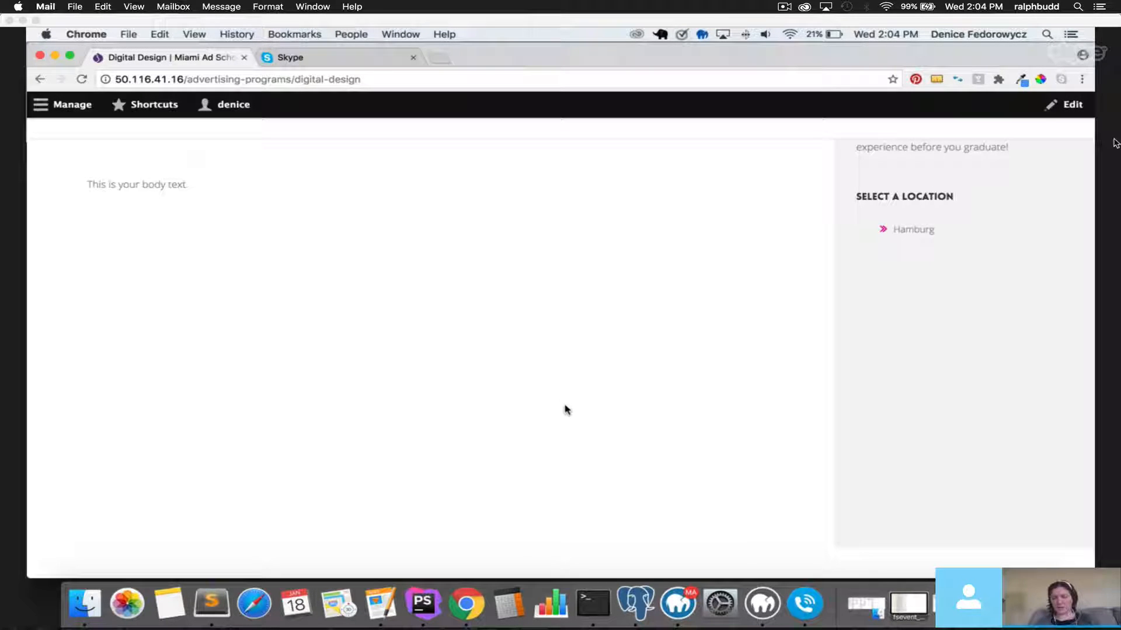
scroll(565, 408, "up", 3)
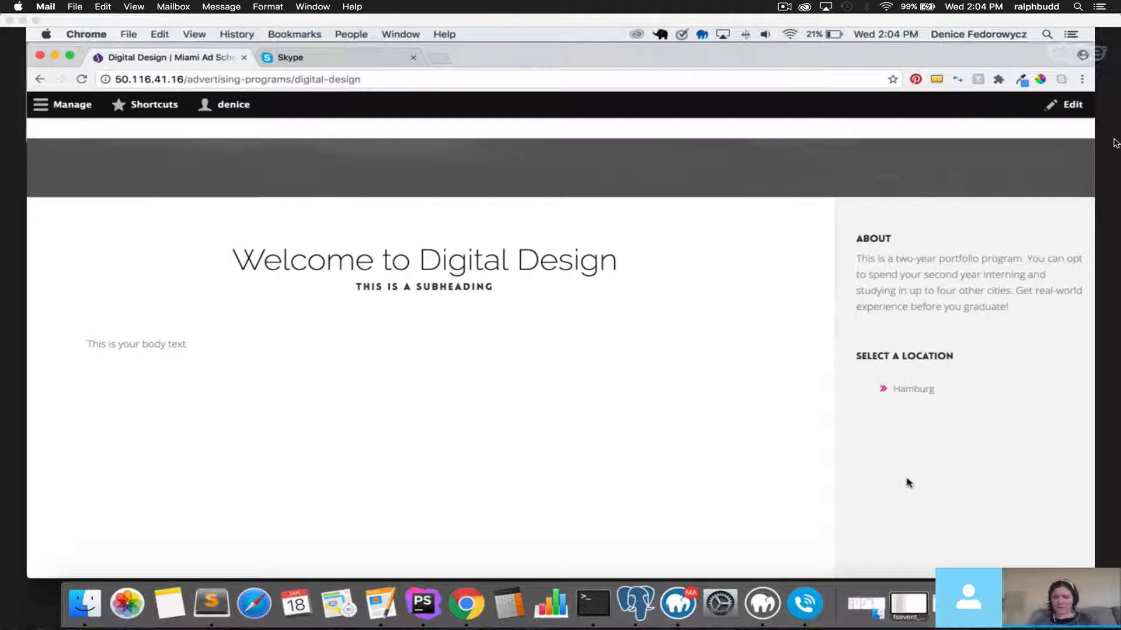
left_click(907, 393)
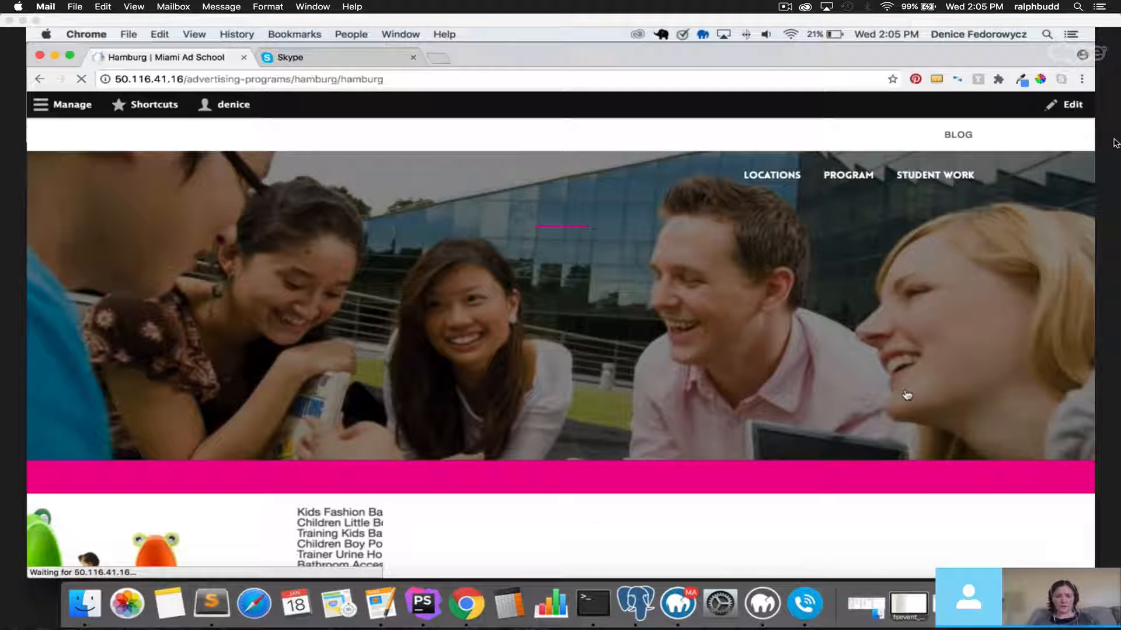
scroll(575, 349, "down", 1)
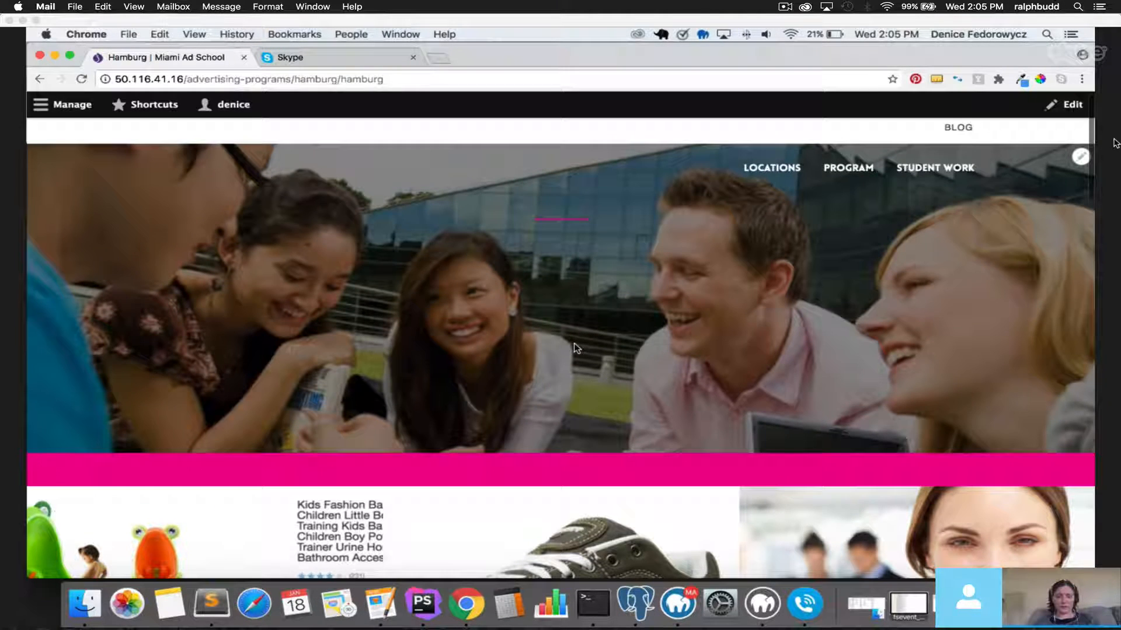
scroll(569, 353, "down", 10)
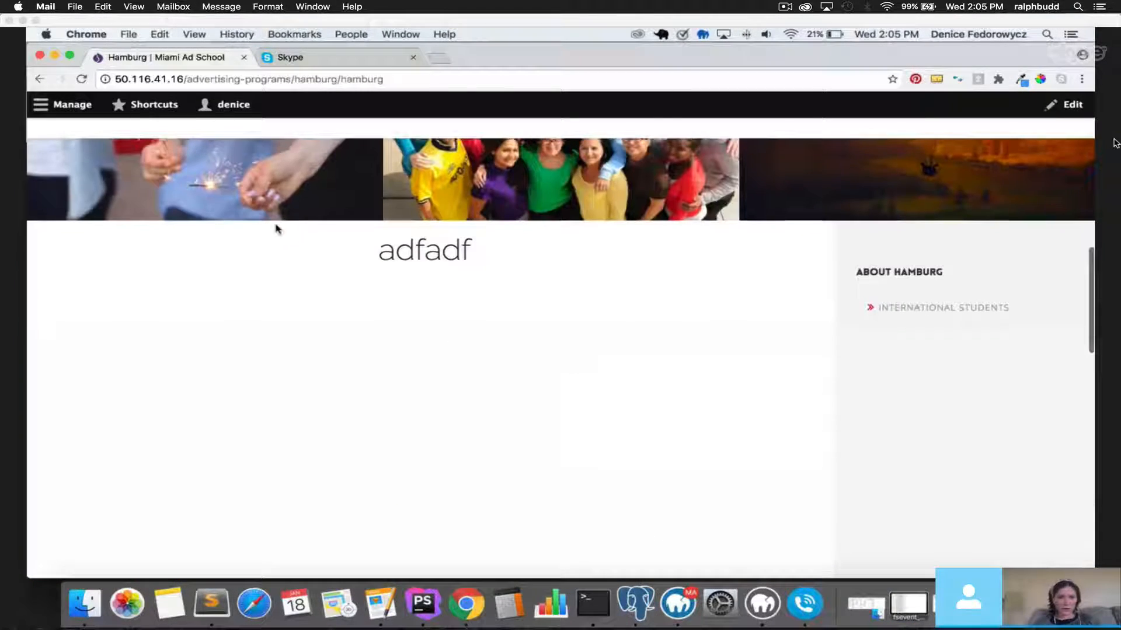
left_click_drag(341, 78, 386, 83)
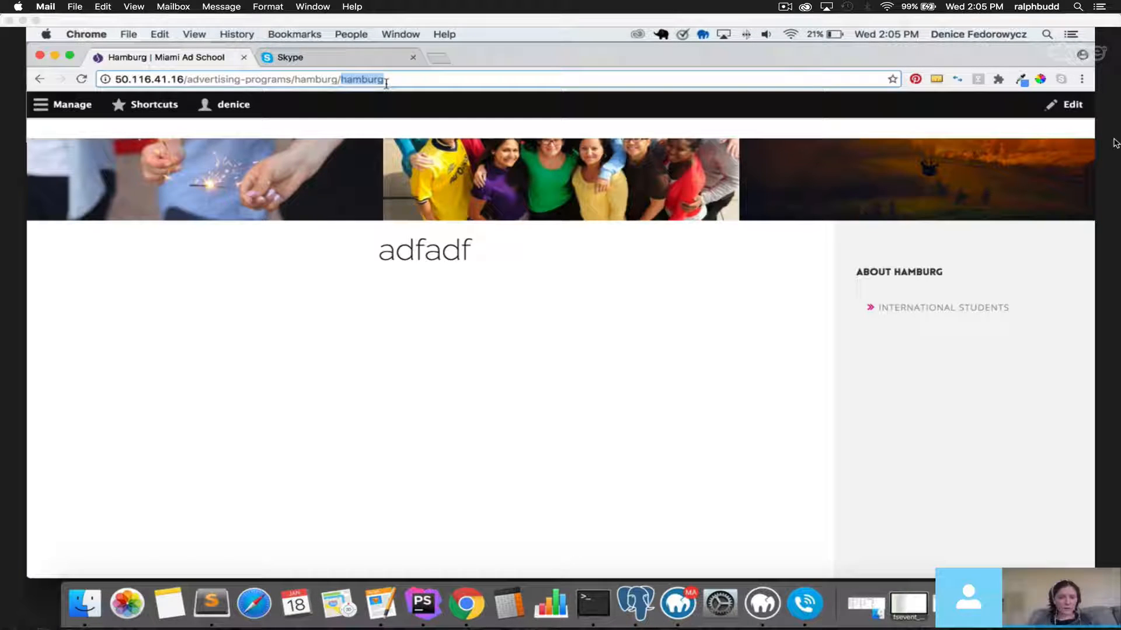
scroll(422, 260, "up", 1)
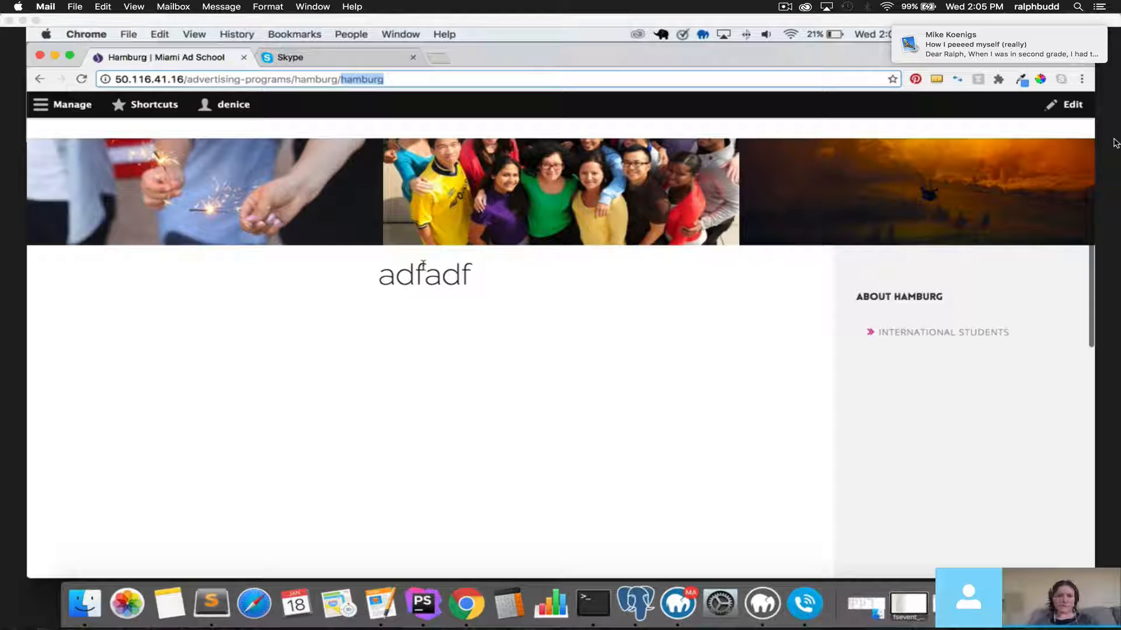
key("super+bracketleft")
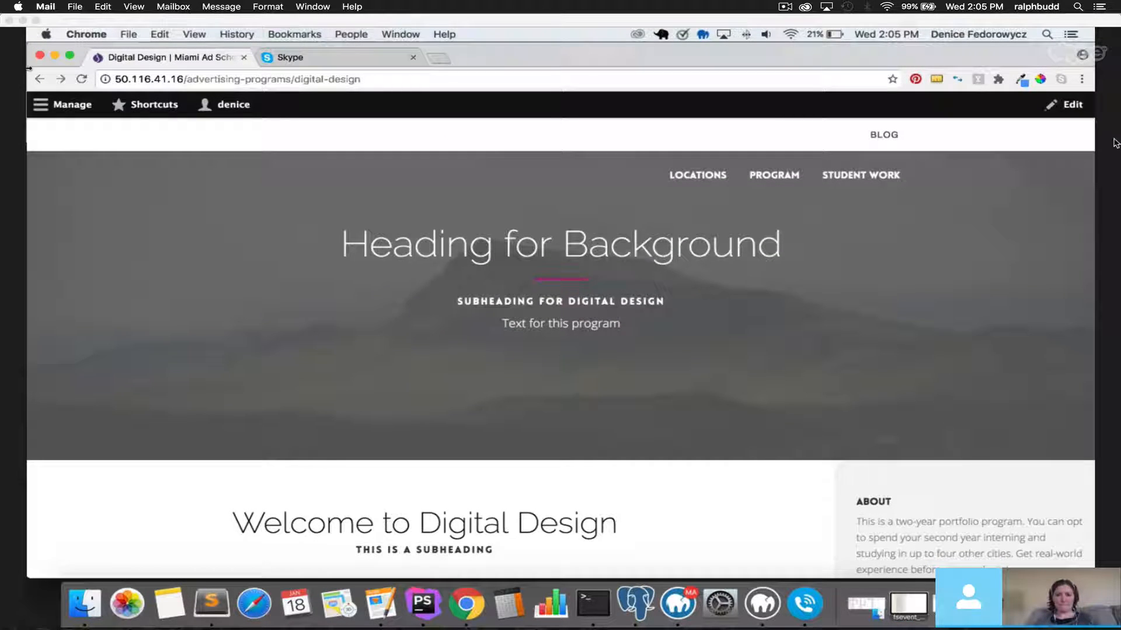
Go to Add content and start a Program City page at its Title field.
left_click(40, 105)
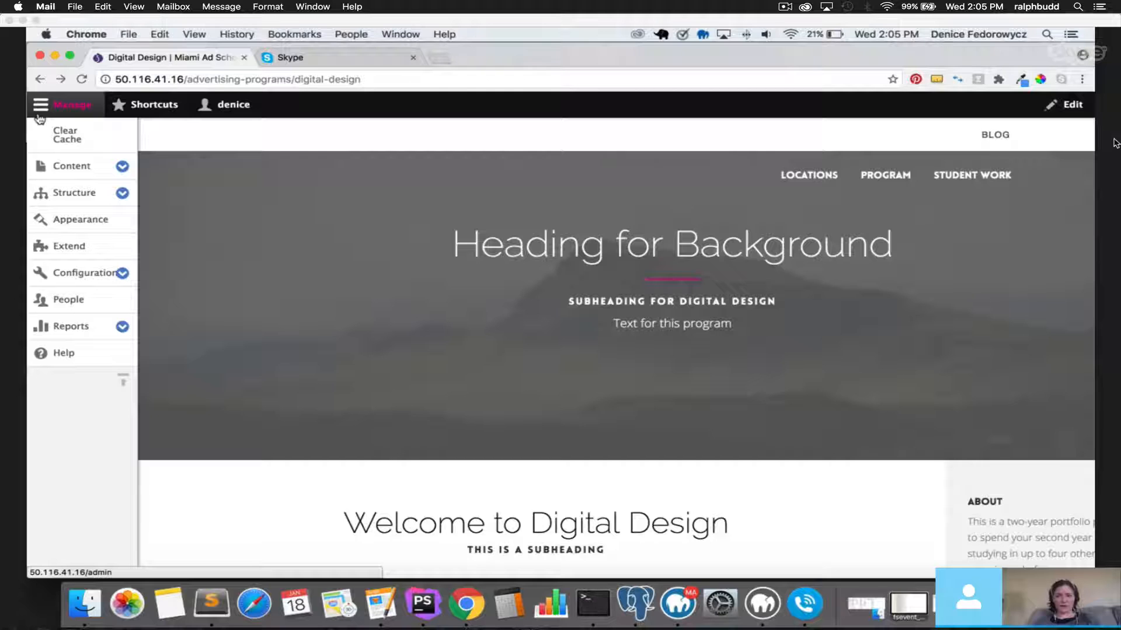
left_click(71, 166)
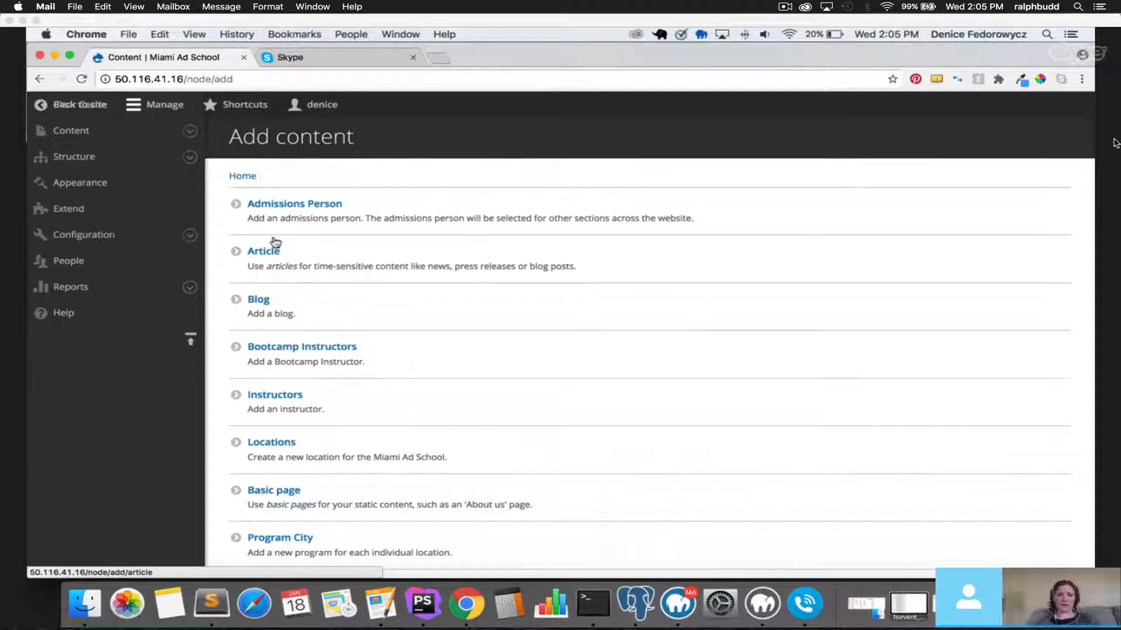
scroll(513, 375, "down", 3)
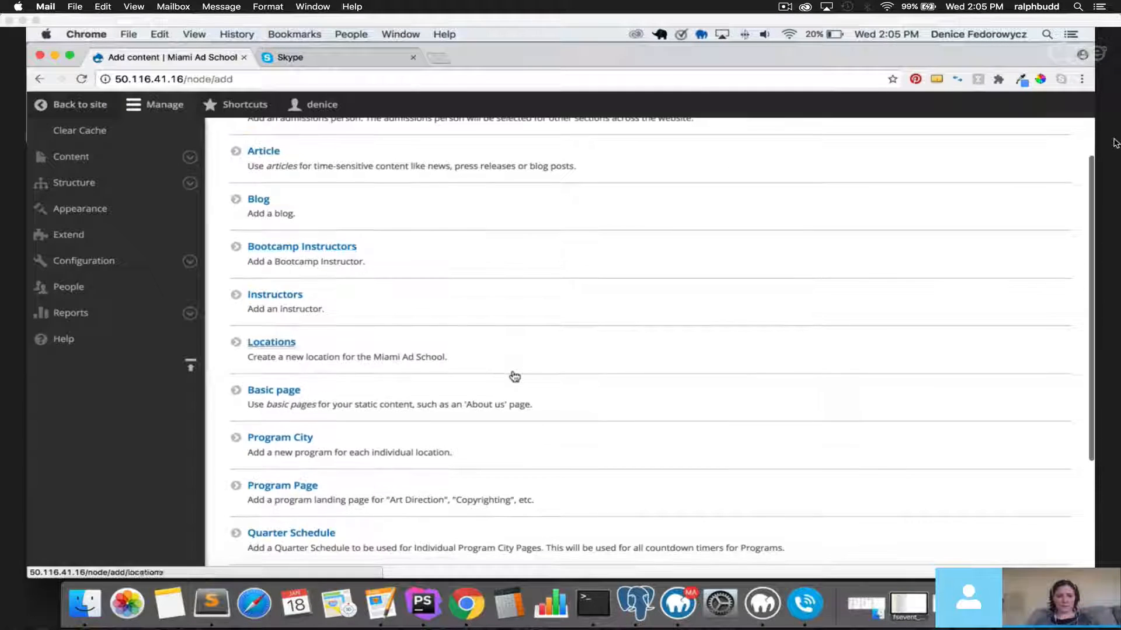
left_click(306, 444)
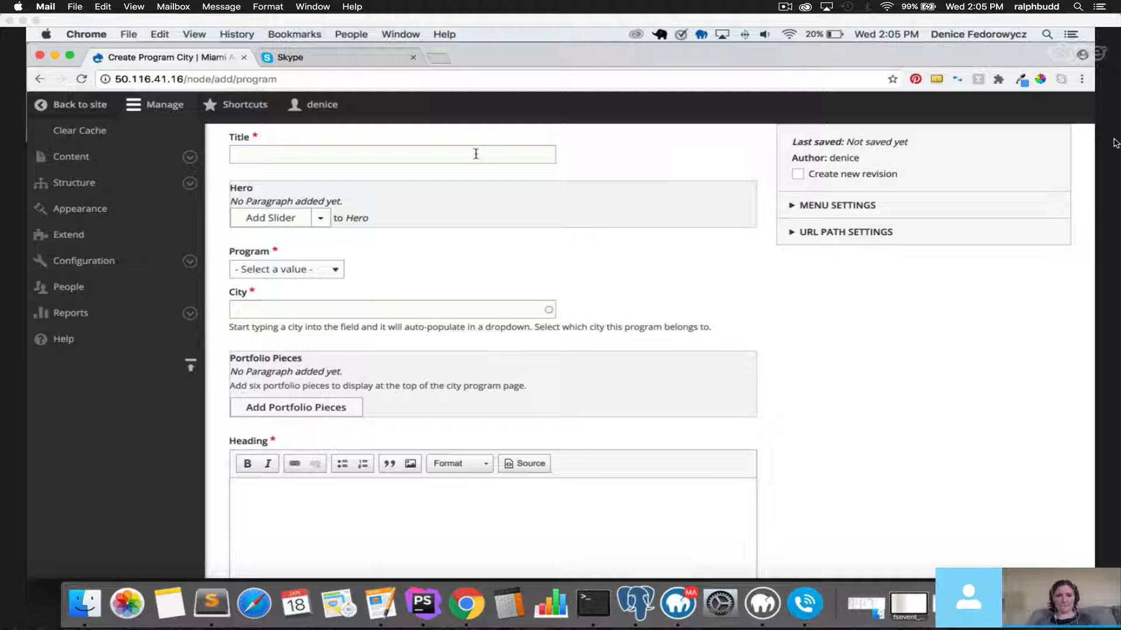
left_click(476, 153)
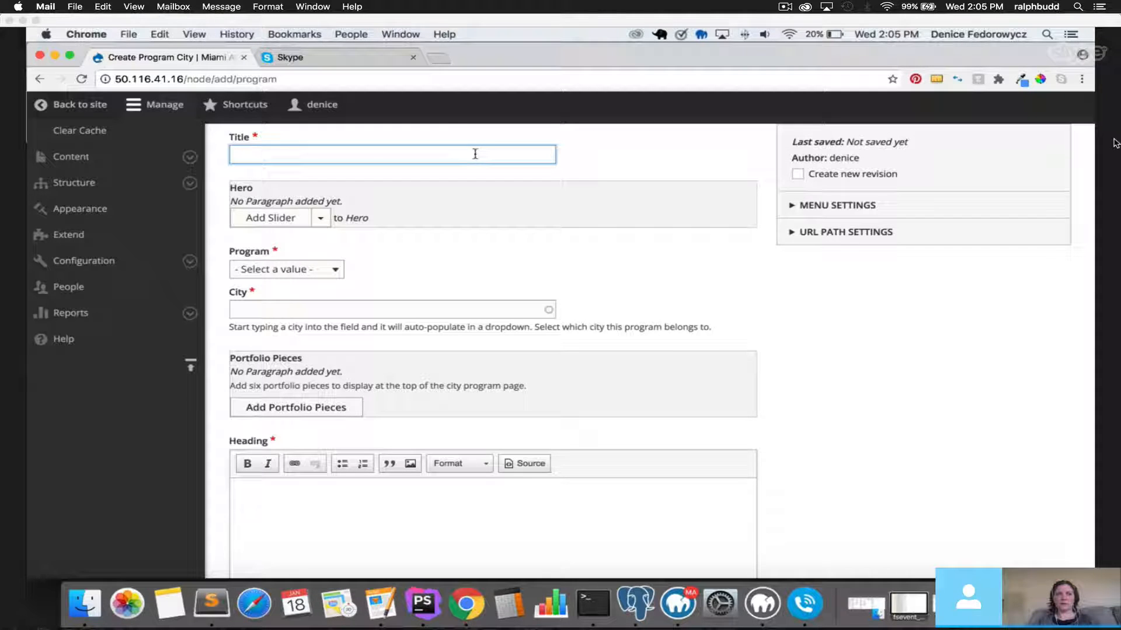
Compare with the Program Page form, then reopen a new Program City form at Title.
left_click(40, 79)
left_click(298, 436)
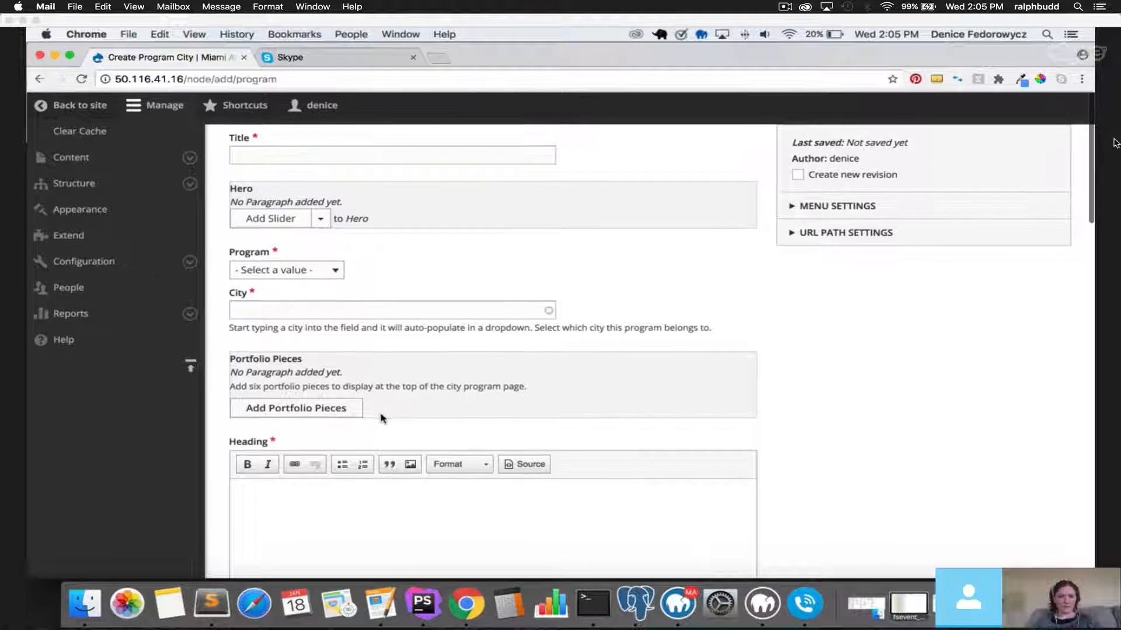
left_click(40, 80)
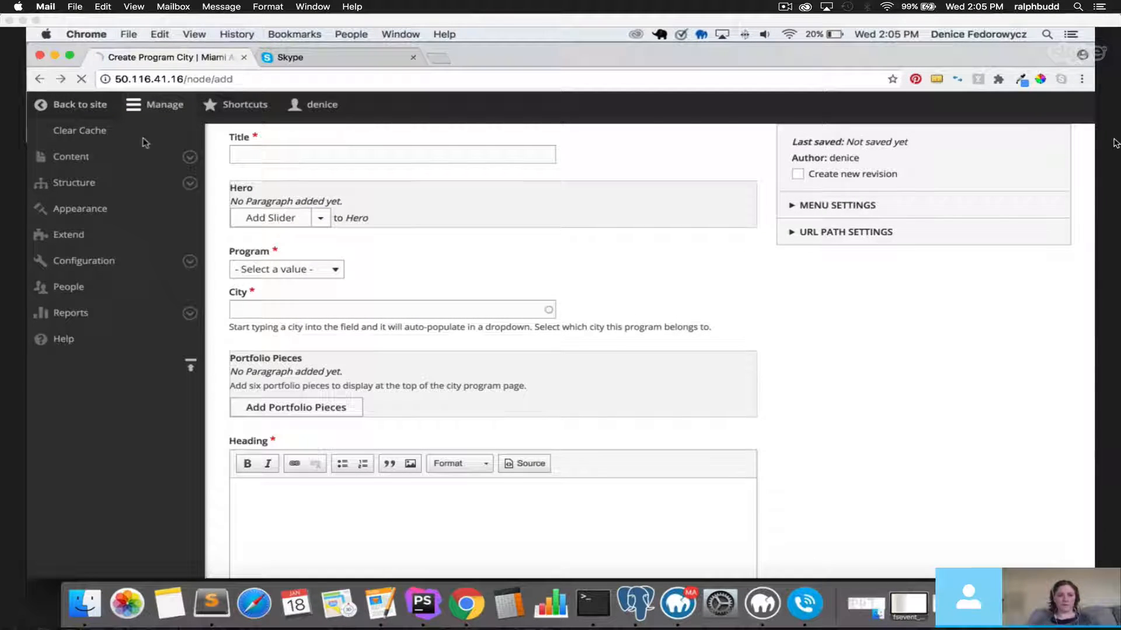
left_click(293, 488)
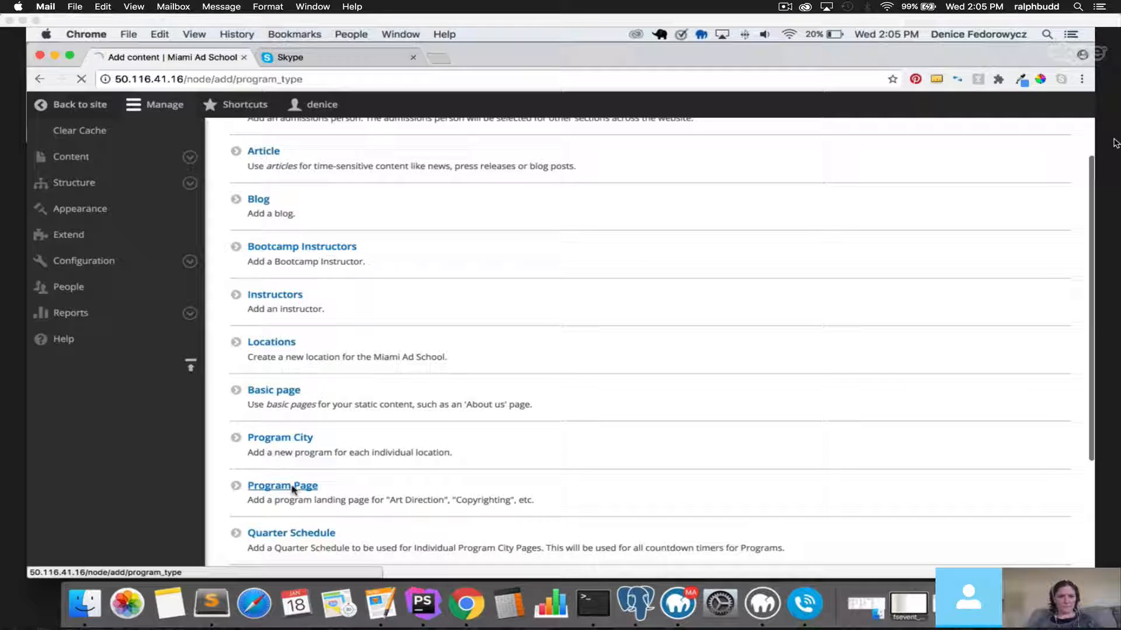
double_click(270, 79)
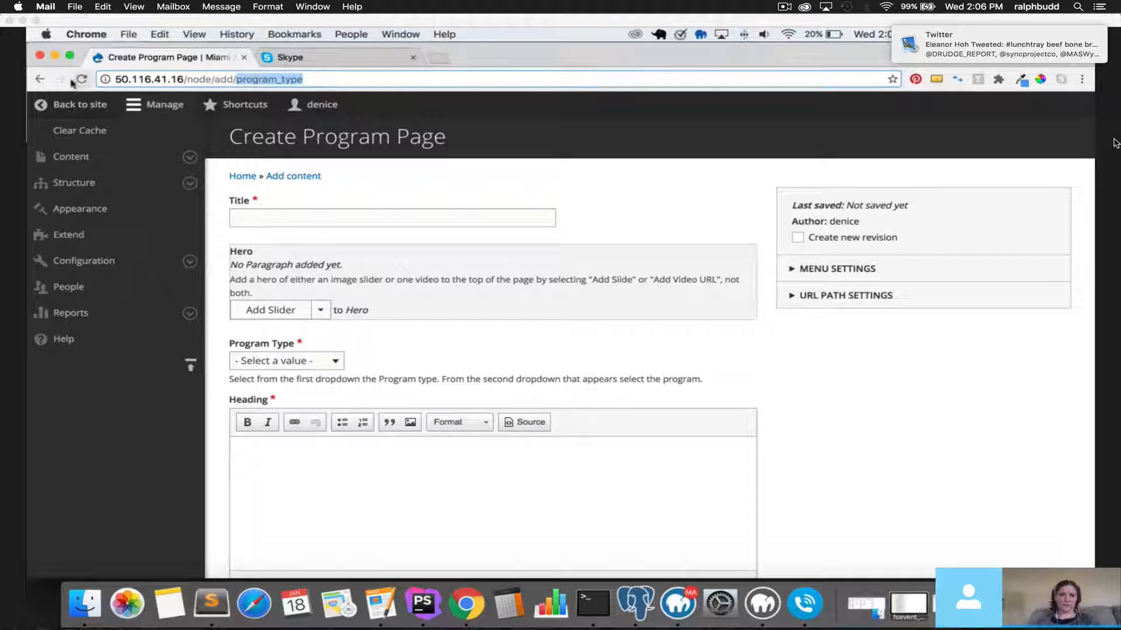
left_click(38, 79)
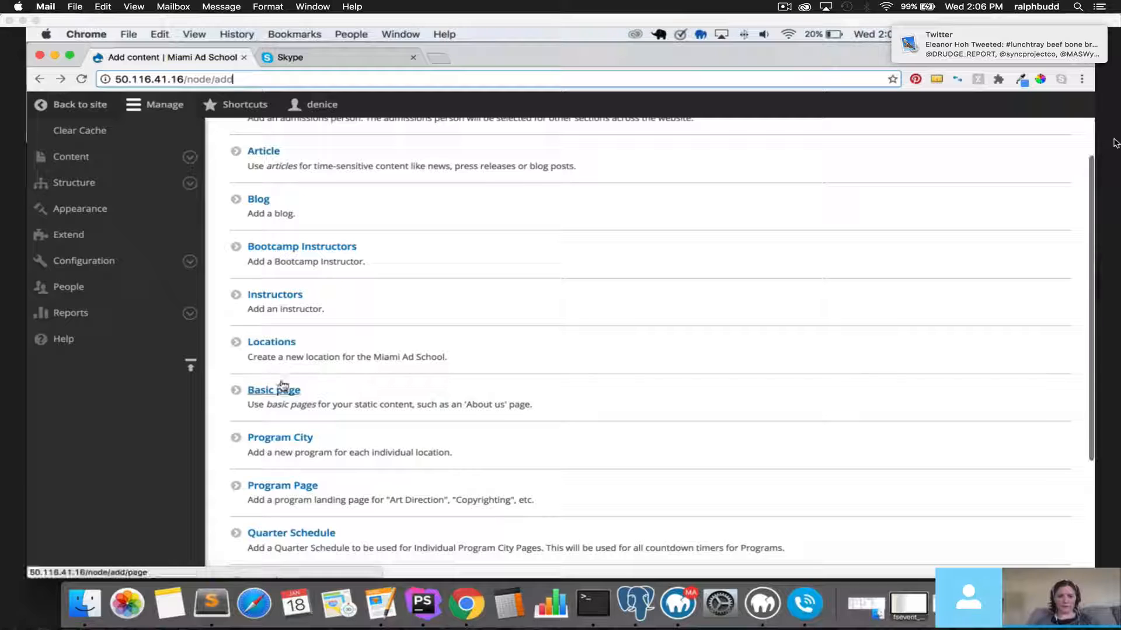
left_click(295, 439)
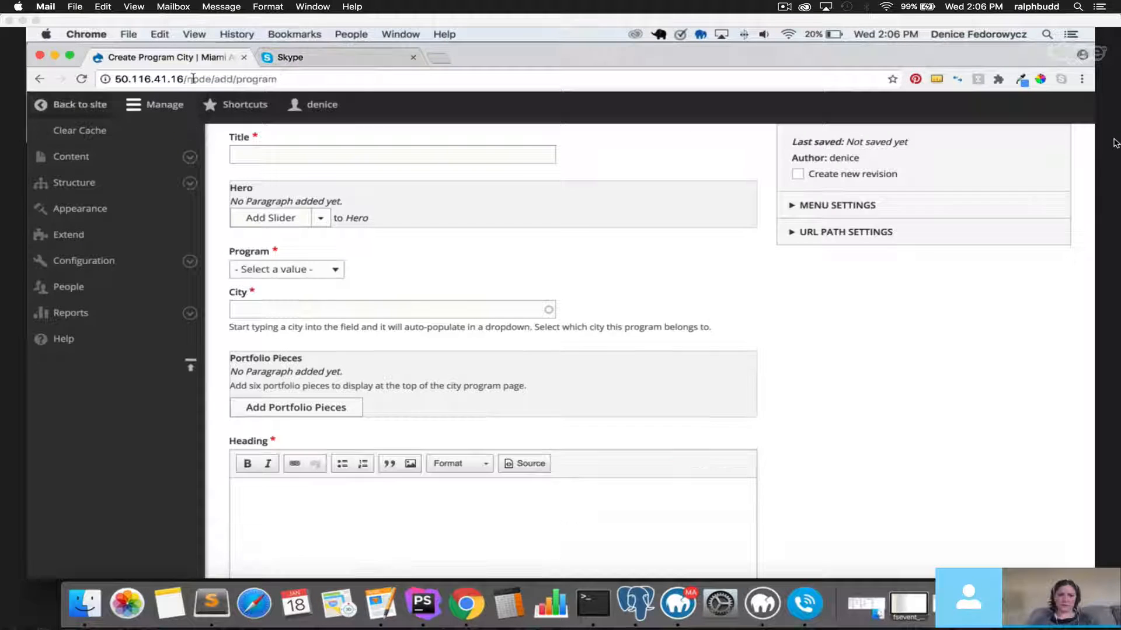
left_click(318, 153)
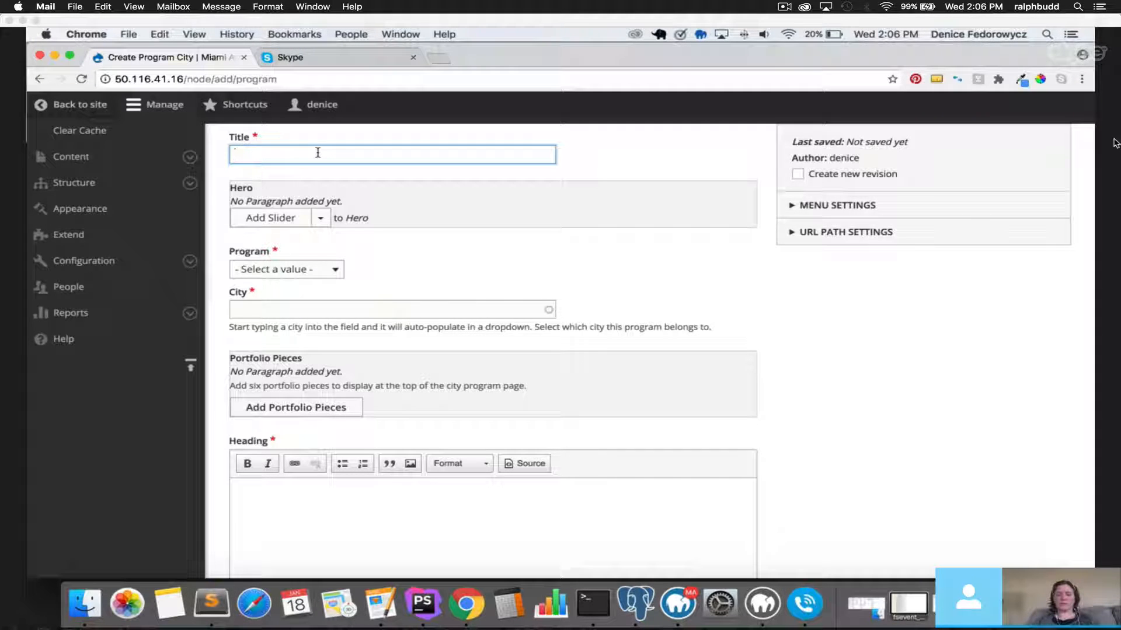
Title the page 'Copyright in', set city to Miami (21), and add a Static Hero.
type("Co")
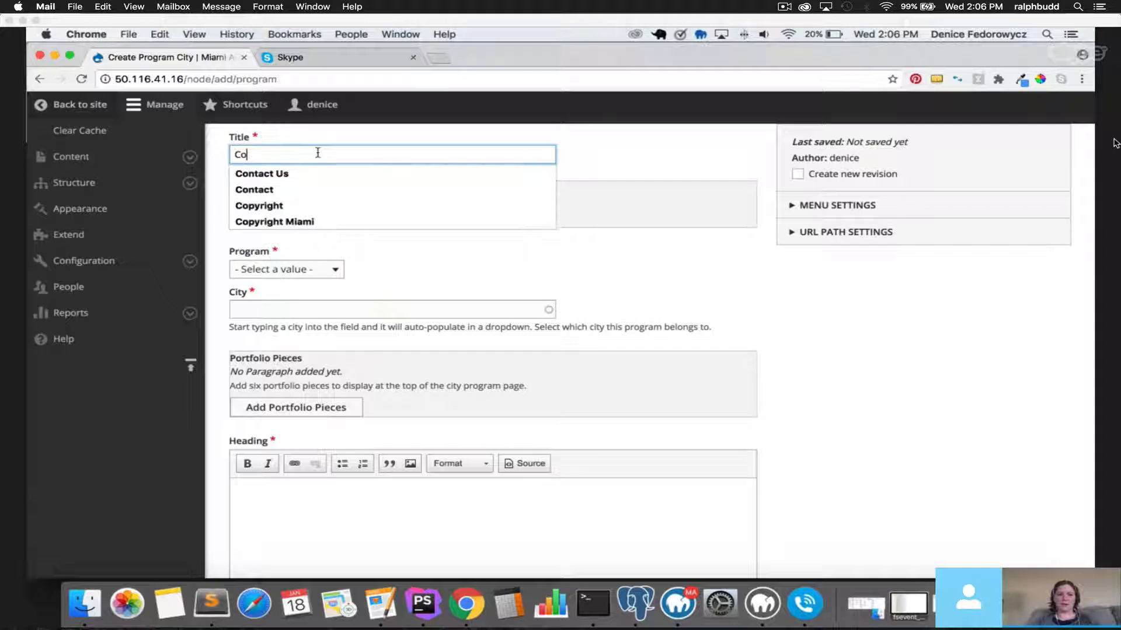
type("pyright in Miami")
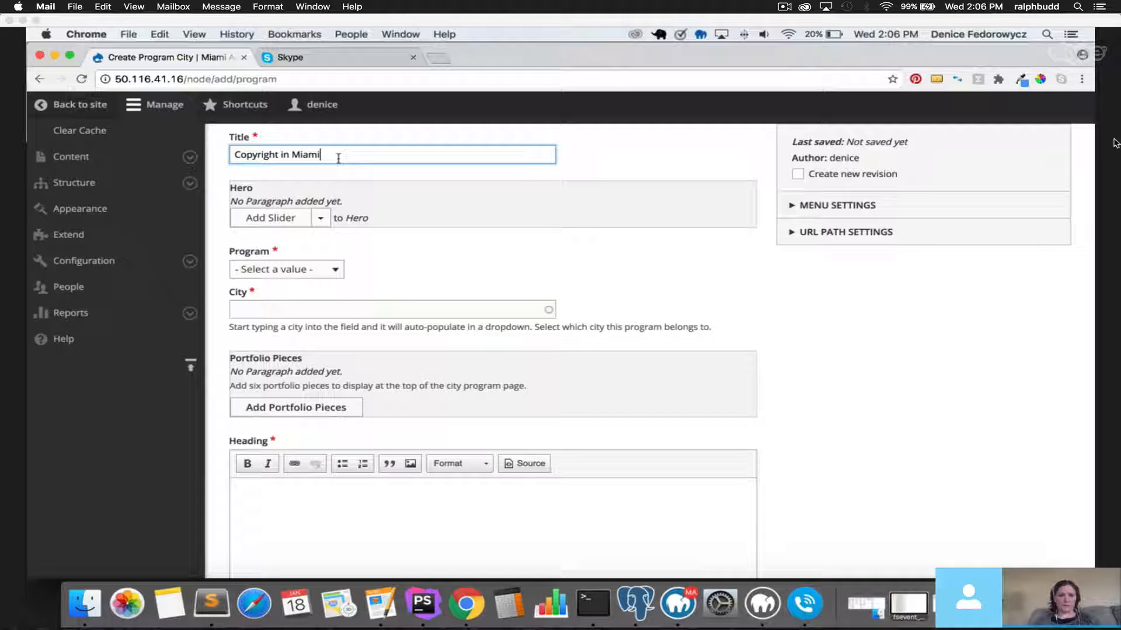
left_click(321, 220)
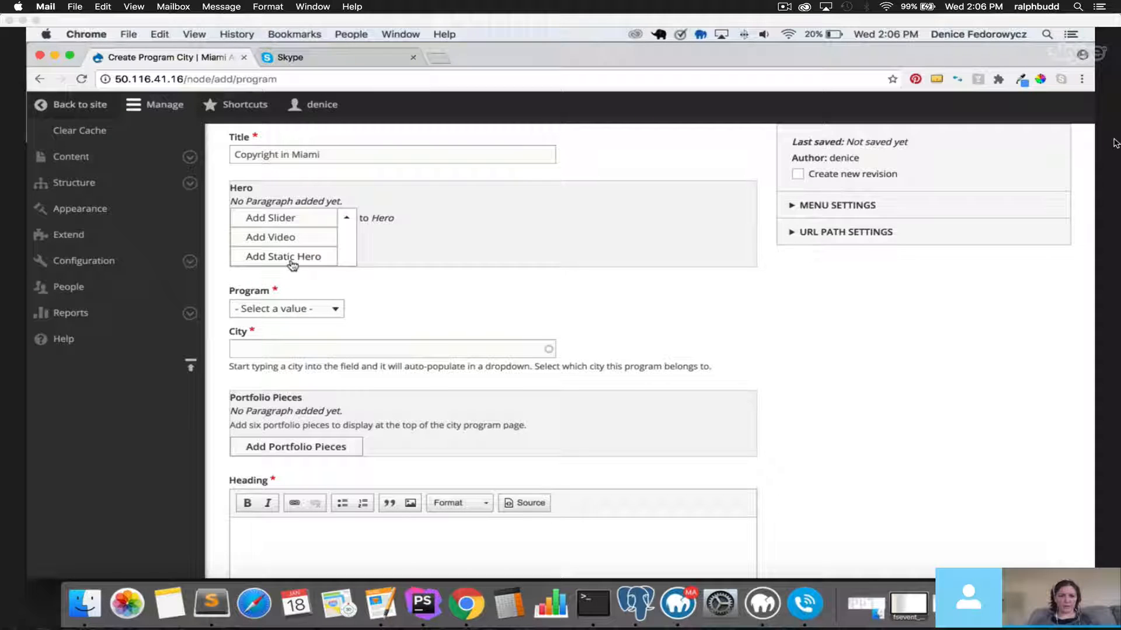
left_click(457, 311)
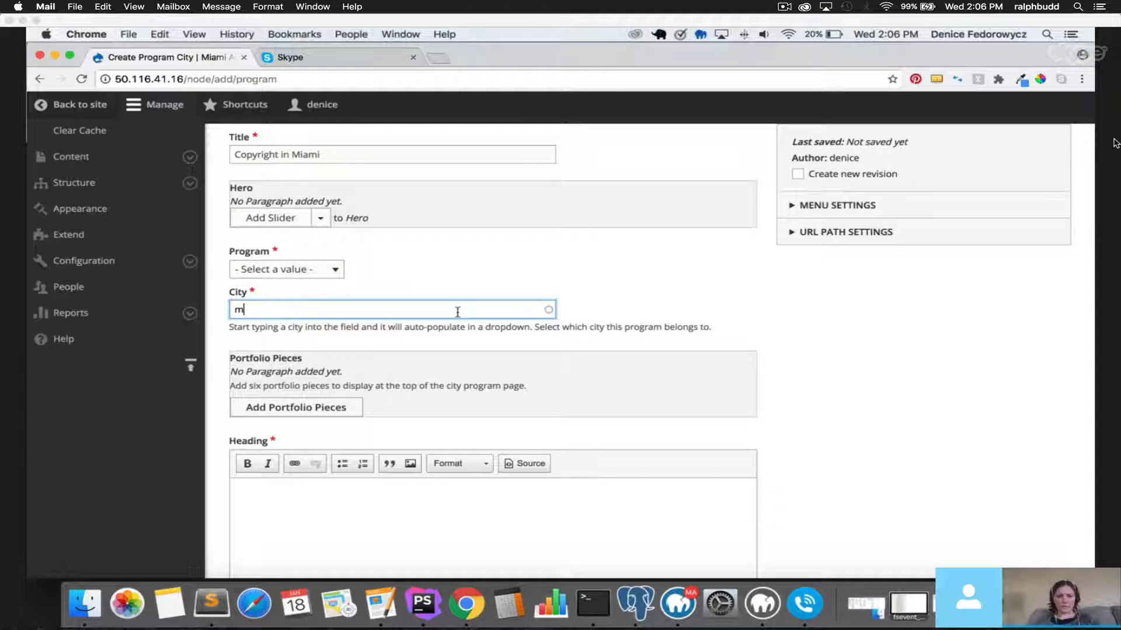
left_click(272, 397)
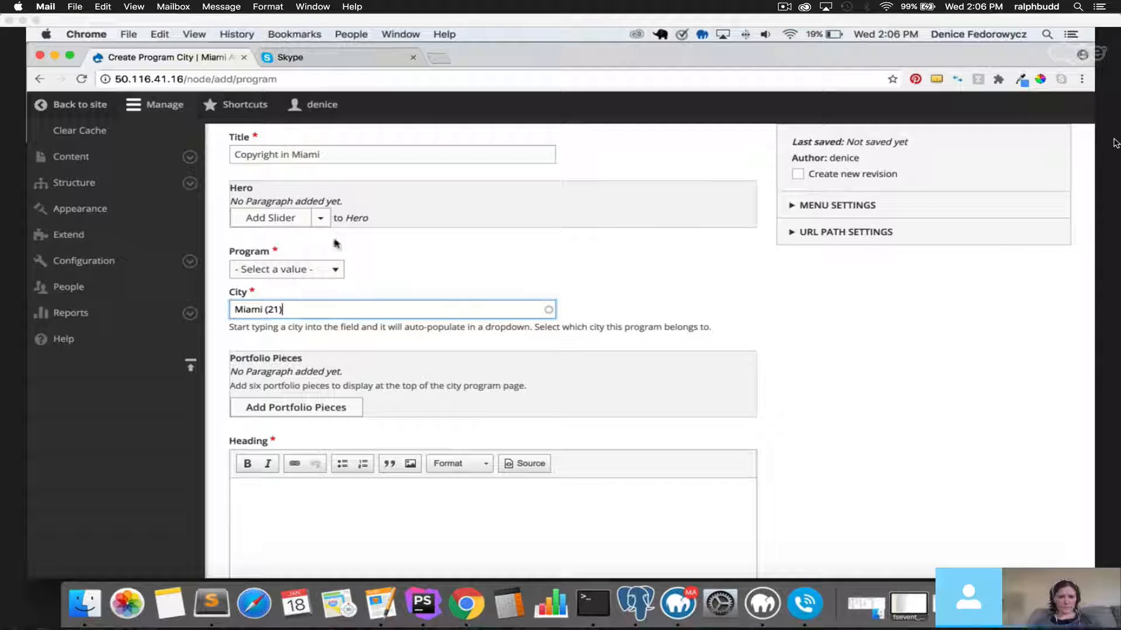
left_click(320, 218)
left_click(292, 261)
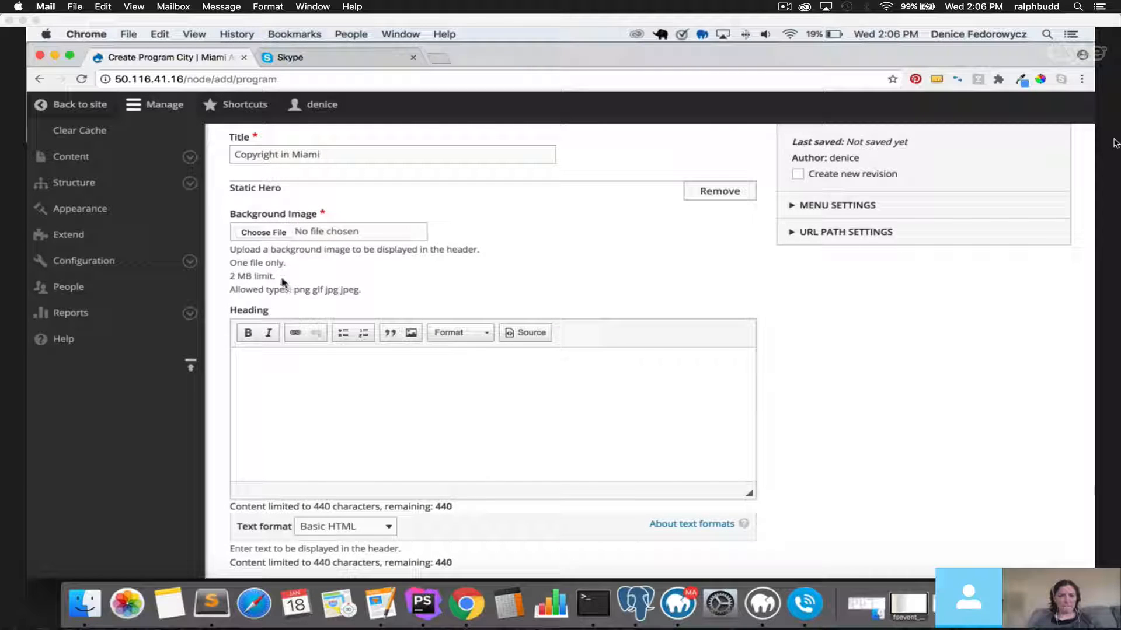
Upload bkg-program.png as the Static Hero background image with alt text 'test'.
left_click(273, 233)
left_click(508, 218)
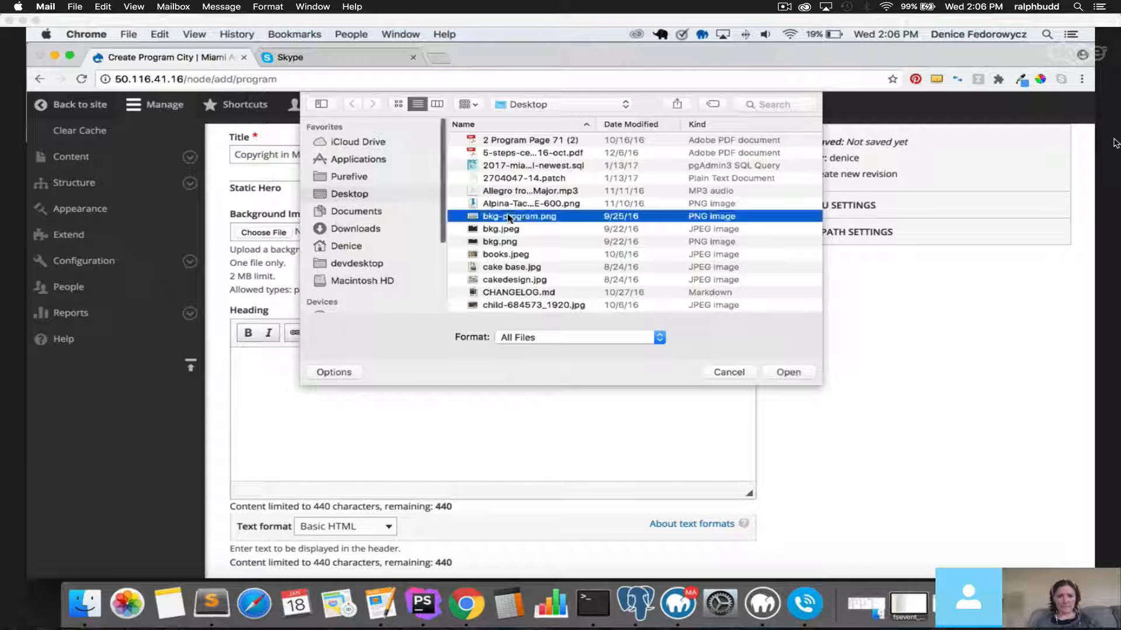
double_click(508, 219)
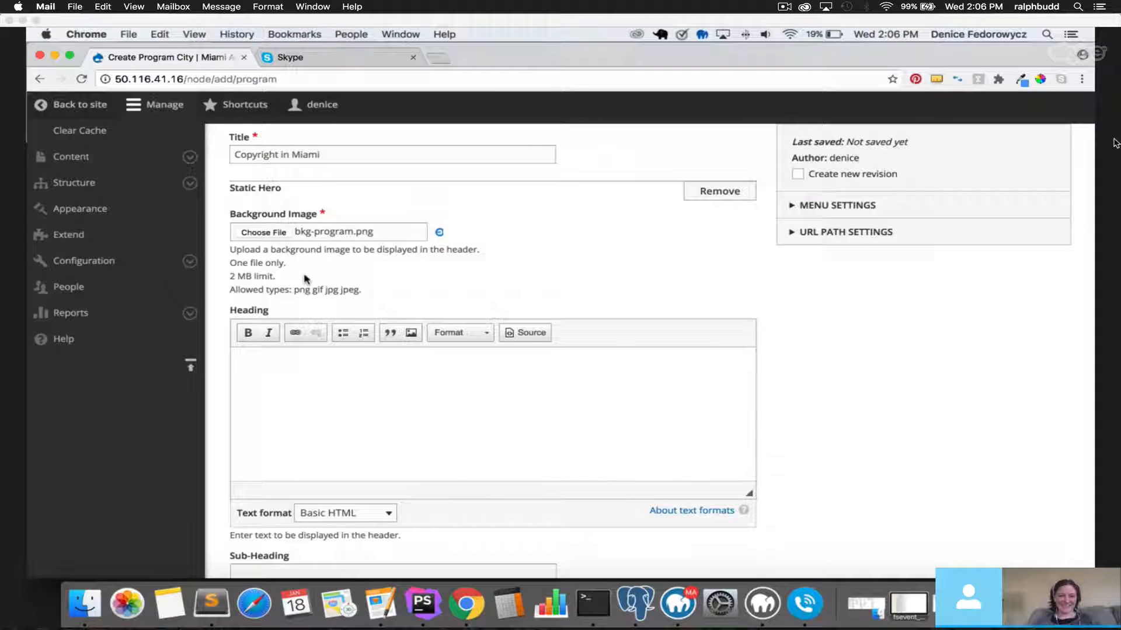
left_click(307, 292)
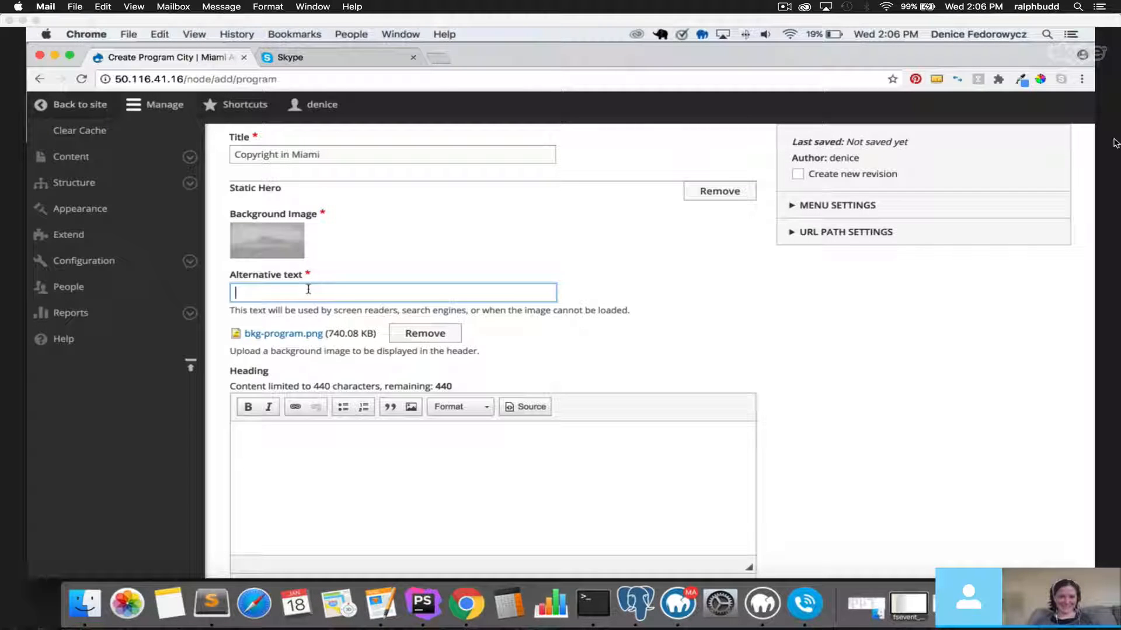
type("test")
Fill the hero with heading 'Heading for Hero', sub-heading 'Subheading for Hero' and text 'Text for hero'.
left_click(375, 492)
type("Heading ")
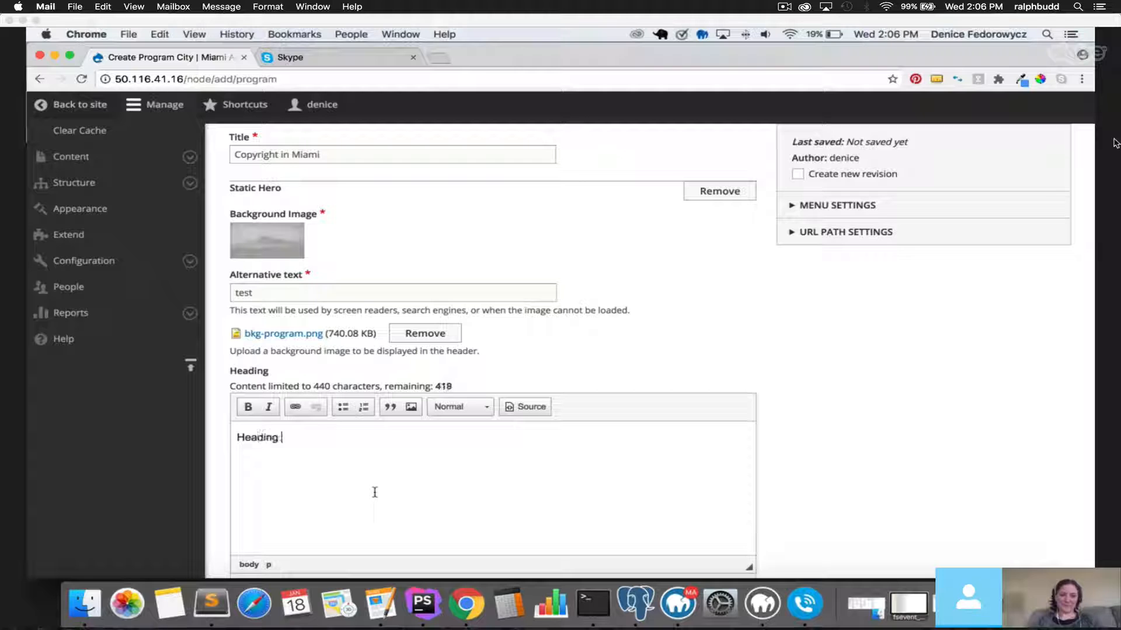
type("for Hero")
scroll(374, 492, "down", 3)
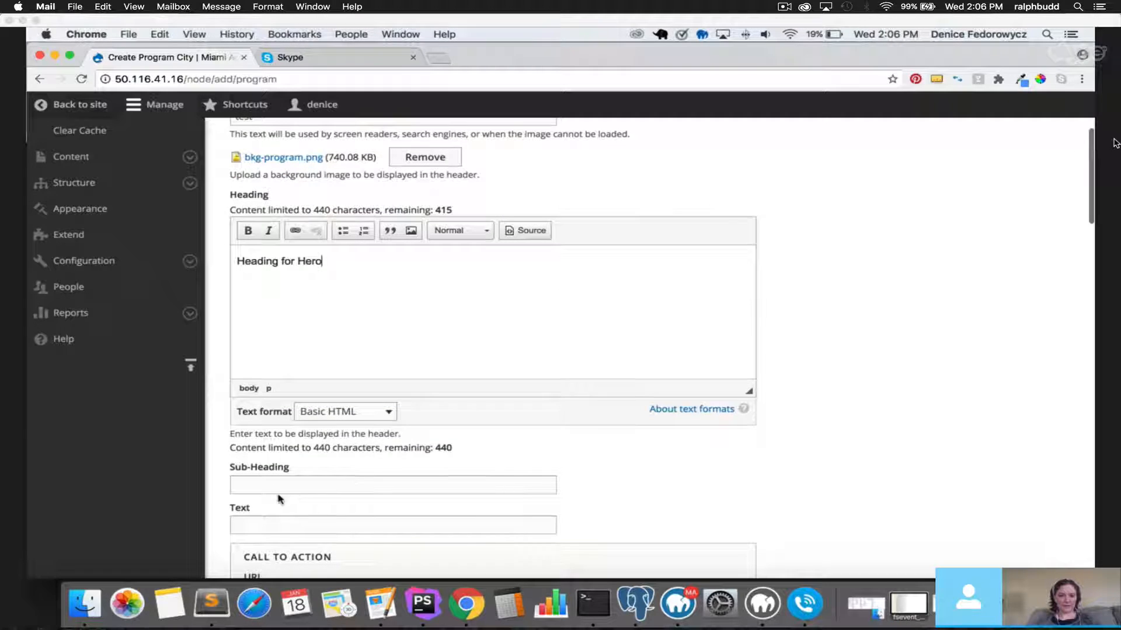
left_click(283, 487)
type("Subheading for ")
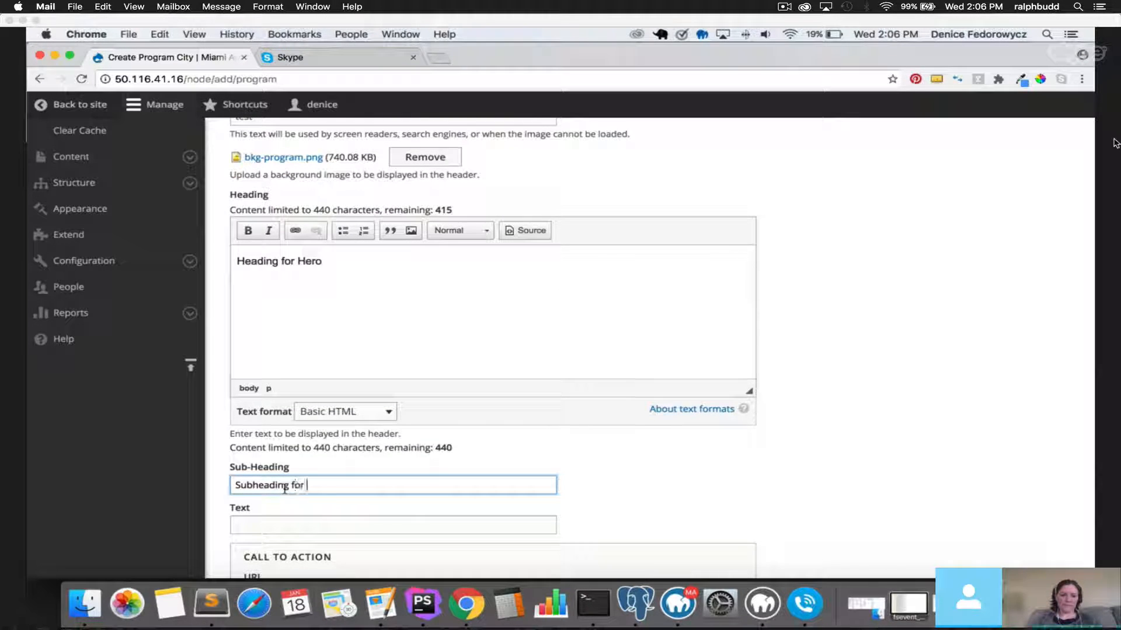
type("Hero")
key("Tab")
type("Te")
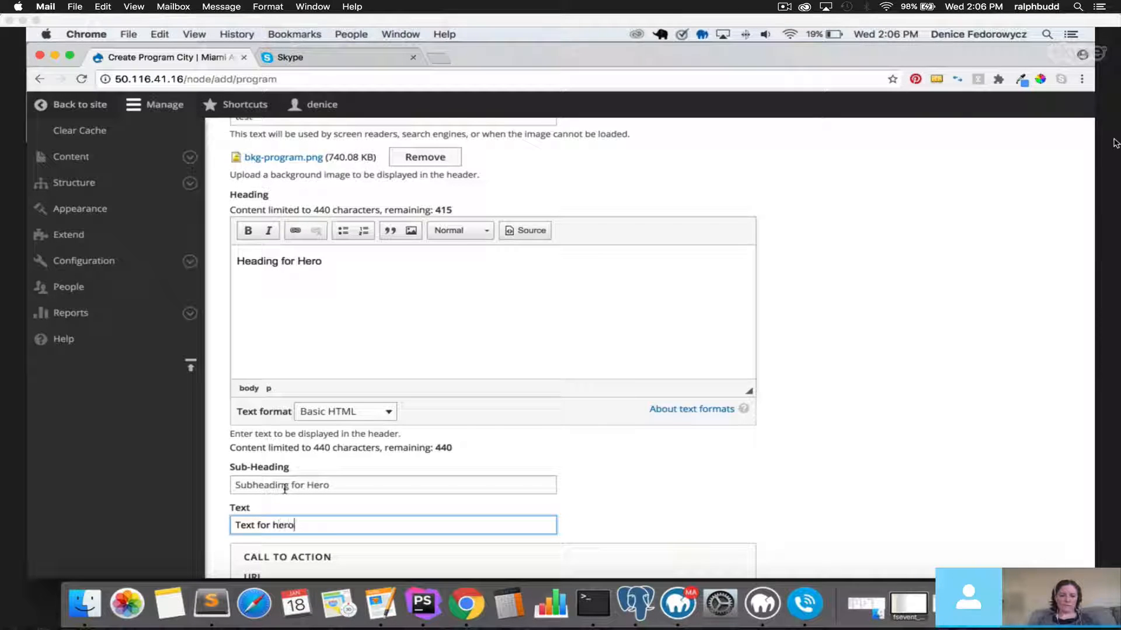
type("xt for hero")
Link the hero call to action to 'Is Account Planning For You?'.
scroll(257, 375, "down", 4)
left_click(274, 370)
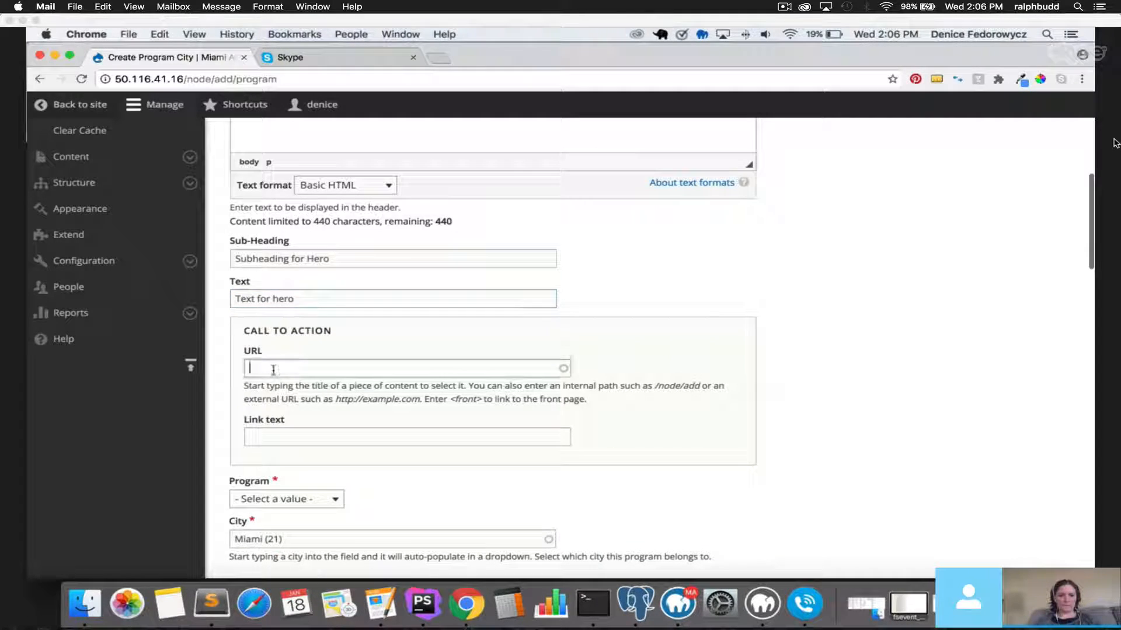
left_click(302, 471)
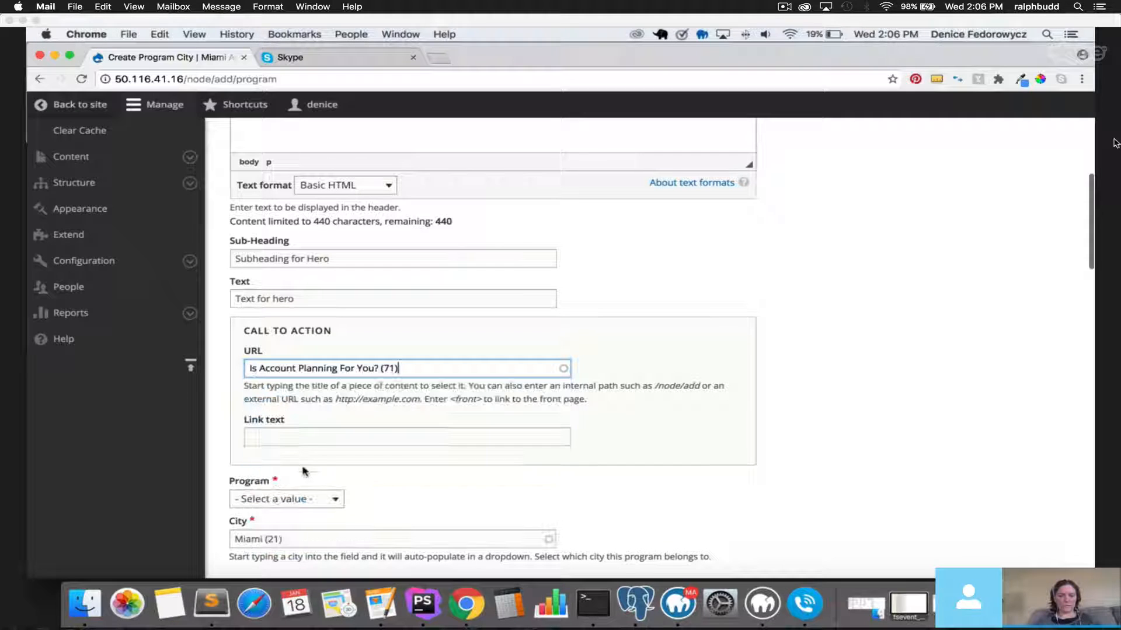
left_click(301, 435)
Set the button link text to 'Apply Now' and the Program to Portfolio Programs › Copywriting.
type("Apply Now")
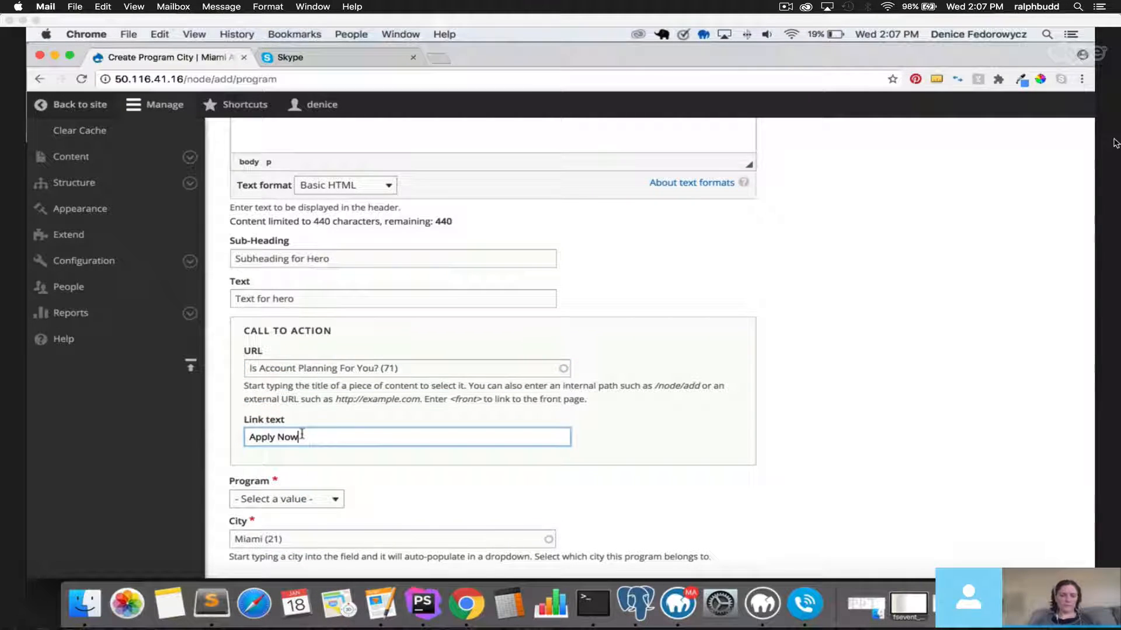
scroll(302, 434, "down", 2)
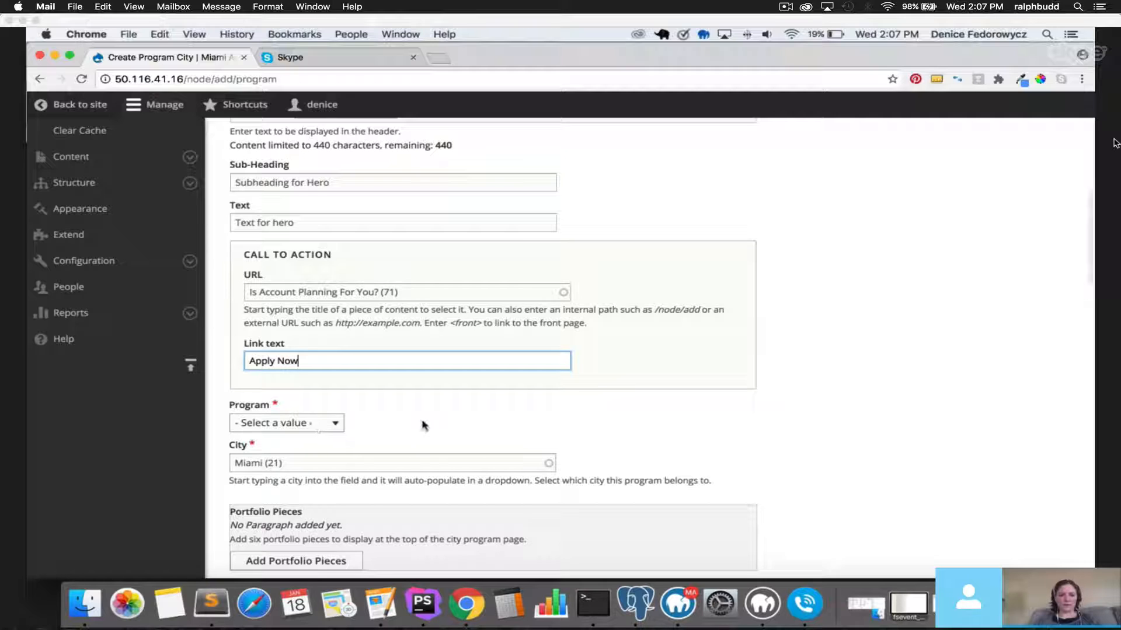
left_click(315, 423)
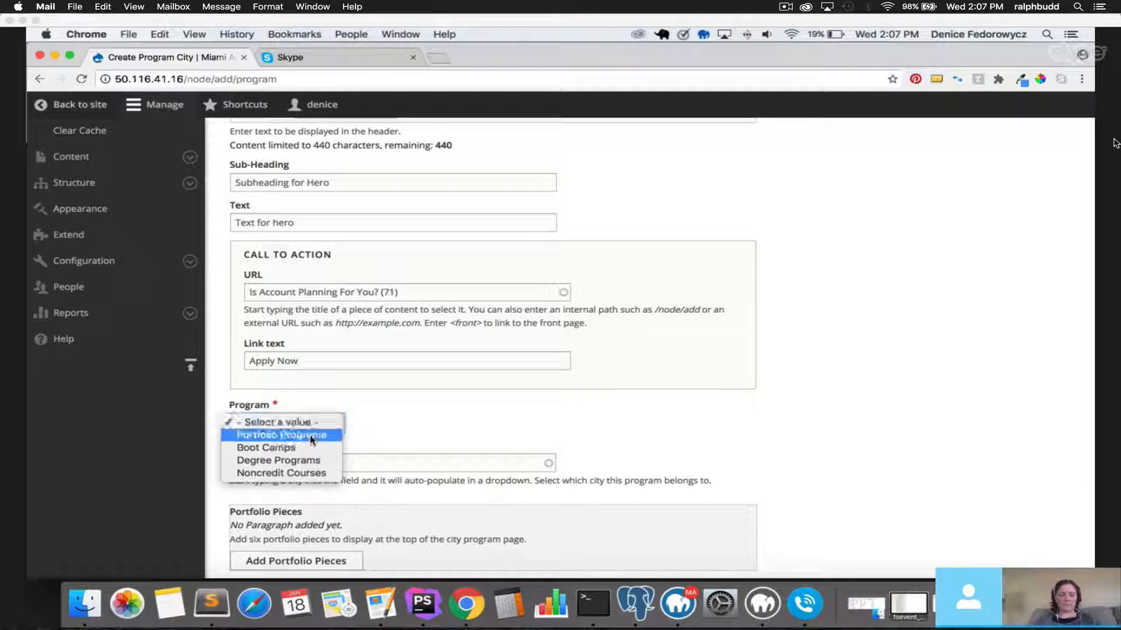
left_click(292, 435)
scroll(227, 410, "up", 3)
scroll(227, 410, "up", 5)
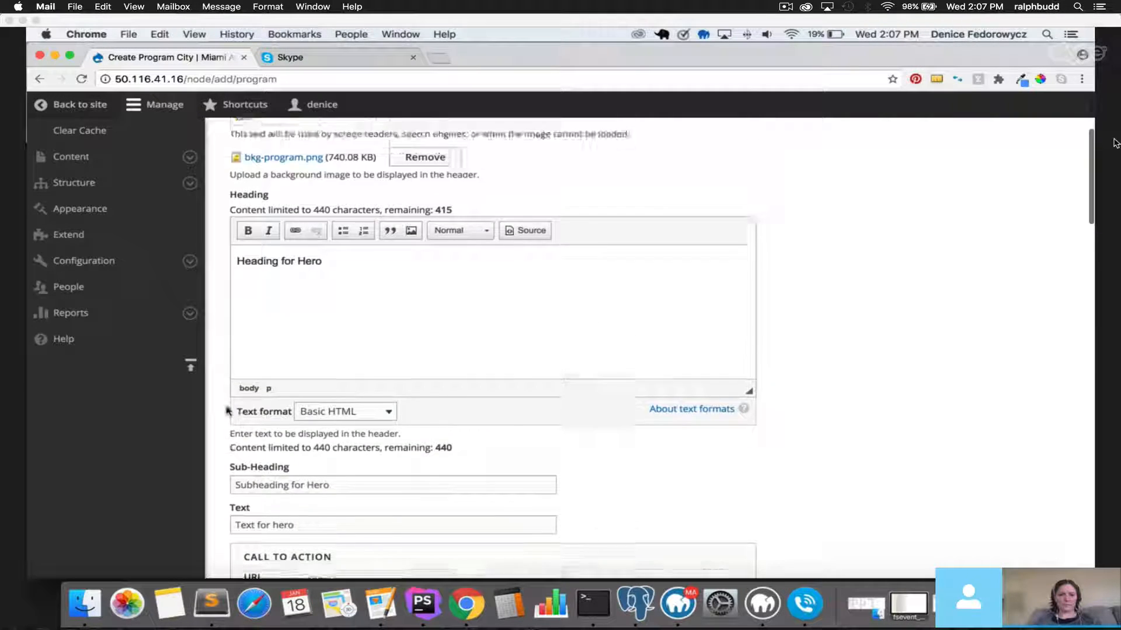
scroll(226, 408, "down", 4)
scroll(228, 410, "down", 6)
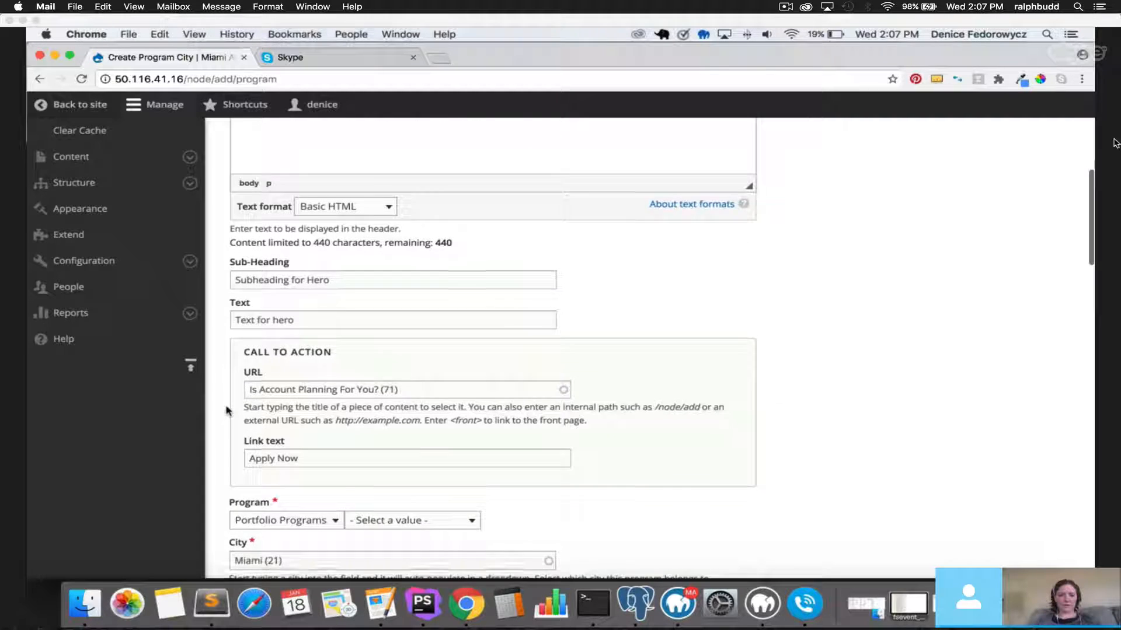
left_click(392, 368)
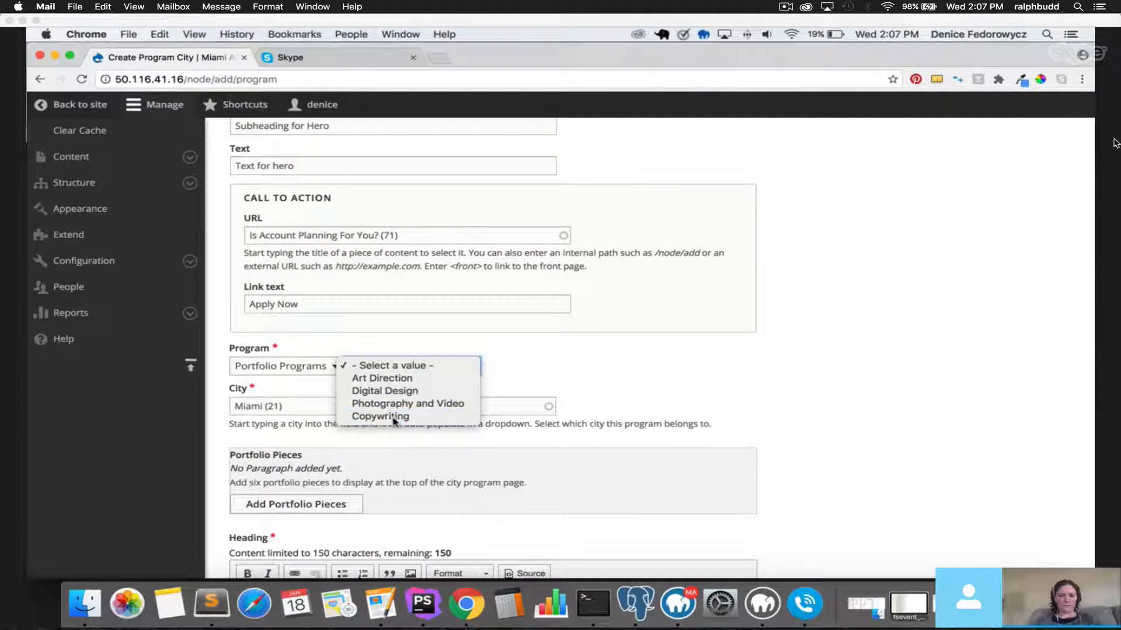
left_click(344, 303)
scroll(348, 289, "up", 10)
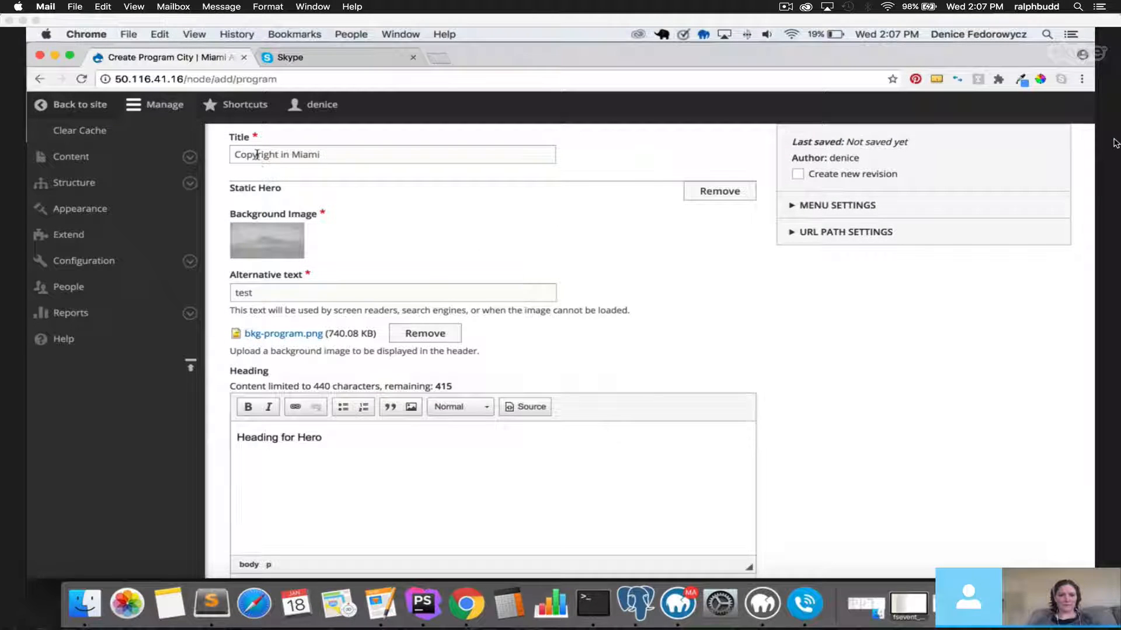
scroll(267, 341, "down", 10)
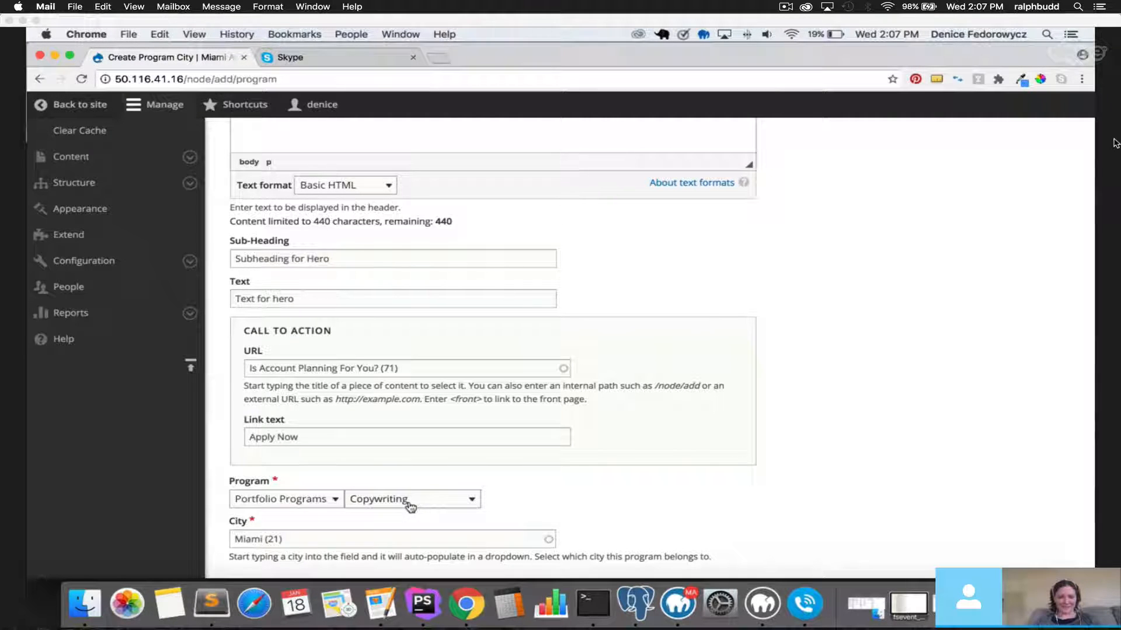
scroll(230, 476, "up", 10)
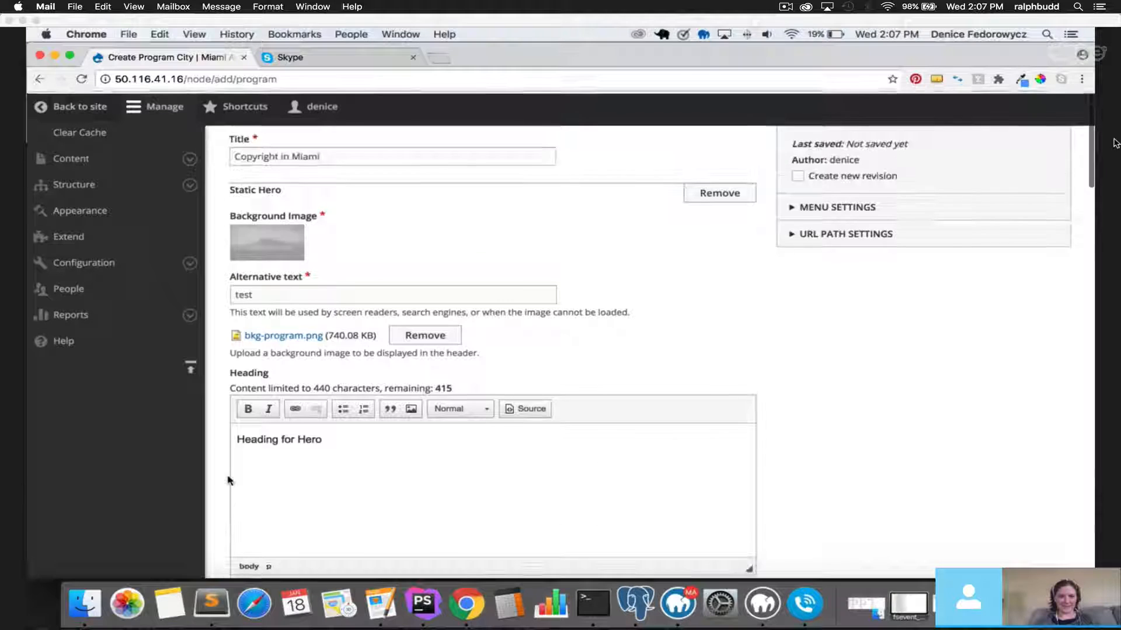
Correct the misspelled word in the page title.
left_click(256, 155)
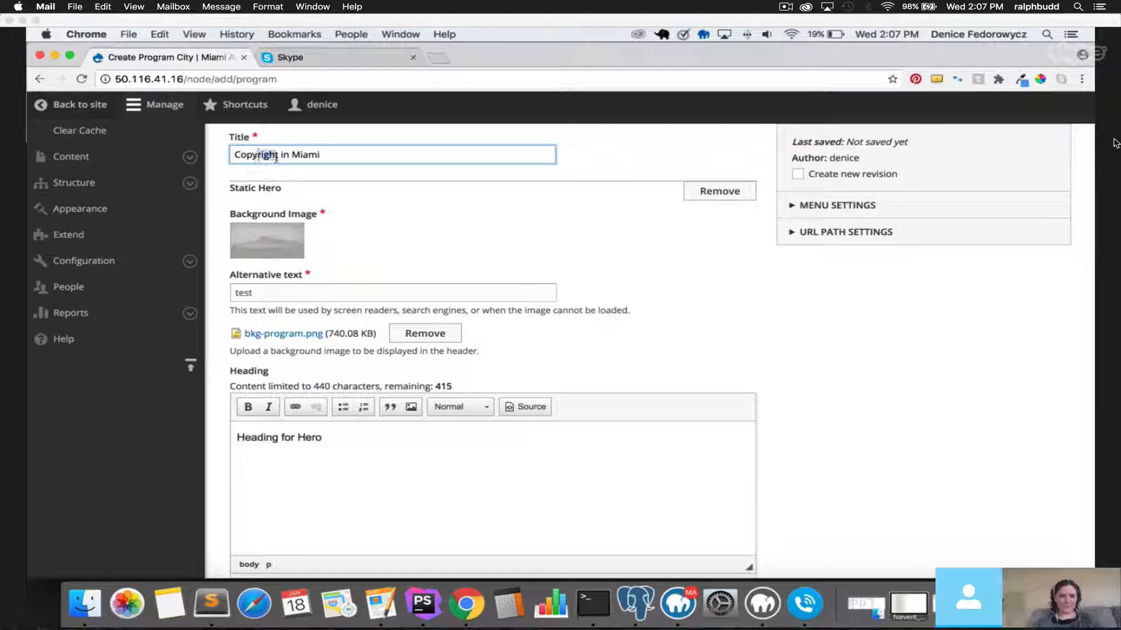
type("w")
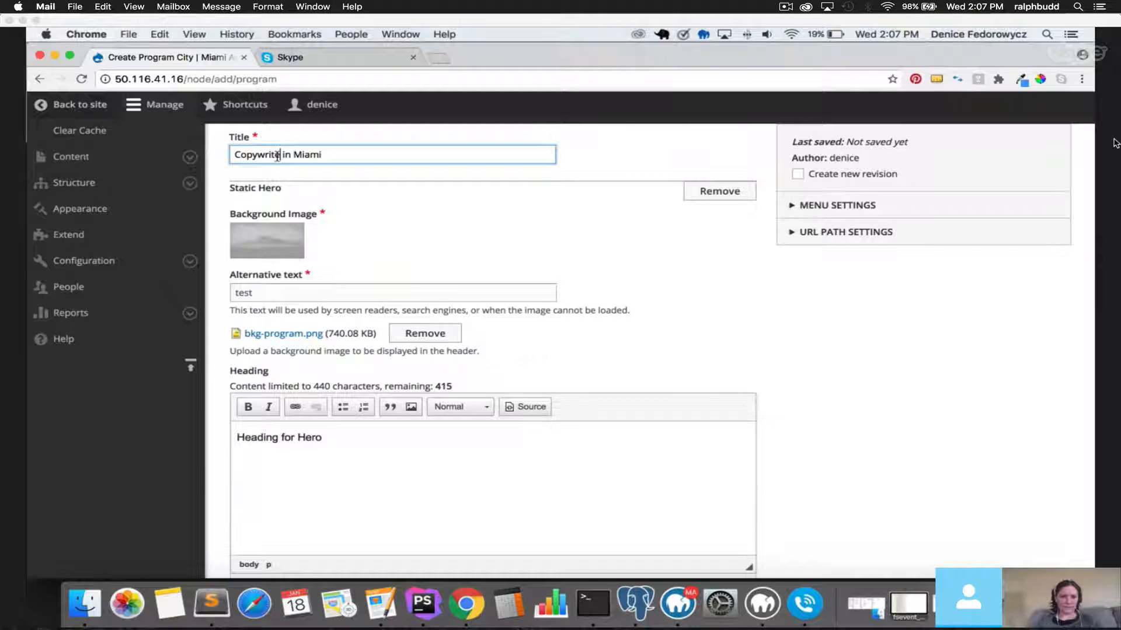
scroll(295, 370, "down", 8)
scroll(456, 447, "down", 3)
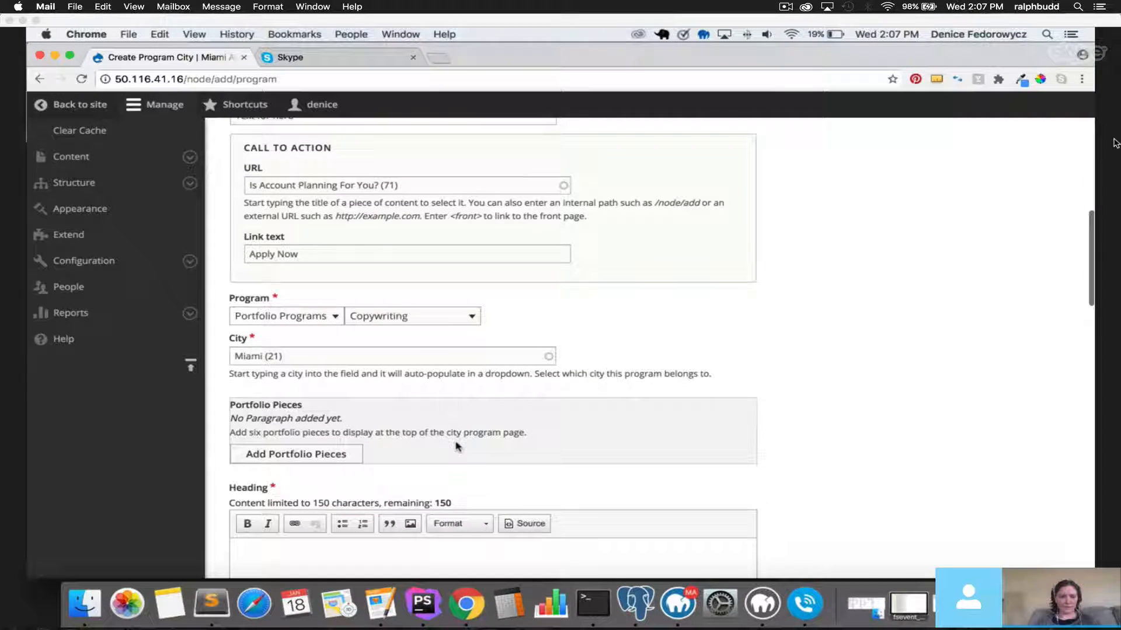
scroll(454, 446, "up", 12)
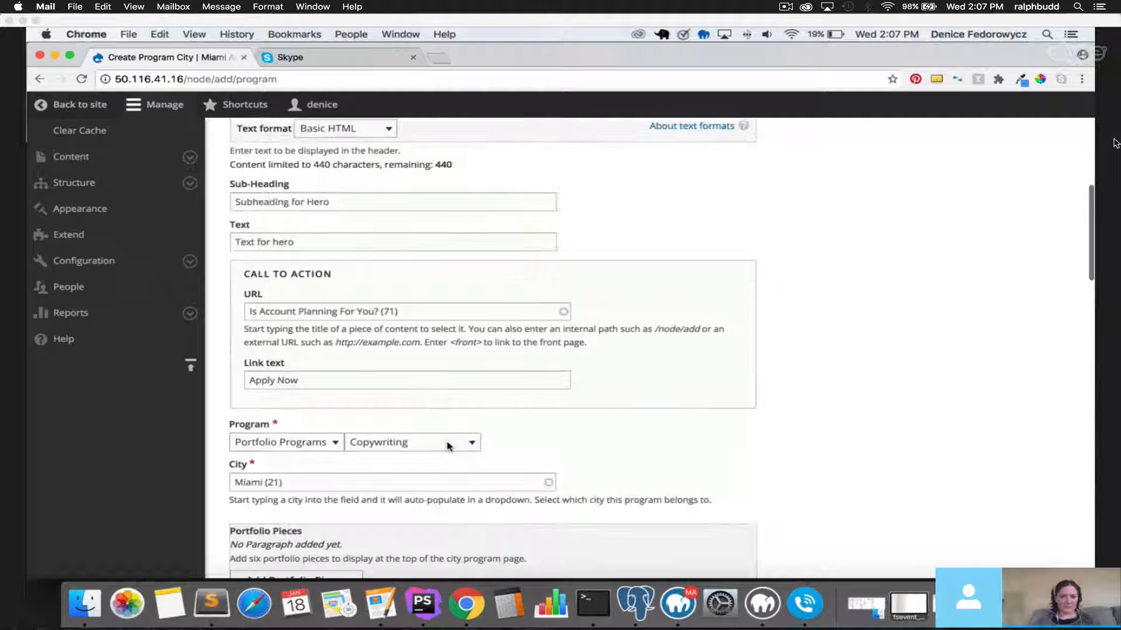
key("BackSpace")
type("ing in Miami")
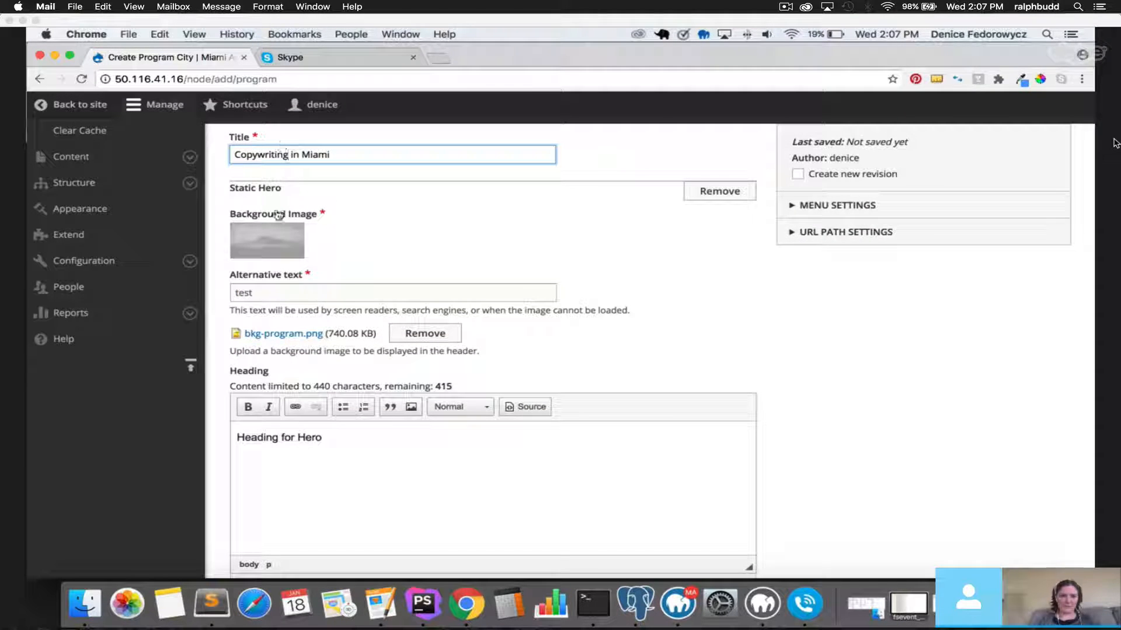
Keep Program as Portfolio Programs › Copywriting and City as Miami (21), then add a portfolio piece.
scroll(344, 293, "down", 1)
scroll(344, 293, "down", 10)
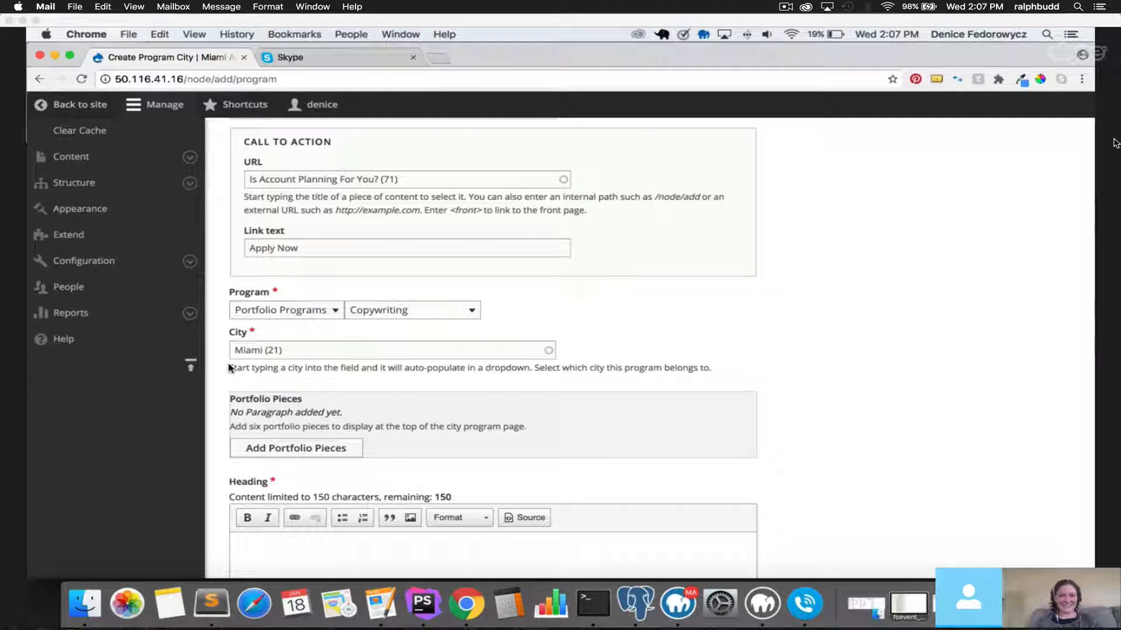
left_click(286, 310)
left_click(298, 307)
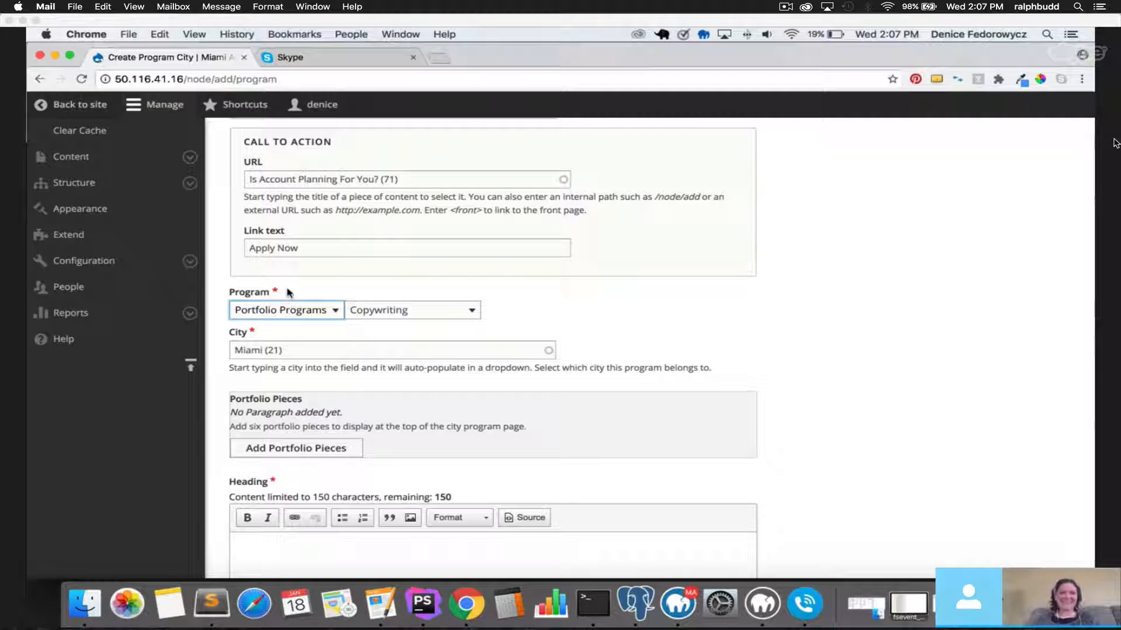
left_click(346, 313)
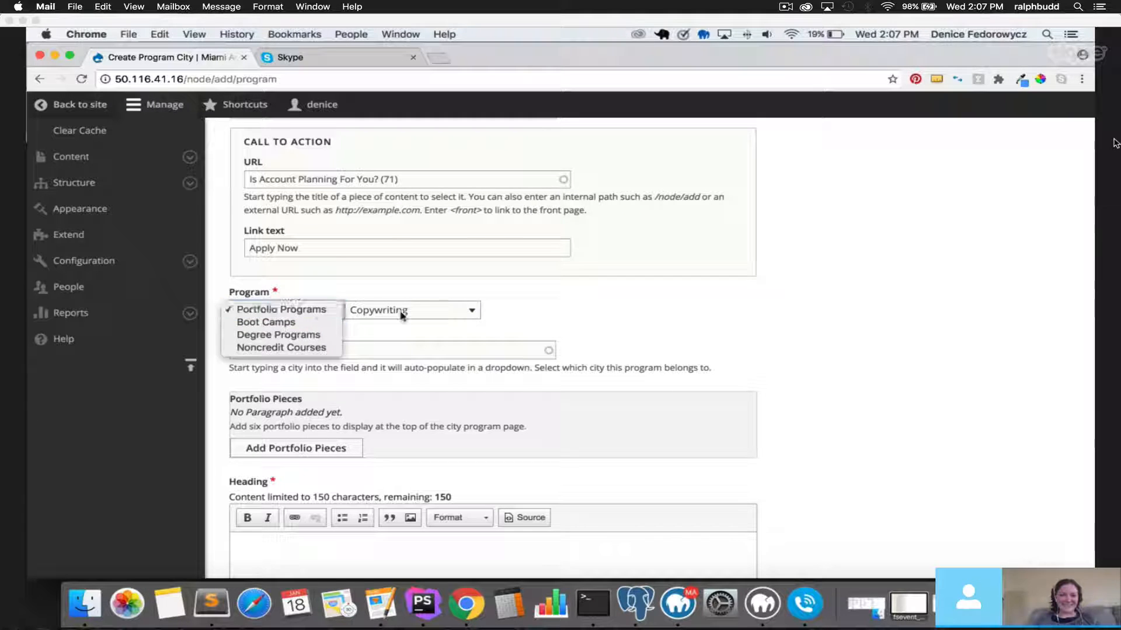
left_click(441, 315)
left_click(444, 317)
left_click(384, 309)
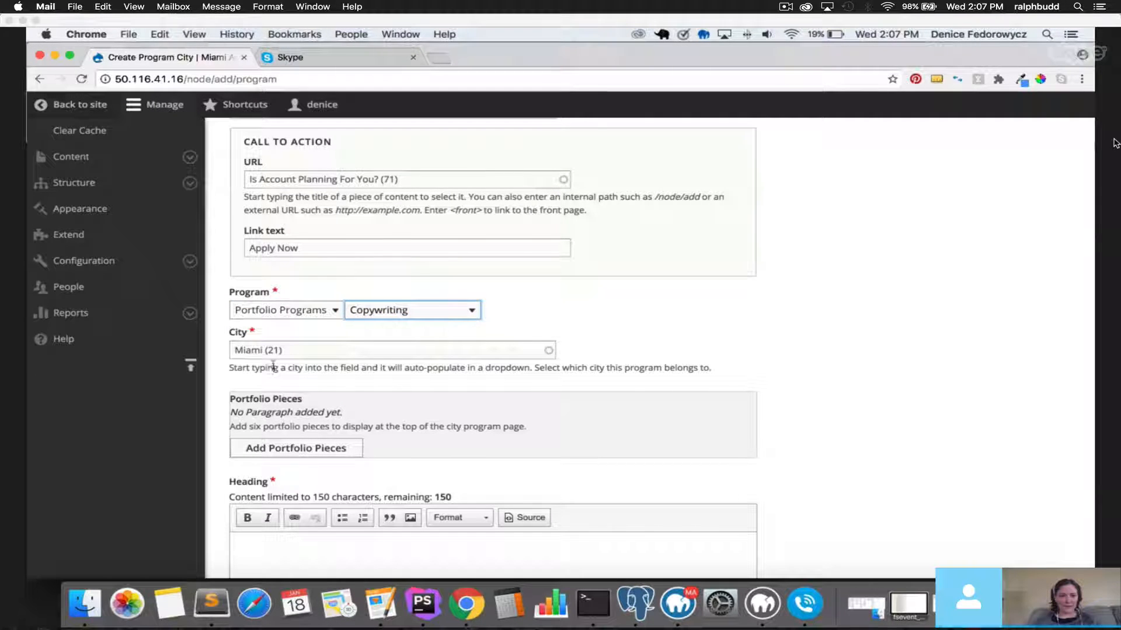
left_click(333, 352)
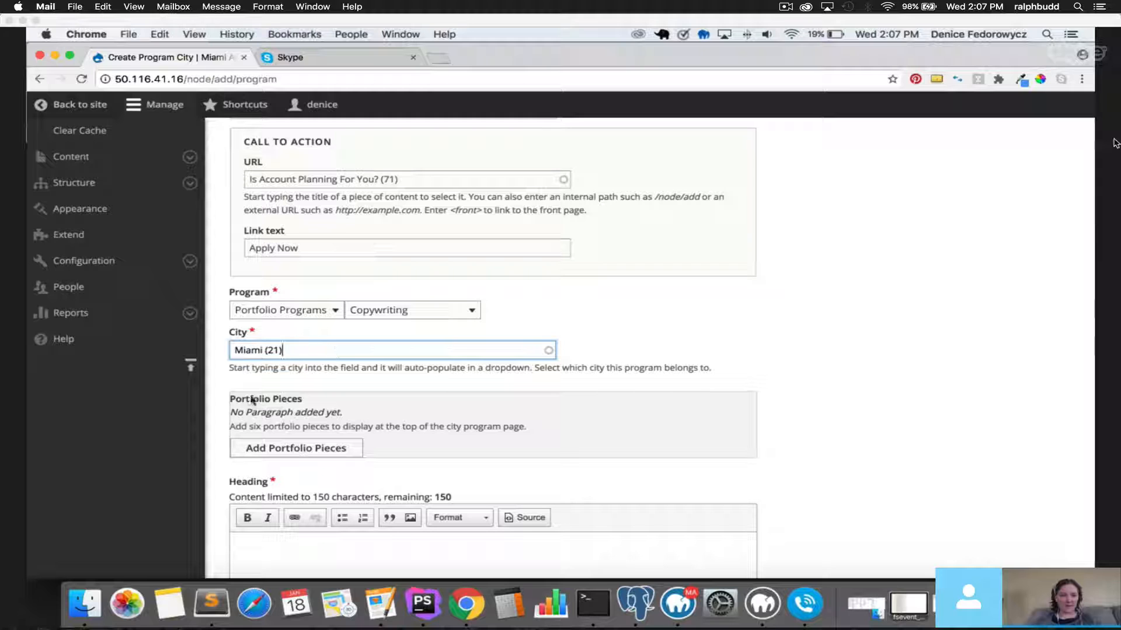
left_click(338, 460)
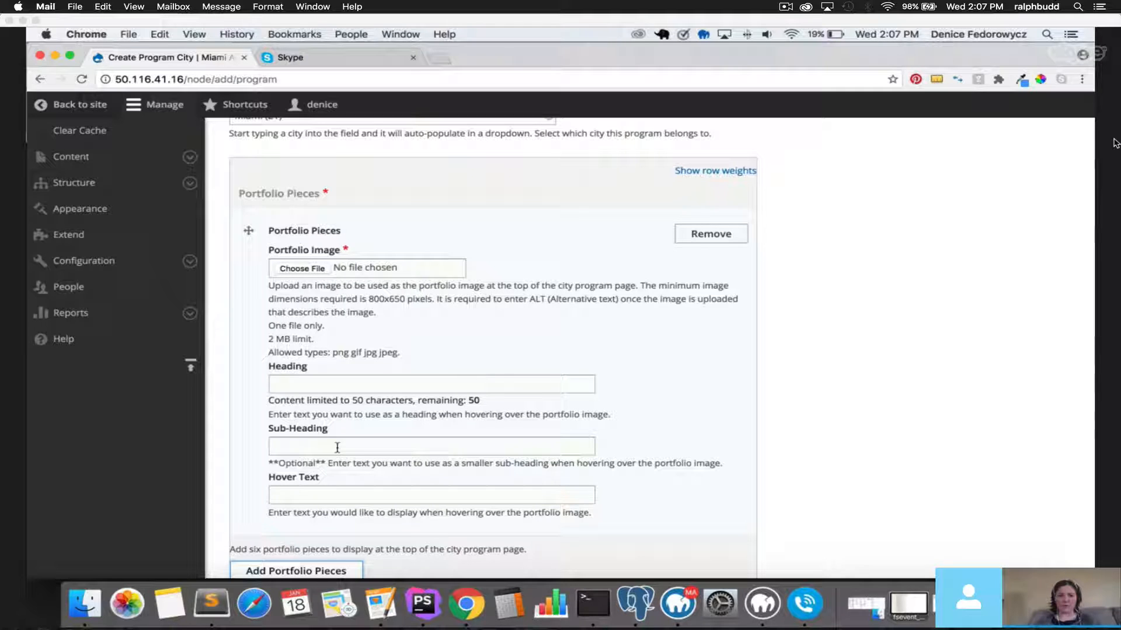
Give the first portfolio piece bkg-program.png, alt text 'test', heading, subheading and hover text.
left_click(302, 269)
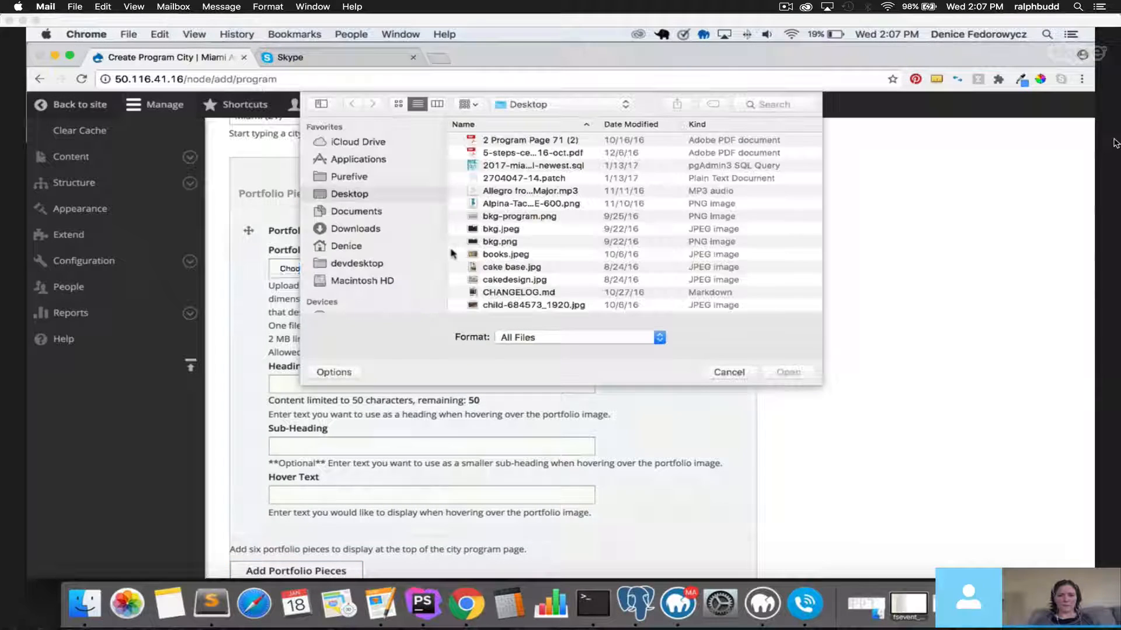
double_click(519, 216)
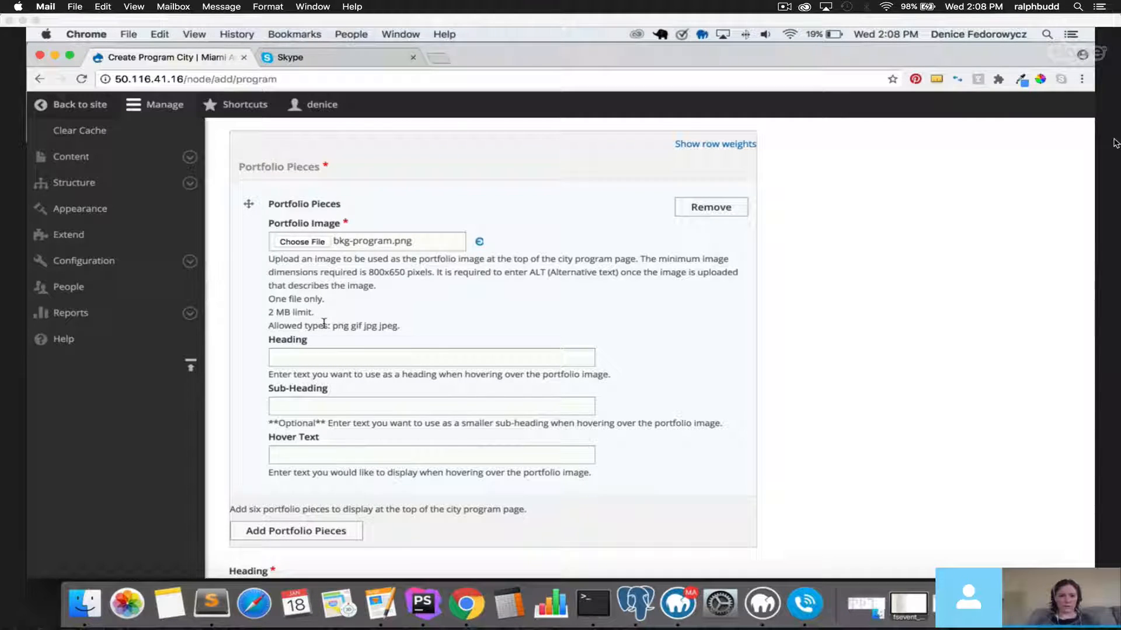
left_click(323, 323)
type("test")
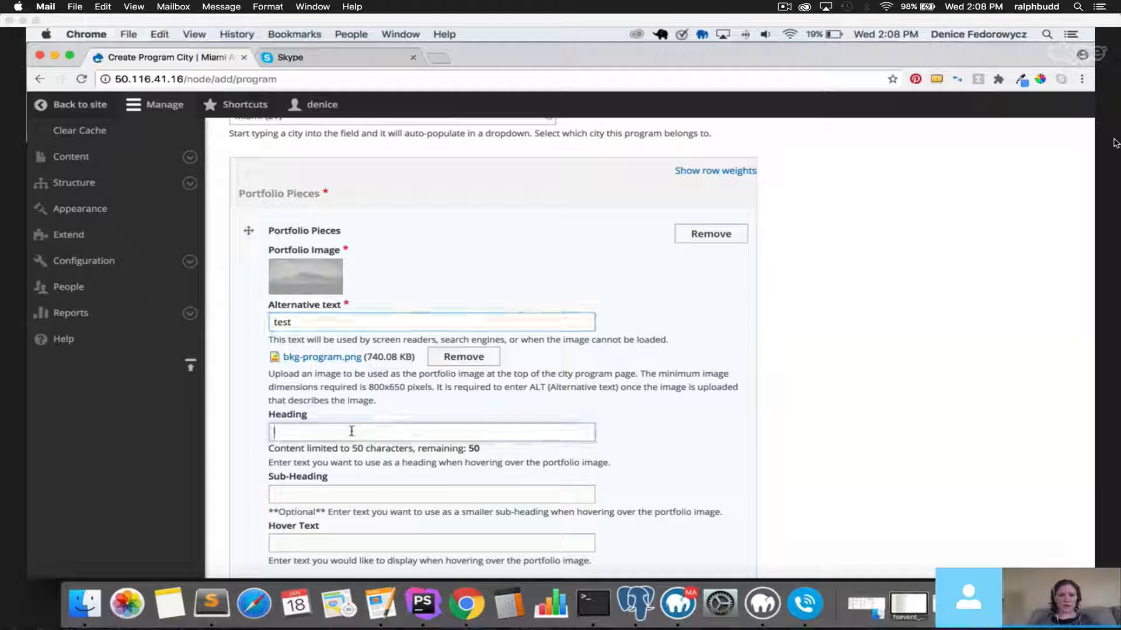
left_click(352, 431)
scroll(351, 430, "down", 3)
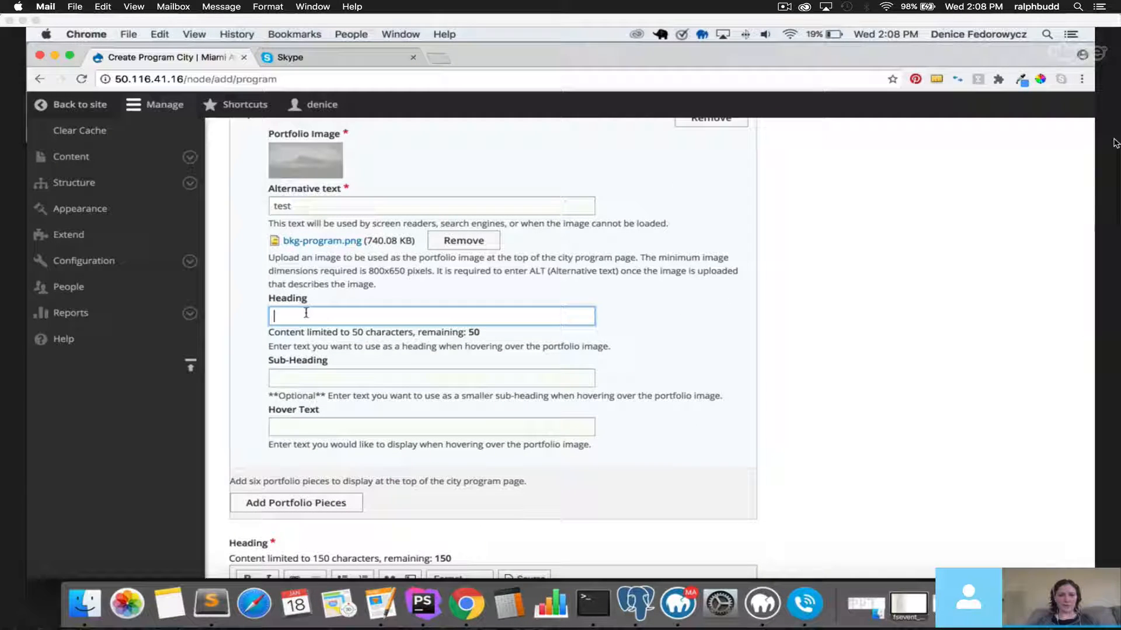
type("heading")
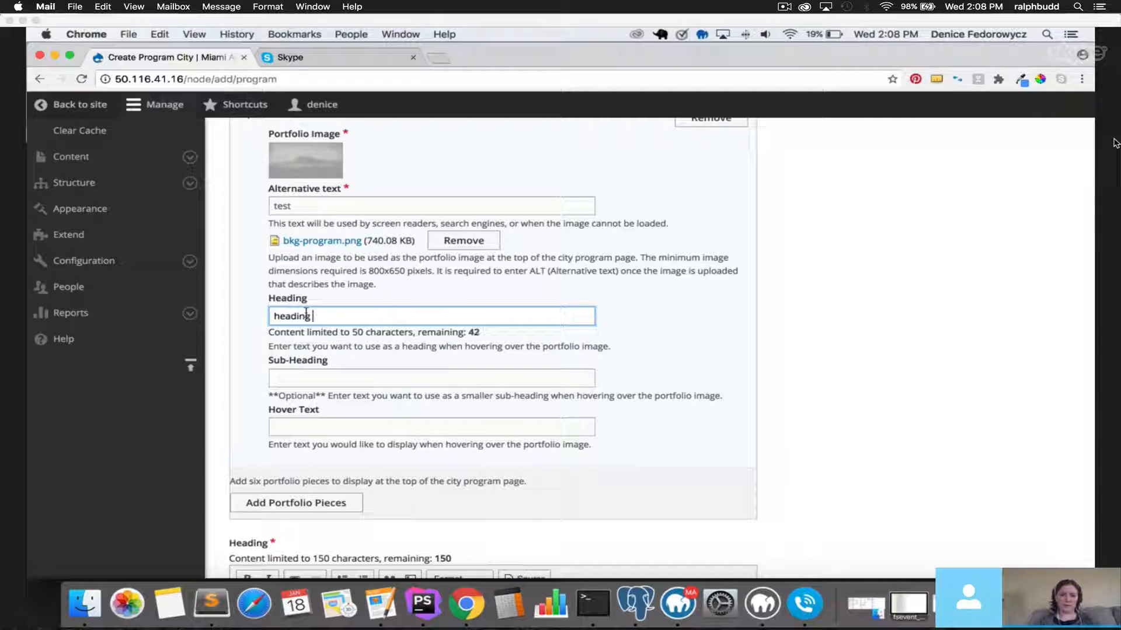
key("Tab")
type("subheadi")
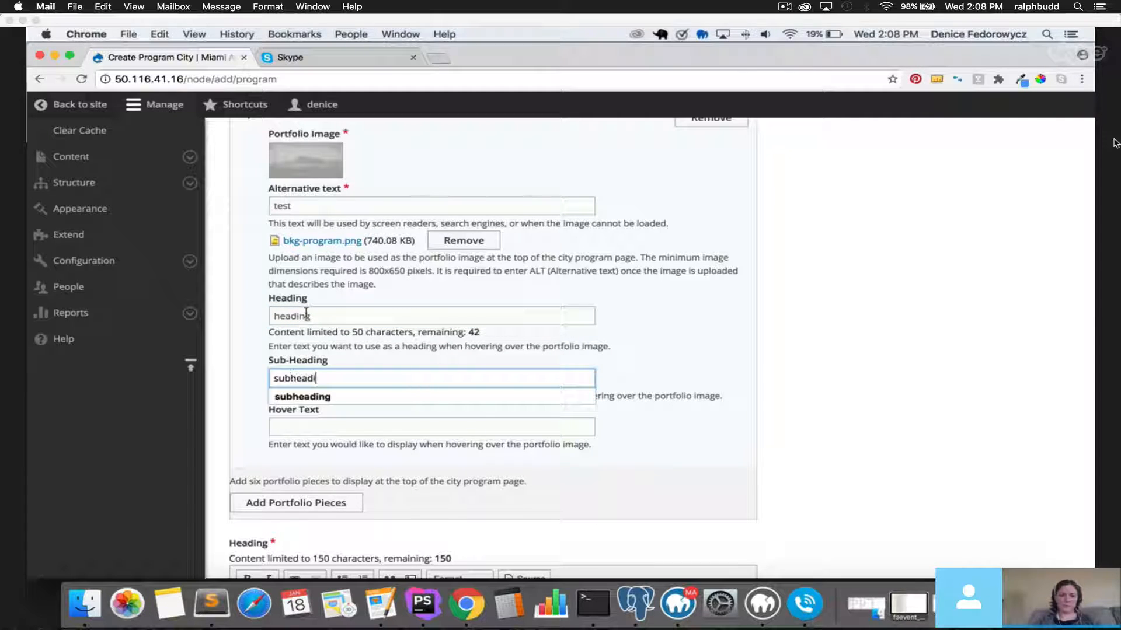
type("ng")
key("Tab")
type("hover")
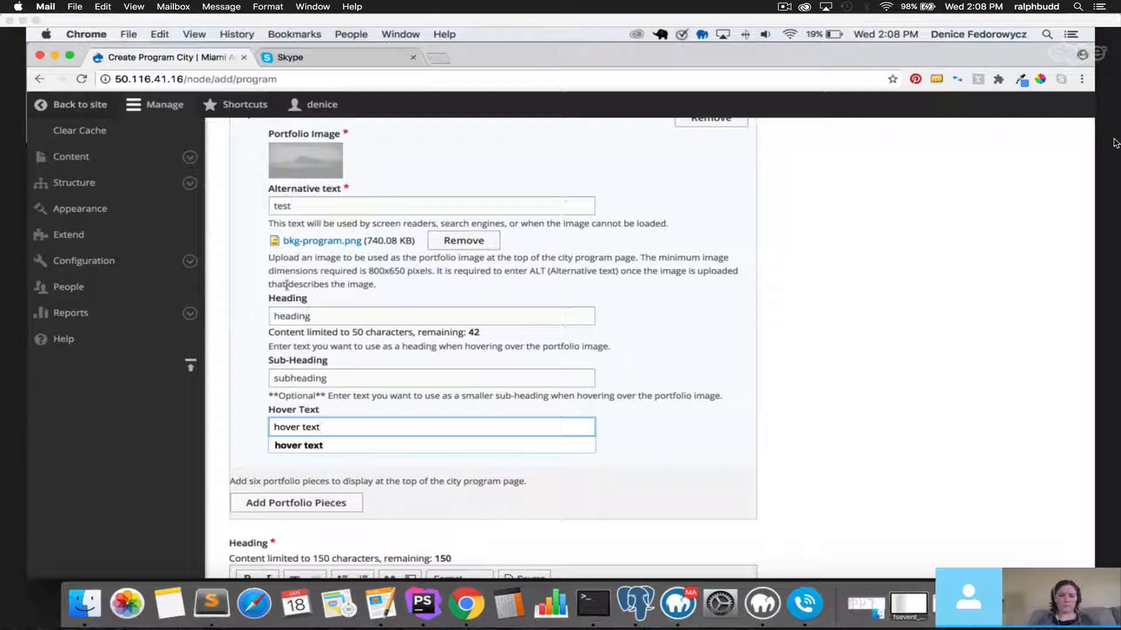
Add a second portfolio piece with bkg-program.png and alt text 'test'.
scroll(306, 471, "down", 2)
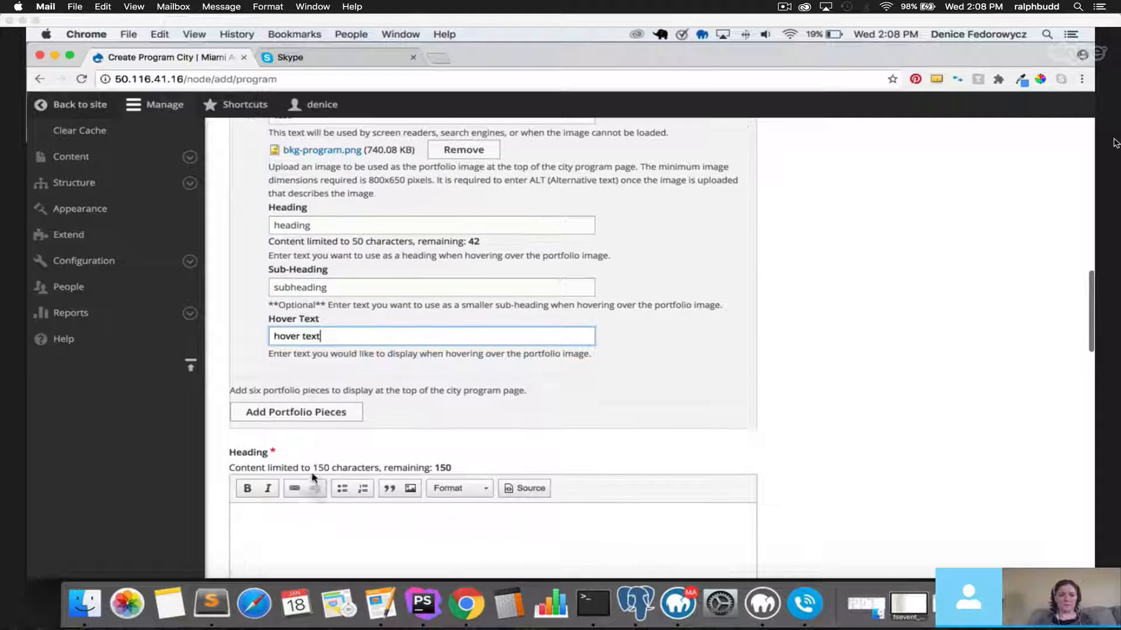
left_click(309, 412)
left_click(319, 212)
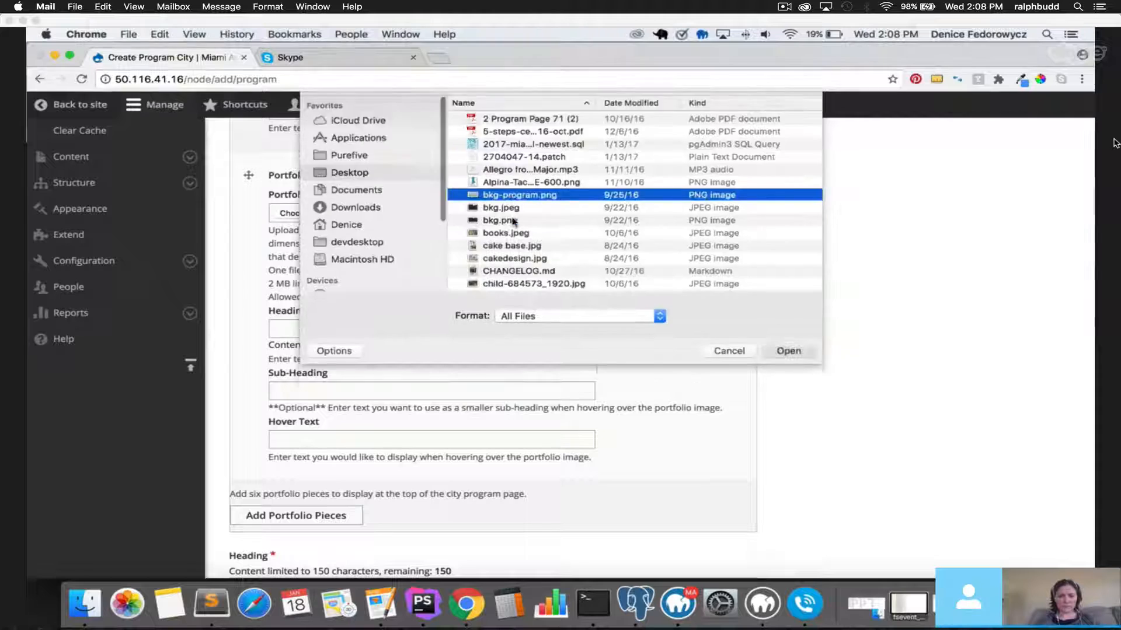
key("Escape")
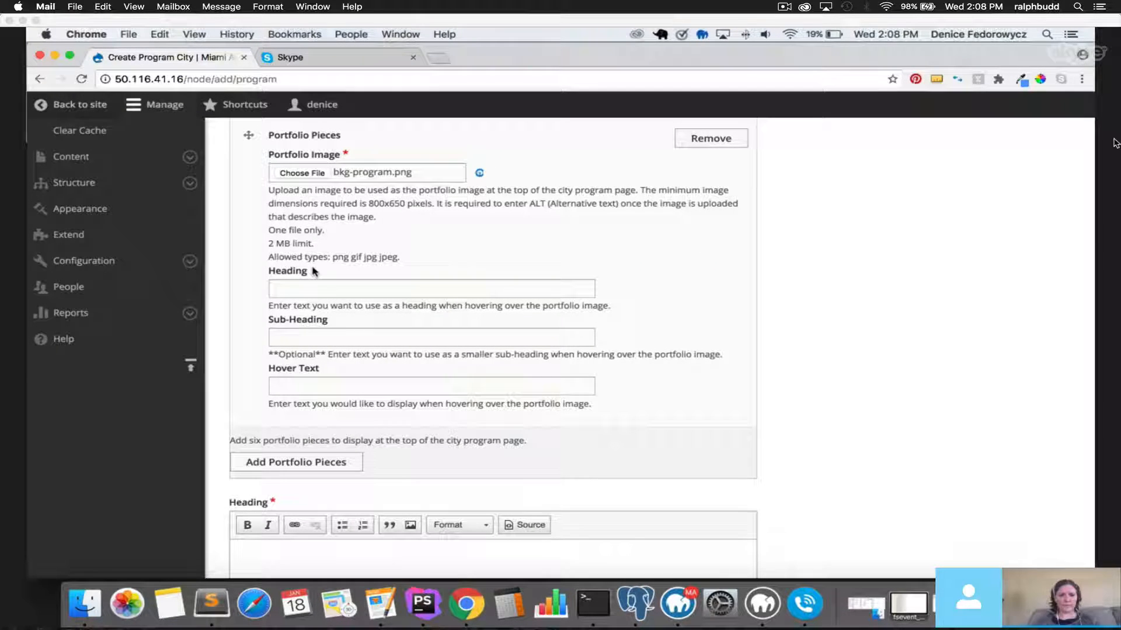
left_click(314, 269)
type("test")
scroll(310, 382, "down", 4)
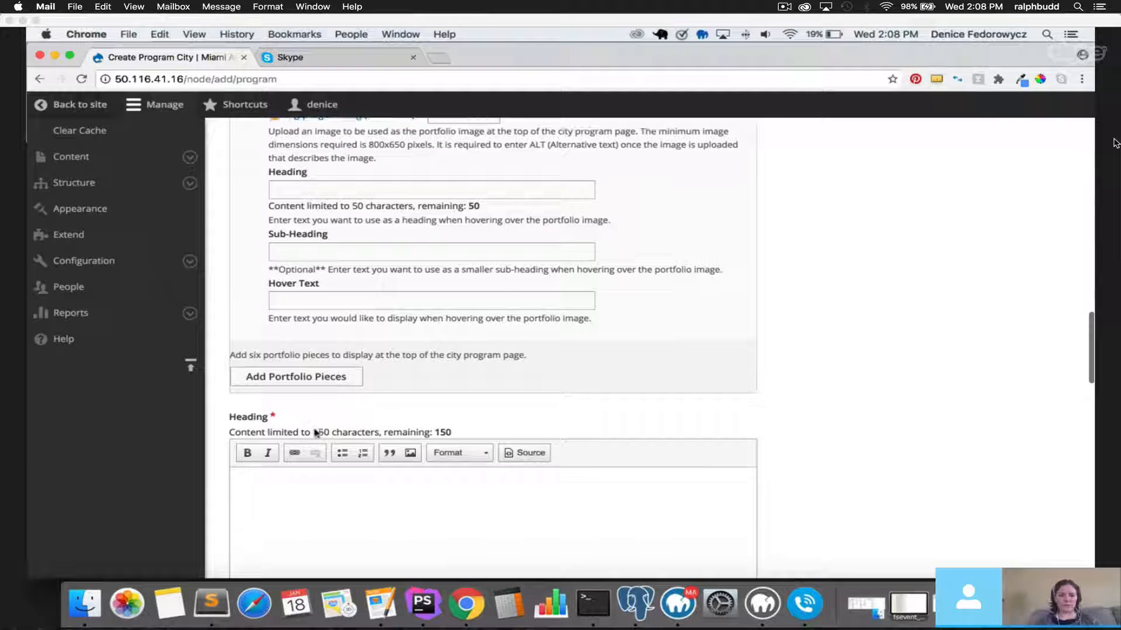
Add third and fourth portfolio pieces, each with bkg-program.png and alt text 'test'.
left_click(313, 377)
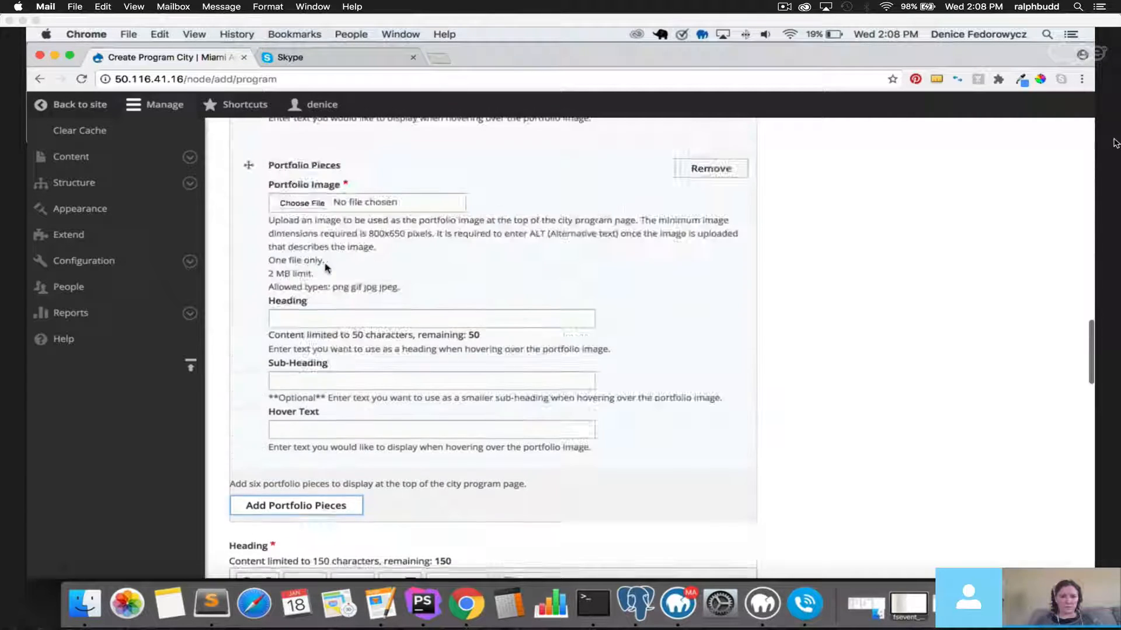
left_click(298, 204)
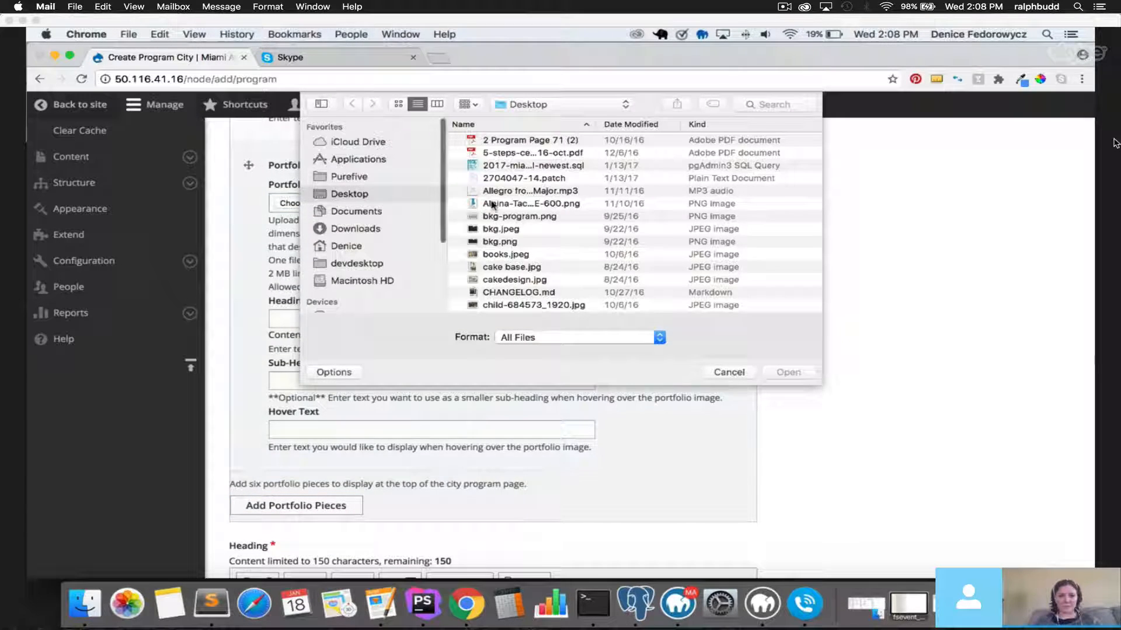
double_click(520, 216)
scroll(406, 299, "down", 2)
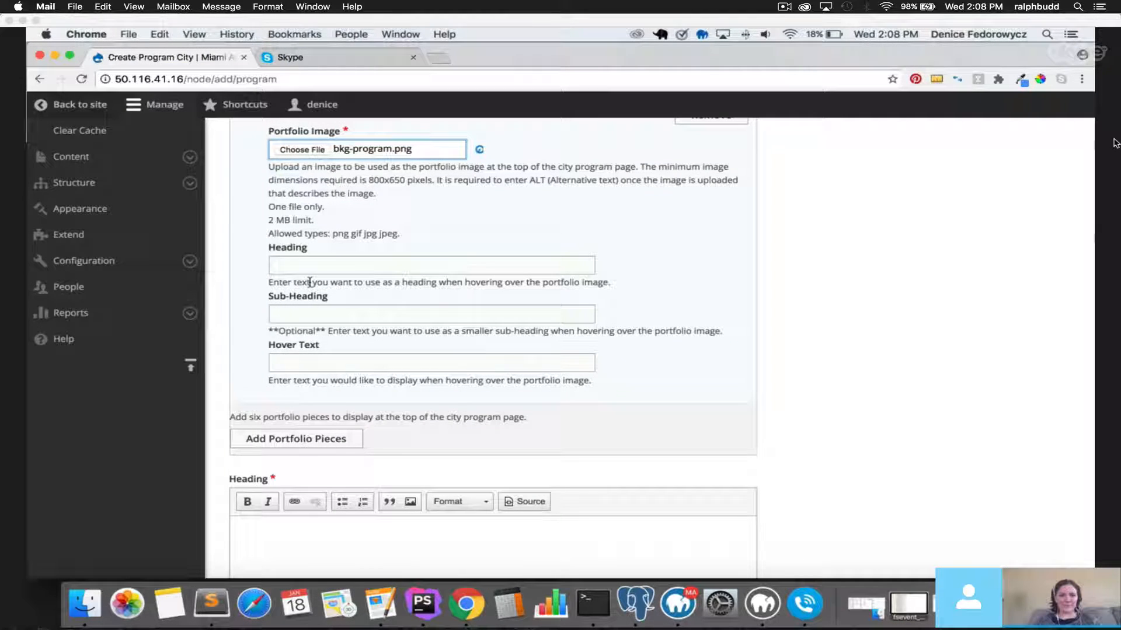
left_click(327, 258)
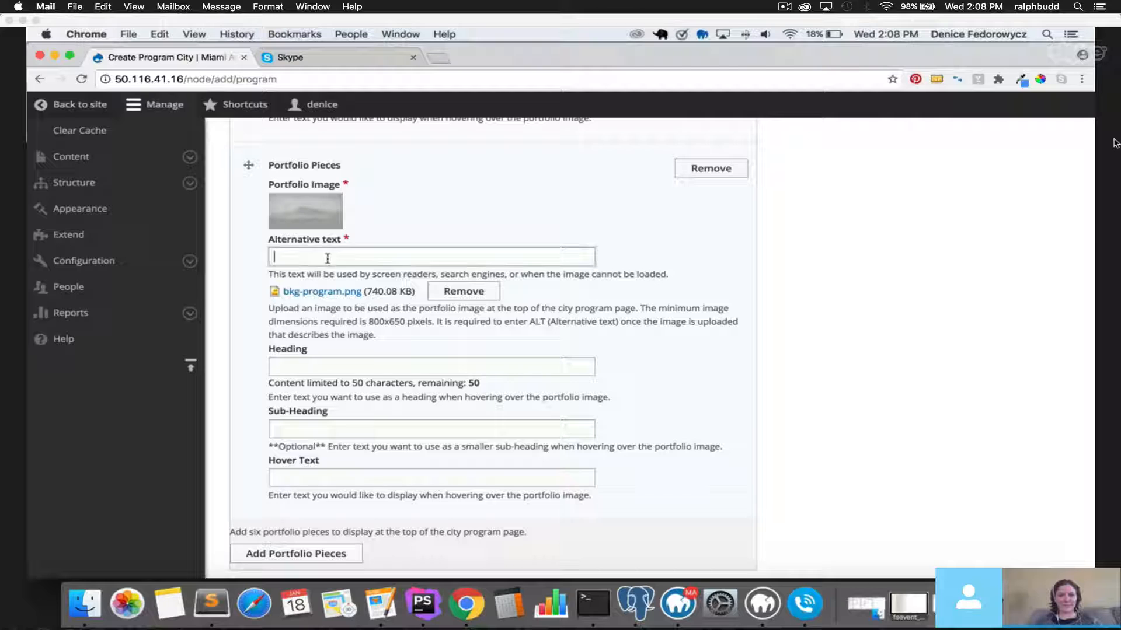
type("test")
scroll(344, 431, "down", 5)
left_click(330, 415)
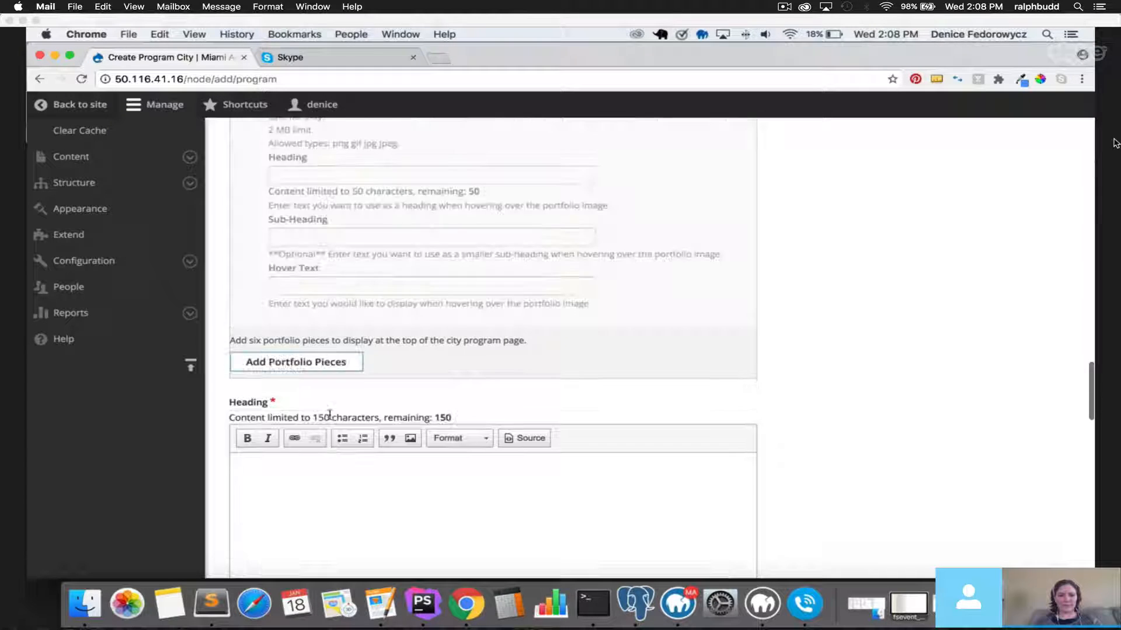
scroll(350, 251, "up", 1)
left_click(309, 246)
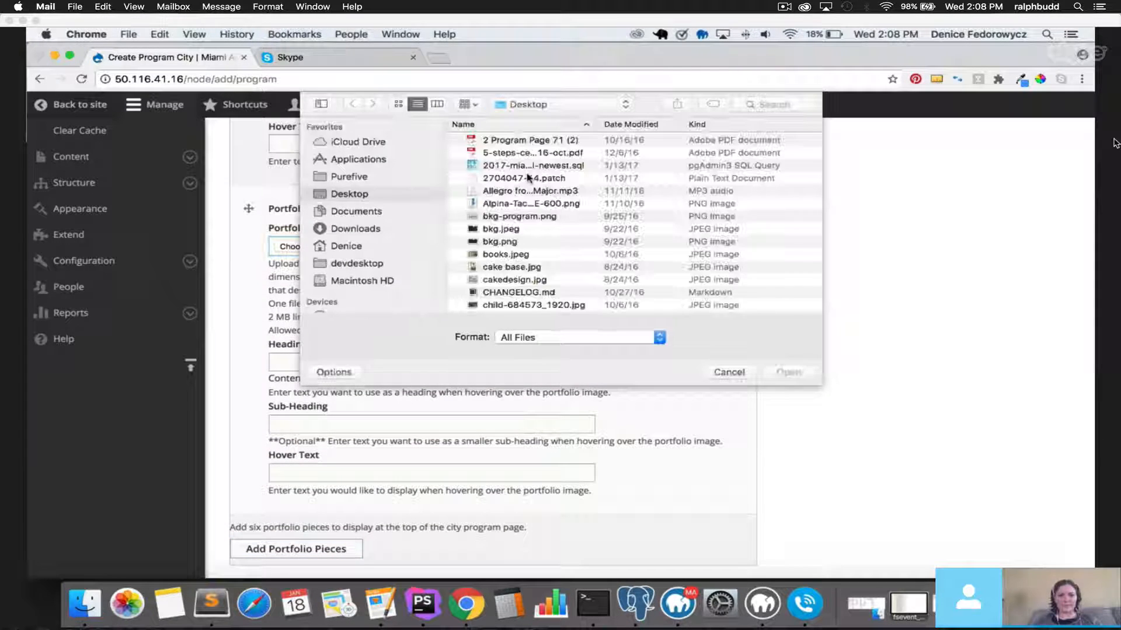
double_click(520, 216)
scroll(322, 377, "down", 2)
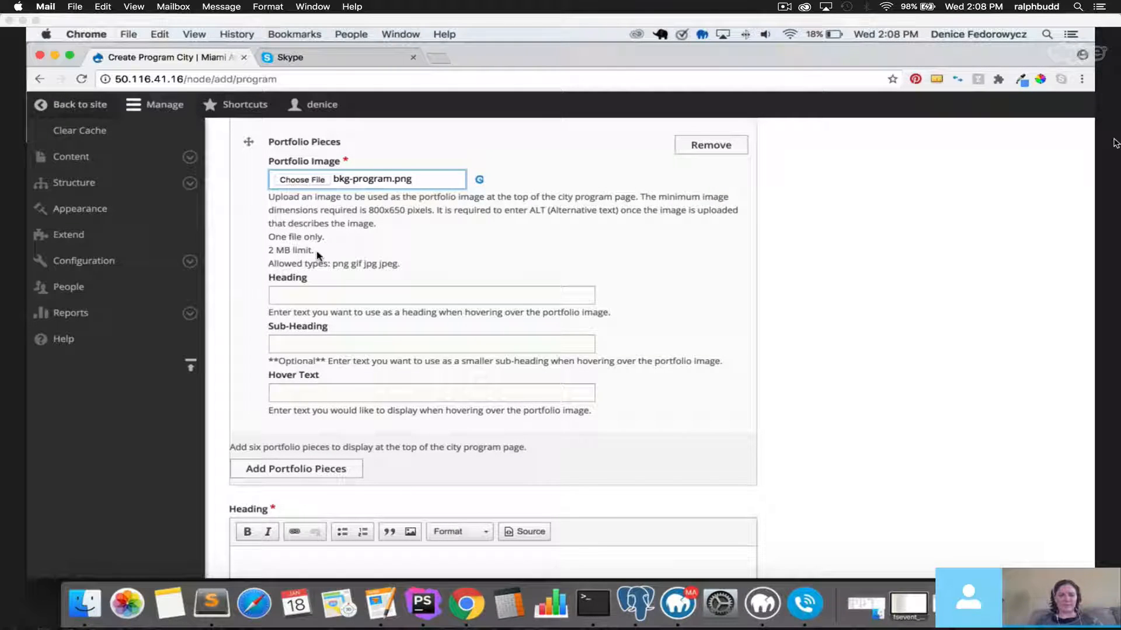
left_click(319, 299)
type("test")
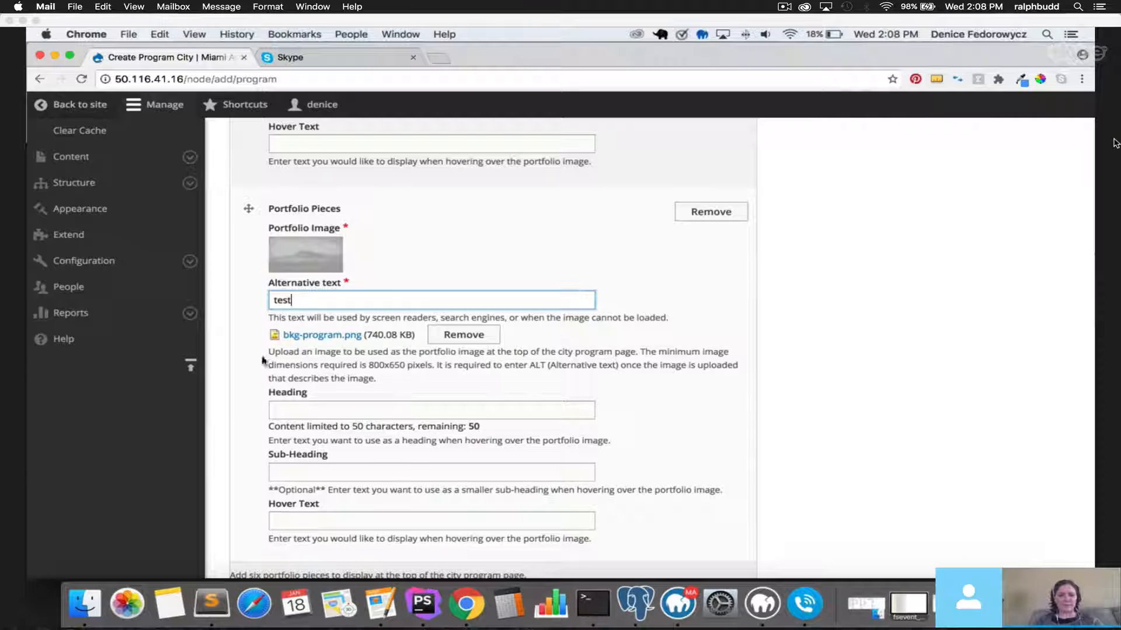
scroll(319, 350, "down", 3)
Add two more portfolio pieces, each using bkg-program.png with alt text 'test'.
left_click(293, 456)
scroll(293, 458, "down", 2)
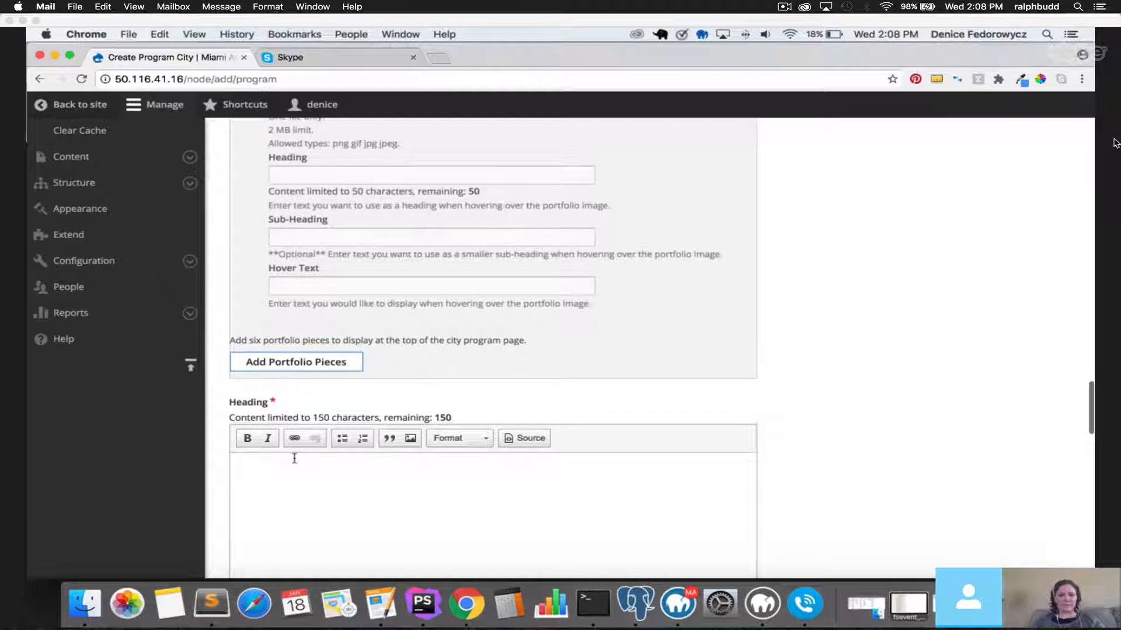
scroll(374, 250, "up", 3)
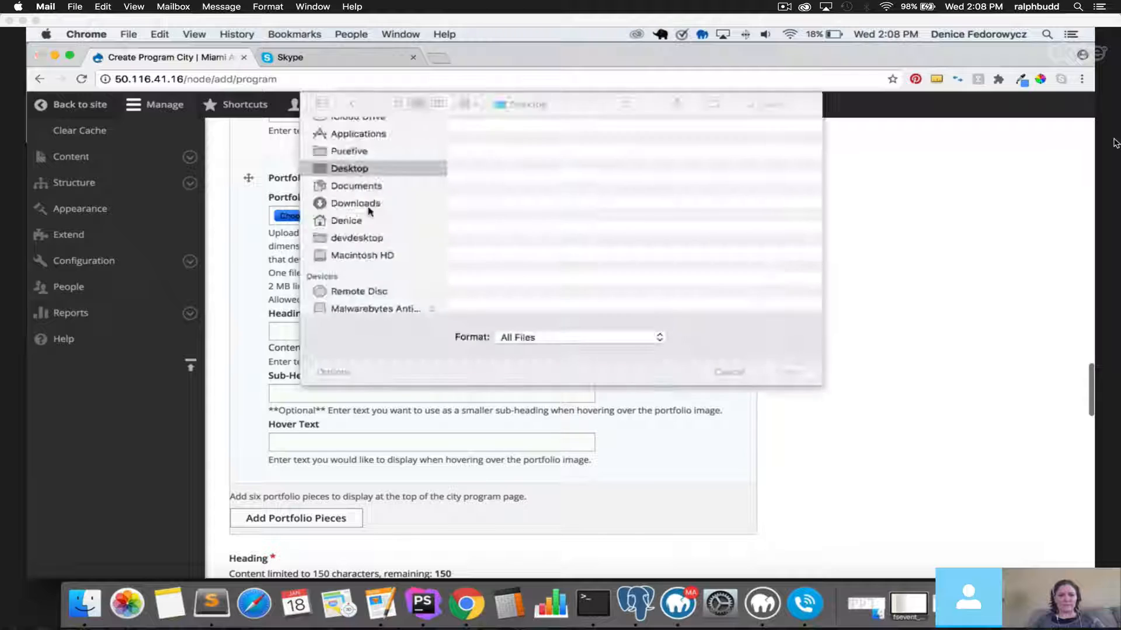
double_click(527, 216)
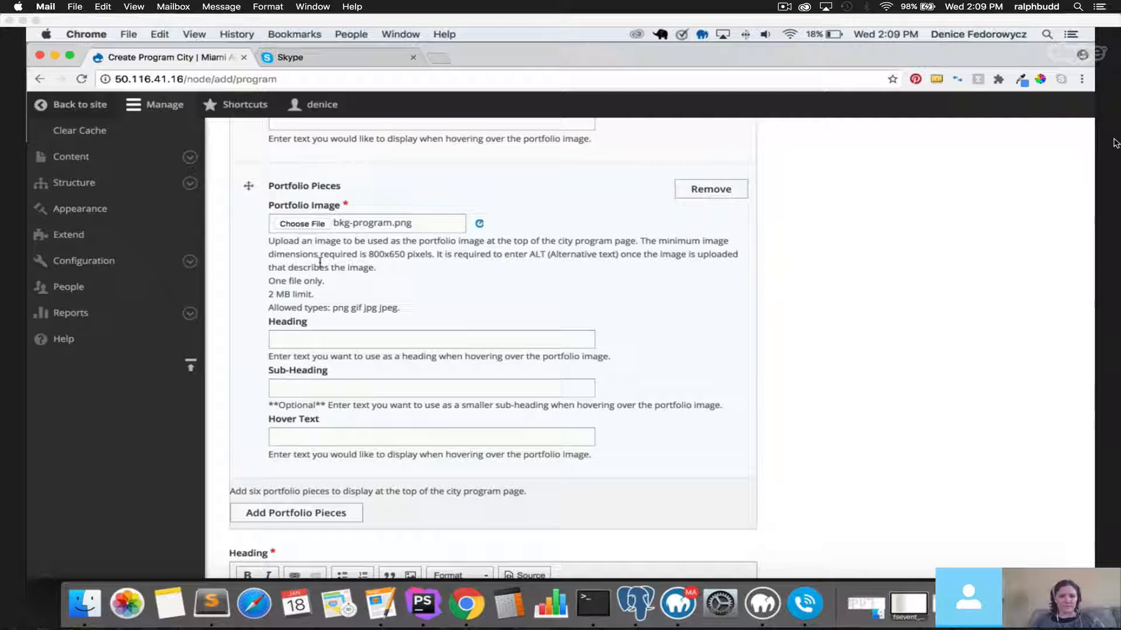
type("test")
scroll(250, 350, "down", 3)
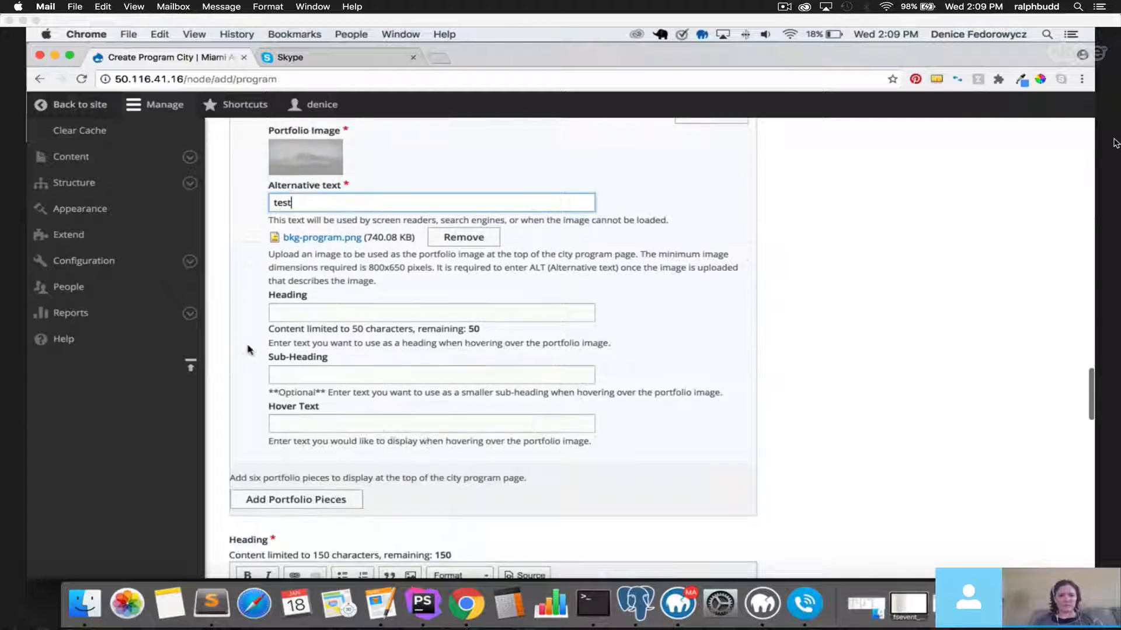
left_click(349, 497)
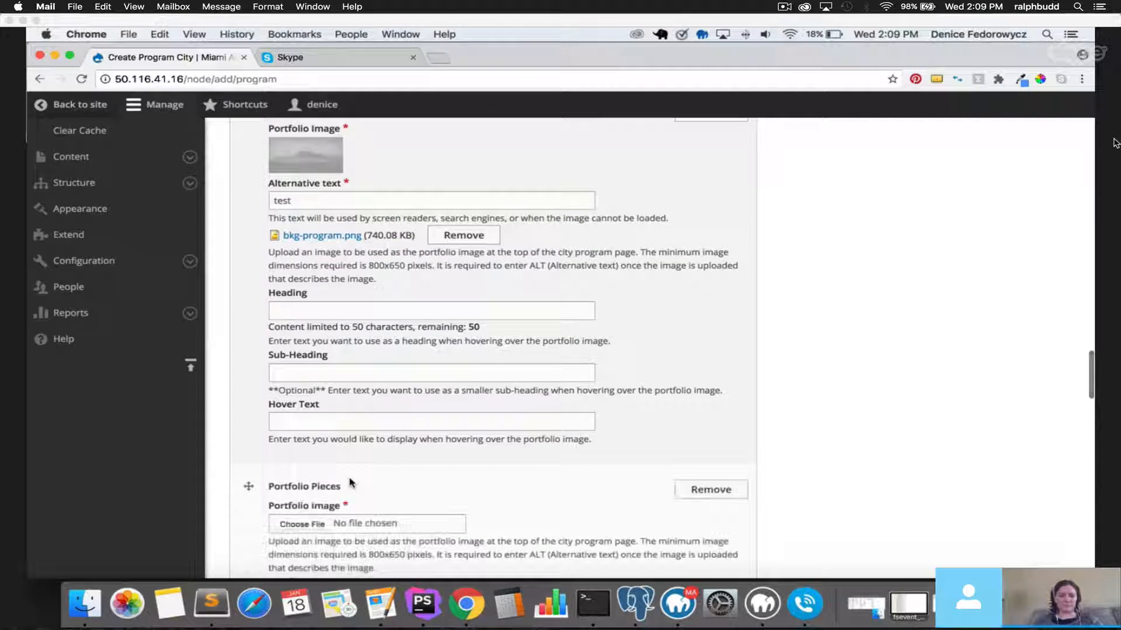
scroll(350, 483, "down", 10)
scroll(350, 482, "up", 4)
left_click(302, 293)
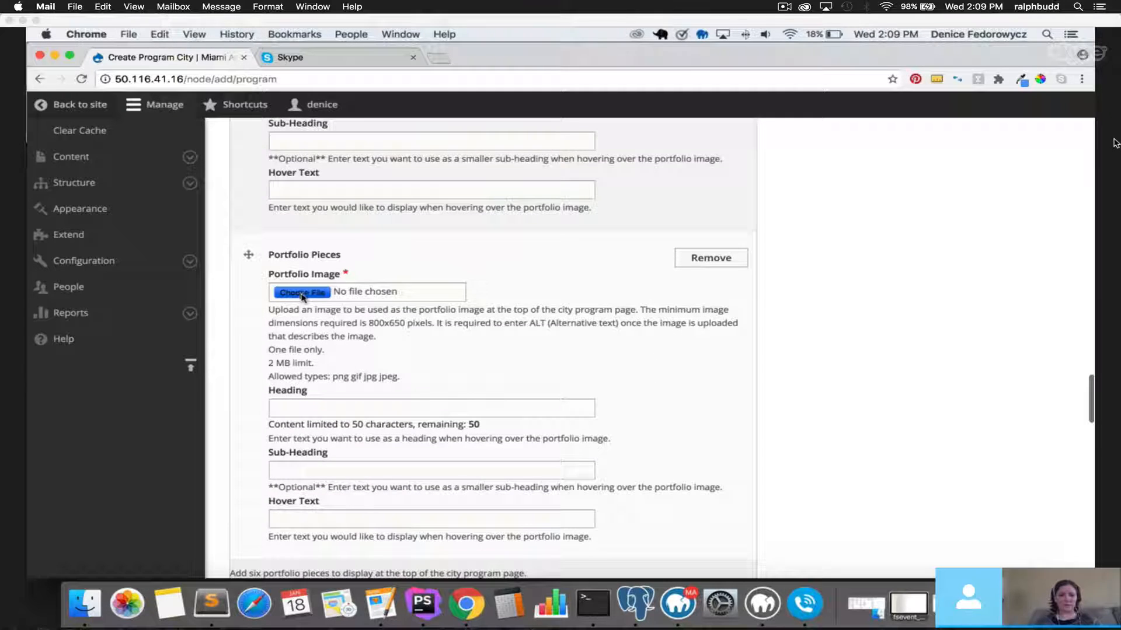
left_click(501, 217)
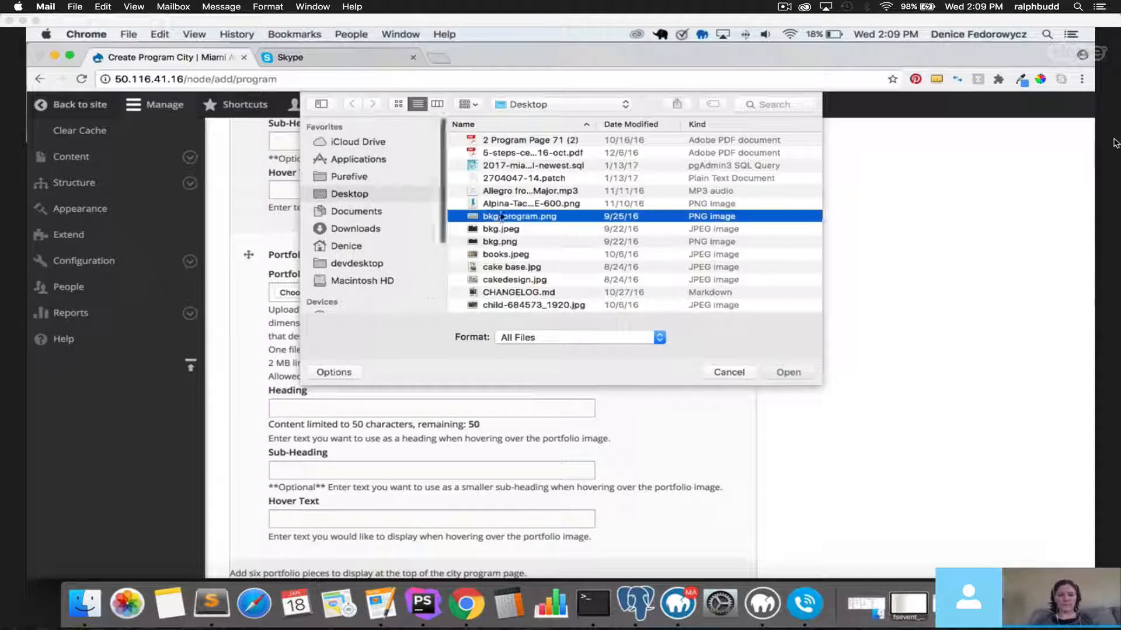
double_click(501, 217)
scroll(363, 350, "down", 3)
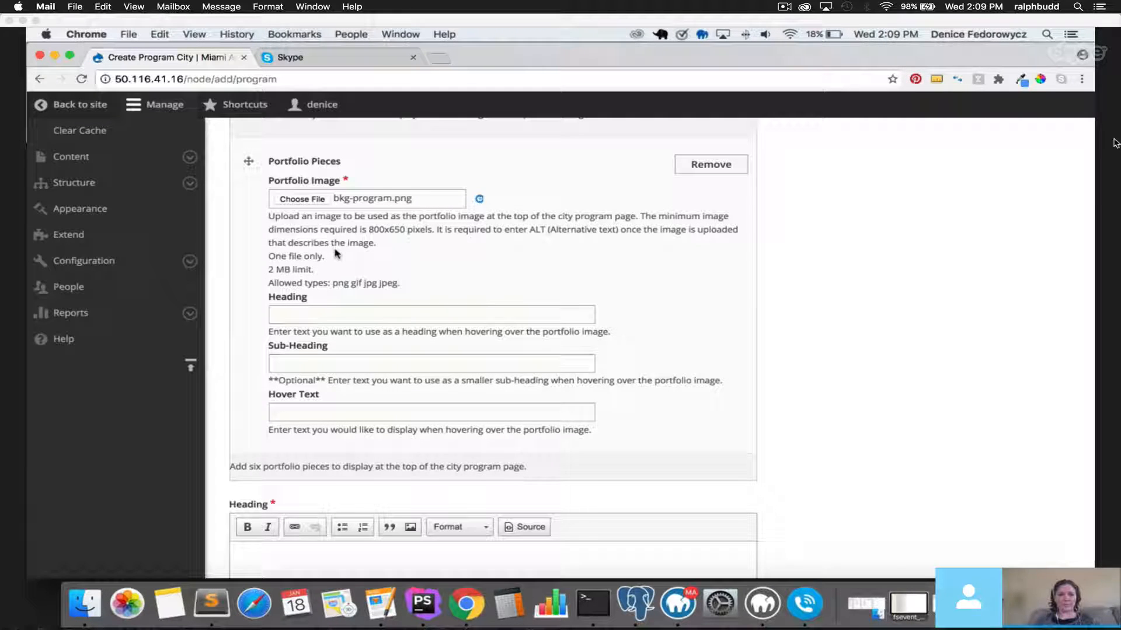
left_click(312, 339)
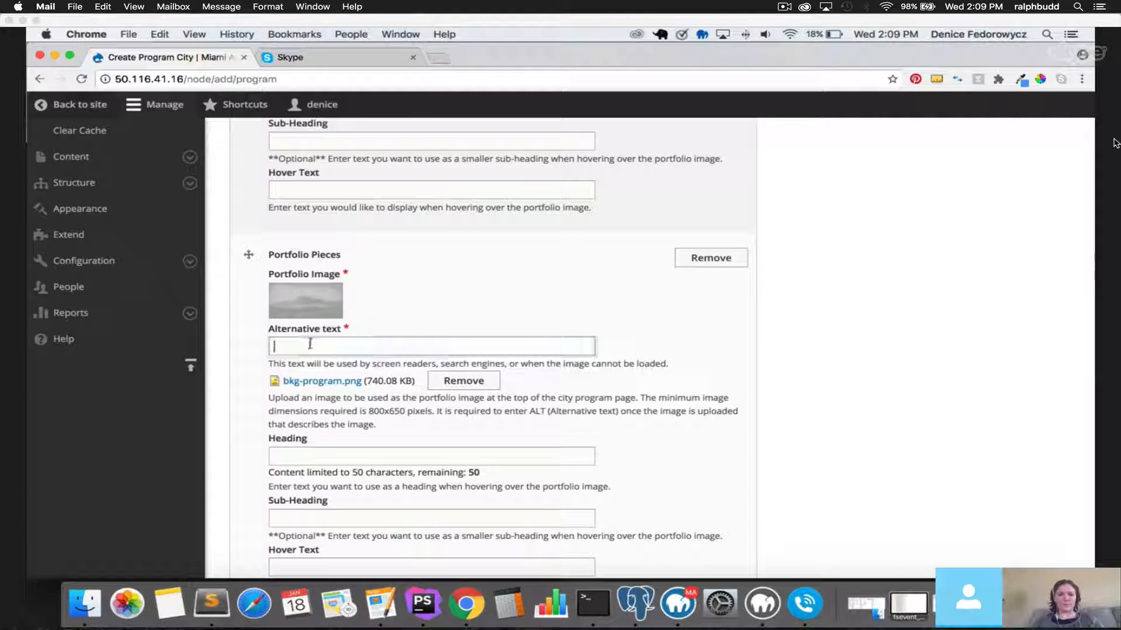
type("test")
scroll(253, 360, "down", 5)
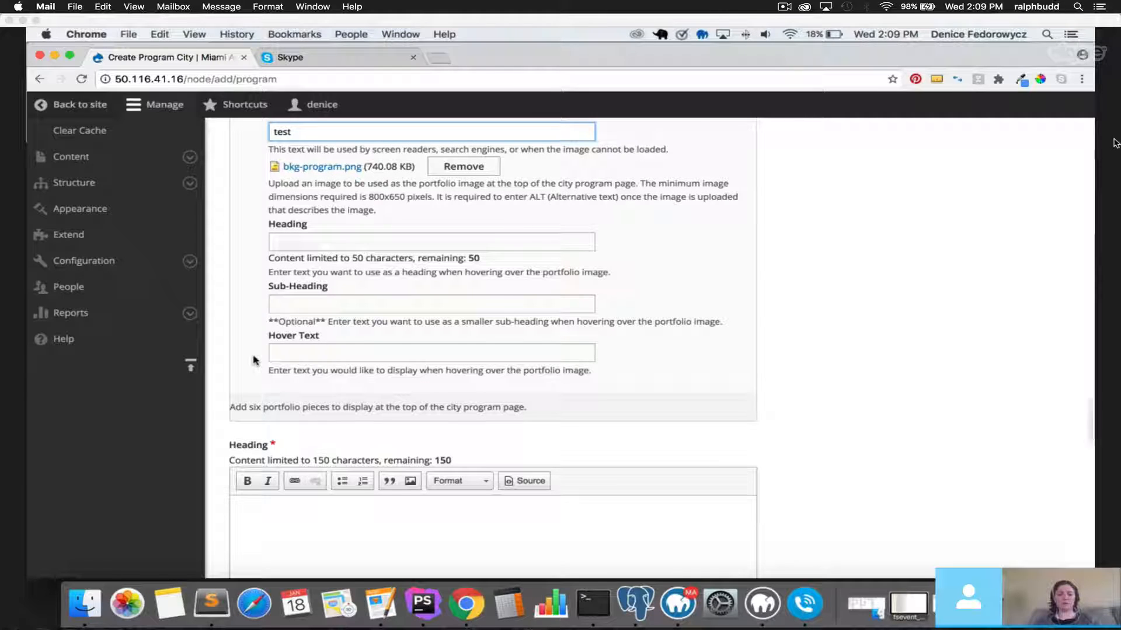
scroll(254, 360, "down", 4)
Enter 'This is the Main Heading' as the page's main heading.
left_click(313, 370)
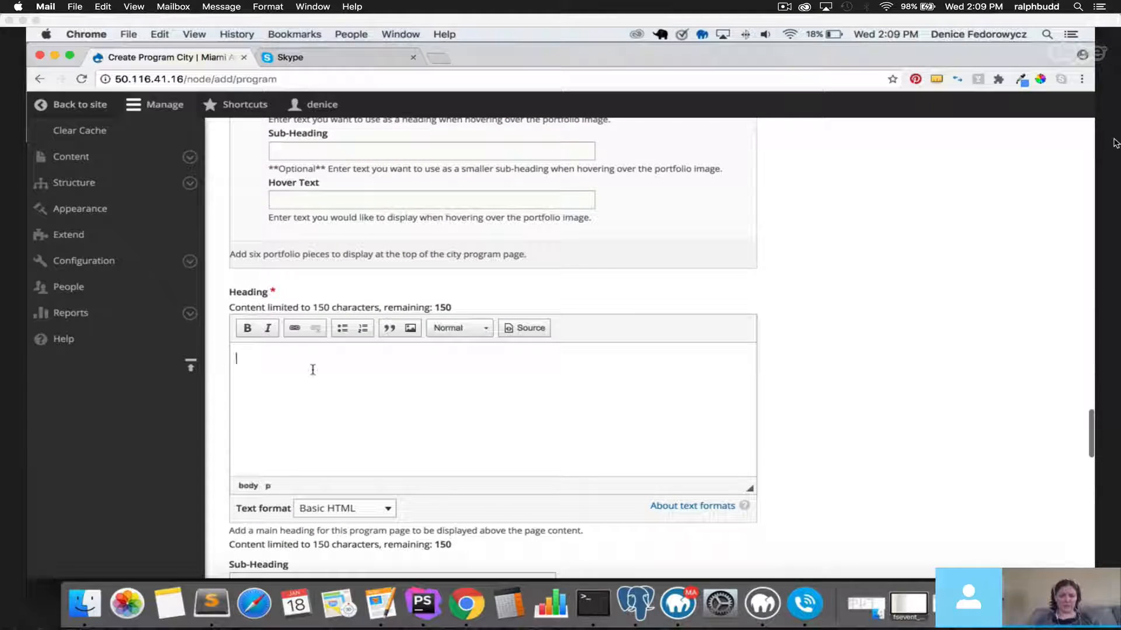
scroll(313, 368, "down", 2)
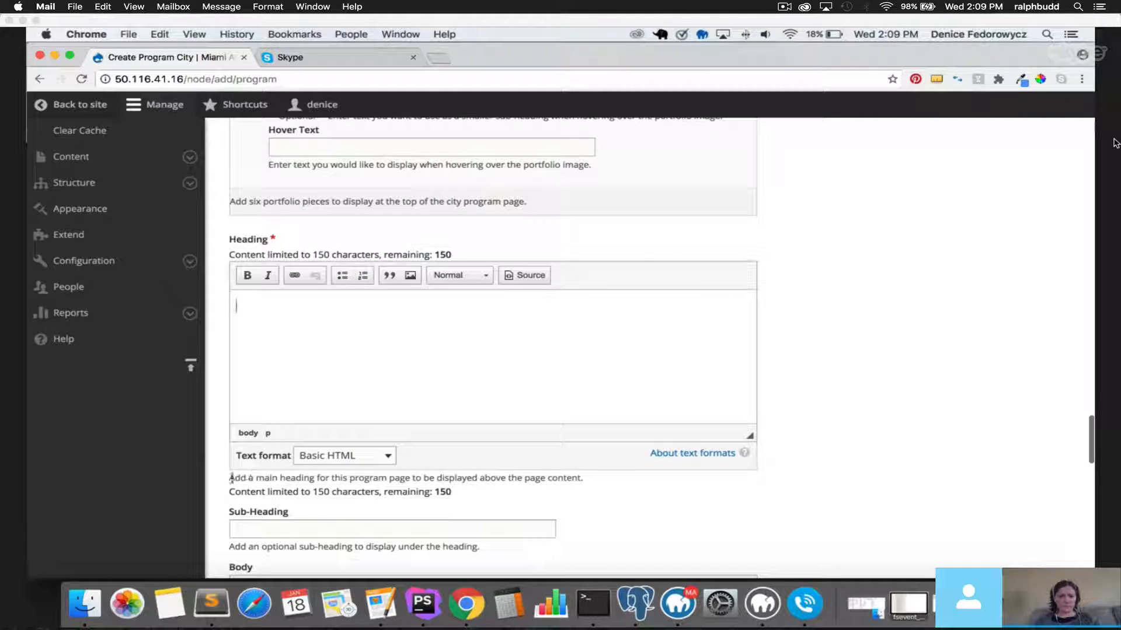
left_click_drag(245, 480, 585, 479)
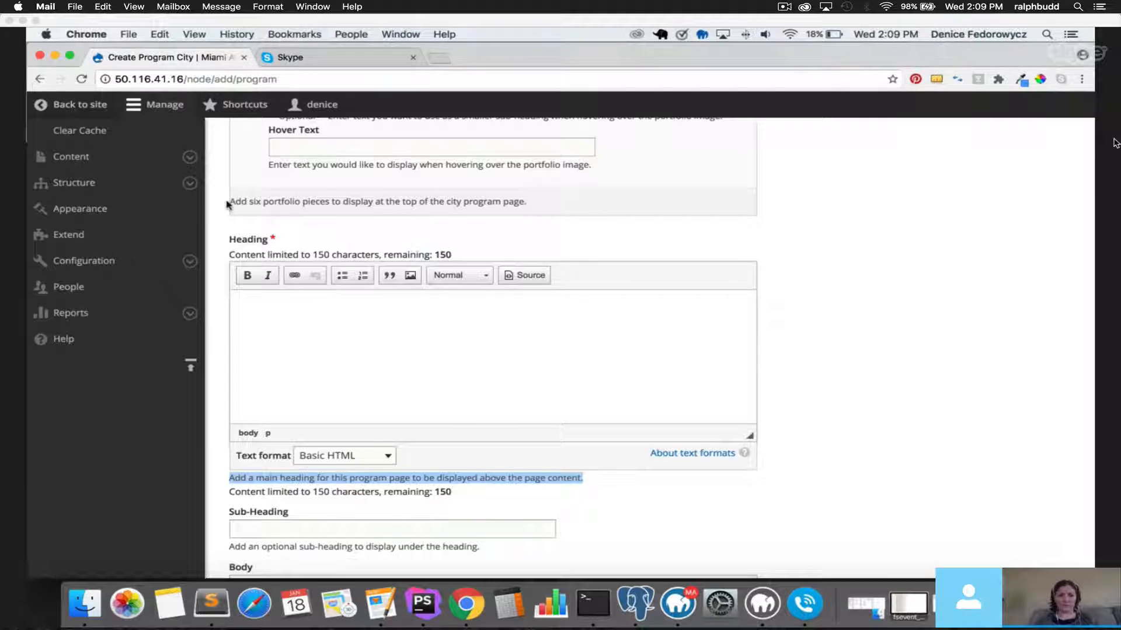
left_click_drag(228, 204, 559, 210)
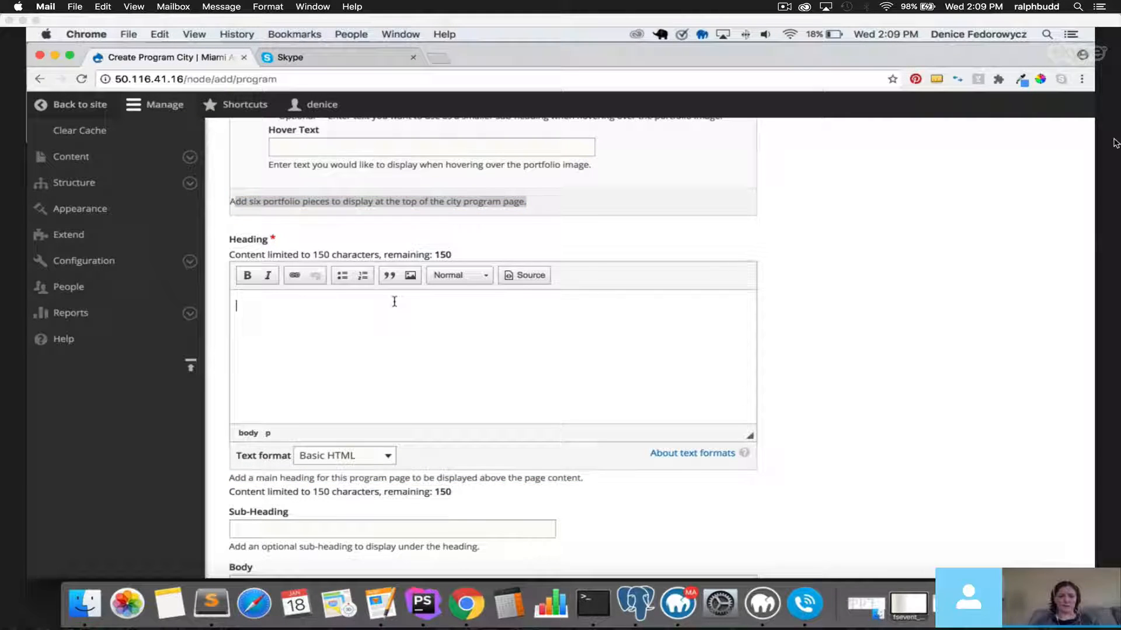
type("is the Main Heading")
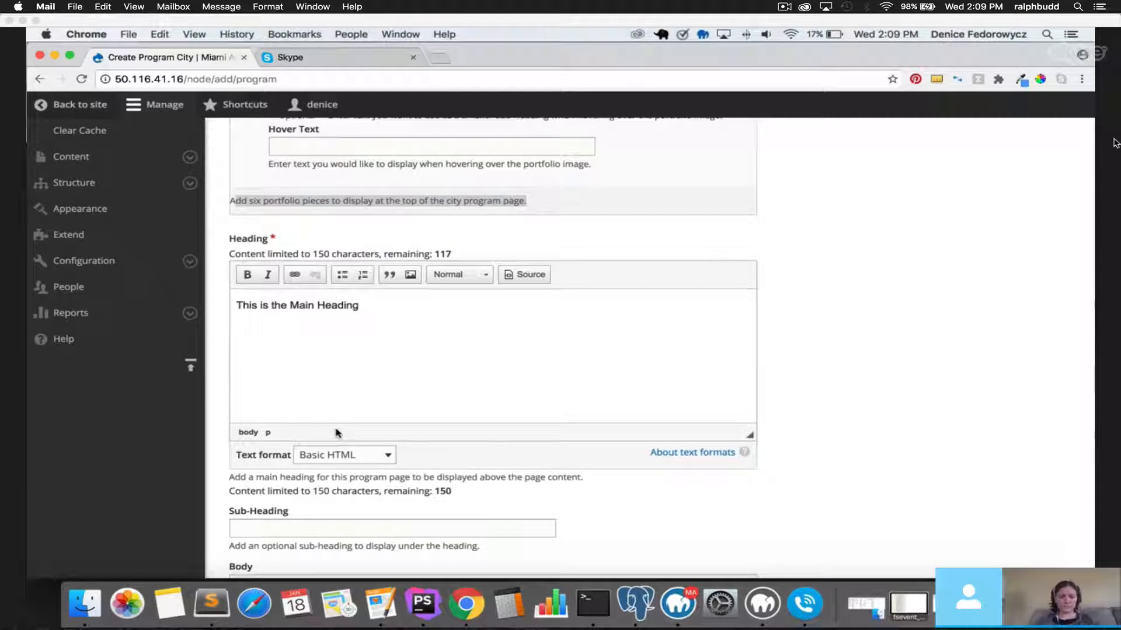
scroll(335, 430, "down", 3)
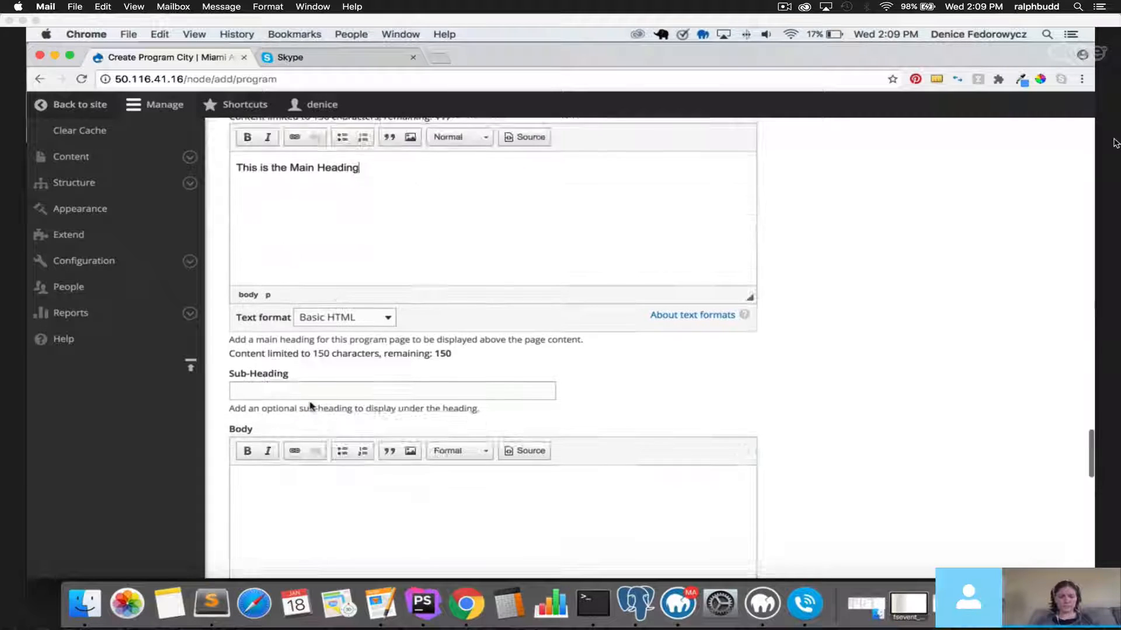
Set the sub-heading to 'This is the subheading' and the body to 'This is the body text'.
left_click(311, 392)
type("This is the sub")
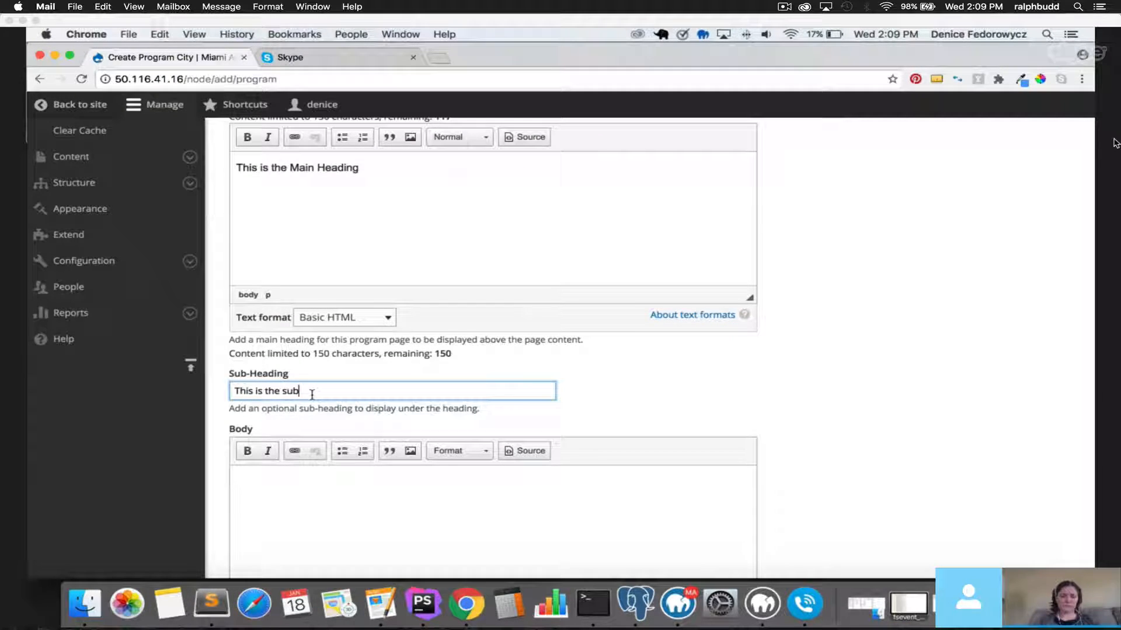
type("heading")
left_click_drag(228, 409, 482, 411)
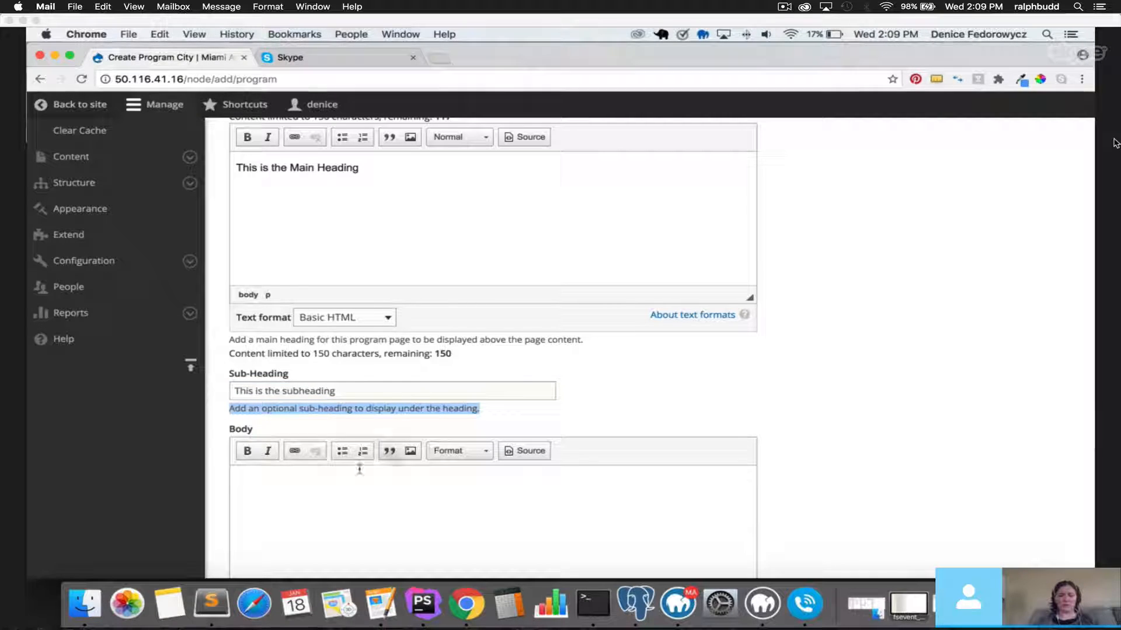
left_click(345, 490)
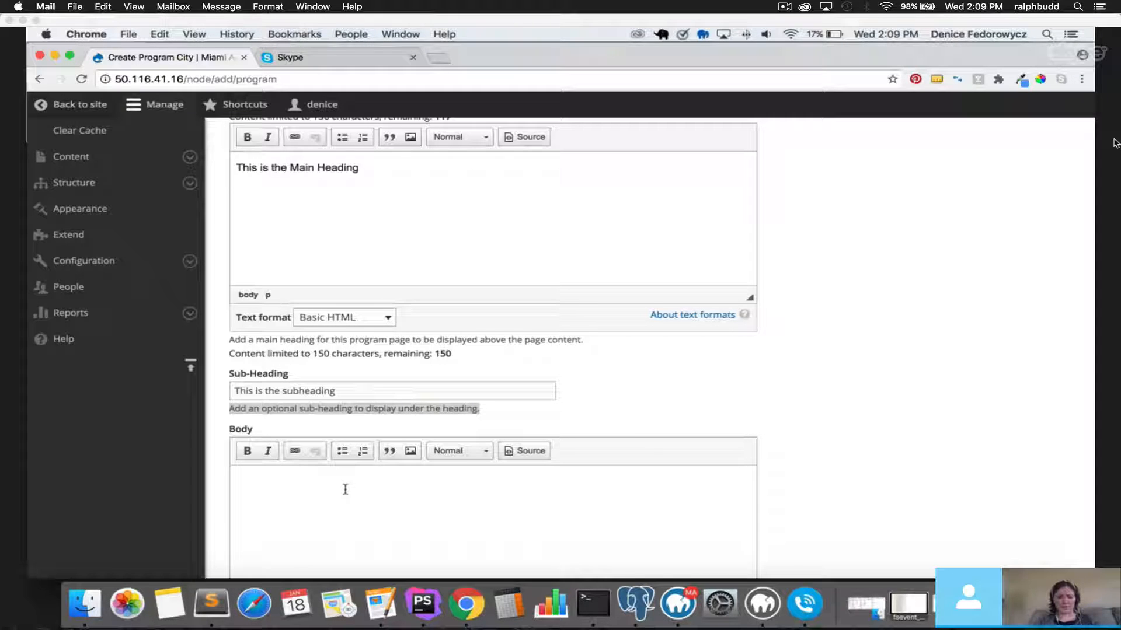
type("This is the b")
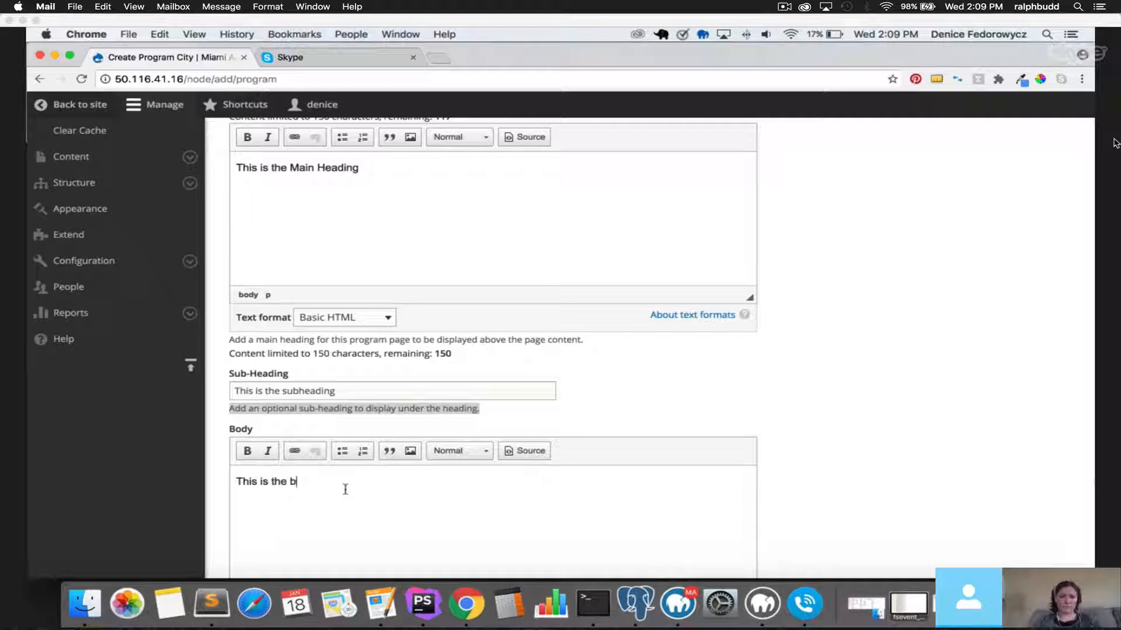
type("ody text")
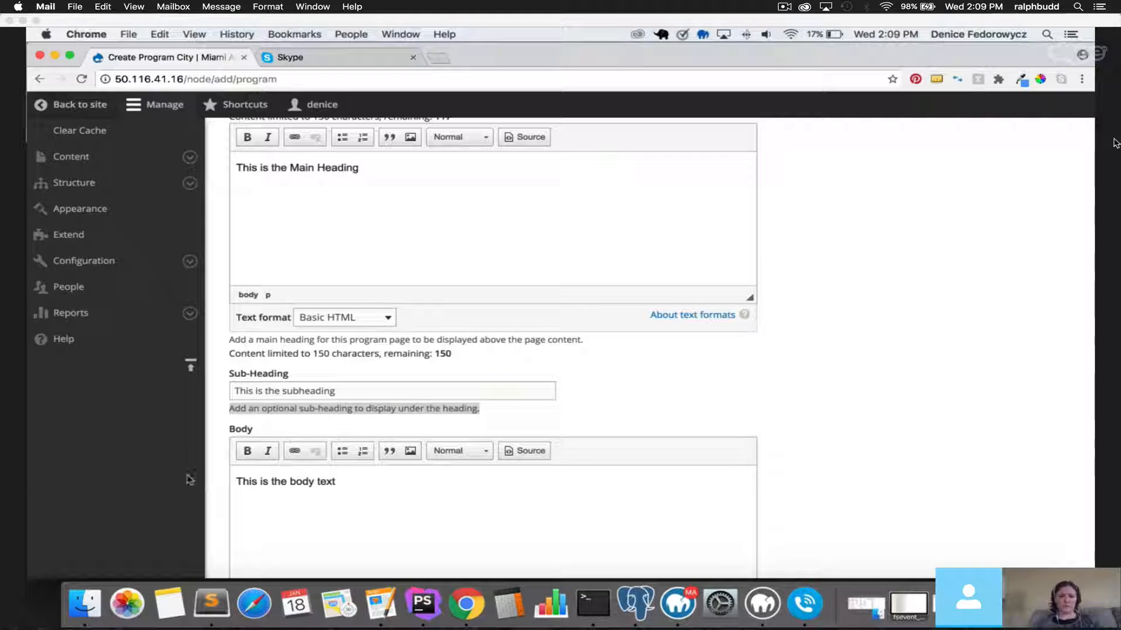
scroll(216, 455, "down", 3)
scroll(216, 455, "down", 8)
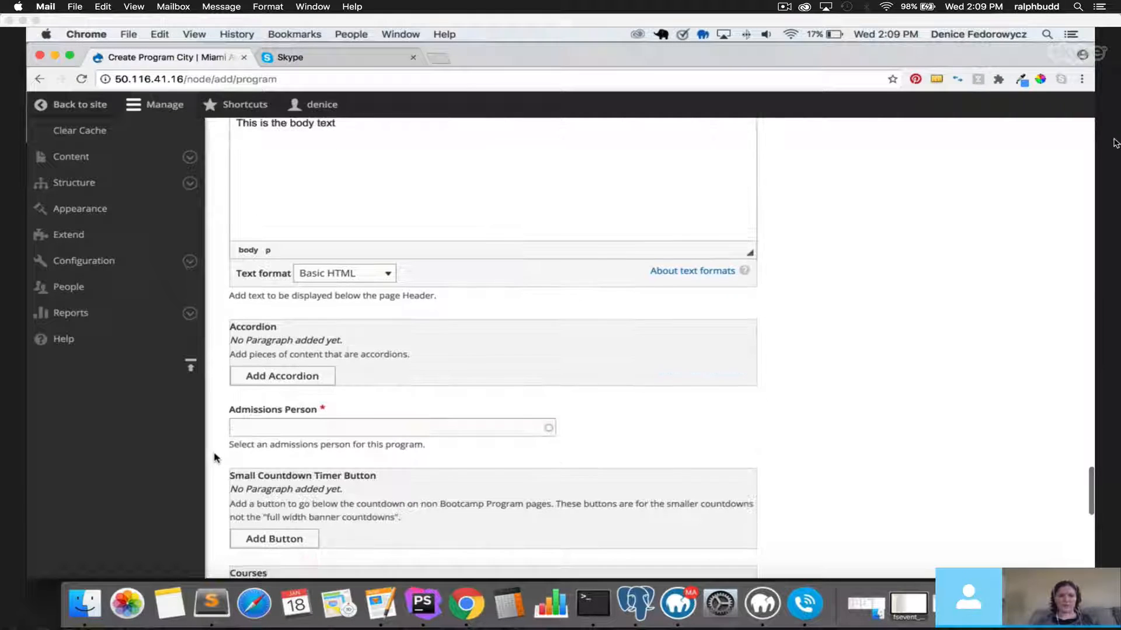
Add the first accordion titled 'Title One' with description 'text'.
left_click(318, 378)
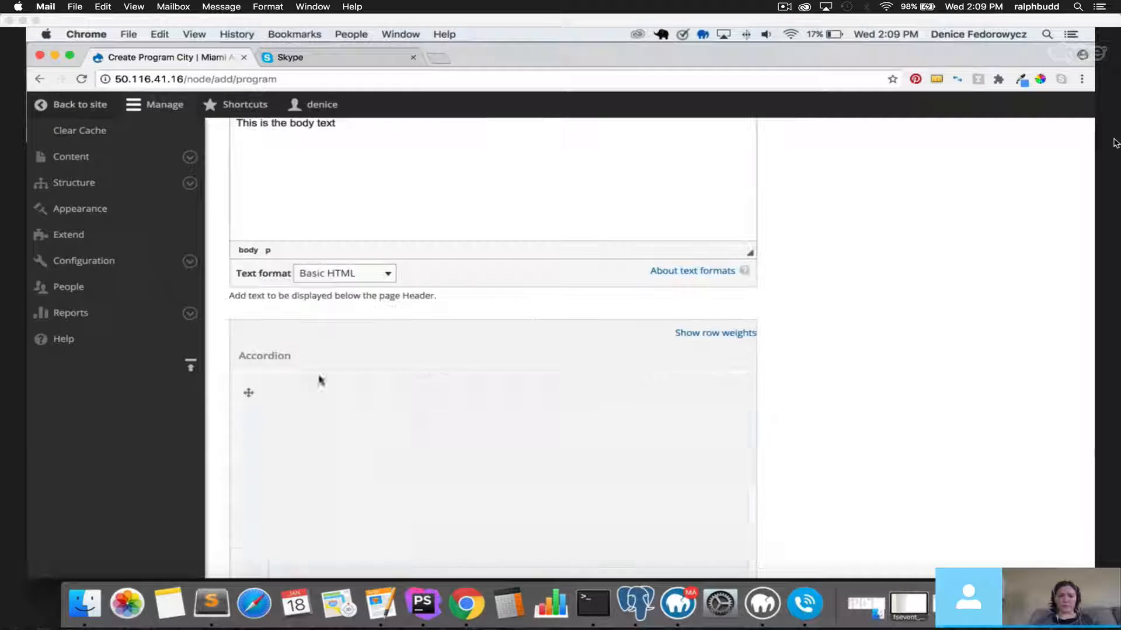
scroll(366, 429, "down", 5)
left_click(331, 260)
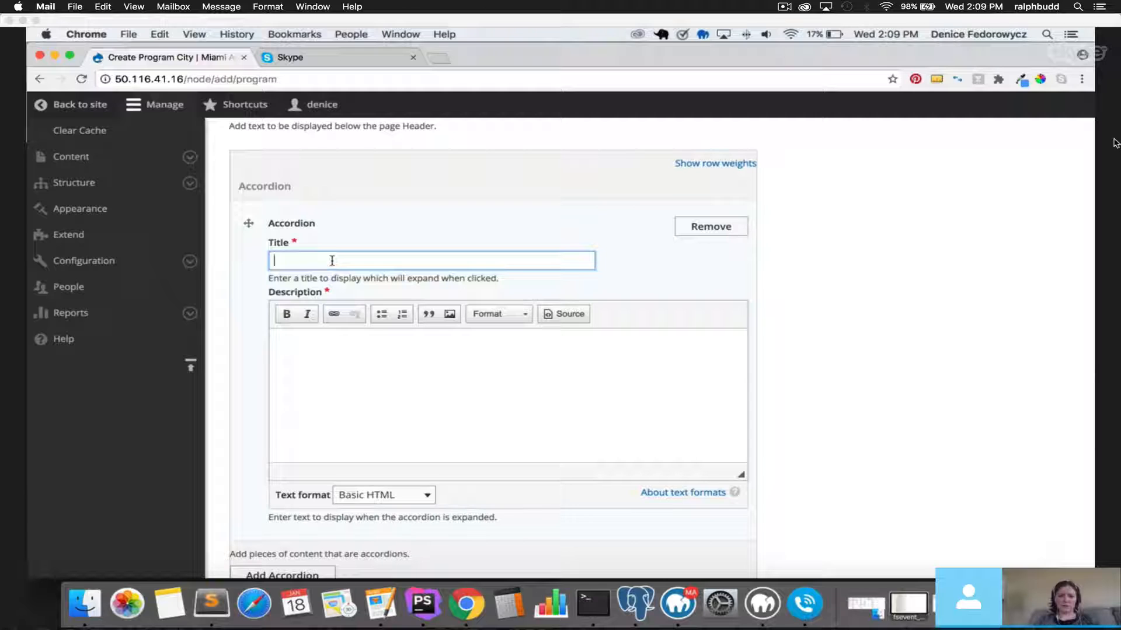
type("Title On")
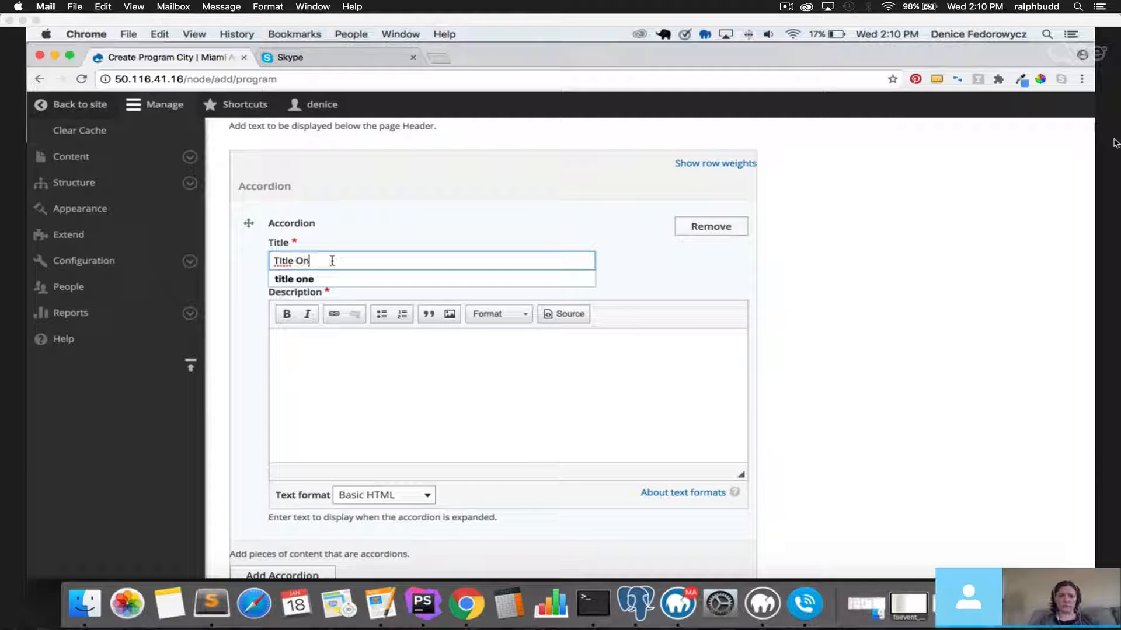
type("e")
left_click(341, 345)
type("text")
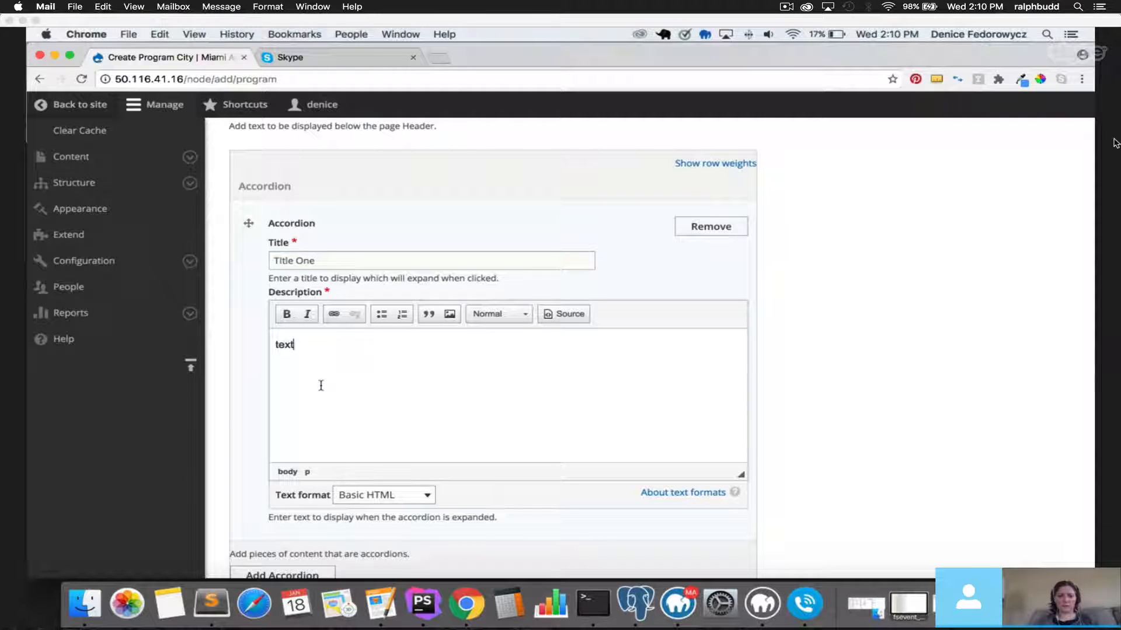
scroll(321, 385, "down", 3)
Add a second accordion titled 'Title Two' with description 'Text'.
left_click(292, 411)
scroll(296, 419, "down", 2)
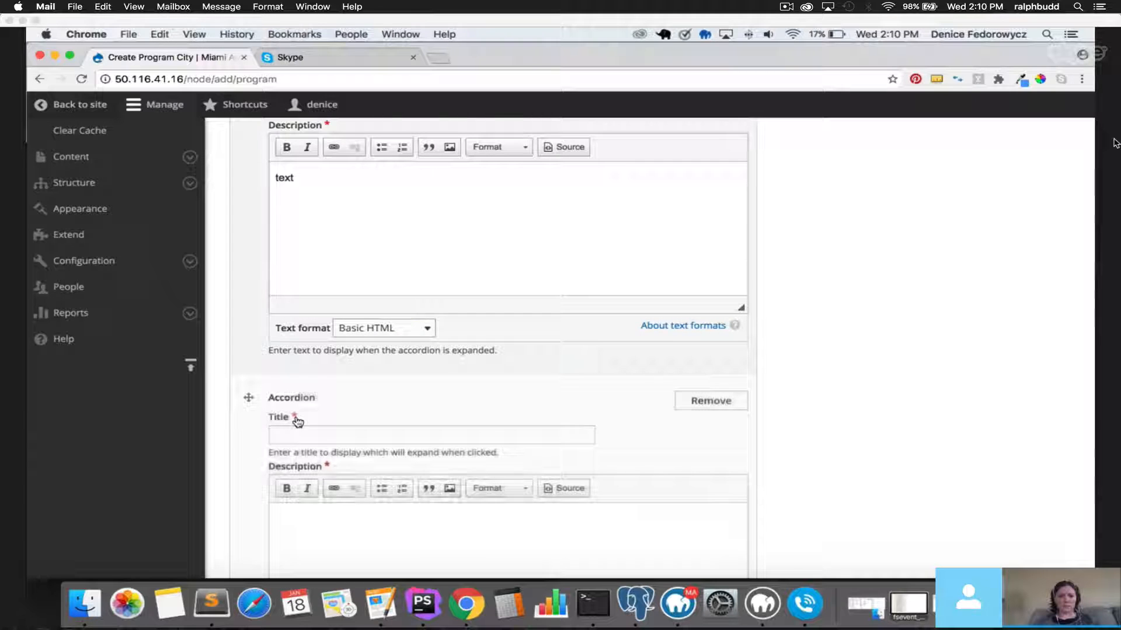
left_click(320, 435)
type("Title Two")
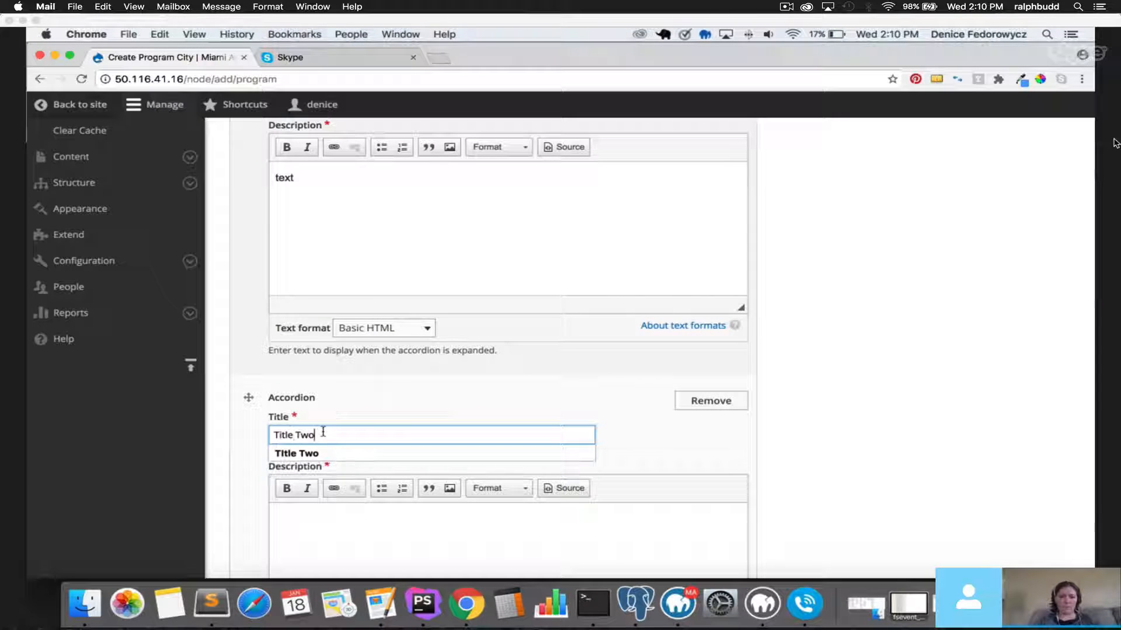
key("Tab")
type("Text")
scroll(324, 429, "down", 5)
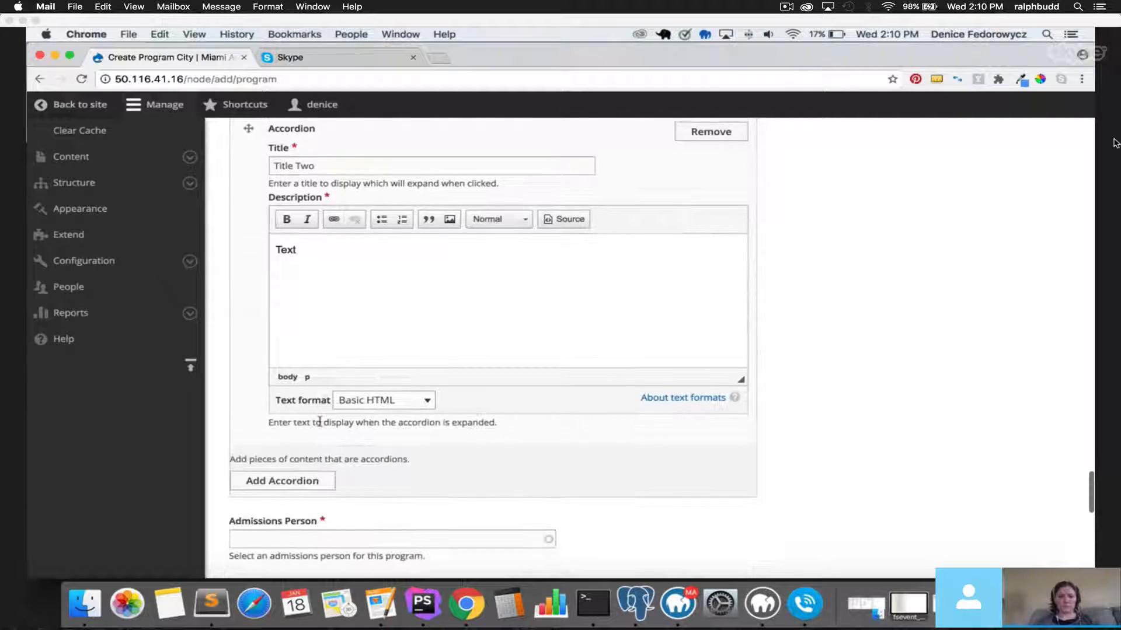
Add a third accordion titled 'Title three' with description 'text'.
left_click(292, 479)
scroll(374, 461, "down", 3)
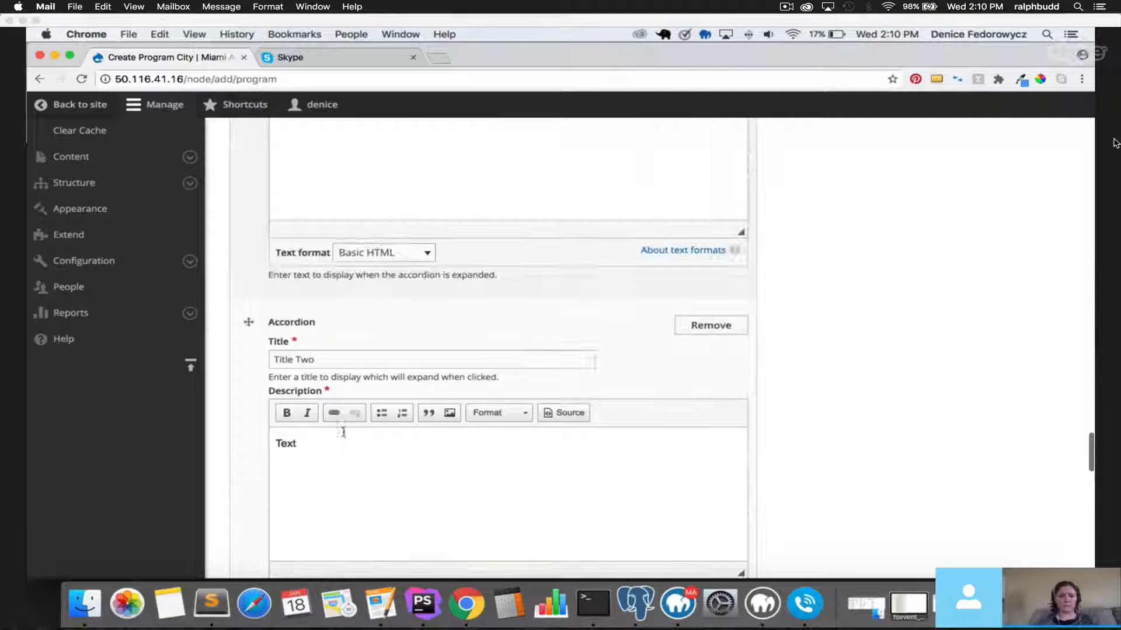
scroll(341, 435, "down", 4)
left_click(297, 471)
type("Title t")
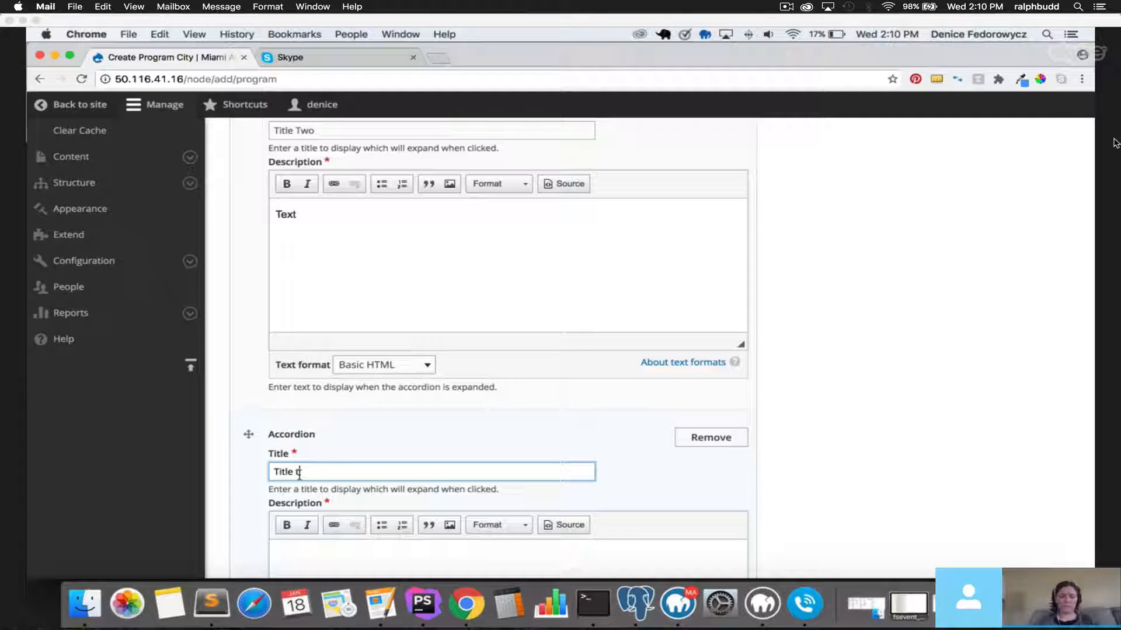
type("hree")
left_click(308, 553)
type("text")
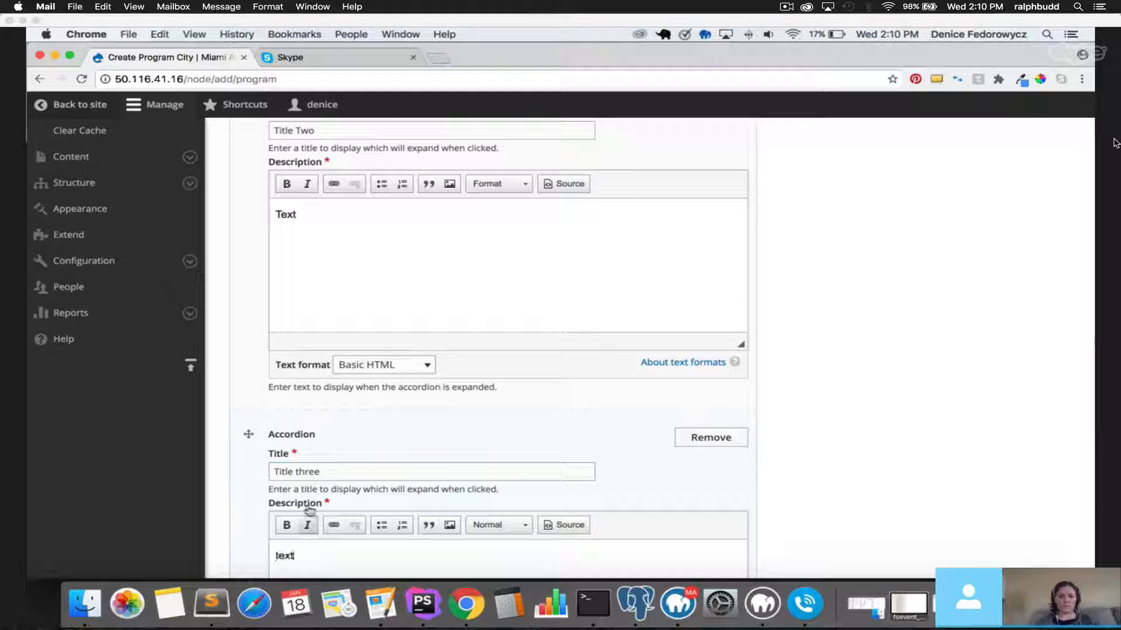
scroll(307, 505, "down", 7)
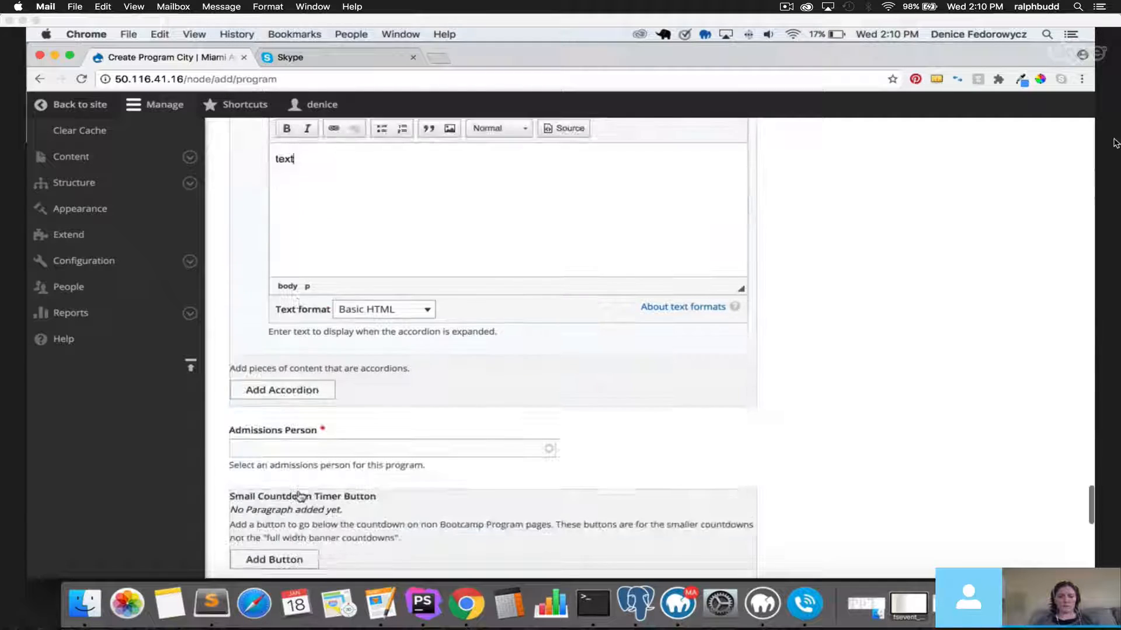
Set Admissions Person to the Miami admissions contact (6) from the autocomplete list.
left_click(297, 447)
type("a")
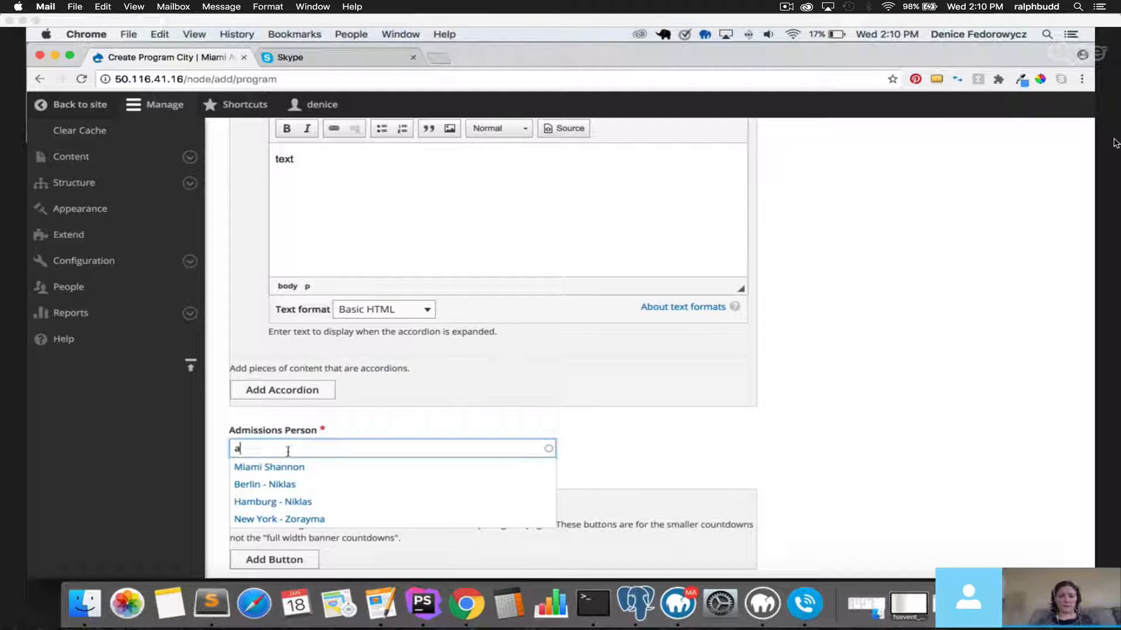
left_click(305, 467)
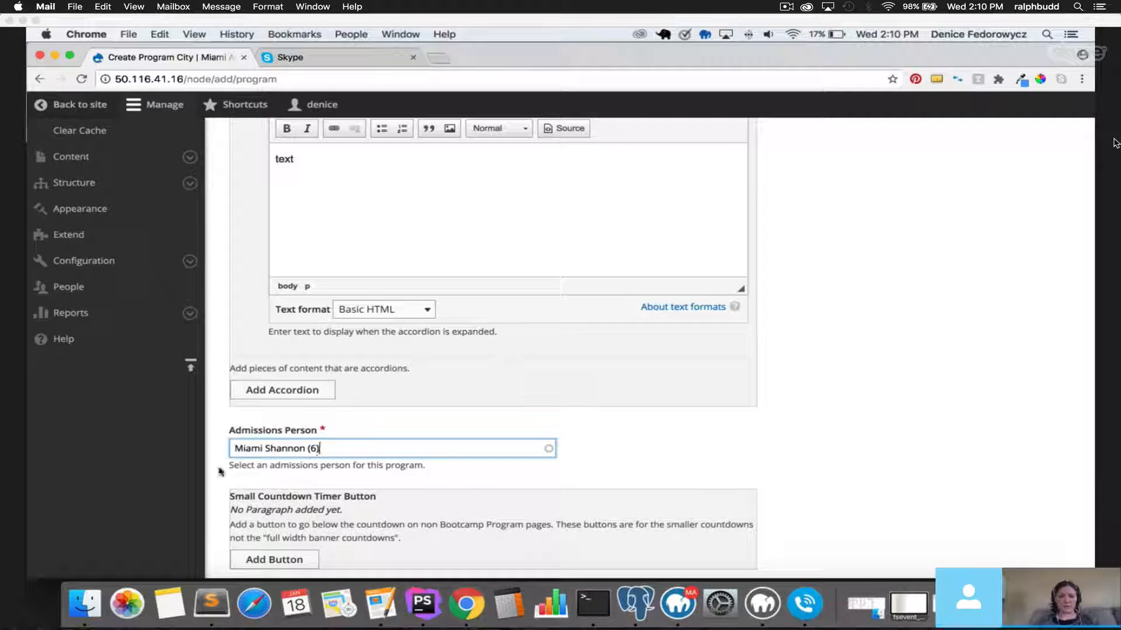
scroll(238, 465, "down", 3)
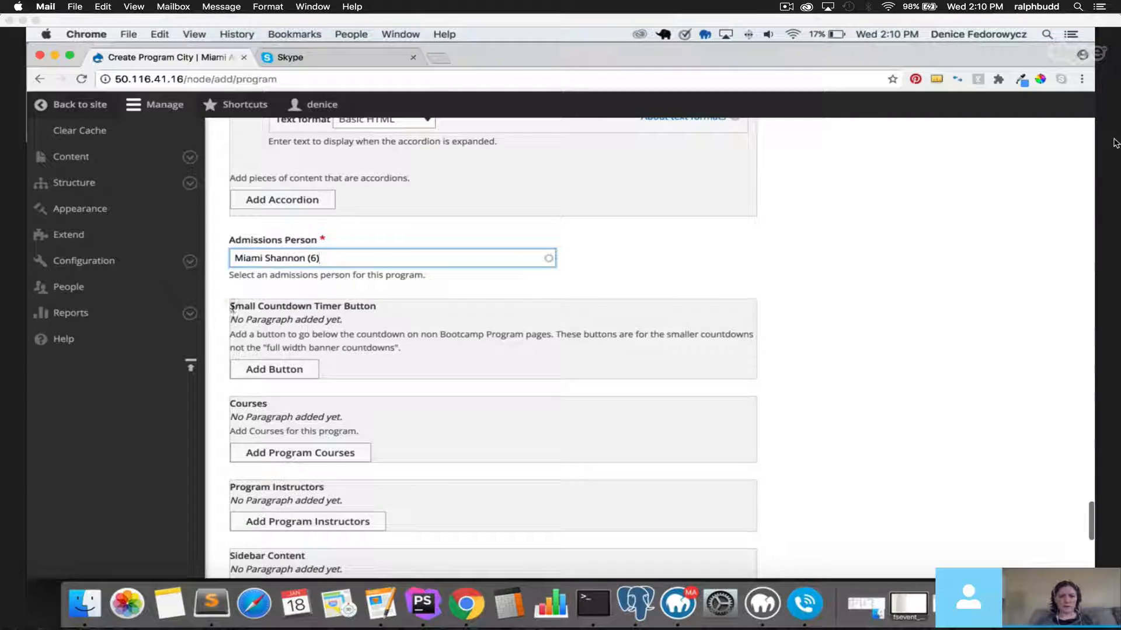
left_click_drag(229, 305, 378, 306)
Add a Small Countdown Timer Button linking to See The Rainbow (21).
left_click(288, 373)
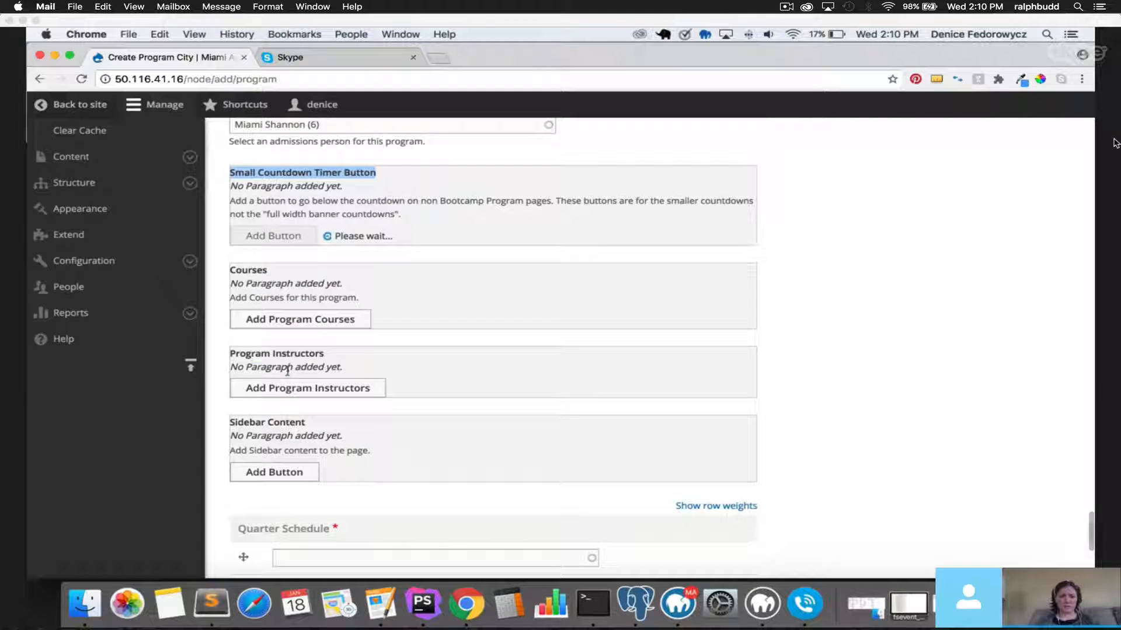
left_click(357, 429)
type("a")
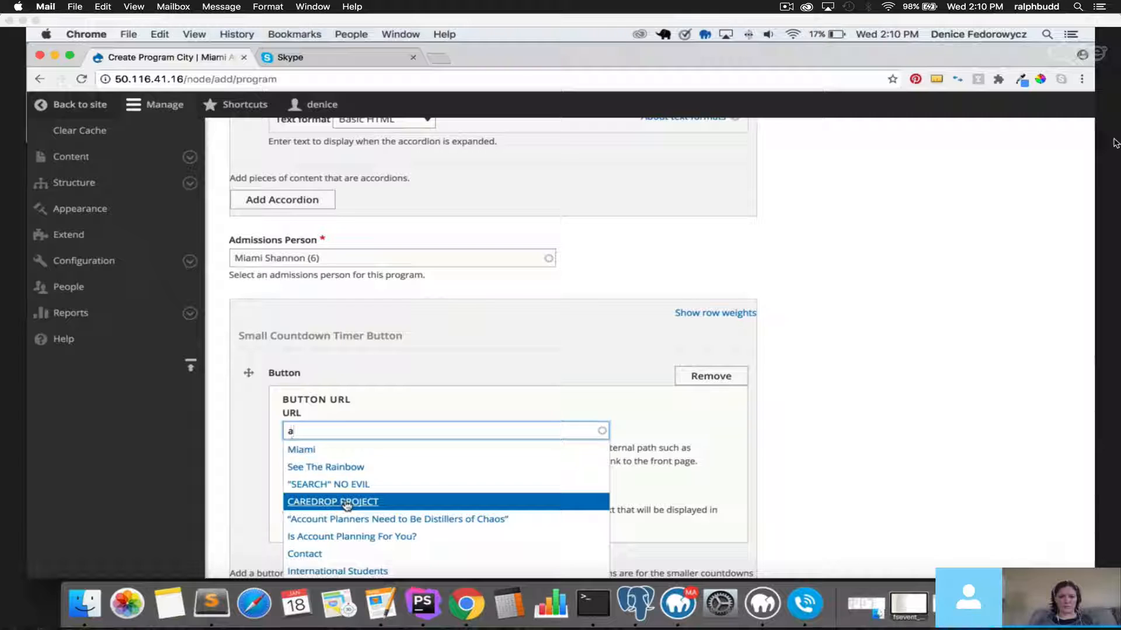
left_click(348, 502)
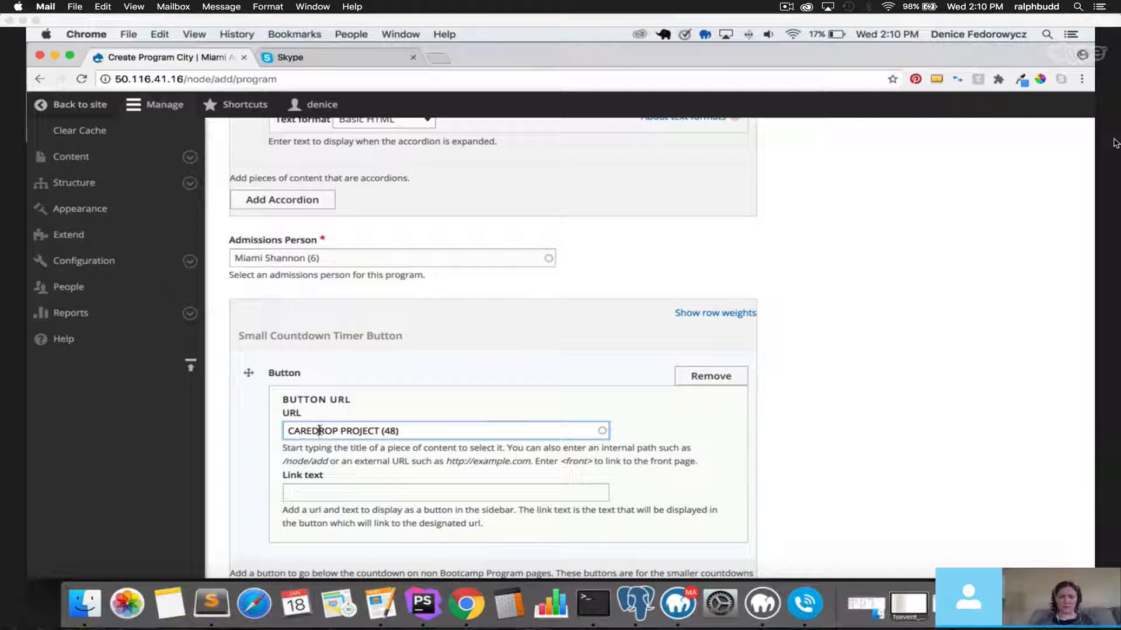
left_click_drag(403, 431, 252, 426)
type("a")
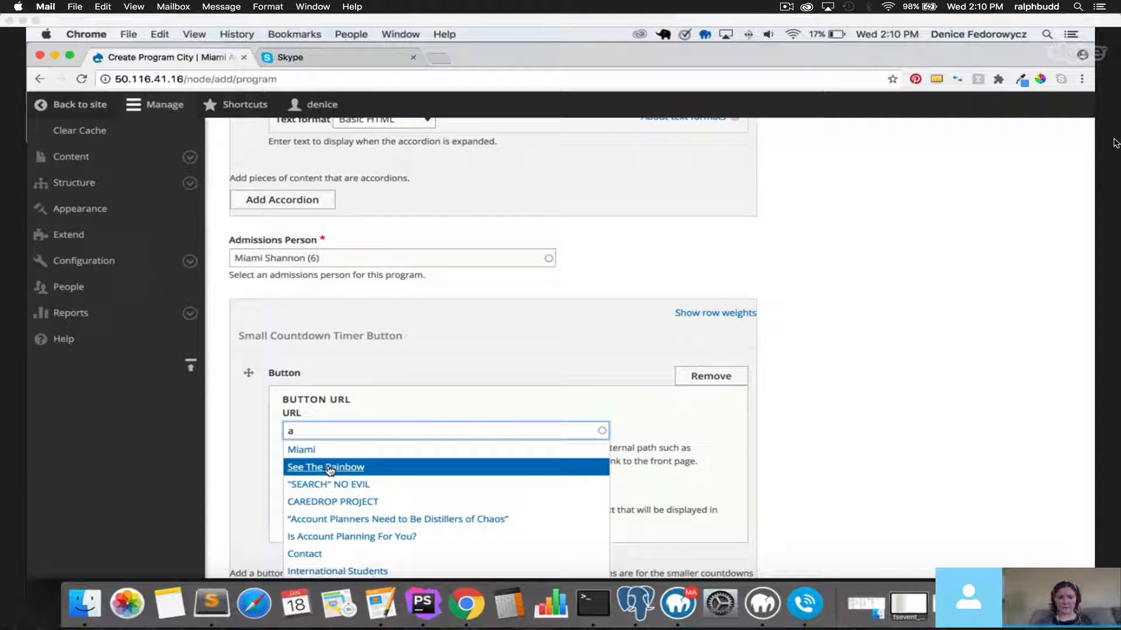
left_click(330, 468)
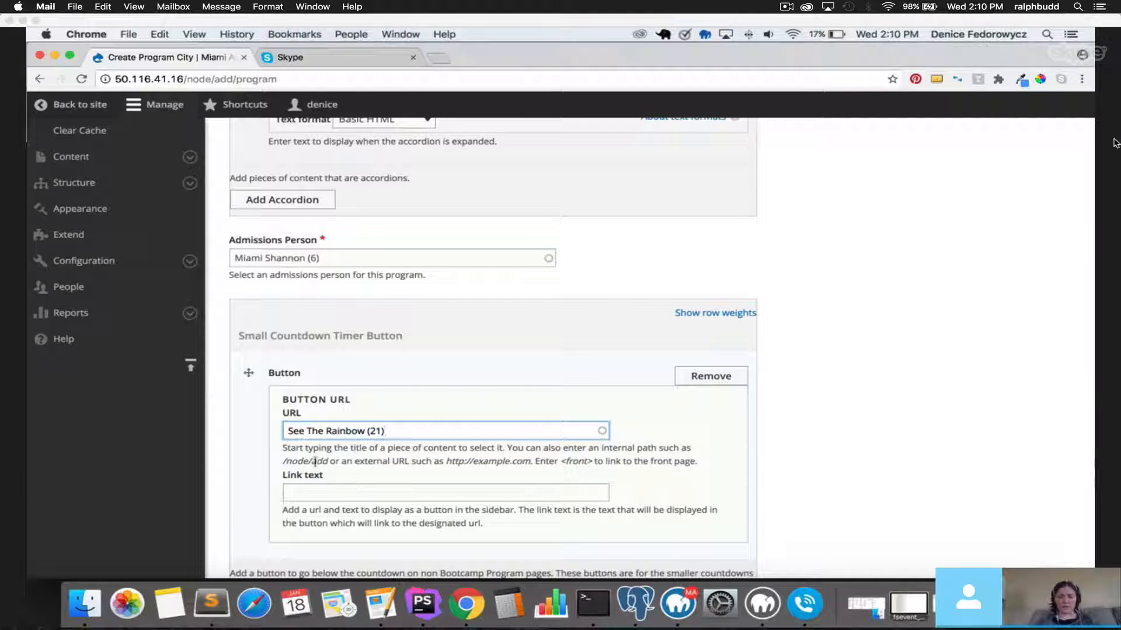
left_click_drag(445, 461, 532, 461)
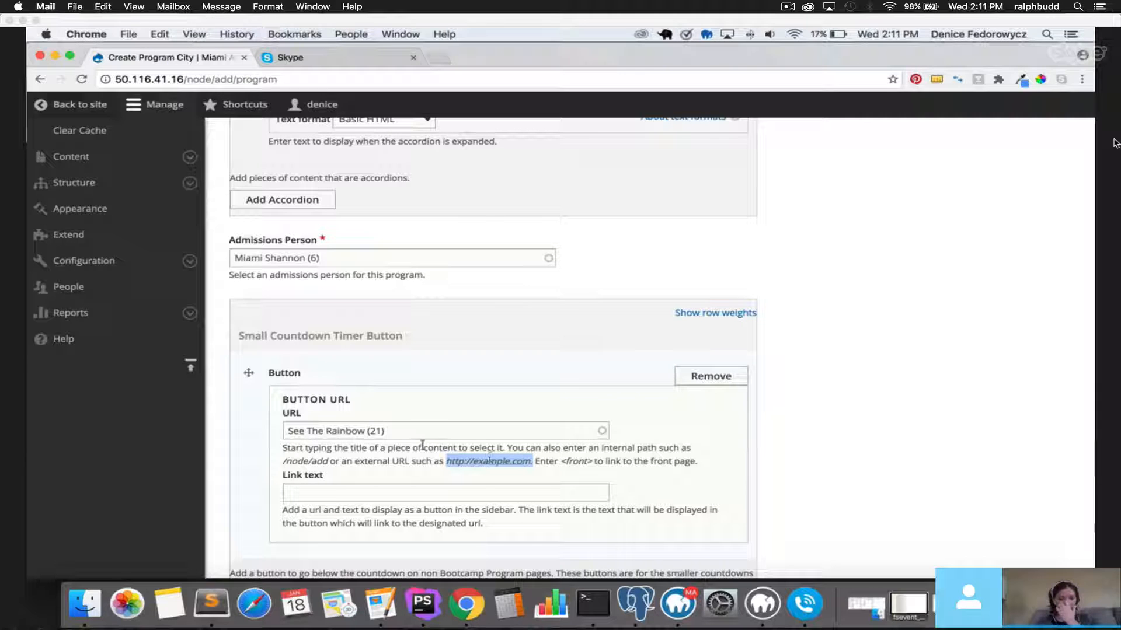
Set the countdown button's link text to 'This is a Link'.
left_click(344, 492)
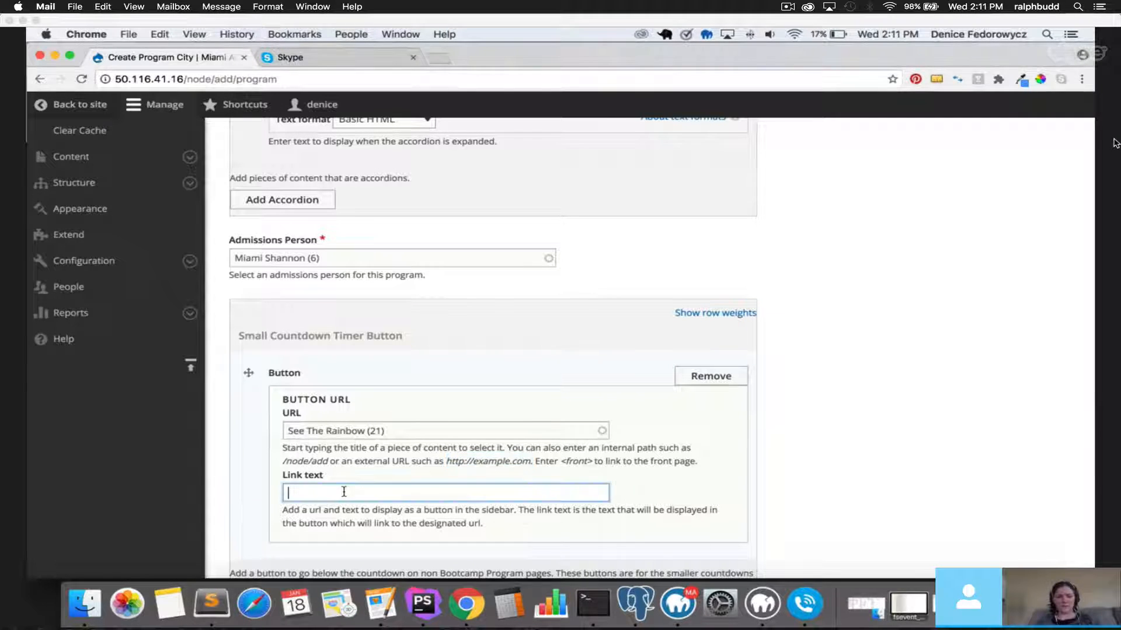
scroll(345, 490, "down", 3)
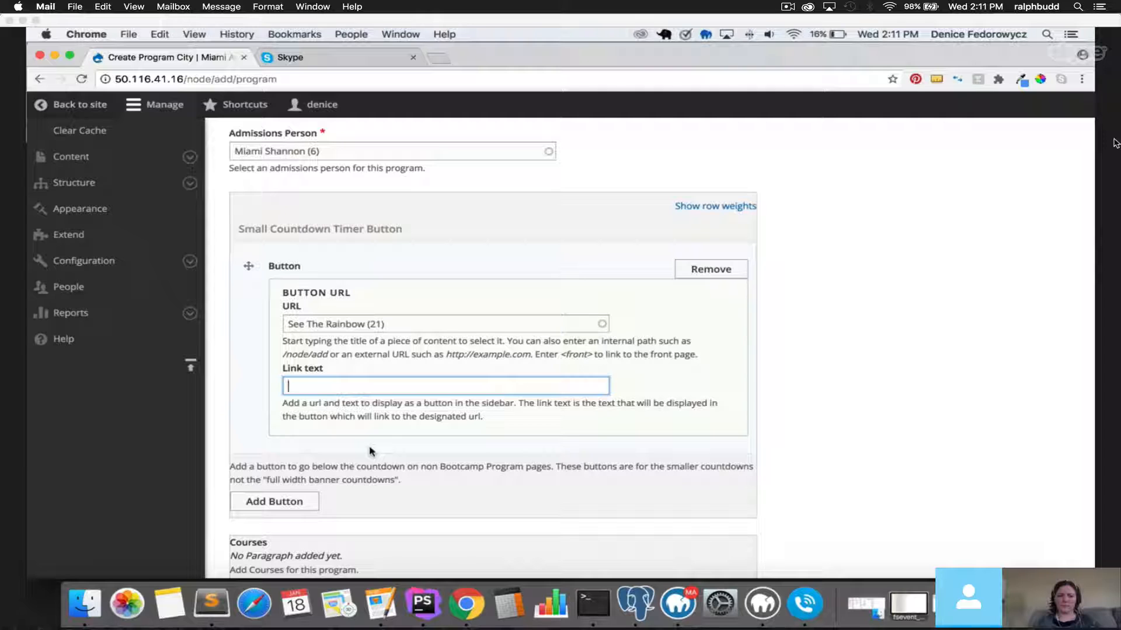
type("This is a ")
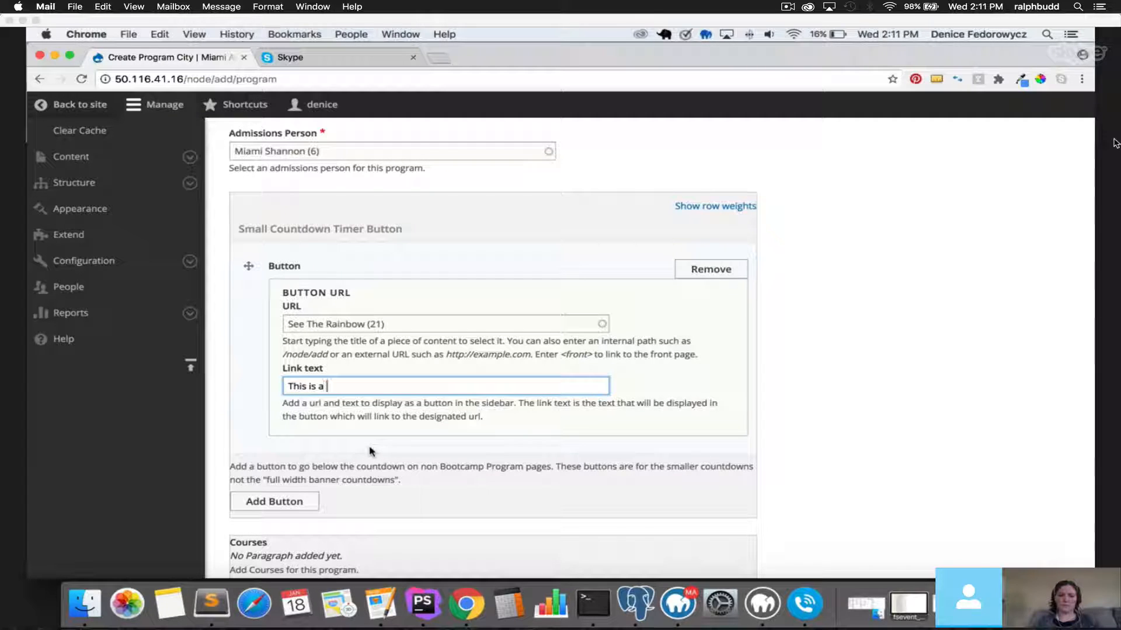
type("Link")
scroll(373, 454, "down", 5)
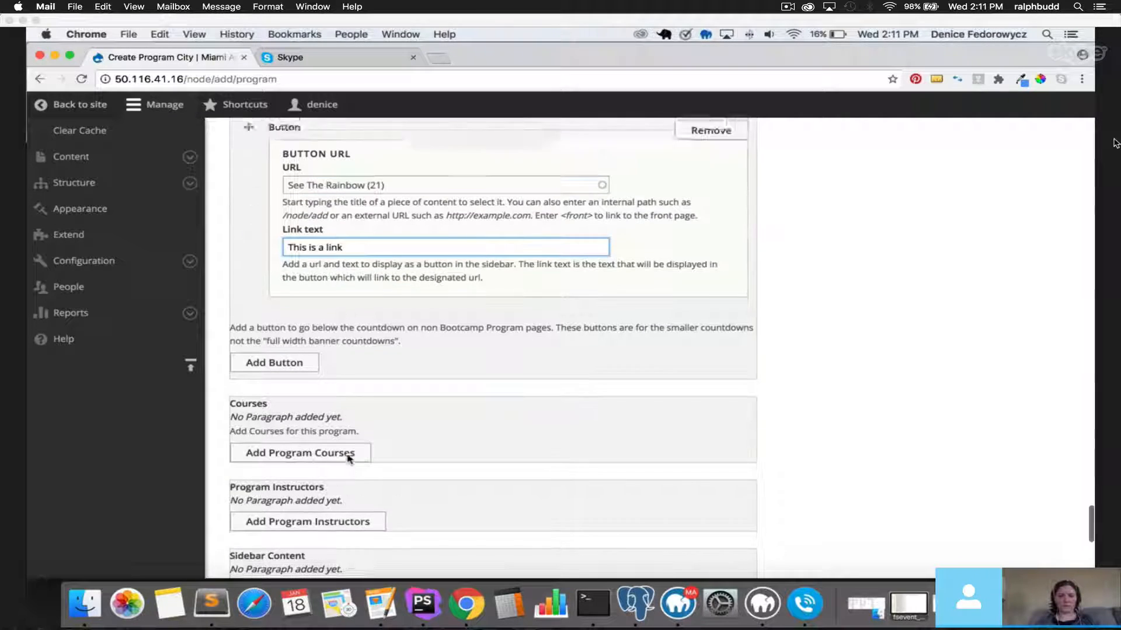
scroll(650, 457, "up", 5)
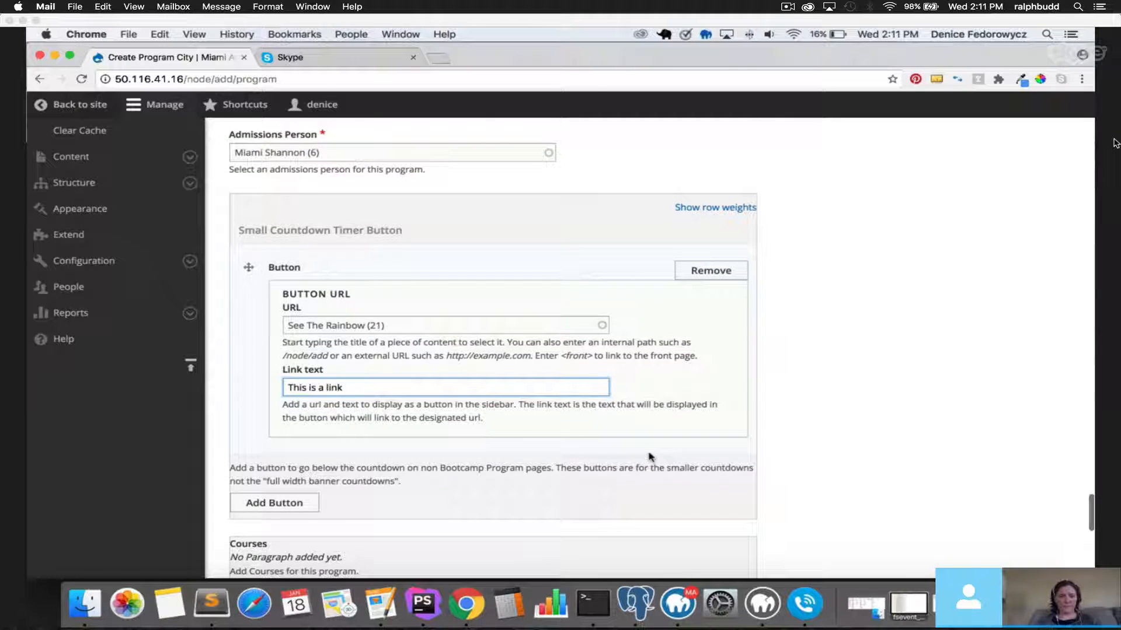
scroll(501, 450, "down", 6)
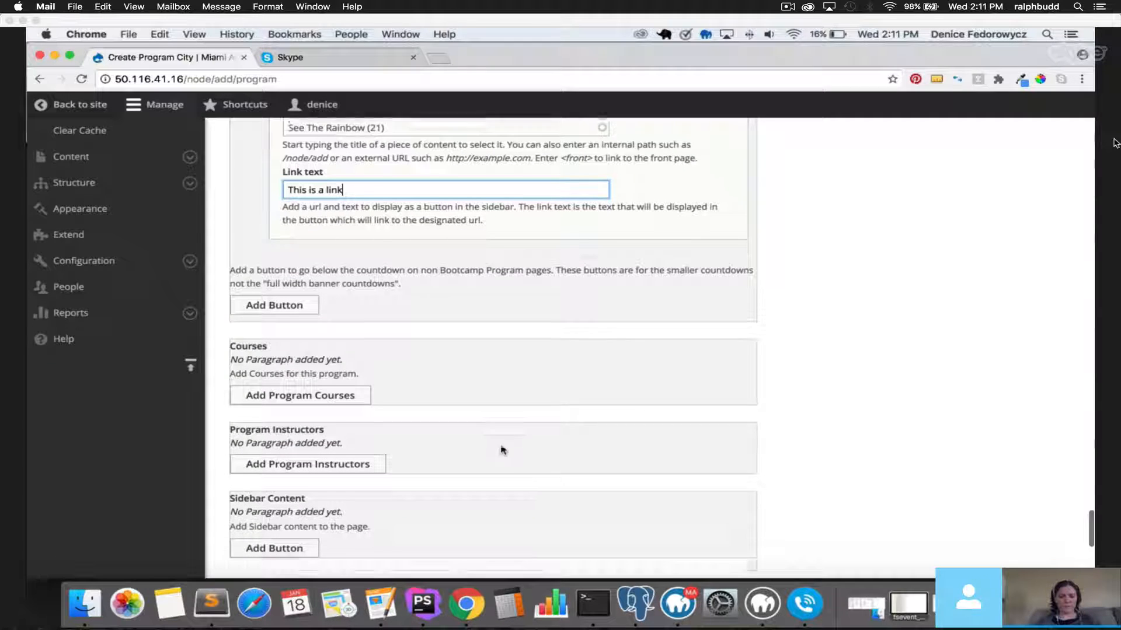
Add a Program Courses section with the heading 'Courses in Miami'.
left_click(257, 391)
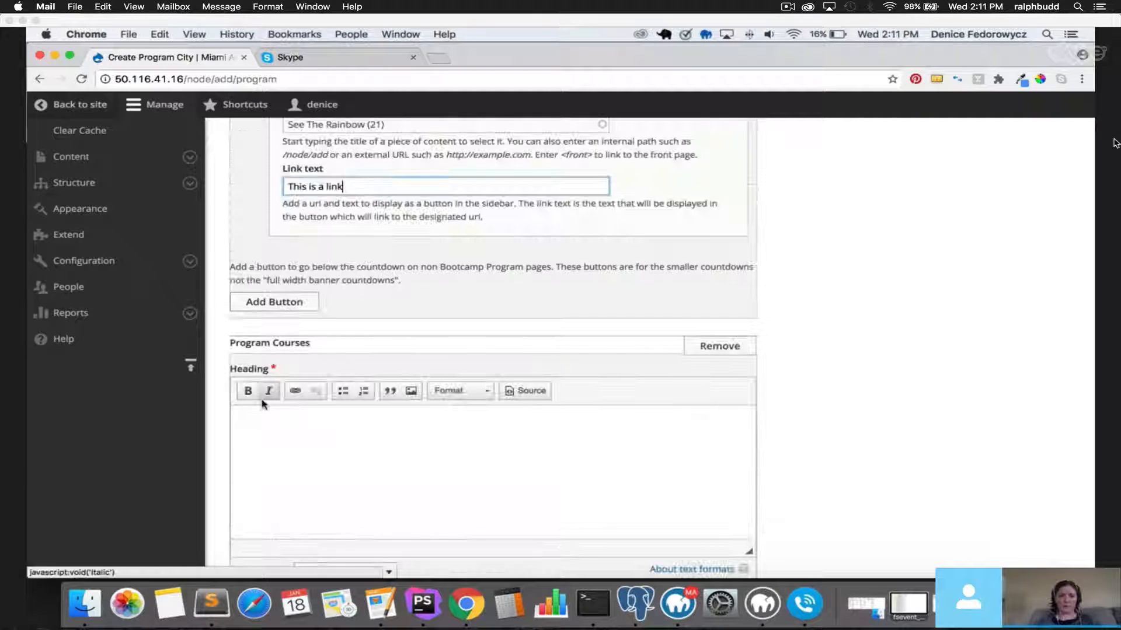
scroll(294, 380, "down", 3)
left_click(327, 355)
type("He")
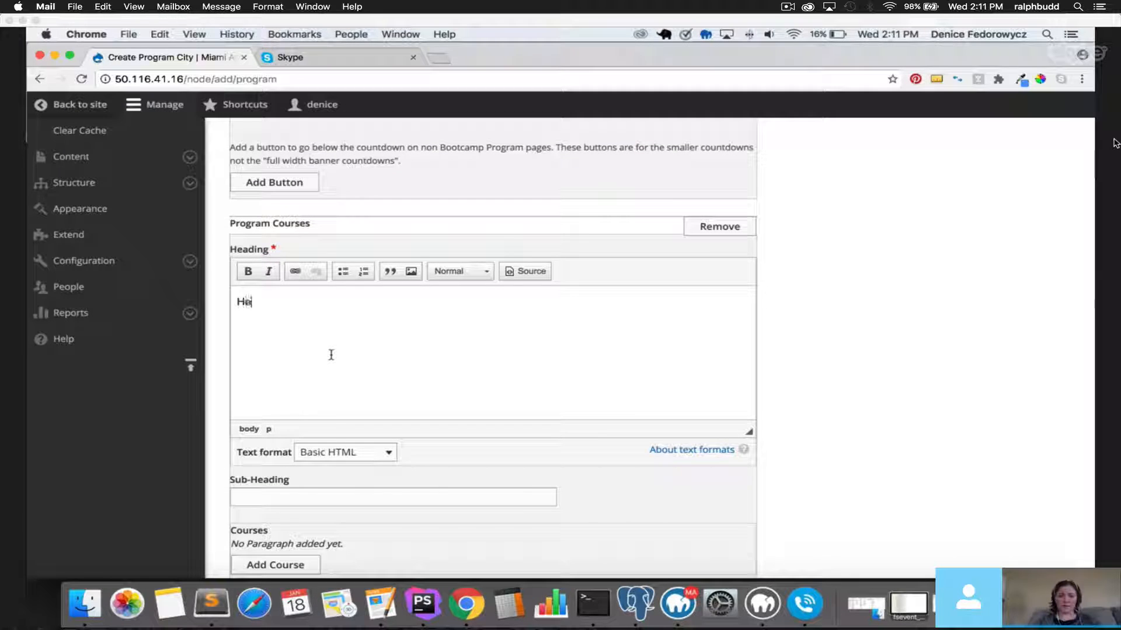
type("ading")
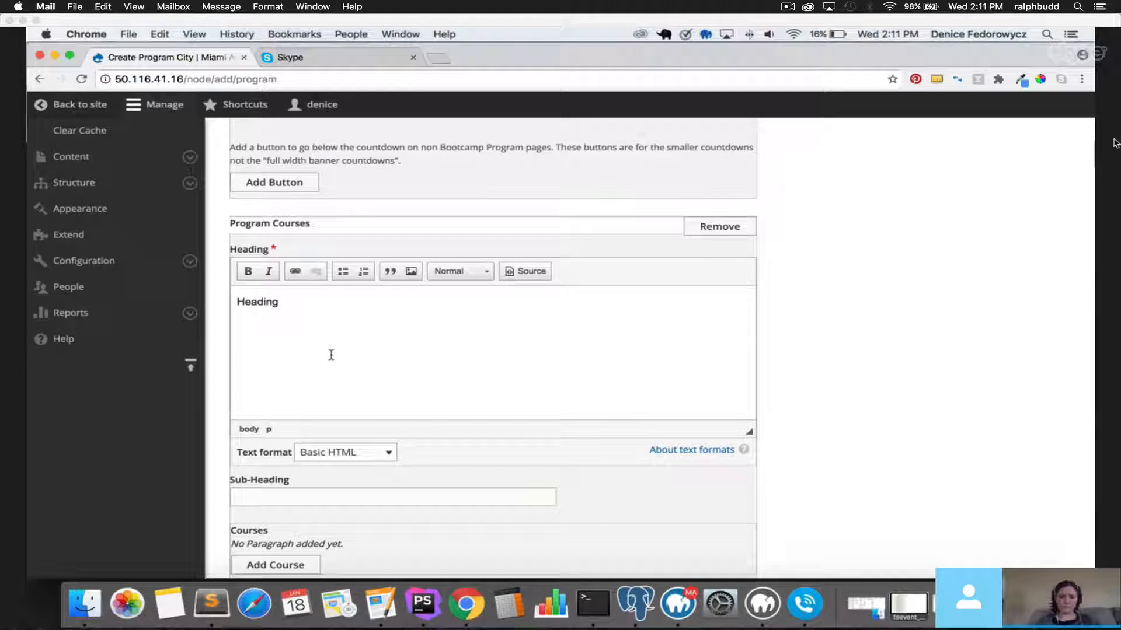
scroll(331, 355, "down", 3)
scroll(336, 388, "up", 2)
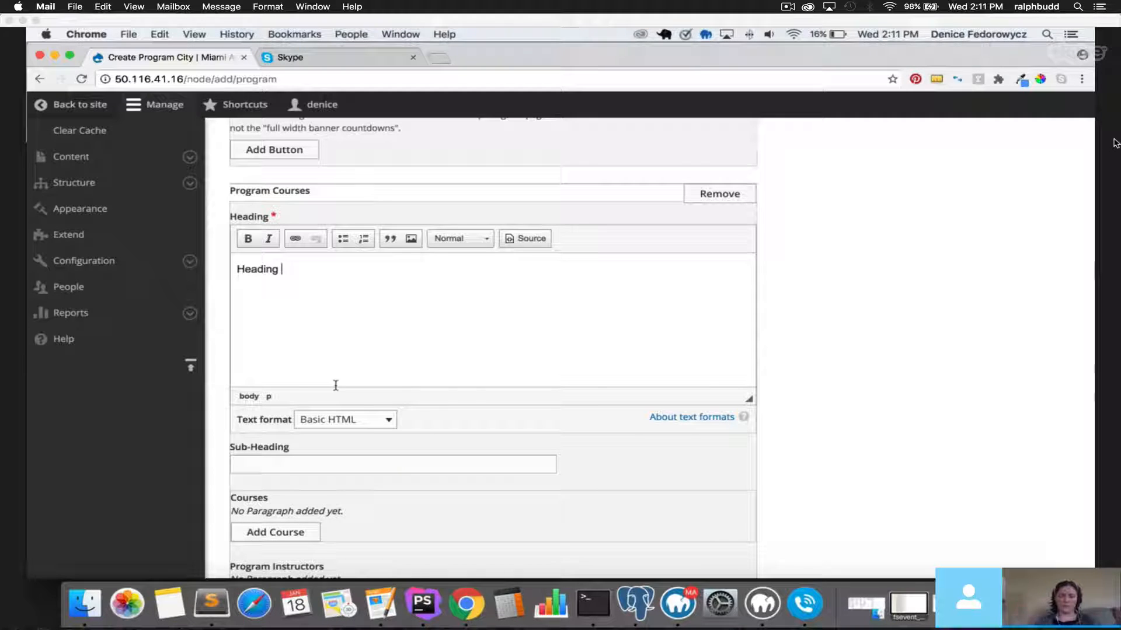
left_click_drag(232, 270, 279, 269)
type("Courses in Miami")
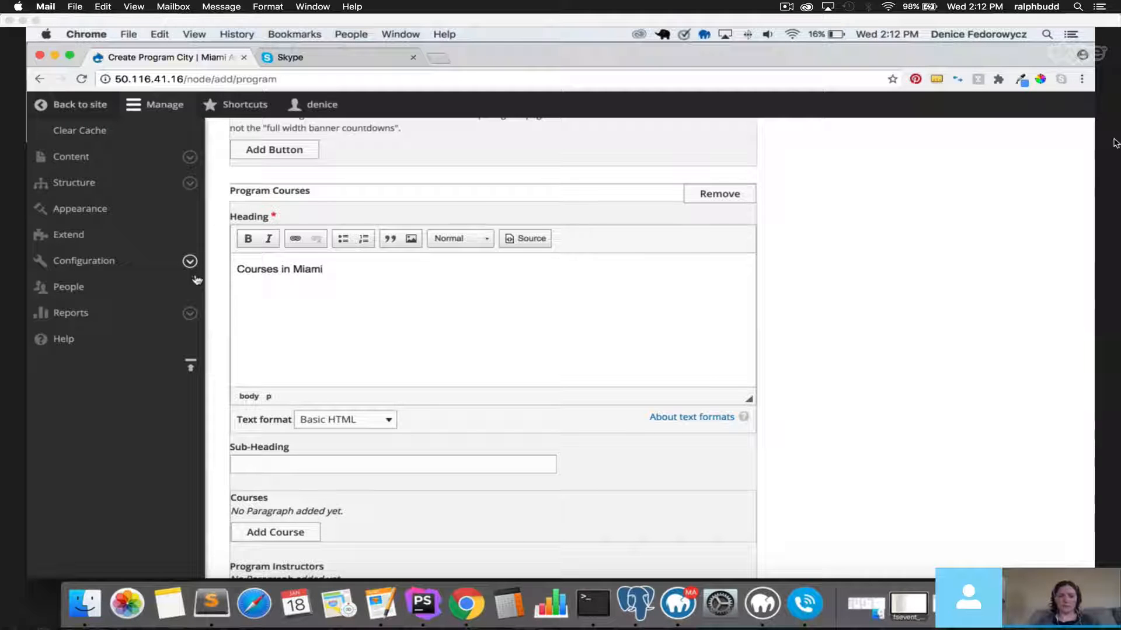
Enter 'subheading' as the Program Courses sub-heading.
left_click(291, 461)
type("subheading")
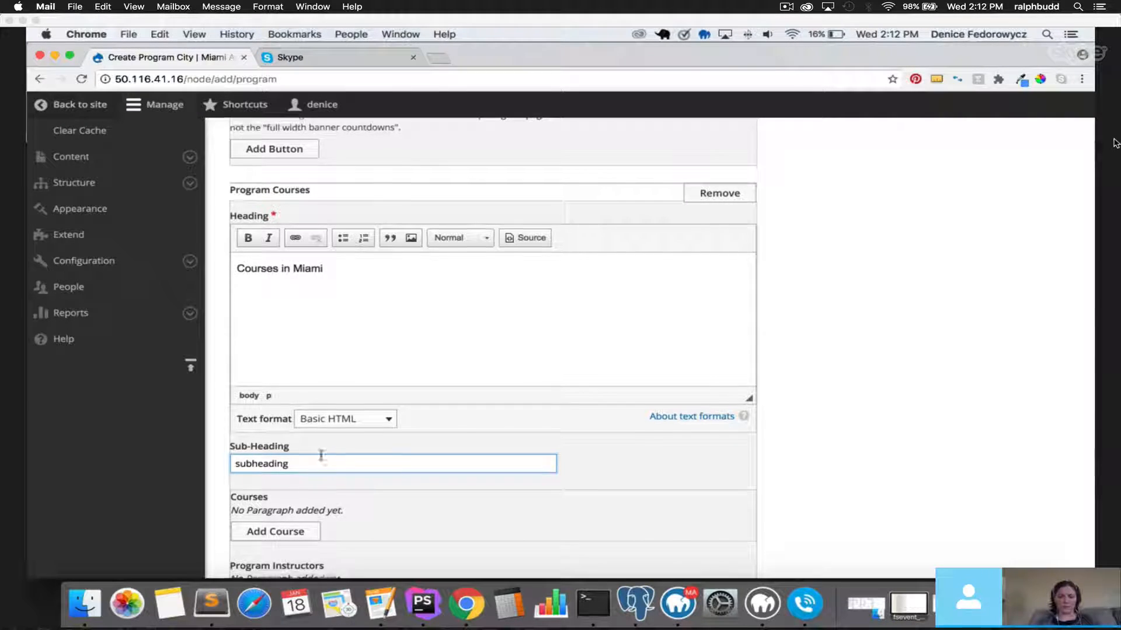
scroll(318, 458, "down", 3)
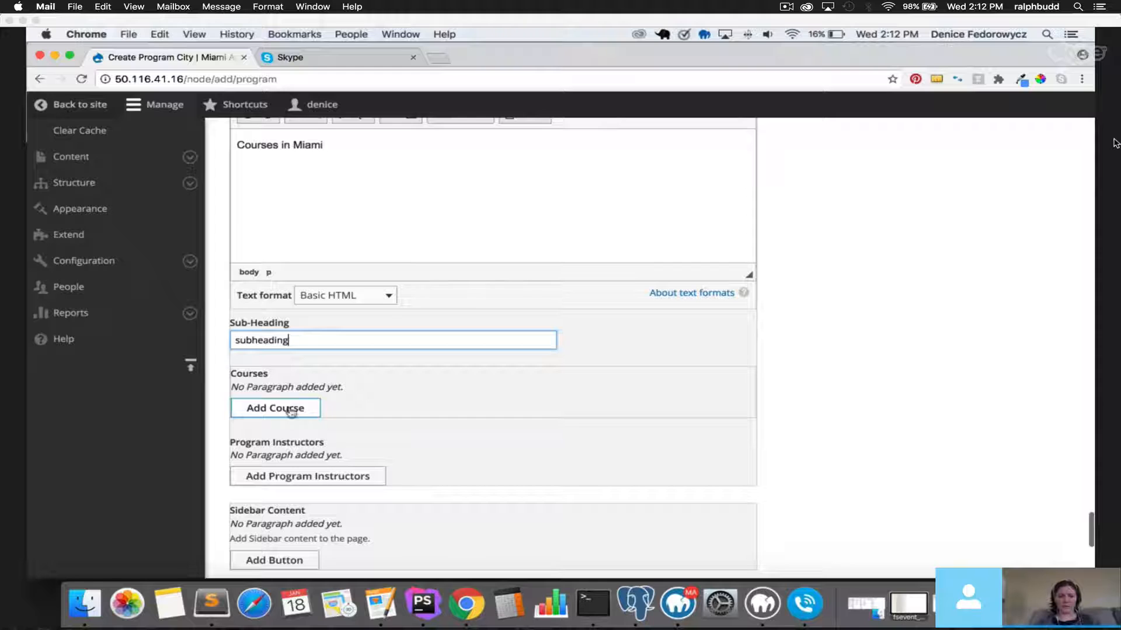
left_click_drag(234, 373, 278, 375)
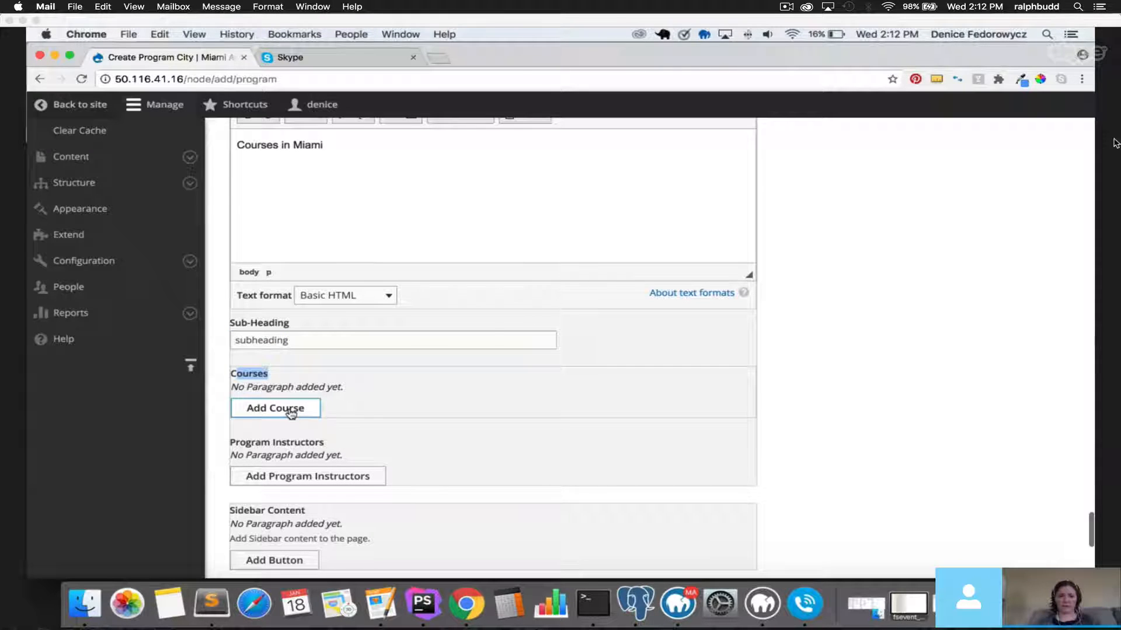
Add a course titled 'Course one' with description 'this is the description'.
left_click(286, 408)
scroll(289, 409, "down", 3)
scroll(297, 409, "up", 3)
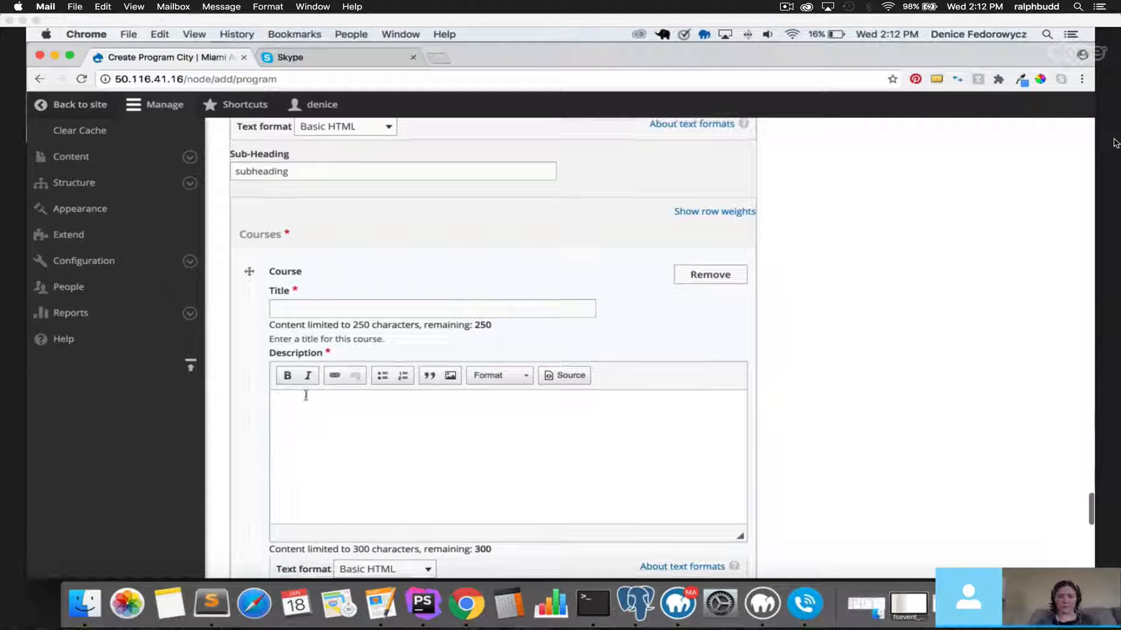
left_click(313, 307)
type("Cours")
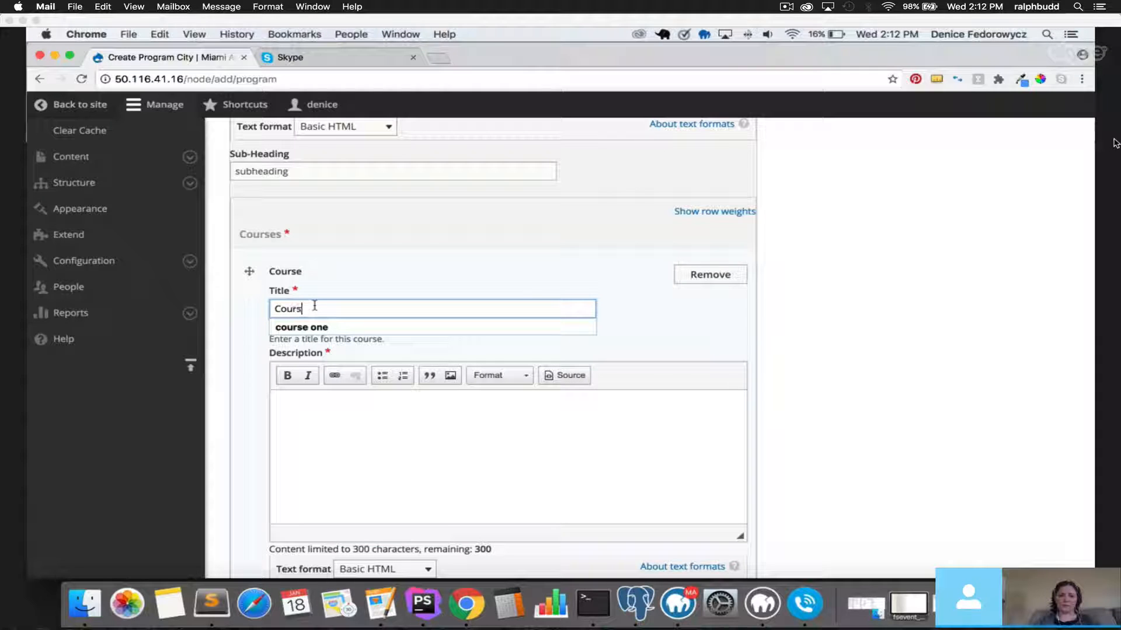
type("e one")
type("th")
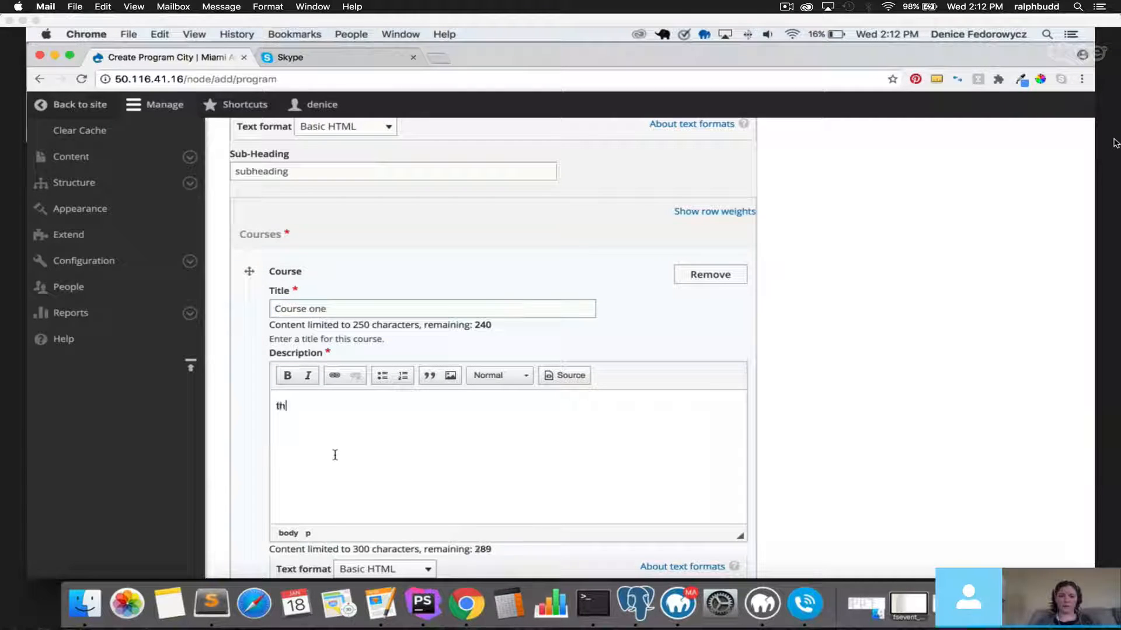
type("is is the description")
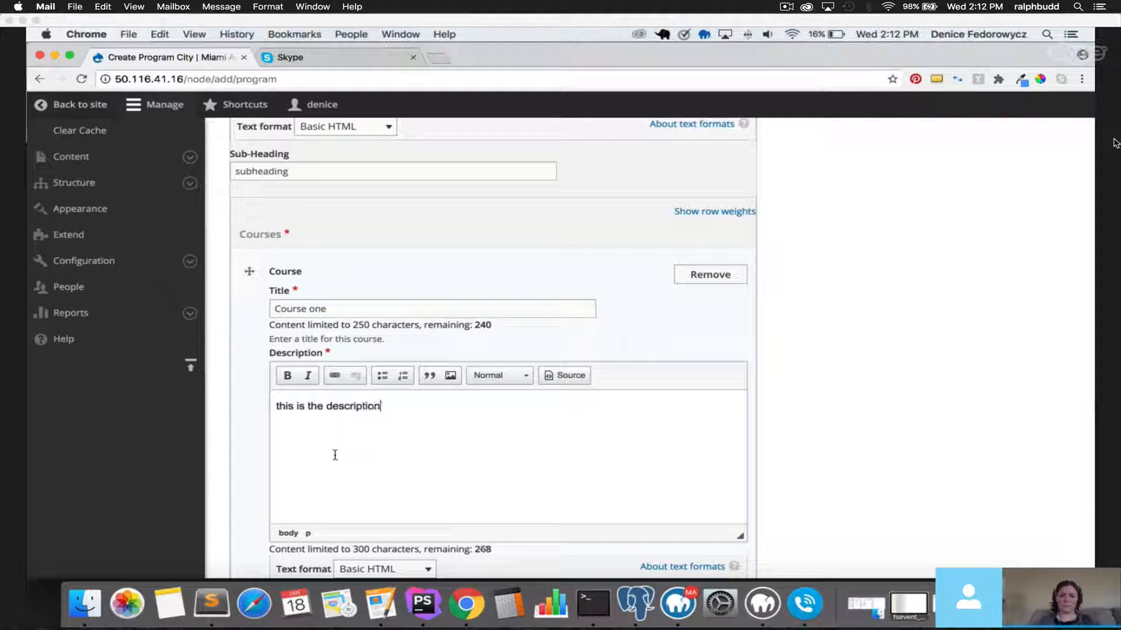
scroll(333, 455, "down", 6)
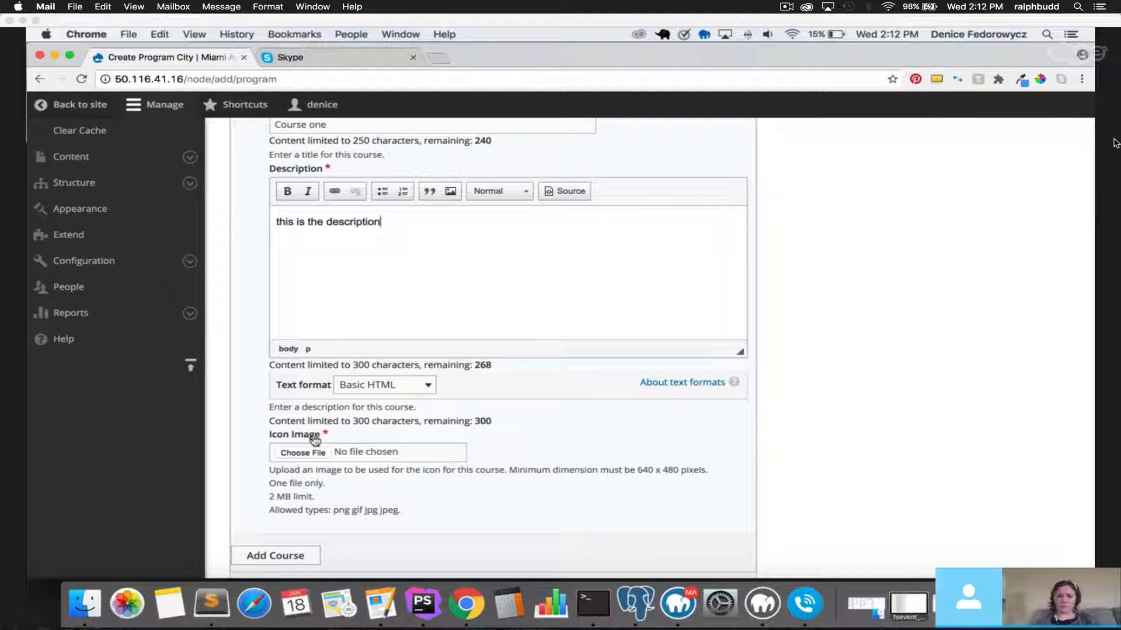
Give Course one the bkg-program.png icon with alt text 'test', then add another course.
left_click(301, 453)
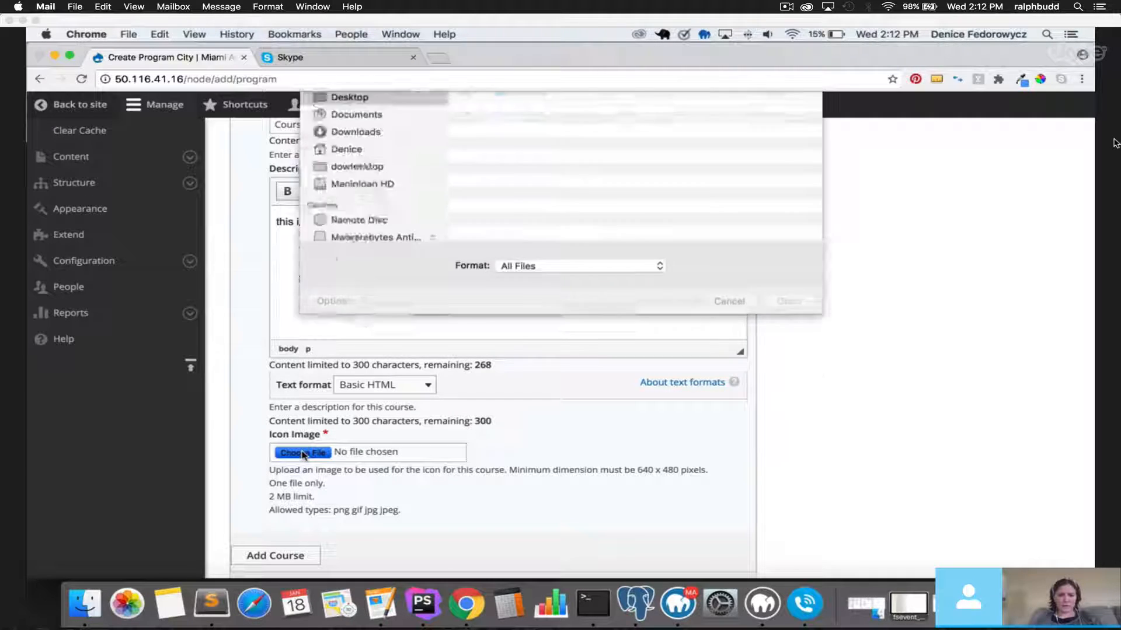
left_click(510, 218)
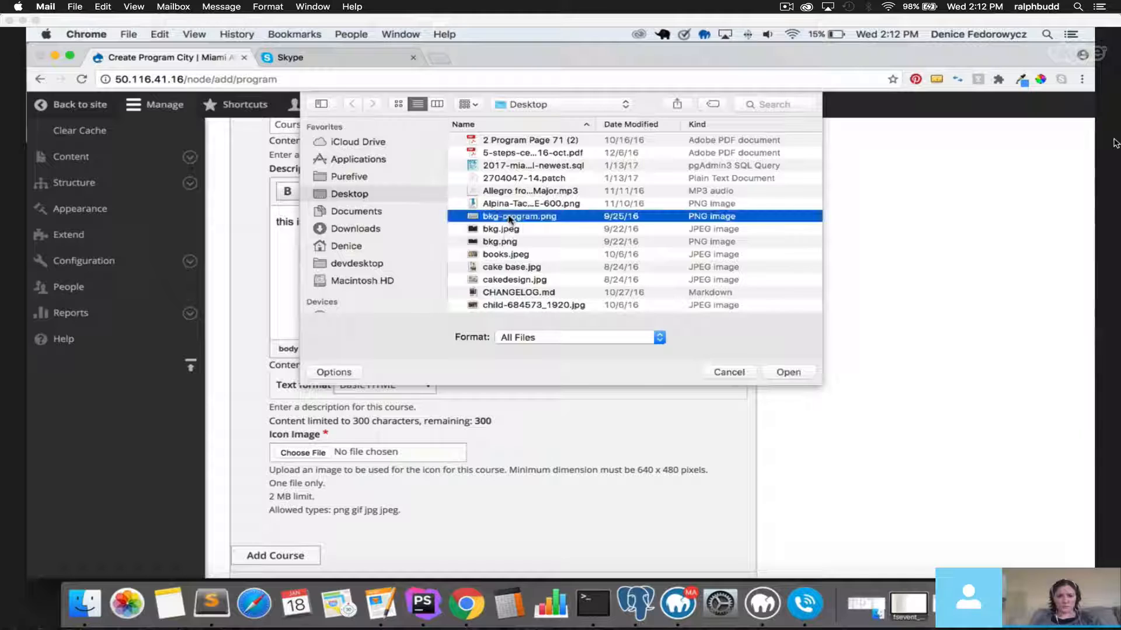
double_click(510, 219)
scroll(335, 420, "down", 3)
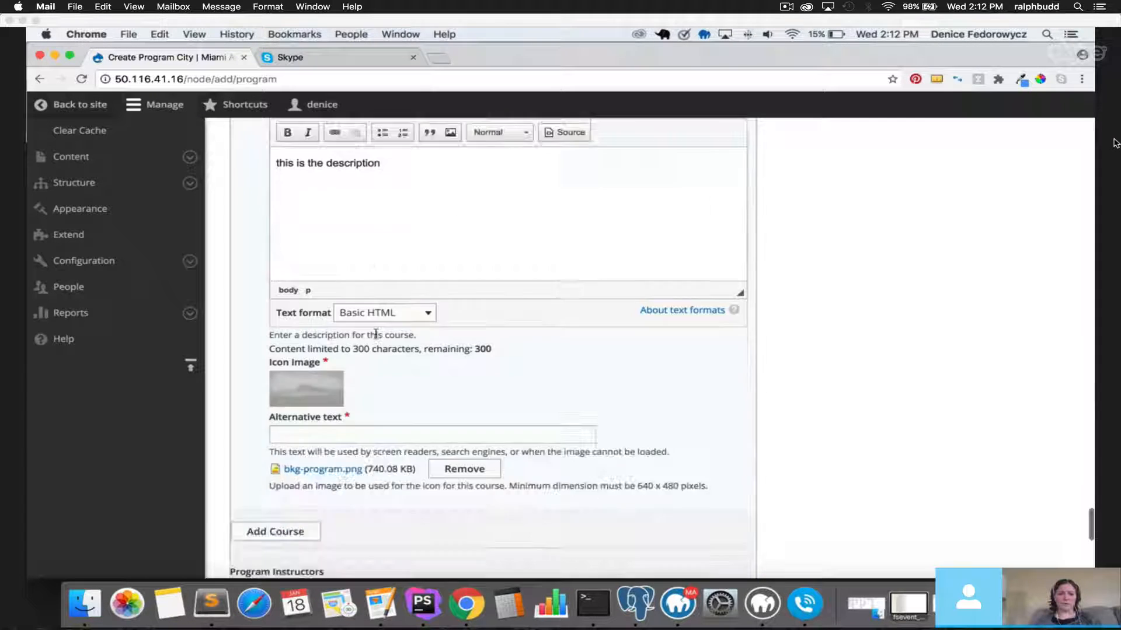
scroll(376, 334, "down", 2)
left_click(327, 391)
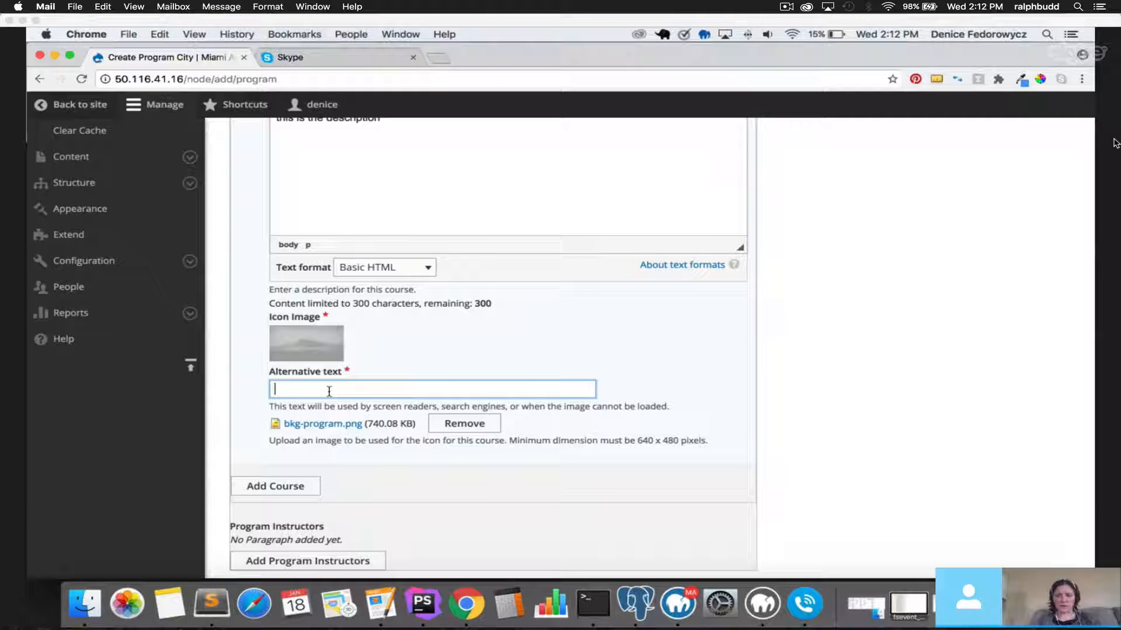
type("test")
scroll(361, 438, "down", 1)
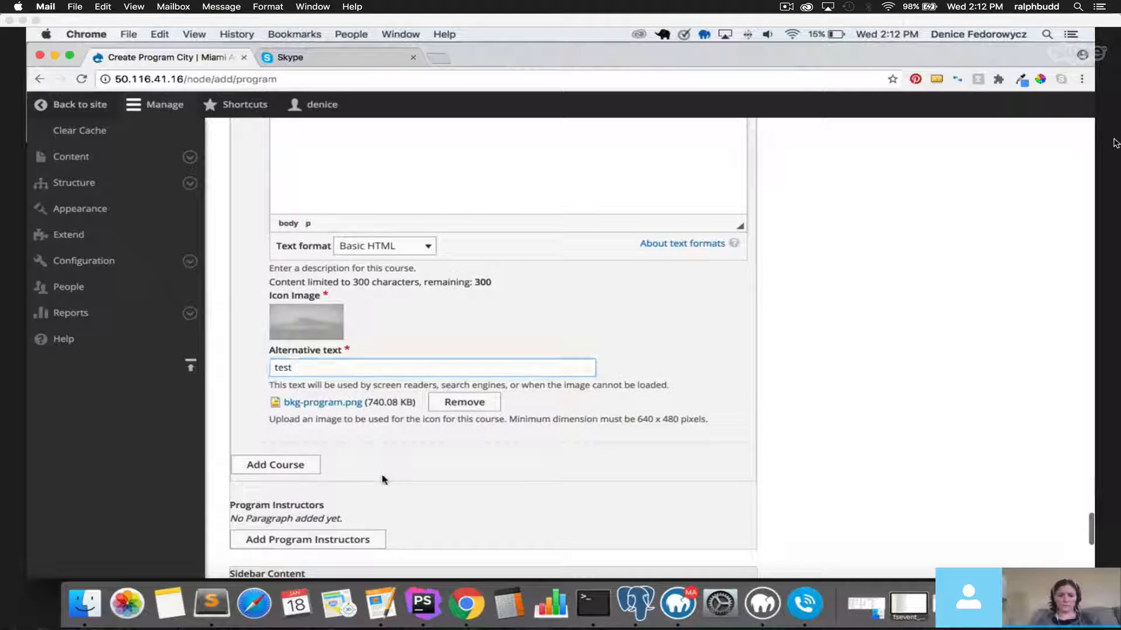
left_click(300, 467)
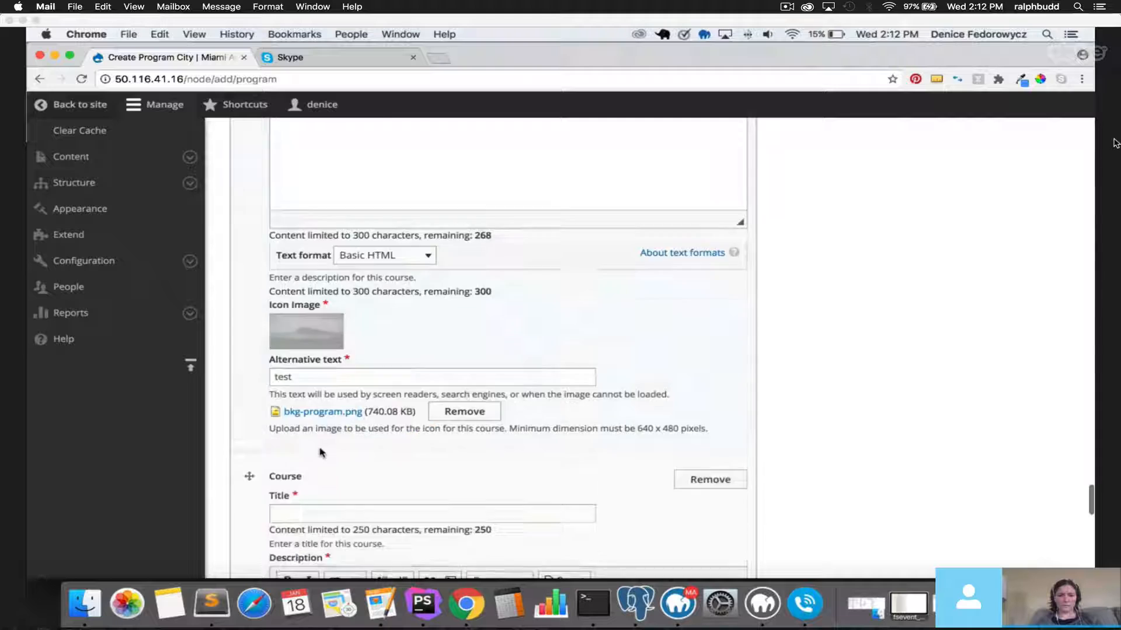
Title the second course 'Course two' with description 'this is text for this course.'.
scroll(321, 454, "down", 5)
left_click(338, 360)
type("Course")
type(" two")
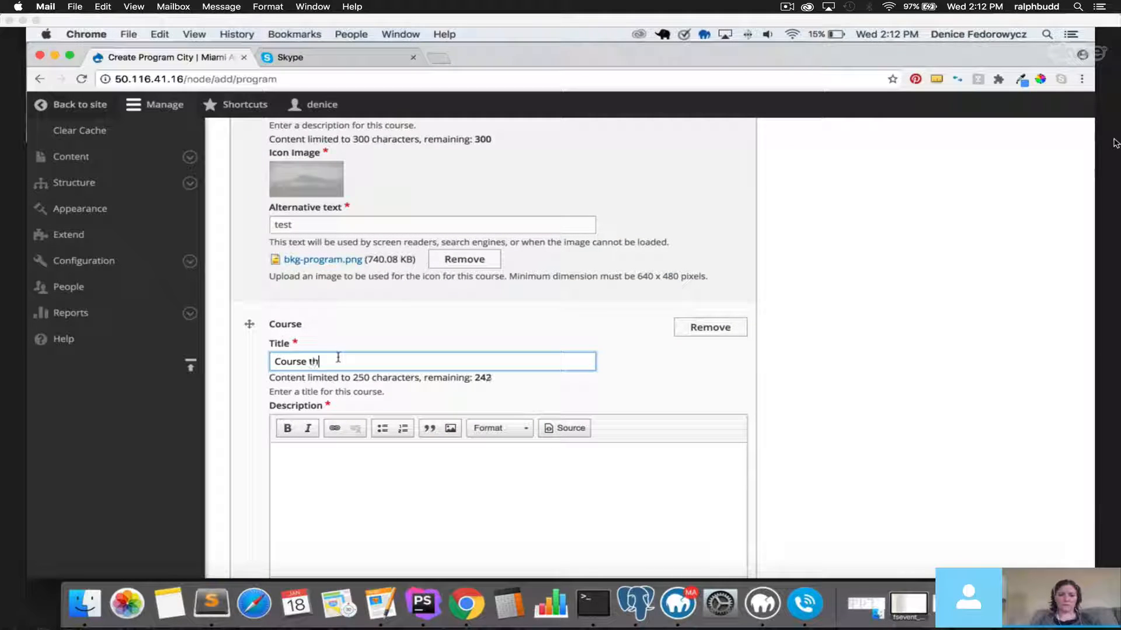
key("Tab")
type("text")
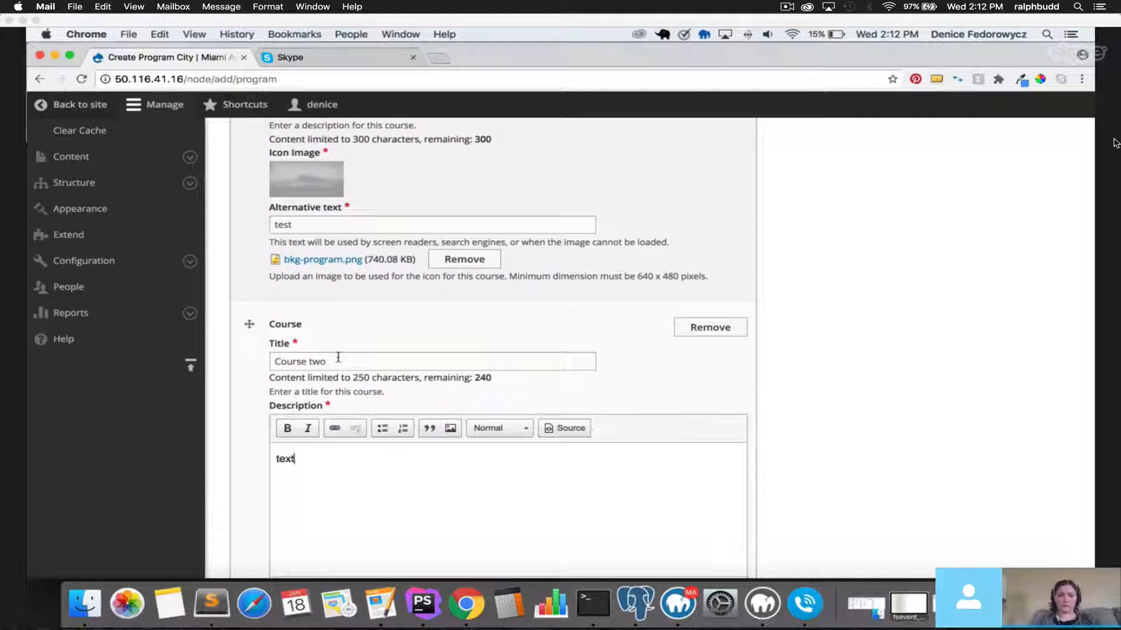
scroll(335, 350, "down", 3)
left_click_drag(333, 343, 257, 317)
type("this ")
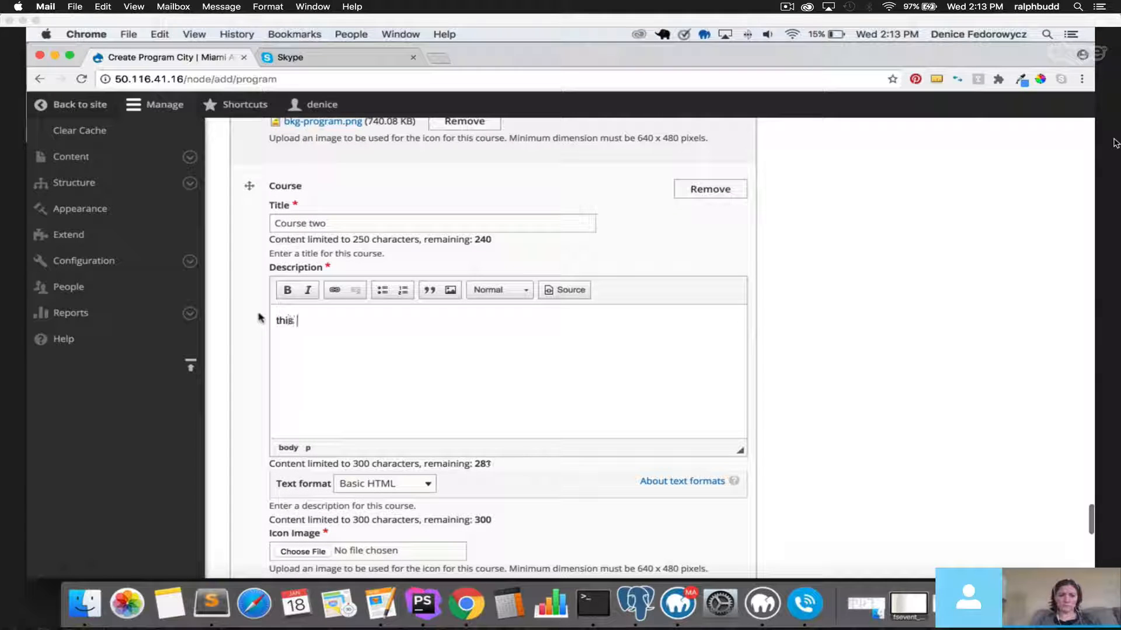
type("is text for this ")
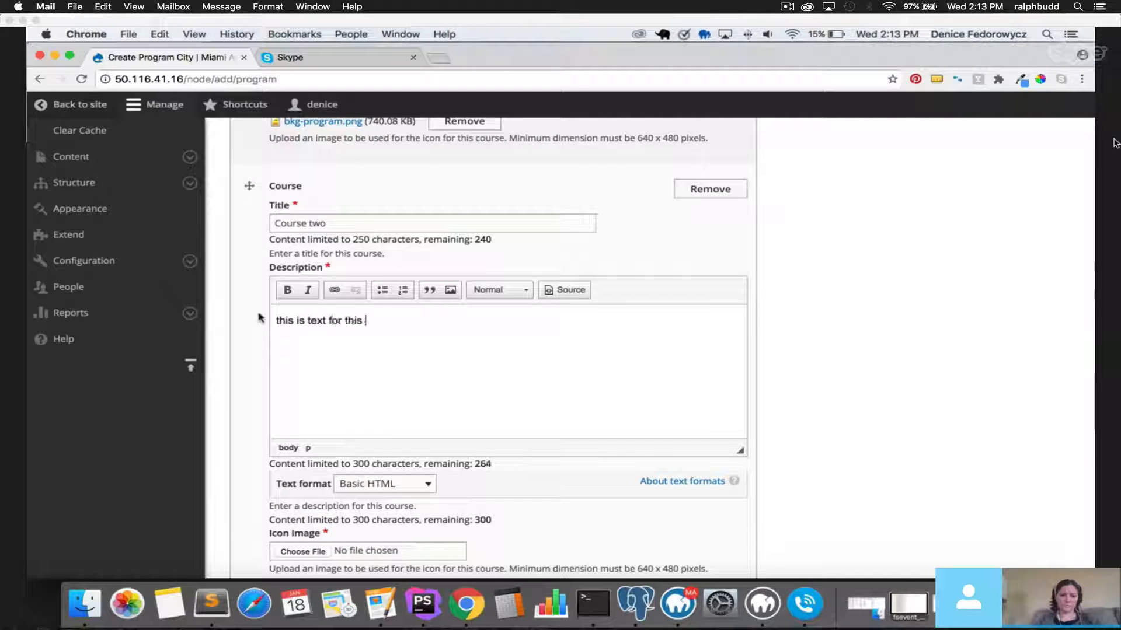
type("course.")
key("super+a")
scroll(375, 445, "down", 4)
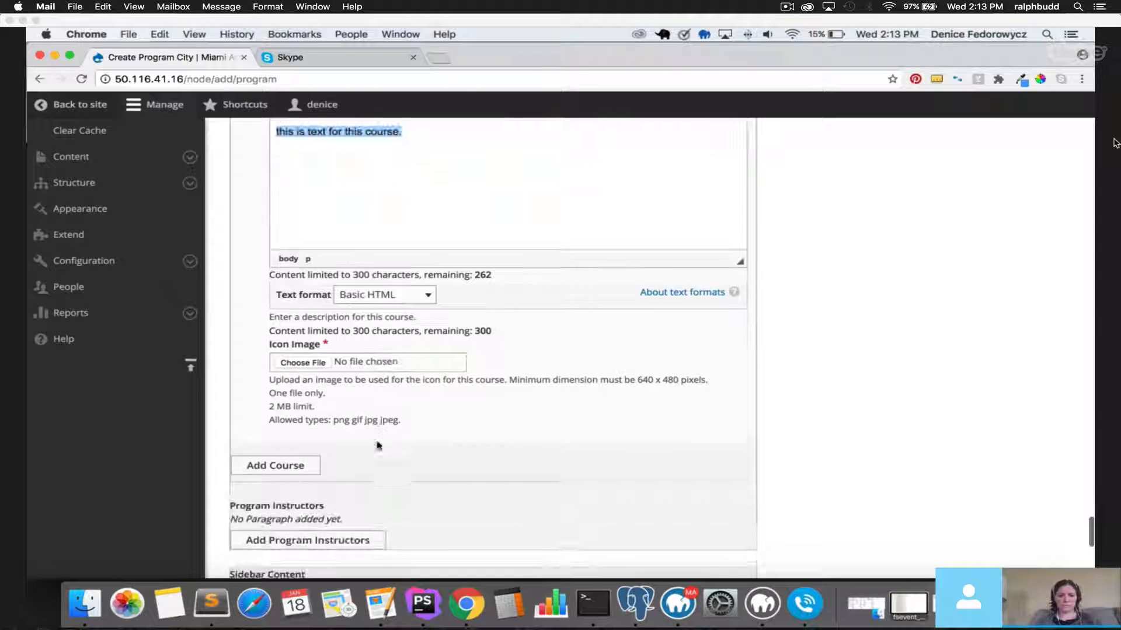
Give Course two the bkg-program.png icon with alt text 'test'.
left_click(302, 363)
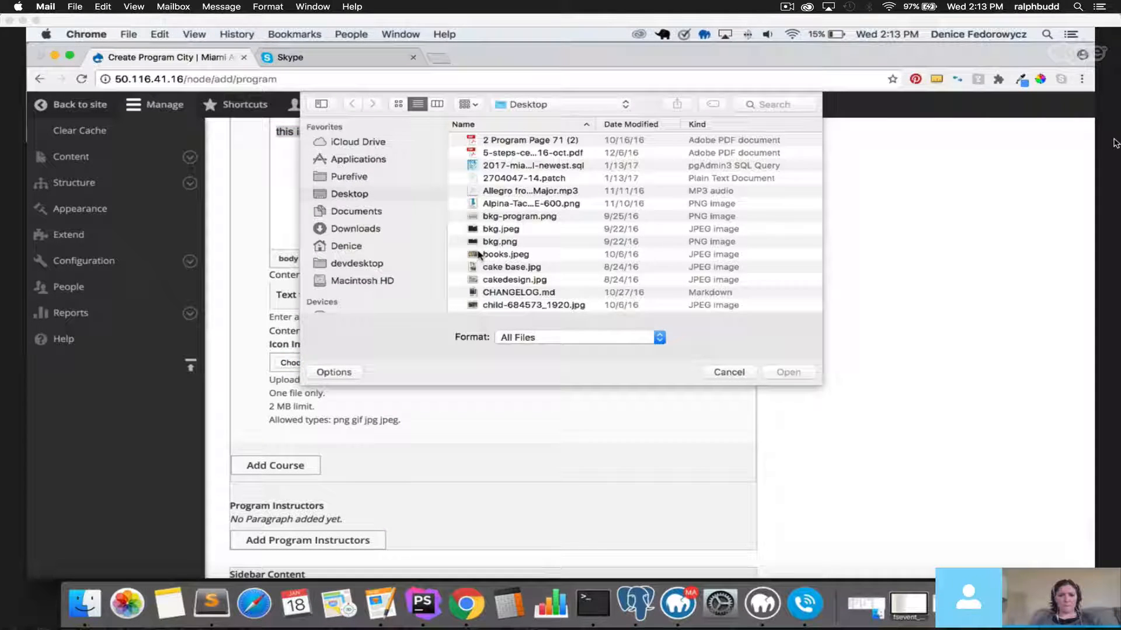
left_click(505, 217)
double_click(506, 217)
scroll(362, 393, "down", 4)
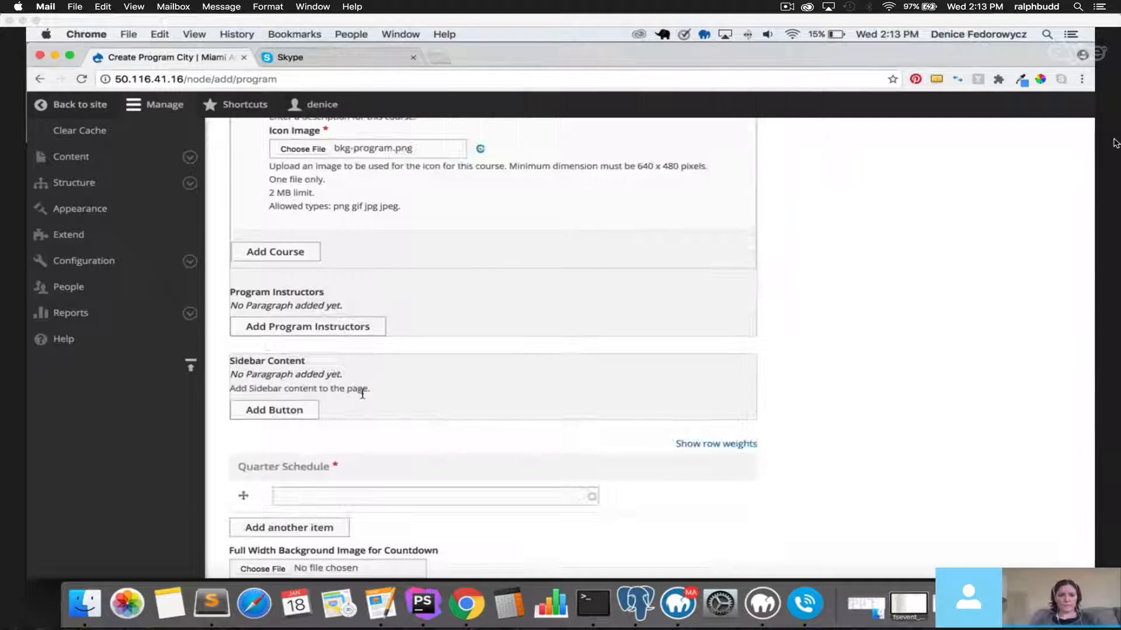
scroll(363, 393, "up", 2)
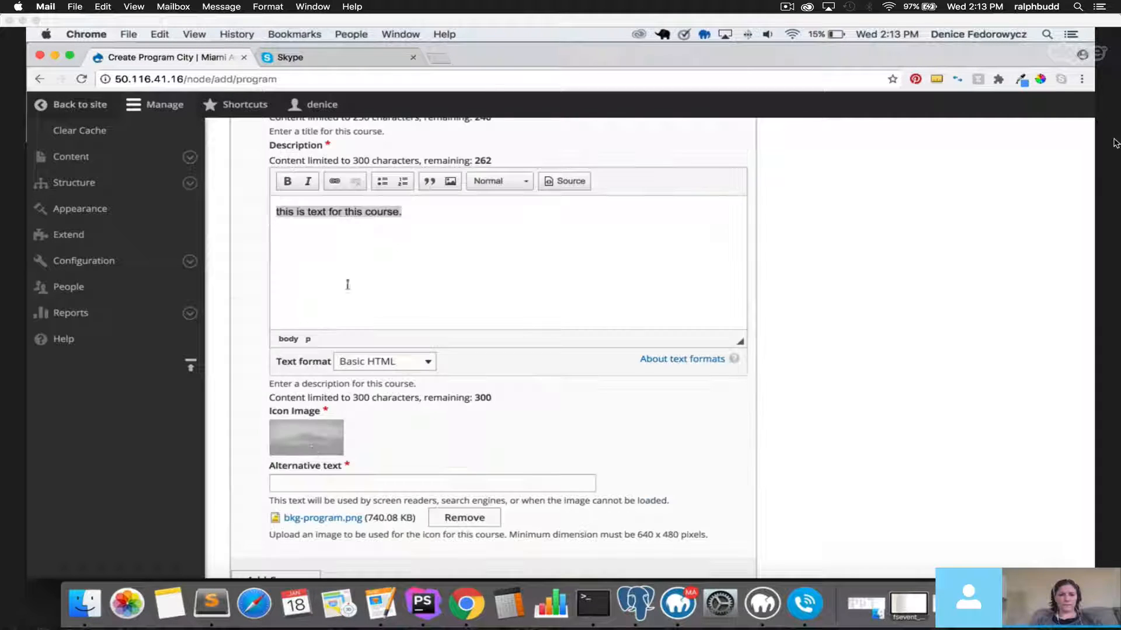
left_click(324, 485)
type("test")
scroll(280, 437, "down", 3)
Add 'Course three' with description 'this is text for this course.'.
left_click(283, 415)
scroll(288, 415, "down", 4)
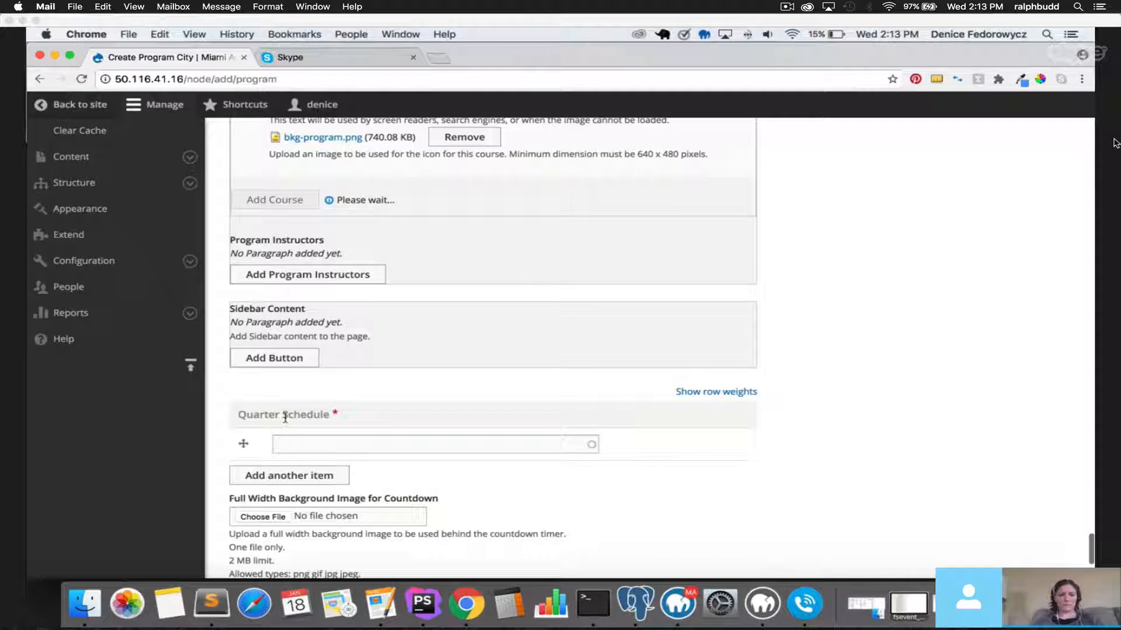
left_click(310, 448)
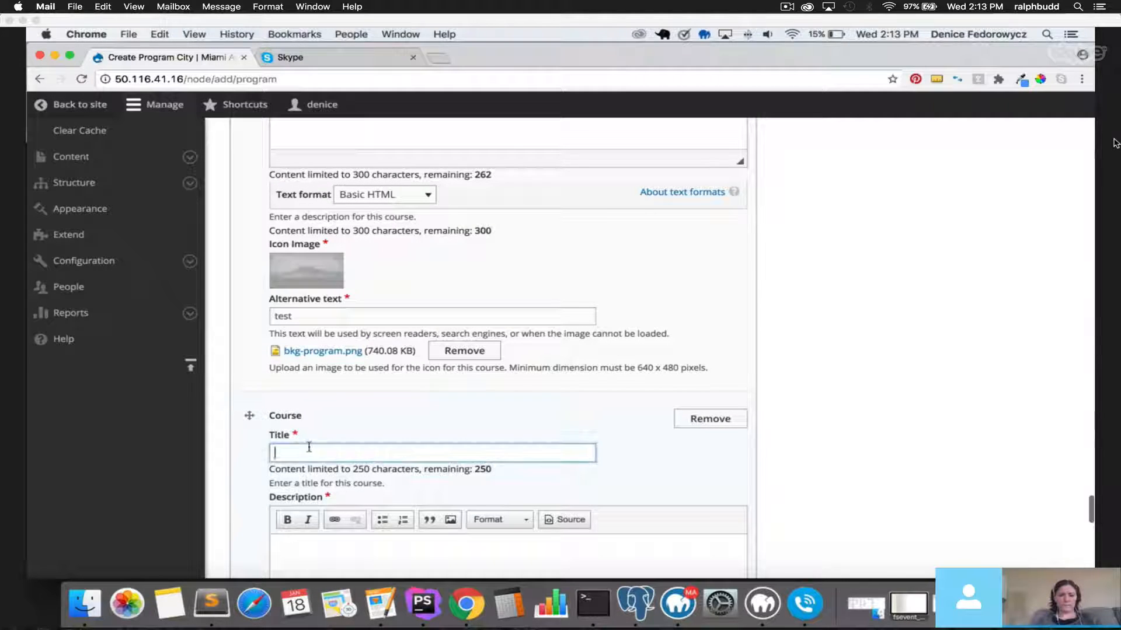
type("Course three")
key("Tab")
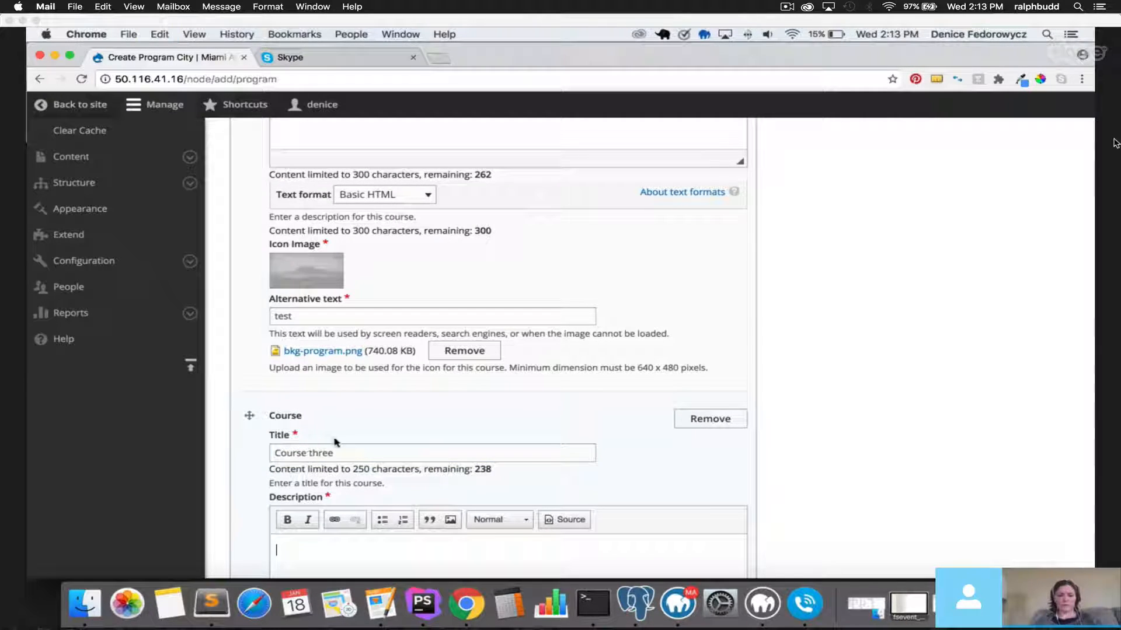
type("this is text for this course.")
scroll(325, 453, "down", 4)
scroll(325, 452, "down", 2)
Give Course three the bkg-program.png icon with alt text 'test'.
left_click(302, 435)
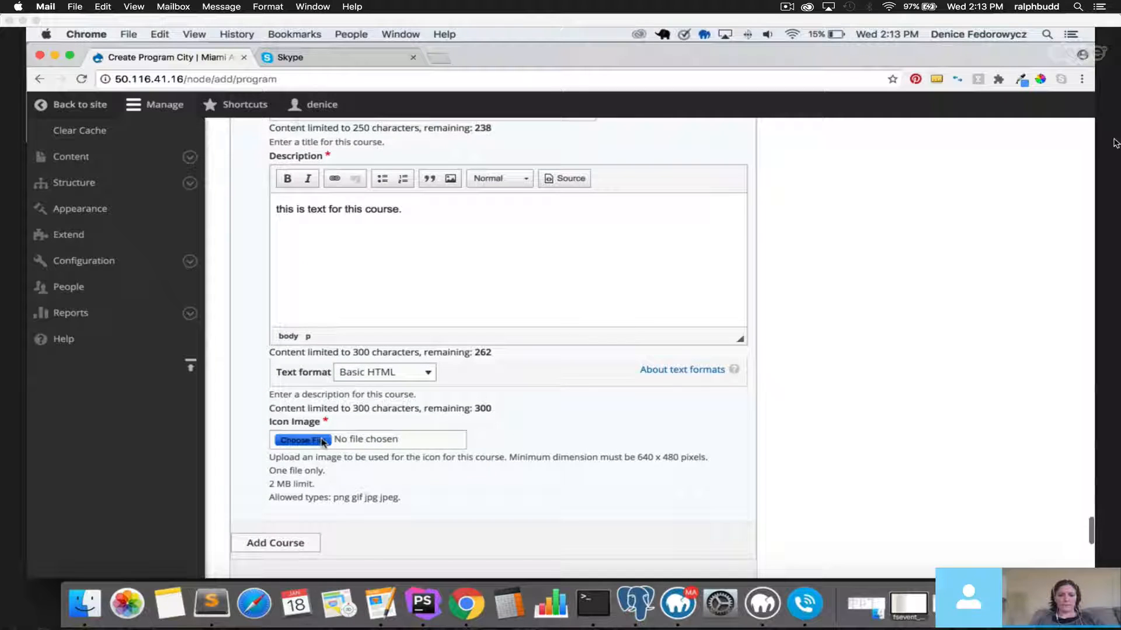
left_click(514, 217)
double_click(514, 217)
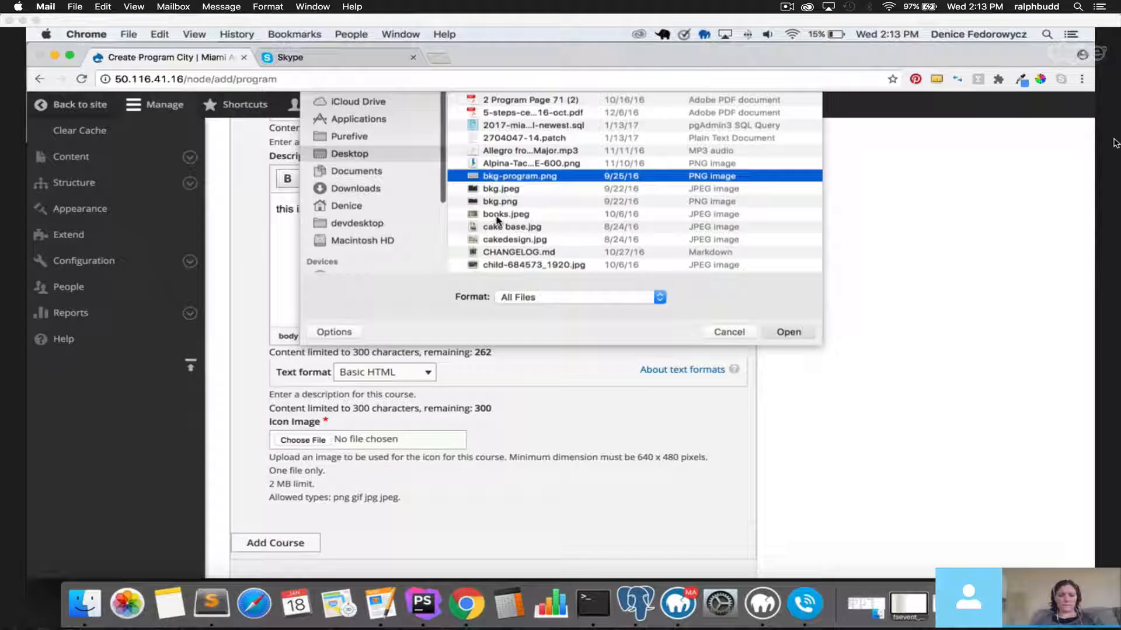
scroll(250, 373, "down", 5)
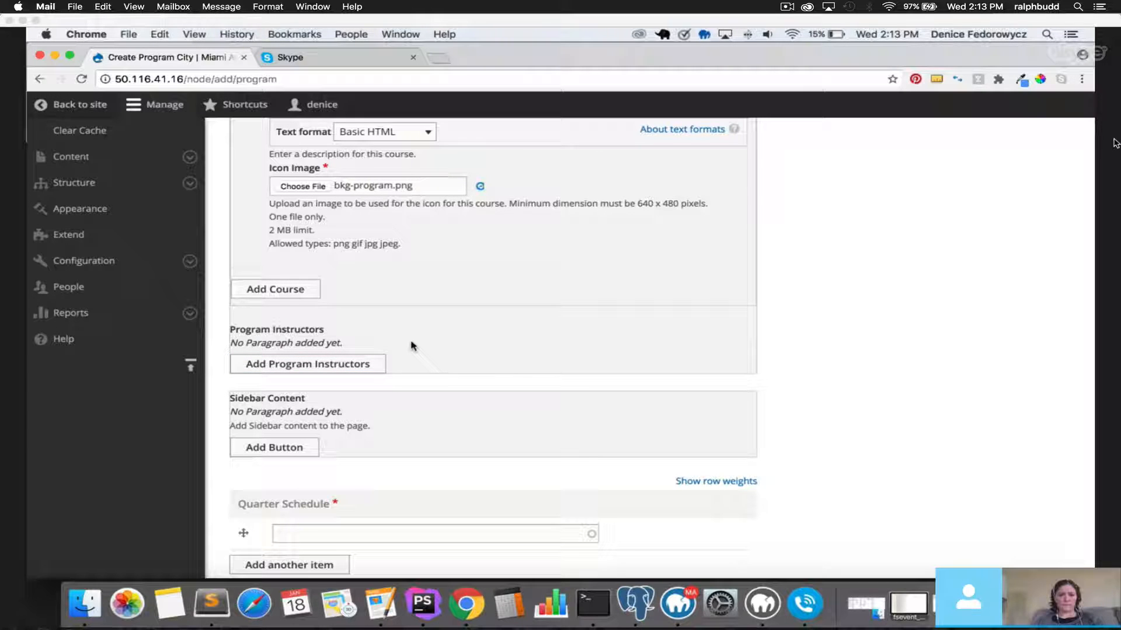
left_click(344, 493)
type("test")
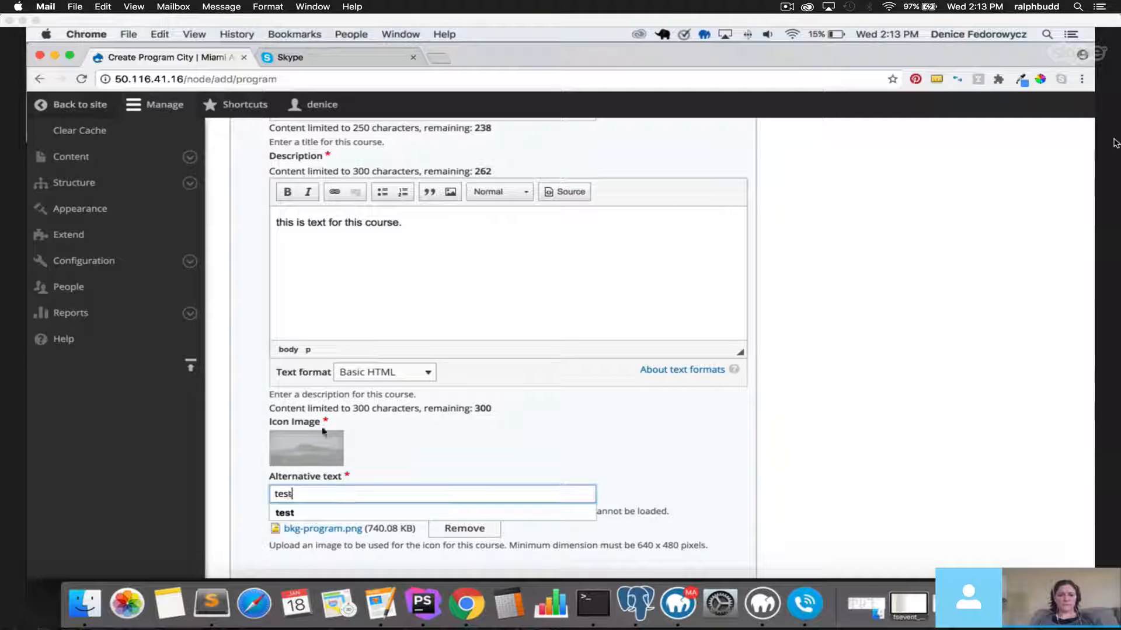
scroll(324, 432, "down", 4)
scroll(326, 400, "down", 2)
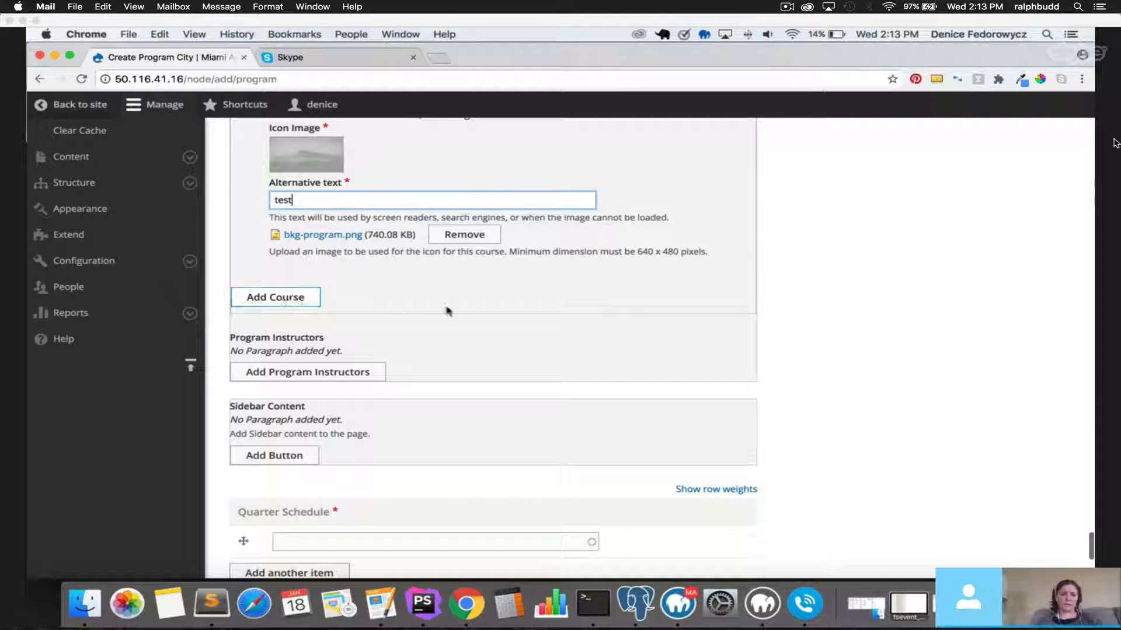
left_click(505, 355)
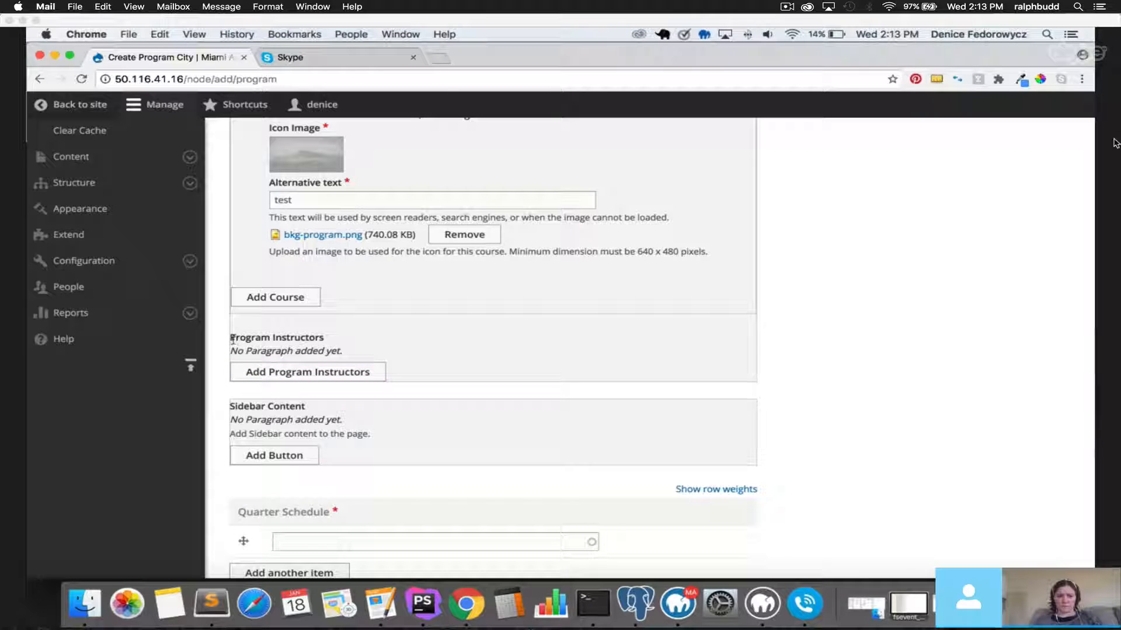
left_click_drag(231, 338, 333, 342)
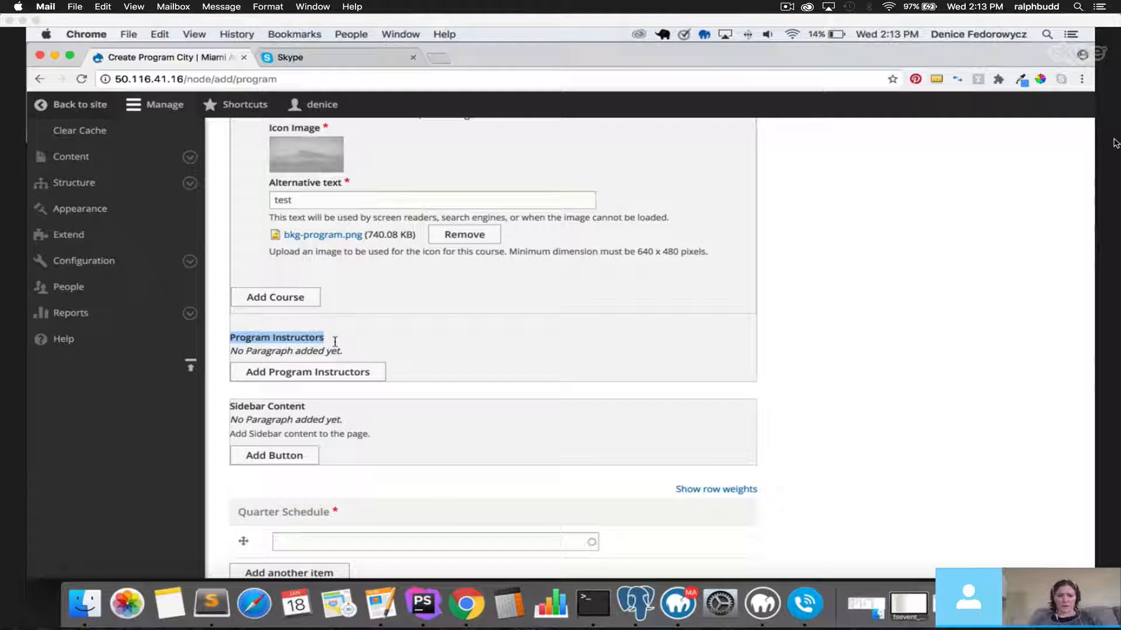
Add a Program Instructors section headed 'These are Program Instructors'.
left_click(323, 372)
scroll(324, 376, "down", 5)
scroll(323, 383, "down", 2)
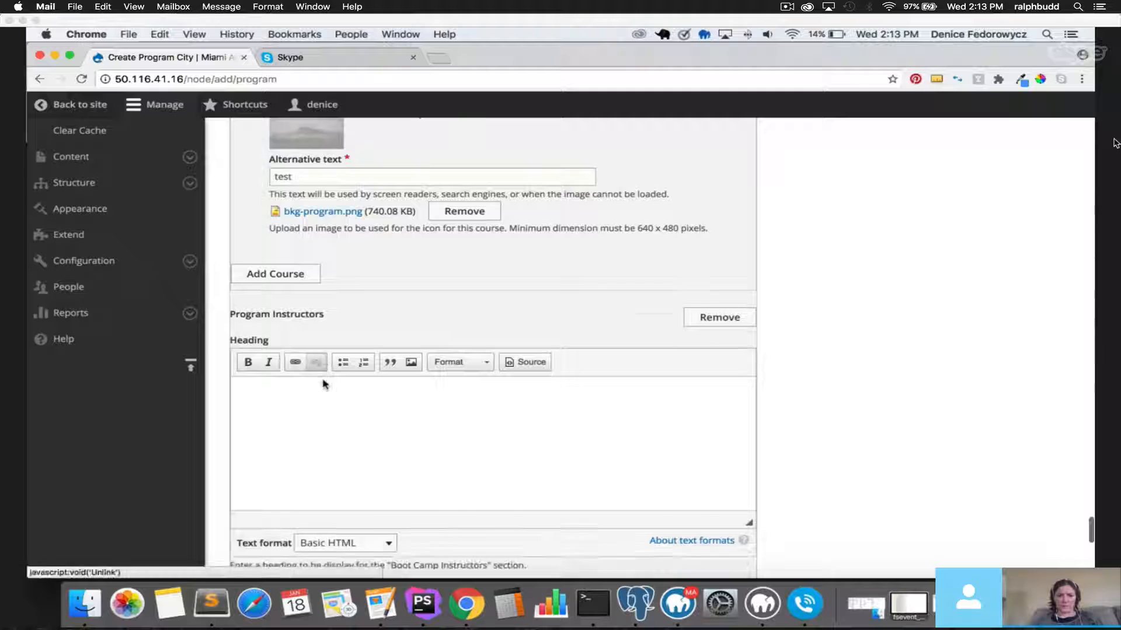
scroll(323, 380, "down", 2)
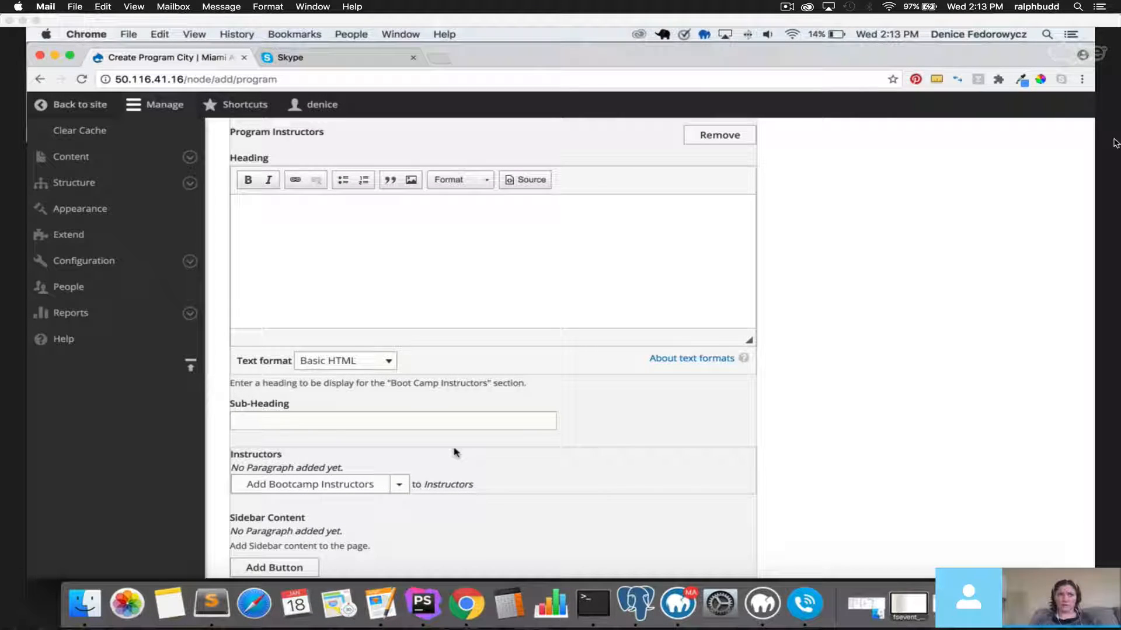
left_click(399, 484)
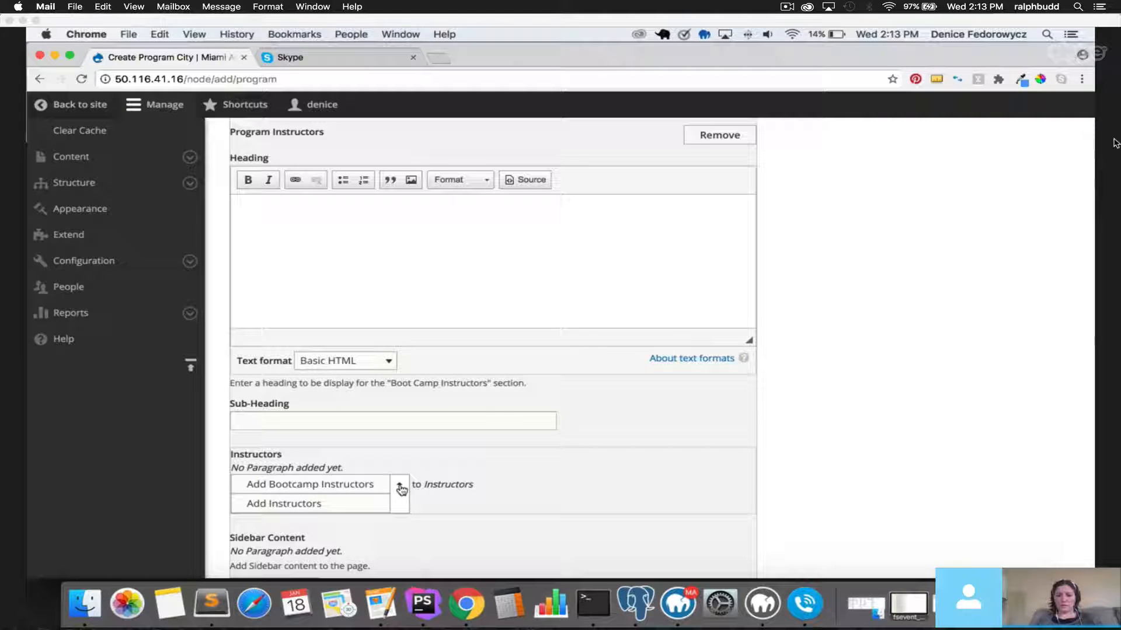
left_click(401, 259)
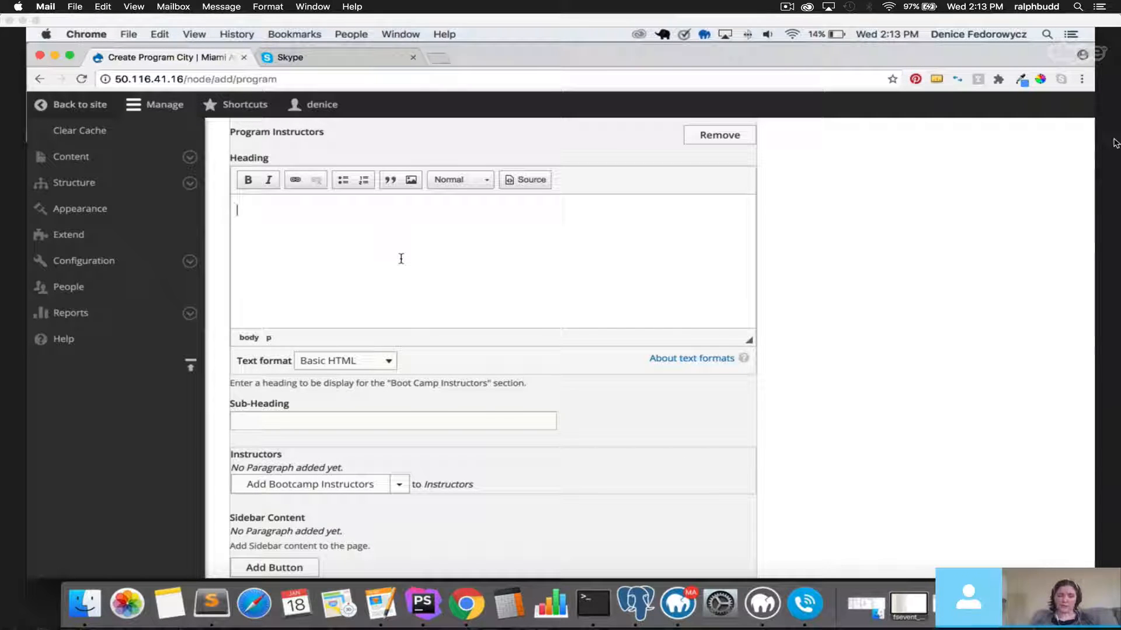
type("This")
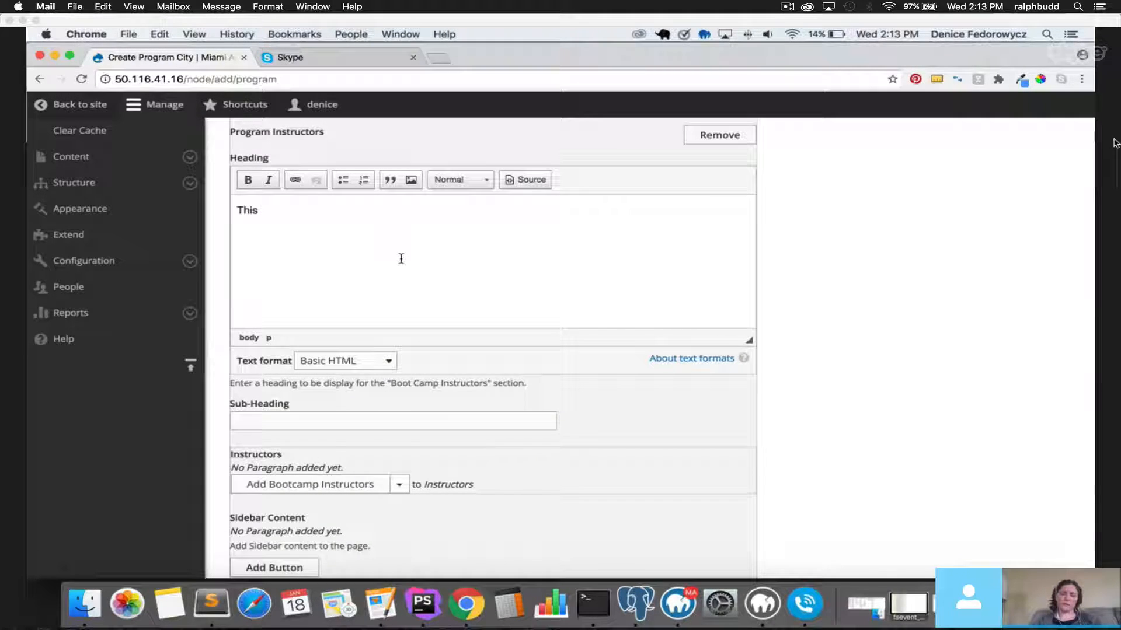
key("BackSpace")
key("BackSpace")
type("ese are Pr")
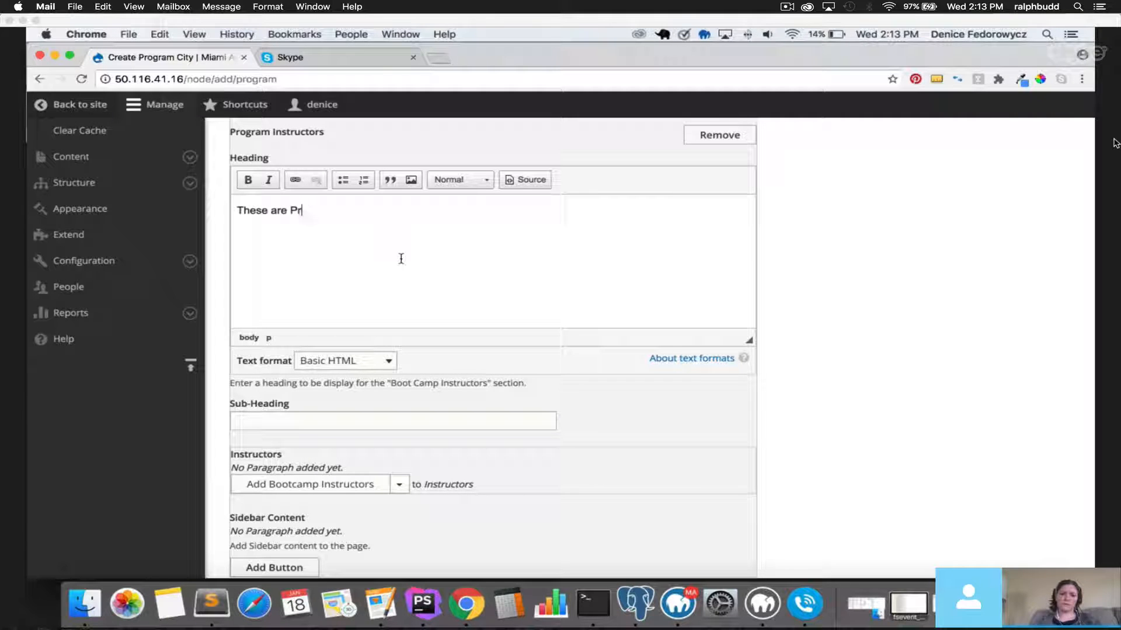
key("BackSpace")
type("rogram Instructors")
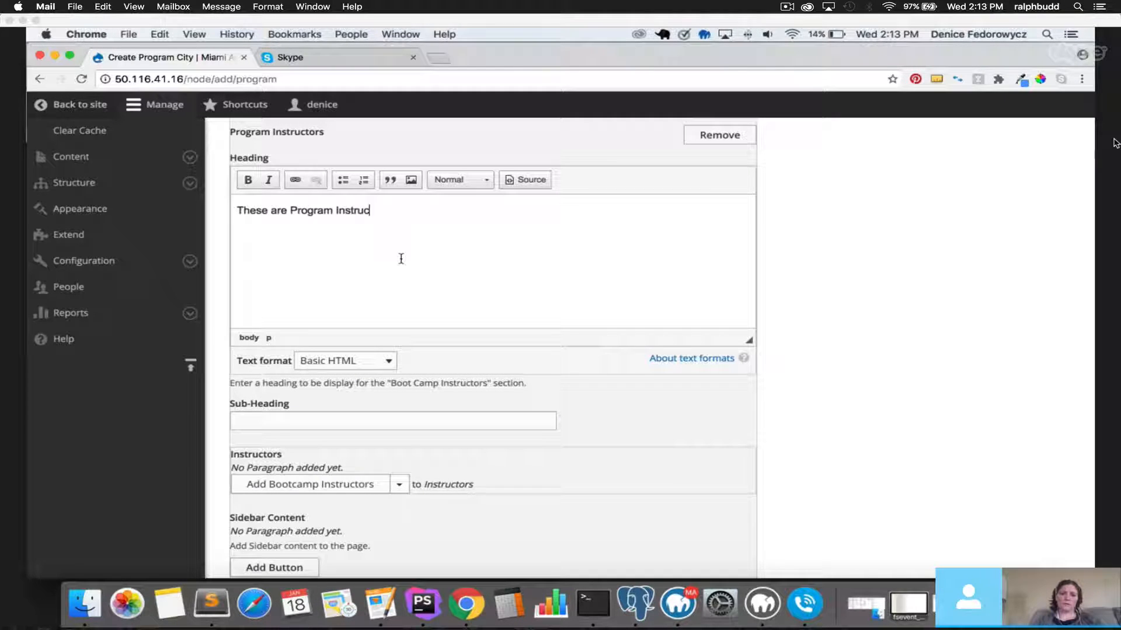
Enter 'subheading' as the Program Instructors sub-heading.
left_click(363, 422)
type("subheading")
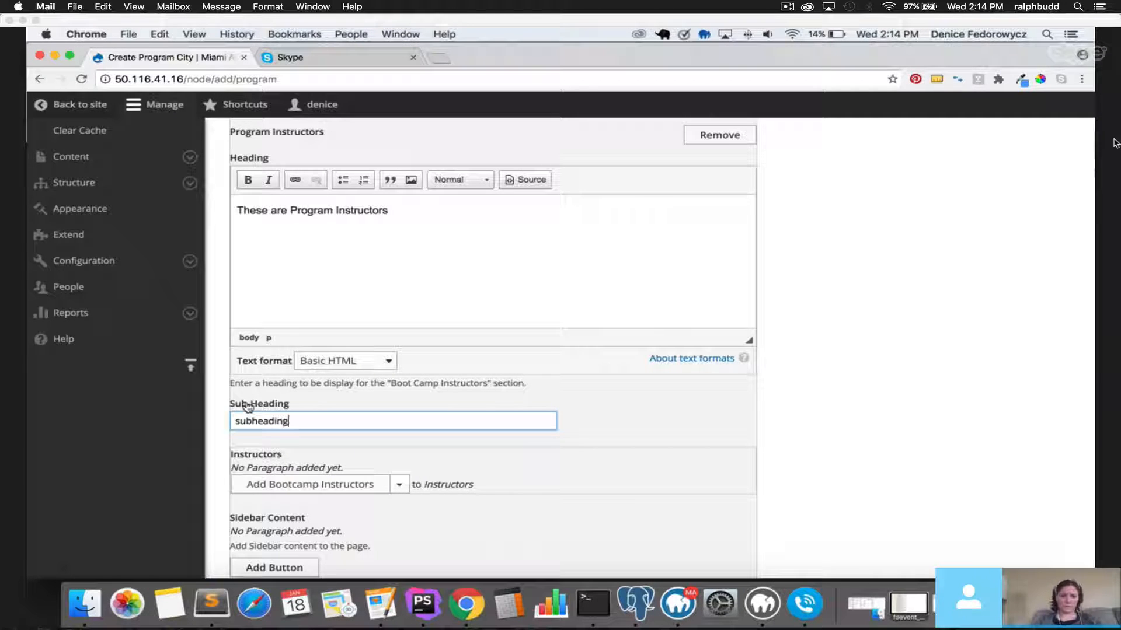
scroll(325, 415, "down", 5)
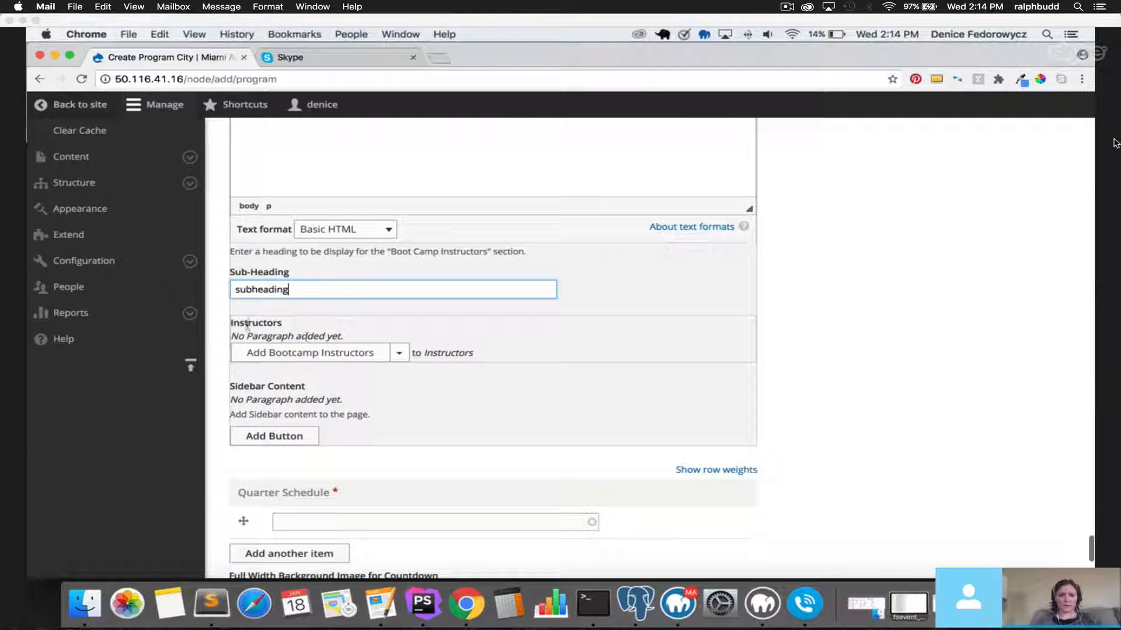
scroll(245, 323, "up", 5)
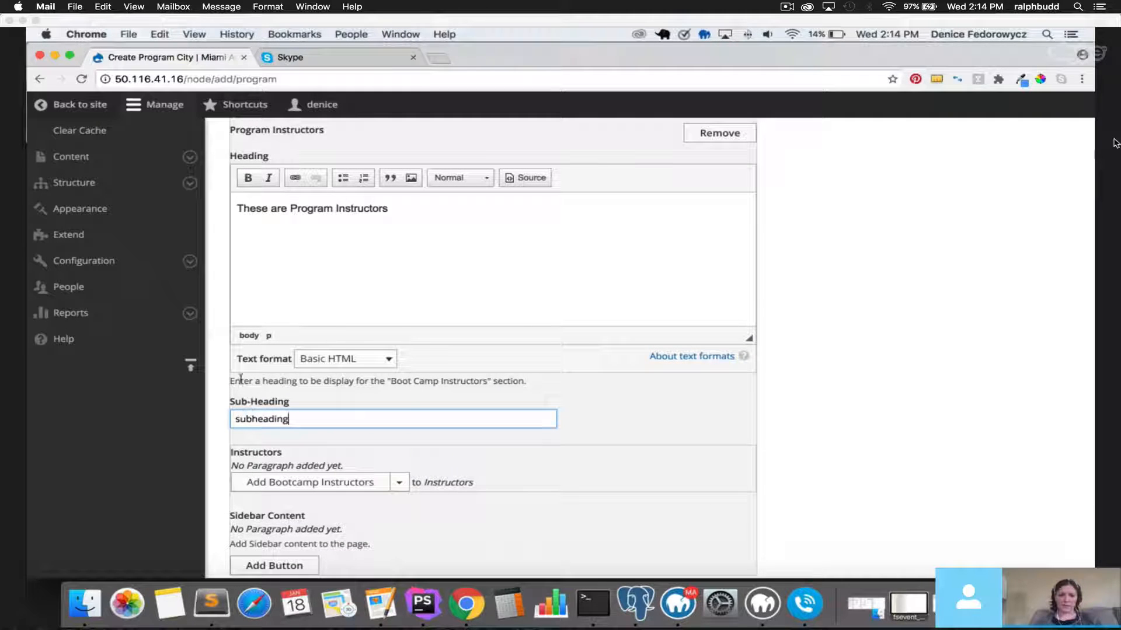
scroll(295, 280, "up", 2)
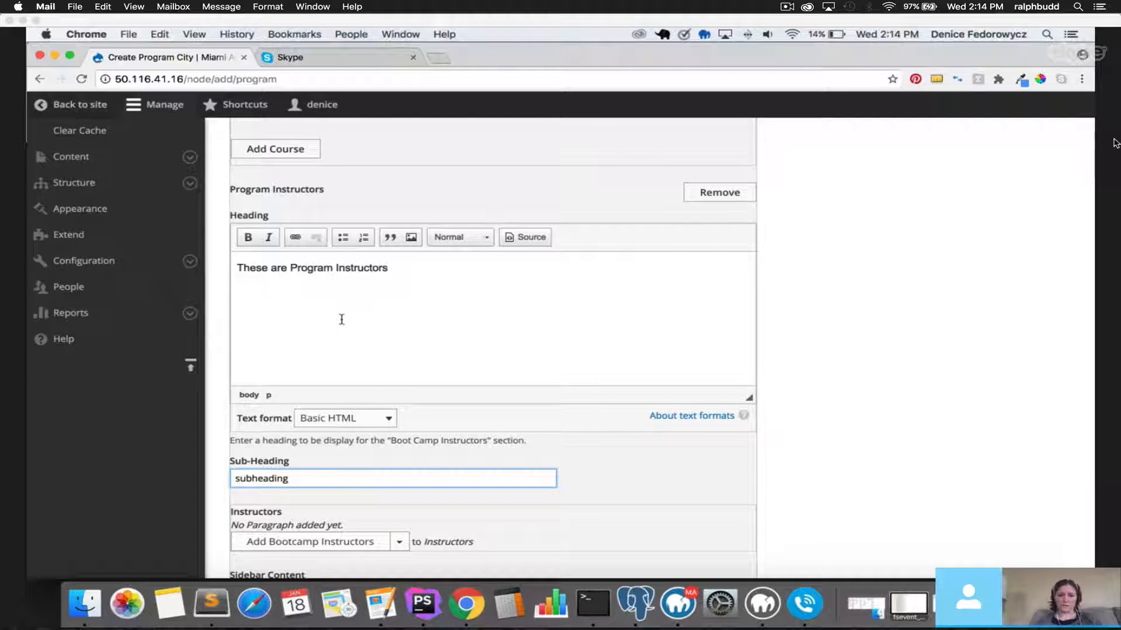
scroll(341, 319, "down", 5)
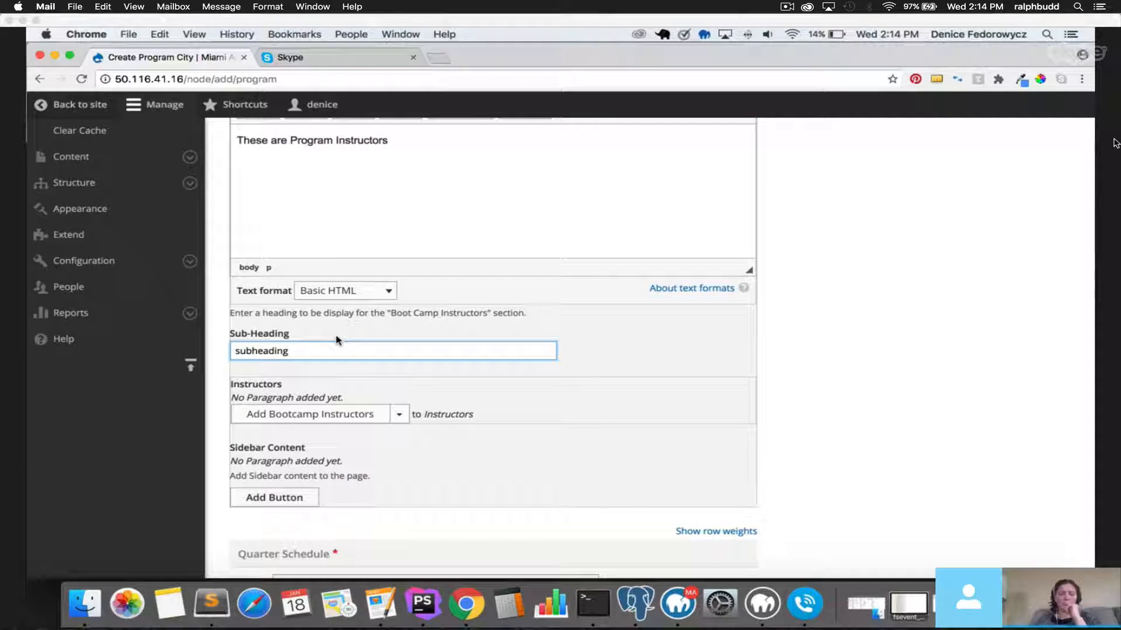
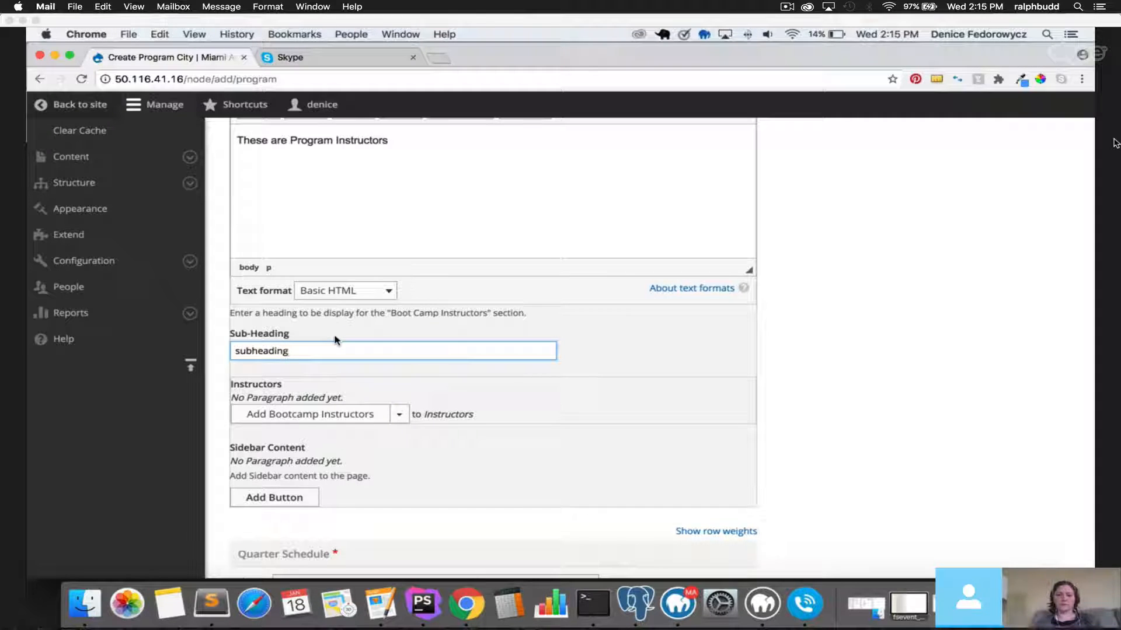
Scroll to Program Instructors and expand the paragraph-type list beside Add Bootcamp Instructors.
scroll(336, 341, "up", 5)
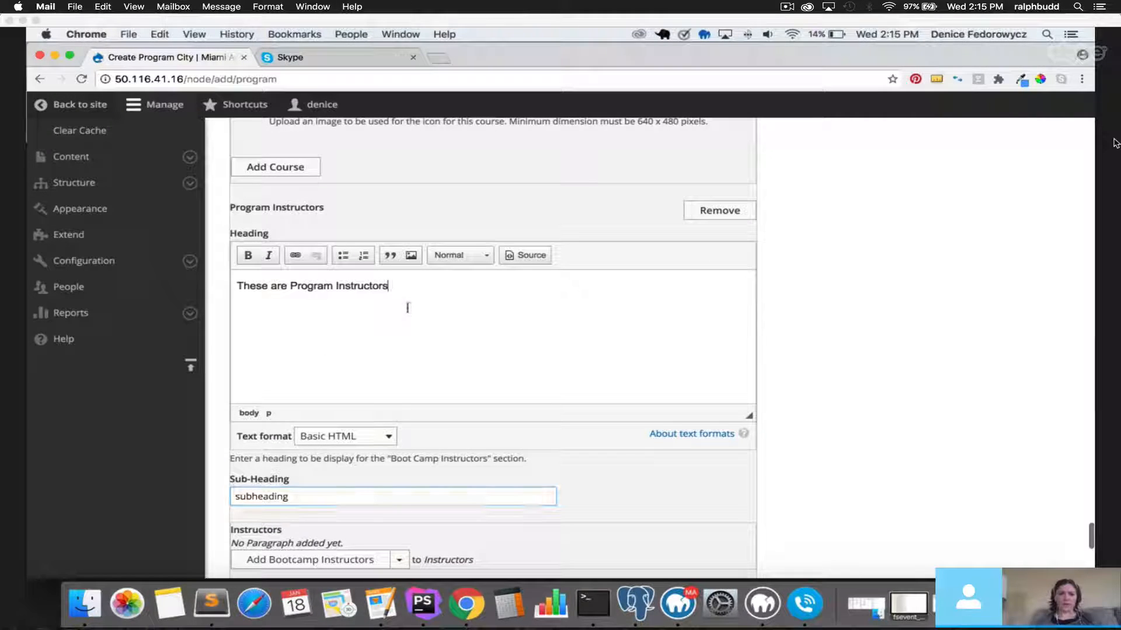
left_click_drag(411, 286, 445, 285)
scroll(467, 445, "down", 3)
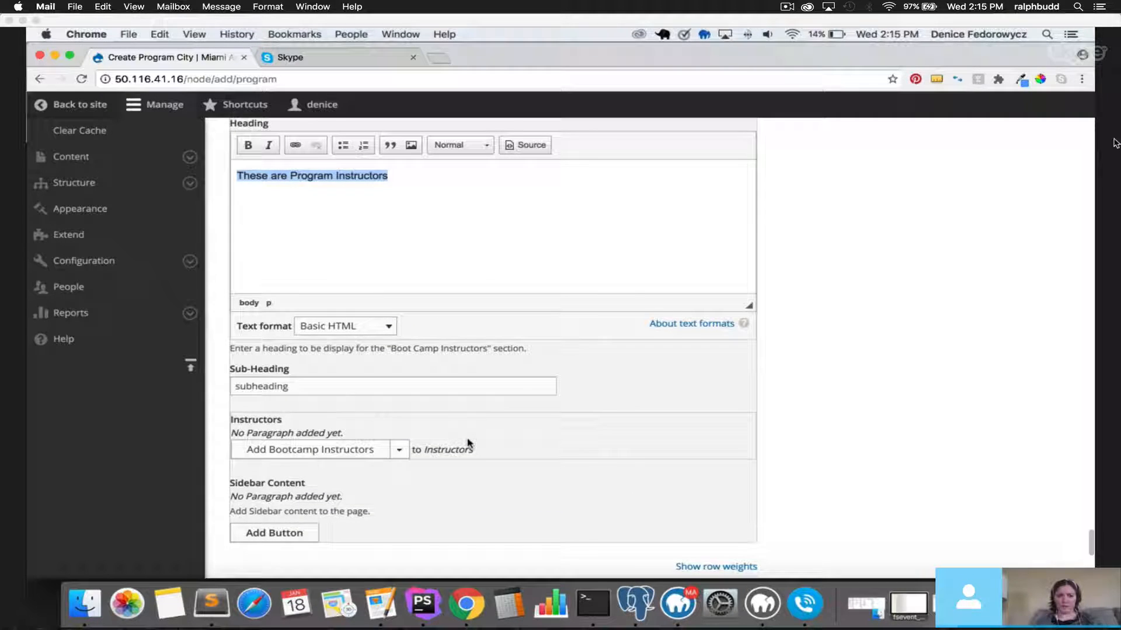
scroll(467, 443, "down", 2)
left_click(257, 296)
left_click_drag(258, 293, 220, 291)
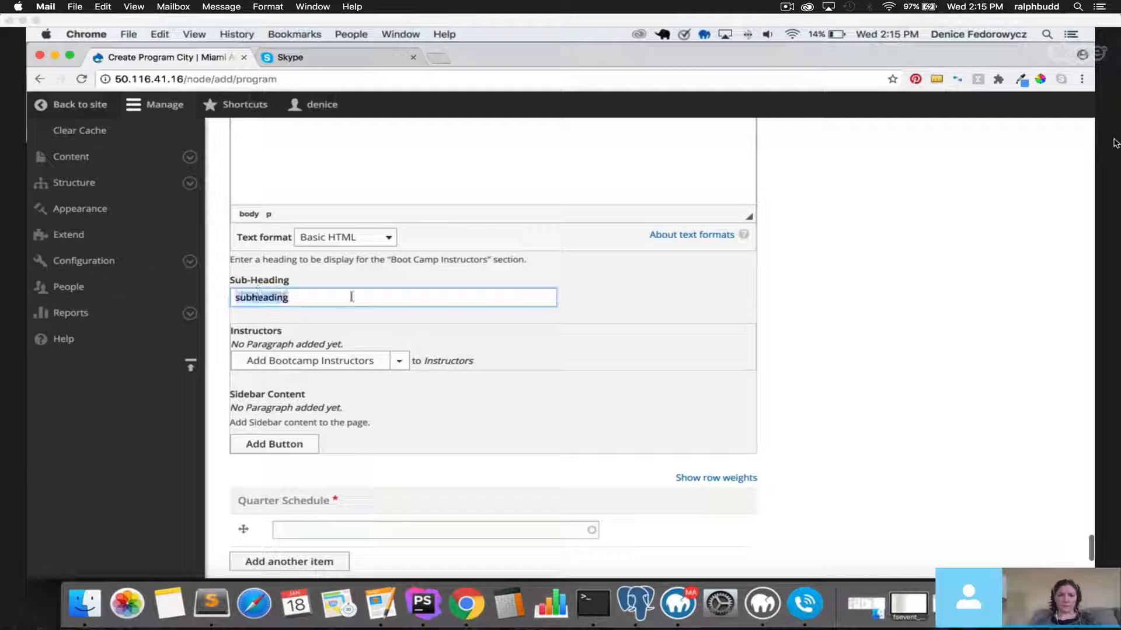
left_click(356, 296)
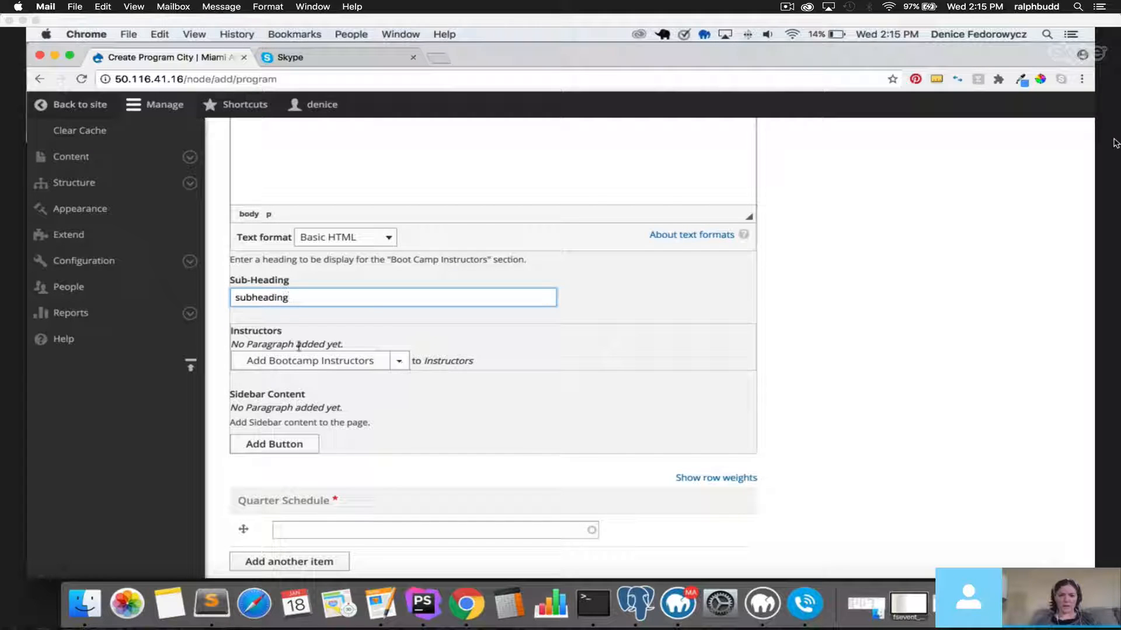
left_click_drag(236, 331, 281, 331)
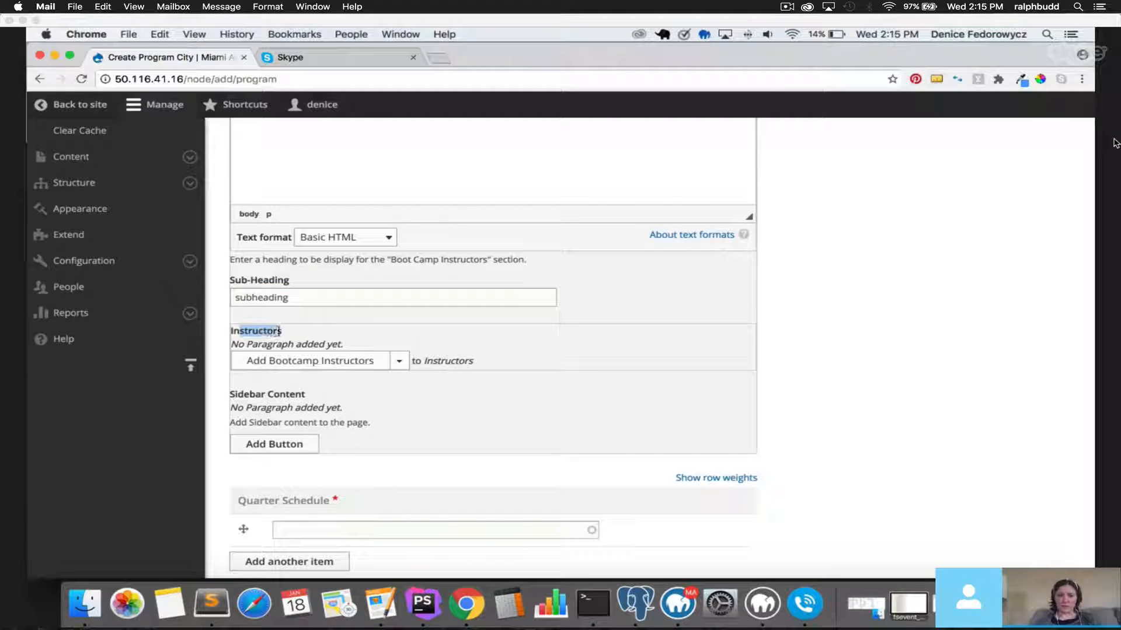
left_click(397, 363)
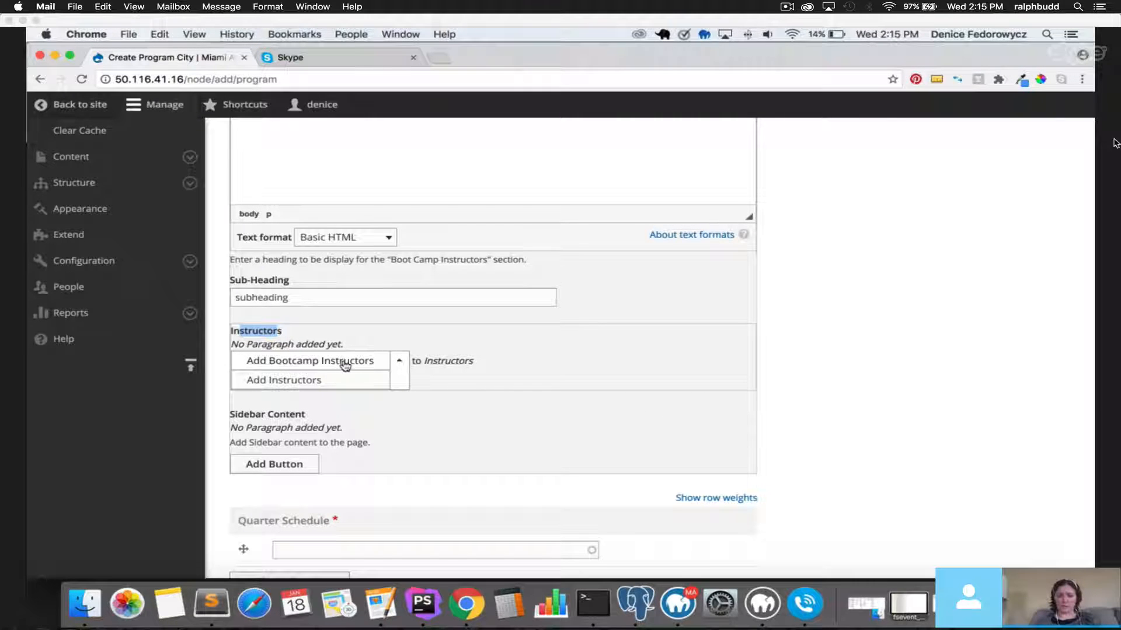
Add an Instructors paragraph and select the only available instructor from the autocomplete.
left_click(285, 381)
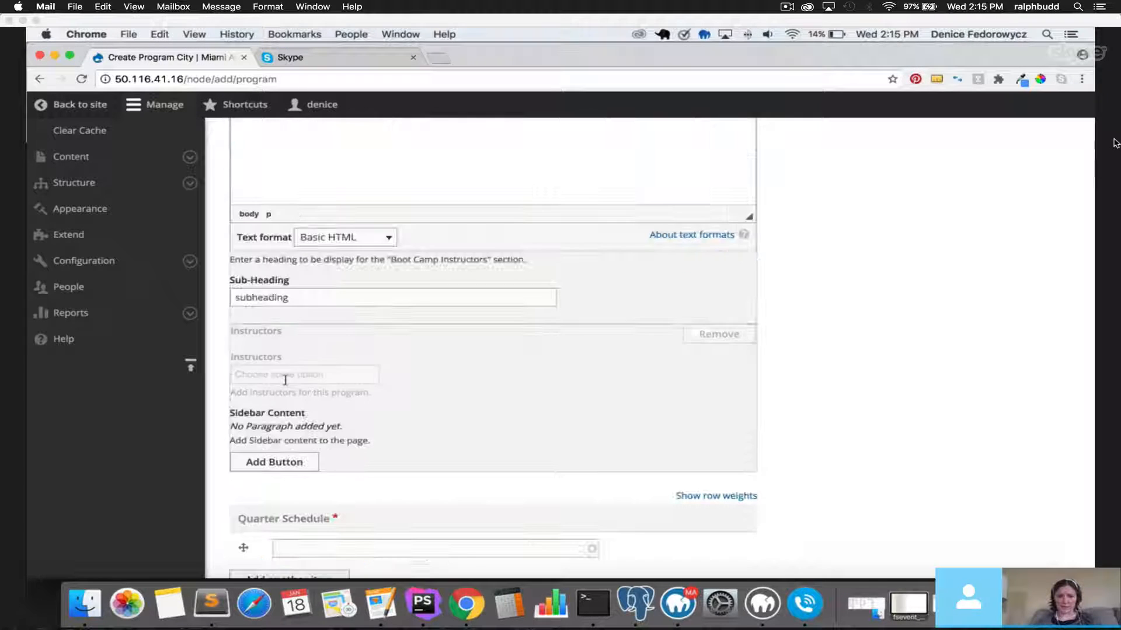
left_click(292, 375)
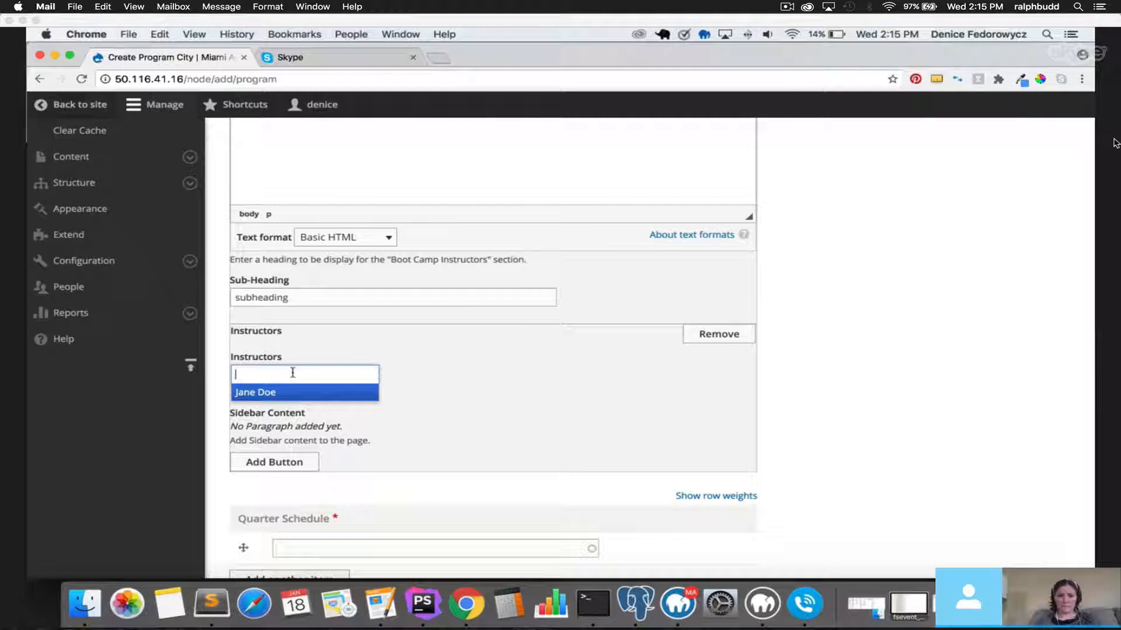
left_click(280, 399)
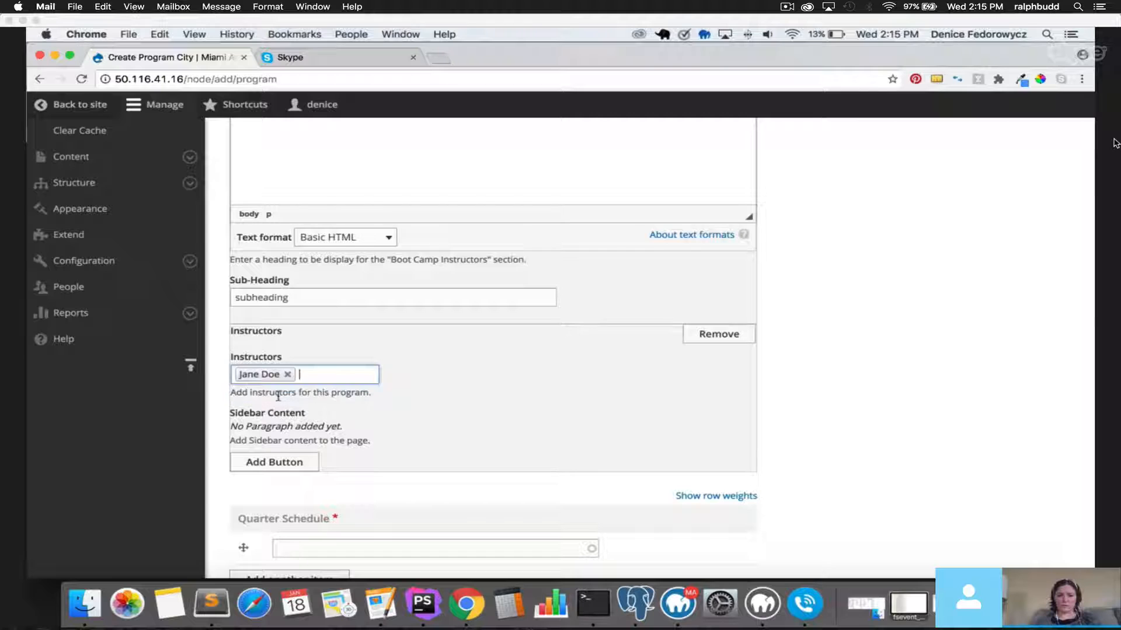
left_click(320, 374)
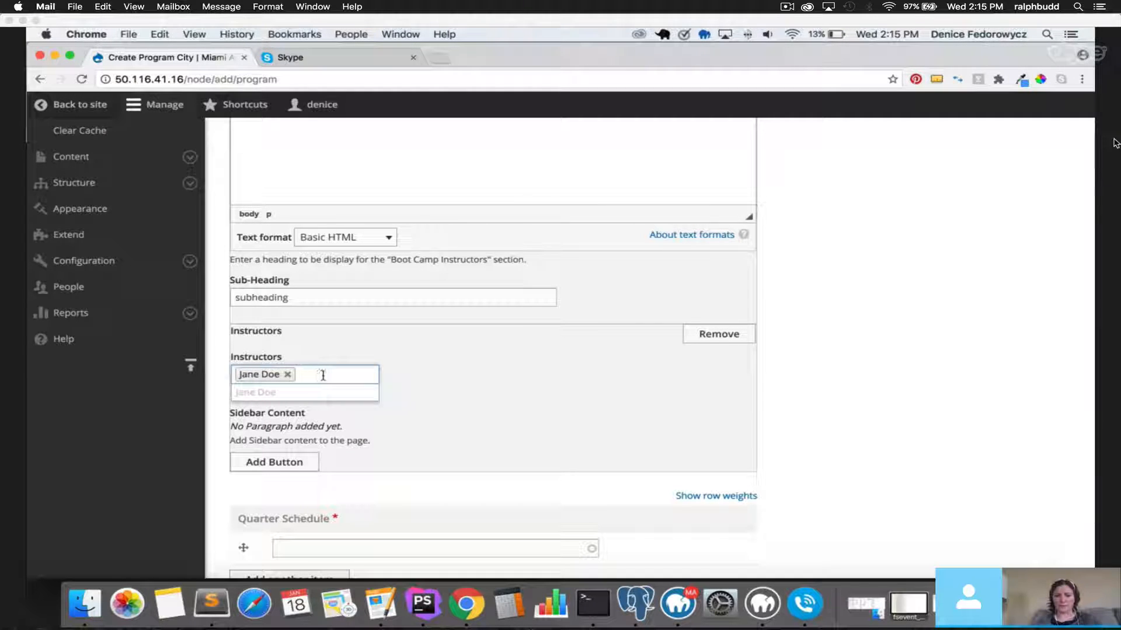
left_click(478, 381)
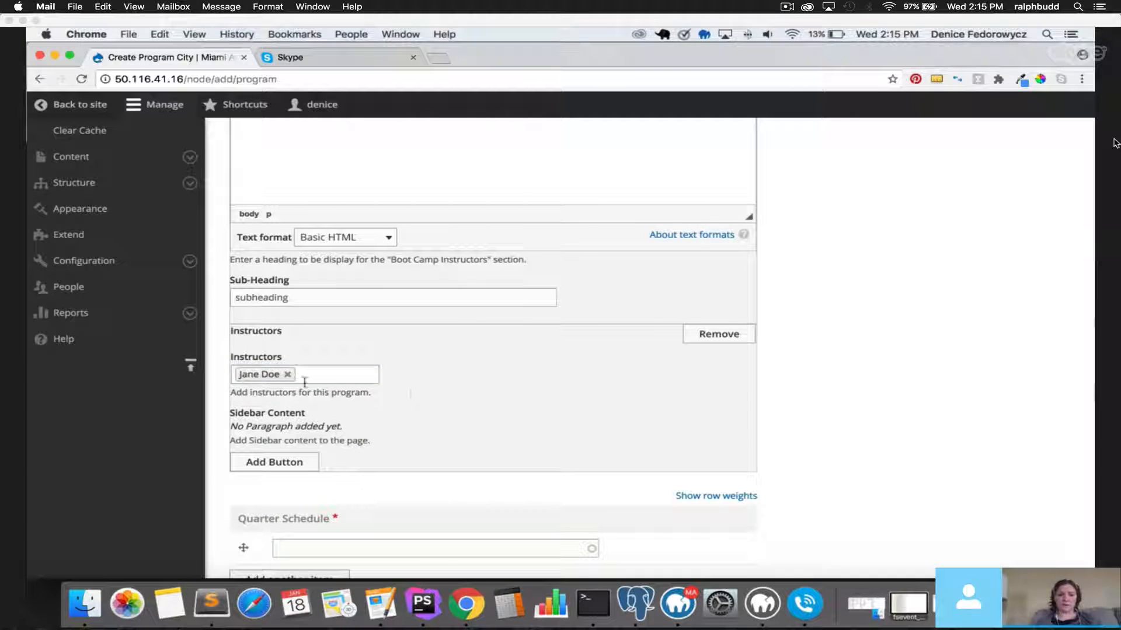
scroll(516, 429, "down", 3)
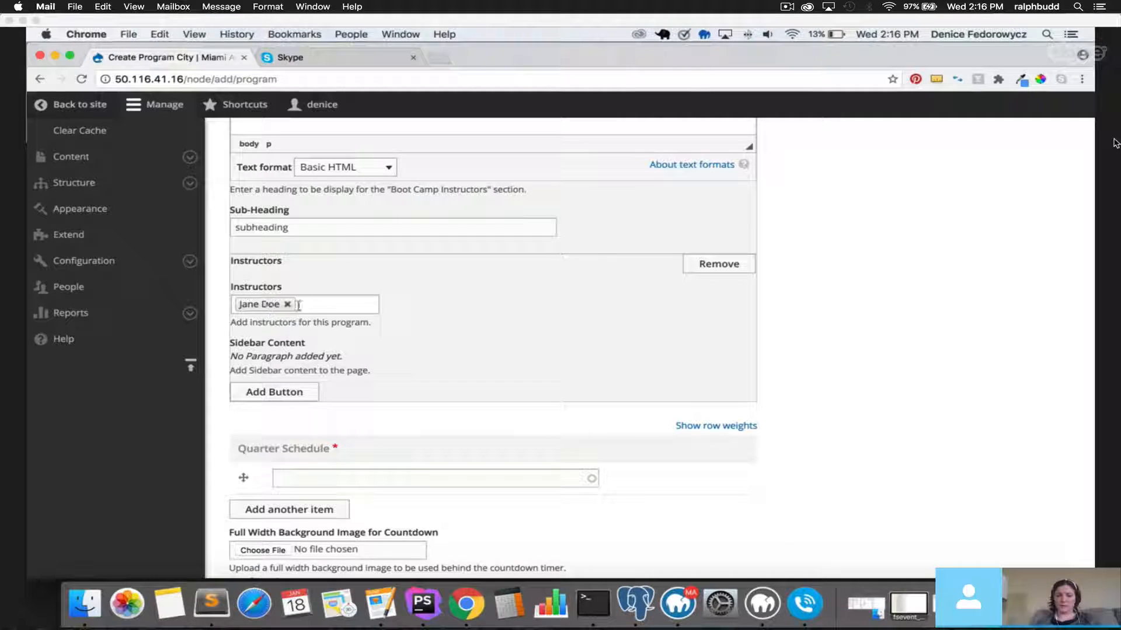
left_click(268, 305)
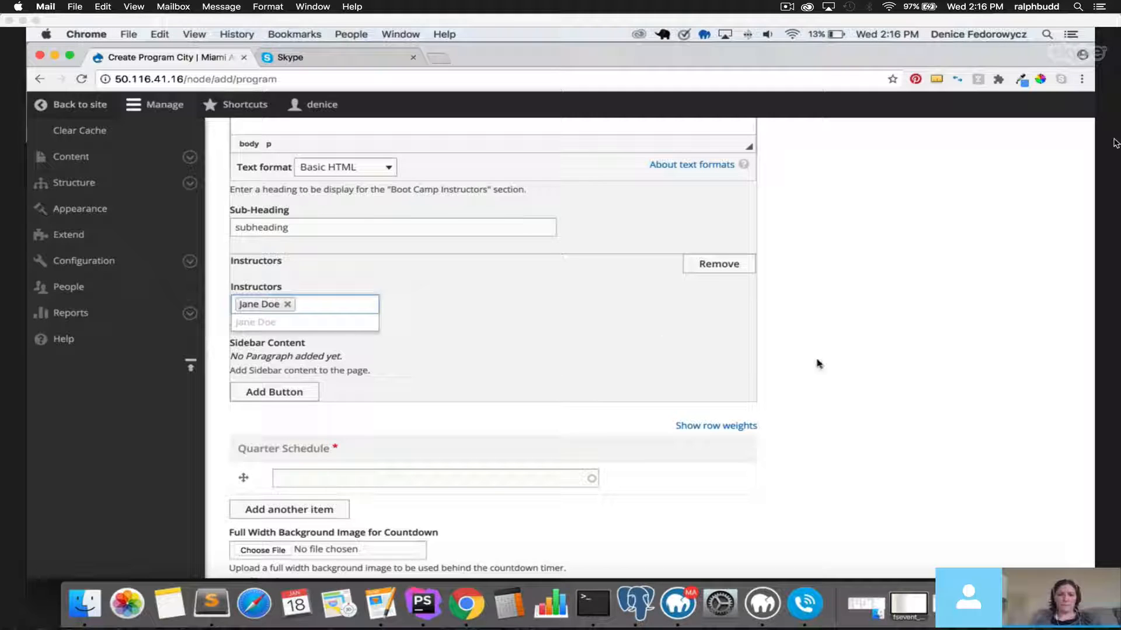
left_click(886, 369)
left_click(300, 400)
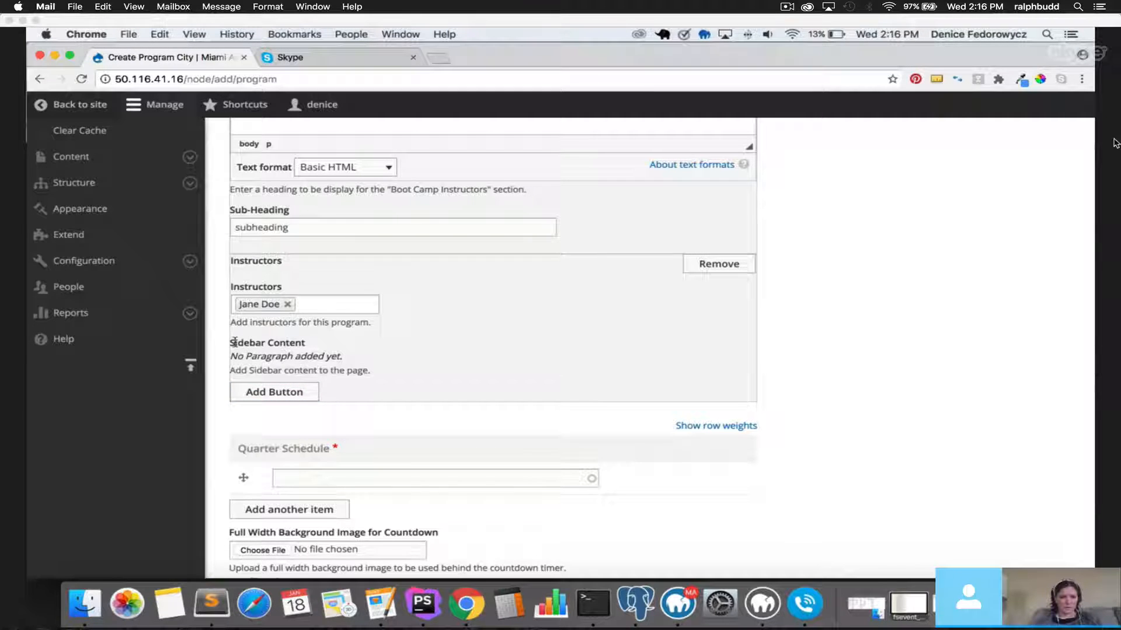
left_click_drag(230, 343, 313, 344)
Add a sidebar button linking to 'Is Account Planning For You?' with link text 'Apply Now'.
left_click(275, 392)
scroll(280, 393, "down", 4)
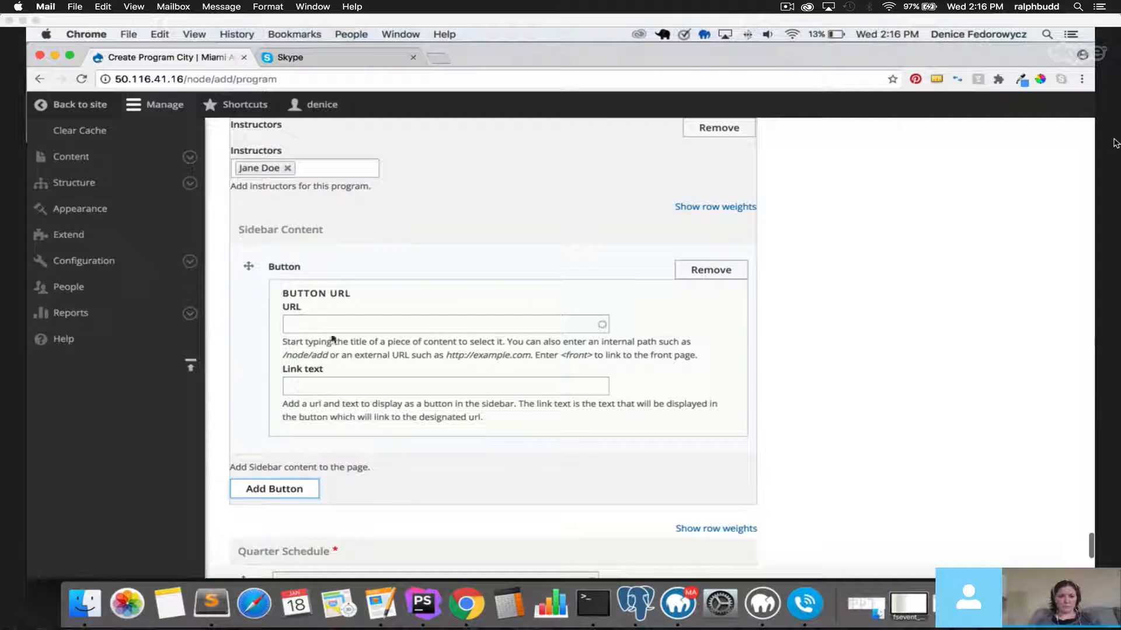
left_click(334, 324)
type("a")
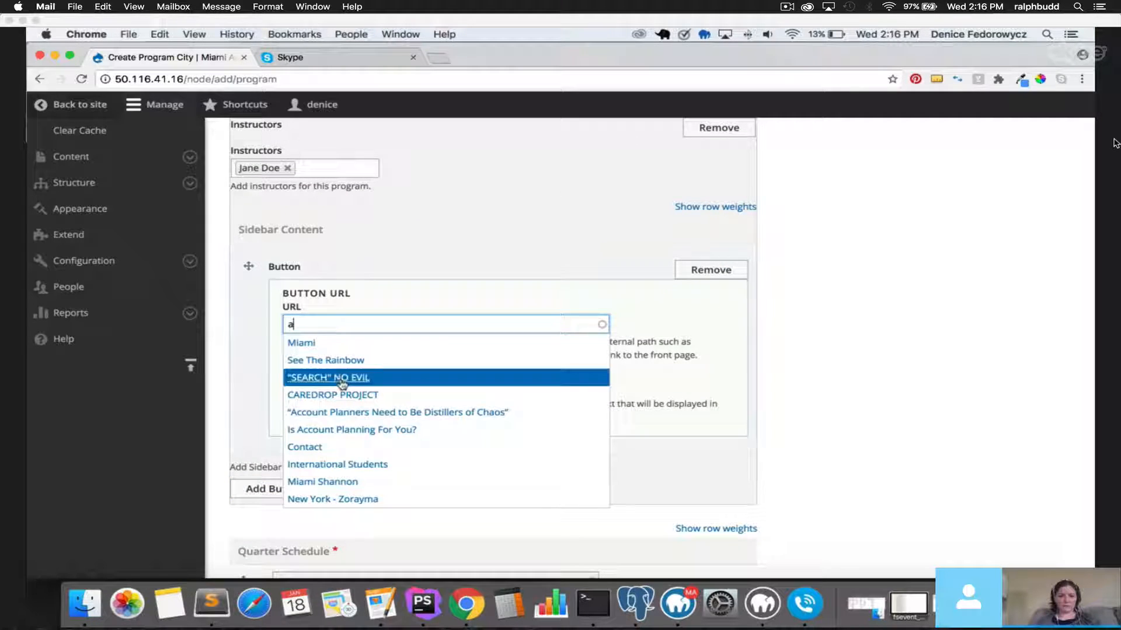
left_click(349, 431)
left_click(342, 385)
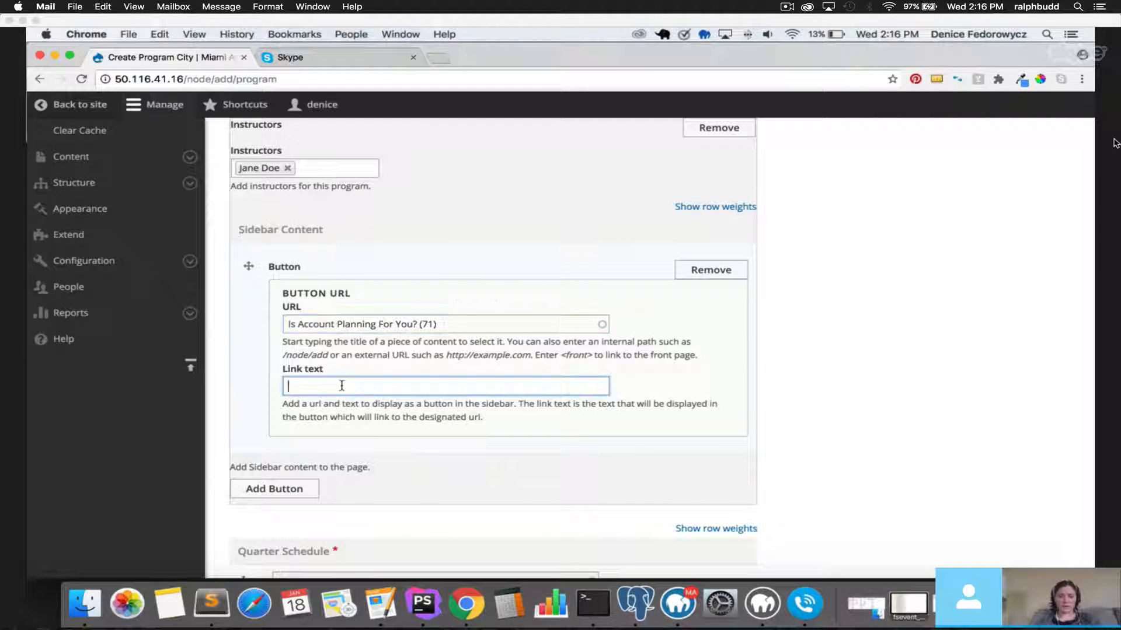
type("Apply Now")
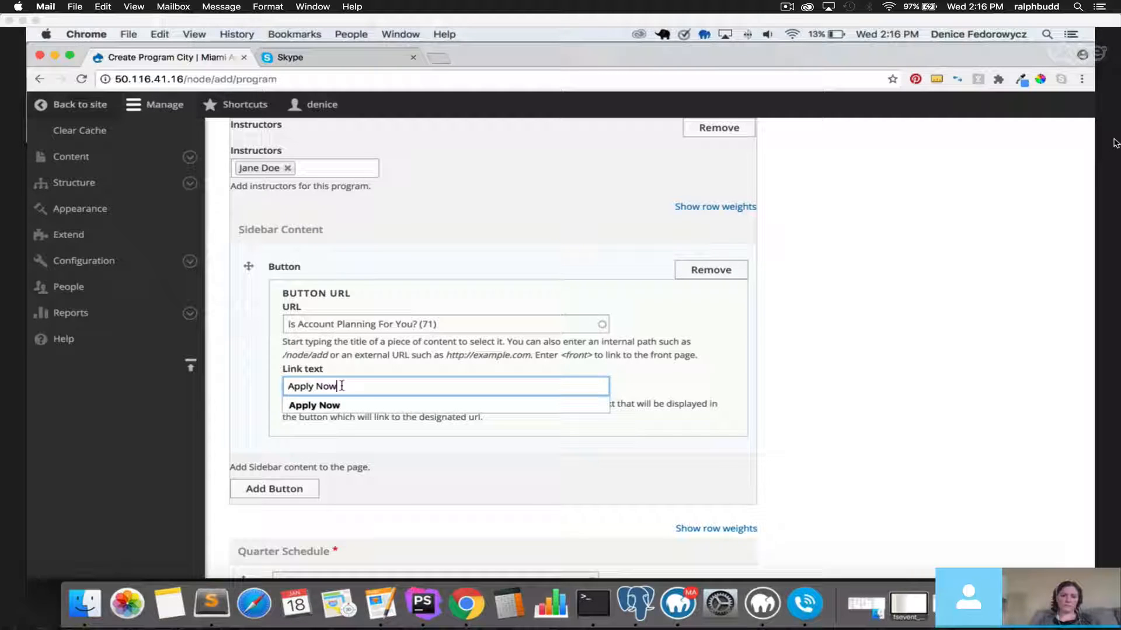
Scroll down to the Quarter Schedule field and place the caret in it.
left_click_drag(245, 229, 322, 229)
scroll(219, 449, "down", 1)
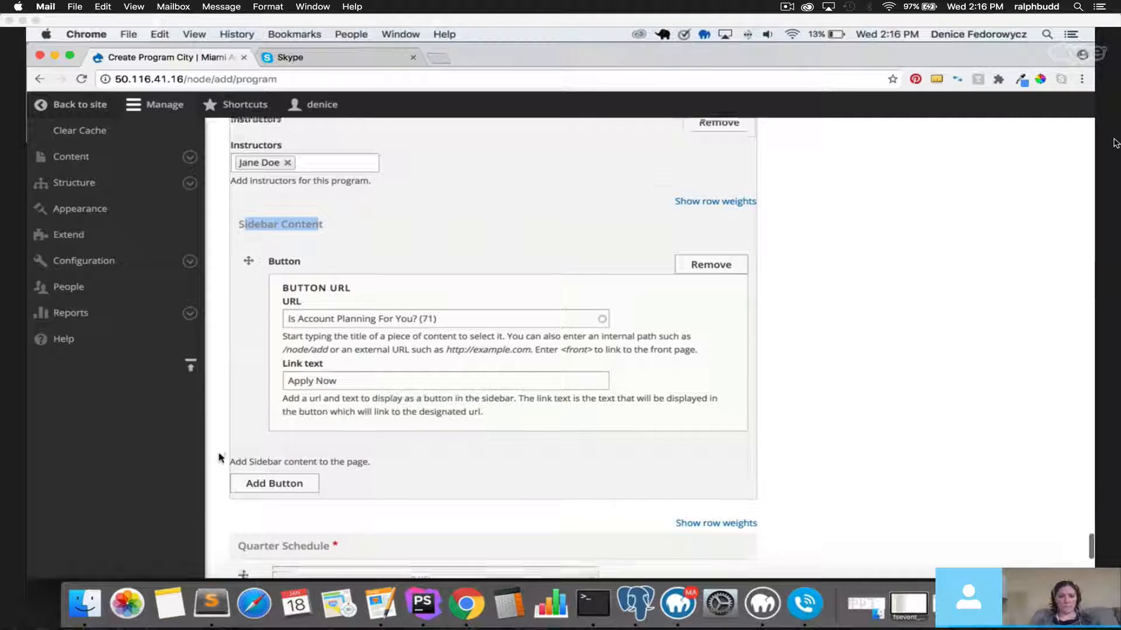
scroll(219, 457, "down", 3)
left_click(458, 415)
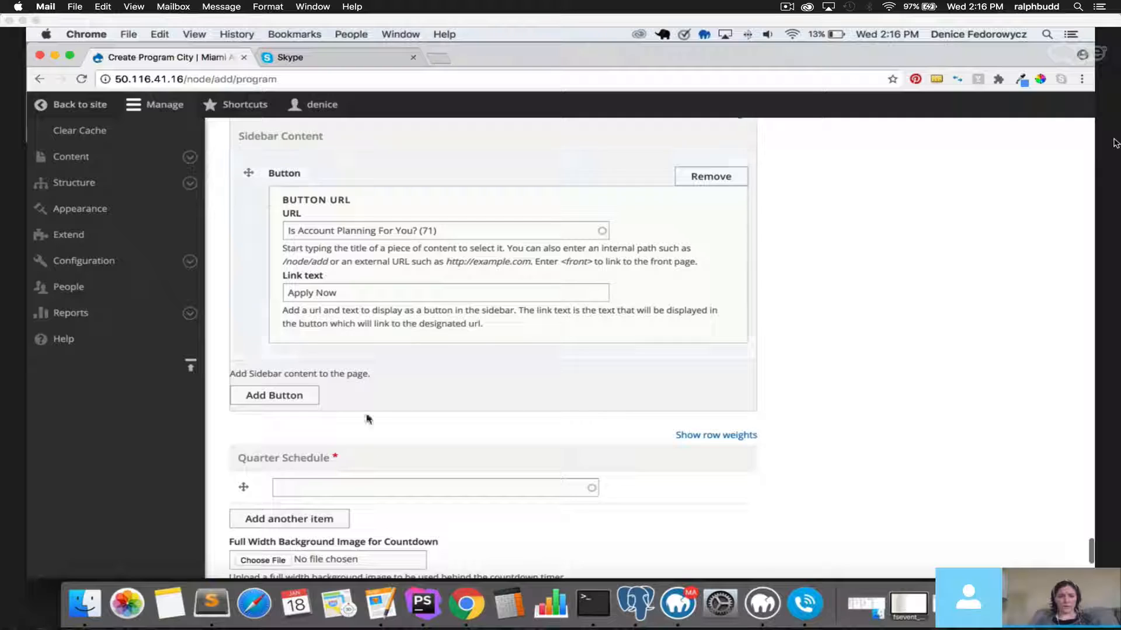
scroll(369, 419, "down", 4)
left_click(363, 377)
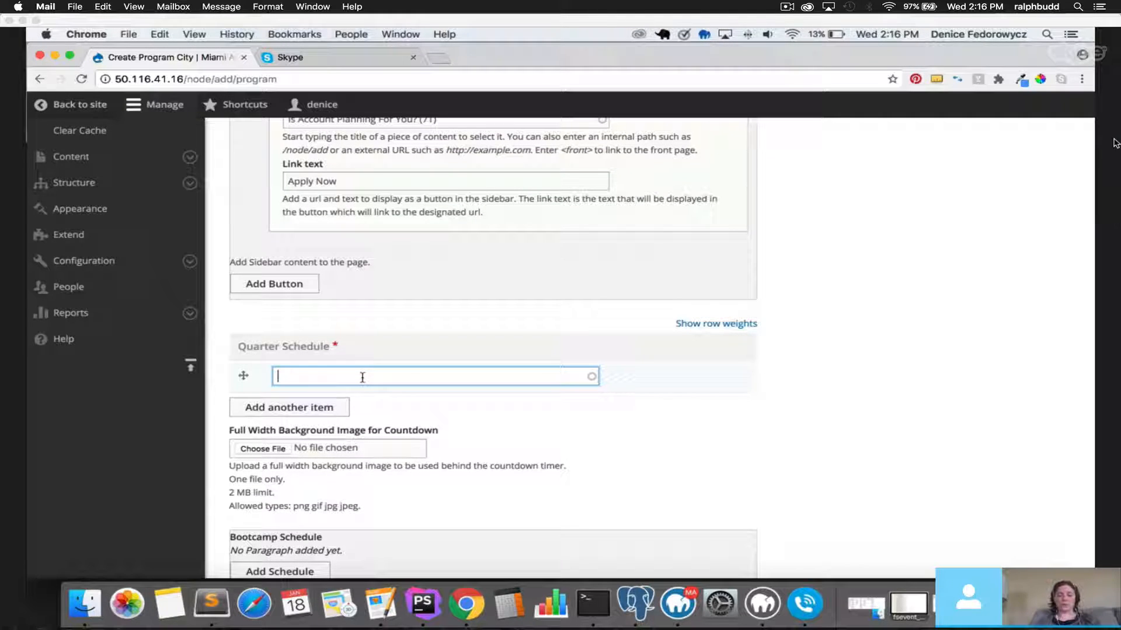
Open Content in a new tab and start a new Quarter Schedule via Add content.
left_click(324, 346)
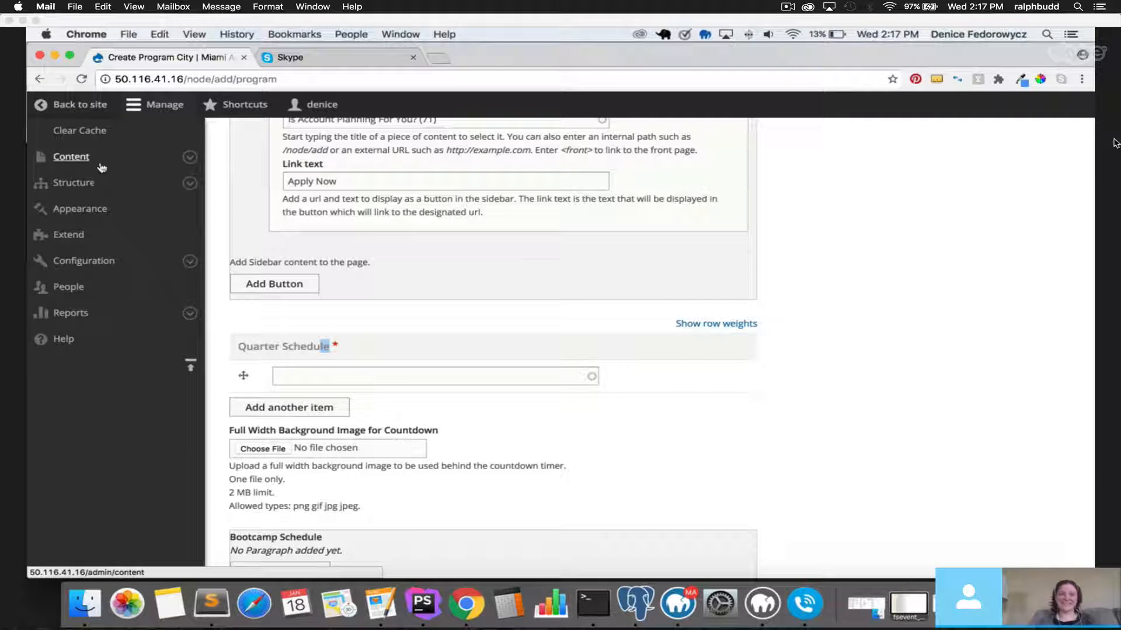
right_click(105, 163)
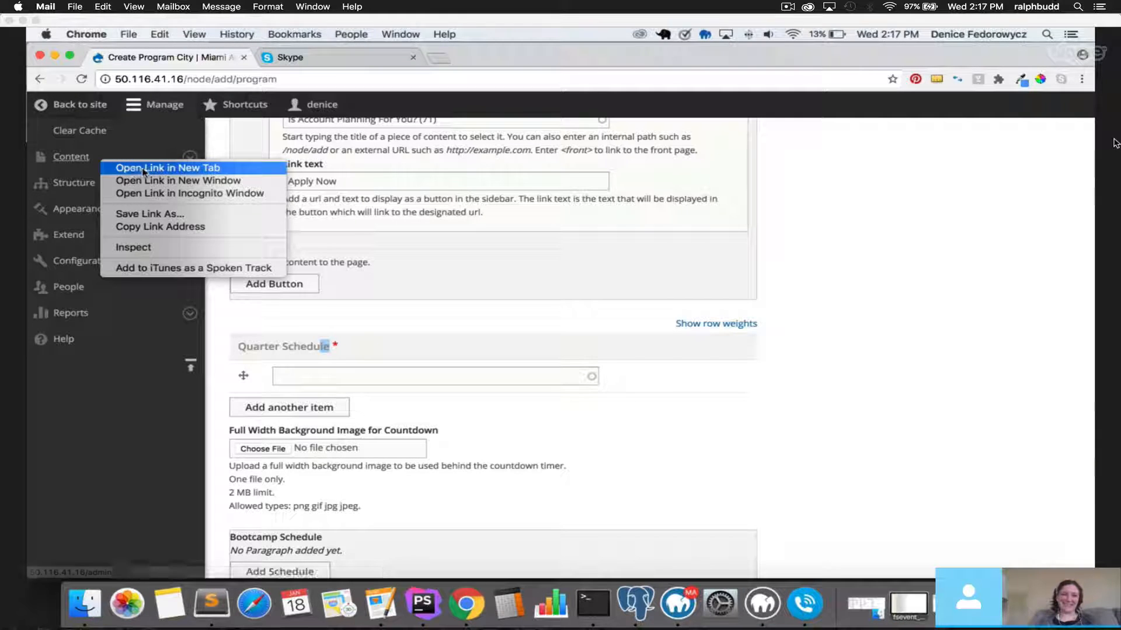
left_click(328, 58)
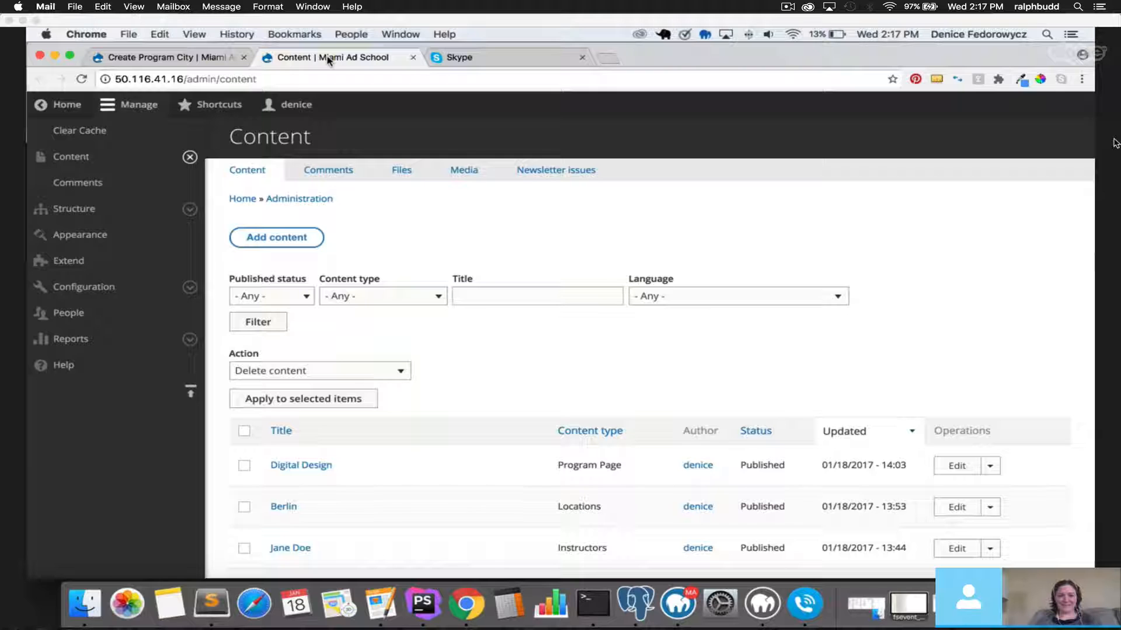
scroll(507, 350, "down", 3)
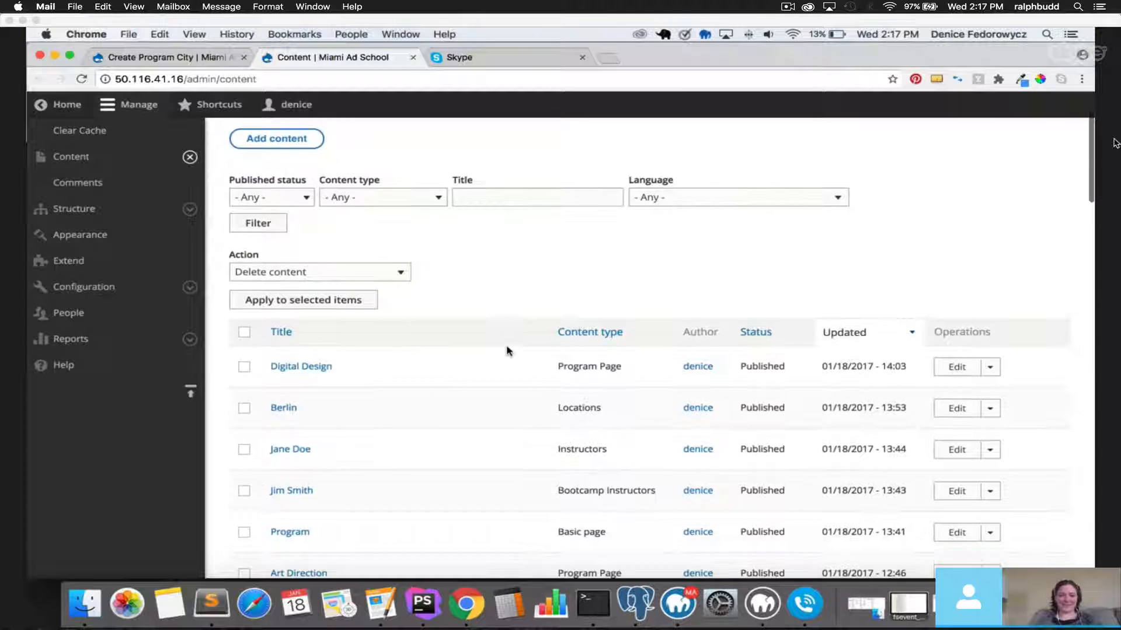
left_click(288, 142)
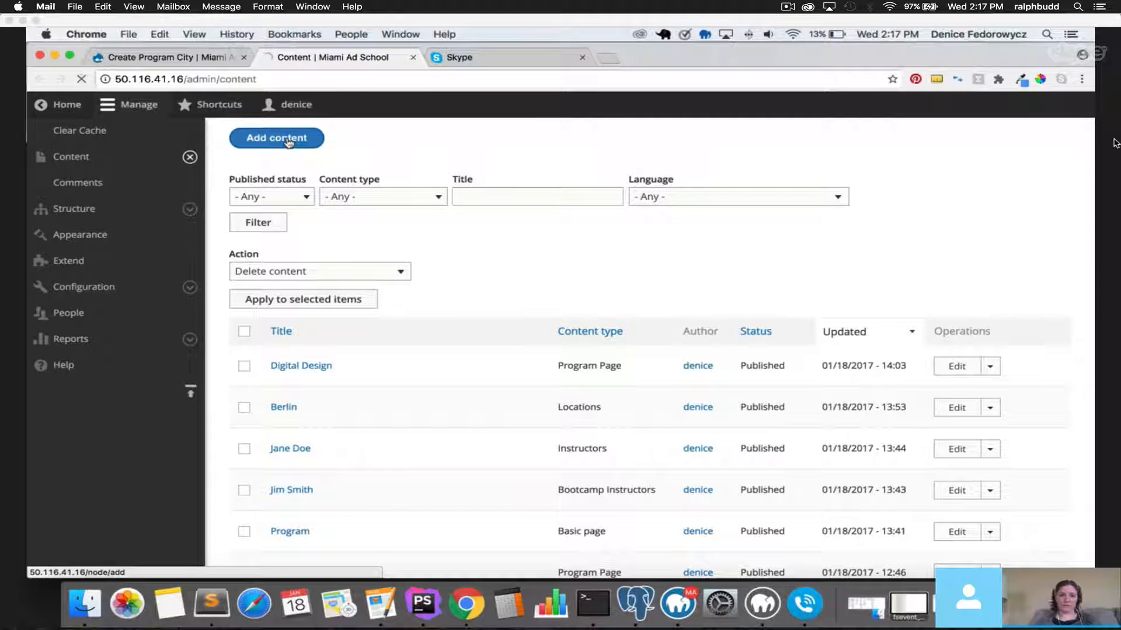
scroll(370, 384, "down", 3)
scroll(370, 383, "down", 1)
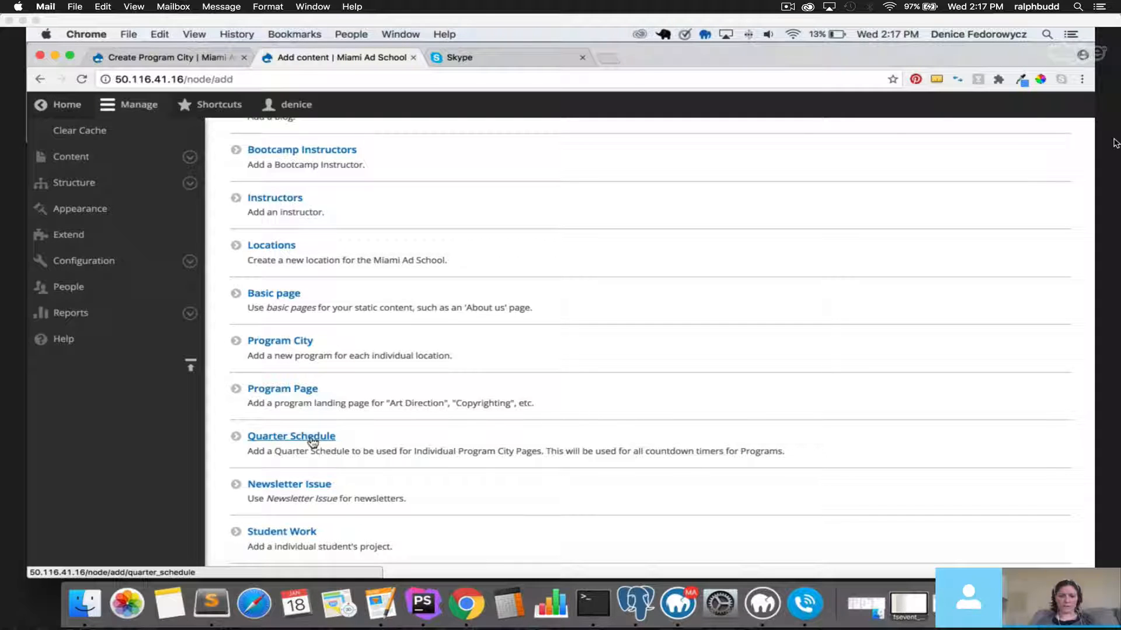
left_click(312, 441)
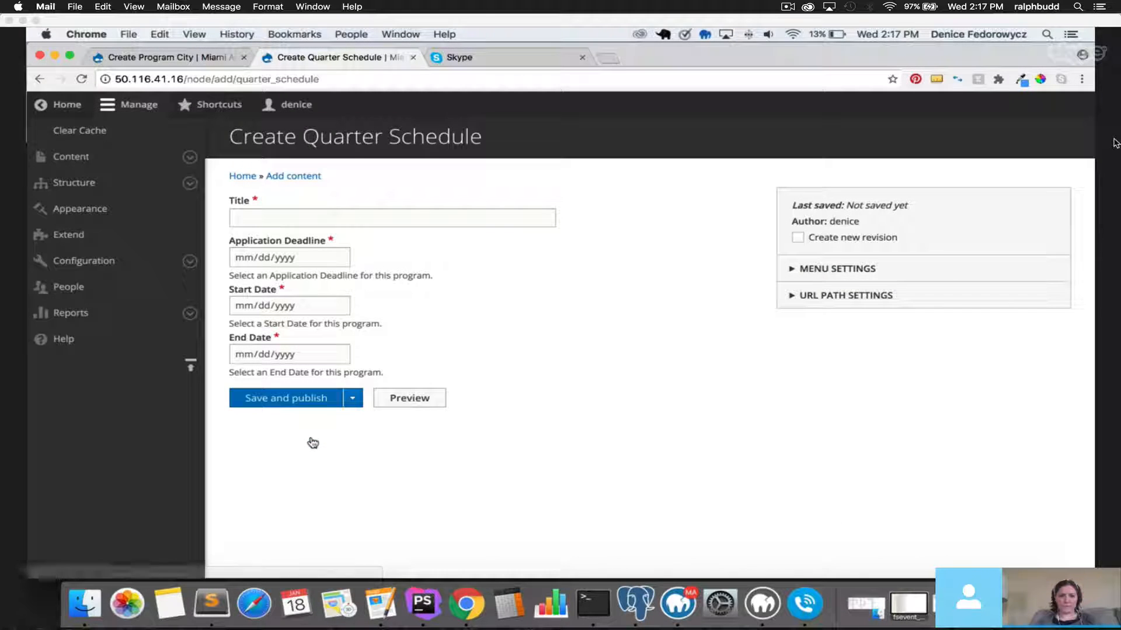
Title the schedule '2017 Winter Quarter' with application deadline 01/26/2017.
left_click(360, 220)
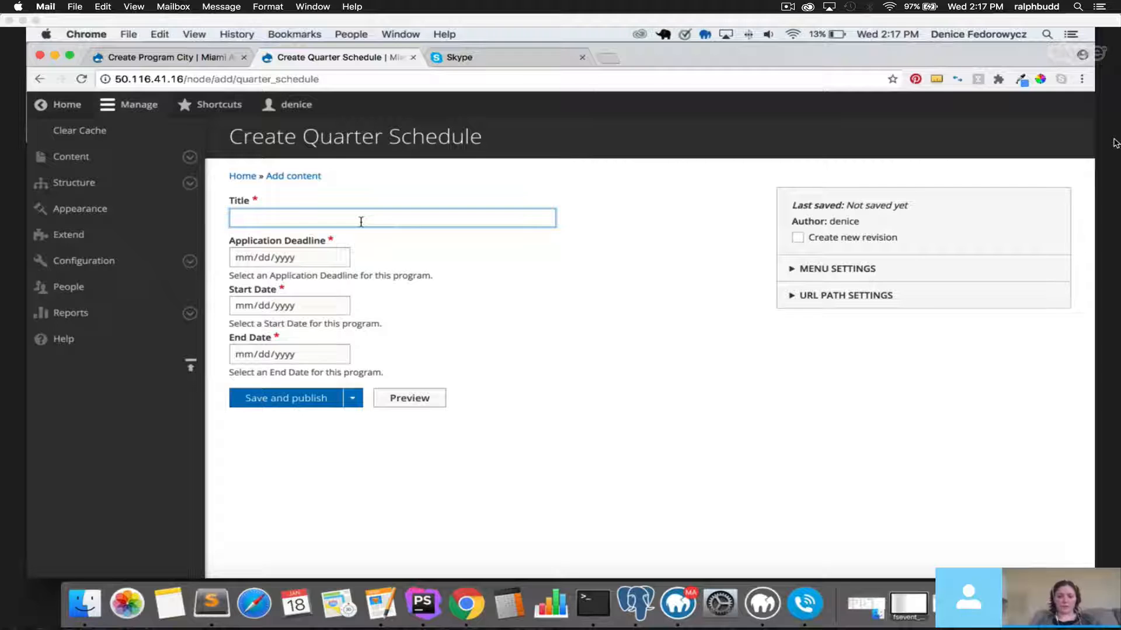
type("wint")
left_click(362, 237)
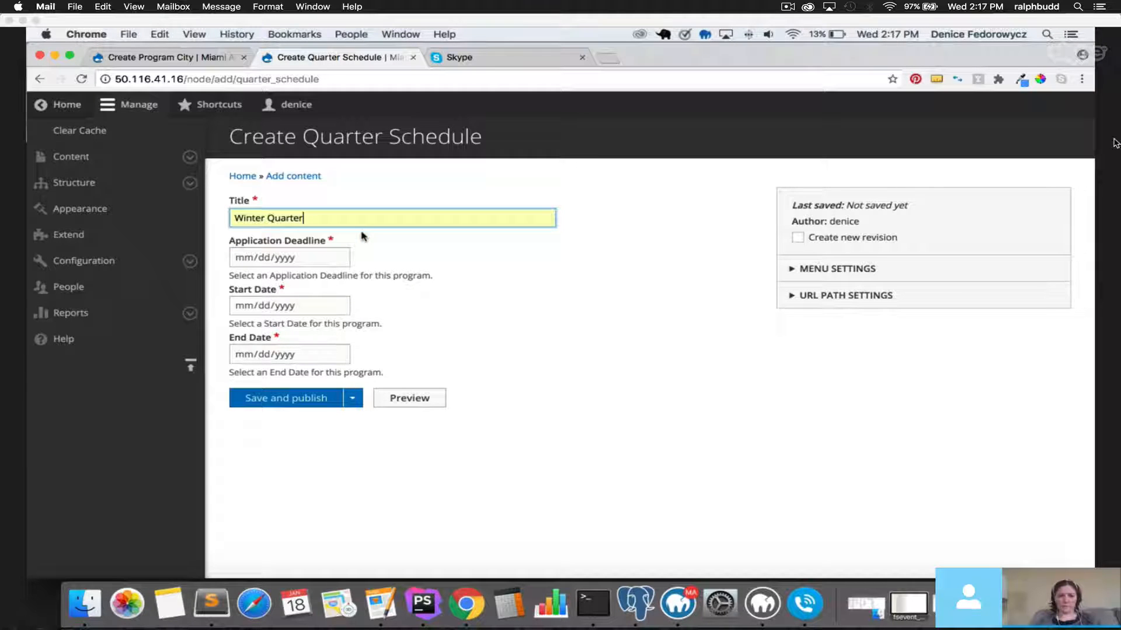
left_click(339, 258)
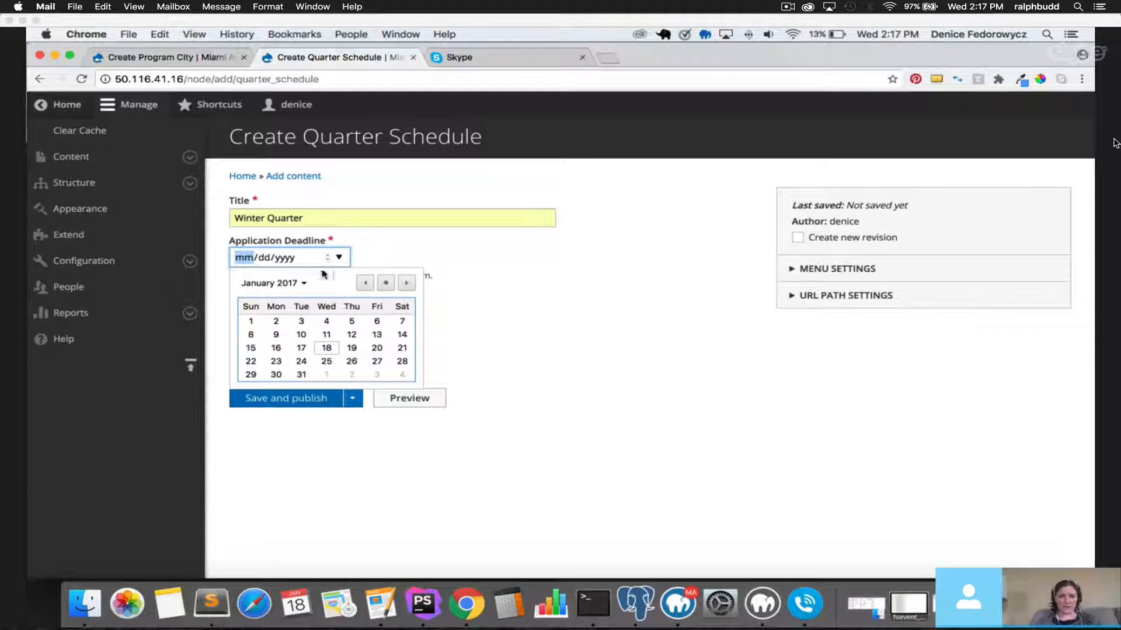
left_click(352, 362)
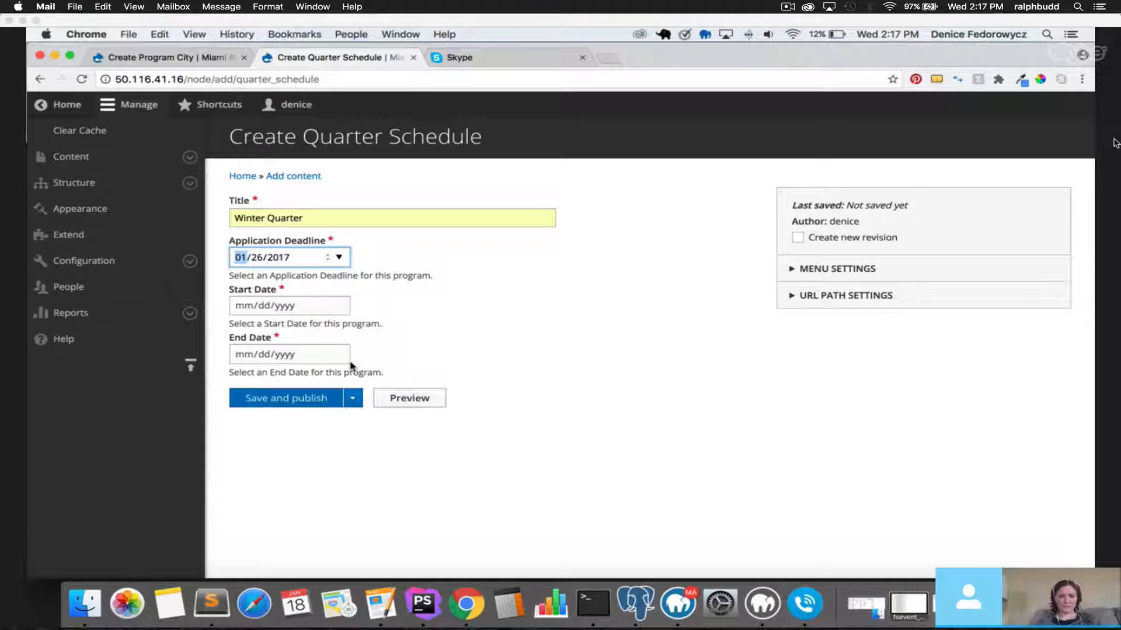
left_click(238, 217)
type("2017")
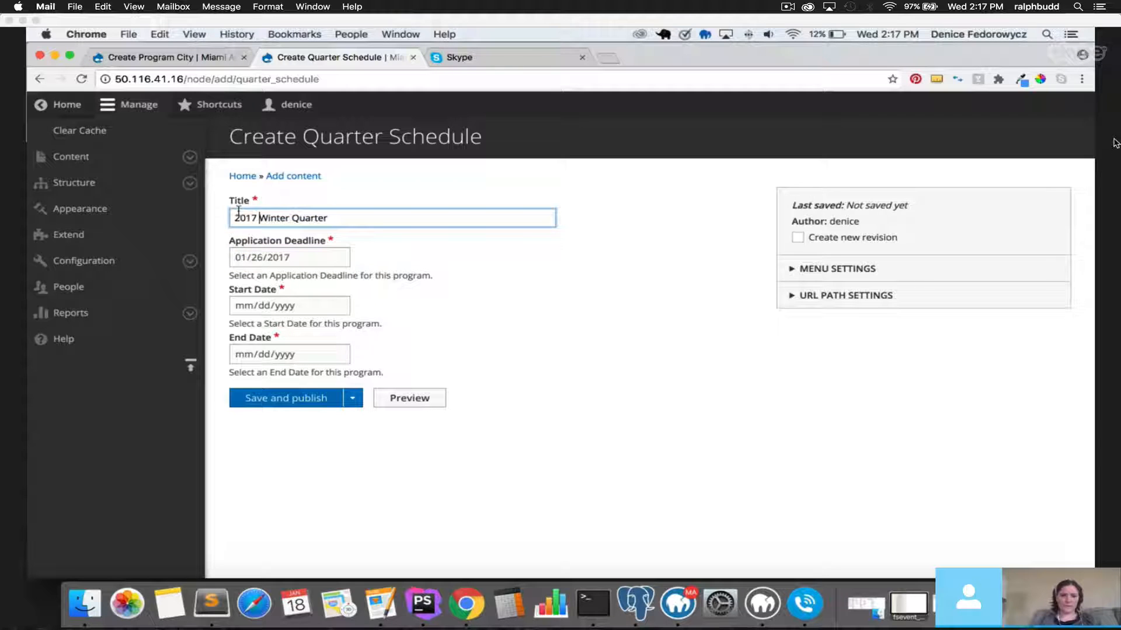
left_click(377, 181)
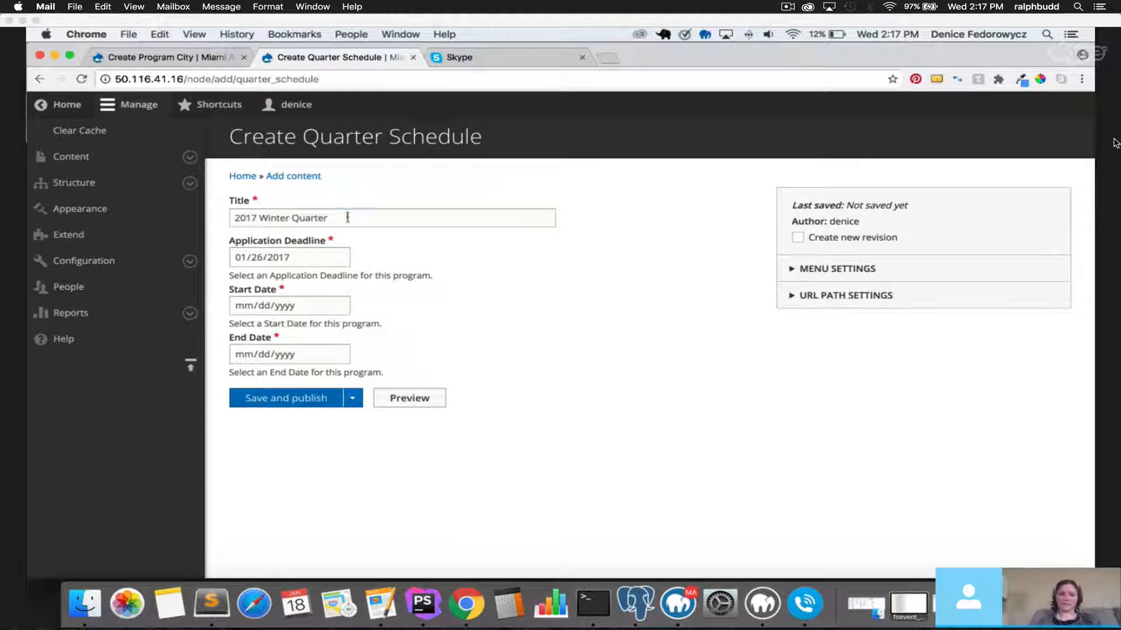
left_click_drag(347, 217, 215, 216)
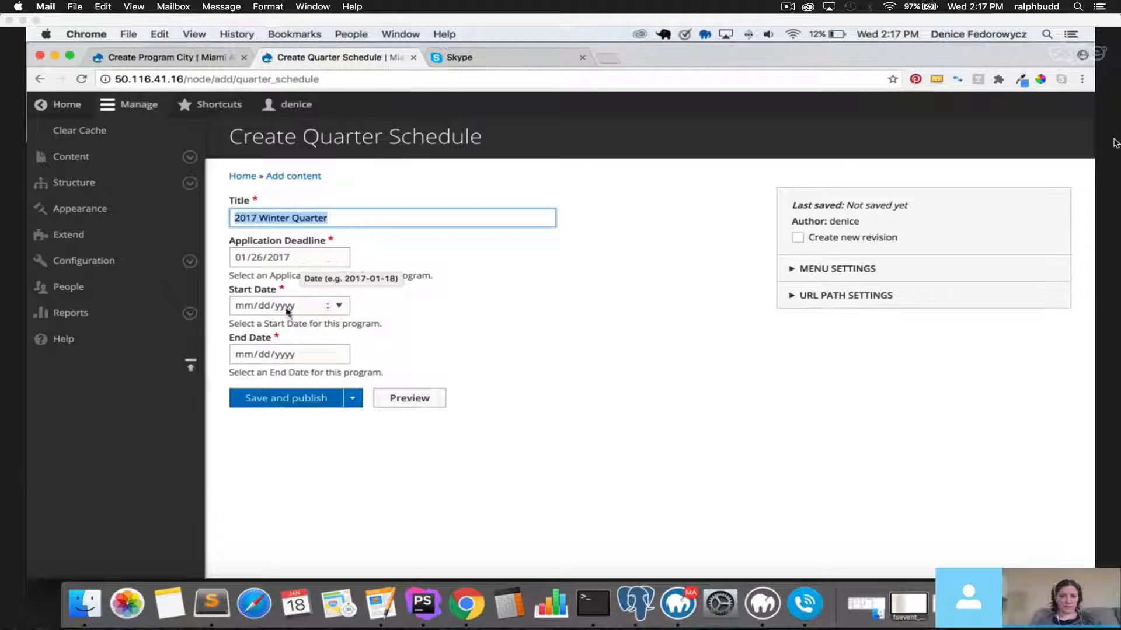
Set start date 01/30/2017 and end date 02/24/2017, then save and publish.
left_click(338, 305)
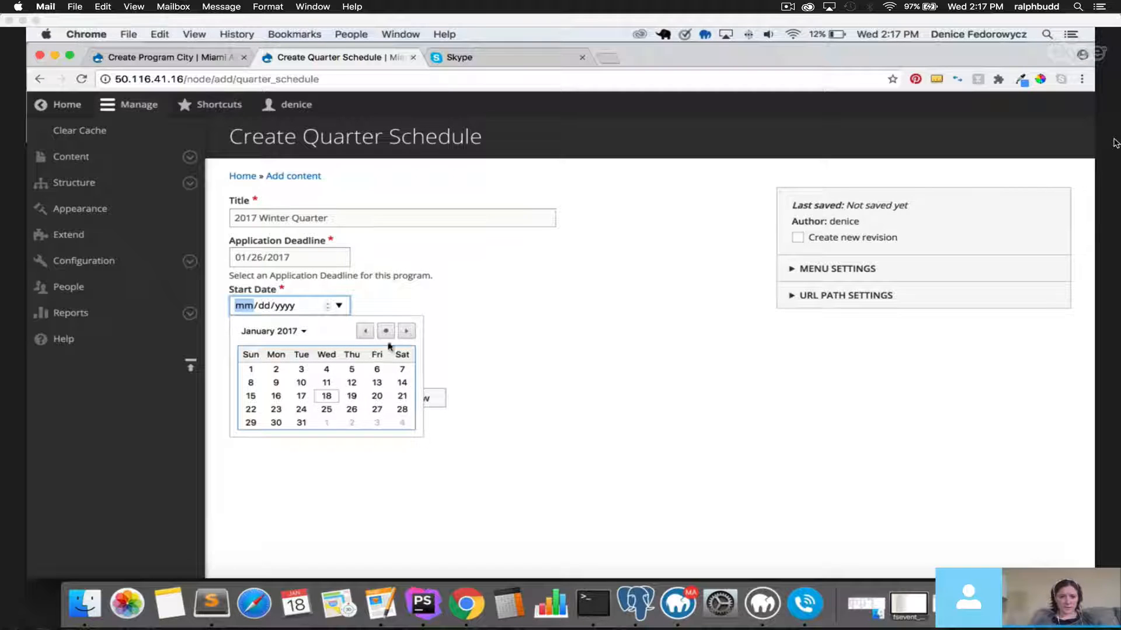
left_click(281, 423)
left_click(338, 354)
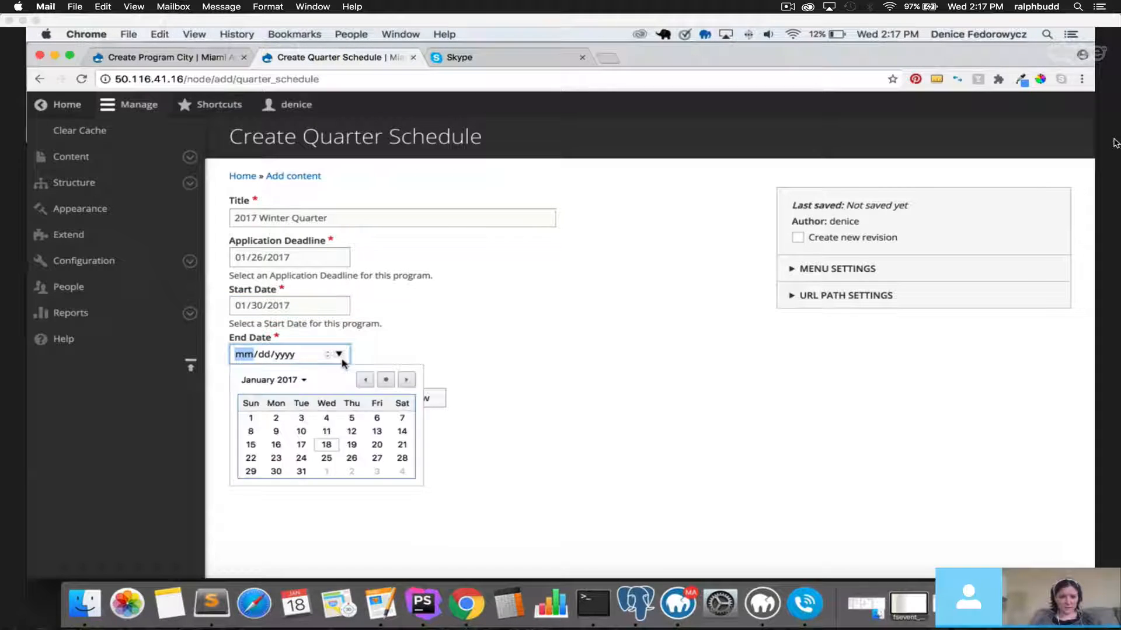
left_click(406, 380)
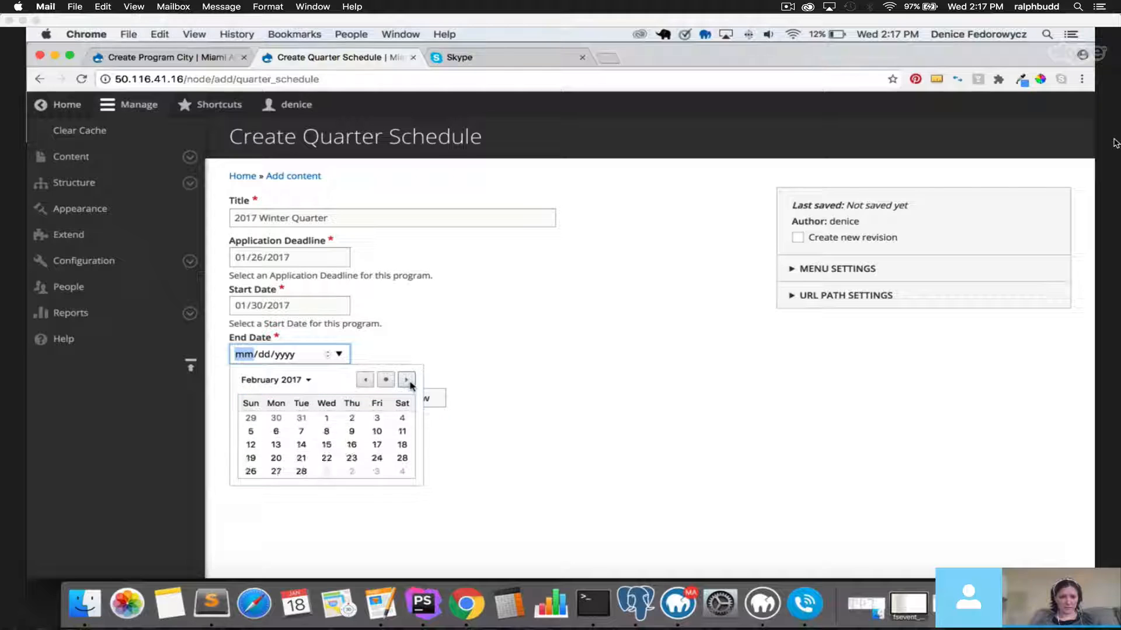
left_click(376, 458)
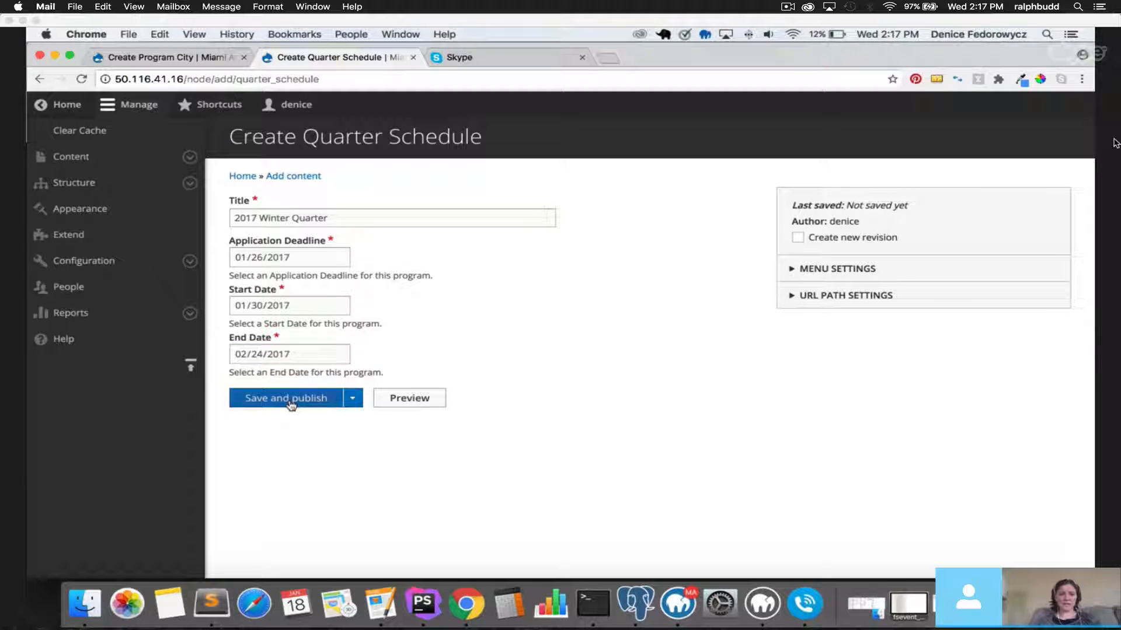
left_click(291, 401)
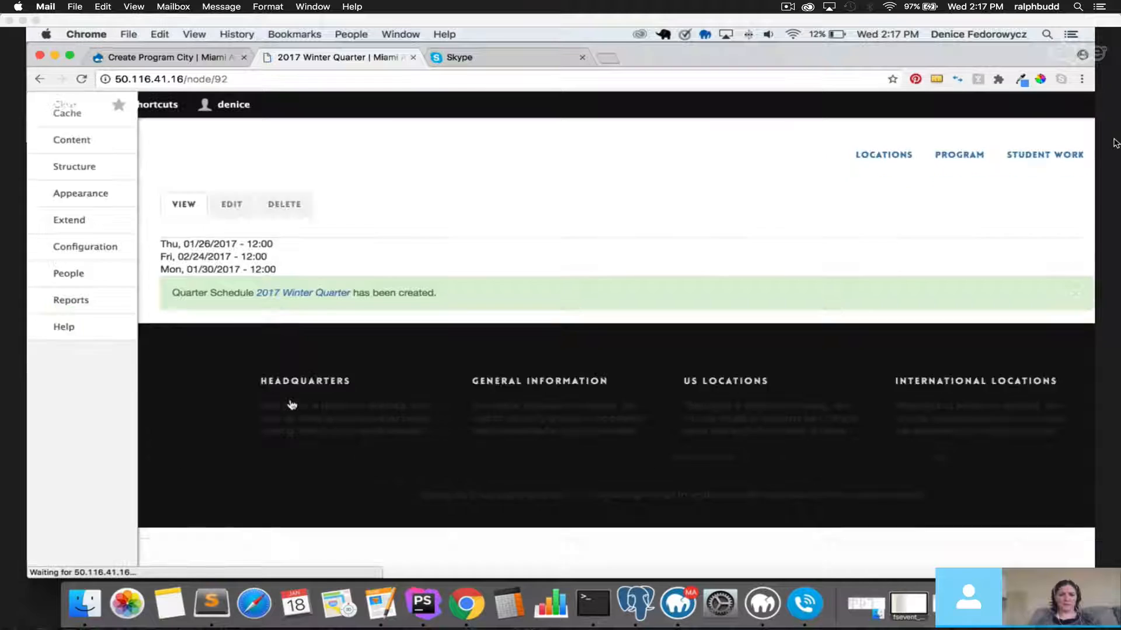
In the program tab, set Quarter Schedule to '2017 Winter Quarter (92)' and add a second entry.
left_click(167, 63)
left_click(405, 376)
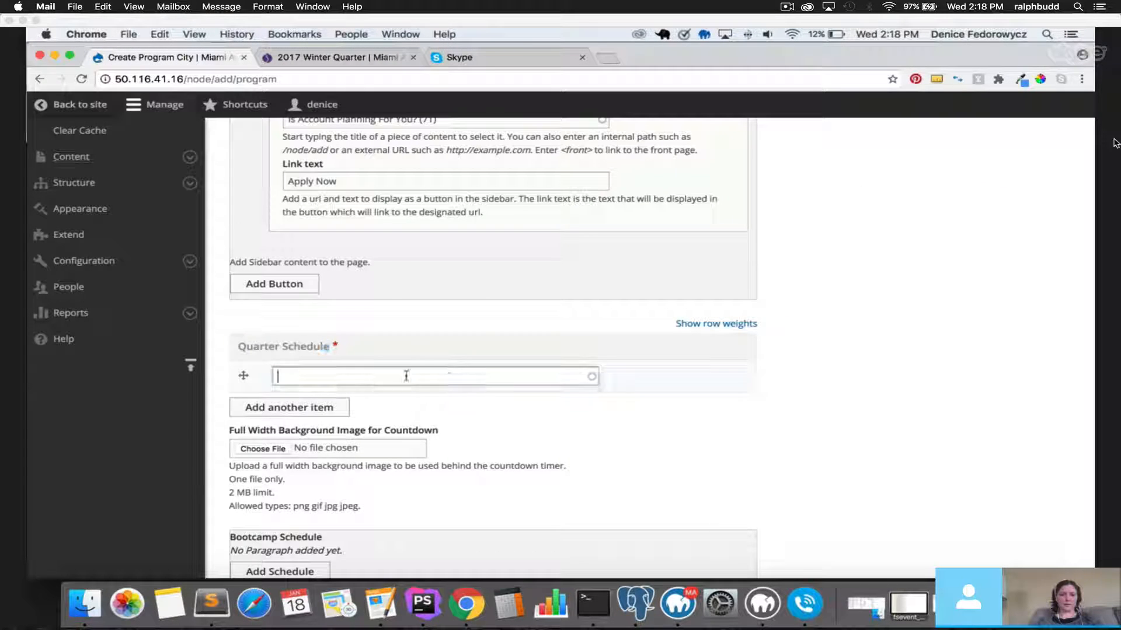
left_click_drag(246, 345, 330, 346)
left_click(348, 376)
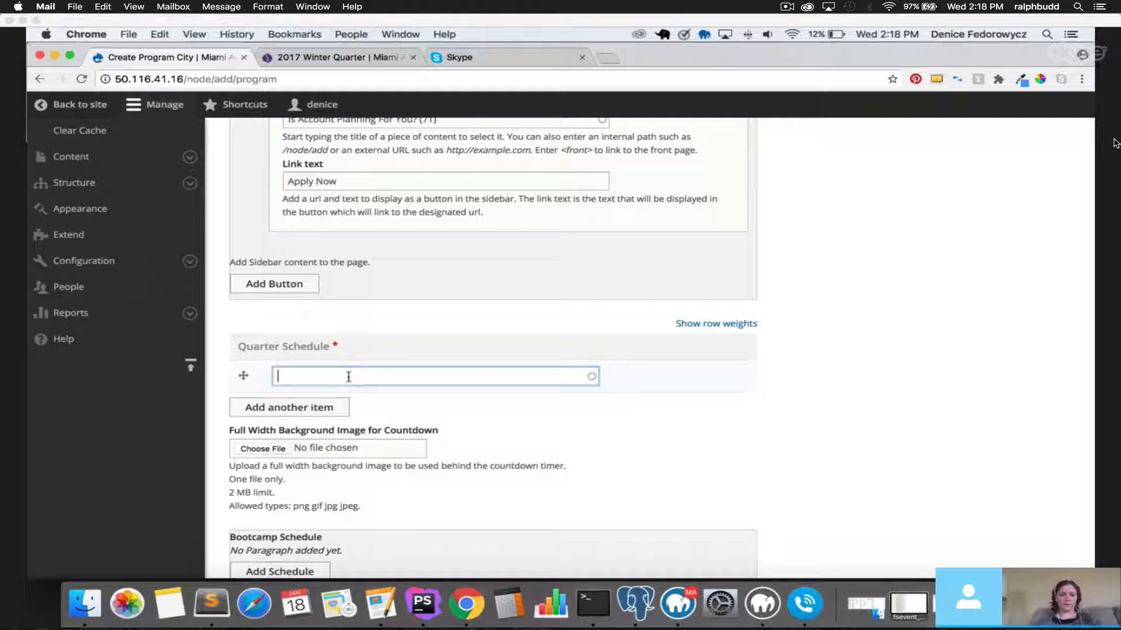
type("win")
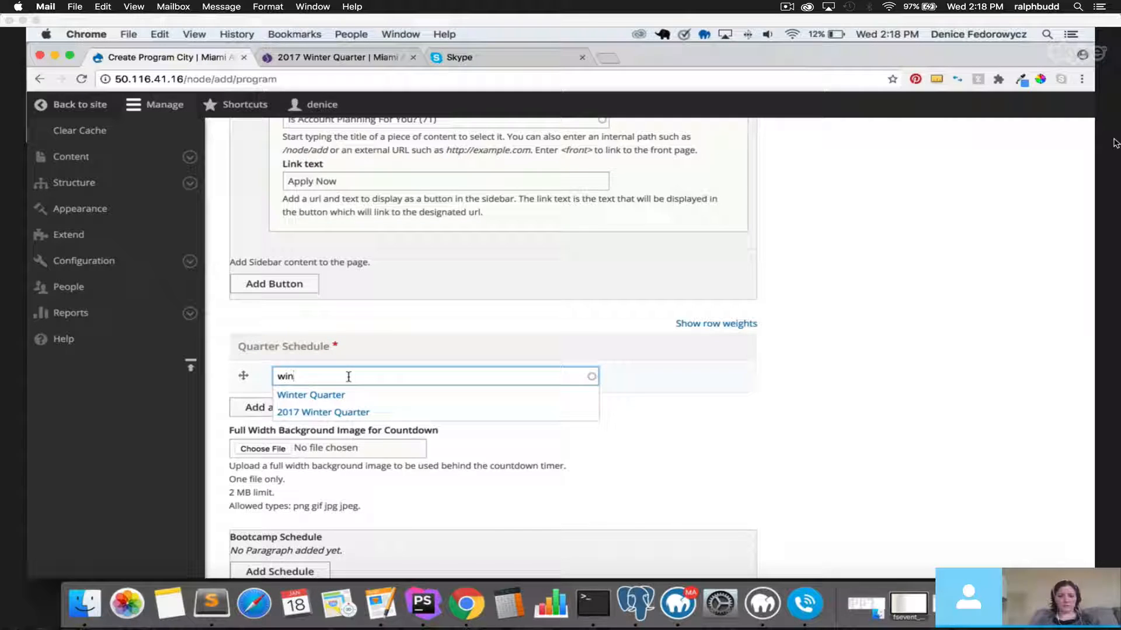
left_click(334, 414)
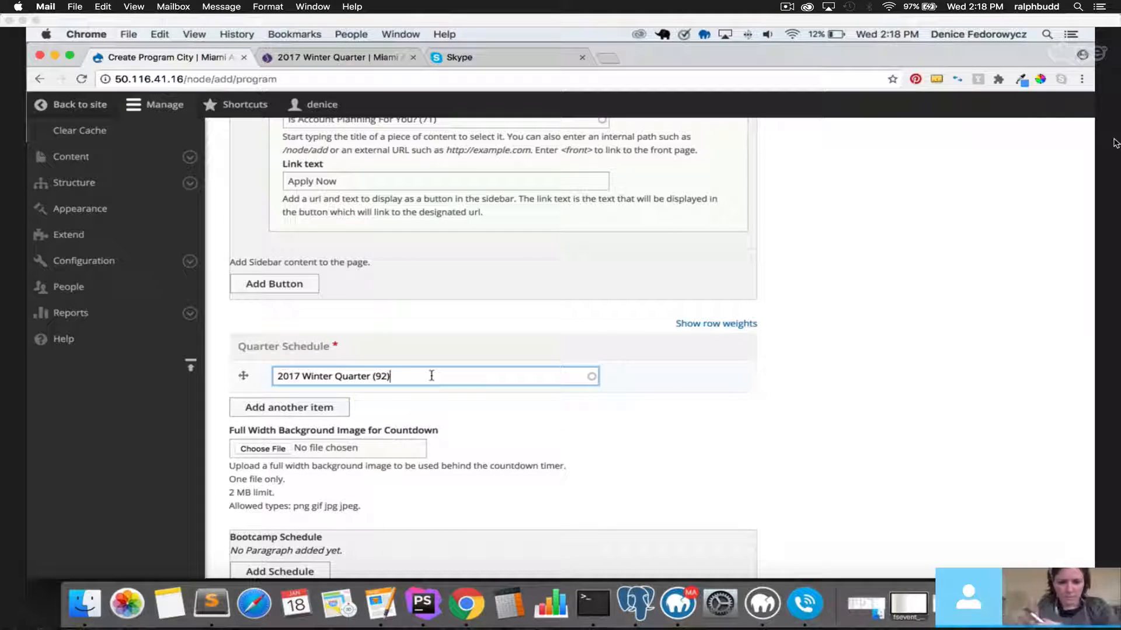
left_click(332, 407)
scroll(331, 402, "down", 2)
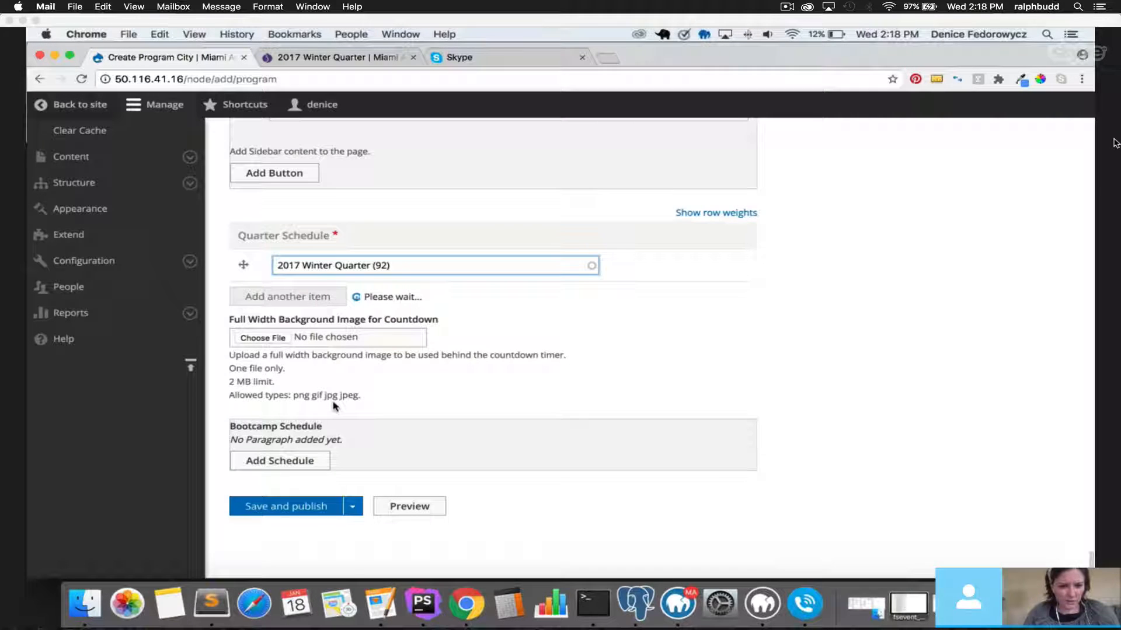
scroll(331, 403, "up", 4)
scroll(335, 408, "down", 3)
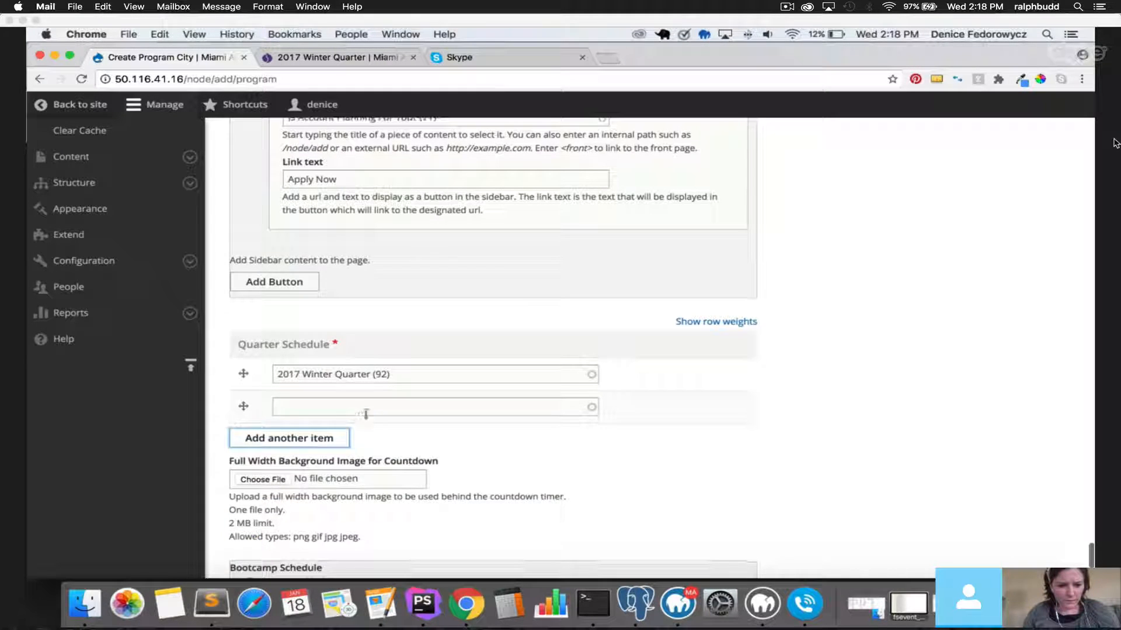
left_click(360, 408)
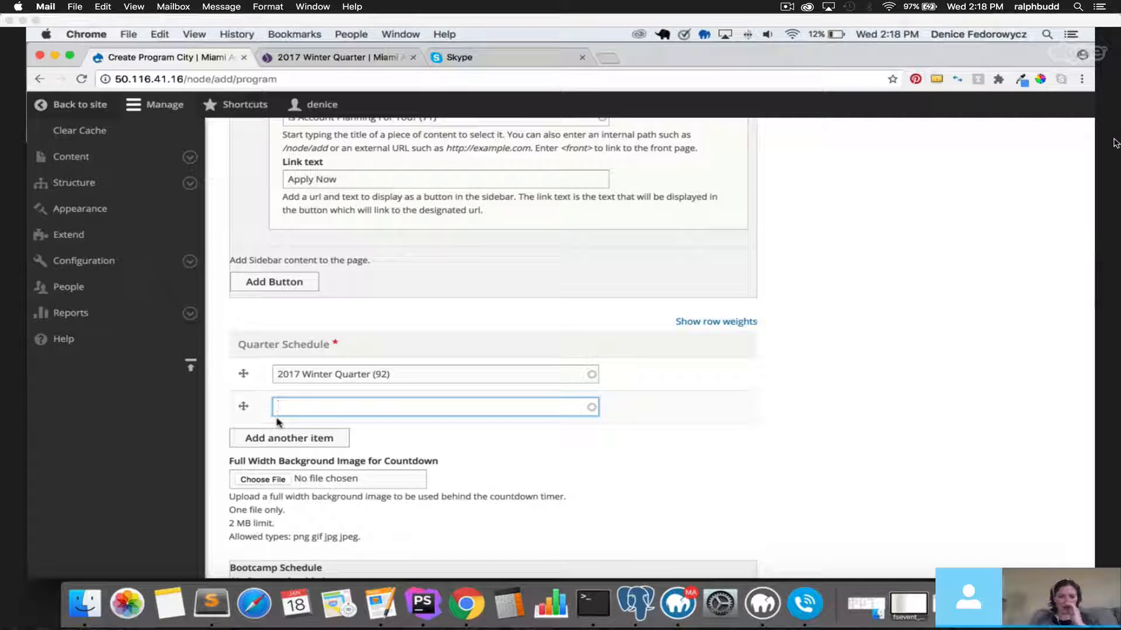
scroll(211, 386, "down", 3)
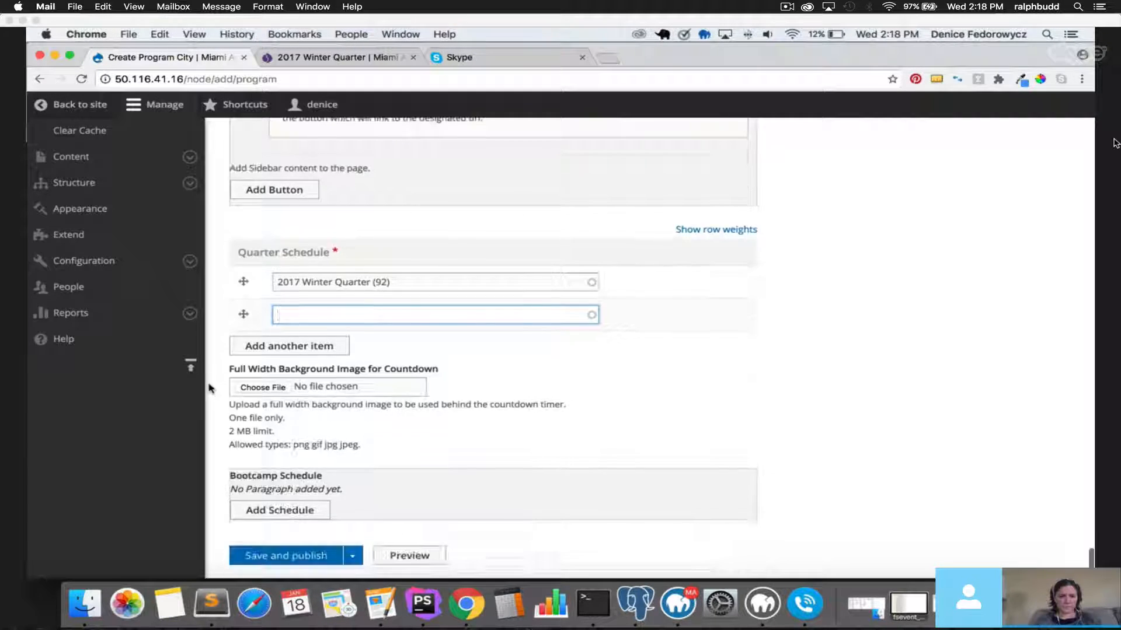
left_click(208, 388)
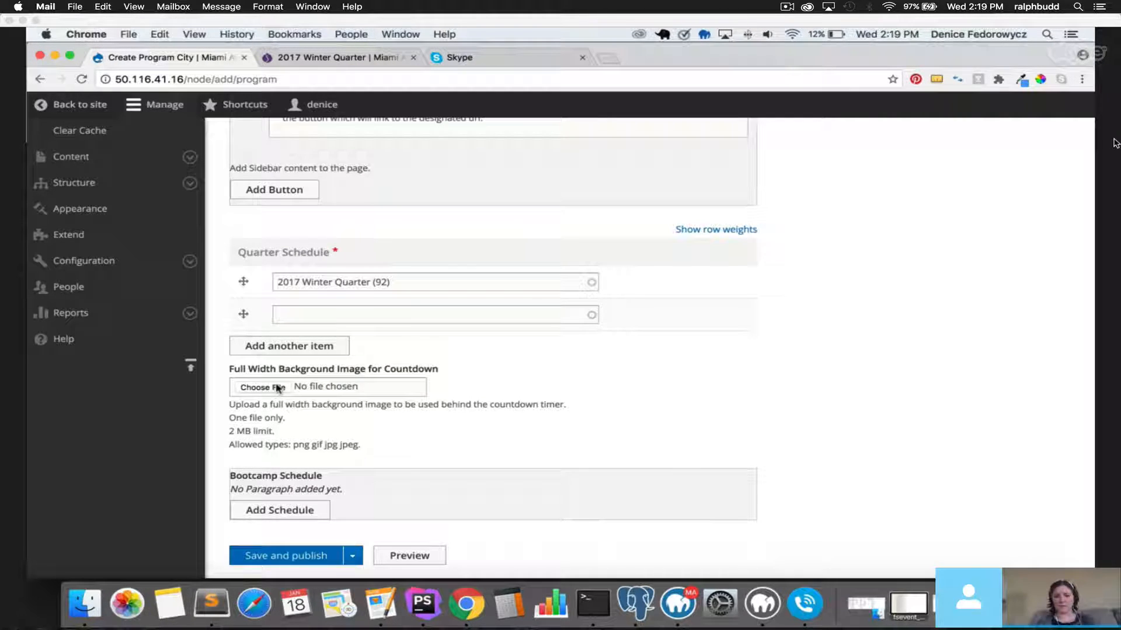
Upload bkg-program.png from the Desktop as the Full Width Background Image.
left_click(277, 387)
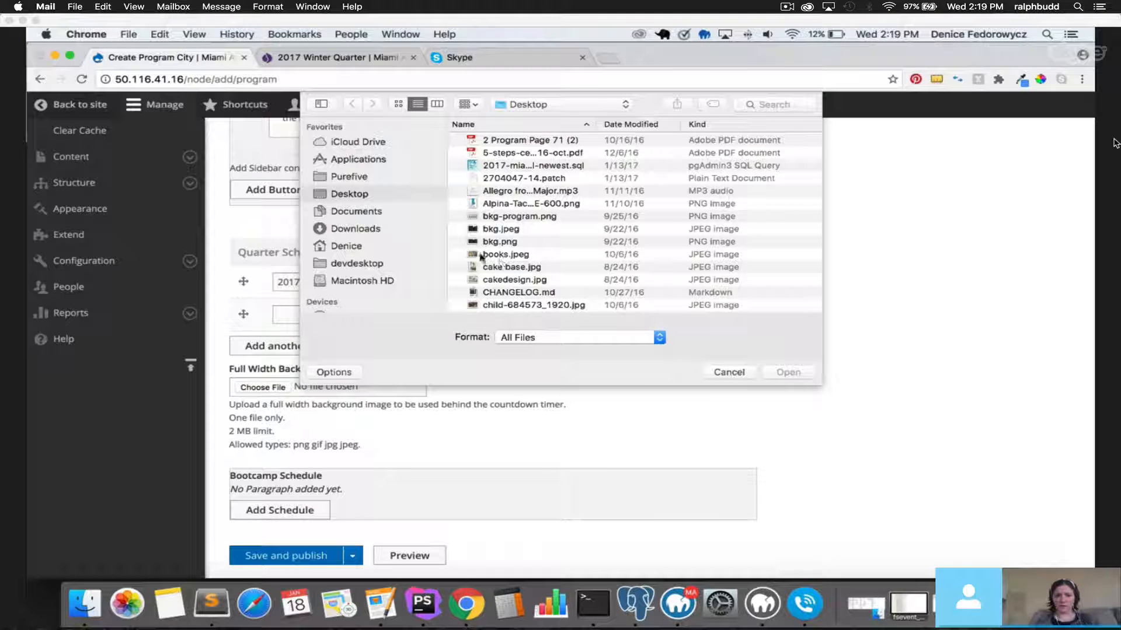
left_click(499, 217)
double_click(499, 216)
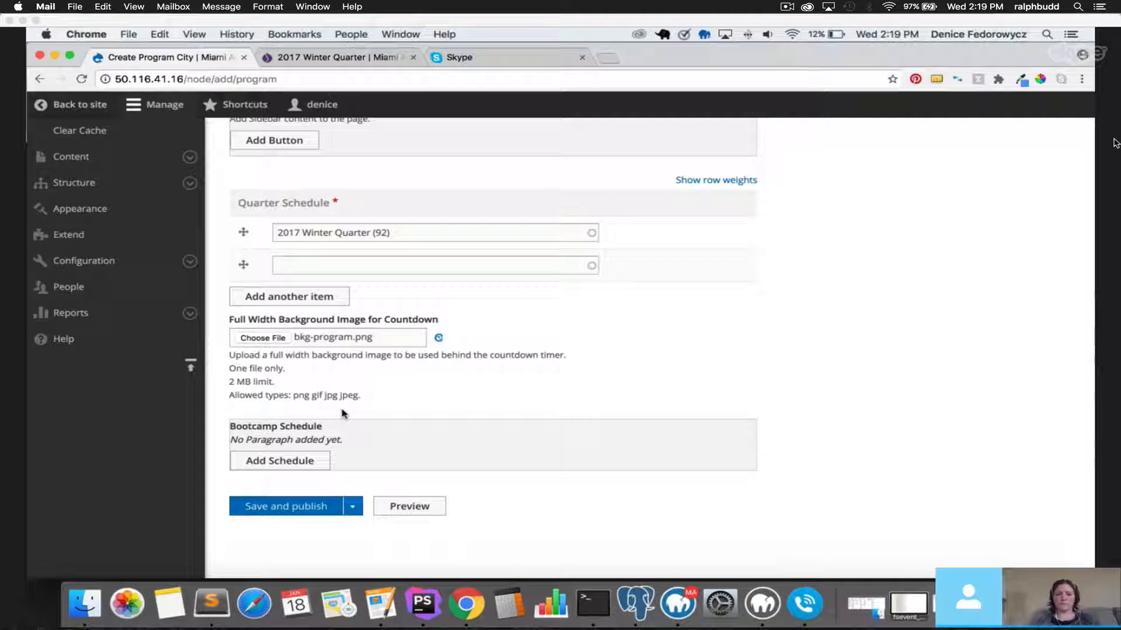
scroll(344, 413, "up", 5)
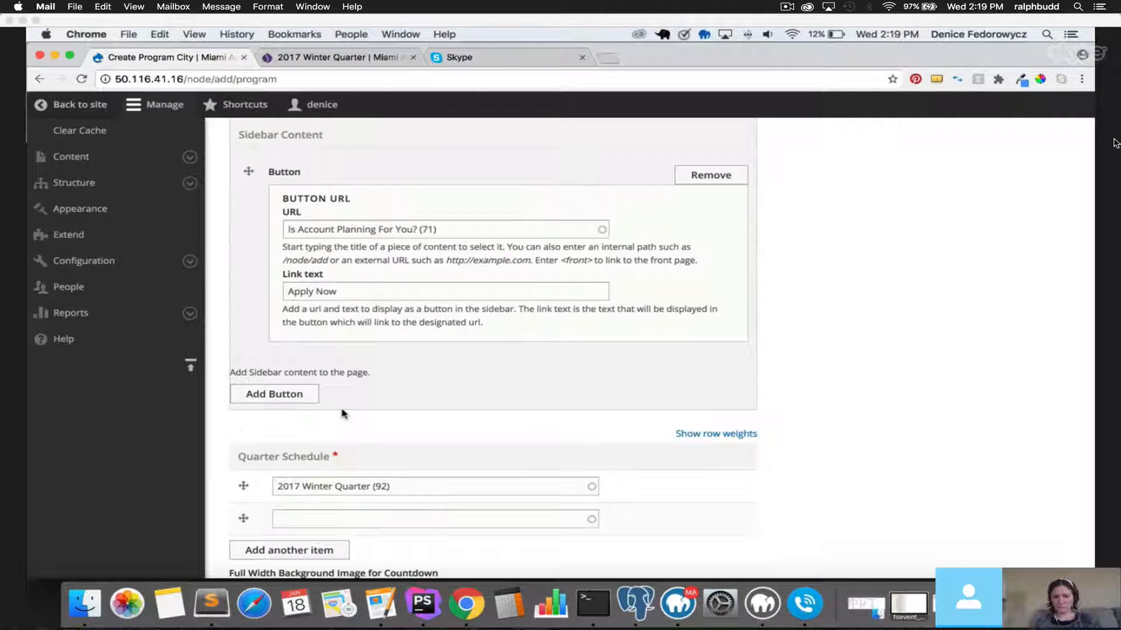
scroll(343, 413, "down", 3)
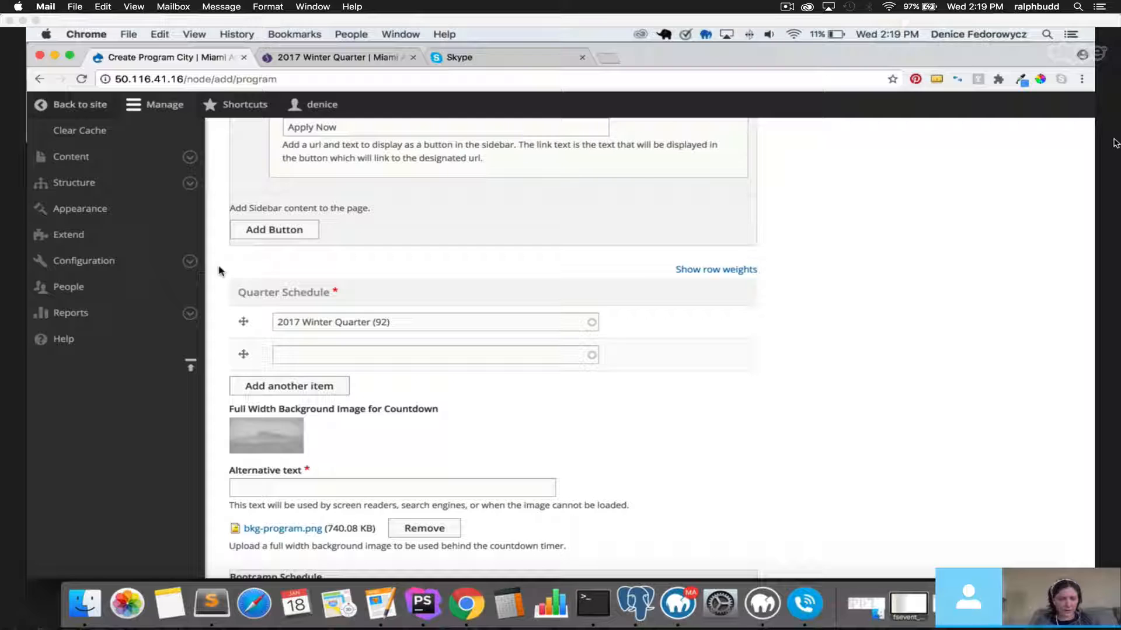
Re-enter 2017 Winter Quarter in the first Quarter Schedule entry.
triple_click(410, 323)
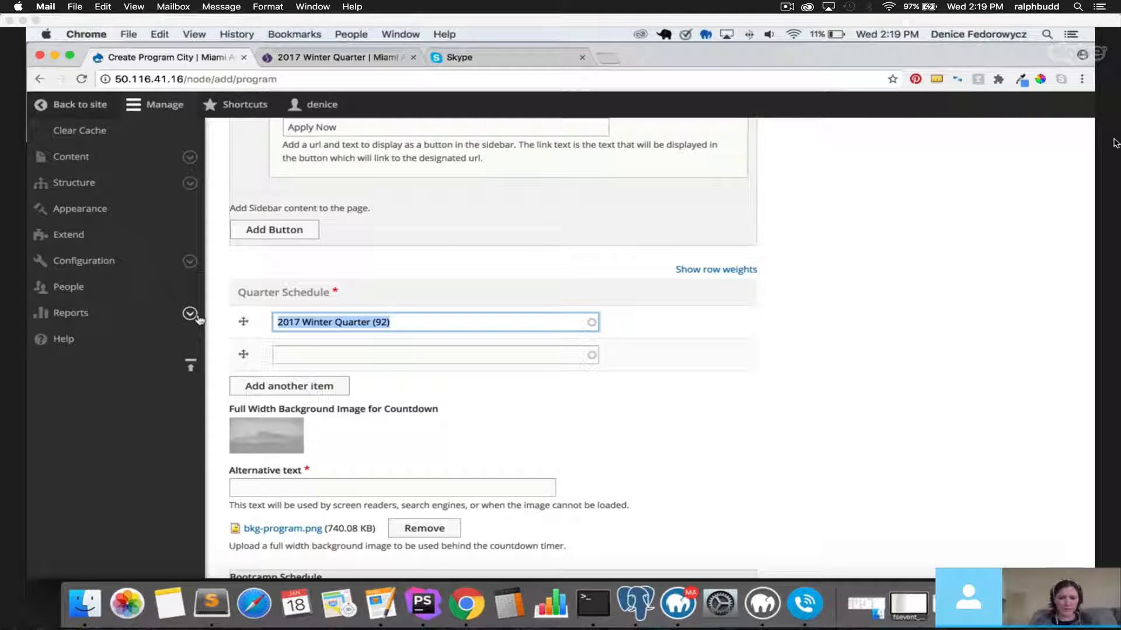
key("BackSpace")
left_click(312, 354)
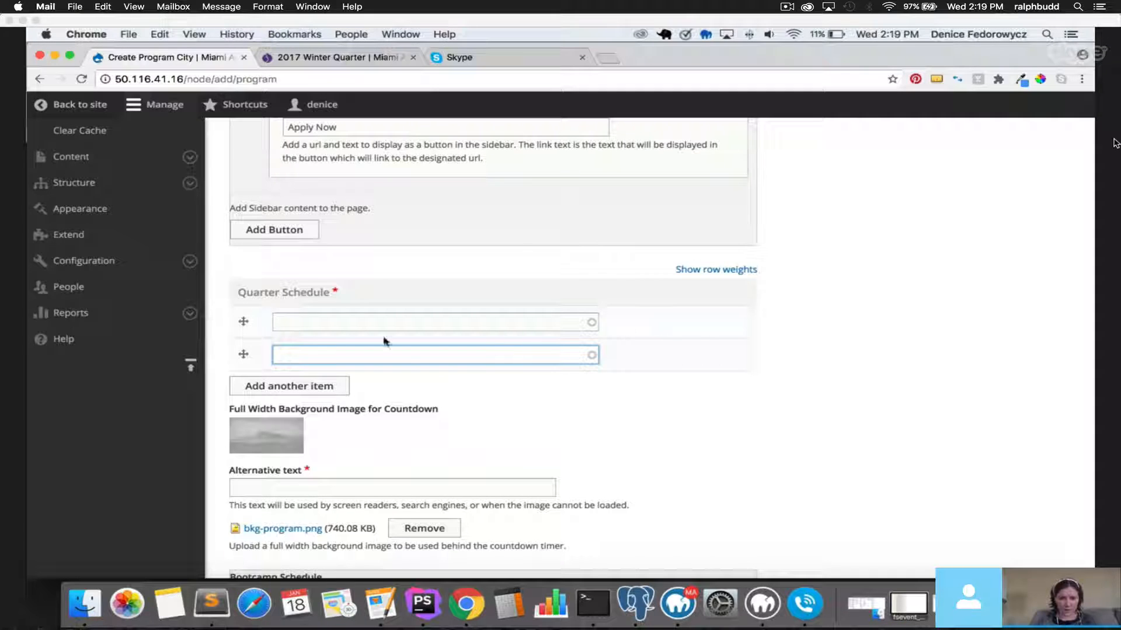
left_click(314, 318)
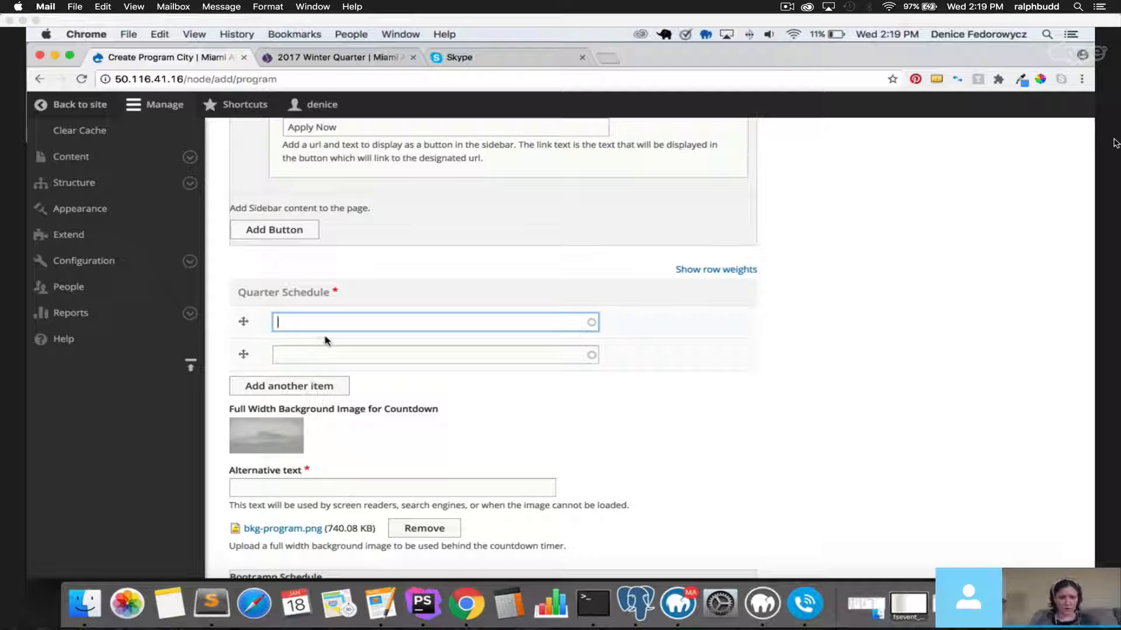
type("wint")
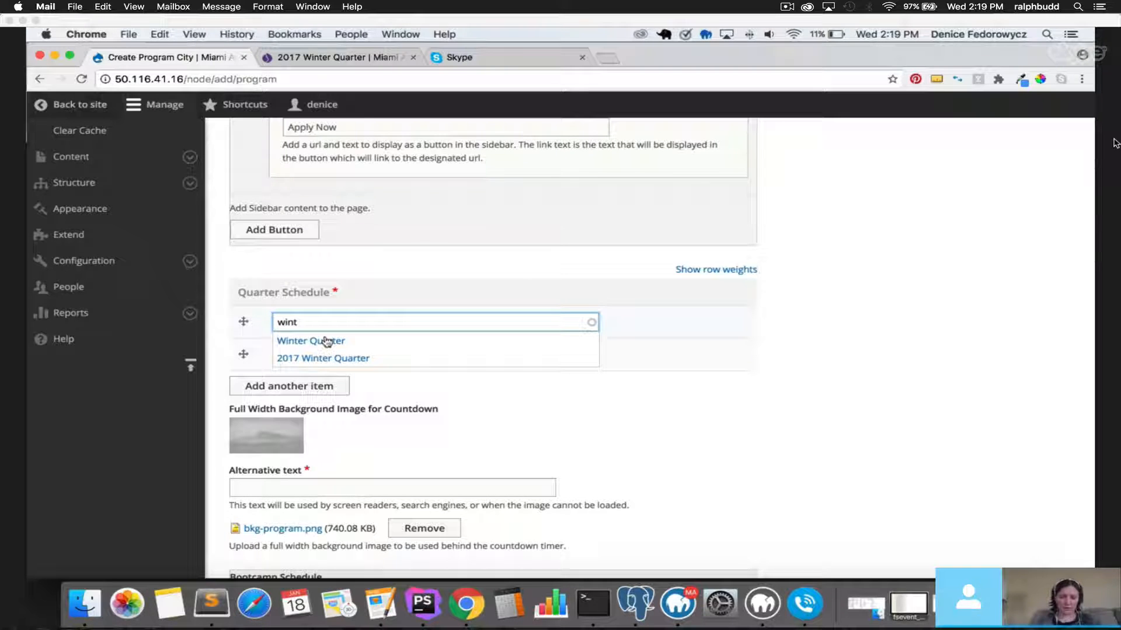
key("Down")
key("Down")
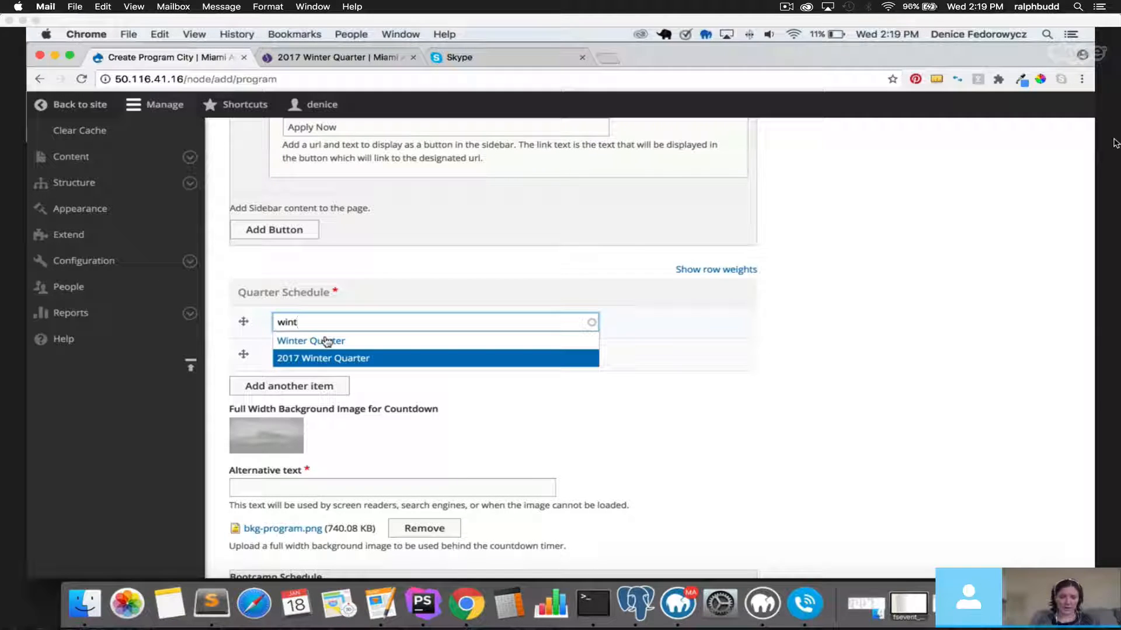
key("Return")
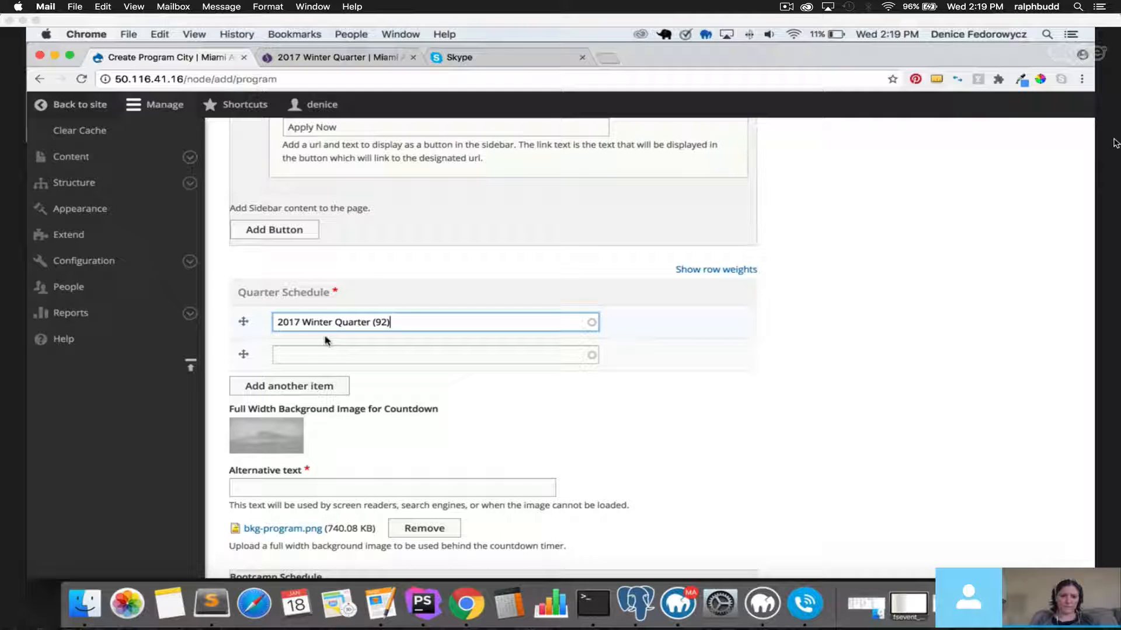
Fill the second schedule entry with Winter Quarter, then clear it so it stays empty.
left_click(331, 350)
type("wi")
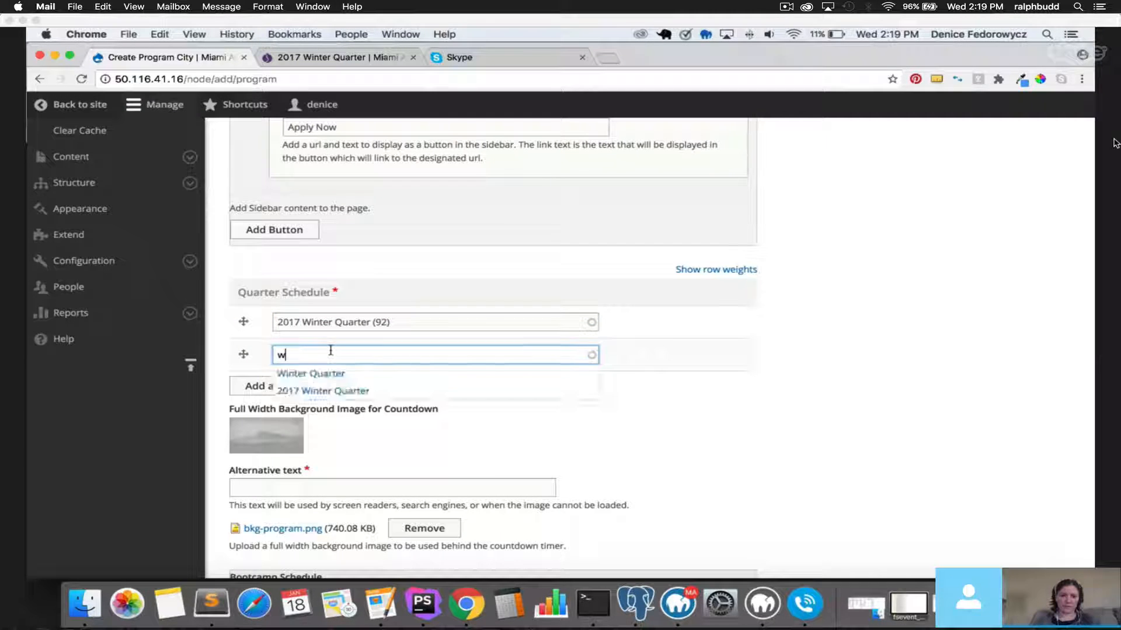
key("Down")
key("Return")
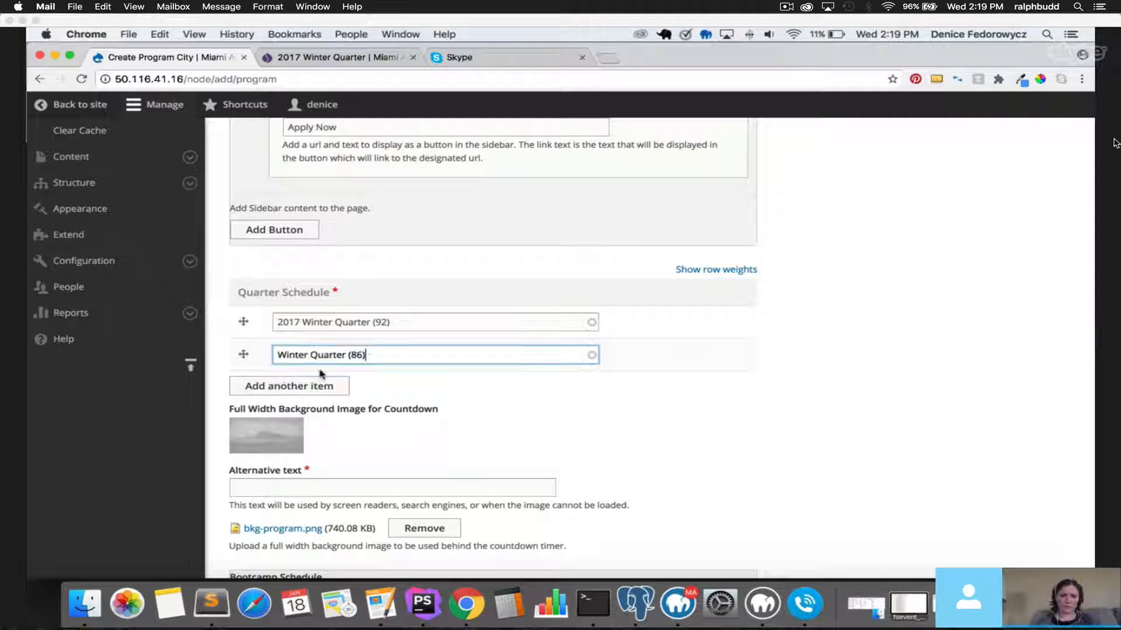
triple_click(404, 357)
key("BackSpace")
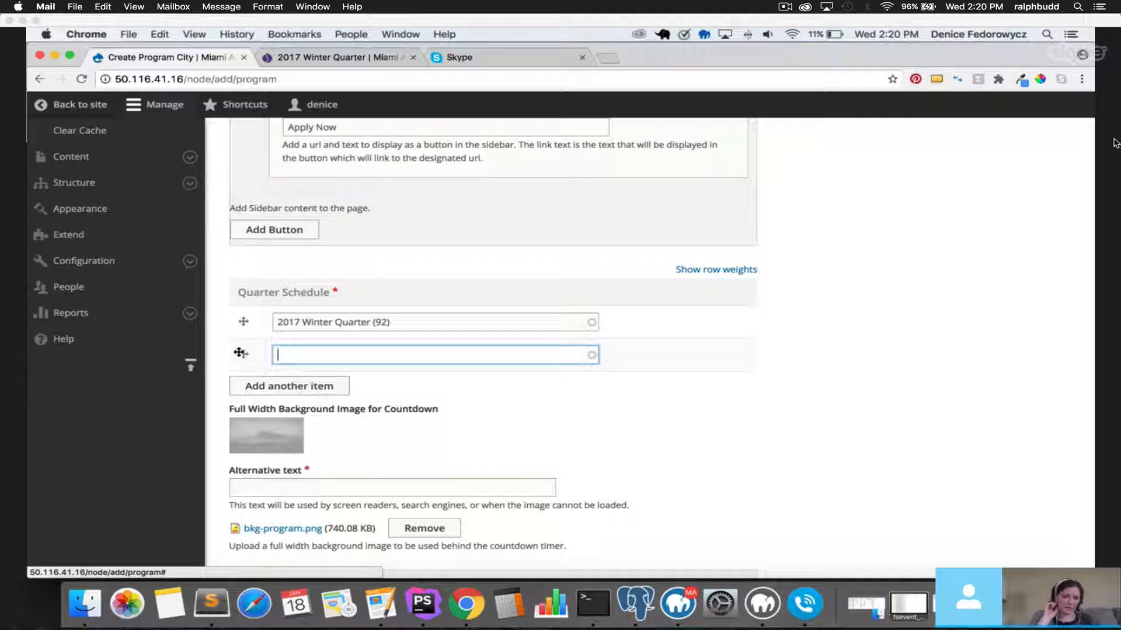
left_click(218, 364)
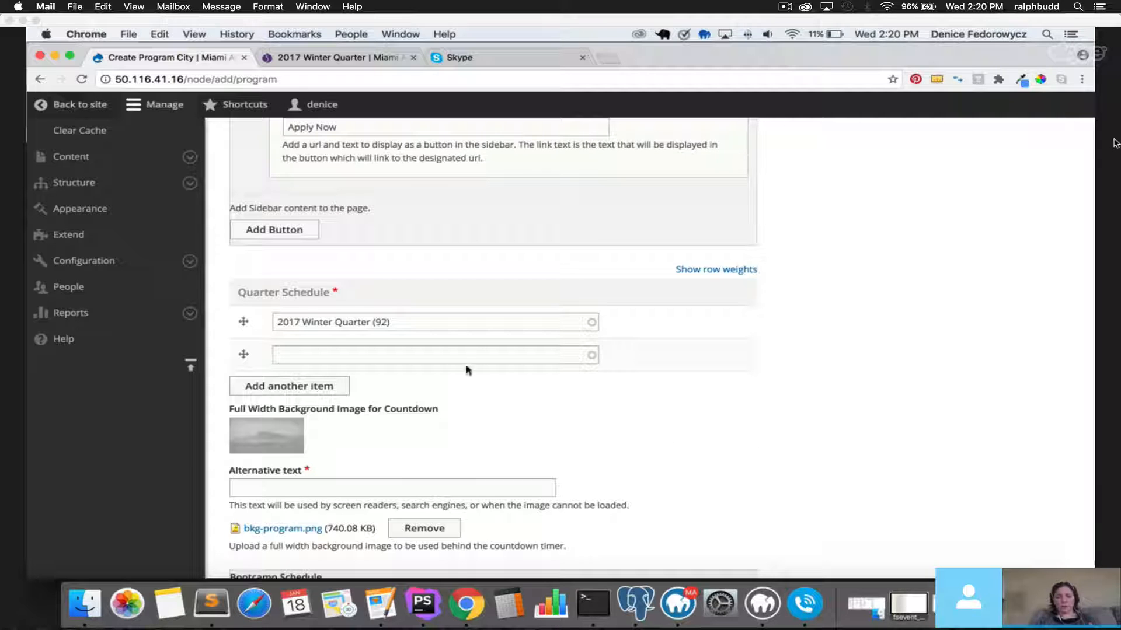
left_click(393, 350)
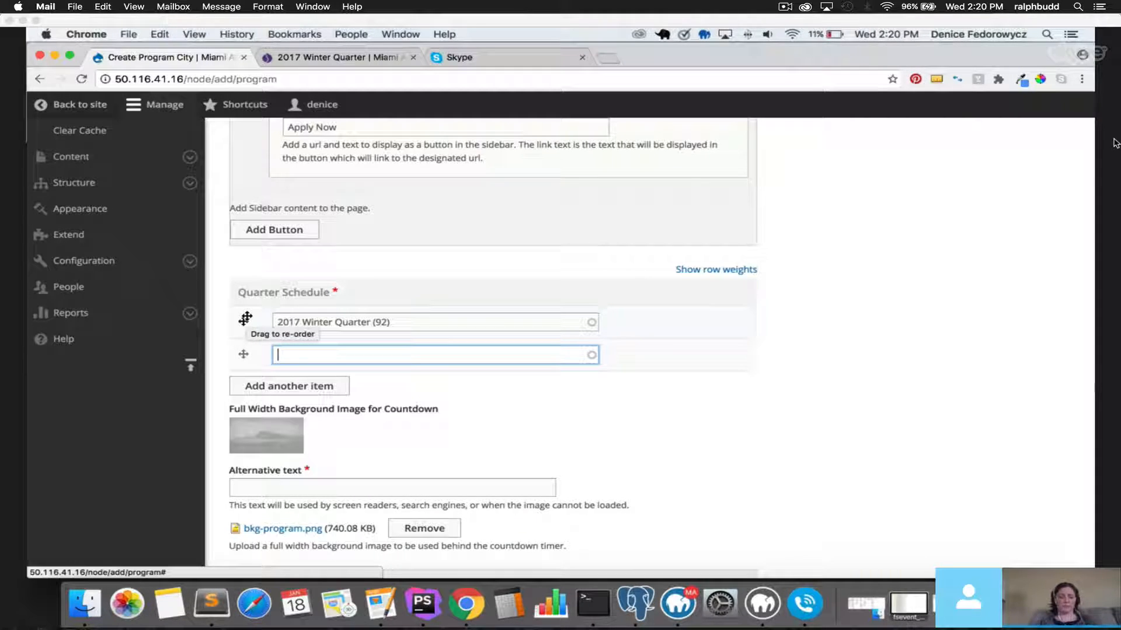
scroll(404, 396, "down", 2)
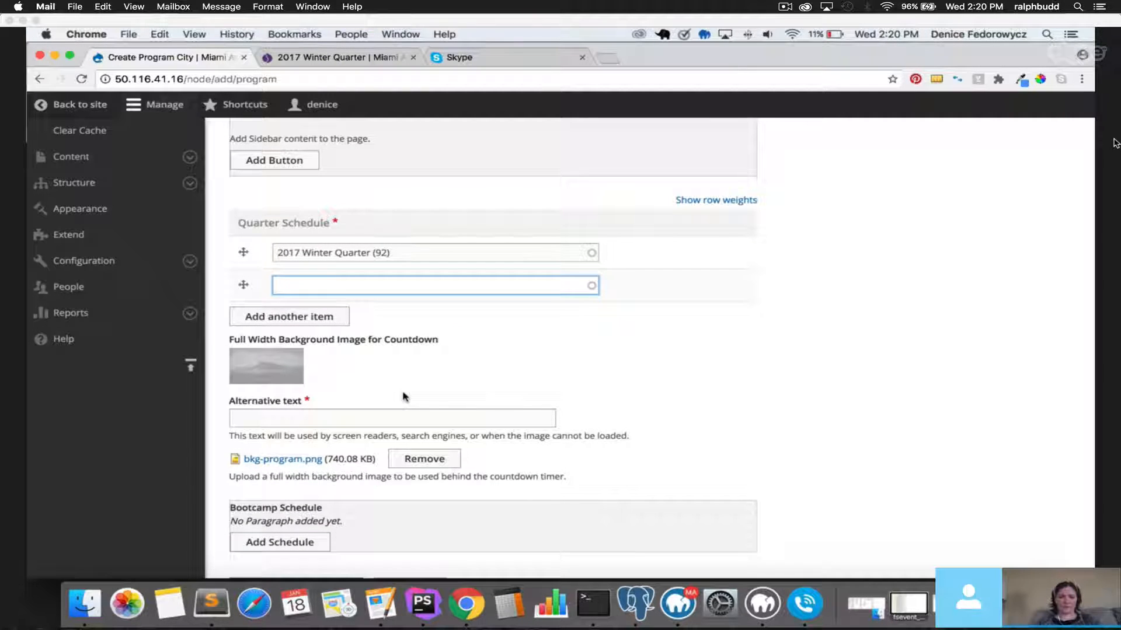
Enter 'test' as the countdown background image's alternative text.
left_click(362, 415)
type("test")
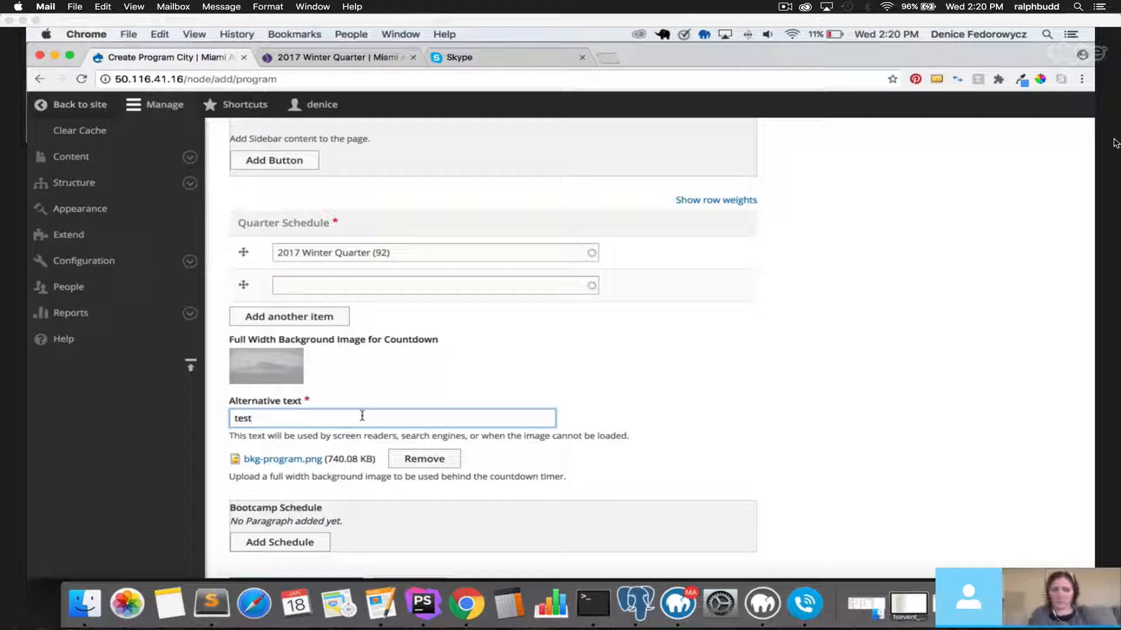
left_click(377, 366)
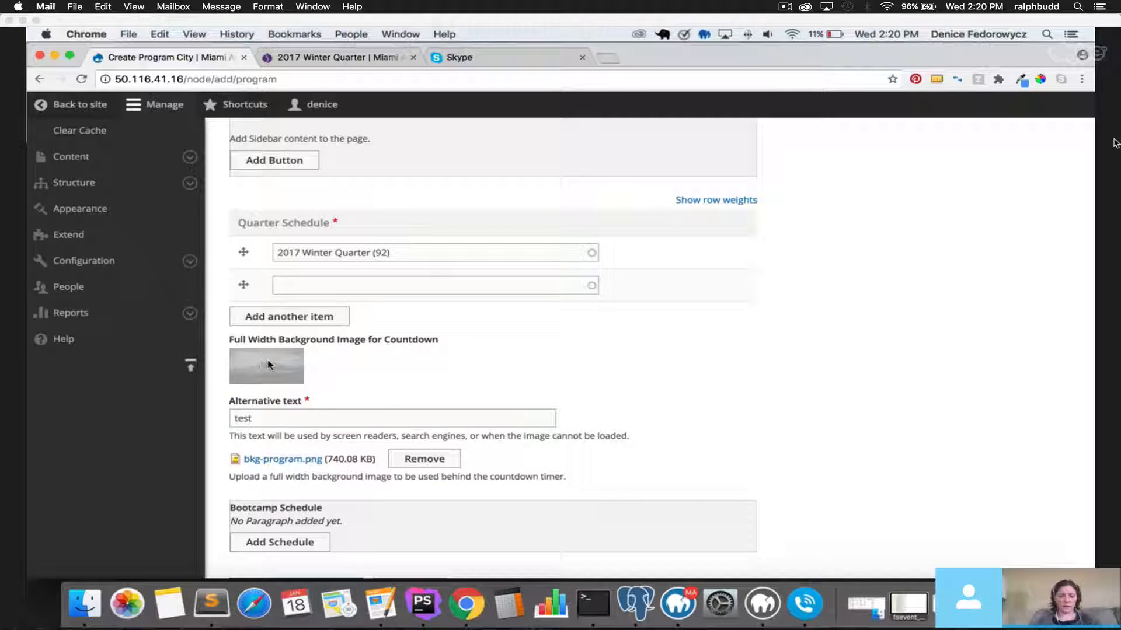
scroll(313, 366, "down", 3)
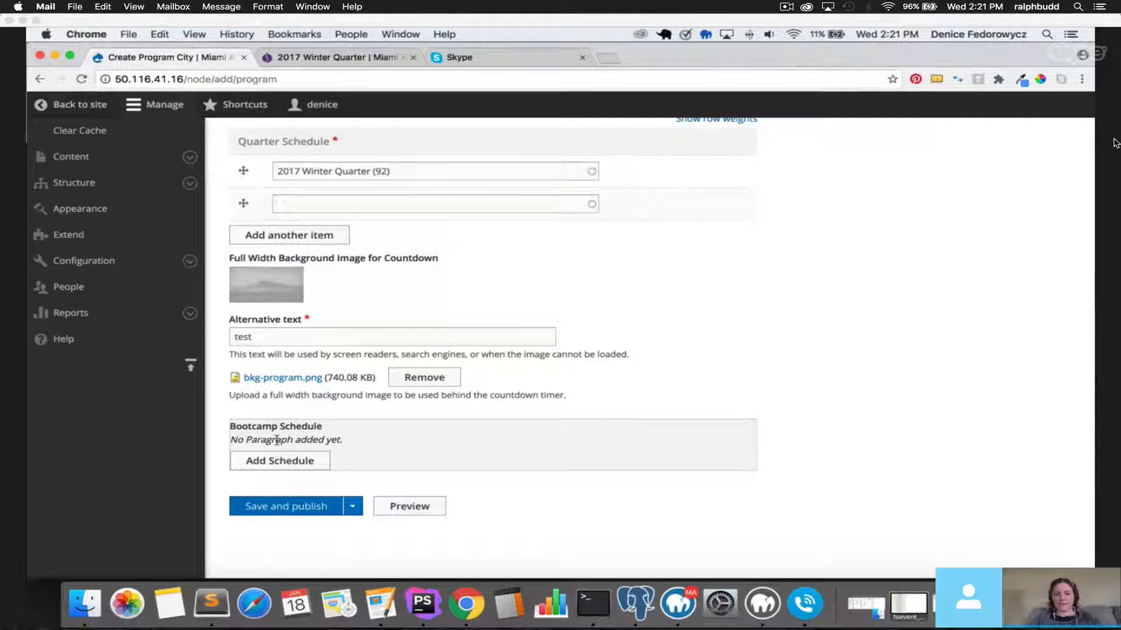
left_click_drag(229, 425, 345, 461)
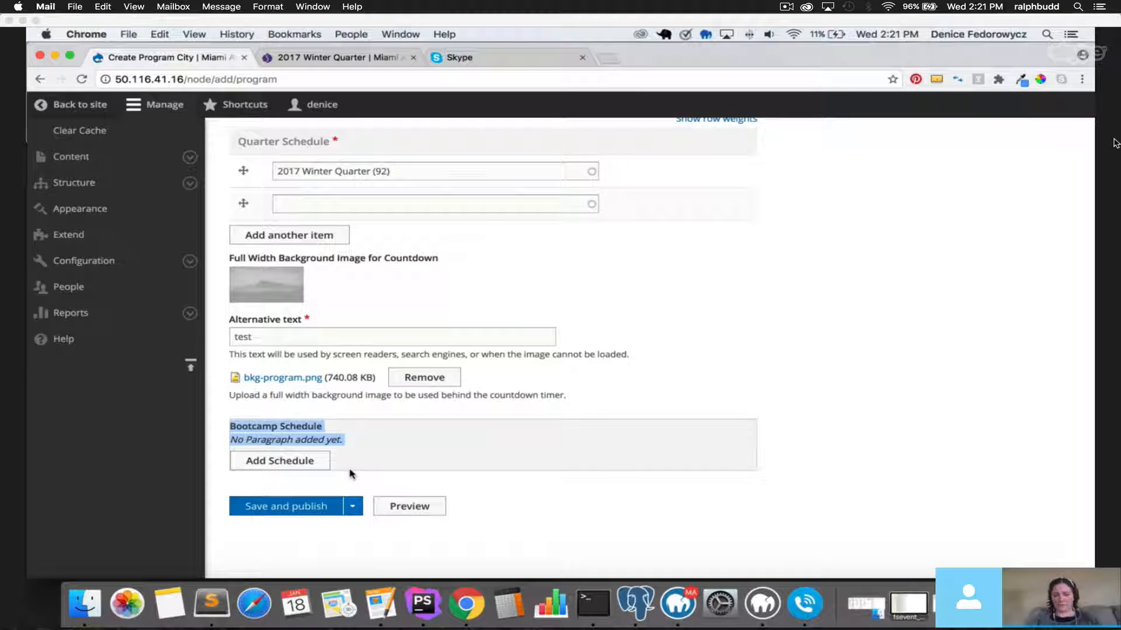
scroll(350, 473, "up", 5)
scroll(352, 474, "up", 15)
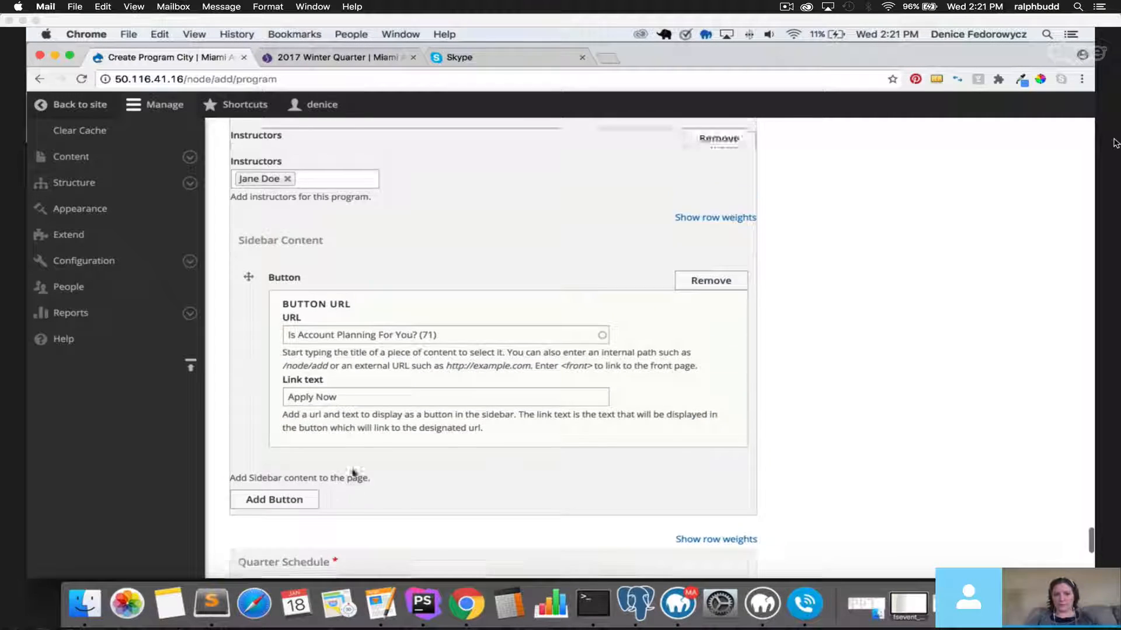
scroll(352, 474, "up", 15)
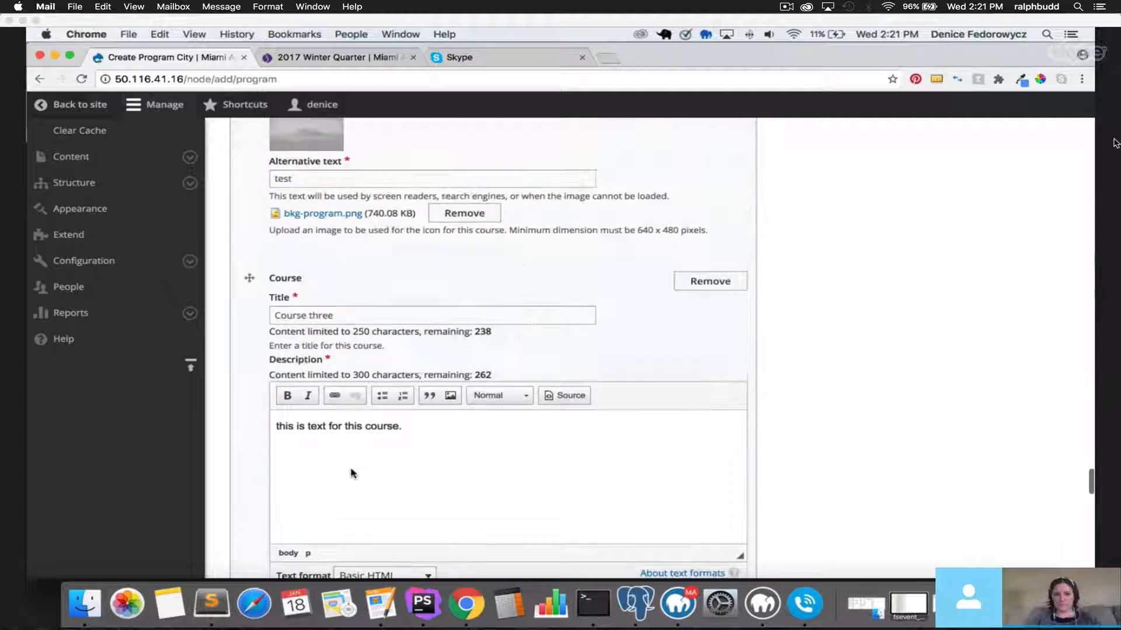
scroll(352, 473, "up", 15)
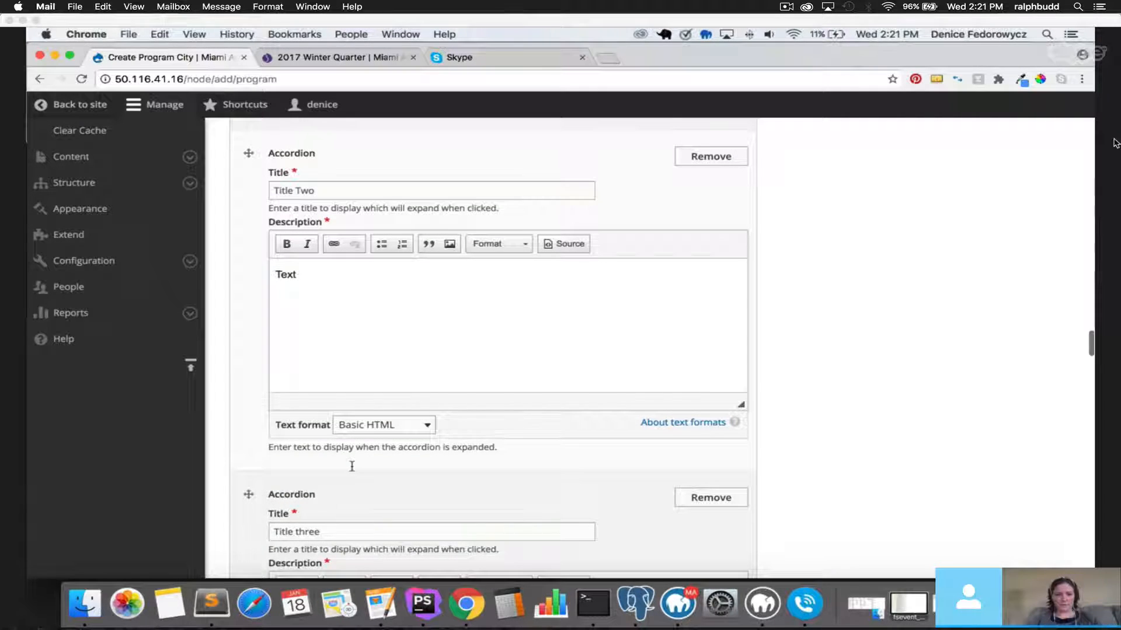
scroll(352, 466, "up", 15)
scroll(353, 461, "down", 4)
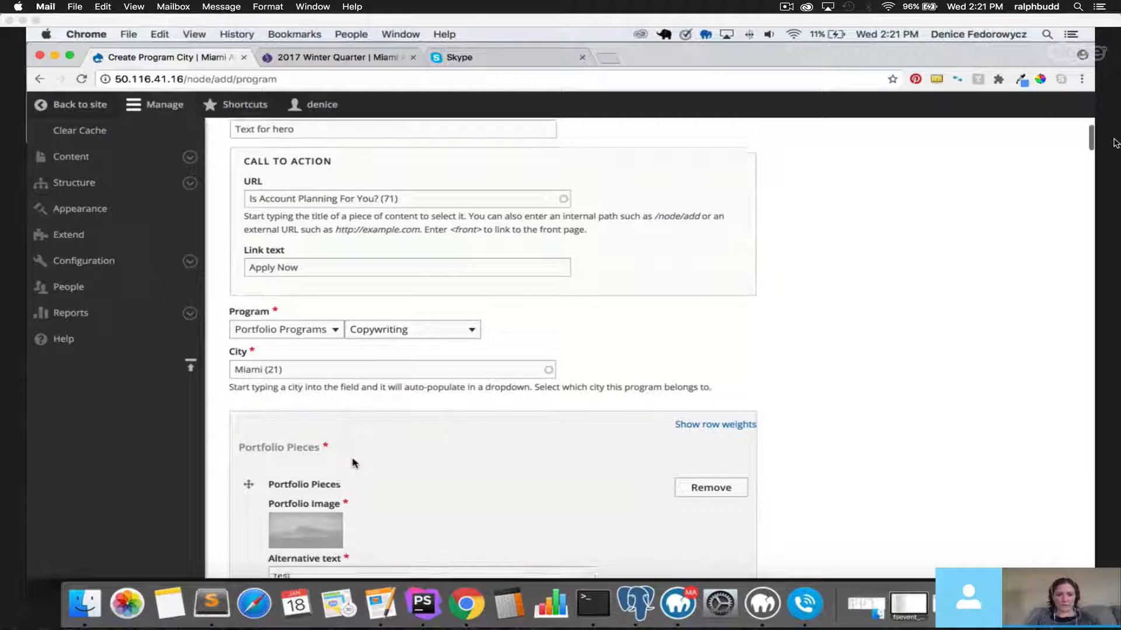
left_click(292, 337)
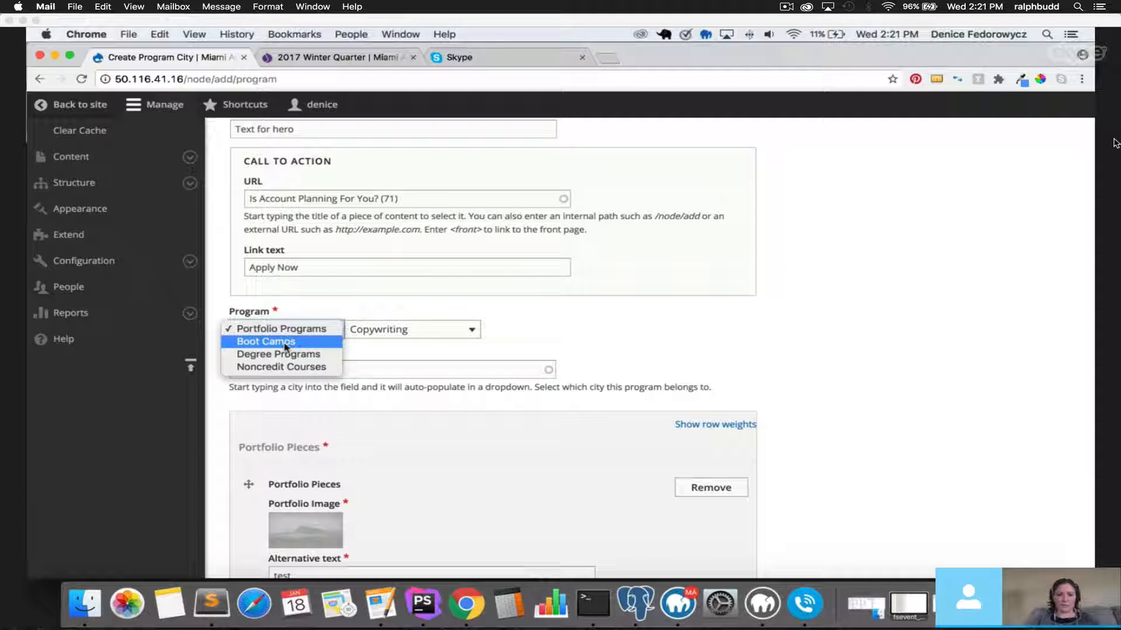
left_click(220, 370)
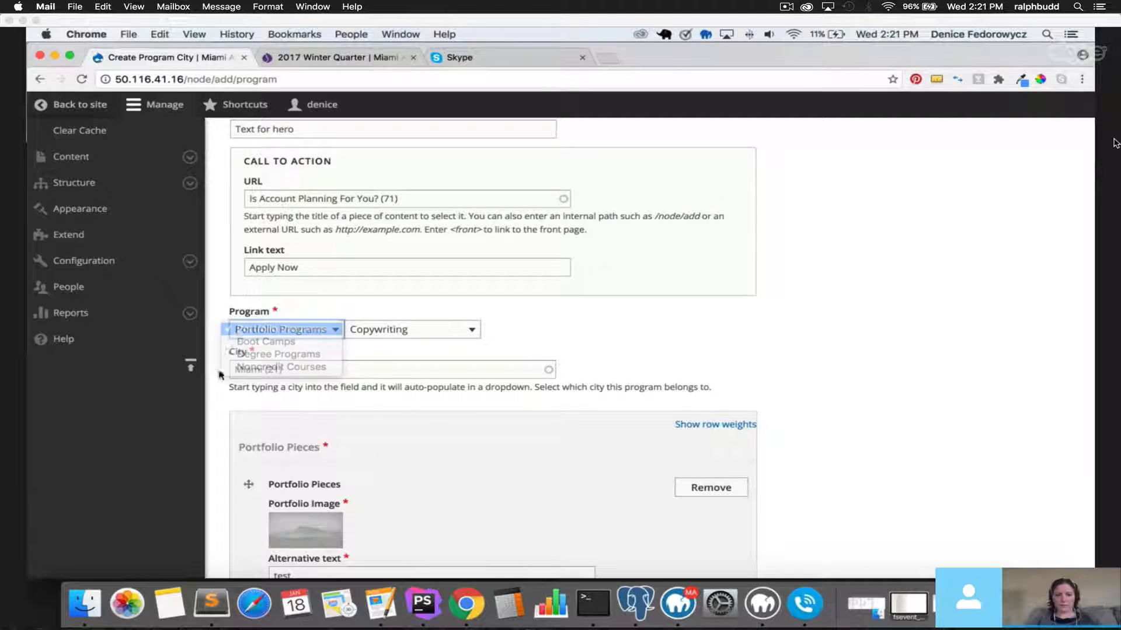
scroll(225, 395, "down", 7)
scroll(231, 398, "down", 20)
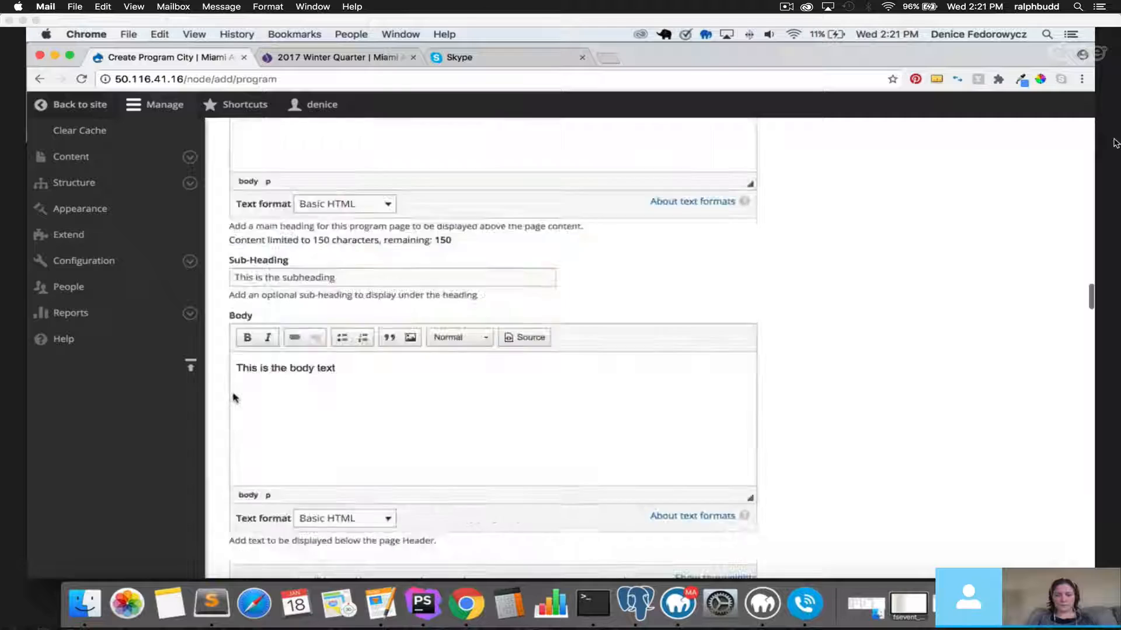
scroll(245, 402, "down", 7)
left_click_drag(231, 426, 441, 430)
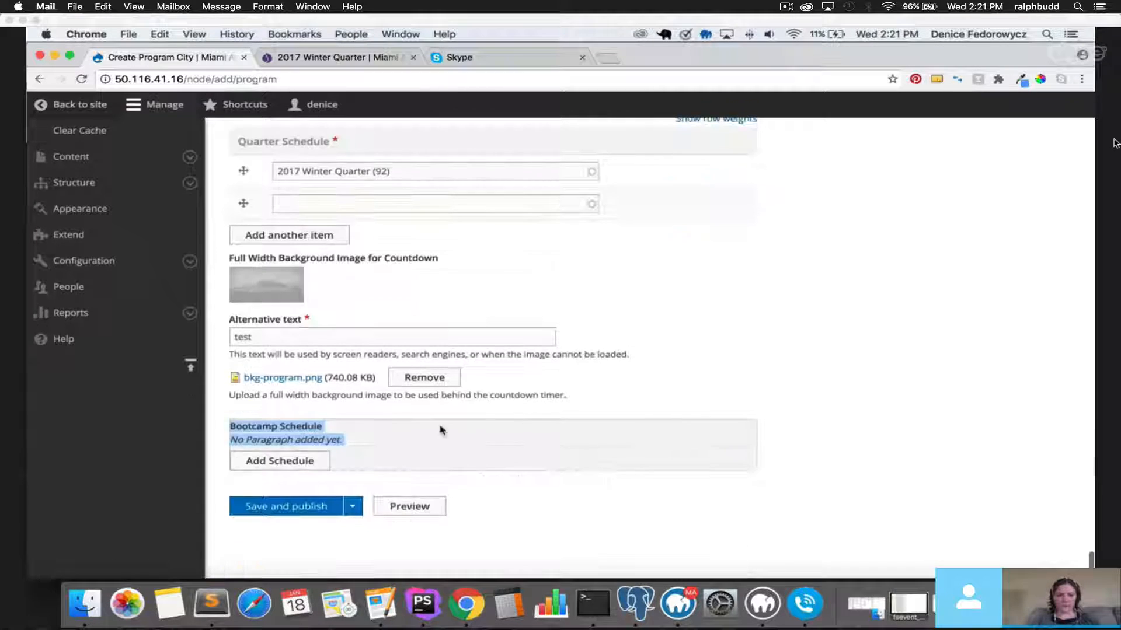
left_click(383, 413)
left_click_drag(231, 426, 347, 429)
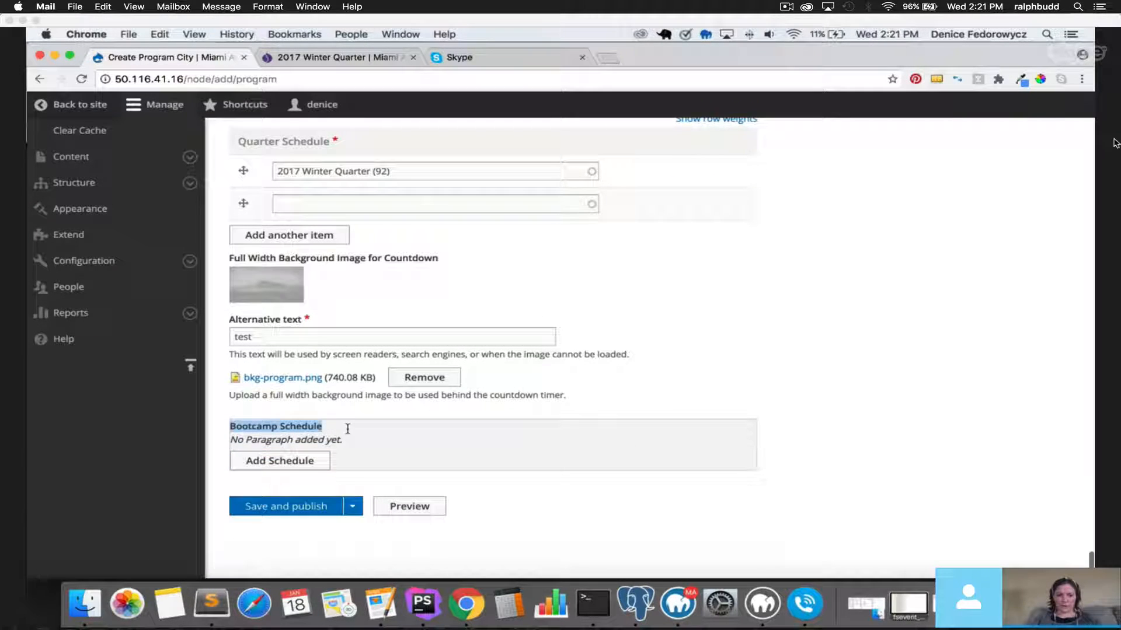
Add a Schedule paragraph titled 'Guest Speaker' to Bootcamp Schedule.
left_click(309, 465)
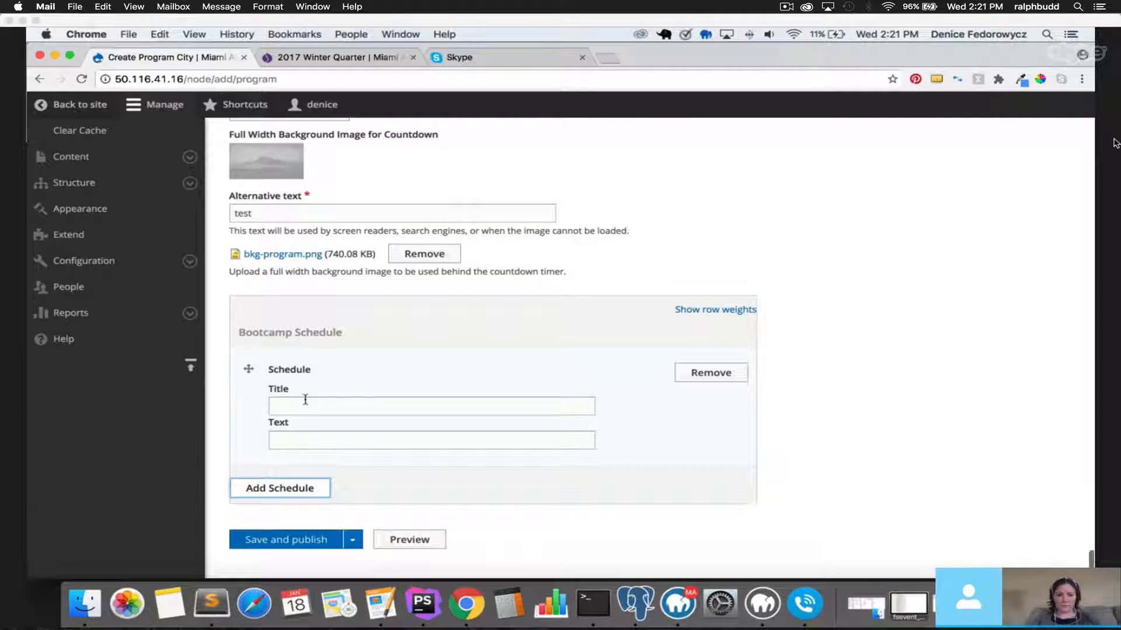
left_click(307, 400)
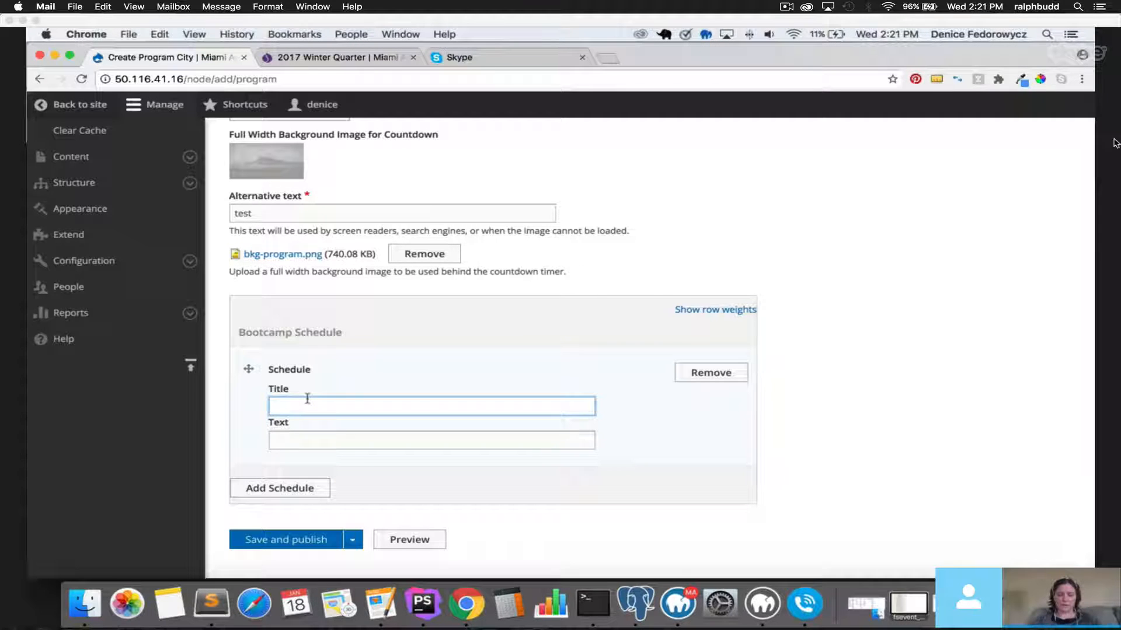
type("T")
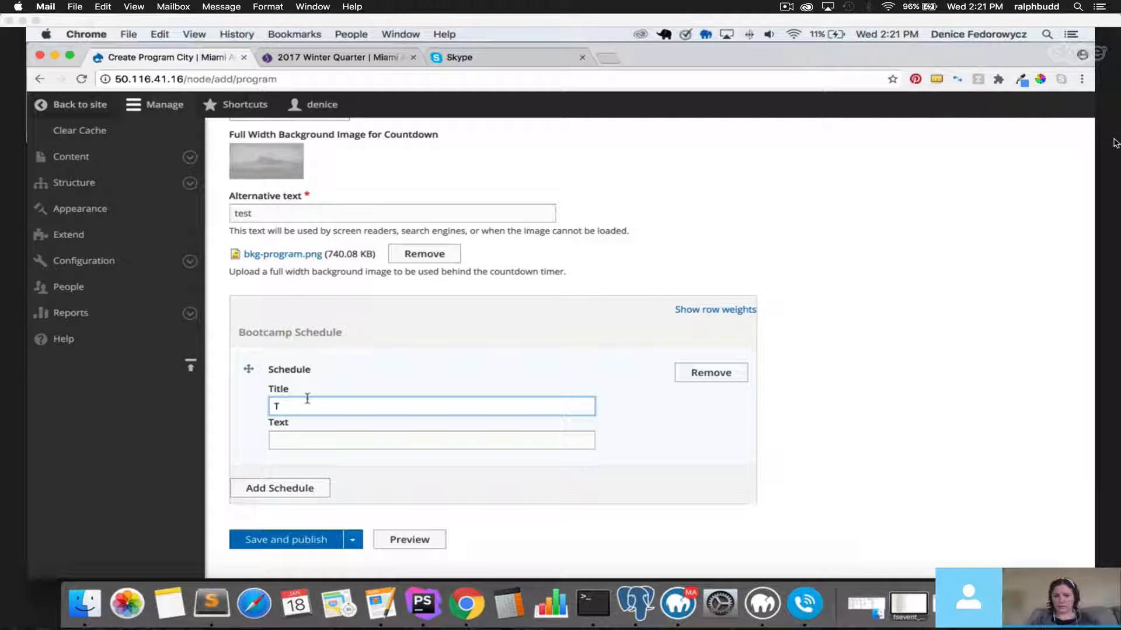
type("itle")
key("BackSpace")
key("BackSpace")
key("BackSpace")
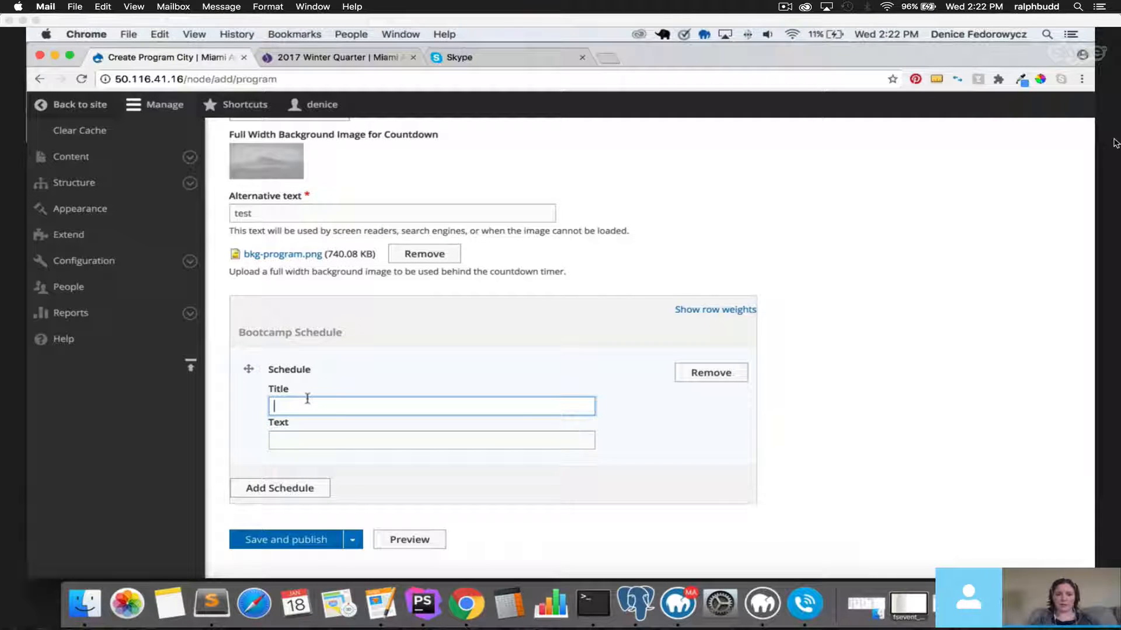
type("Gu")
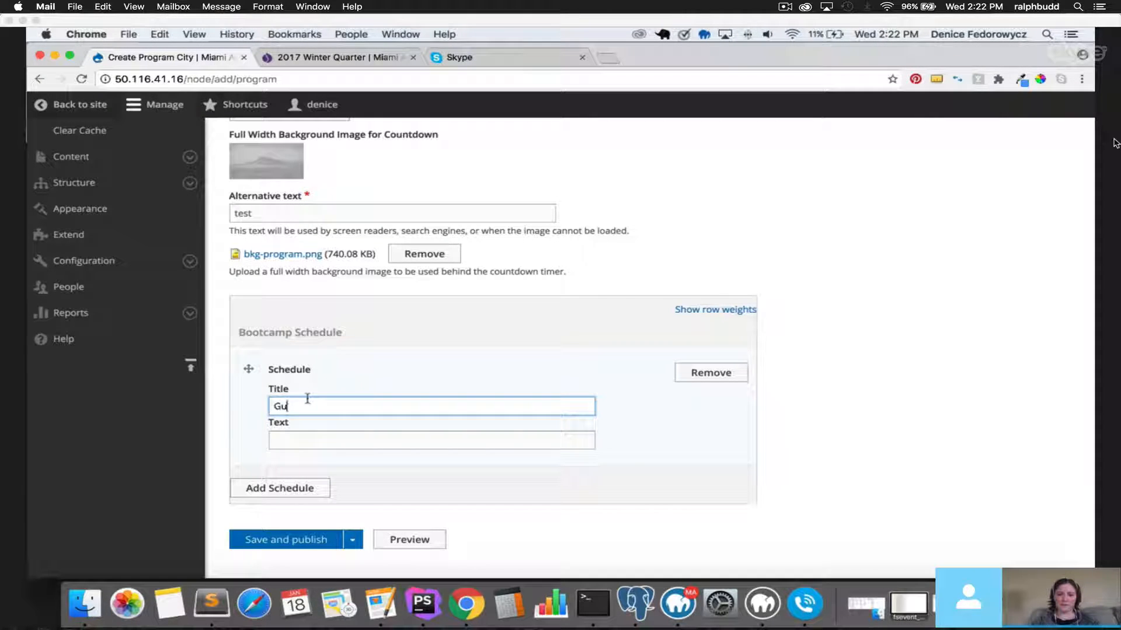
type("est Speaker")
Enter a note naming the presenter as its text, then add a second Schedule paragraph.
key("Tab")
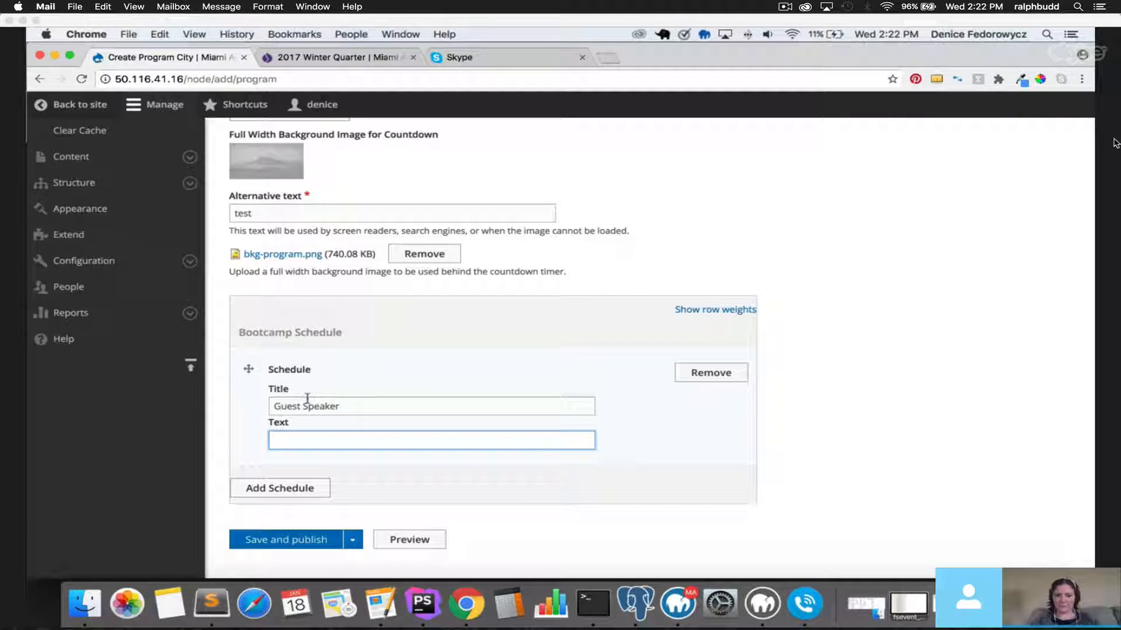
type("George smith s")
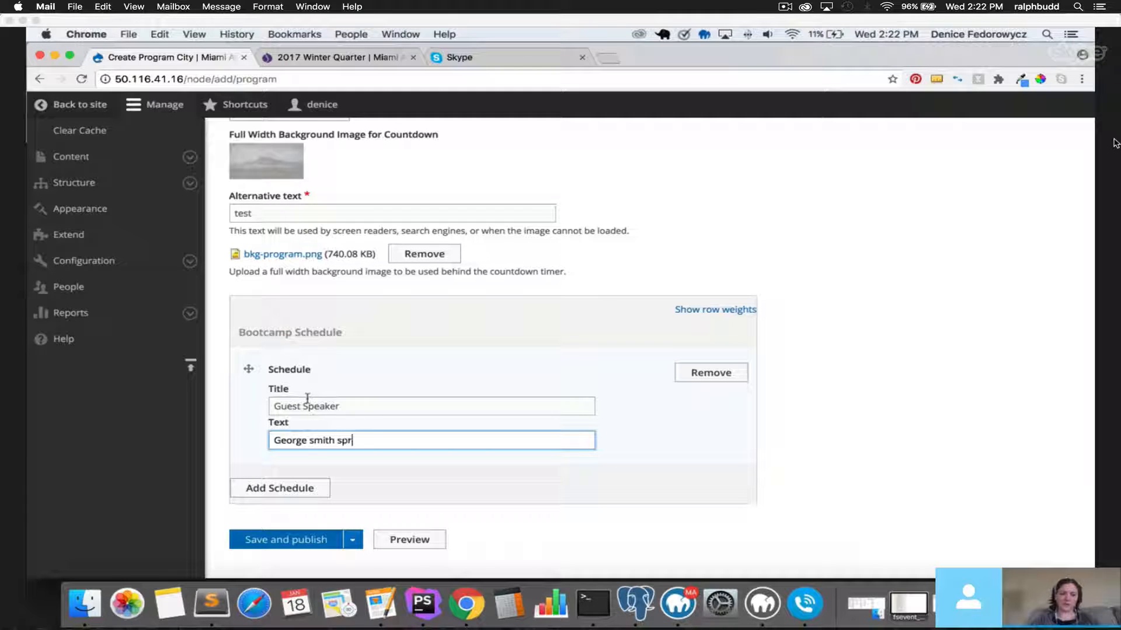
key("BackSpace")
type("prese")
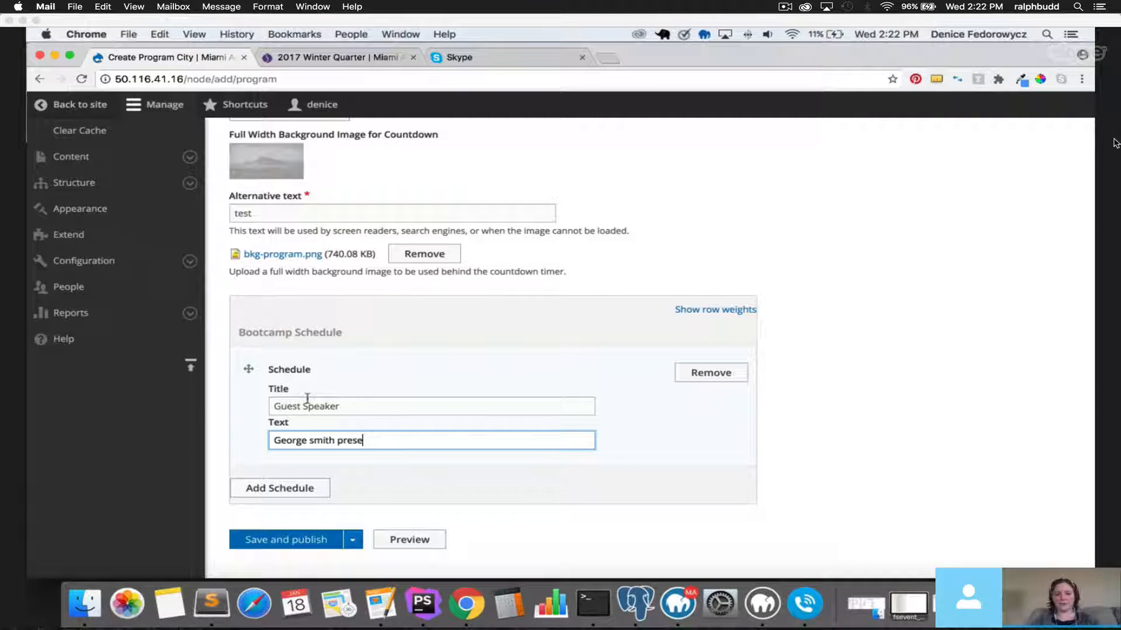
type("....")
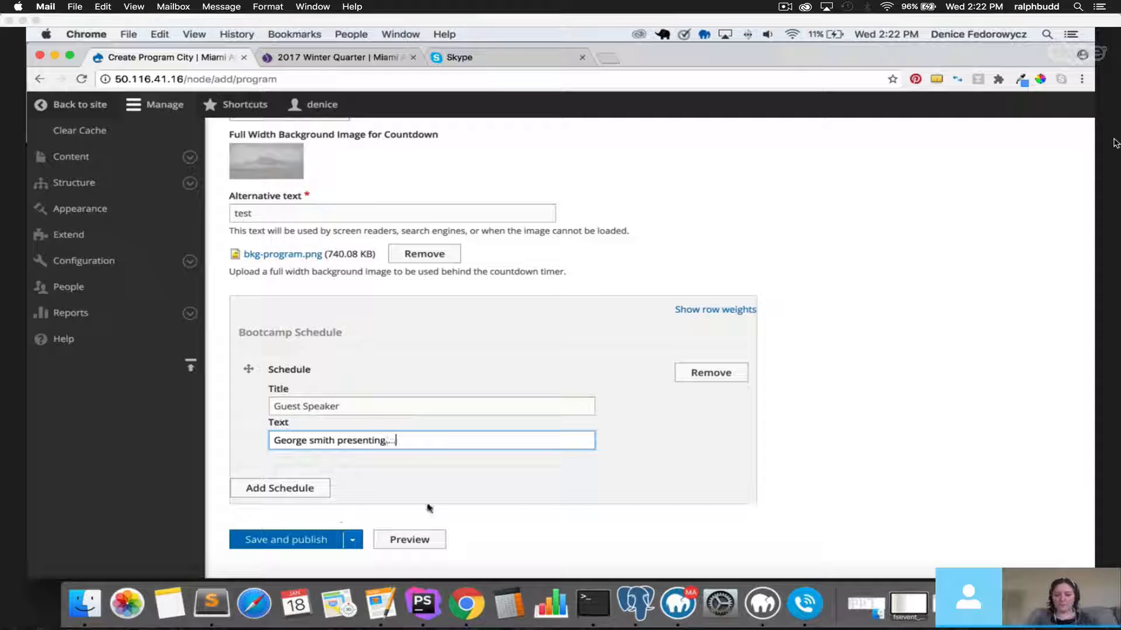
left_click(297, 490)
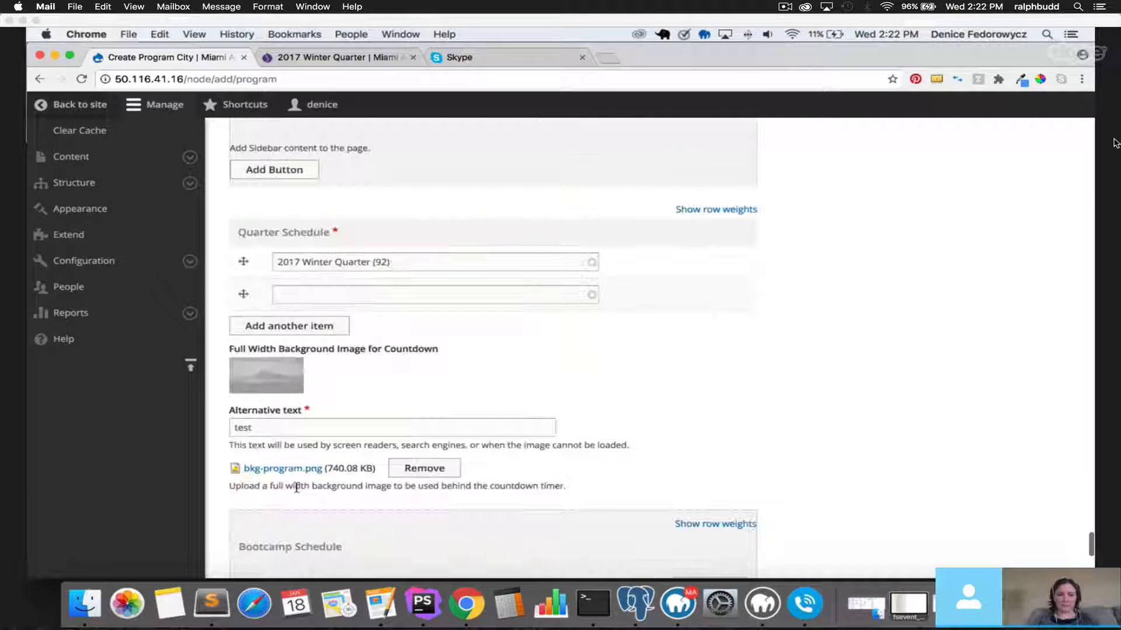
scroll(300, 508, "down", 6)
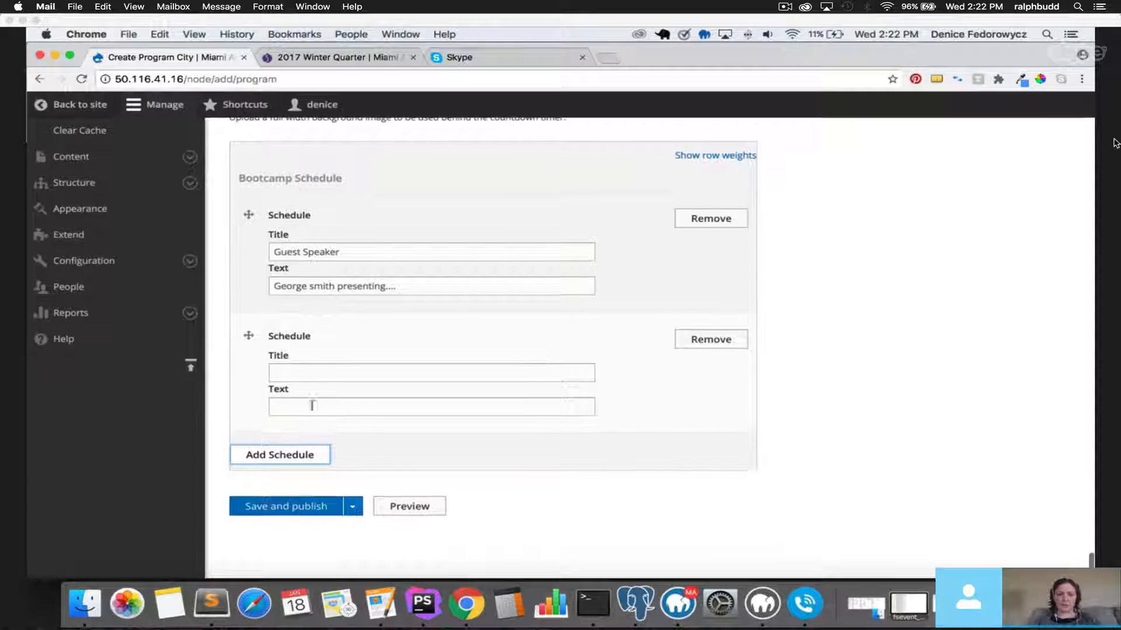
Title the second schedule entry 'Breakfast' and begin its text 'Breakfast with the company'.
left_click(319, 372)
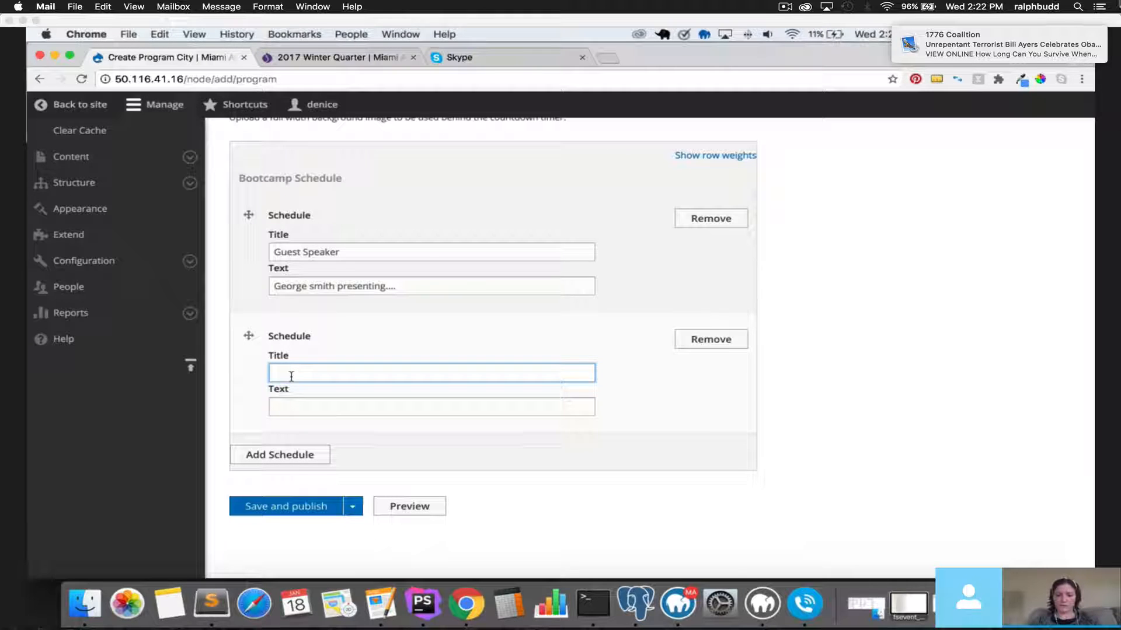
type("Breakfast")
key("Tab")
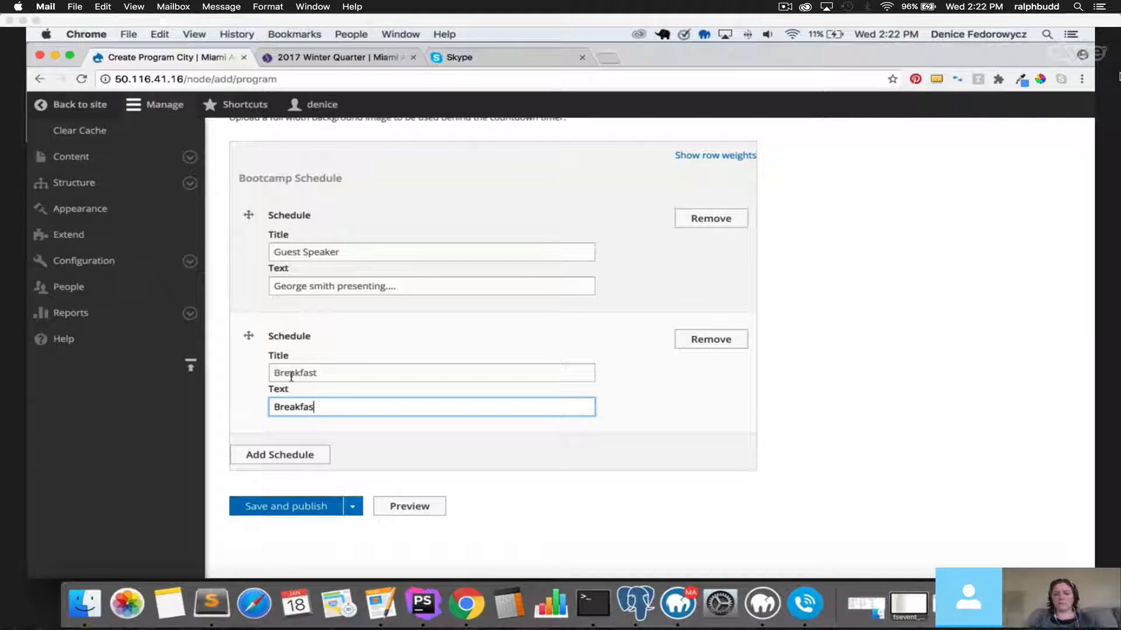
type("t with teh ")
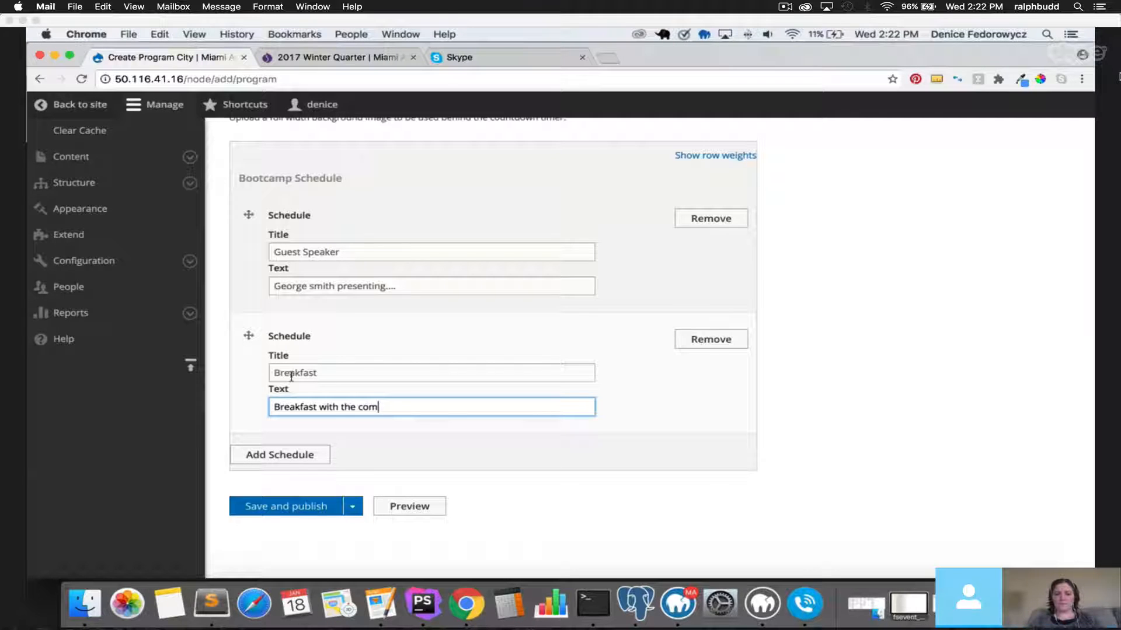
type("any")
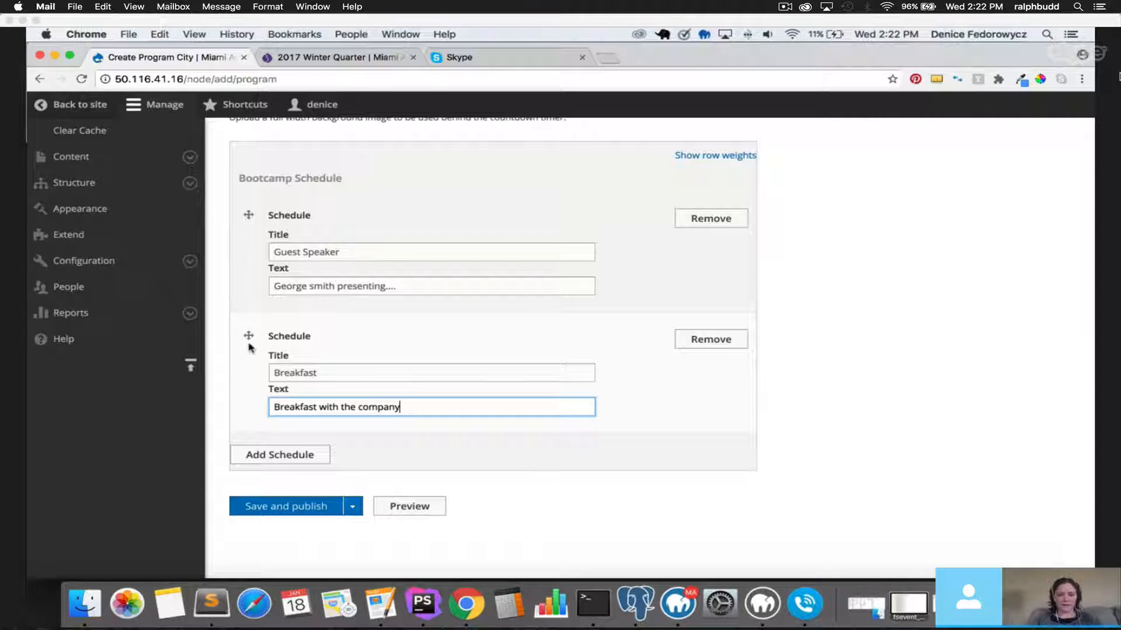
Drag the Breakfast schedule entry above the Guest Speaker entry.
left_click_drag(248, 335, 250, 270)
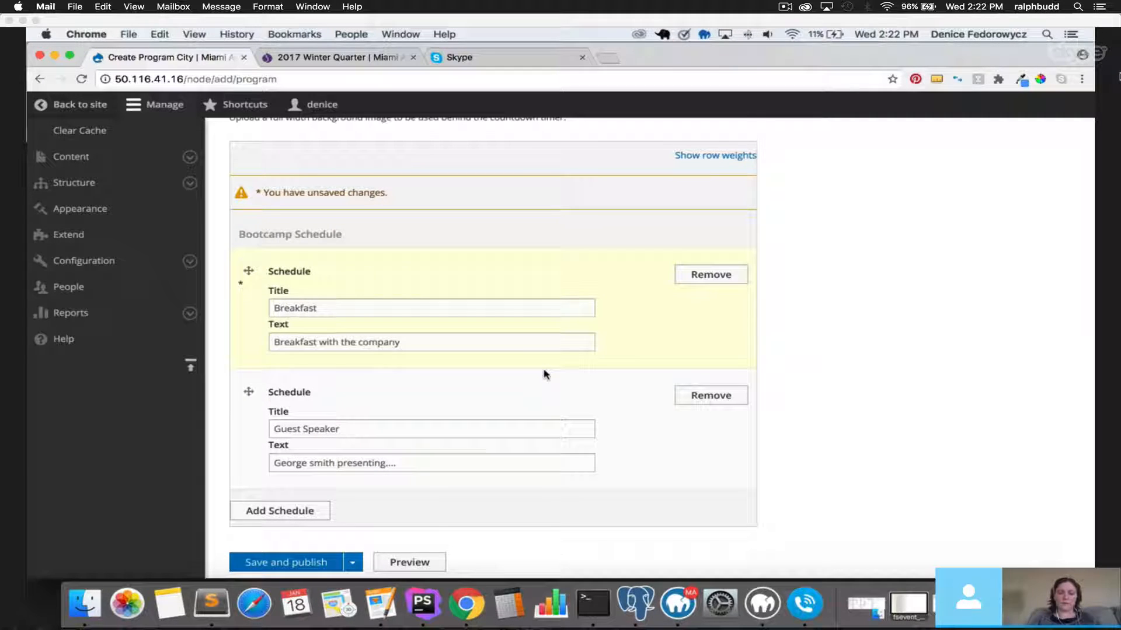
scroll(546, 374, "down", 2)
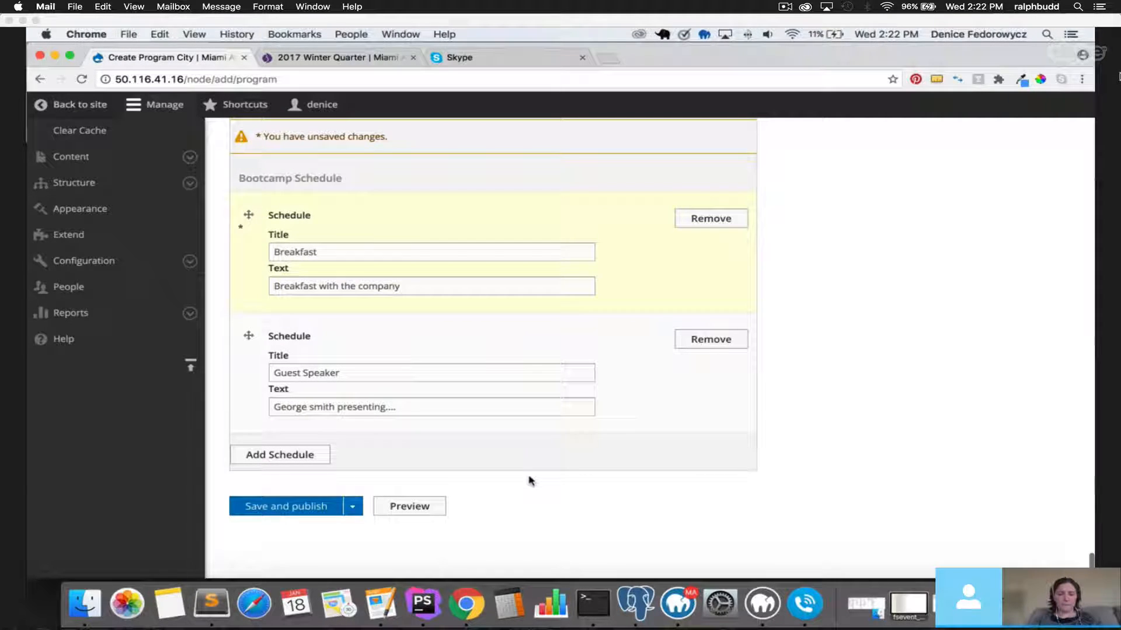
Save and publish the Copywriting in Miami program page, then dismiss the confirmation message.
left_click(301, 509)
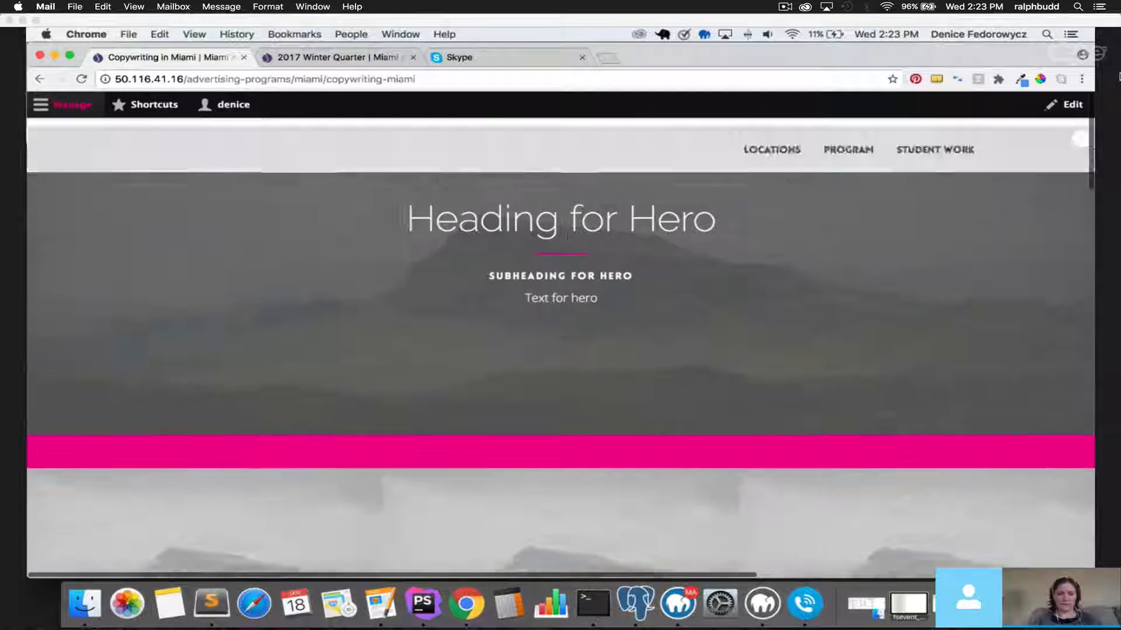
scroll(567, 260, "down", 10)
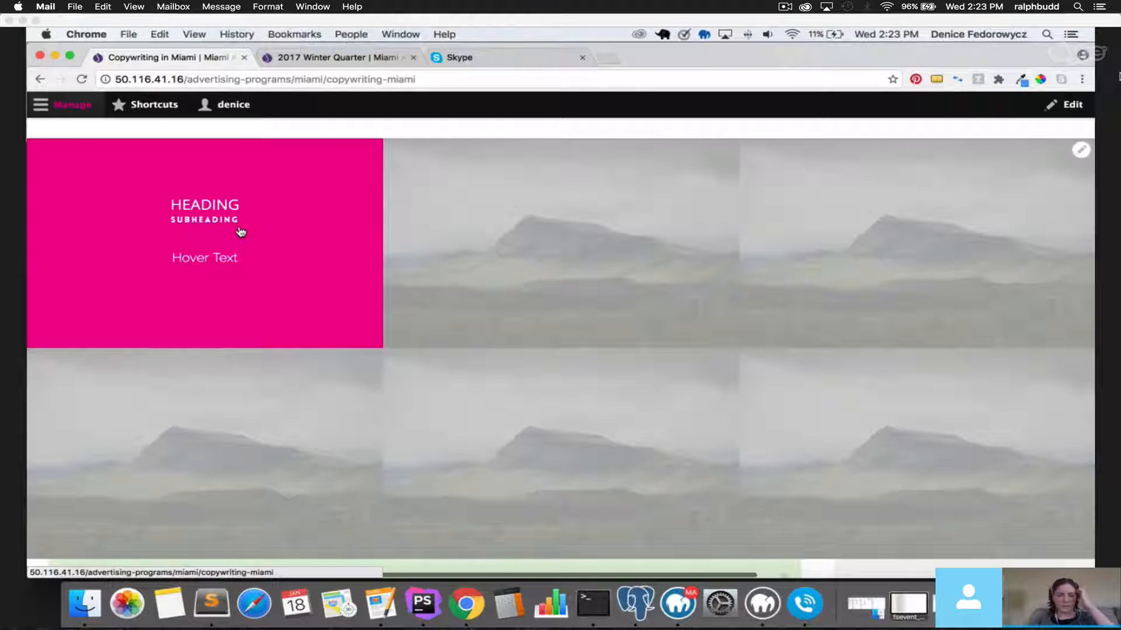
scroll(226, 388, "down", 3)
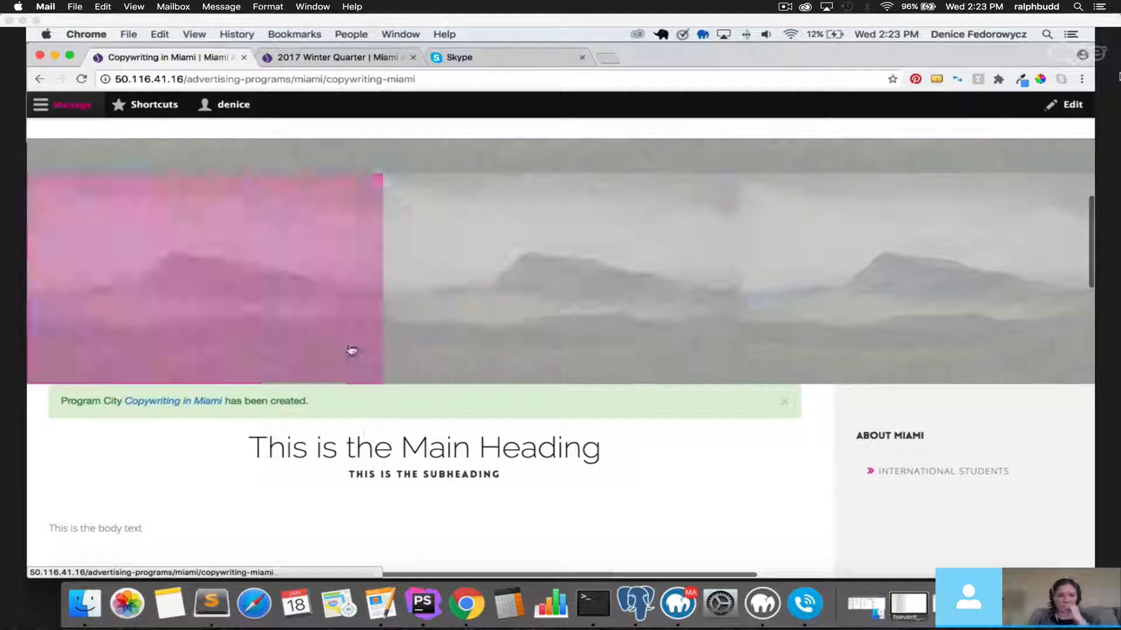
scroll(350, 350, "up", 6)
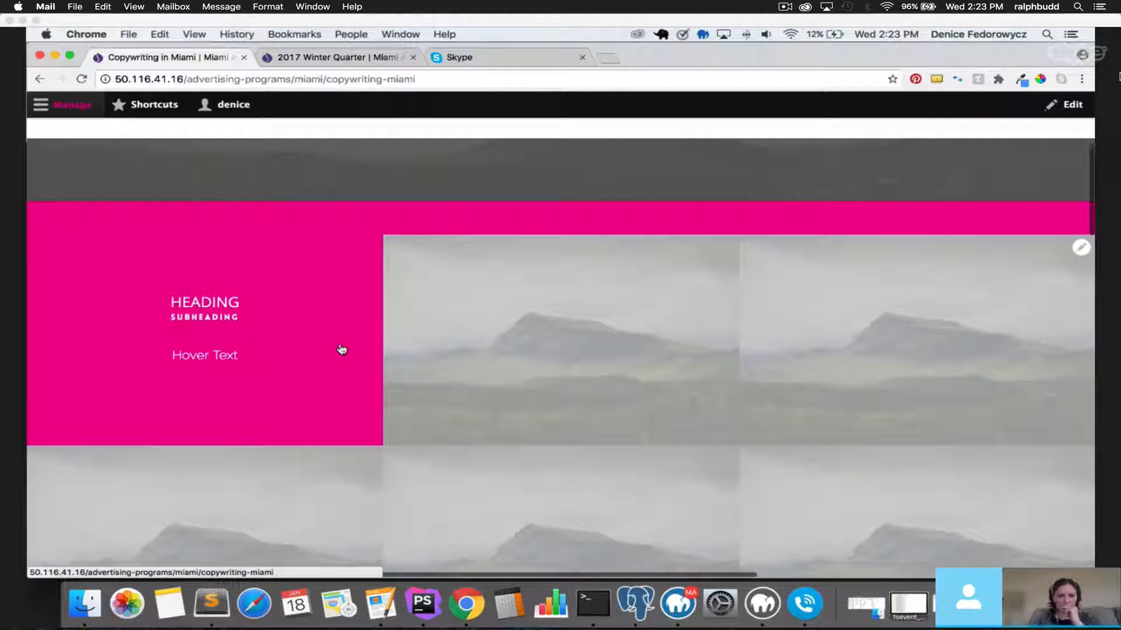
scroll(343, 350, "down", 5)
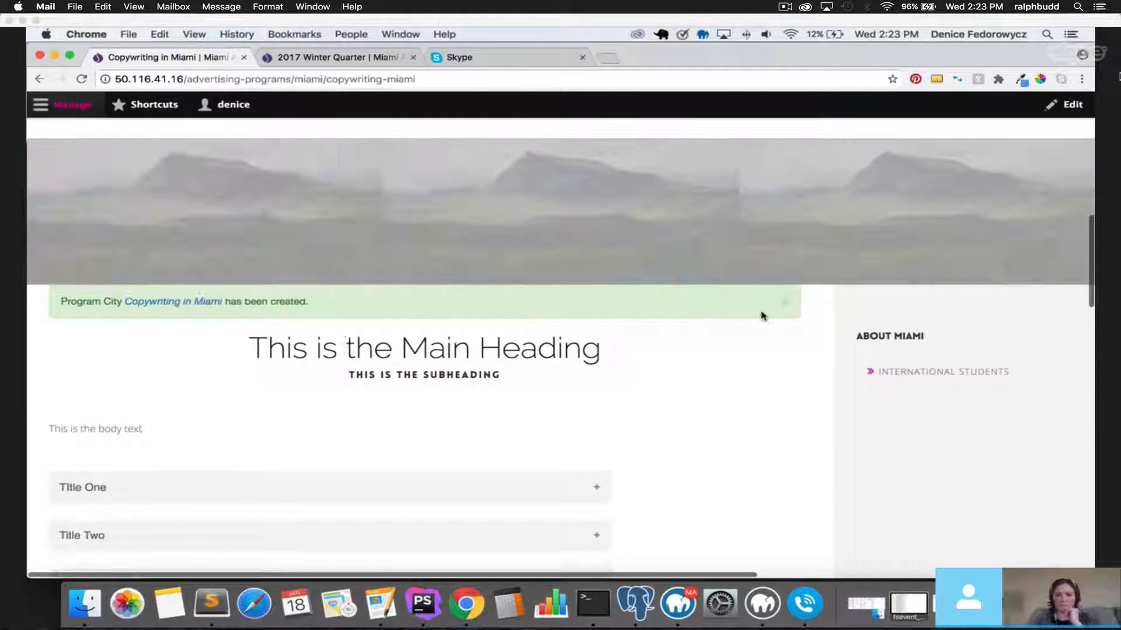
left_click(785, 302)
Highlight the page's main heading, subheading and body text to review them.
left_click_drag(250, 315, 617, 320)
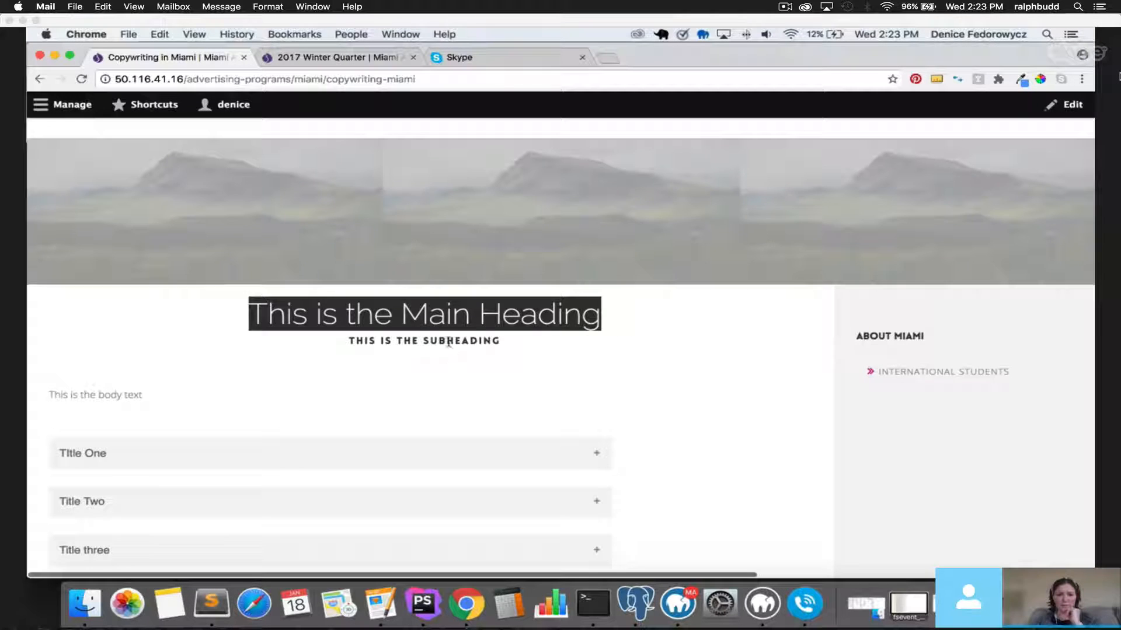
left_click(449, 343)
left_click_drag(348, 341, 528, 346)
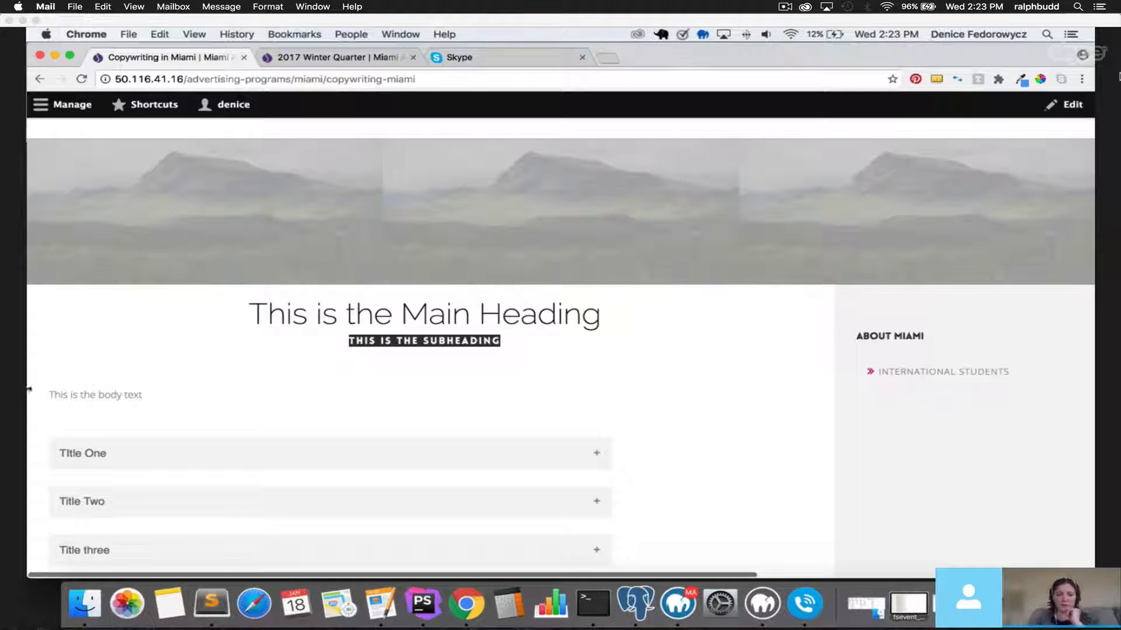
left_click_drag(51, 394, 188, 395)
scroll(601, 400, "down", 3)
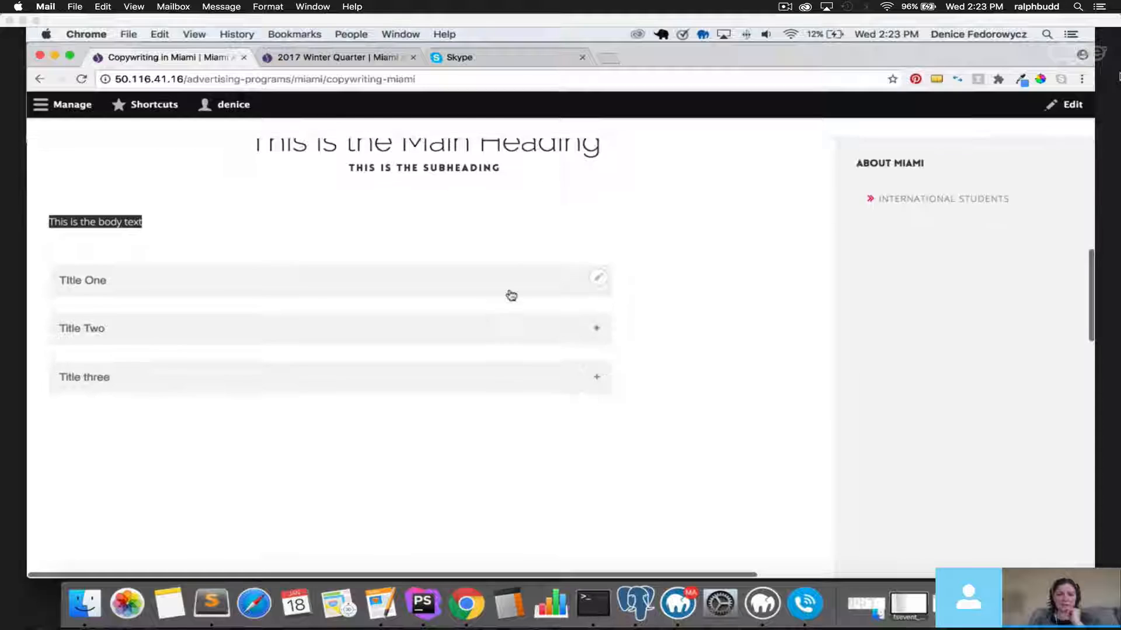
Expand and collapse Title One, Title Two and Title three in turn.
left_click(511, 294)
left_click(513, 279)
left_click(506, 327)
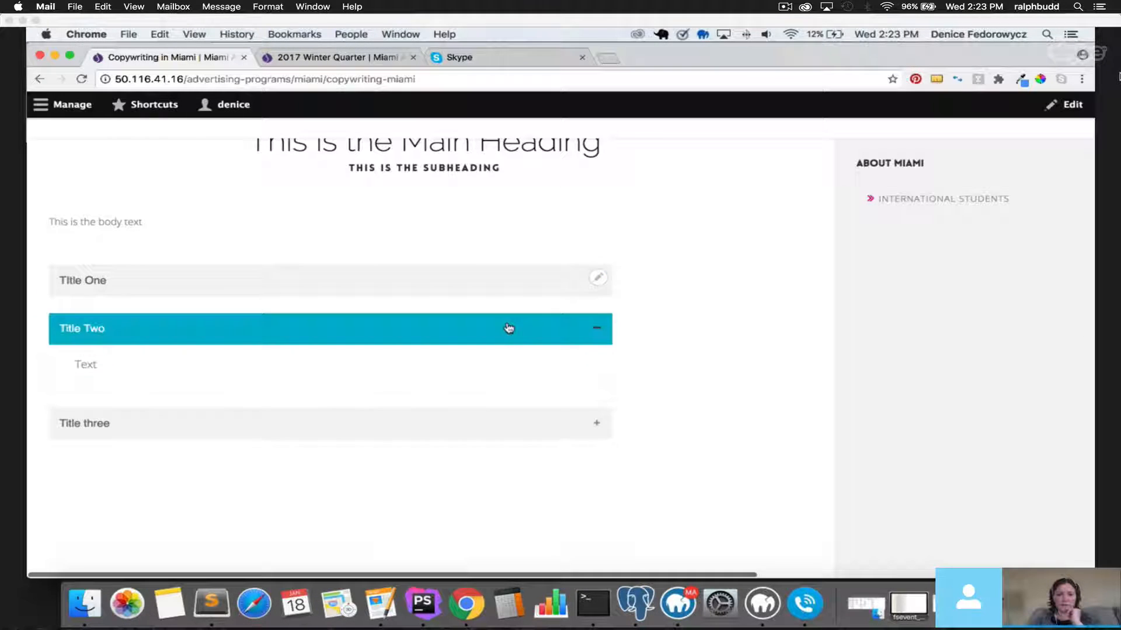
left_click(509, 327)
left_click(506, 379)
left_click(505, 380)
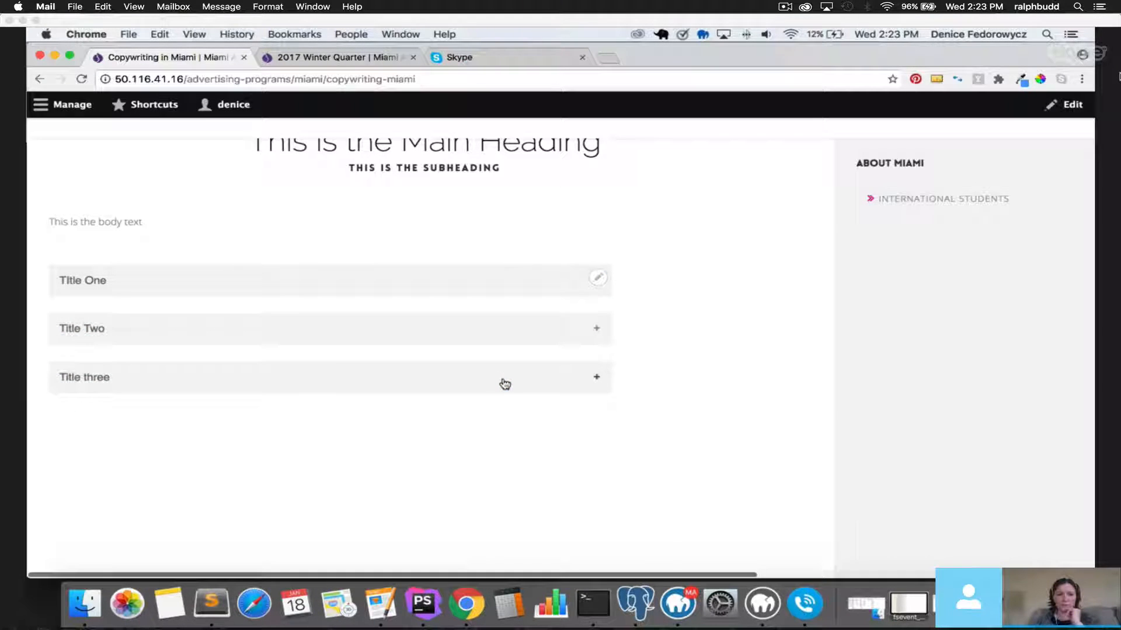
scroll(688, 408, "down", 5)
scroll(688, 408, "up", 4)
scroll(688, 408, "up", 3)
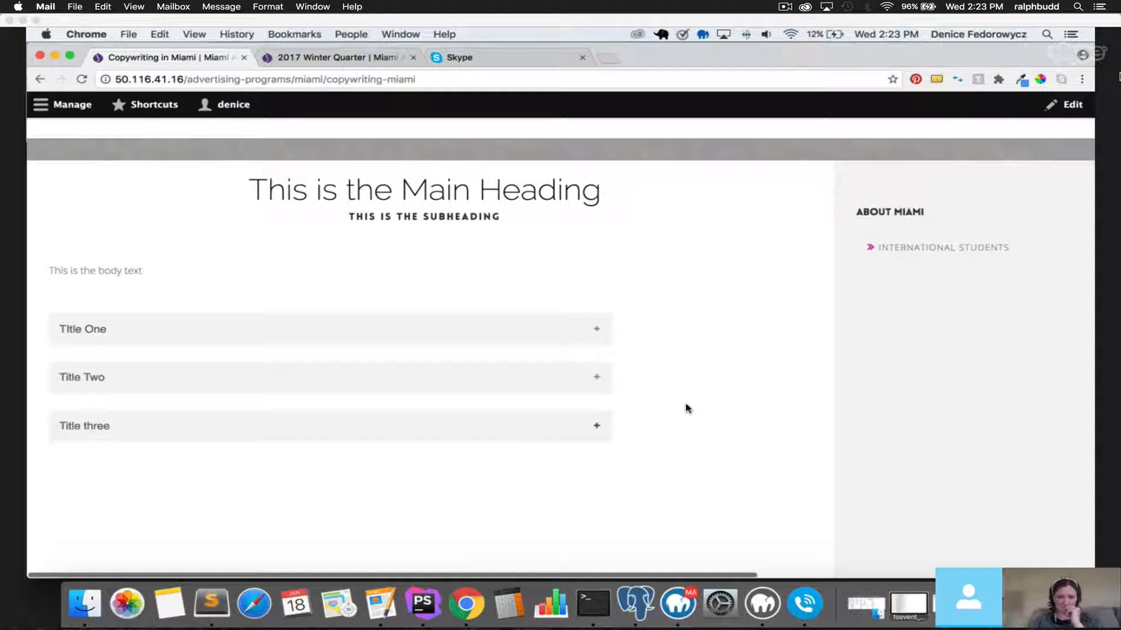
mouse_move(569, 342)
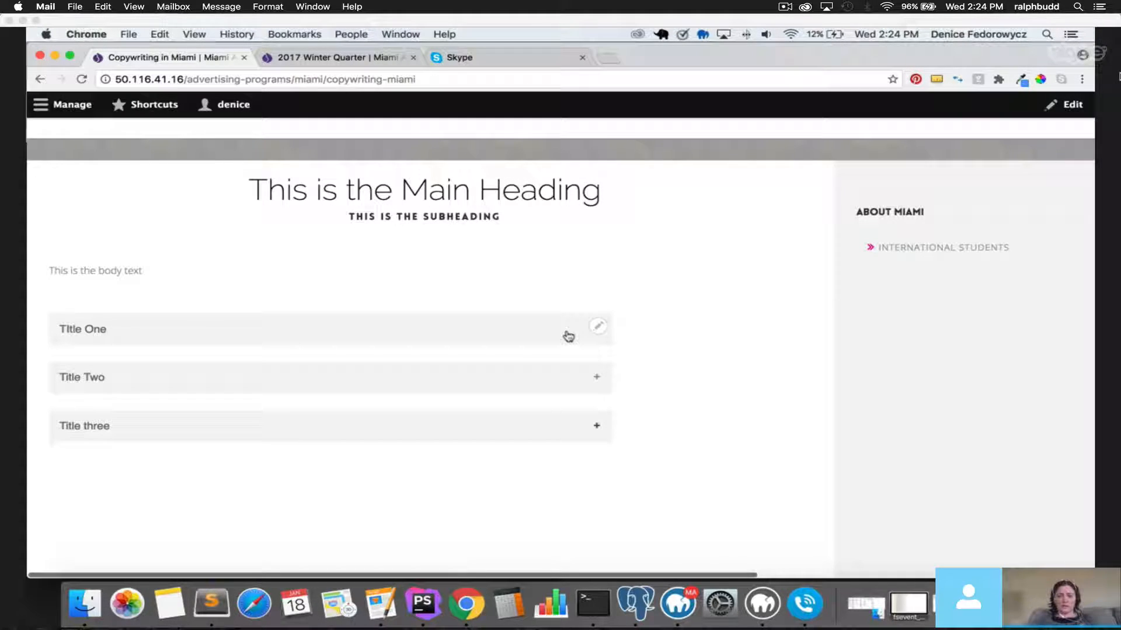
Scroll down the published page and highlight the instructors heading and subheading.
scroll(523, 367, "down", 10)
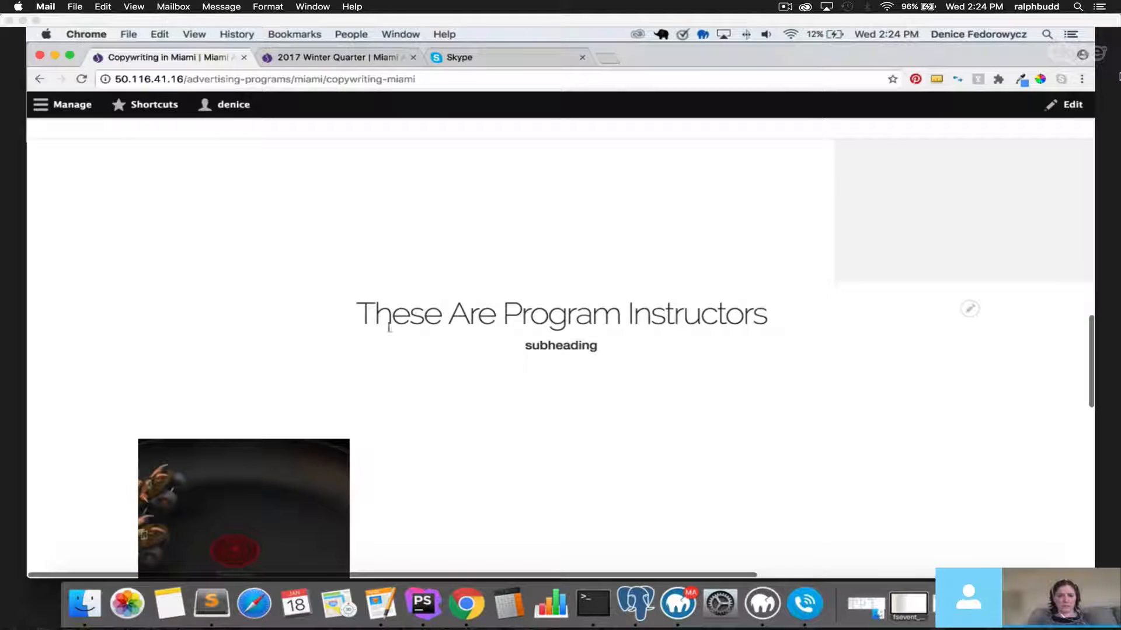
left_click_drag(381, 321, 778, 328)
scroll(781, 333, "down", 2)
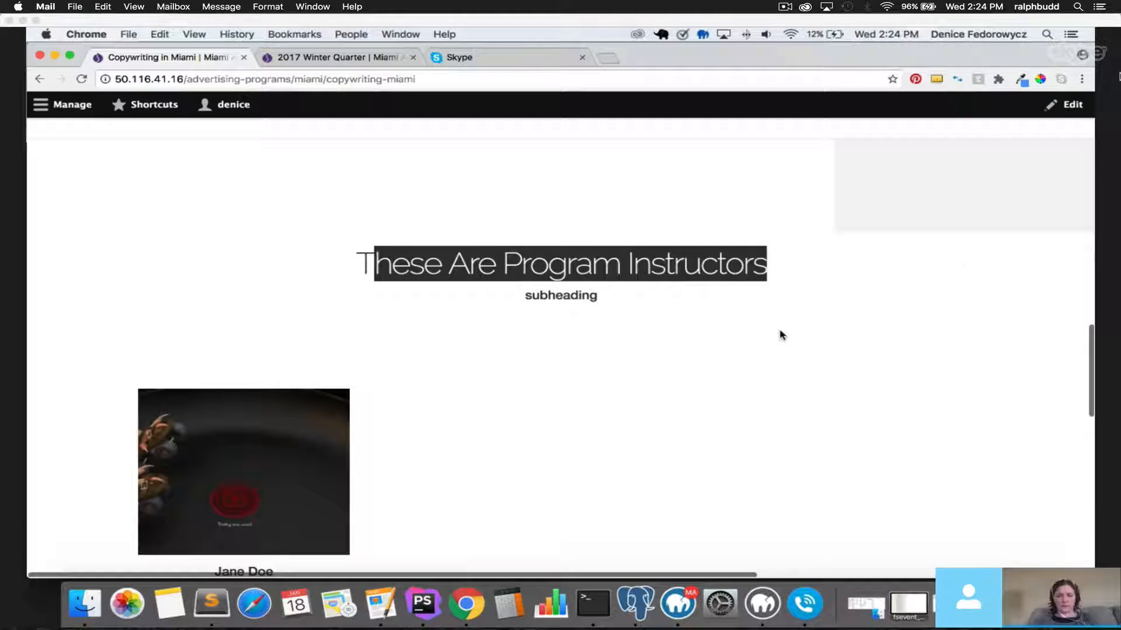
left_click_drag(355, 263, 802, 299)
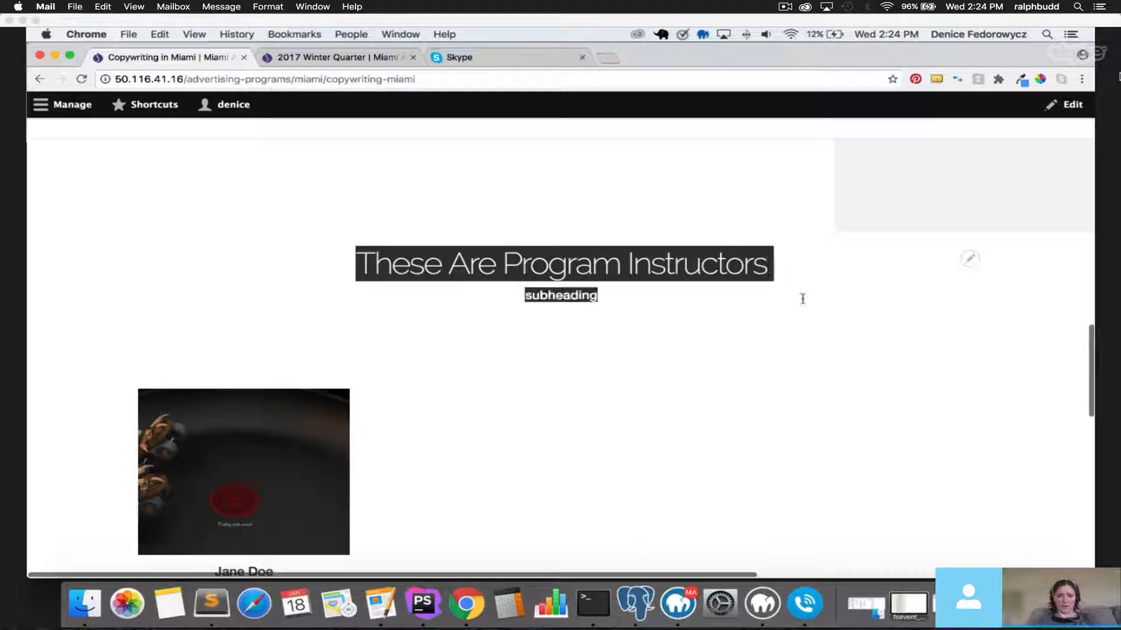
left_click(533, 299)
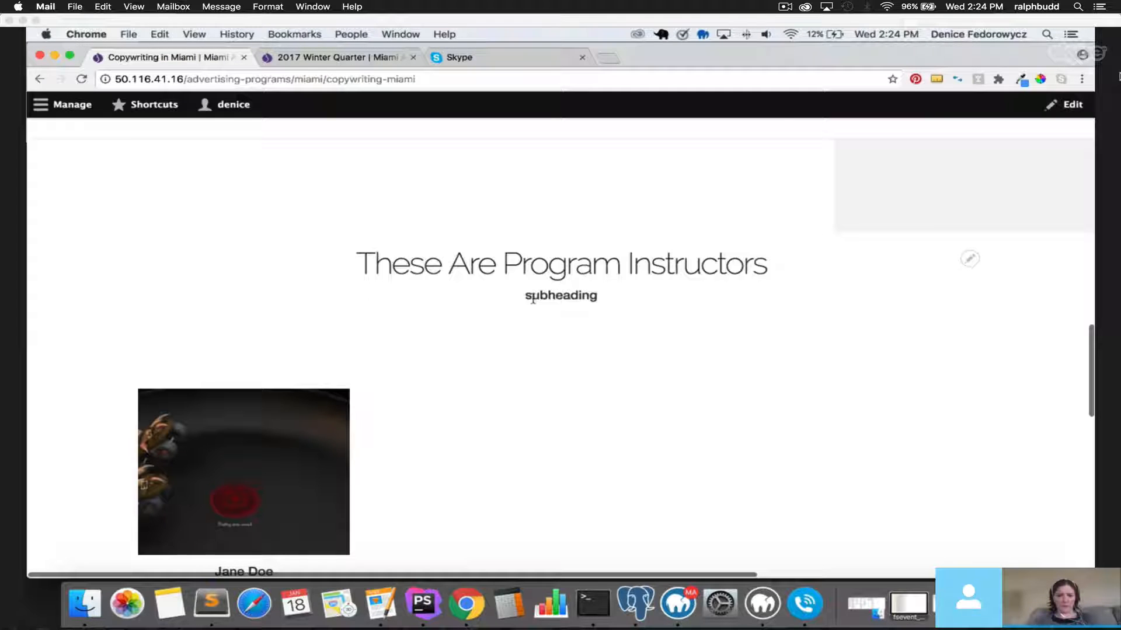
scroll(339, 383, "down", 3)
scroll(195, 425, "down", 3)
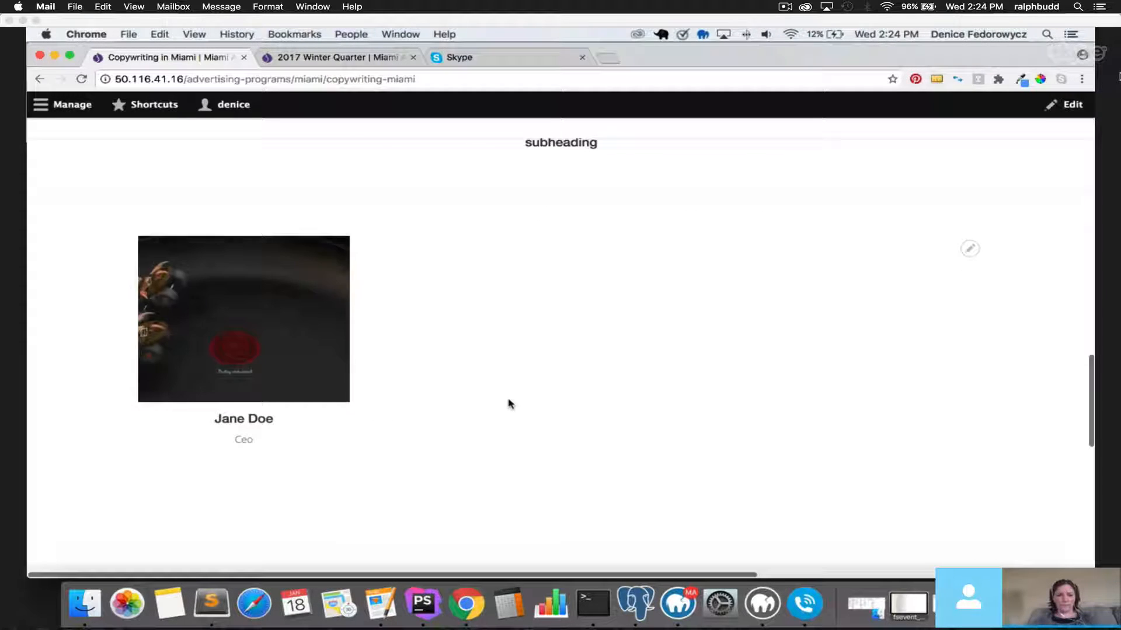
Bring up Chrome's context menu on the Copywriting Courses section.
mouse_move(261, 325)
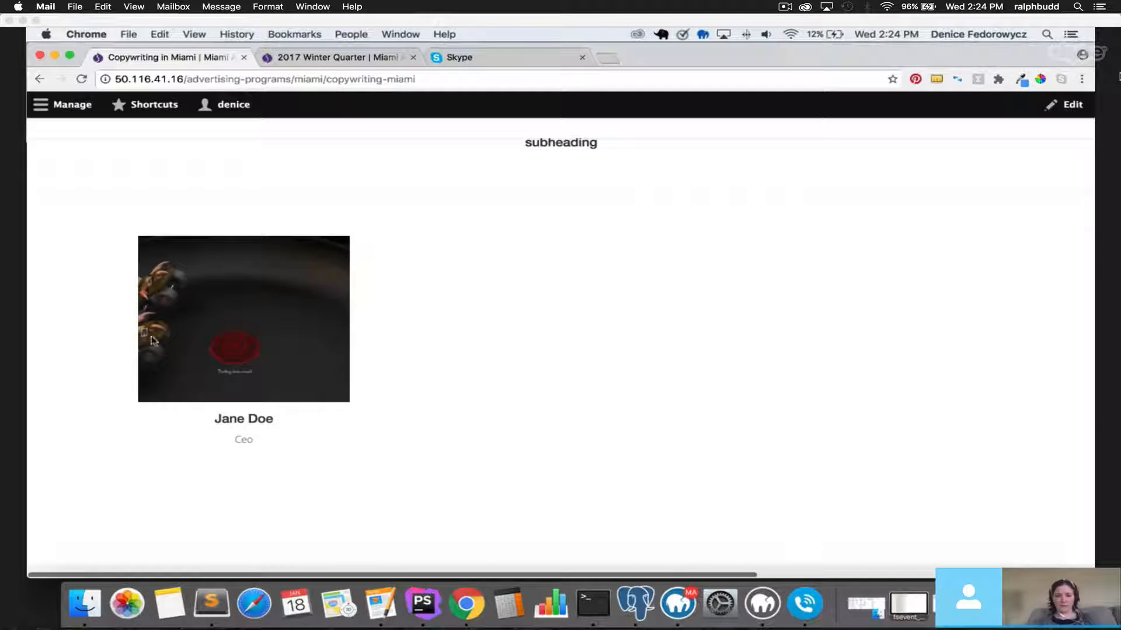
scroll(625, 410, "down", 3)
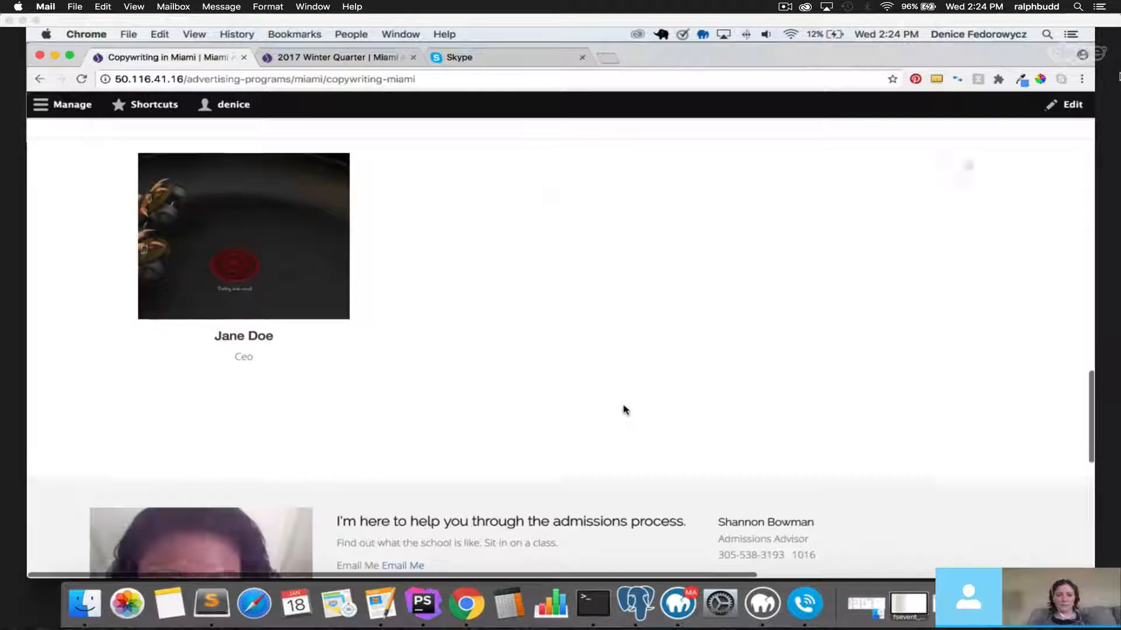
scroll(611, 375, "up", 2)
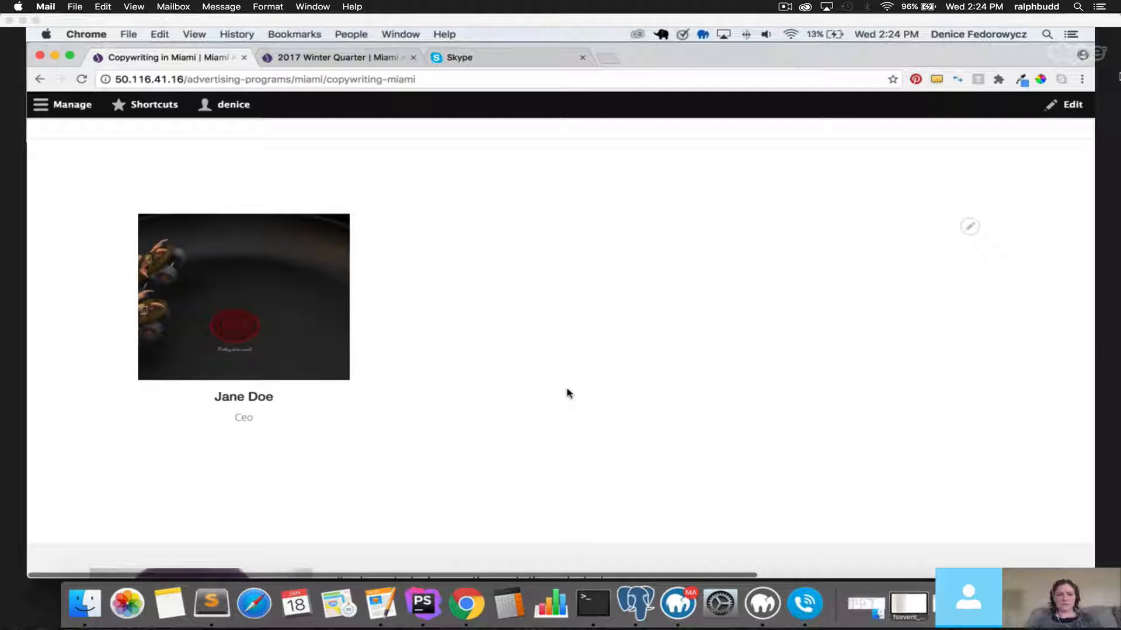
scroll(567, 393, "down", 5)
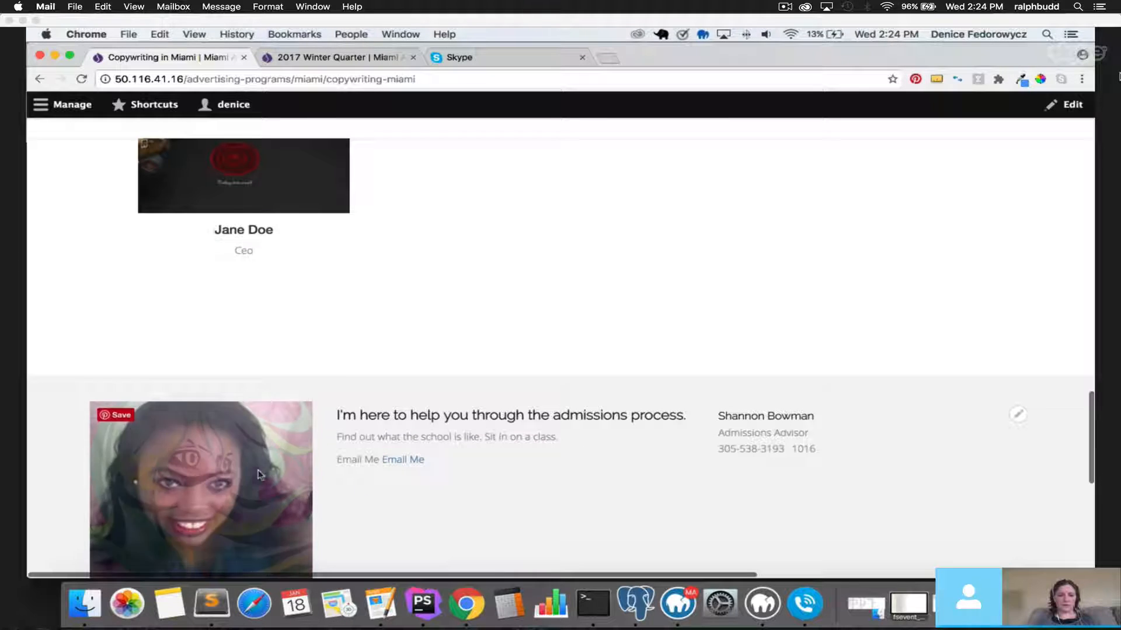
scroll(748, 467, "down", 5)
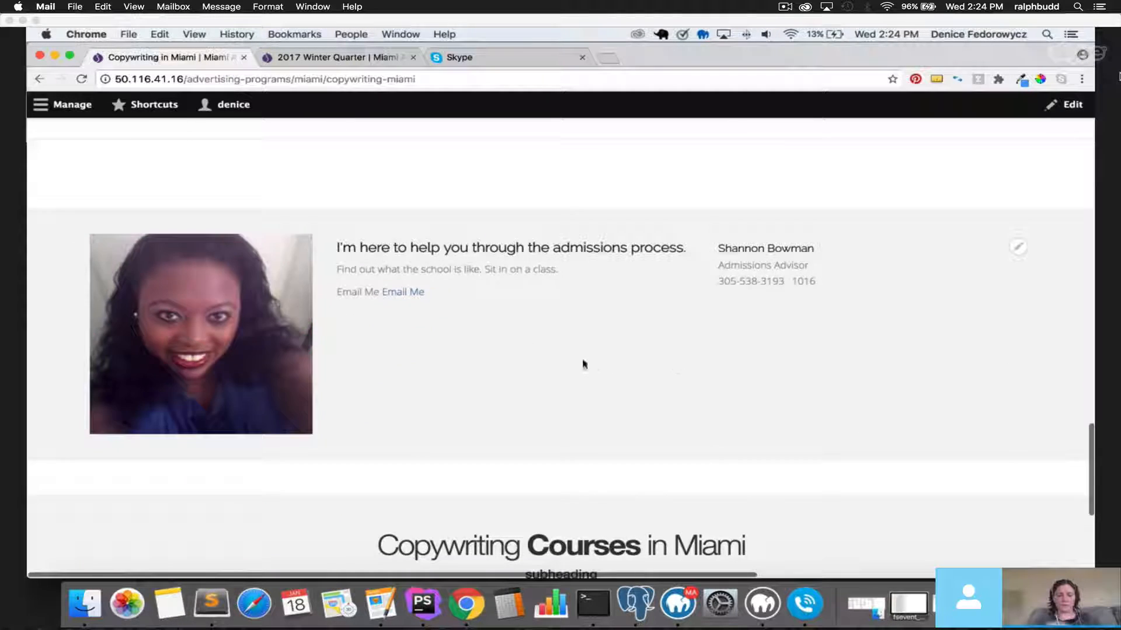
scroll(583, 365, "down", 6)
right_click(101, 347)
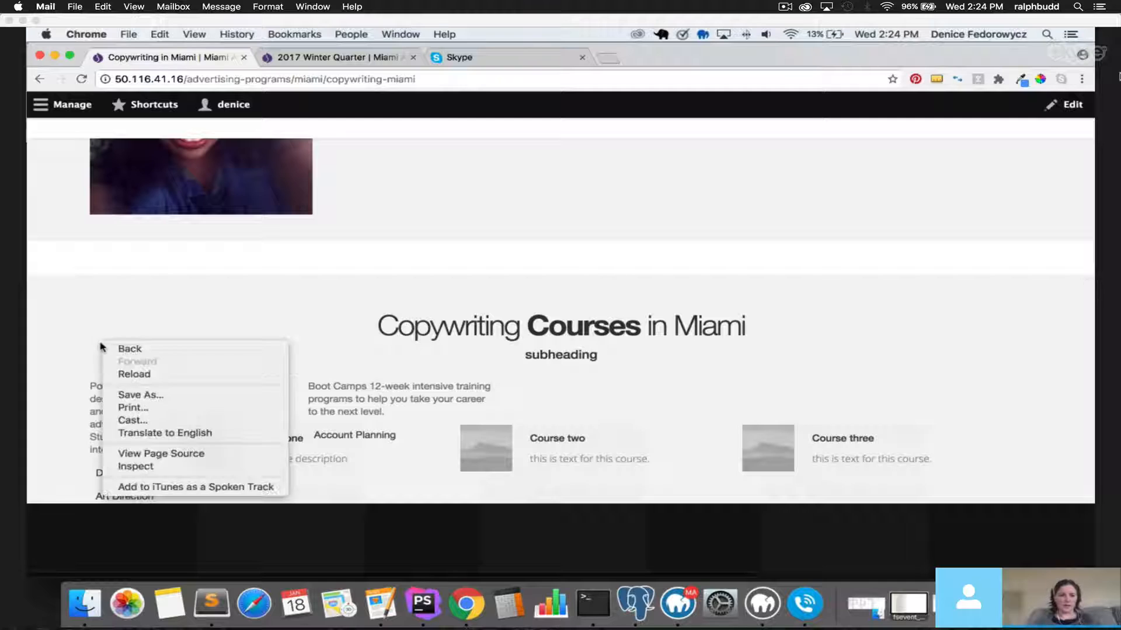
Inspect the courses markup and give the which-program section an inline 'clear: both' style.
left_click(144, 467)
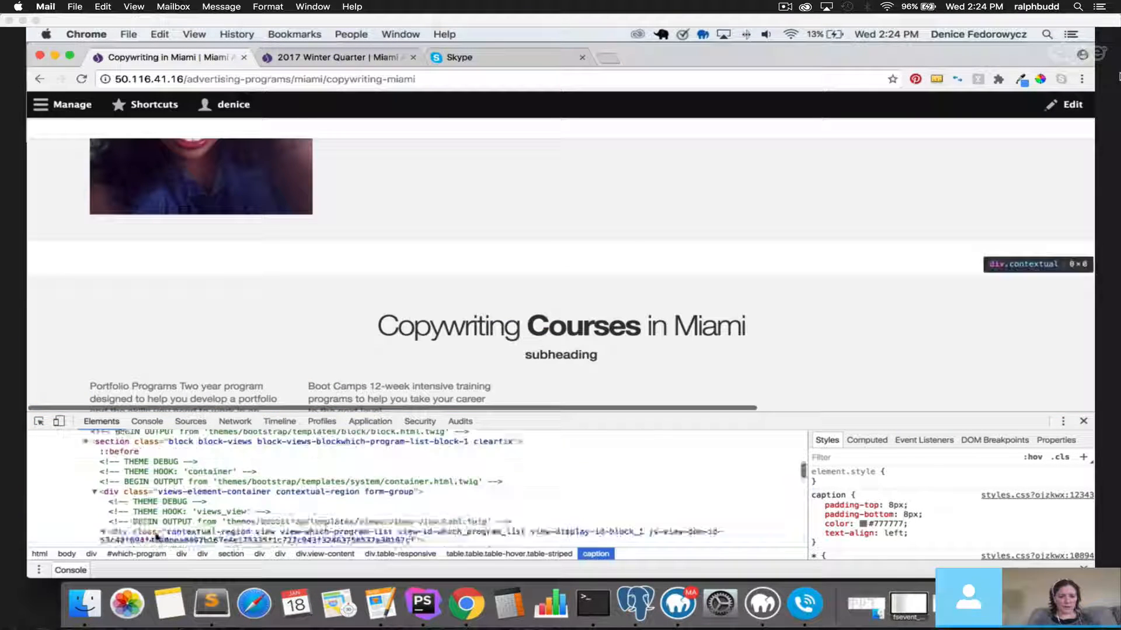
scroll(156, 536, "up", 6)
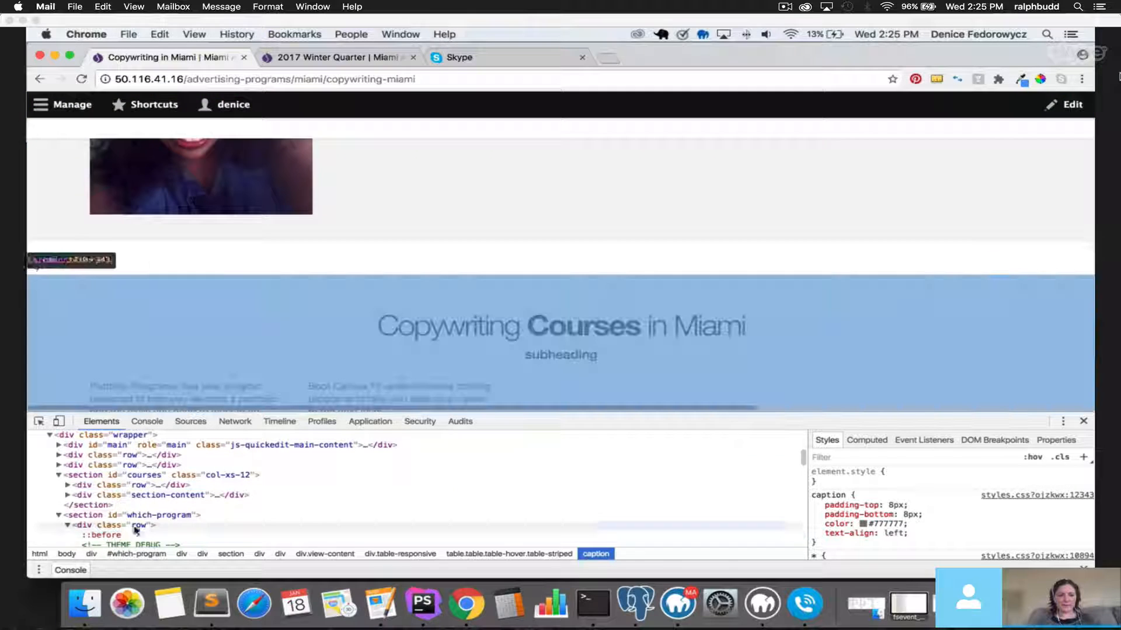
left_click(134, 515)
left_click(870, 484)
type("clear")
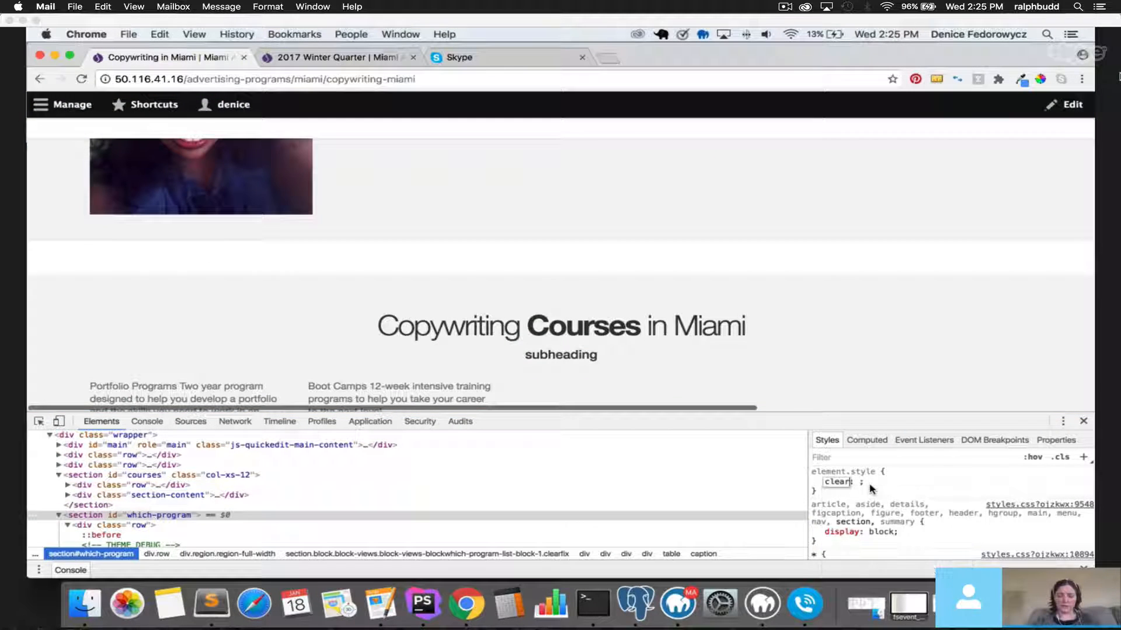
key("BackSpace")
key("BackSpace")
key("BackSpace")
key("BackSpace")
key("BackSpace")
type("c")
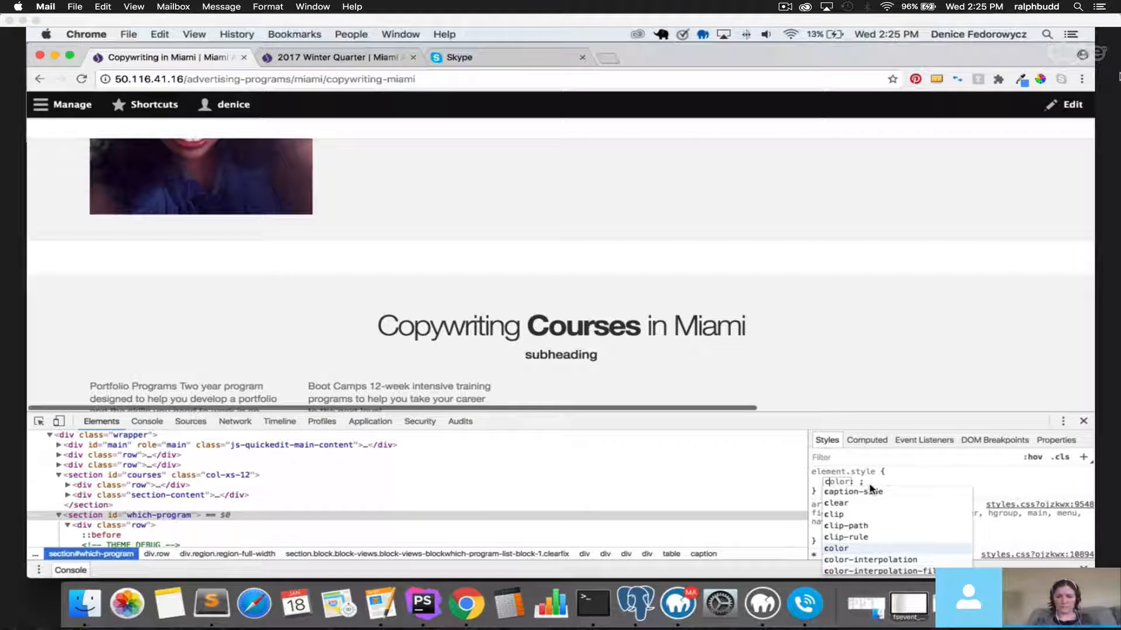
type("lear")
key("Tab")
type("both")
key("Return")
Review the adjusted page layout and close the DevTools panel.
scroll(868, 362, "down", 5)
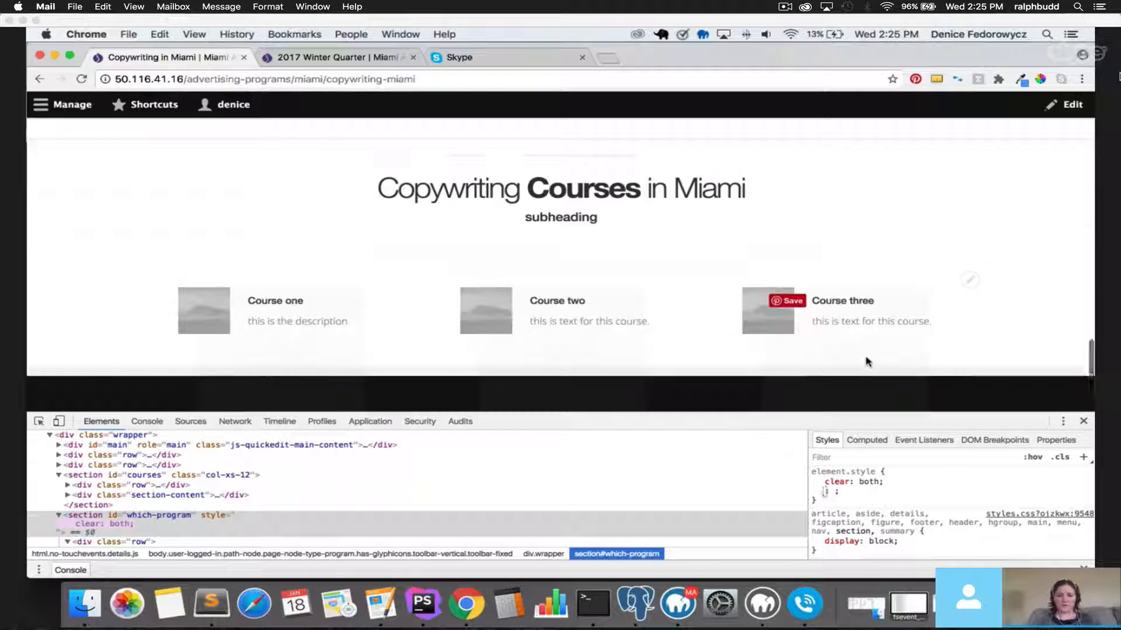
scroll(868, 362, "down", 1)
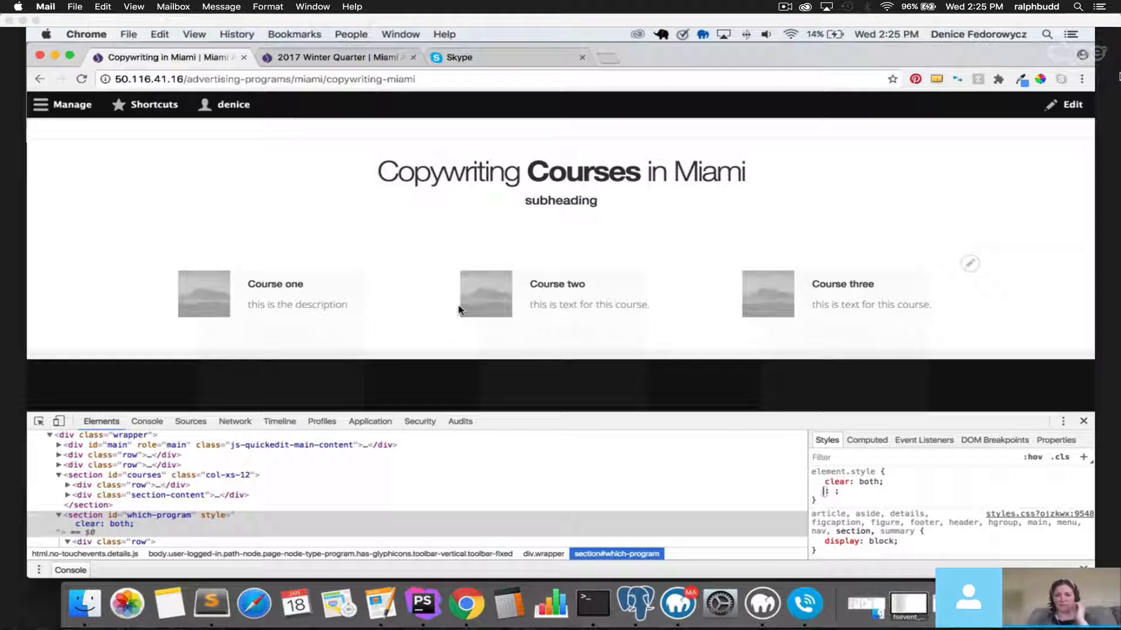
scroll(240, 317, "down", 1)
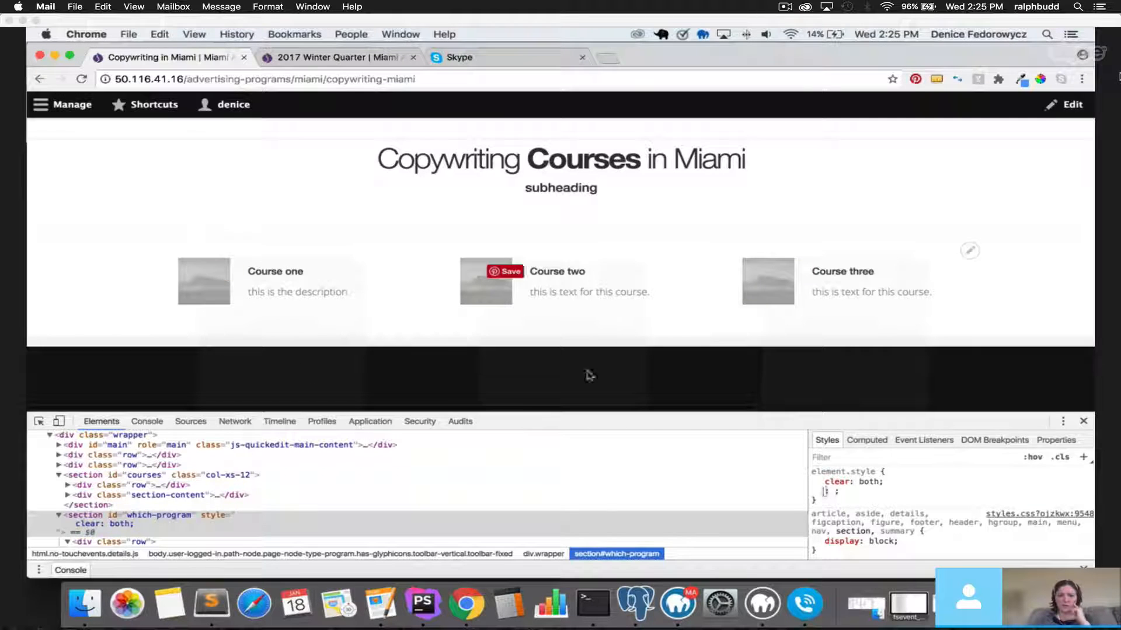
scroll(842, 343, "down", 2)
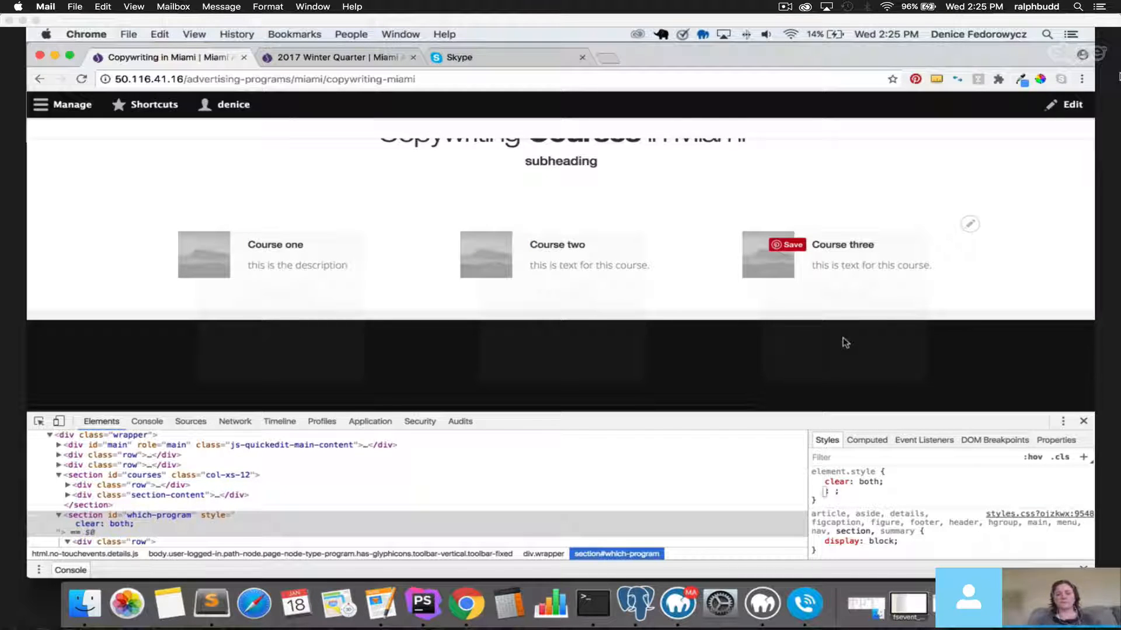
scroll(844, 343, "up", 5)
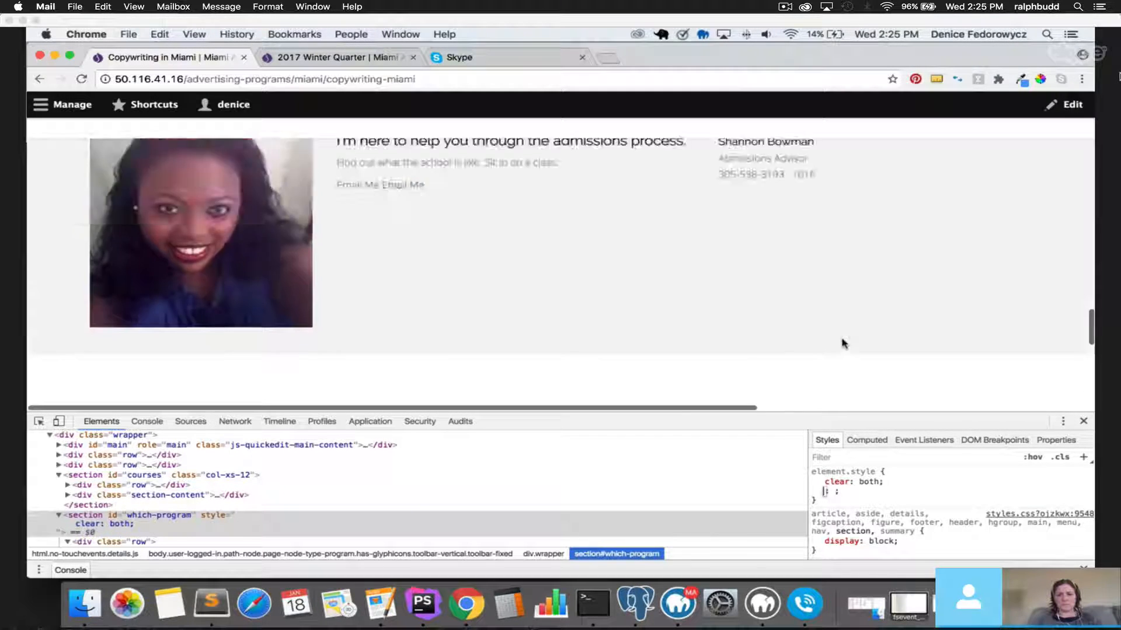
scroll(844, 343, "up", 10)
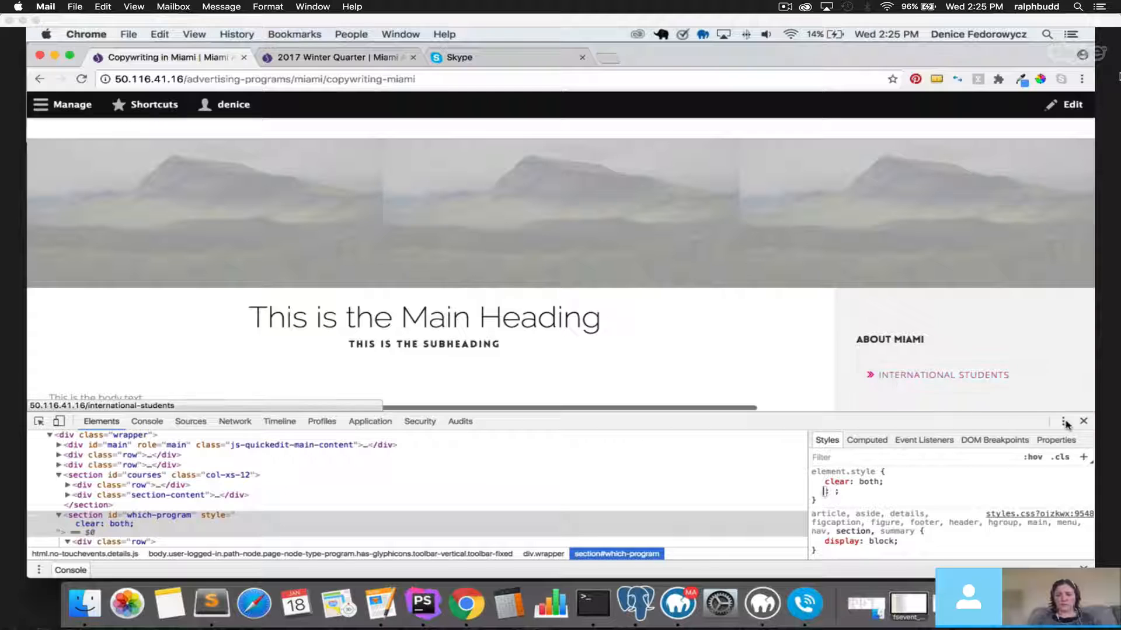
left_click(1083, 421)
Go to the Content list and filter it to the Basic page content type.
left_click(43, 109)
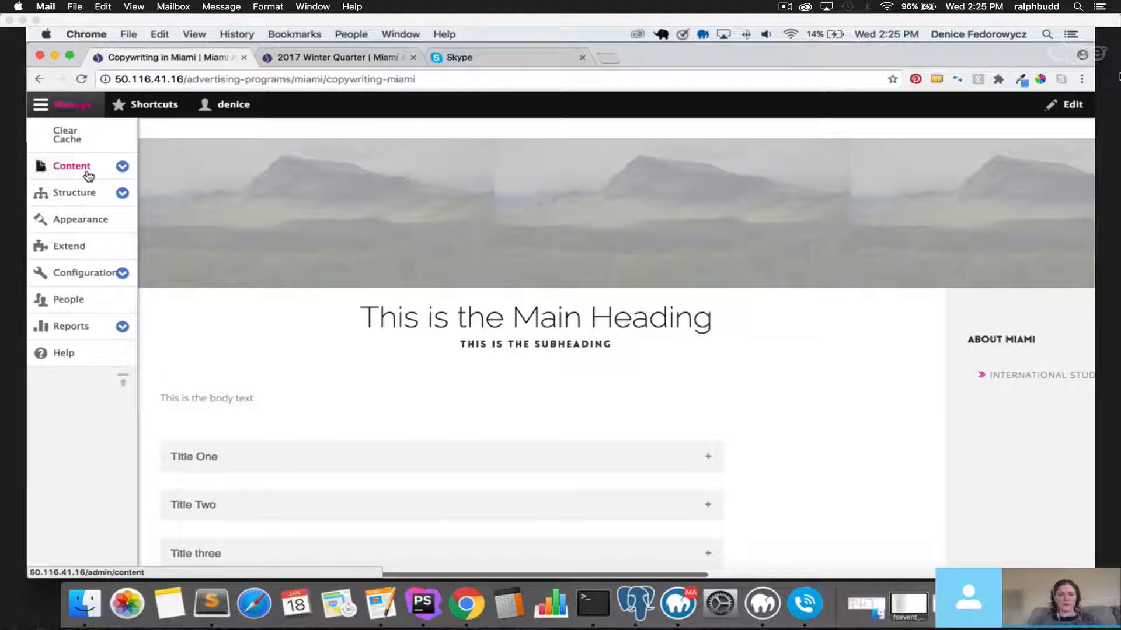
left_click(87, 173)
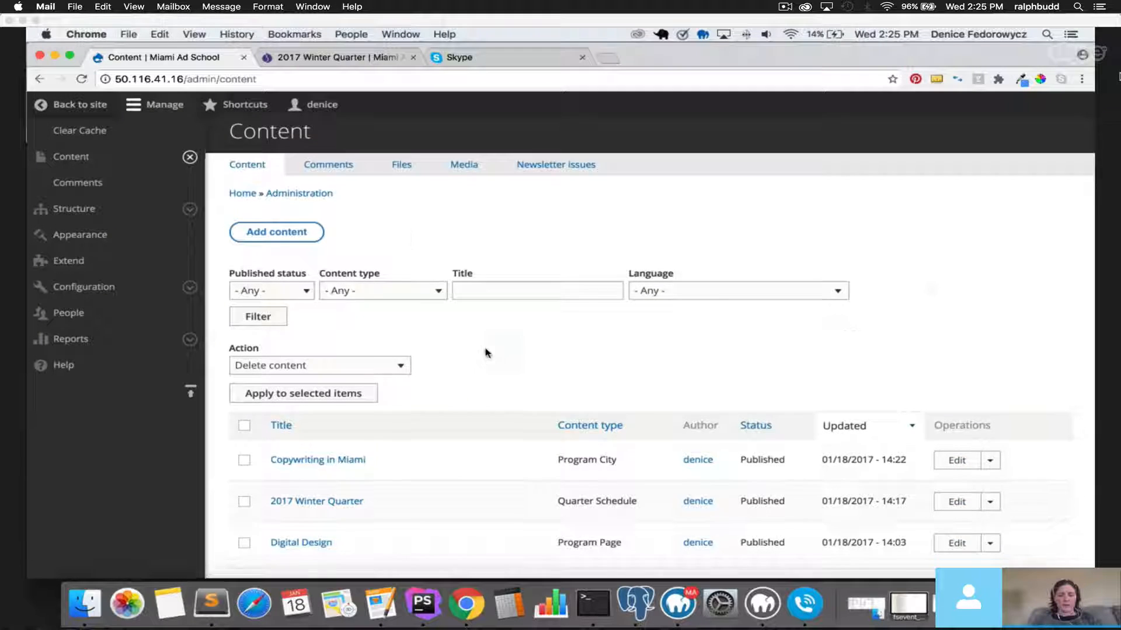
scroll(487, 354, "down", 2)
left_click(369, 175)
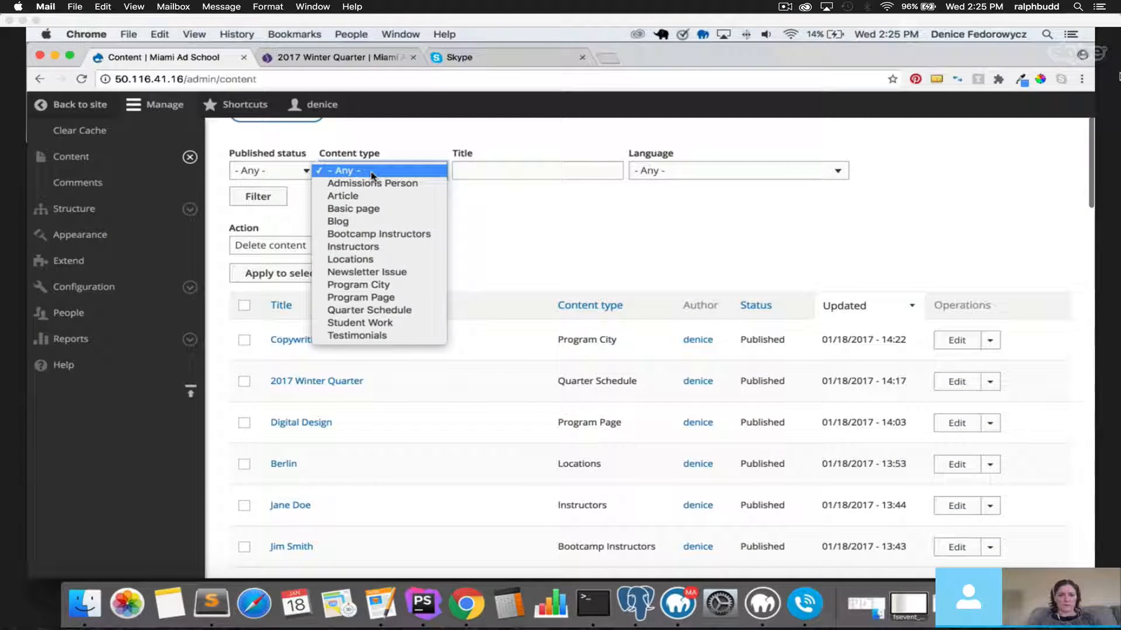
left_click(366, 211)
left_click(283, 199)
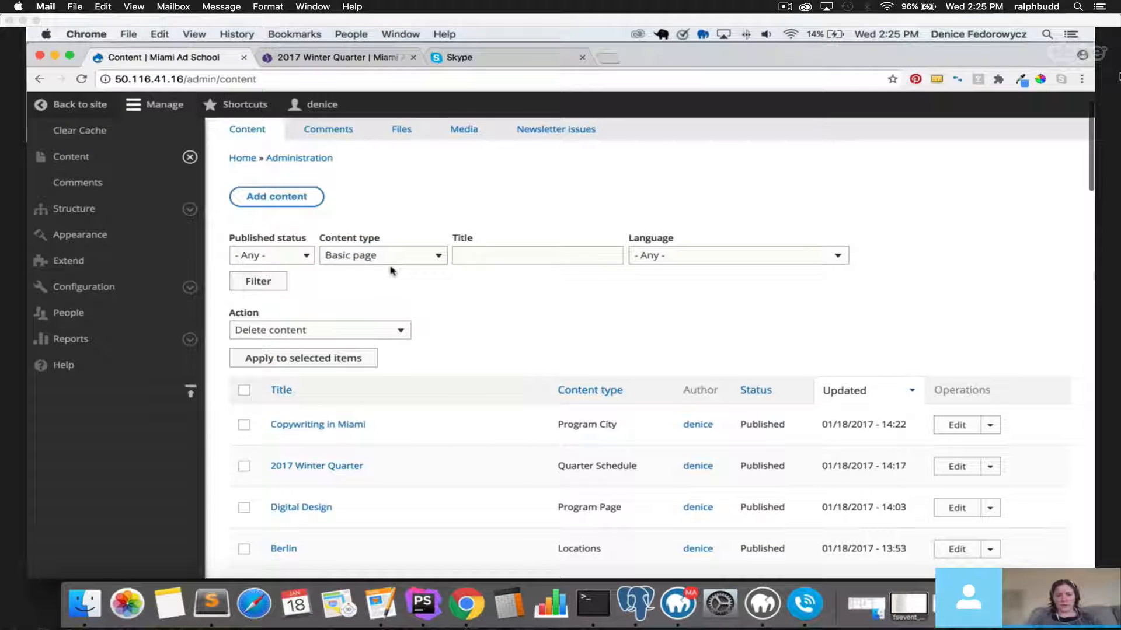
left_click(380, 258)
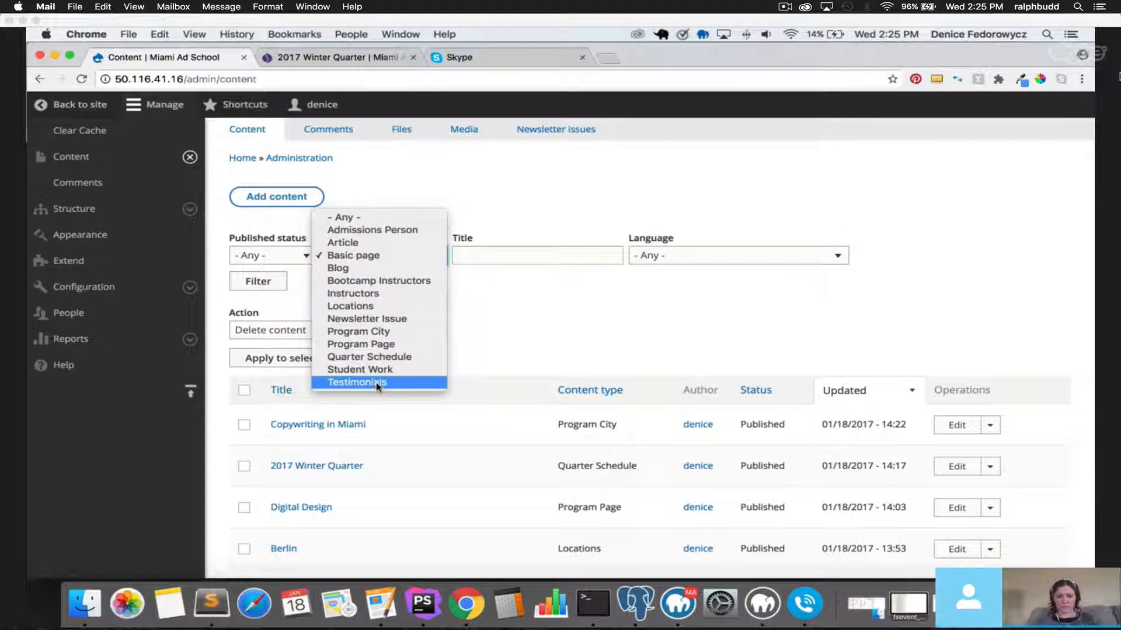
left_click(371, 257)
left_click(259, 281)
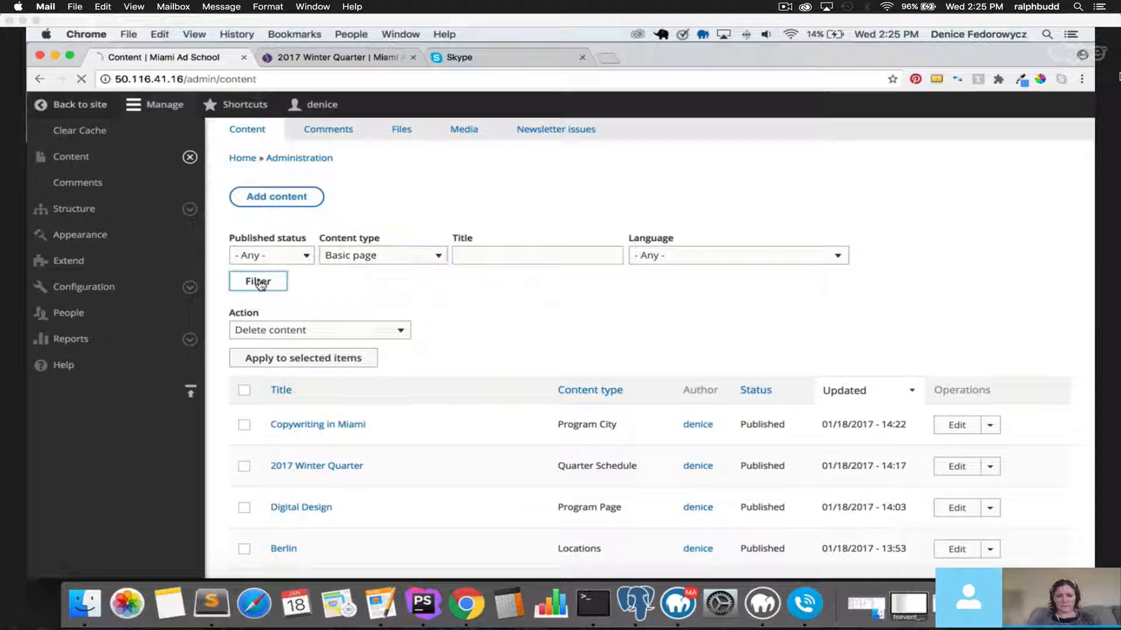
scroll(461, 410, "down", 5)
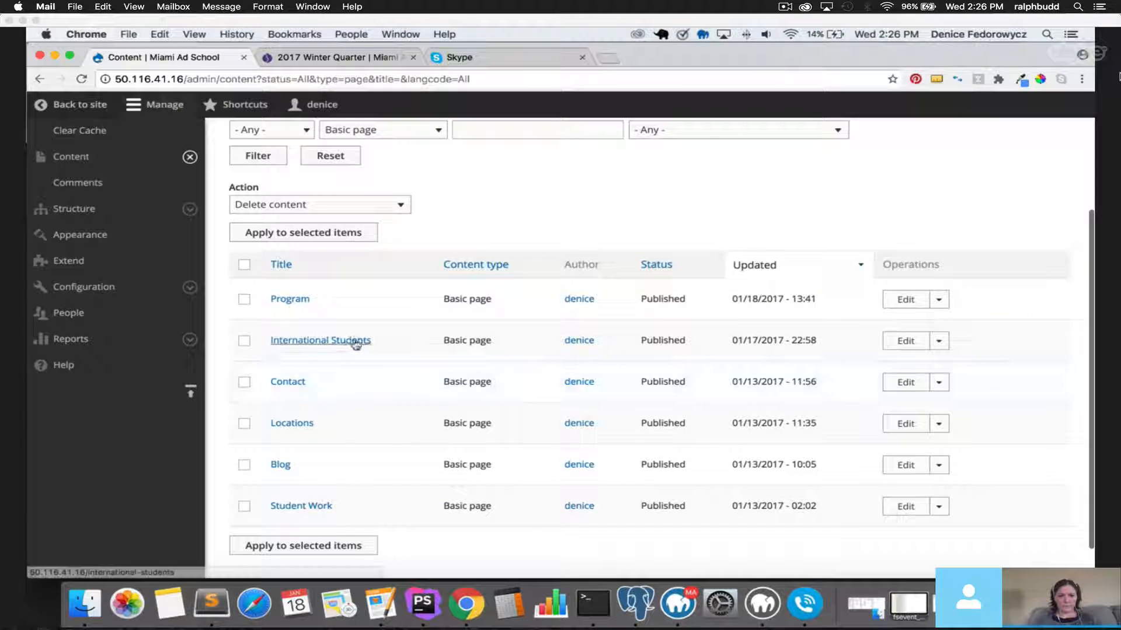
Edit the International Students page and re-enable its Provide a menu link setting.
left_click(896, 343)
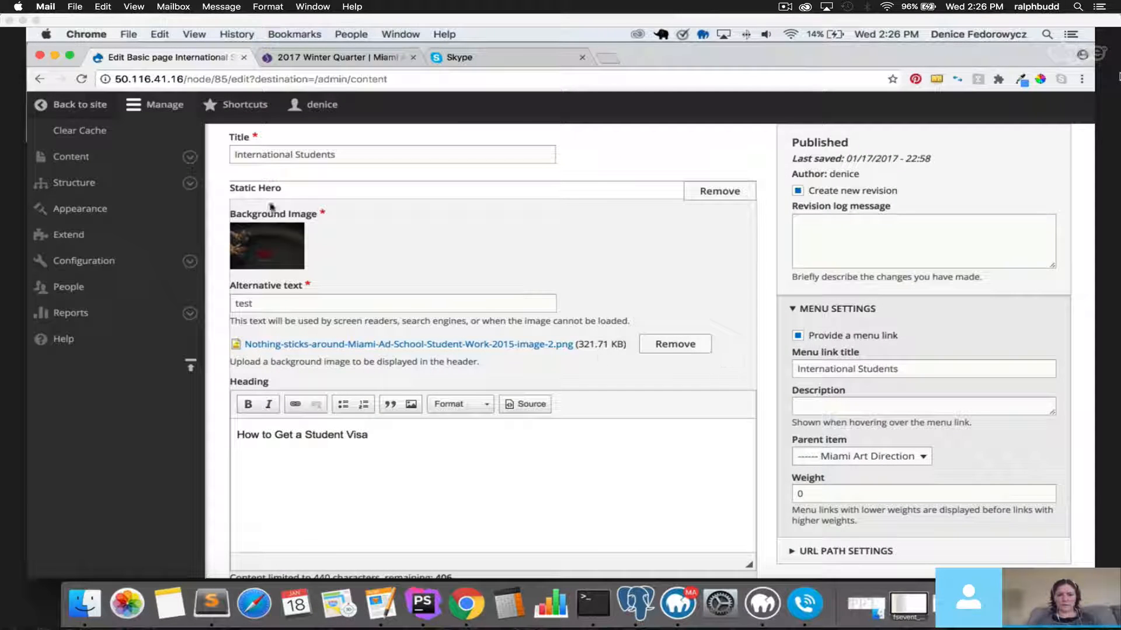
scroll(336, 297, "down", 10)
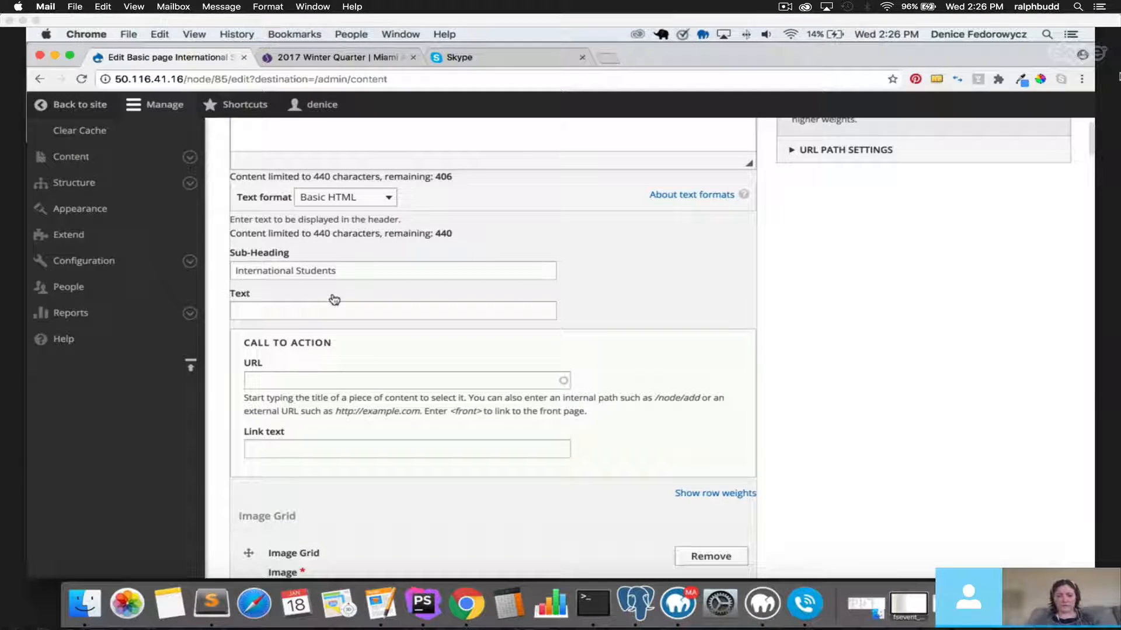
scroll(335, 300, "down", 10)
scroll(736, 362, "up", 2)
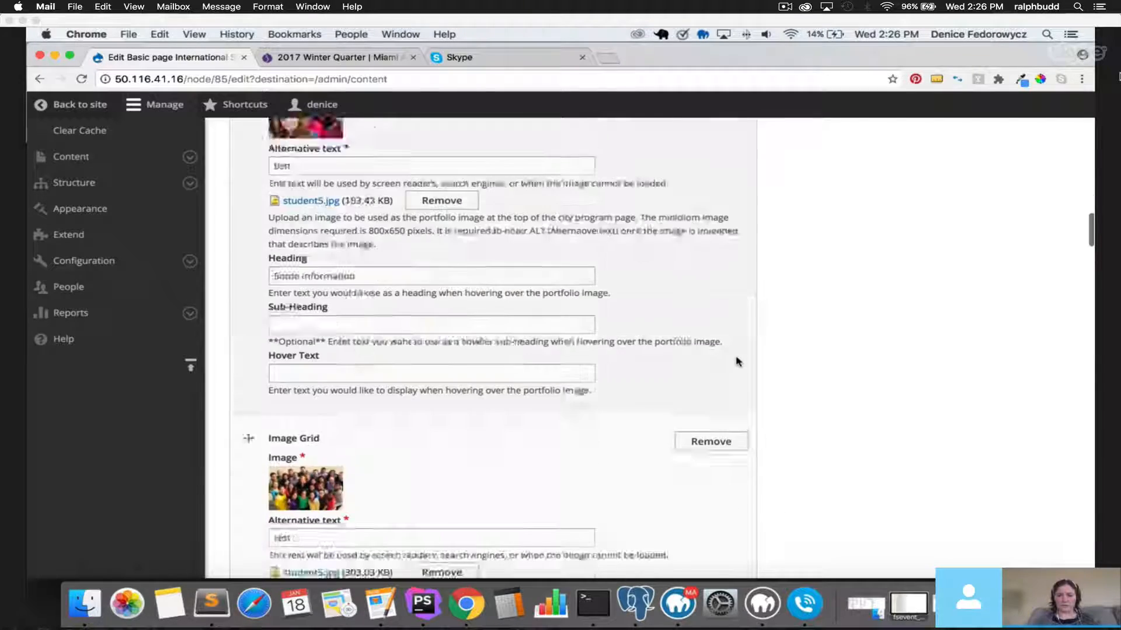
scroll(736, 361, "up", 15)
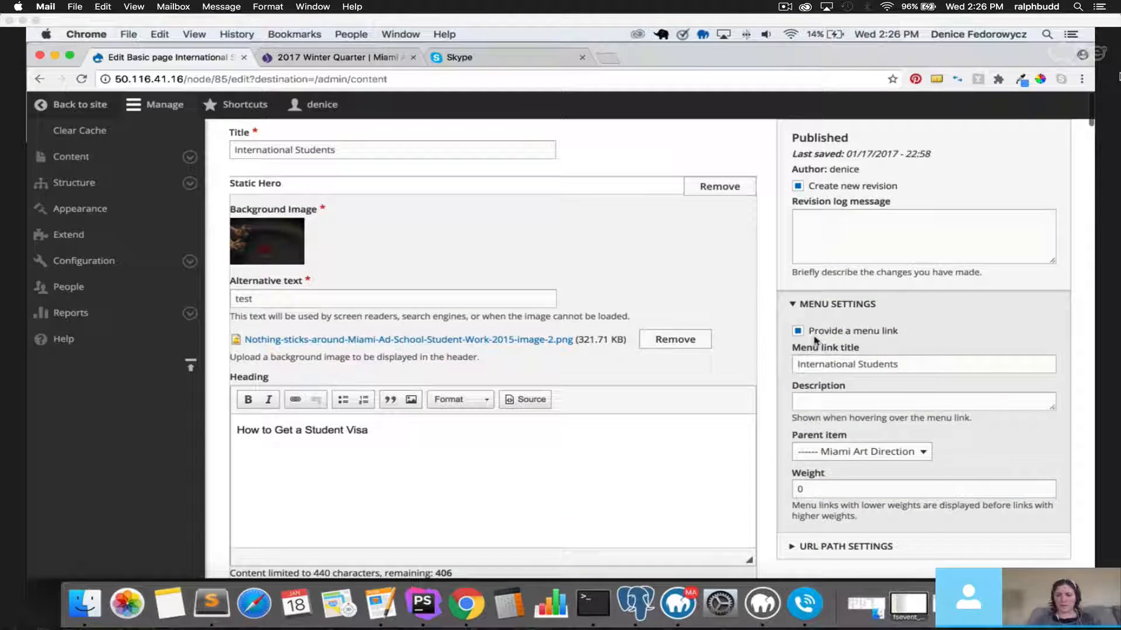
left_click(797, 331)
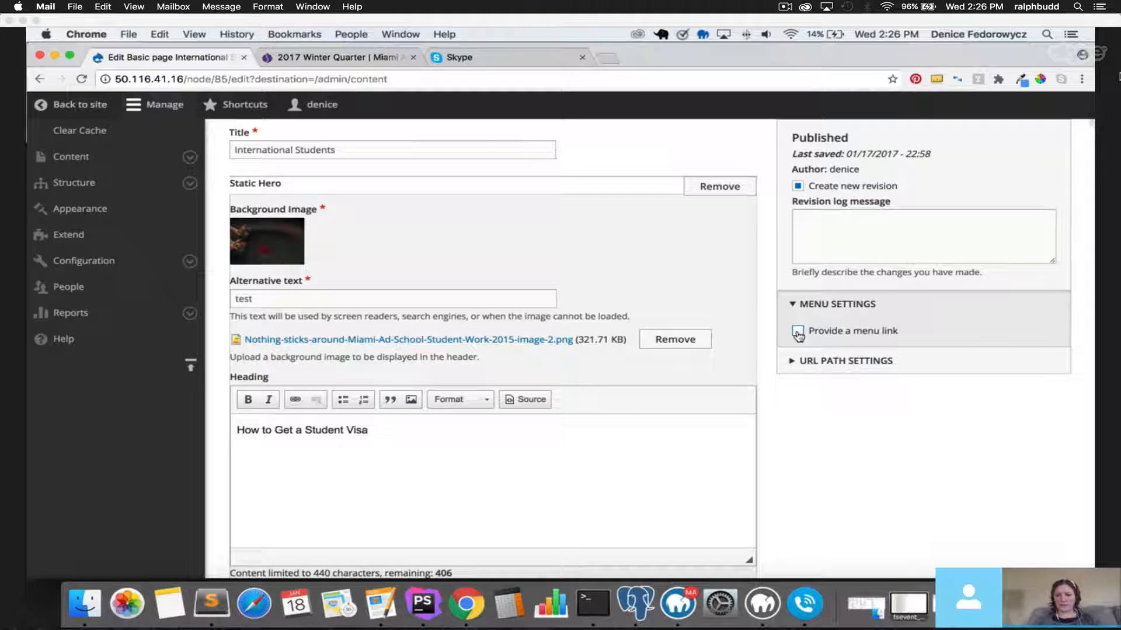
left_click(797, 331)
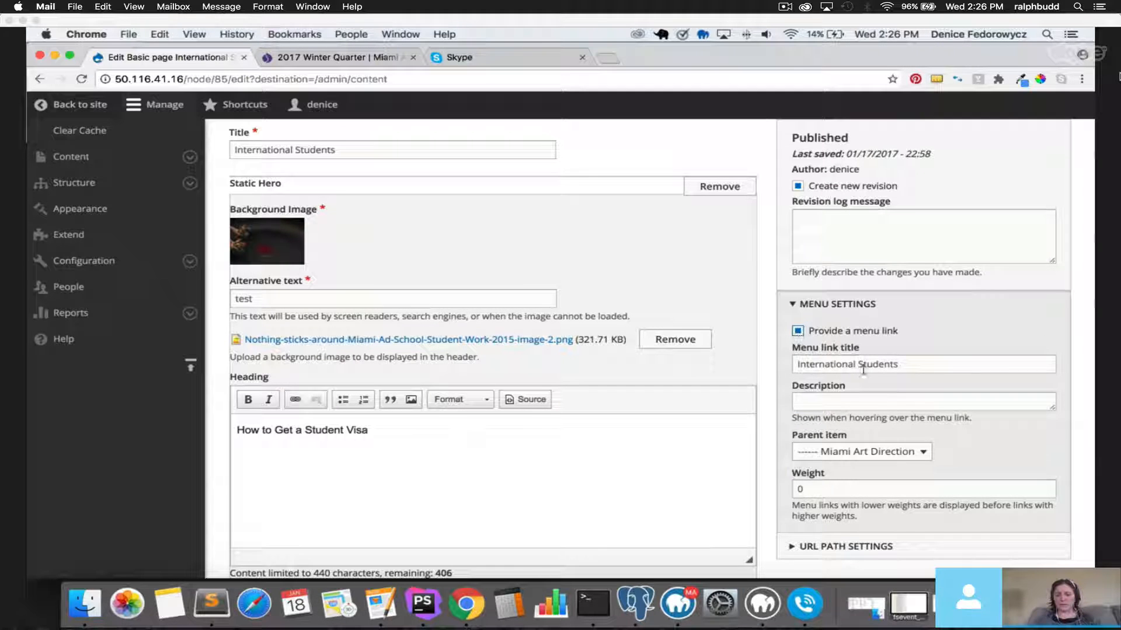
left_click(897, 365)
left_click_drag(897, 365, 789, 368)
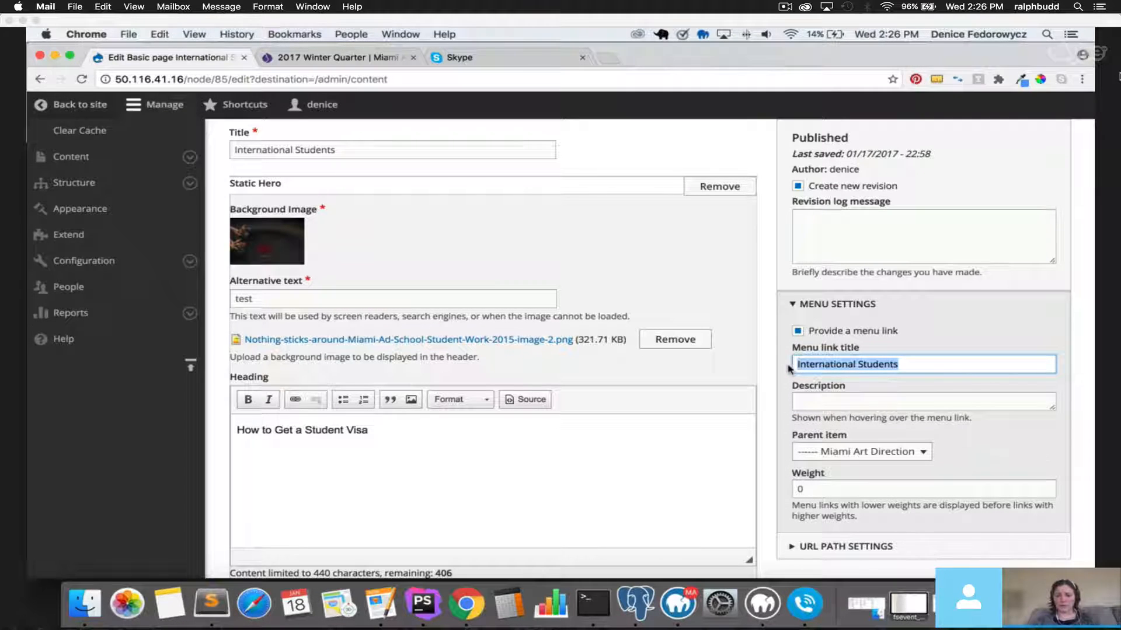
Keep Miami Art Direction as the parent menu item and save the page as published.
scroll(789, 368, "down", 4)
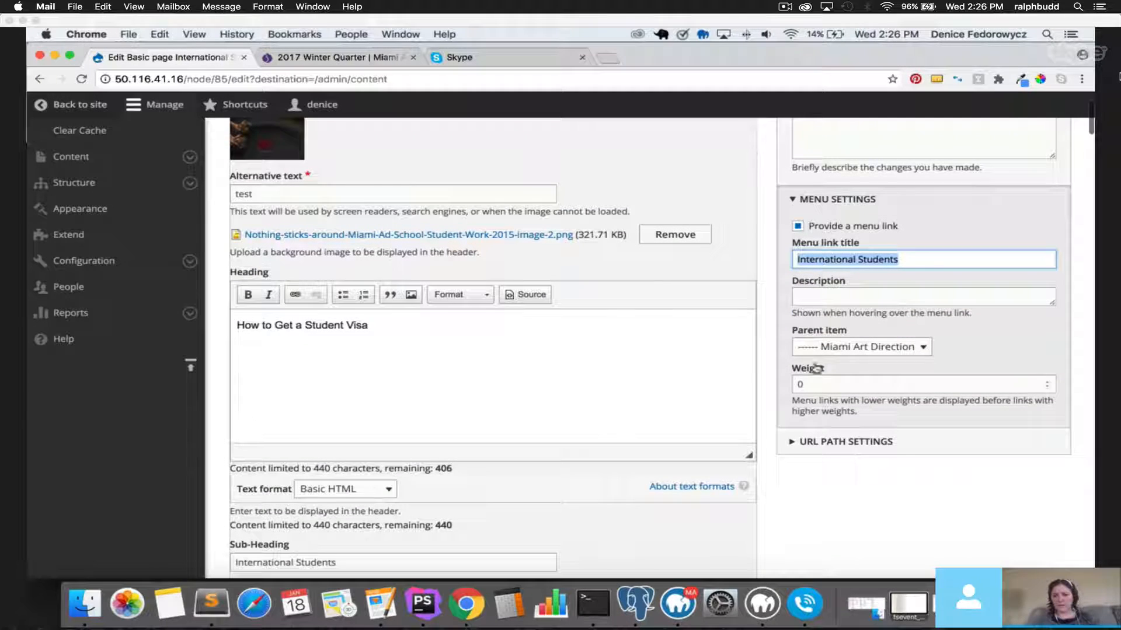
left_click(899, 349)
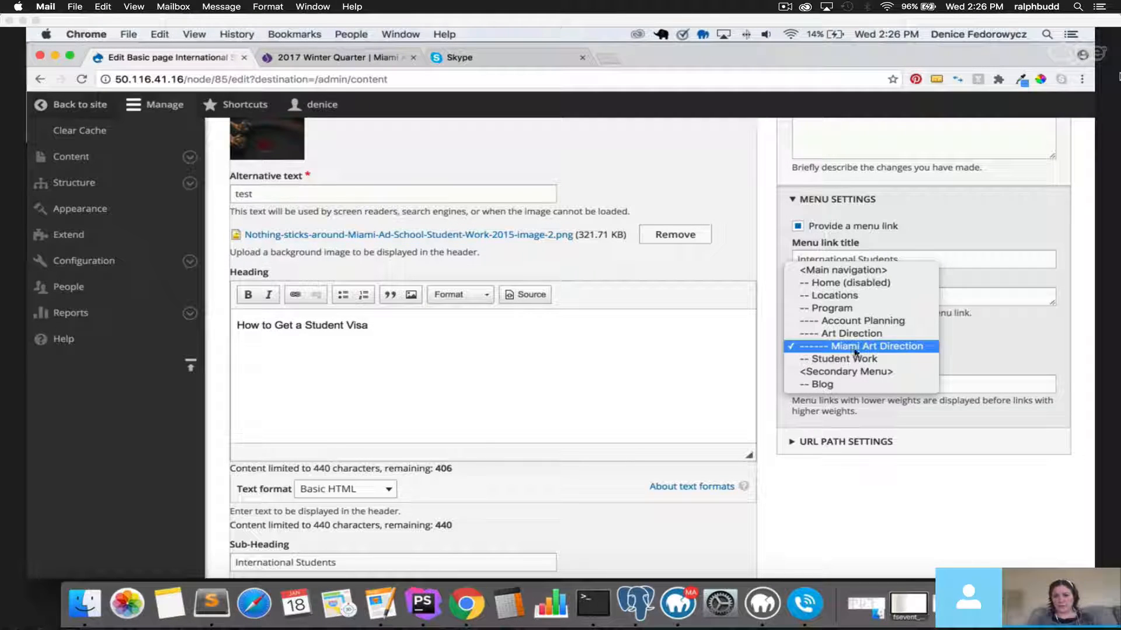
left_click(885, 349)
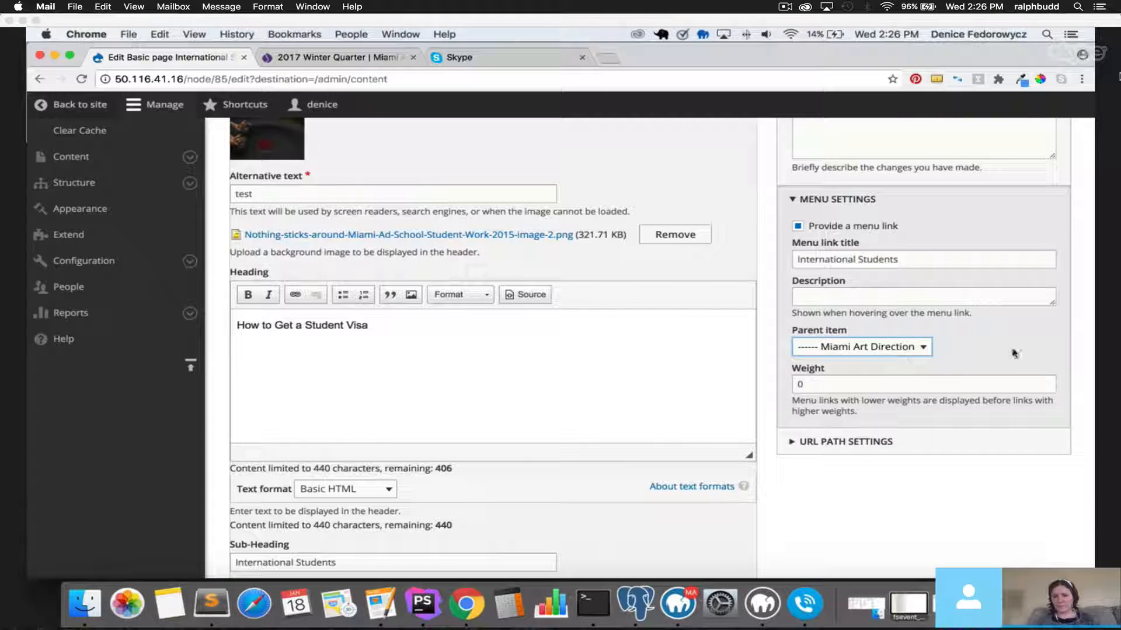
scroll(781, 441, "down", 10)
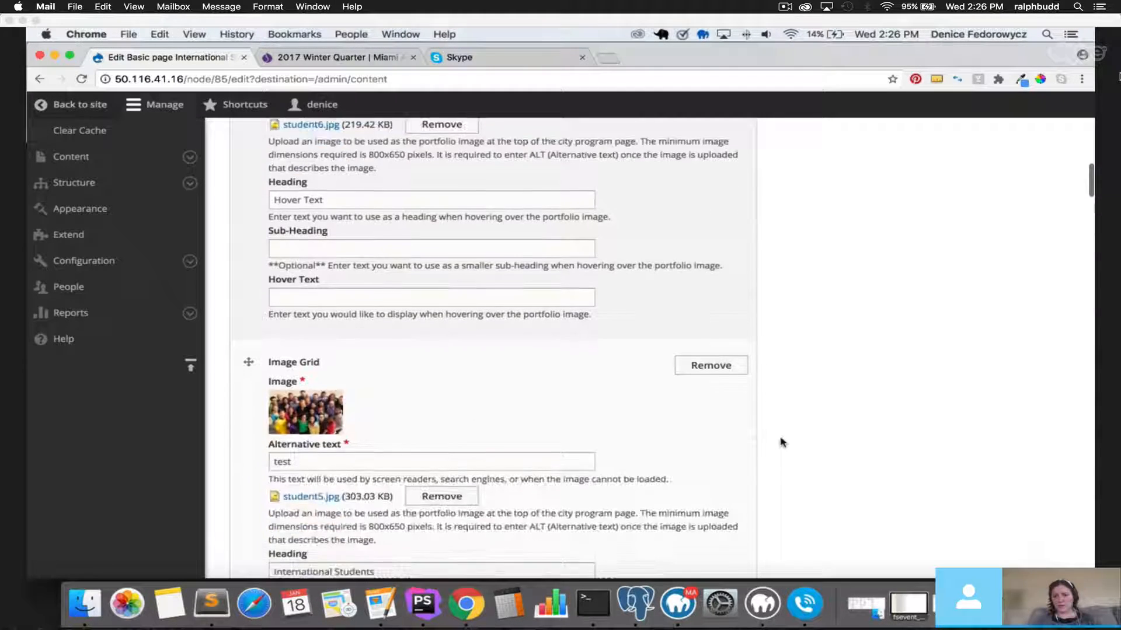
scroll(781, 442, "up", 15)
scroll(298, 410, "down", 15)
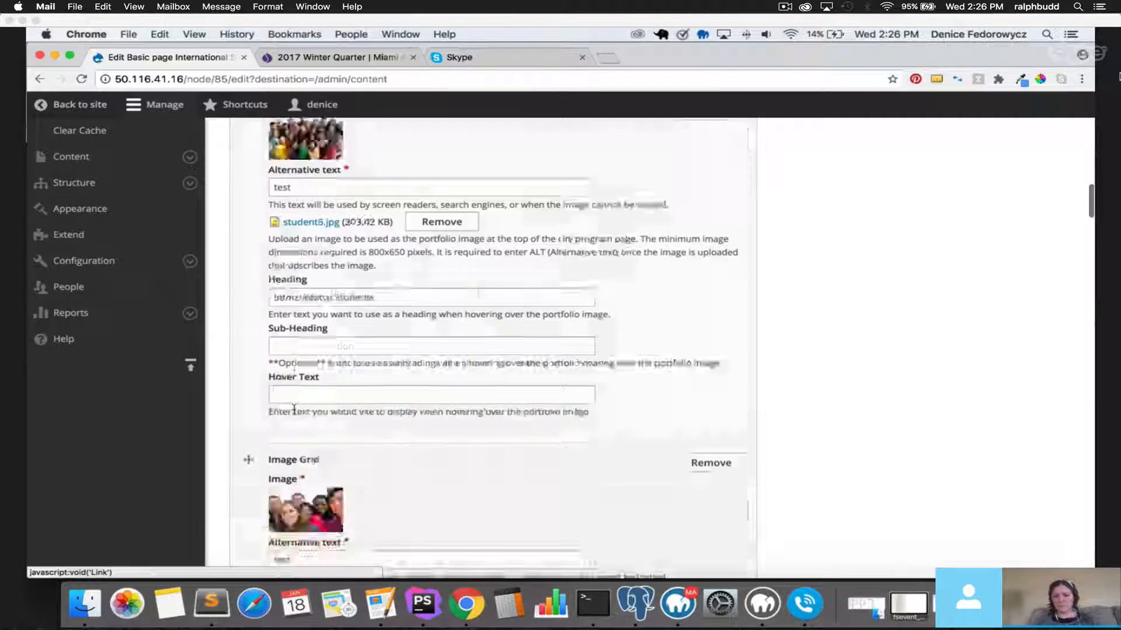
scroll(294, 409, "down", 20)
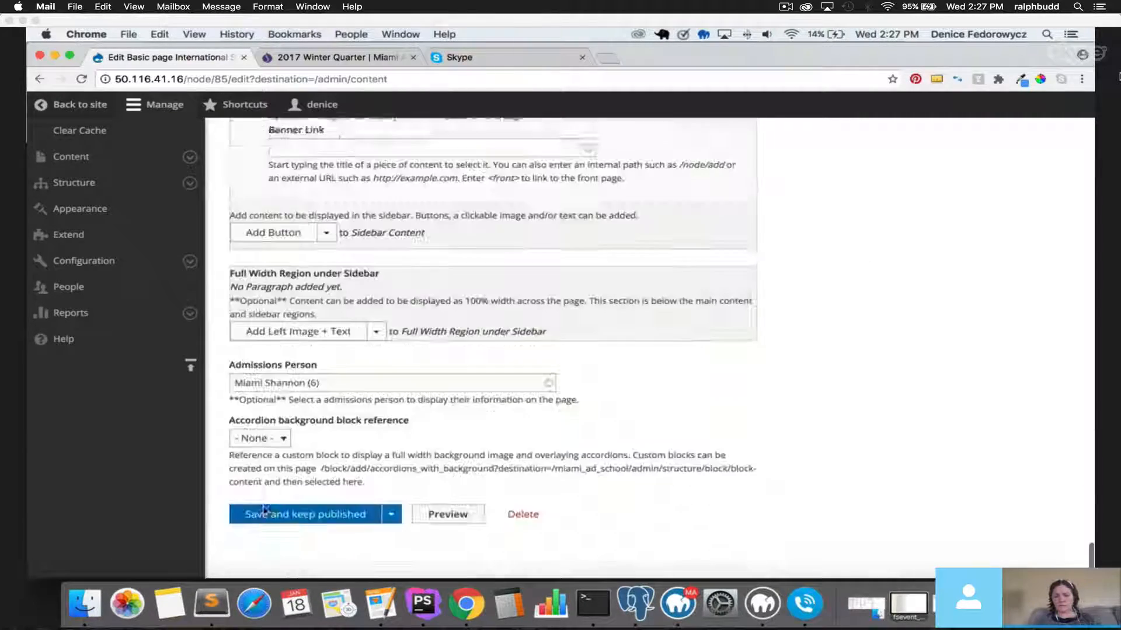
left_click(299, 506)
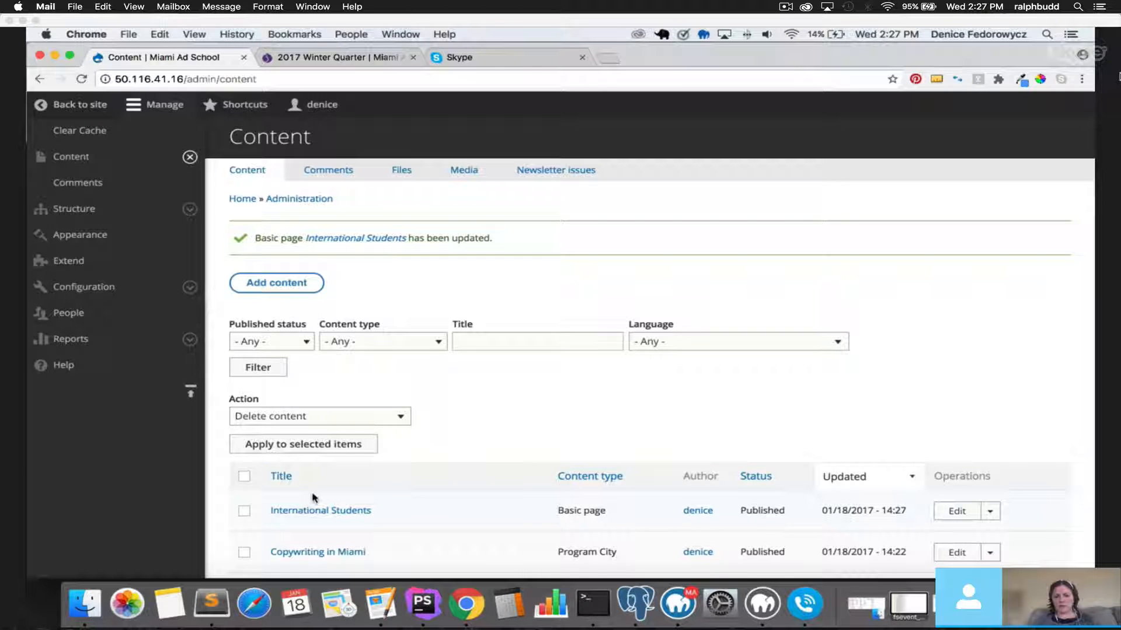
Navigate back to the Copywriting in Miami page and close the administration tray.
scroll(315, 493, "down", 2)
left_click(40, 79)
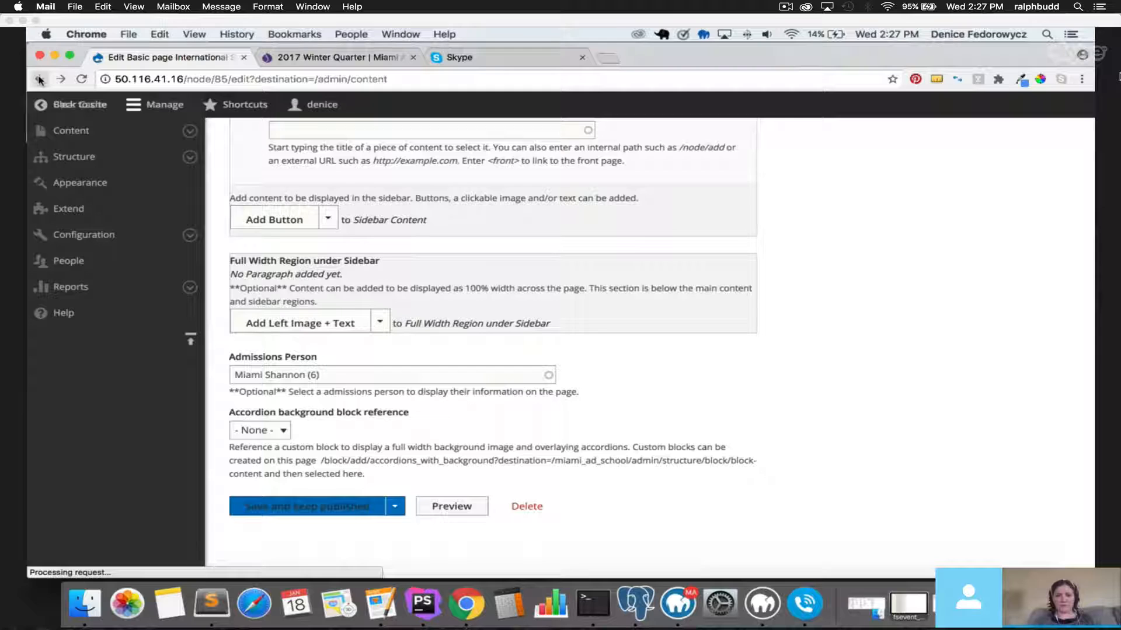
left_click(41, 80)
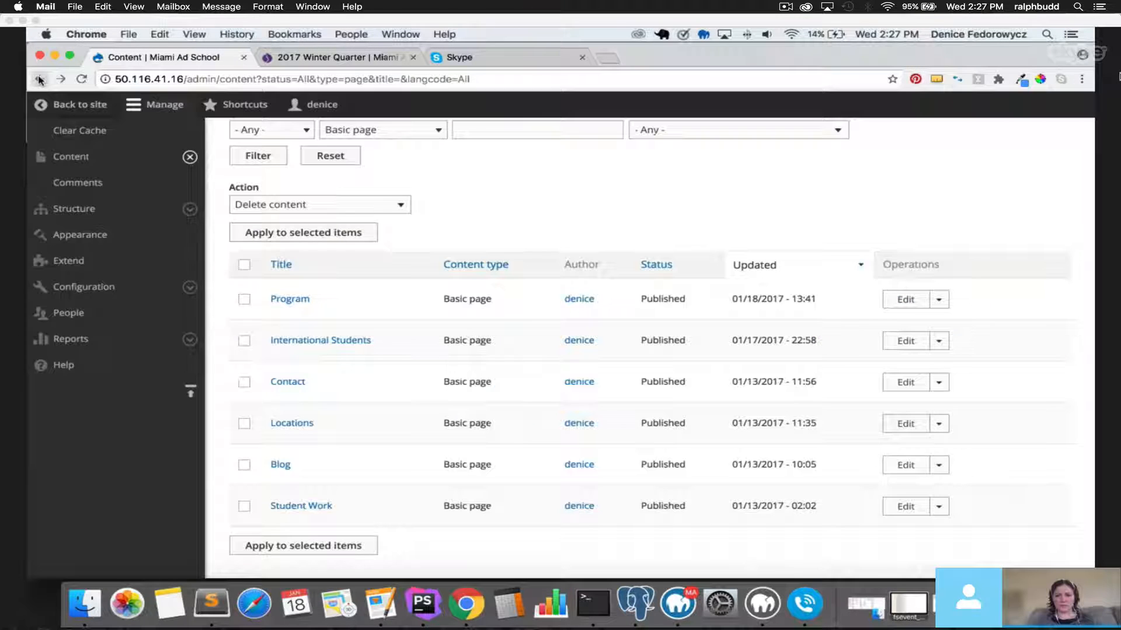
left_click(40, 79)
left_click(40, 79)
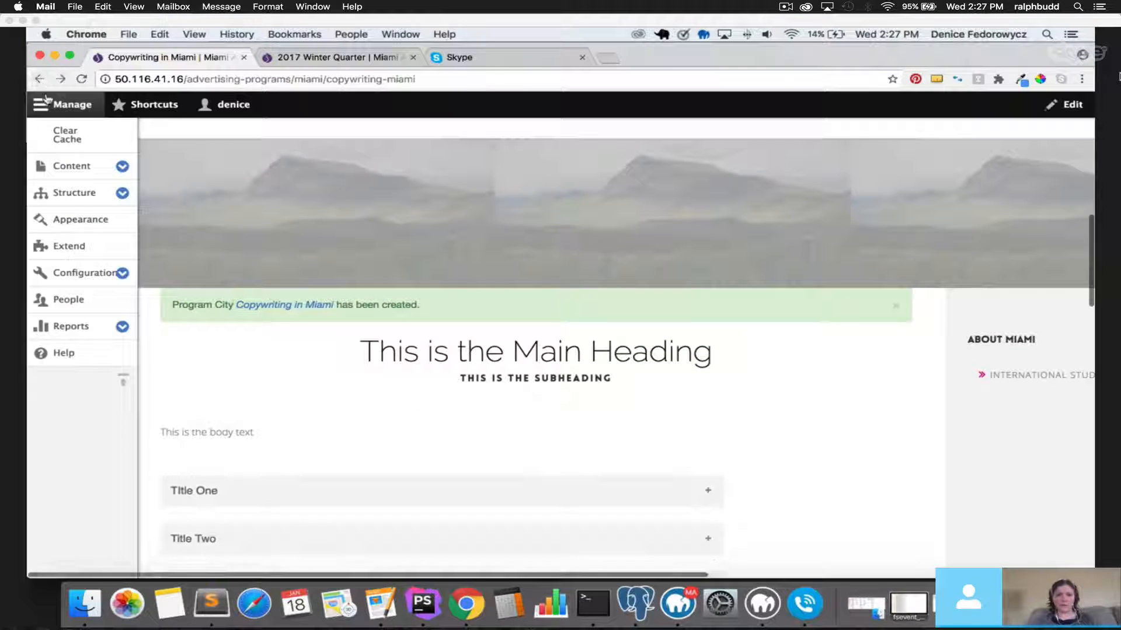
left_click(65, 103)
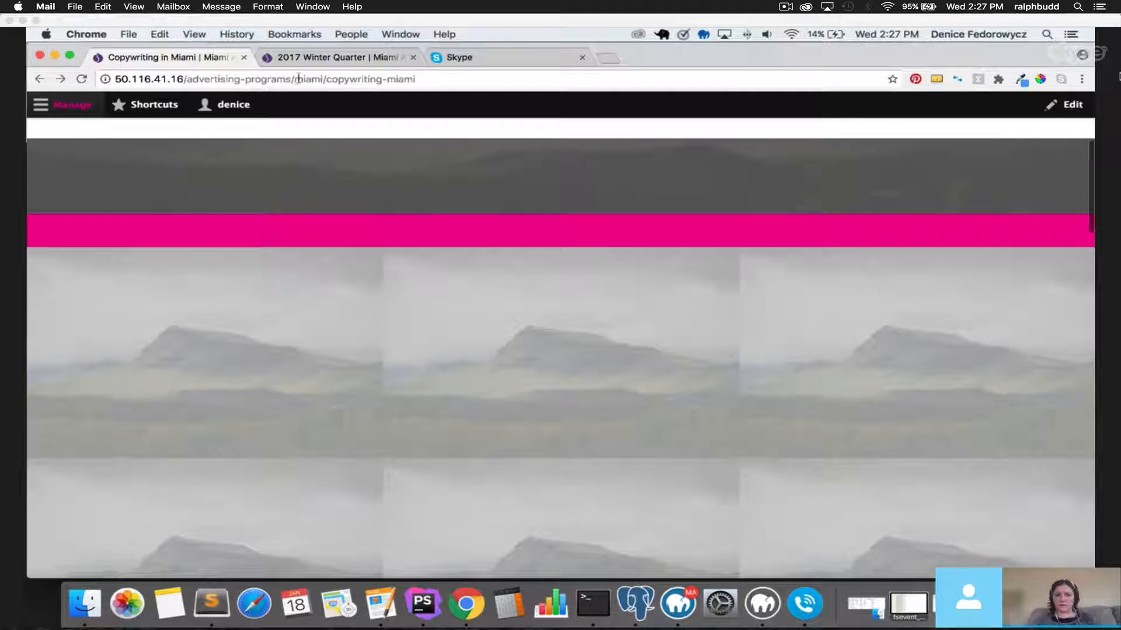
Check the page address and visit the International Students sidebar link, then return.
left_click_drag(296, 77, 404, 81)
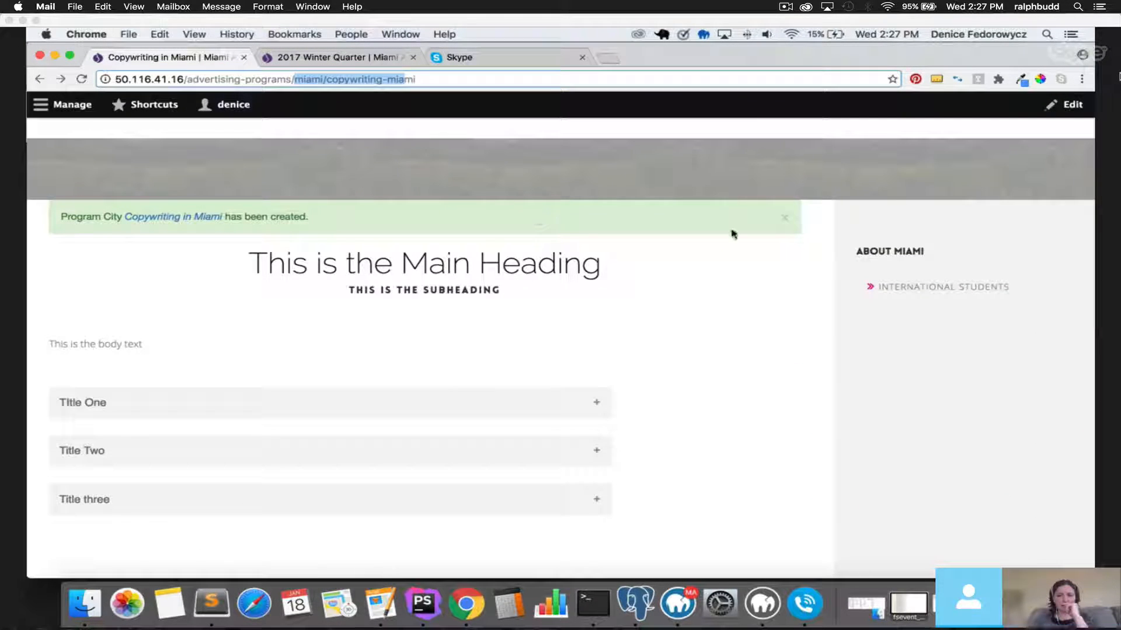
left_click(947, 288)
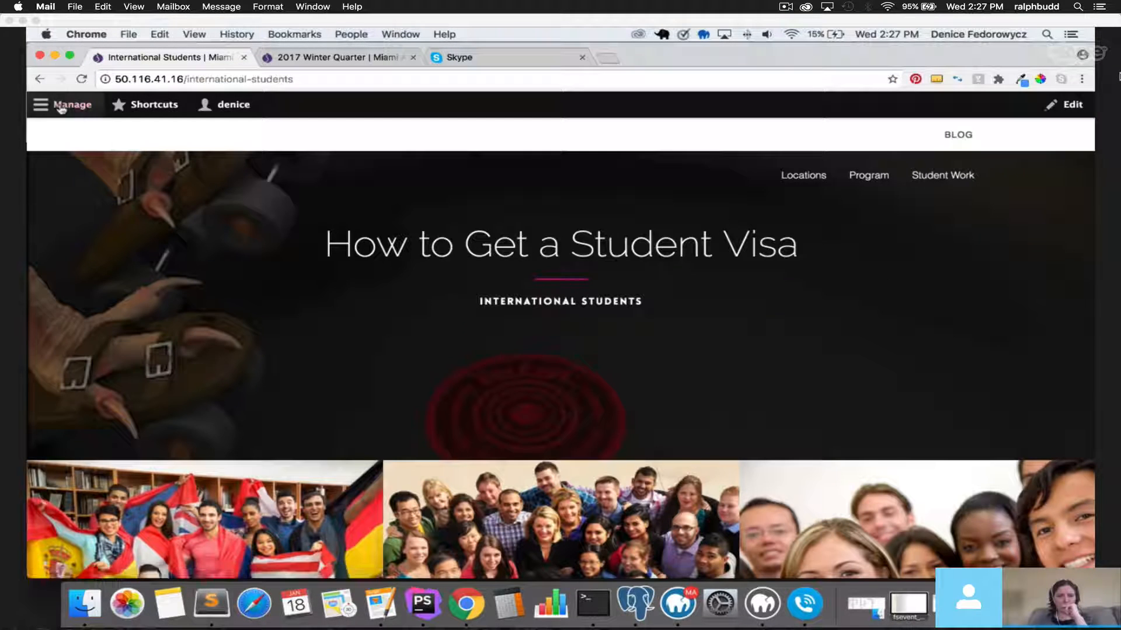
left_click(39, 79)
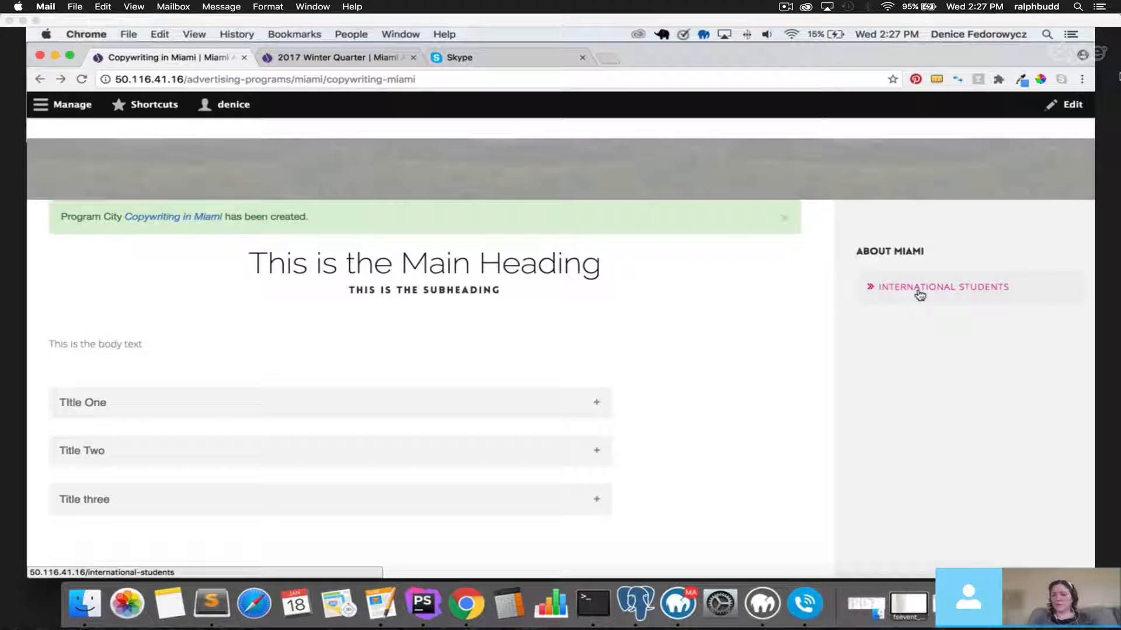
Dismiss the program-created message, examine the copywriting-miami URL, and open the Manage menu.
left_click(788, 222)
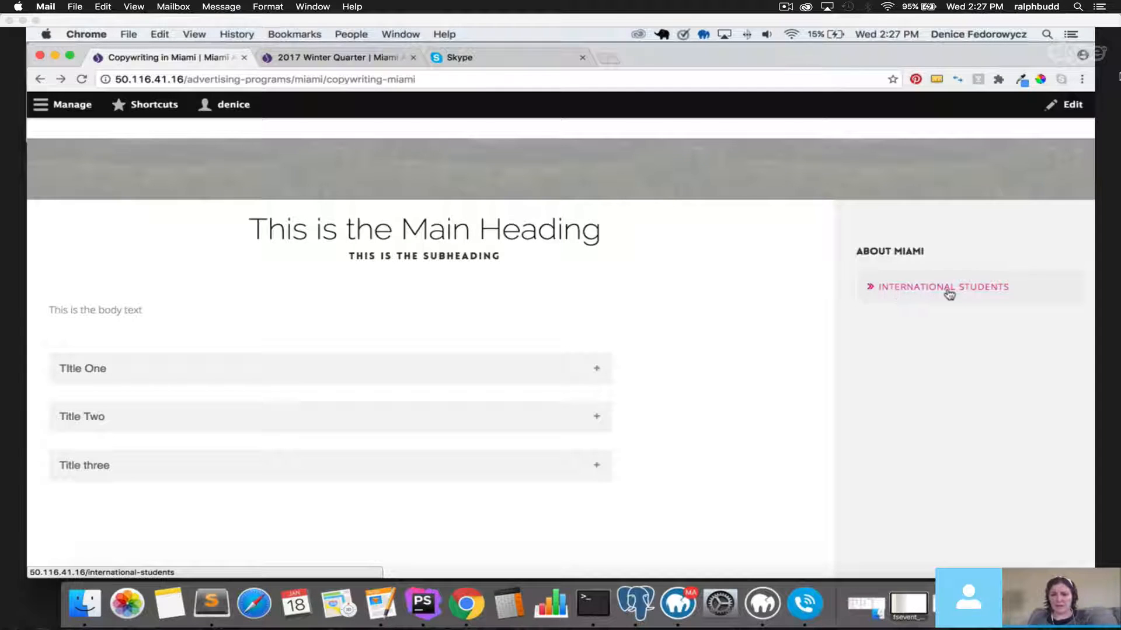
double_click(296, 81)
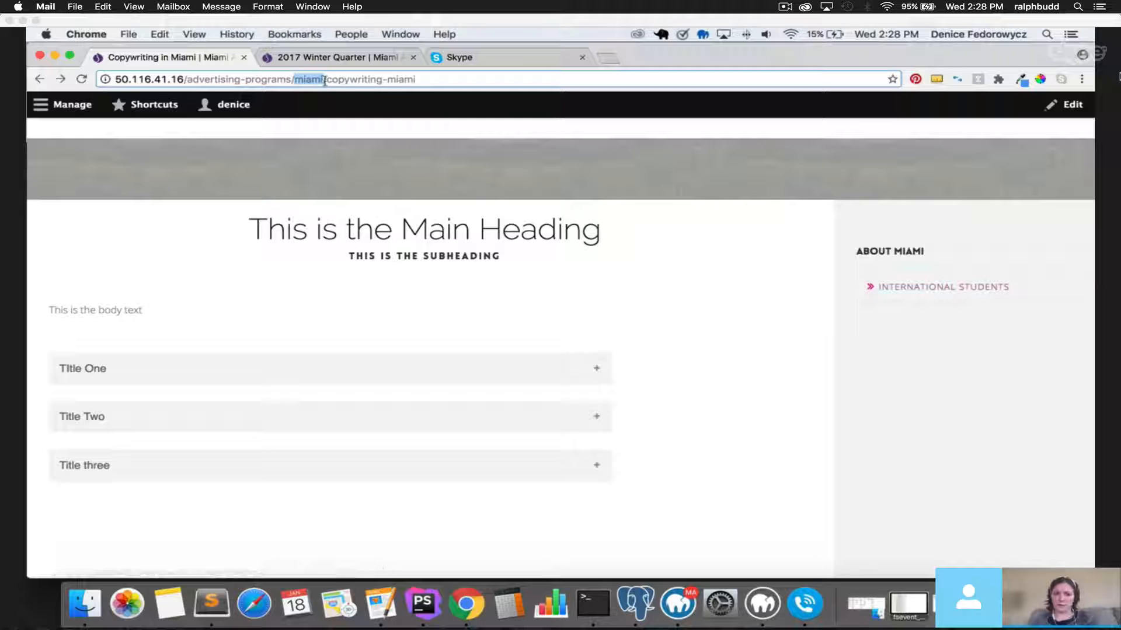
left_click_drag(326, 80, 427, 81)
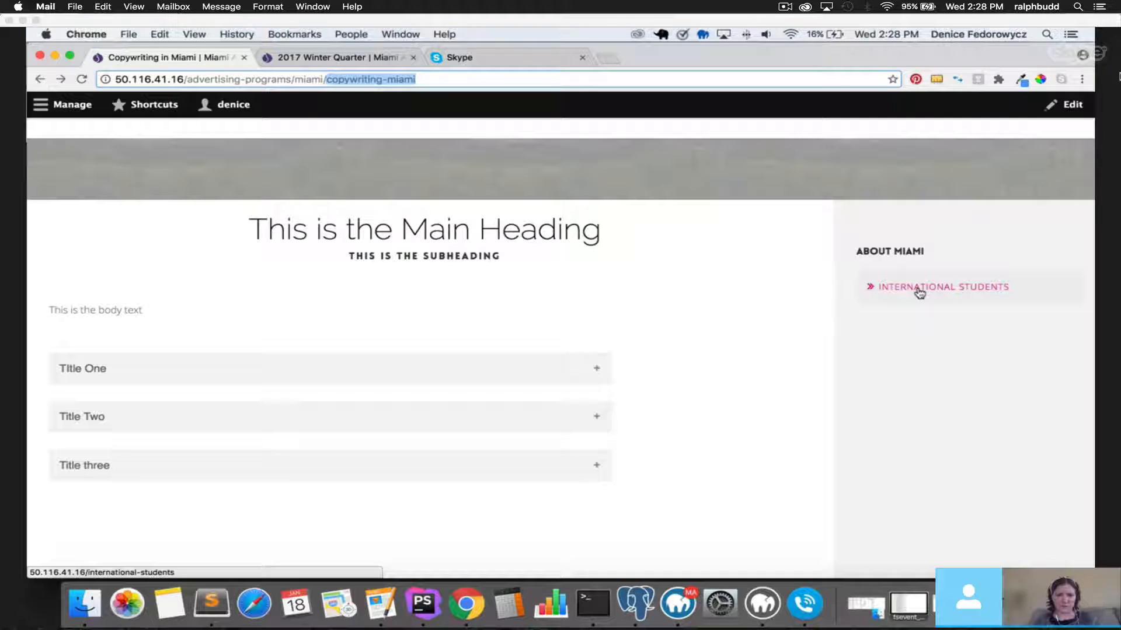
left_click(64, 104)
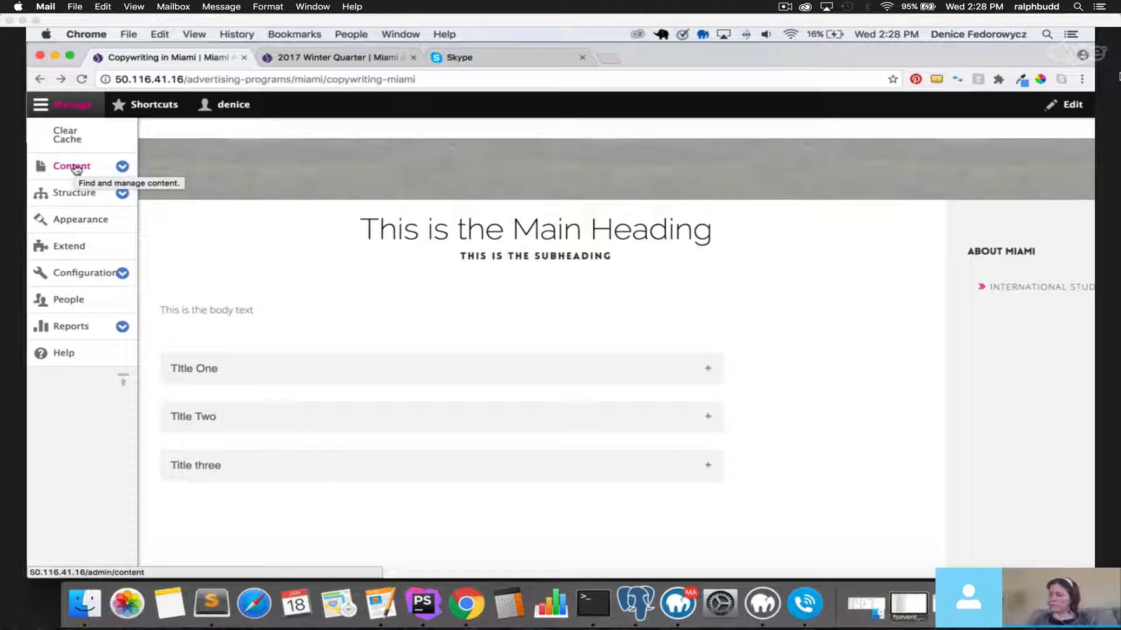
Browse the content types on the Add content page, then head to Extend.
left_click(74, 168)
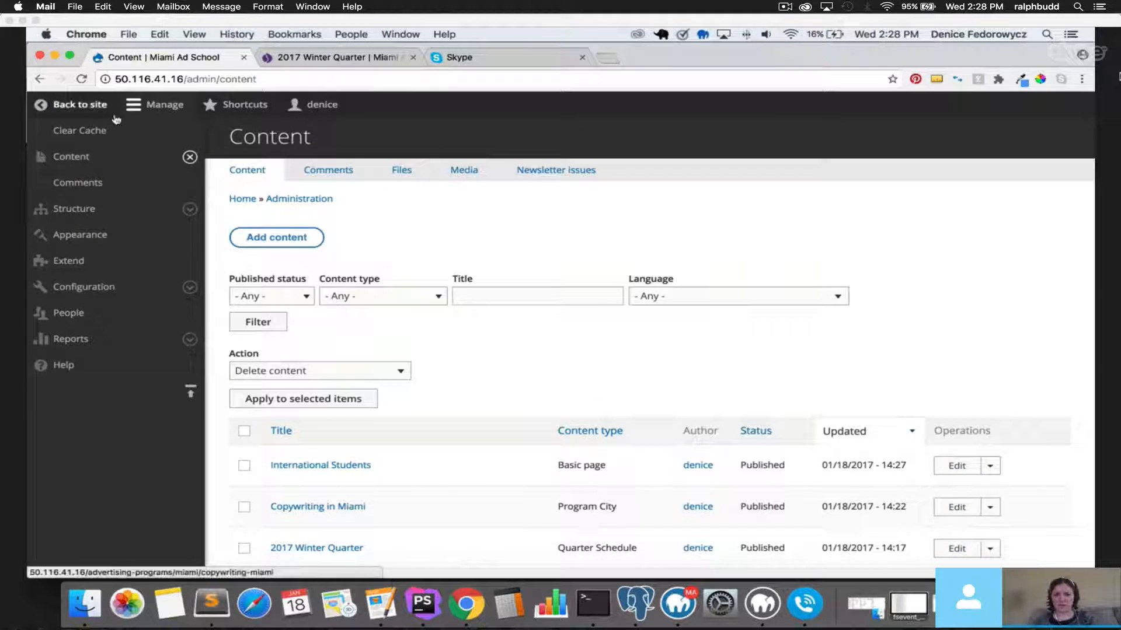
left_click(157, 104)
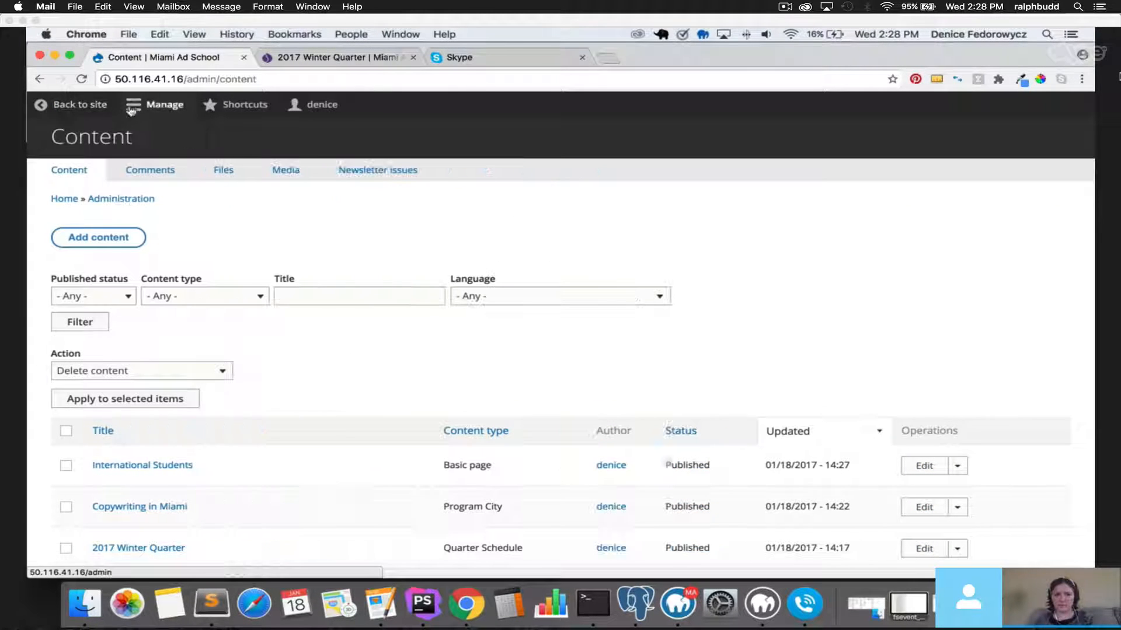
left_click(96, 238)
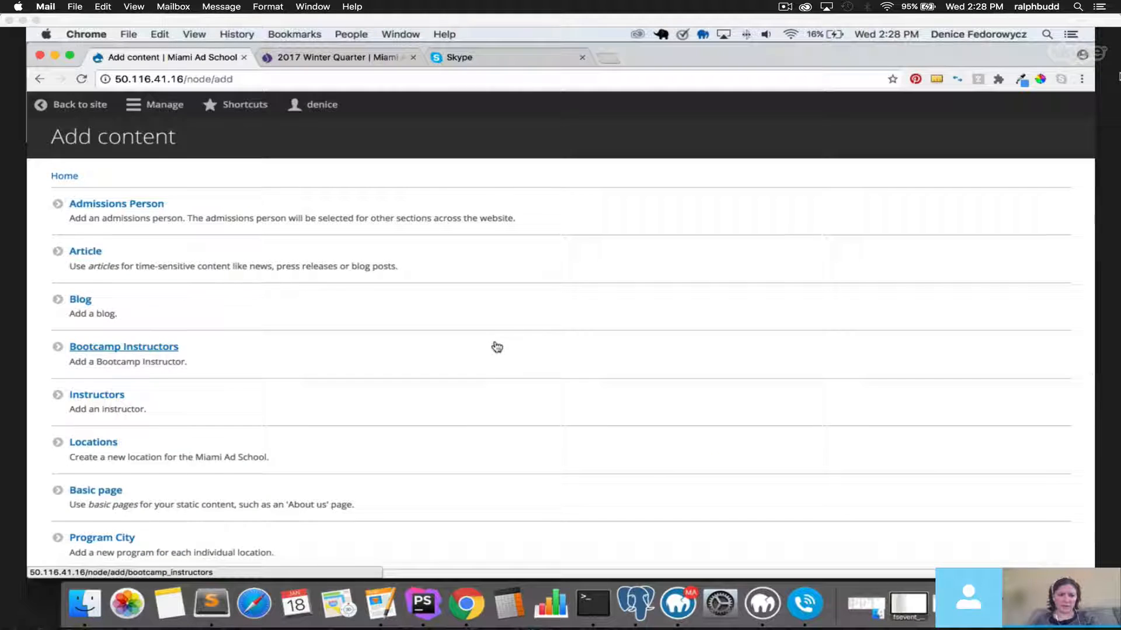
scroll(496, 348, "down", 5)
scroll(495, 348, "down", 2)
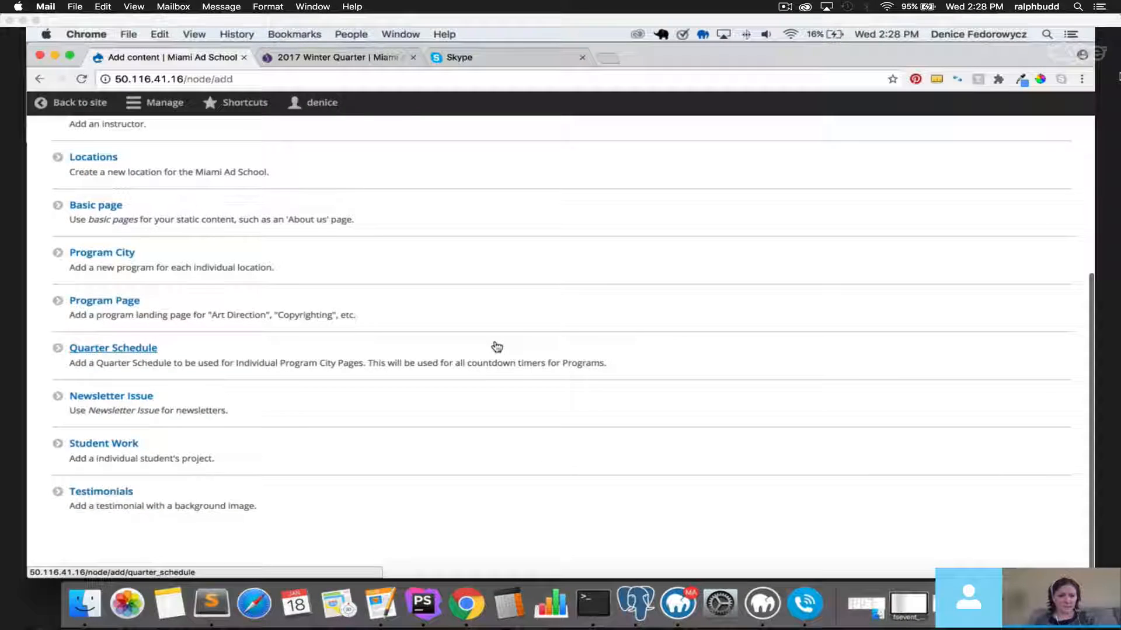
scroll(496, 349, "up", 4)
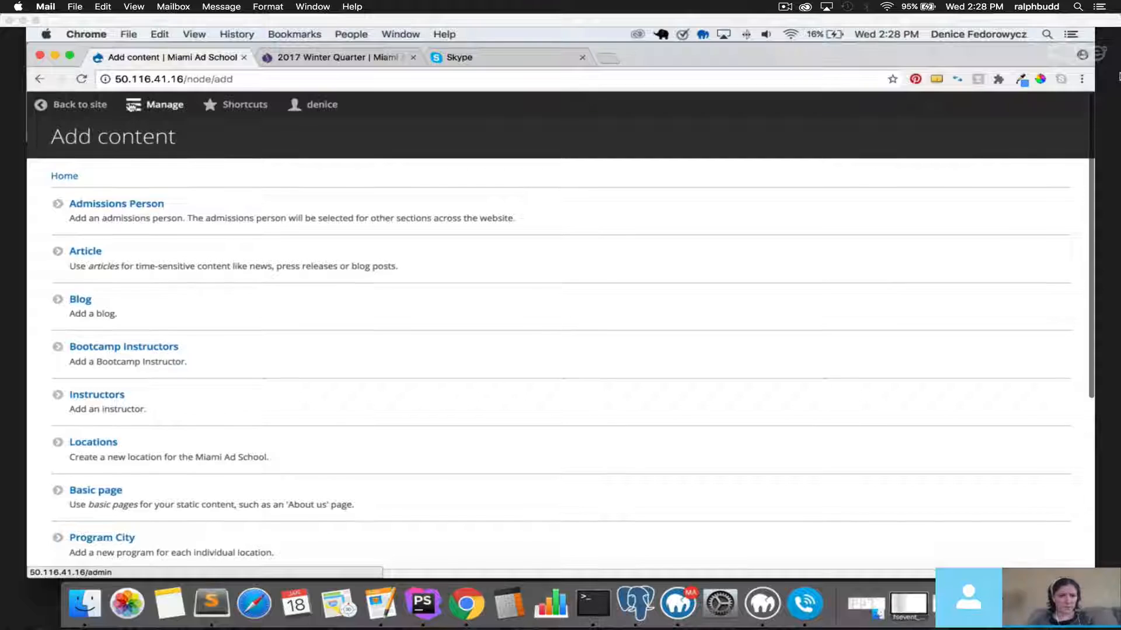
left_click(157, 106)
left_click(70, 235)
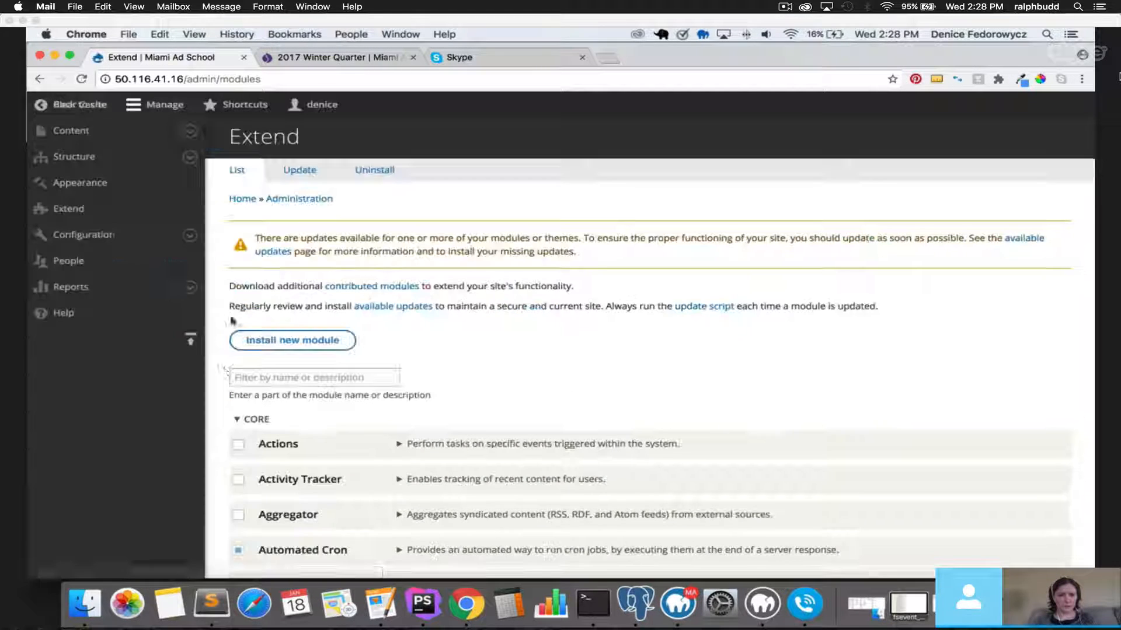
Filter the module list for 'event' and install the Event module.
left_click(259, 377)
type("event")
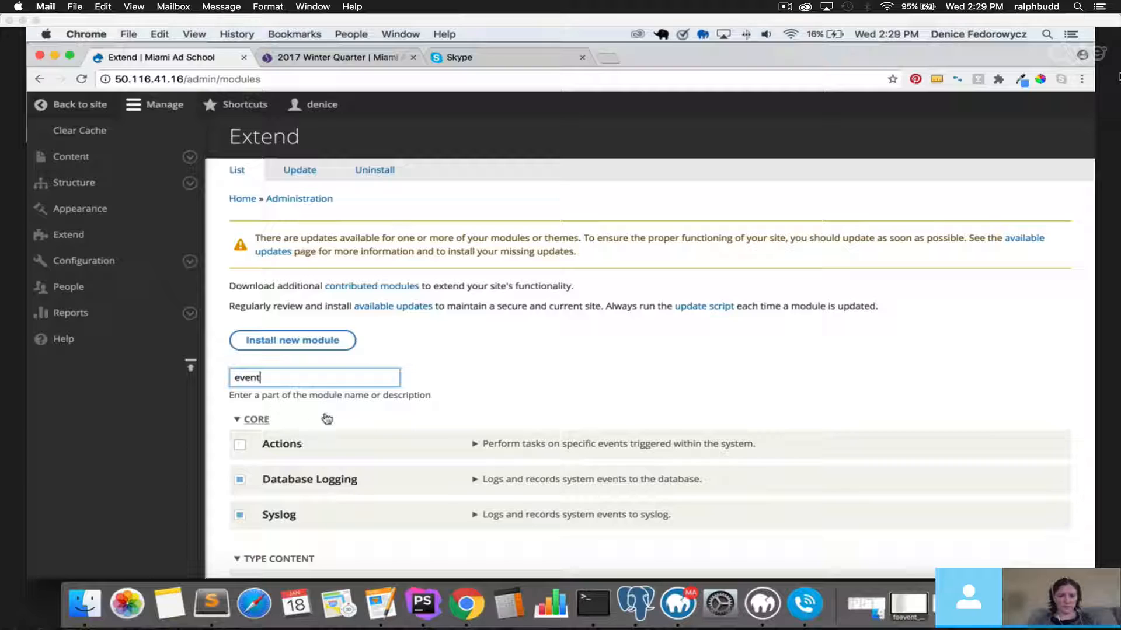
scroll(327, 418, "down", 3)
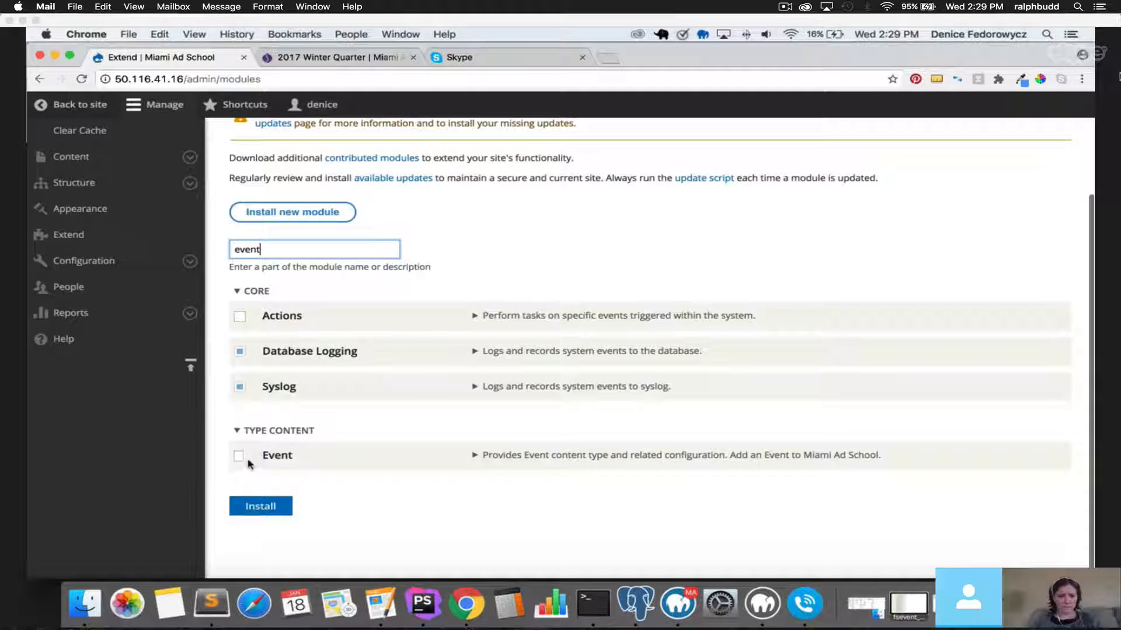
left_click(239, 454)
left_click(270, 505)
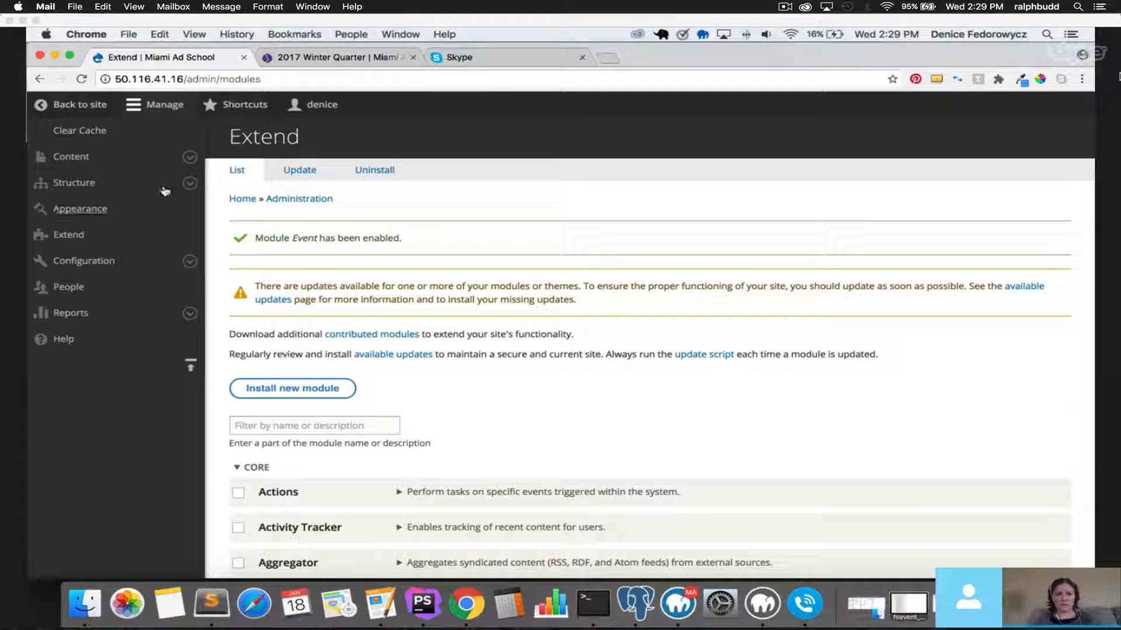
Open a new Create Event form via Content > Add content > Event.
left_click(71, 160)
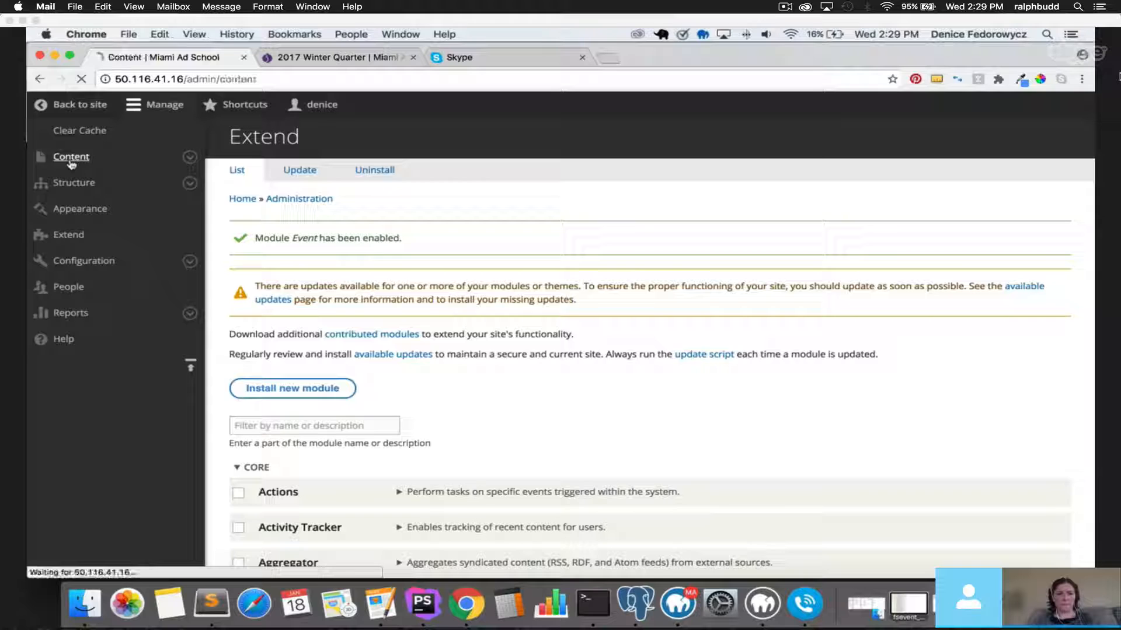
left_click(275, 238)
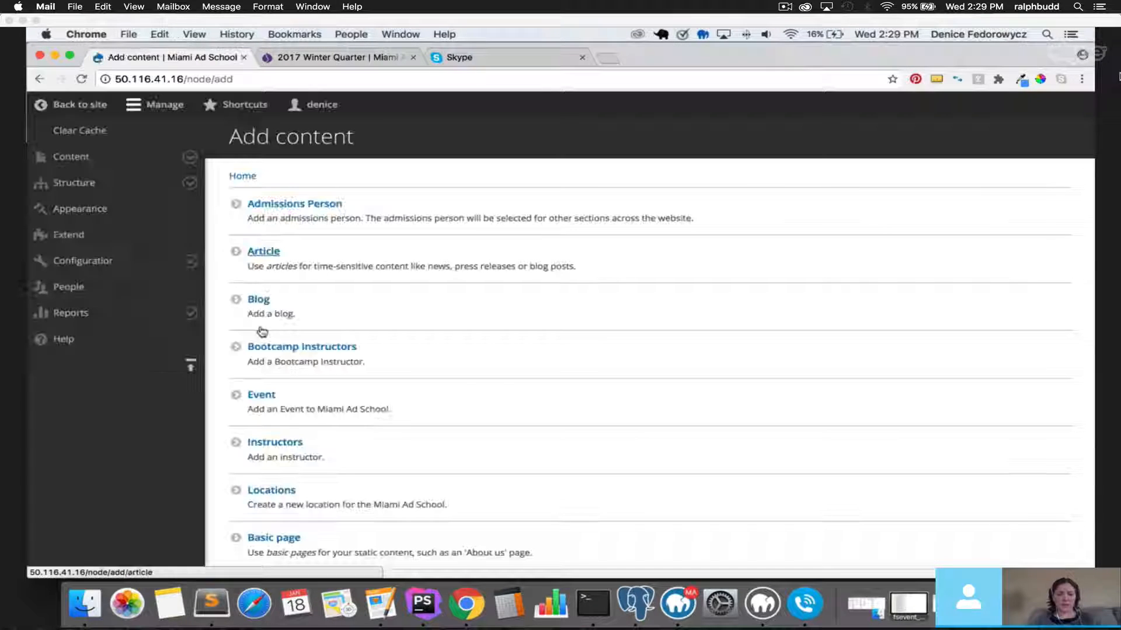
left_click(264, 396)
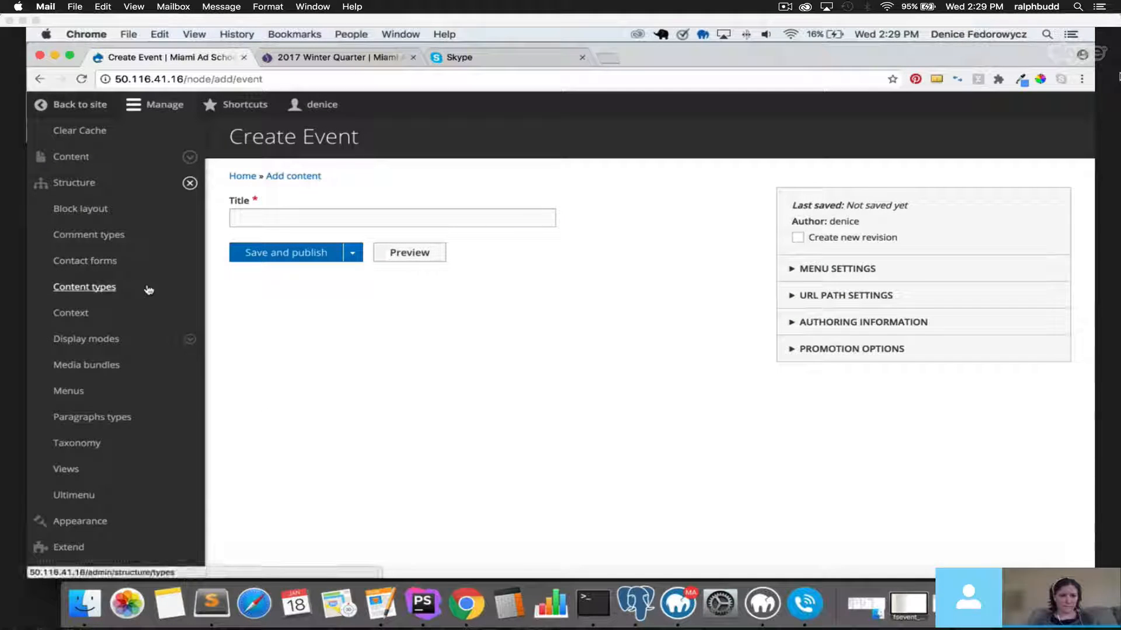
left_click(147, 288)
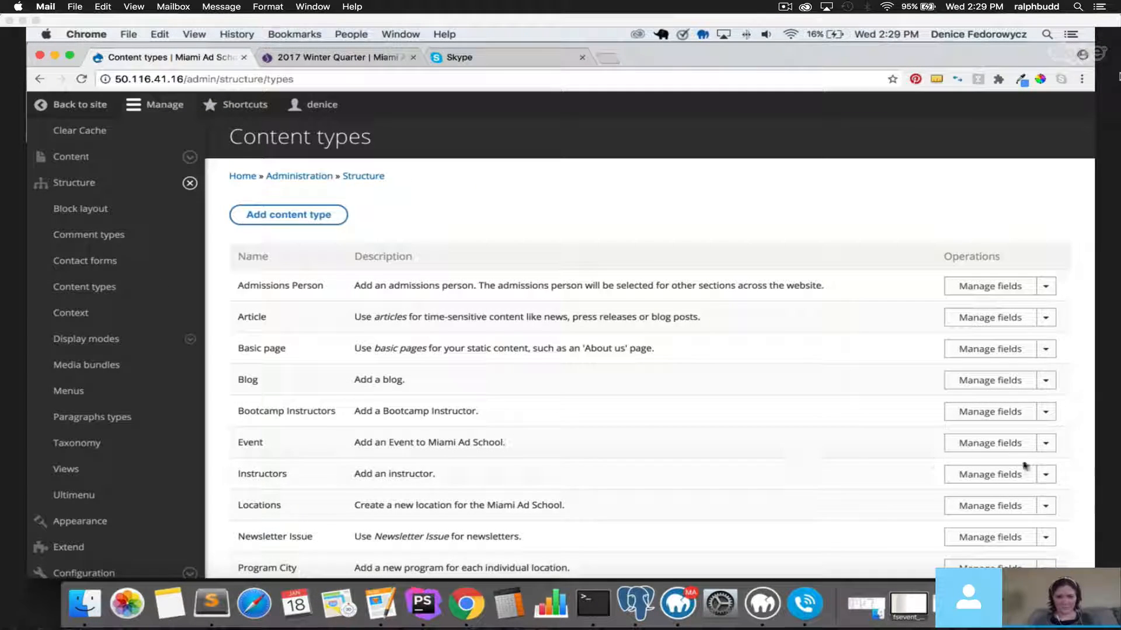
Enable Event Date and Image in the Event content type's display and save it.
left_click(1045, 445)
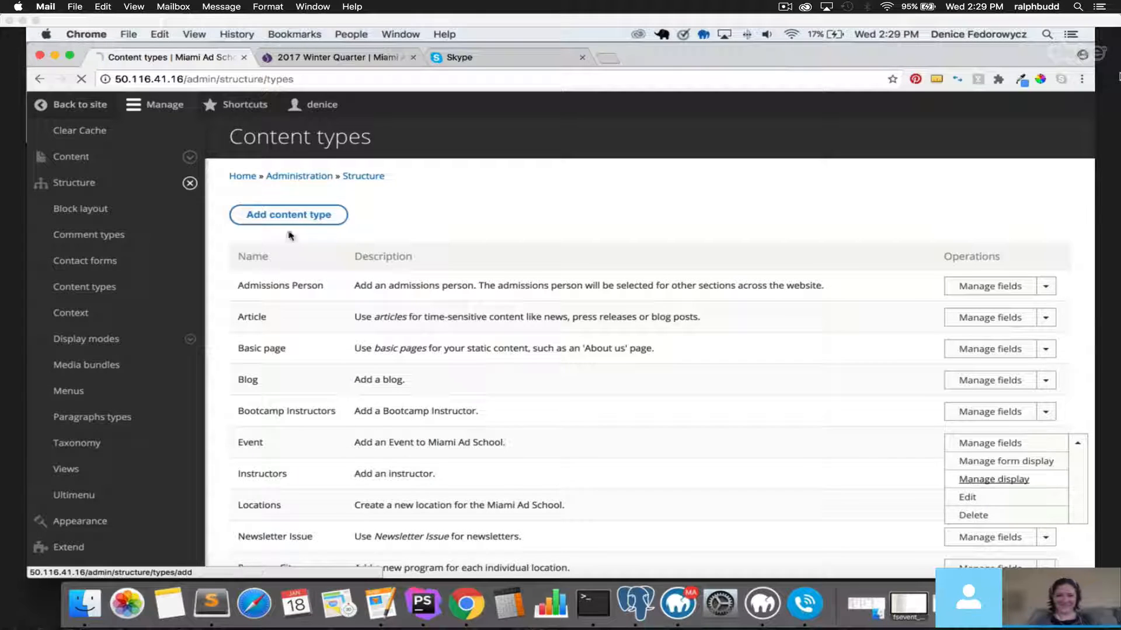
left_click(1000, 480)
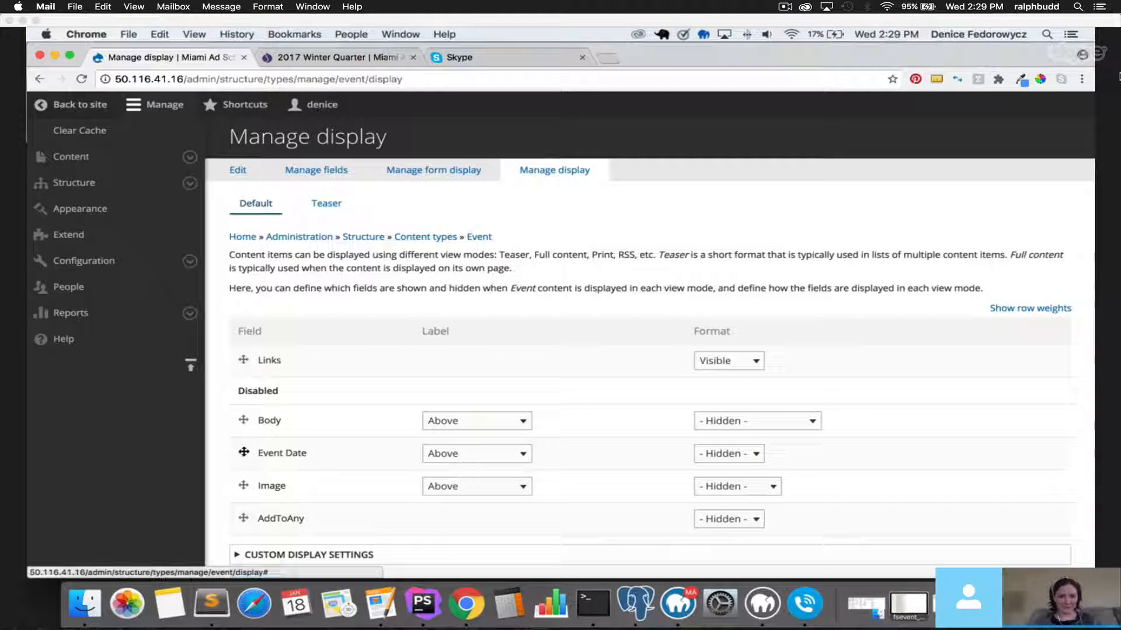
left_click_drag(244, 453, 245, 356)
scroll(248, 511, "down", 1)
left_click_drag(244, 430, 243, 369)
scroll(261, 535, "down", 3)
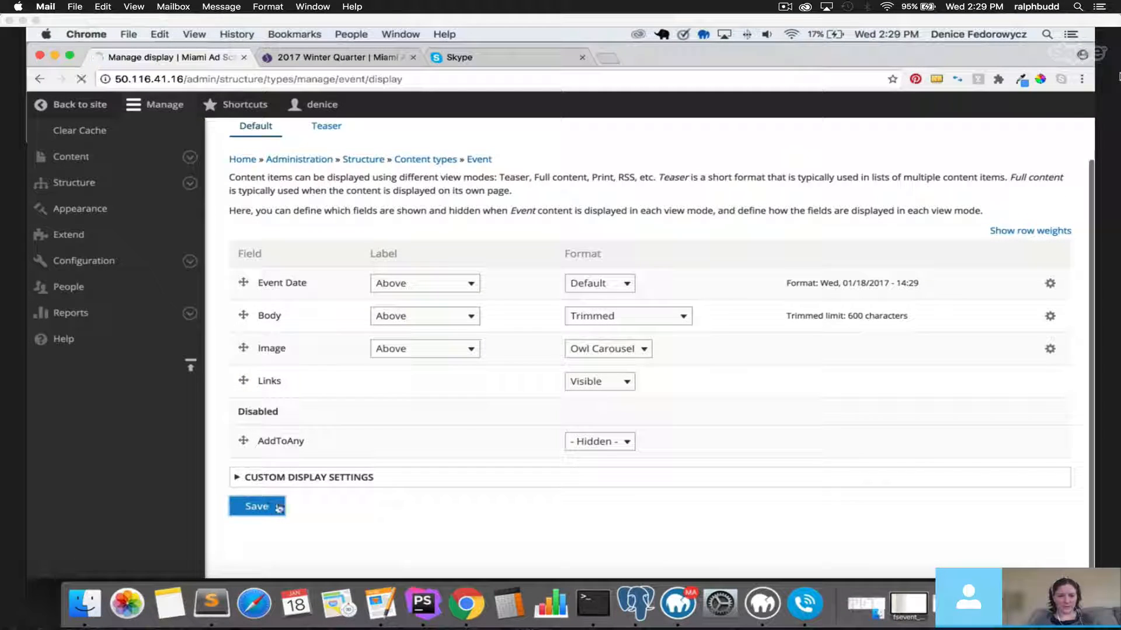
left_click(271, 502)
Hide the Event Date, Body and Image labels and save the display.
left_click(445, 417)
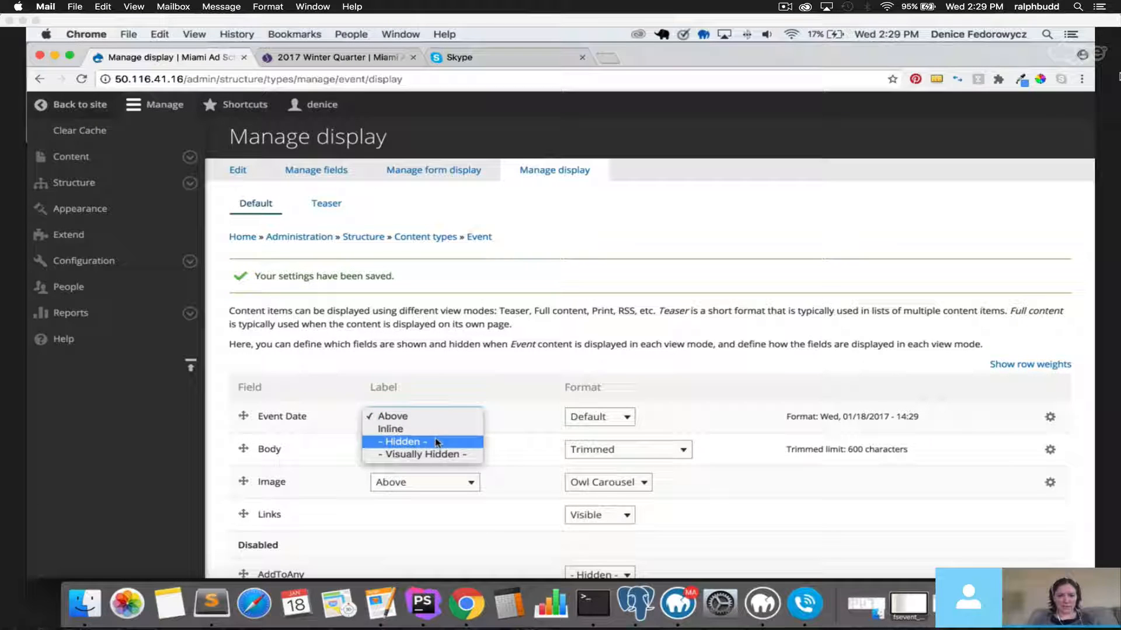
left_click(438, 442)
left_click(432, 455)
left_click(417, 474)
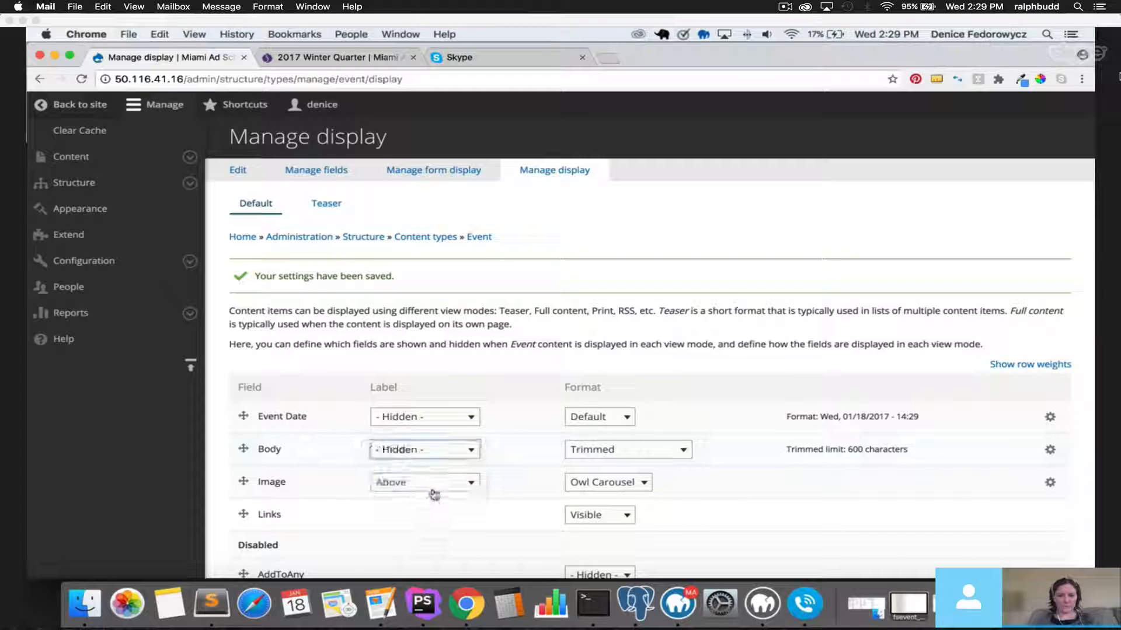
left_click(433, 485)
left_click(342, 494)
scroll(315, 502, "down", 3)
left_click(260, 510)
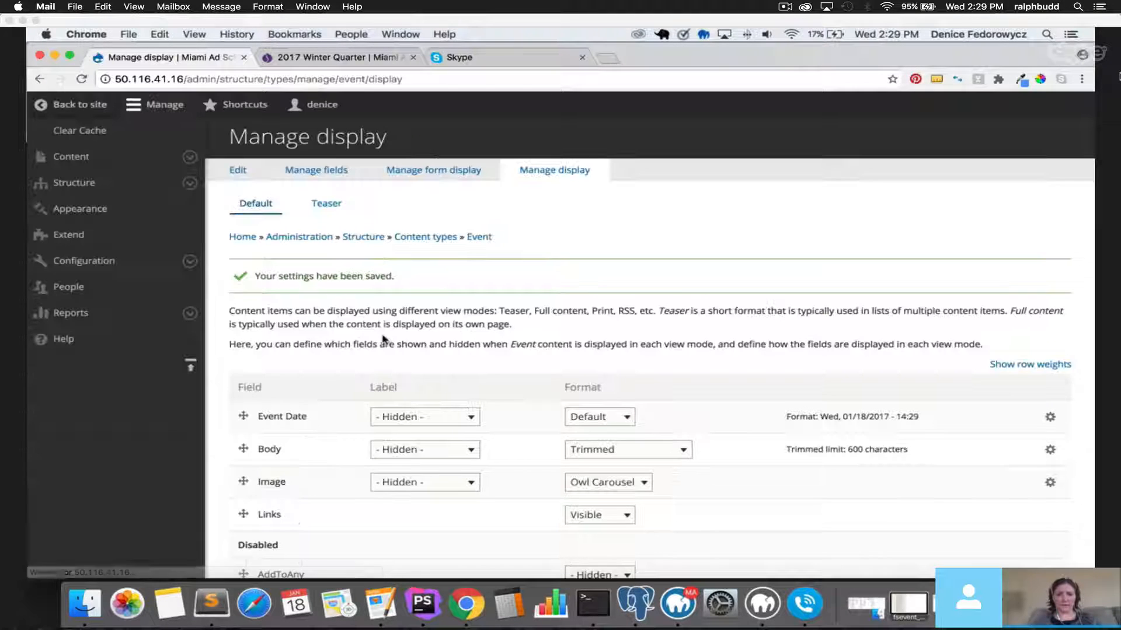
Enable Body, Event Date and Image on the Event form display and save.
left_click(409, 178)
scroll(342, 390, "down", 3)
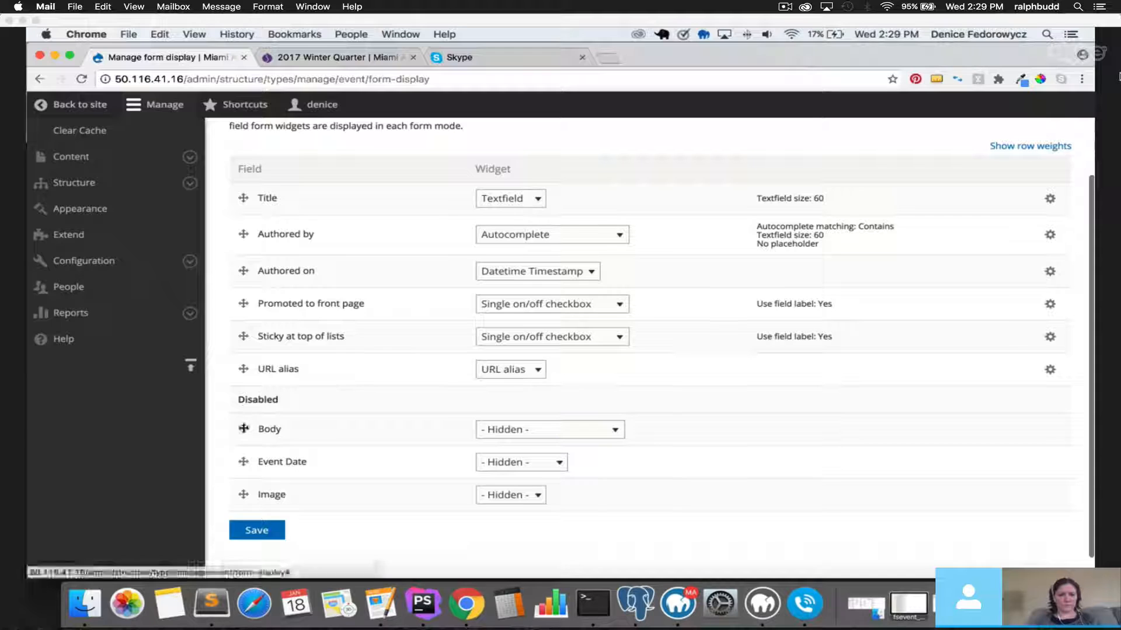
left_click_drag(243, 428, 244, 233)
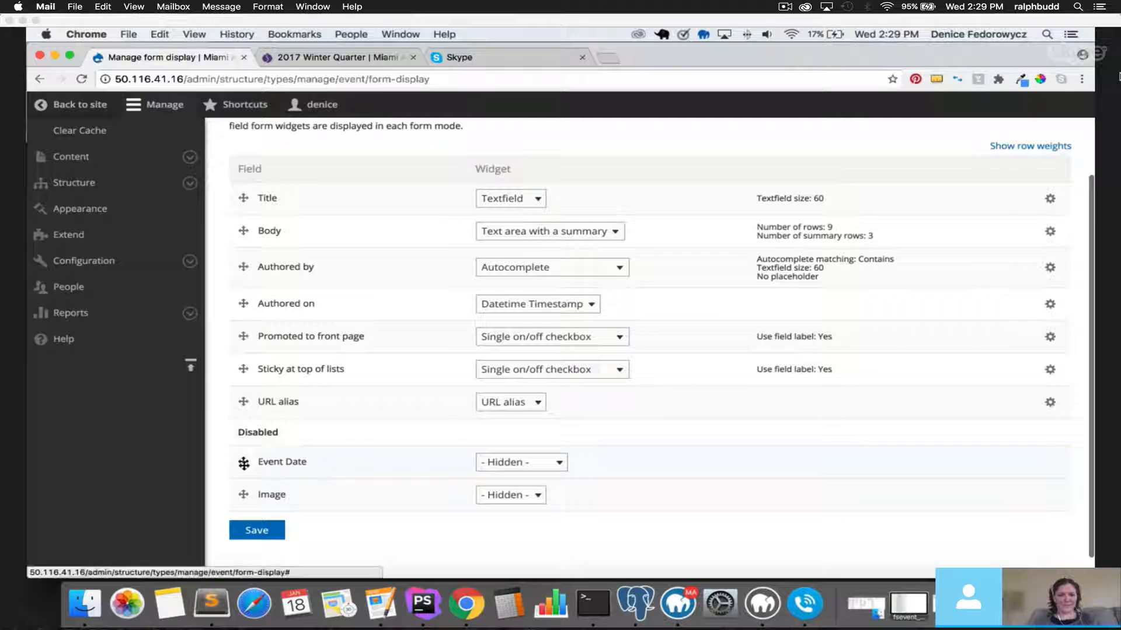
left_click_drag(237, 463, 239, 260)
left_click_drag(242, 500, 251, 359)
scroll(254, 312, "down", 3)
left_click(257, 506)
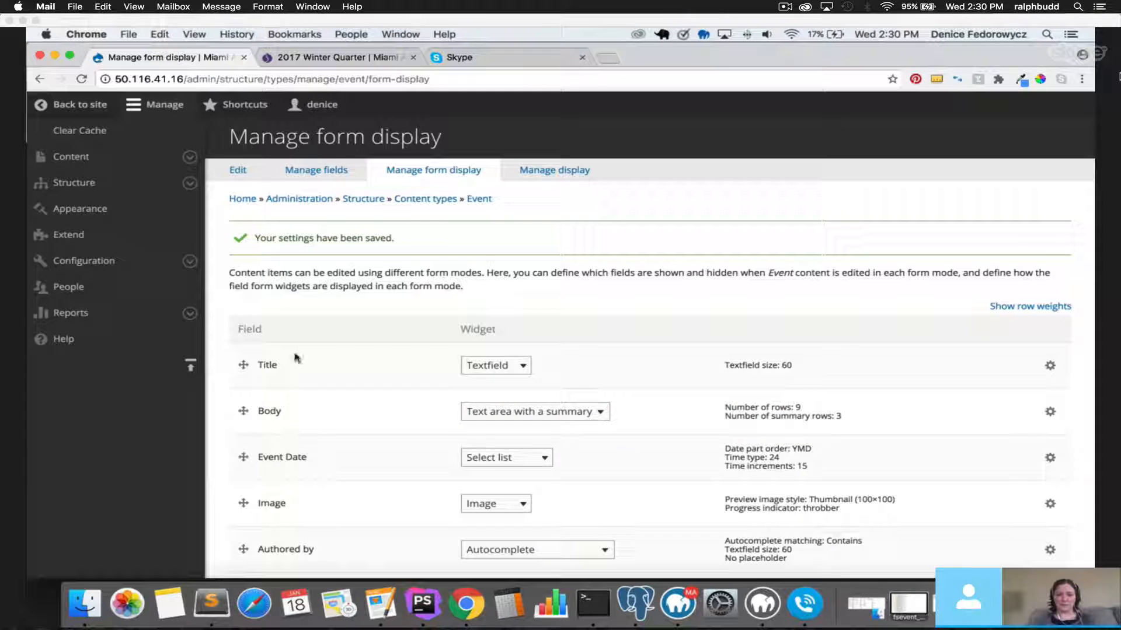
Return to Content and begin adding new content.
scroll(449, 392, "down", 5)
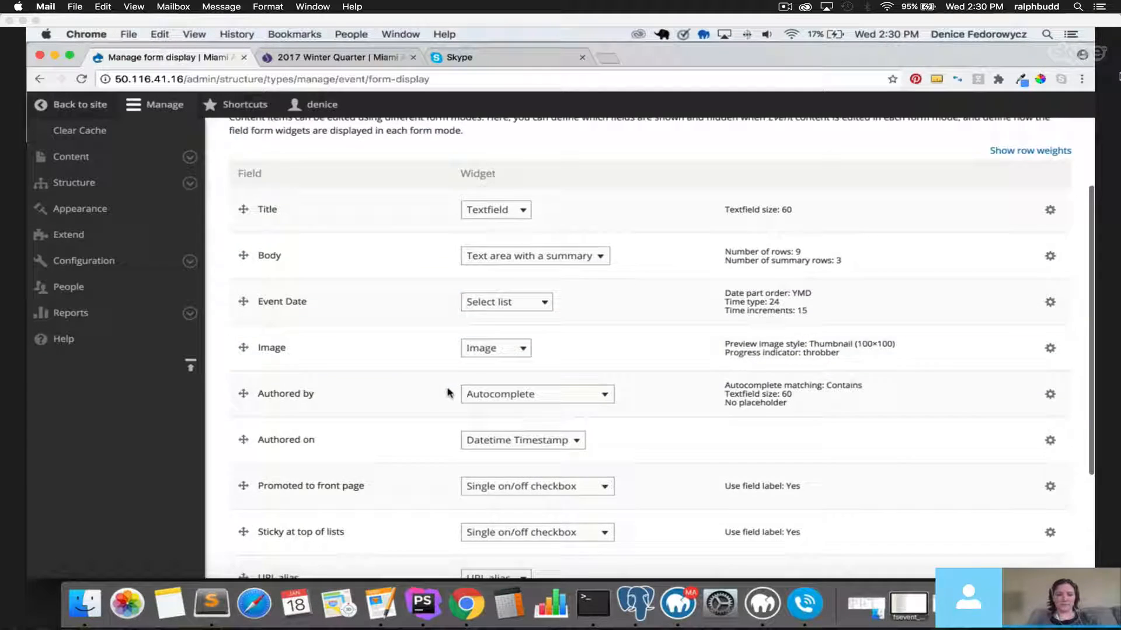
scroll(450, 393, "up", 5)
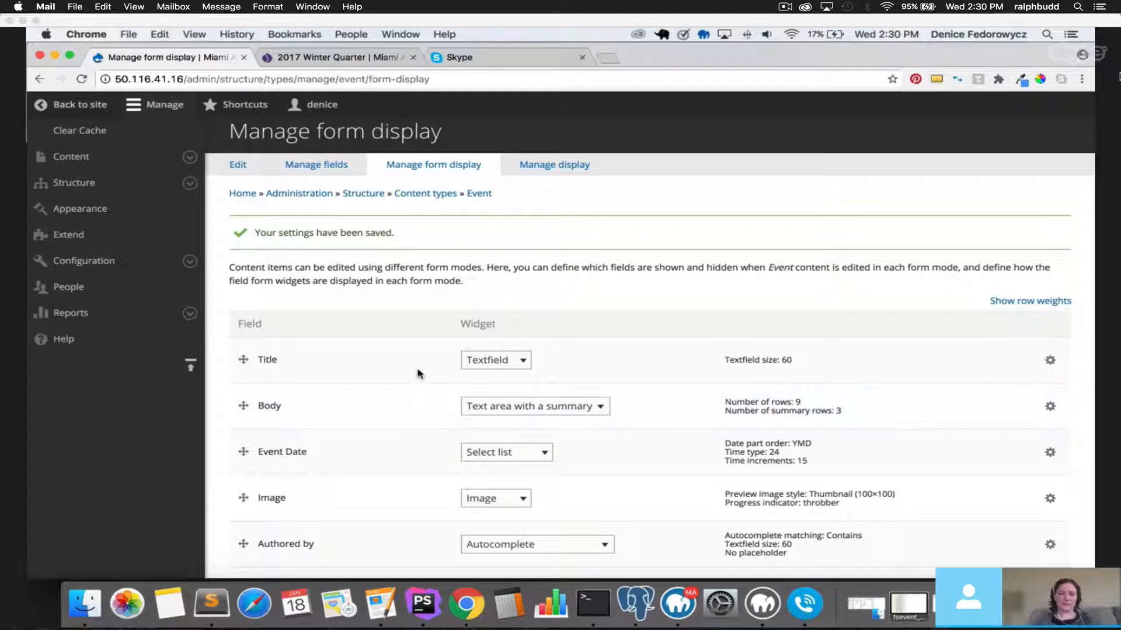
left_click(87, 163)
left_click(278, 240)
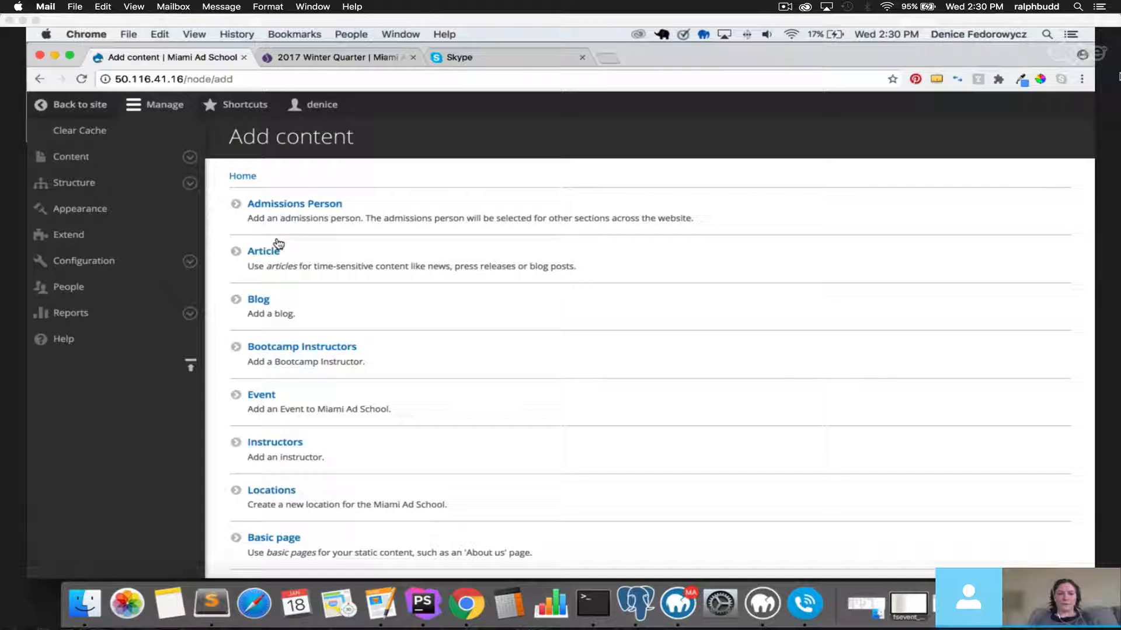
Create a new Event titled 'Event Number one' with body 'This is your body for the event.'.
left_click(261, 398)
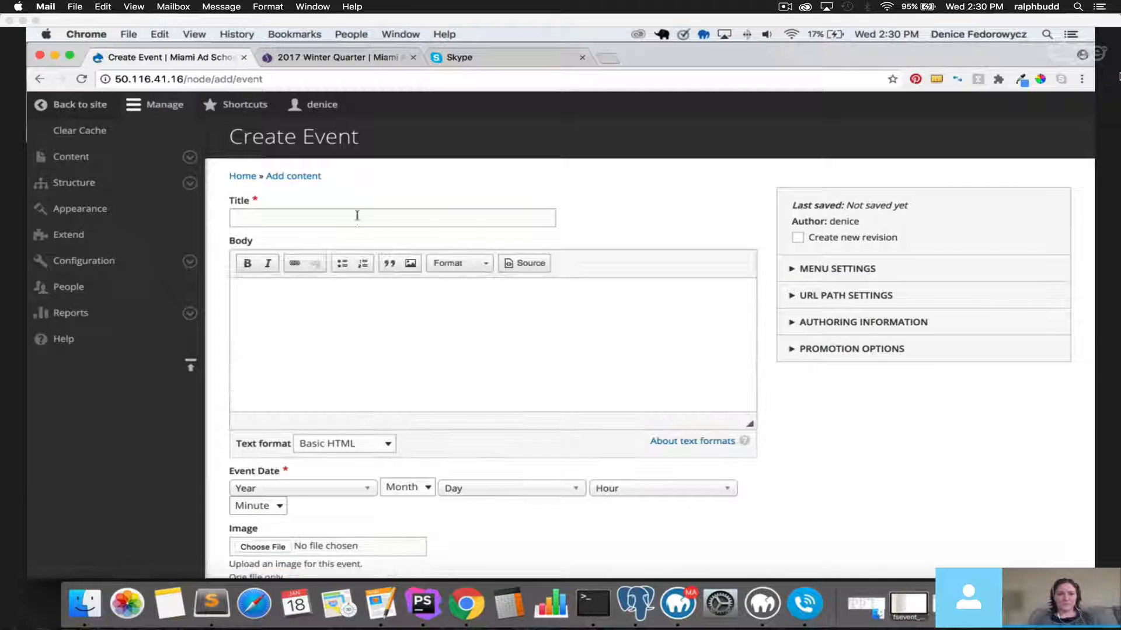
left_click(357, 216)
type("Event Number one")
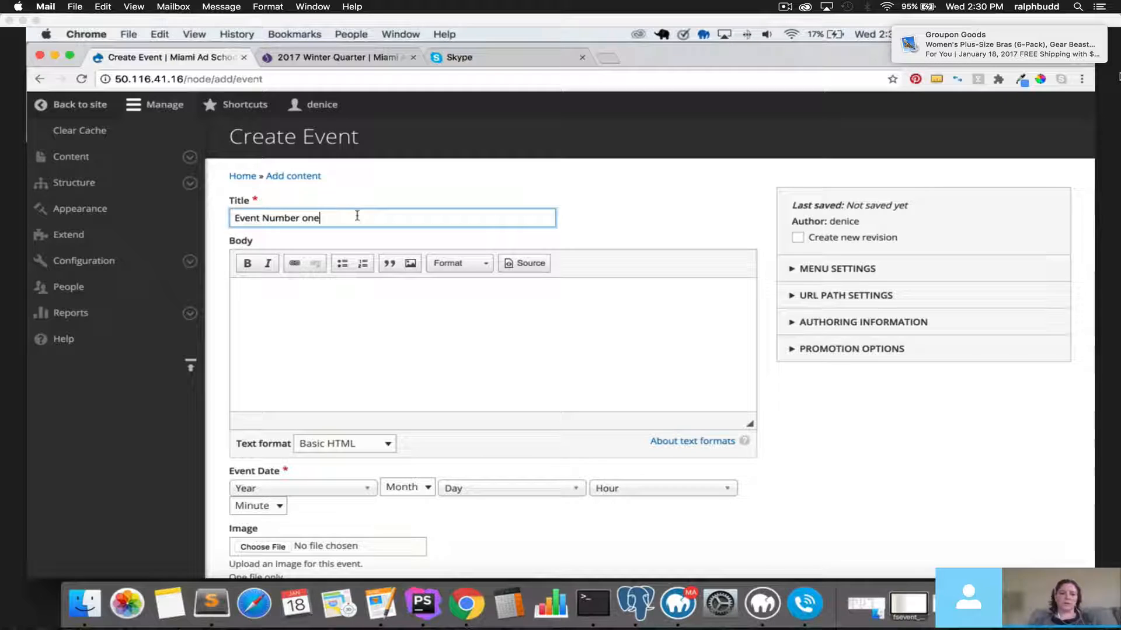
left_click(394, 312)
type("Thi")
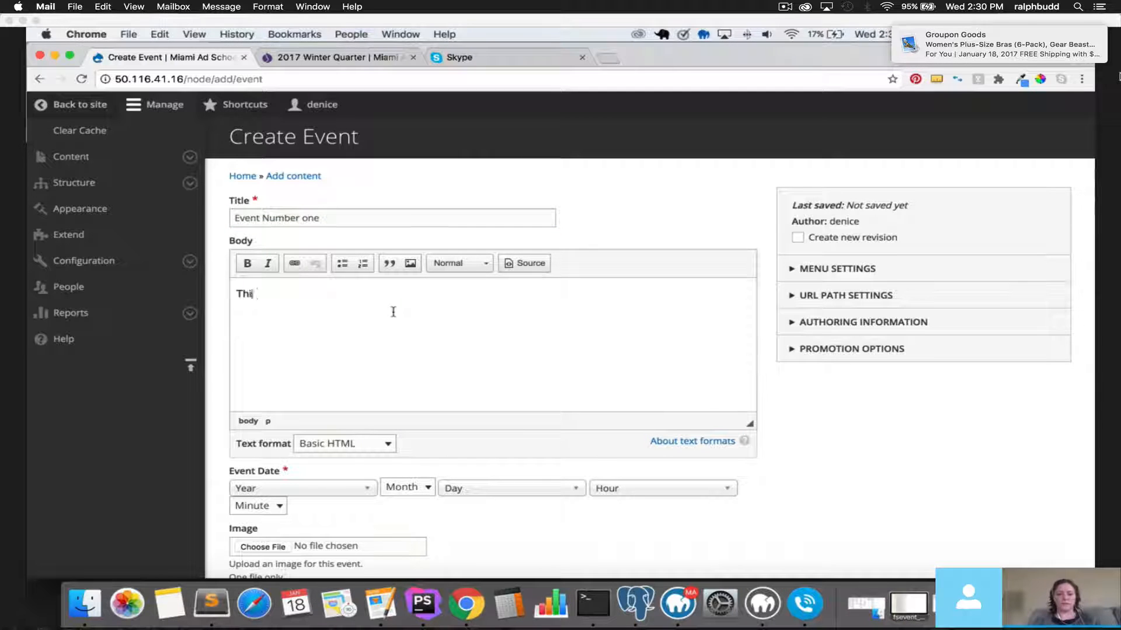
type("s is your body f")
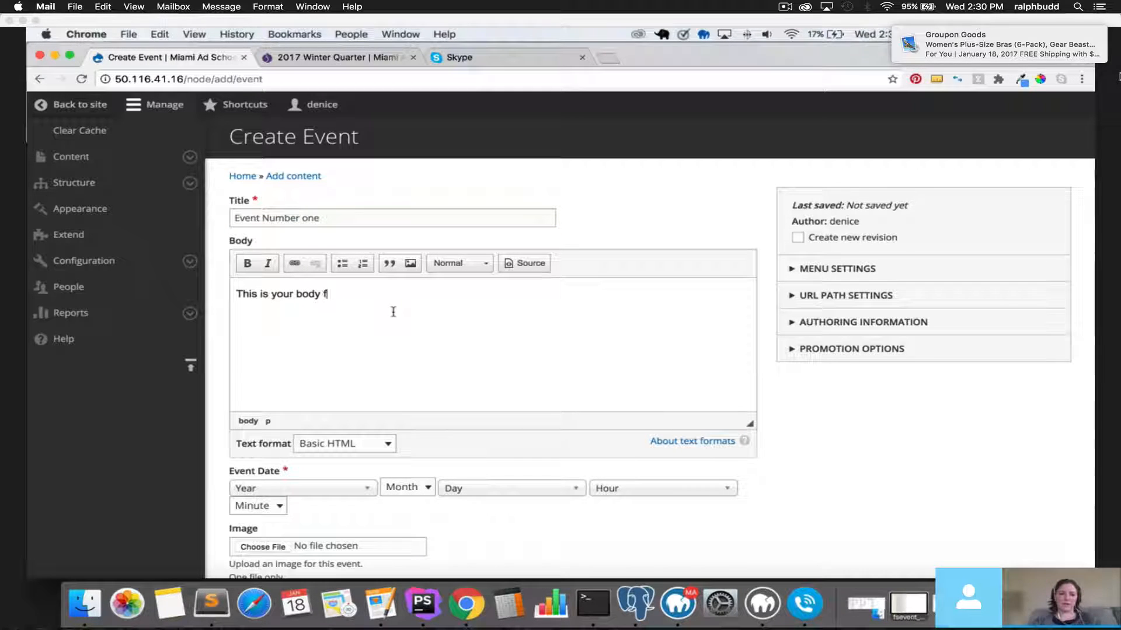
type("or the evet")
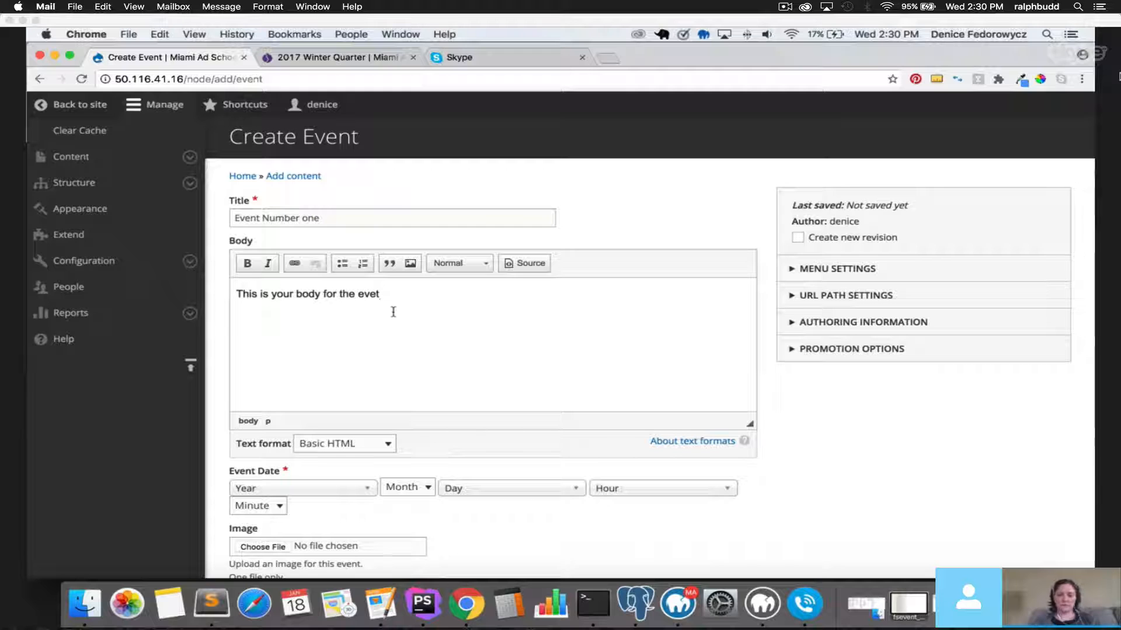
key("BackSpace")
type("nt.")
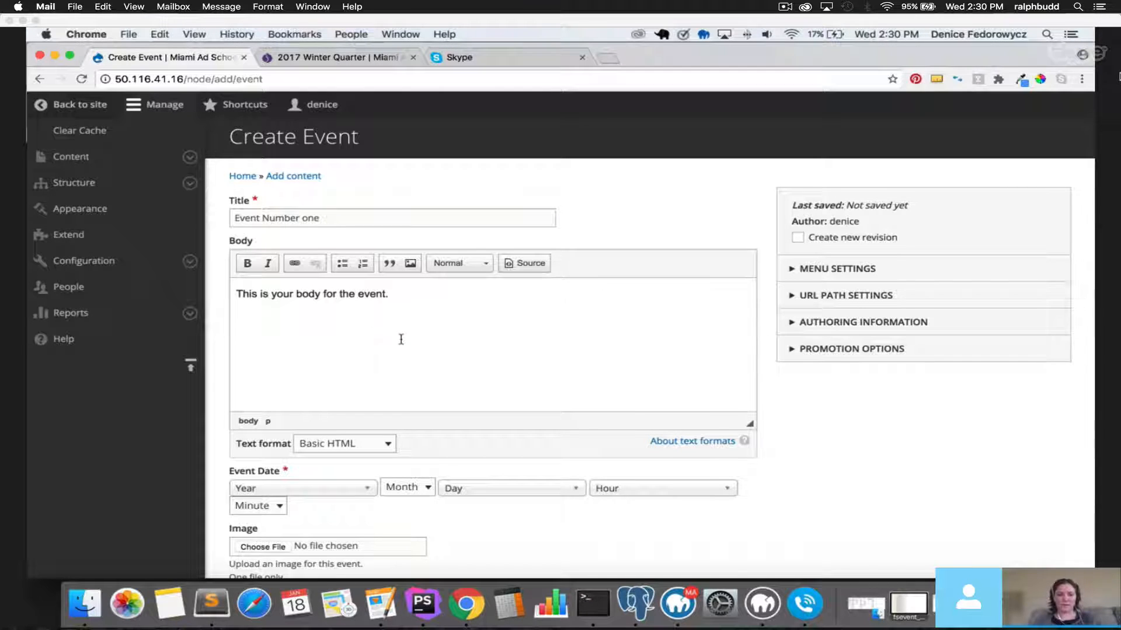
Set the Event Date year to 2029.
scroll(360, 353, "down", 3)
left_click(288, 362)
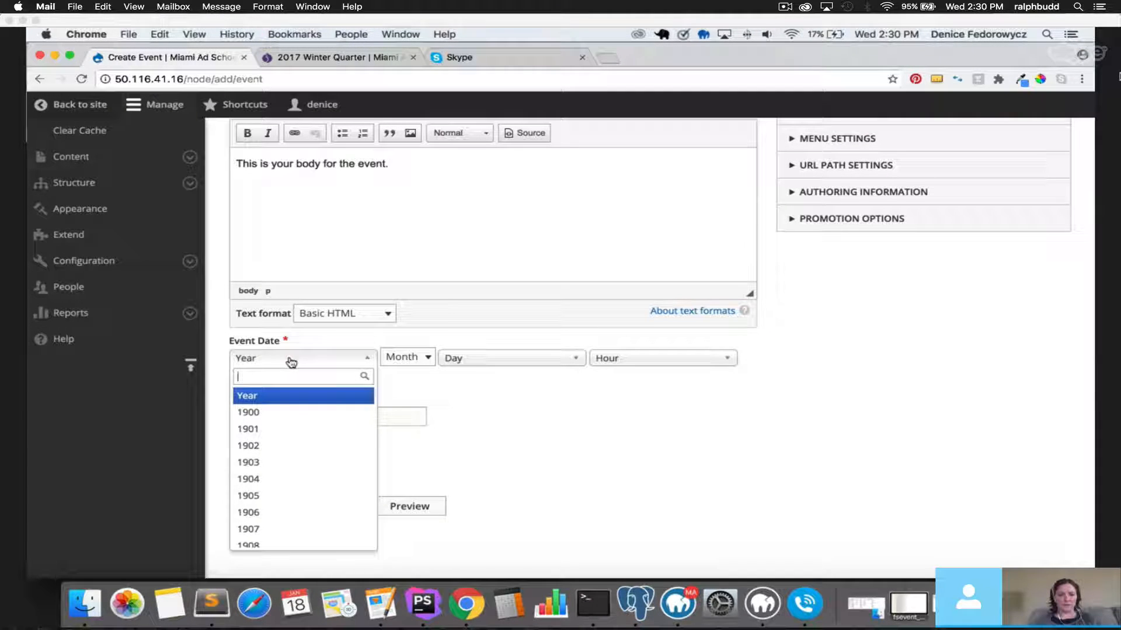
scroll(301, 483, "down", 20)
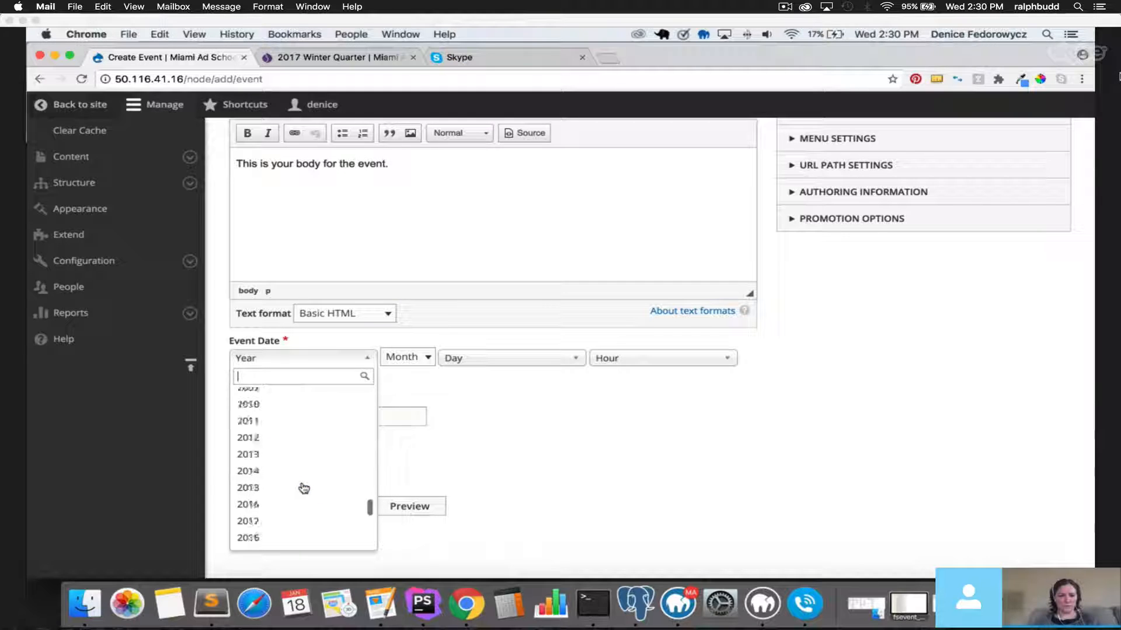
left_click(304, 482)
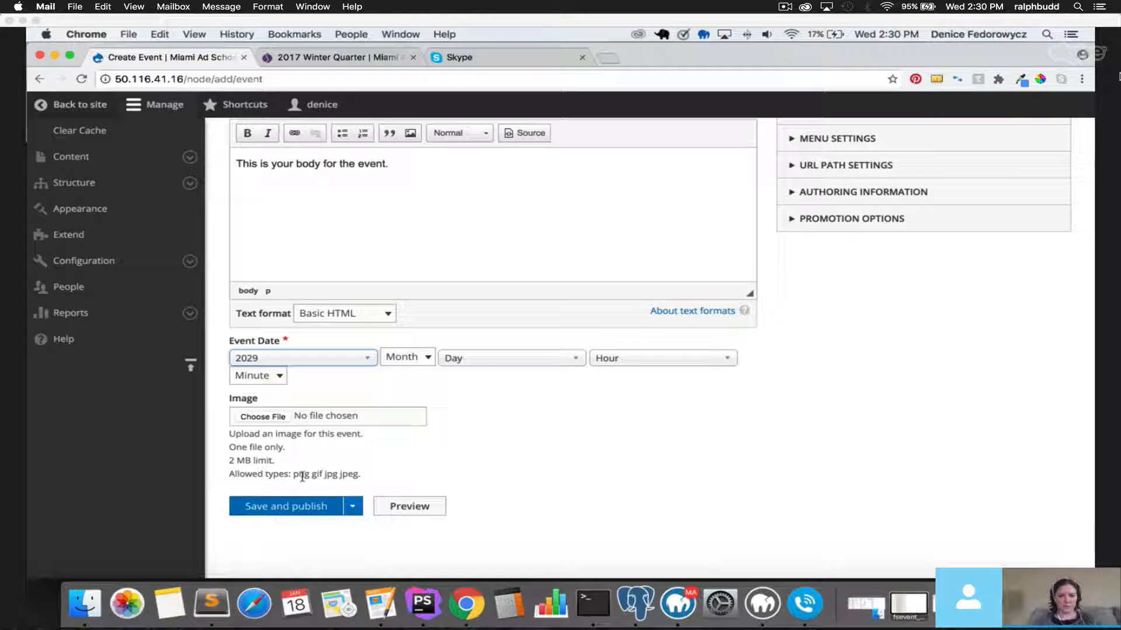
left_click(422, 359)
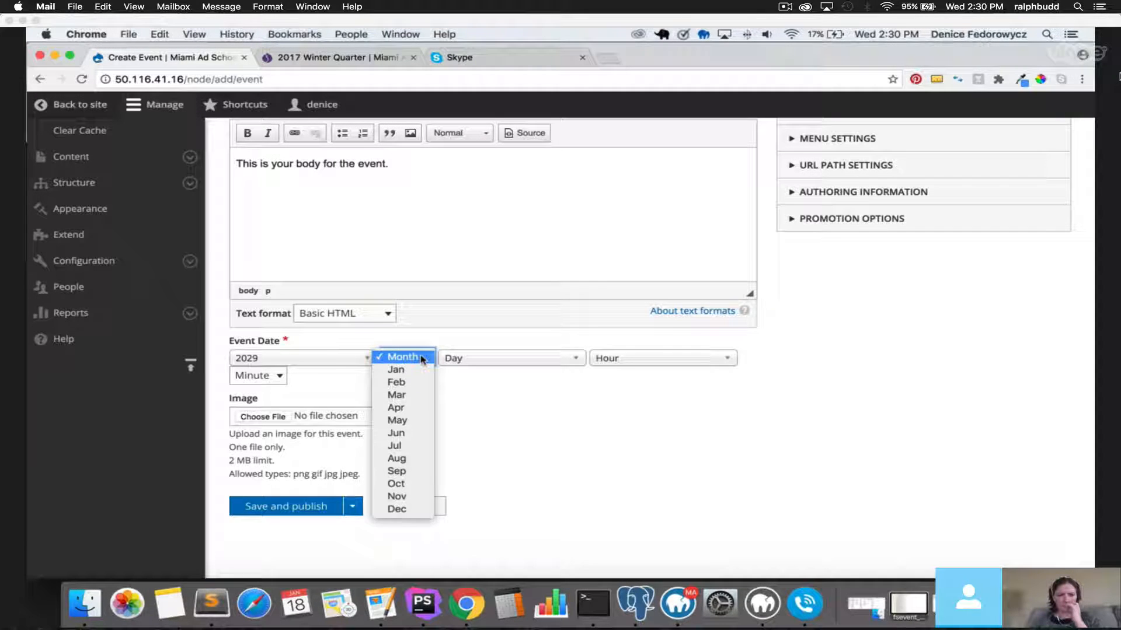
left_click(420, 357)
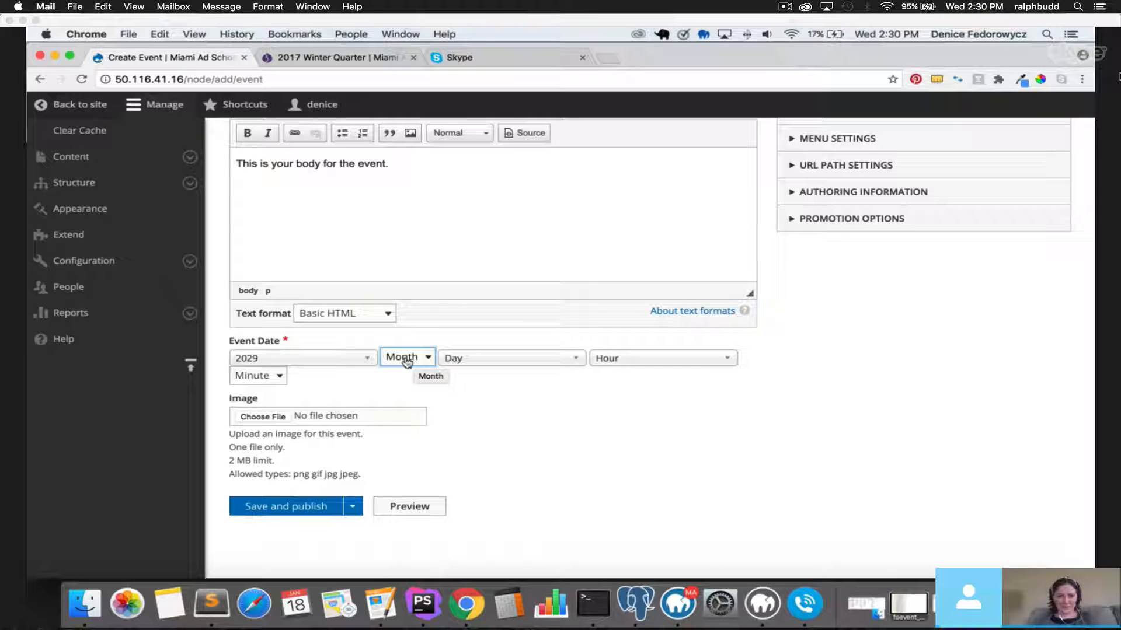
left_click(350, 362)
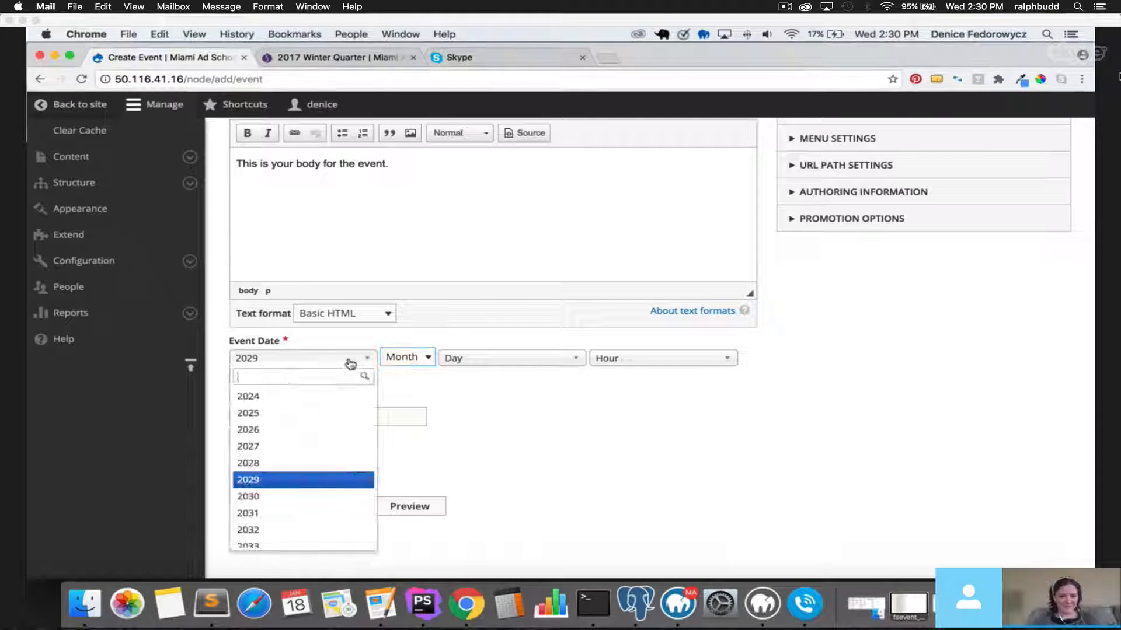
scroll(333, 425, "up", 10)
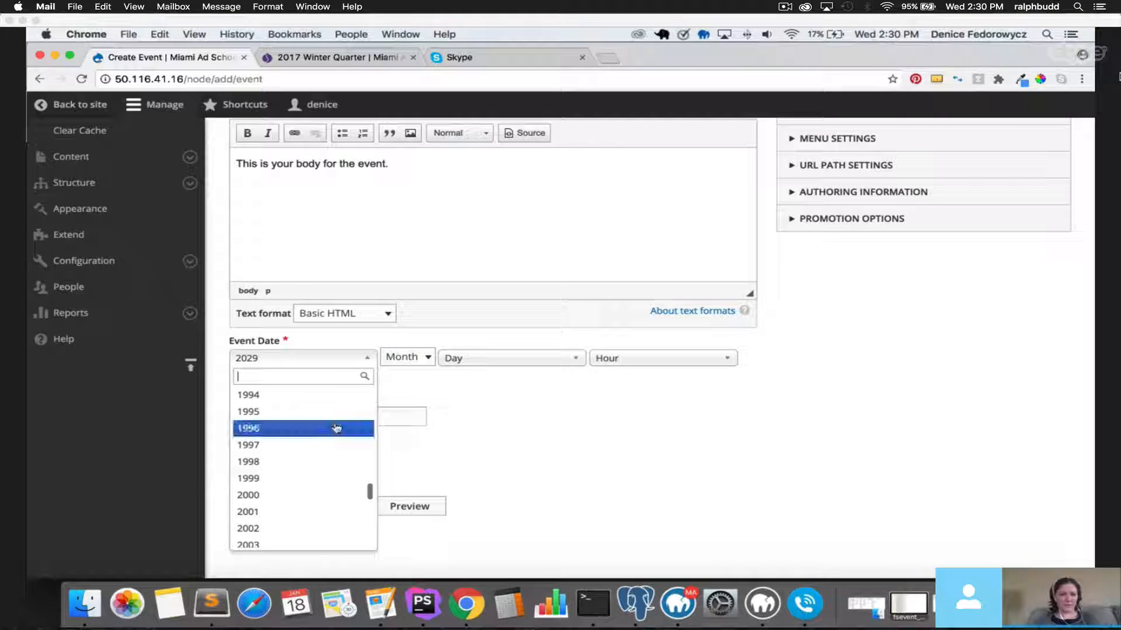
scroll(332, 426, "down", 4)
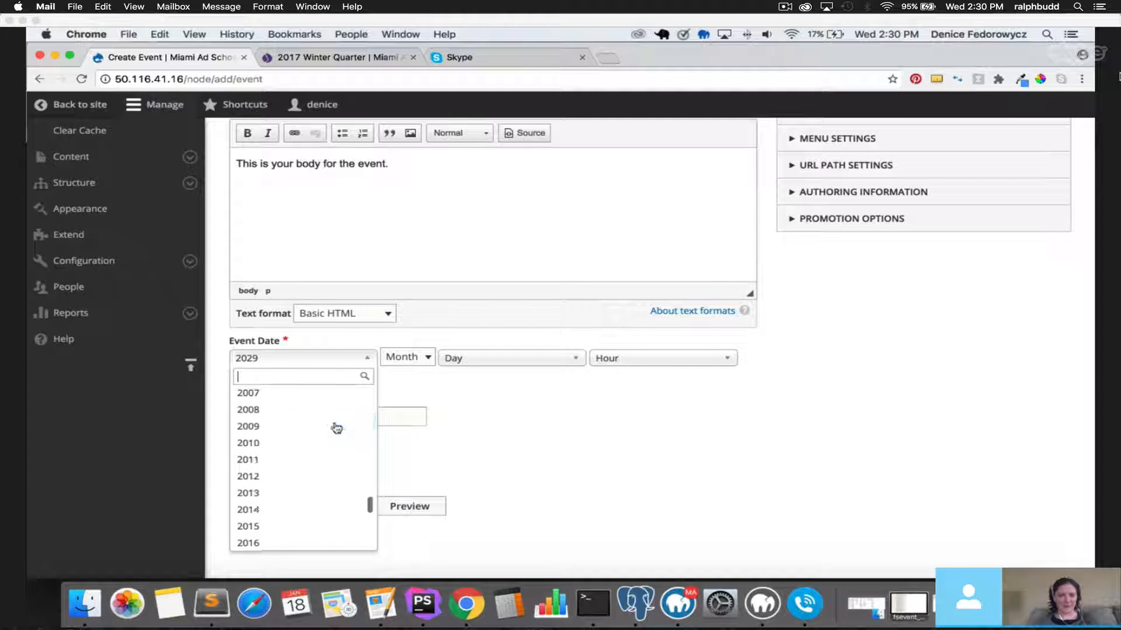
left_click(473, 405)
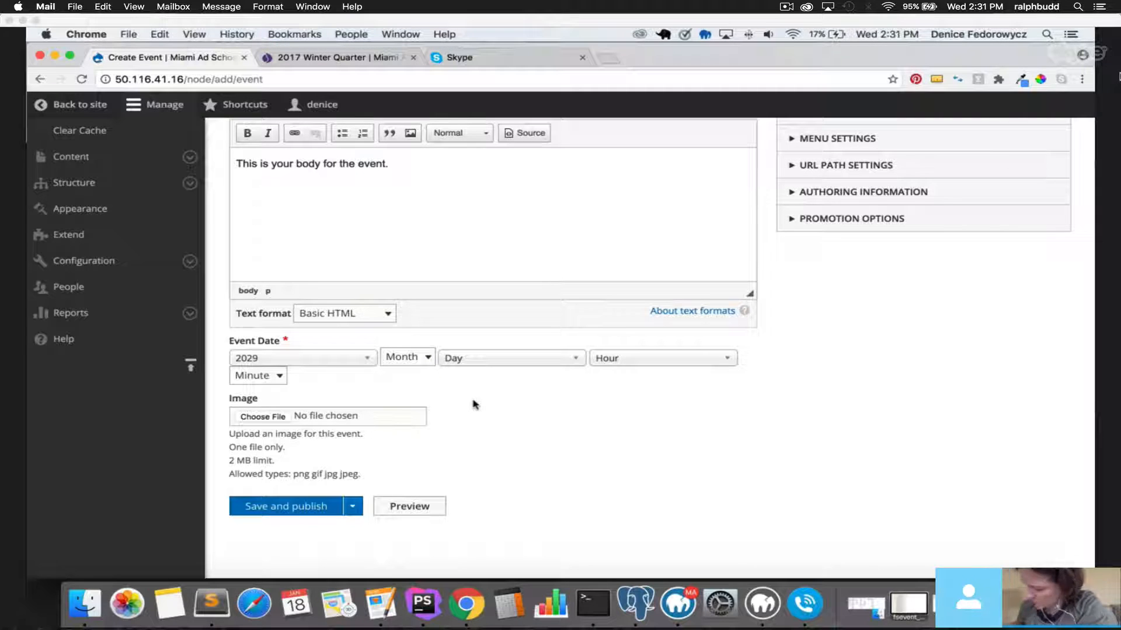
scroll(476, 405, "up", 1)
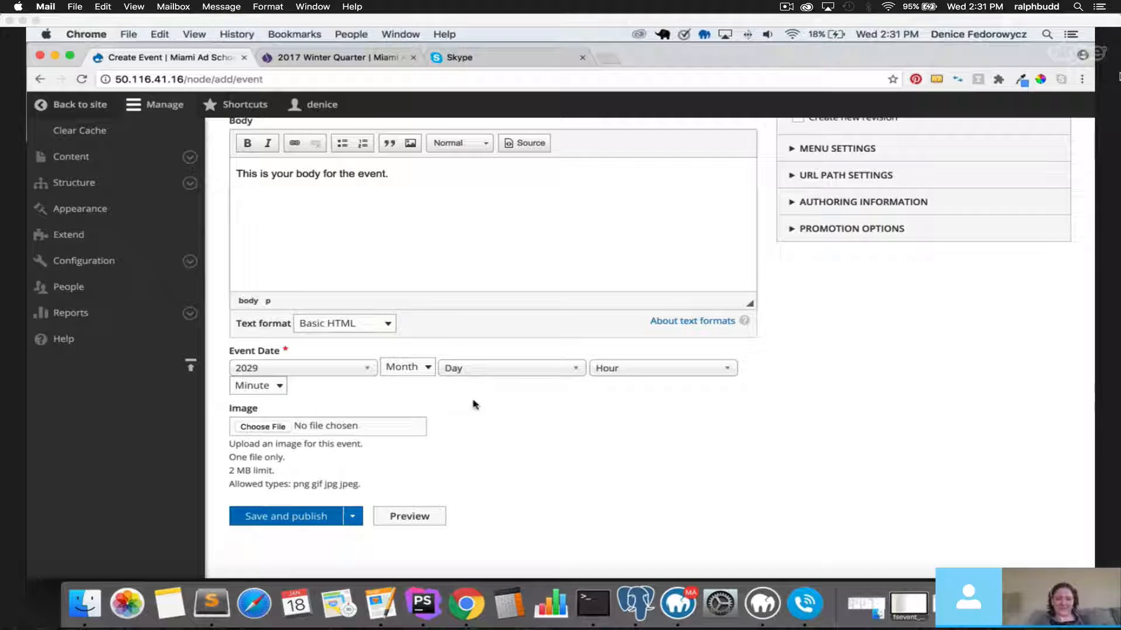
Choose May as the Event Date month.
left_click(348, 374)
scroll(318, 508, "down", 6)
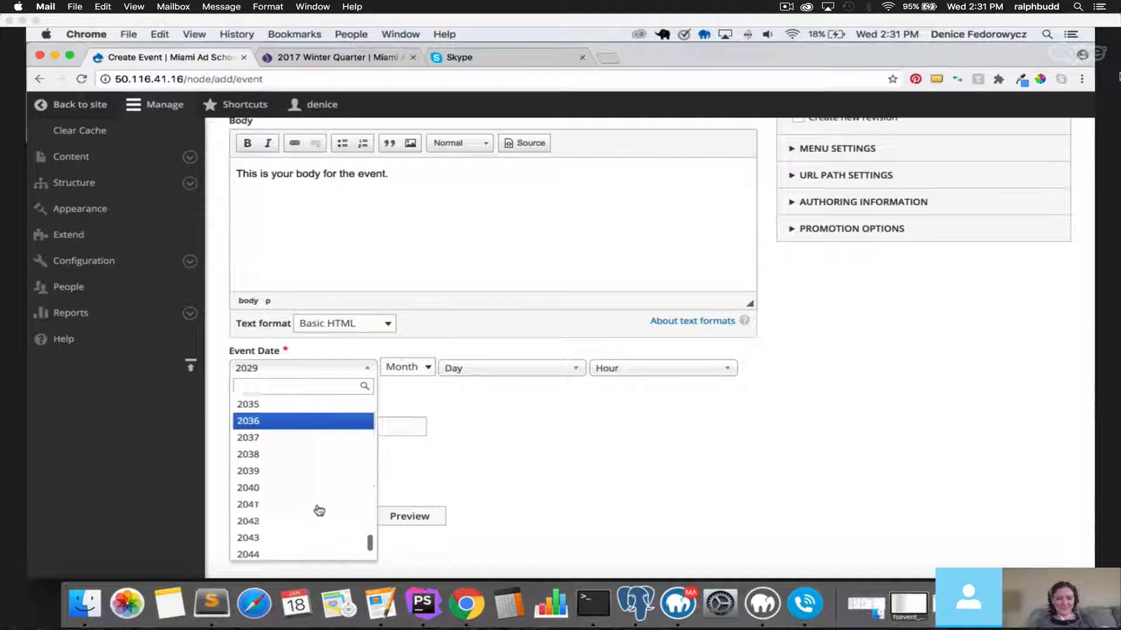
scroll(318, 509, "up", 20)
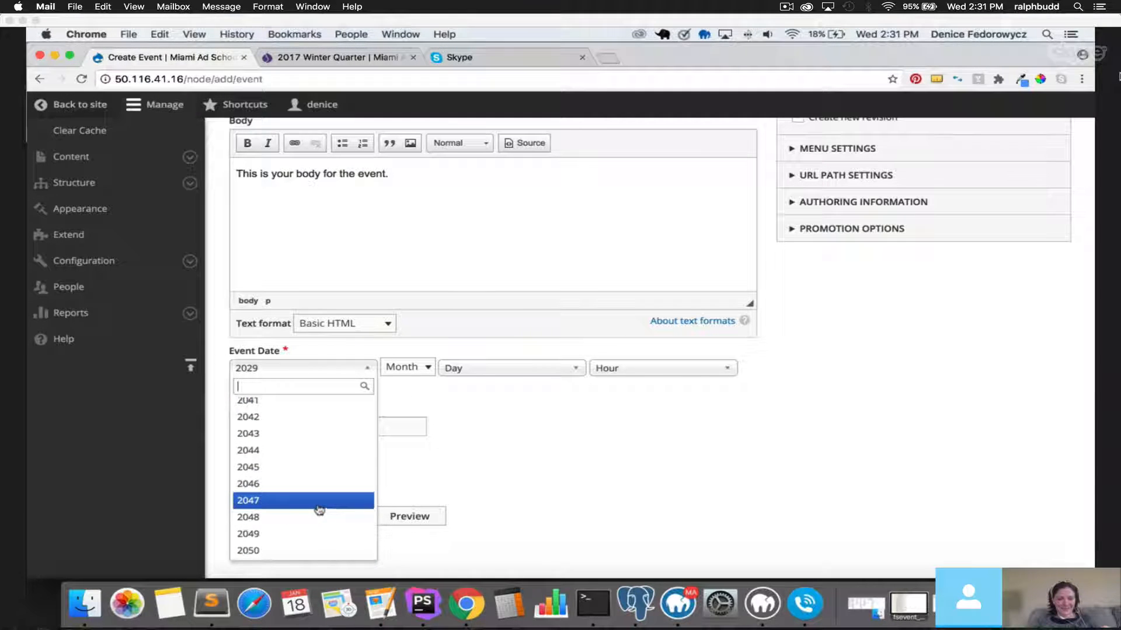
scroll(318, 509, "up", 5)
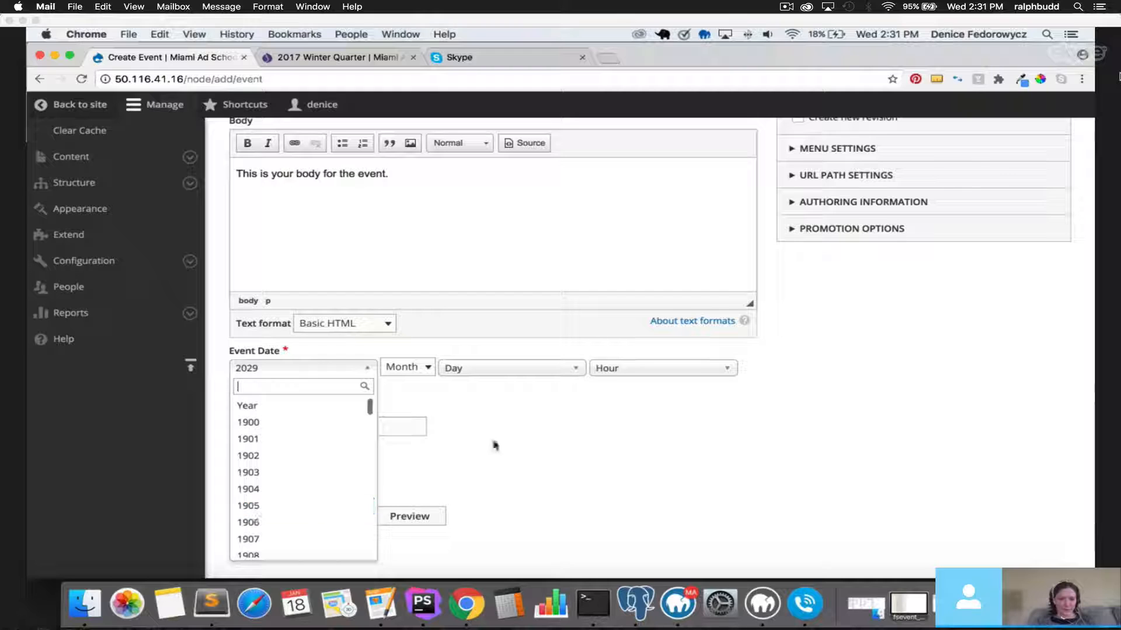
left_click(427, 368)
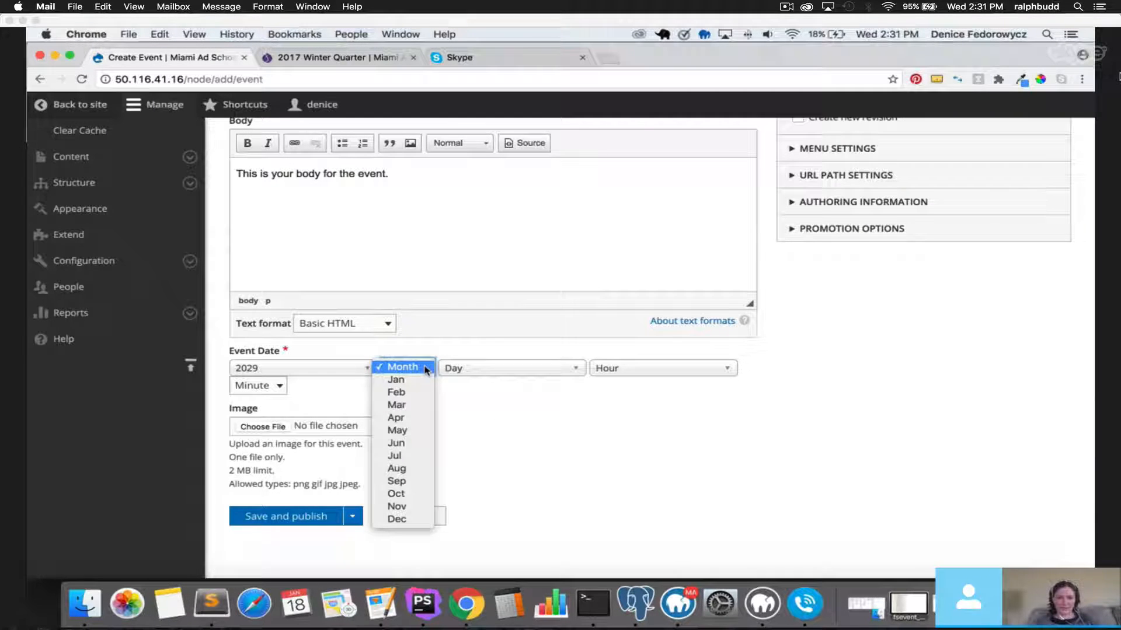
left_click(402, 368)
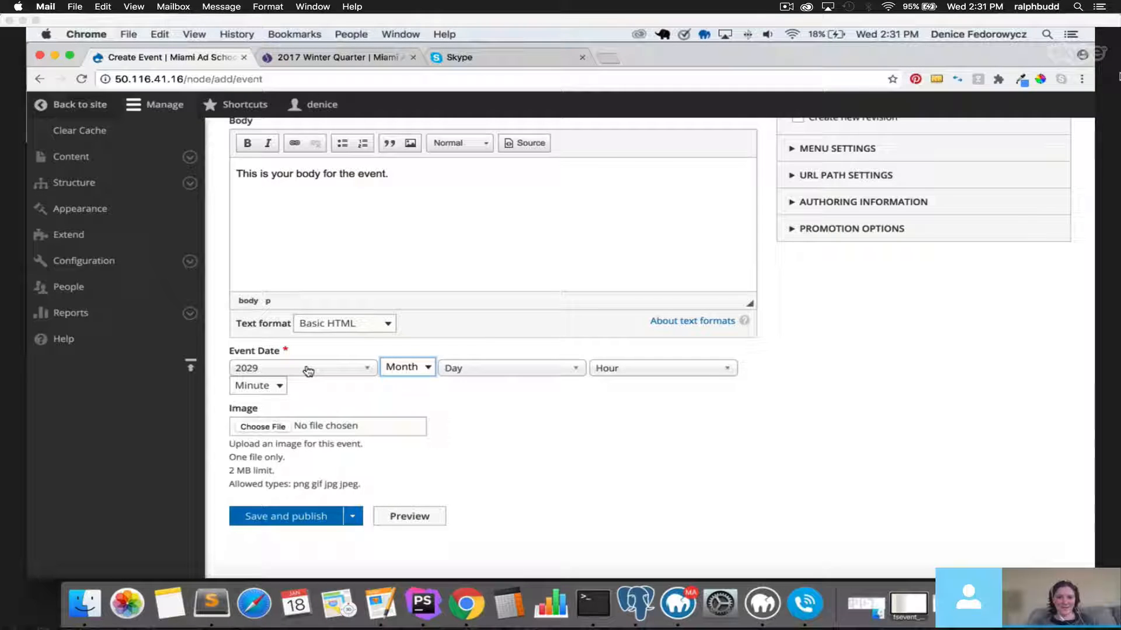
left_click(404, 367)
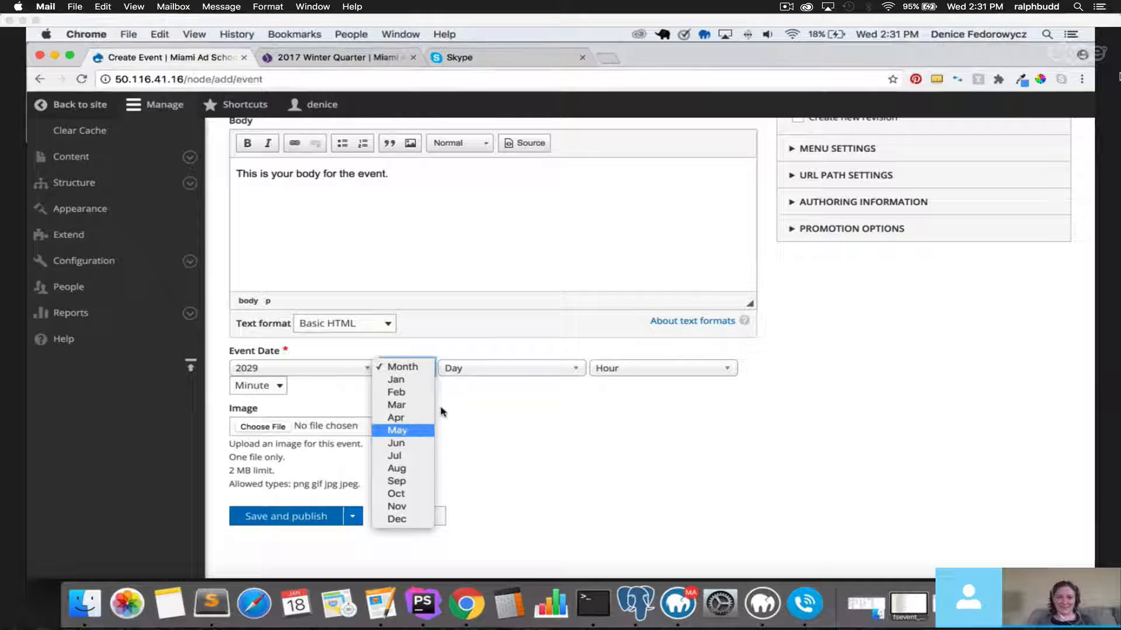
left_click(409, 428)
Set the Event Date day to 5 and the time to 3:00.
left_click(501, 369)
left_click(503, 489)
left_click(645, 368)
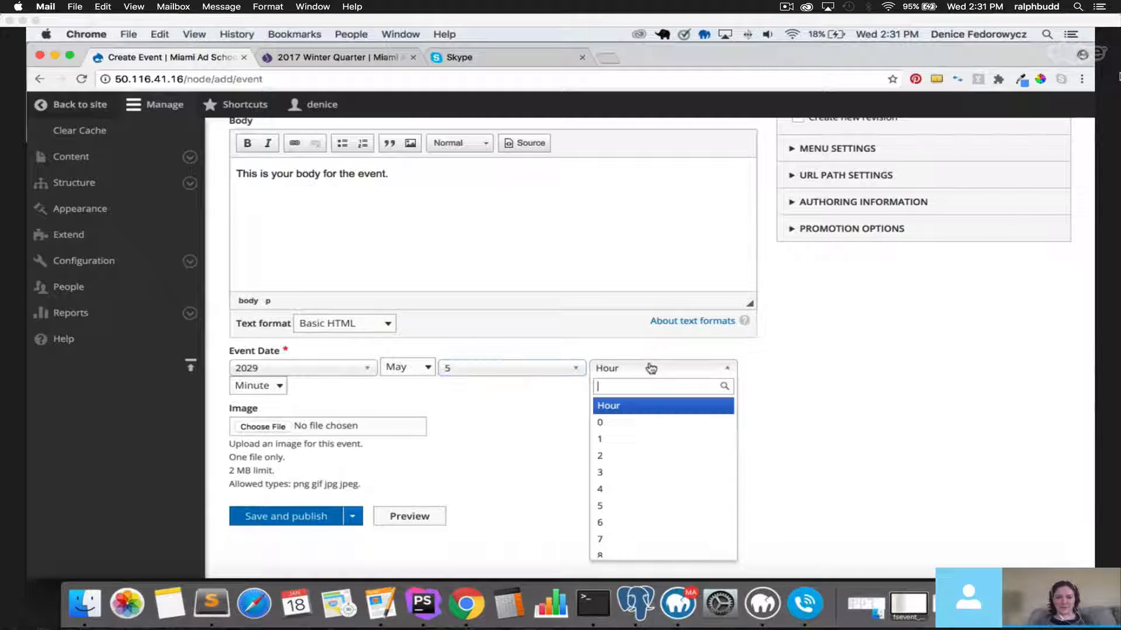
left_click(649, 484)
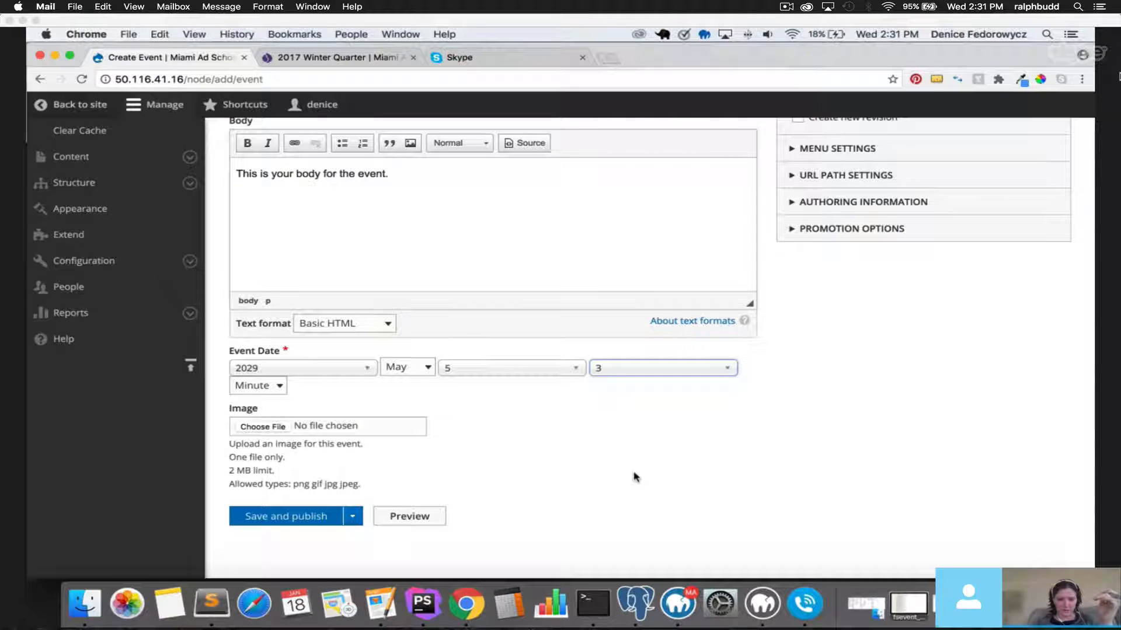
left_click(256, 386)
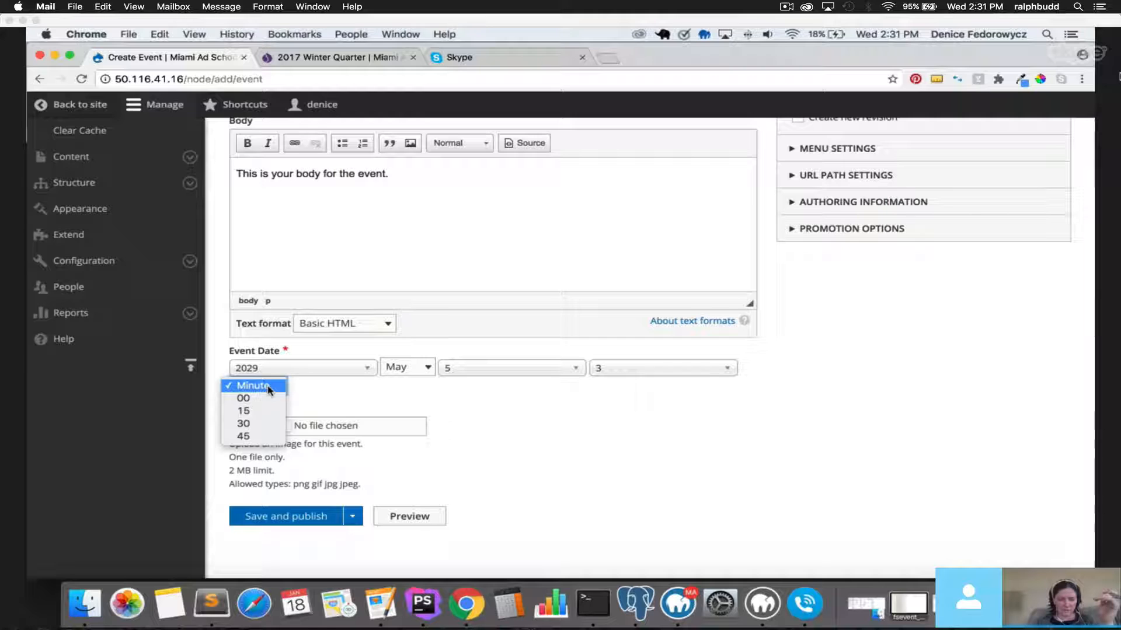
left_click(264, 400)
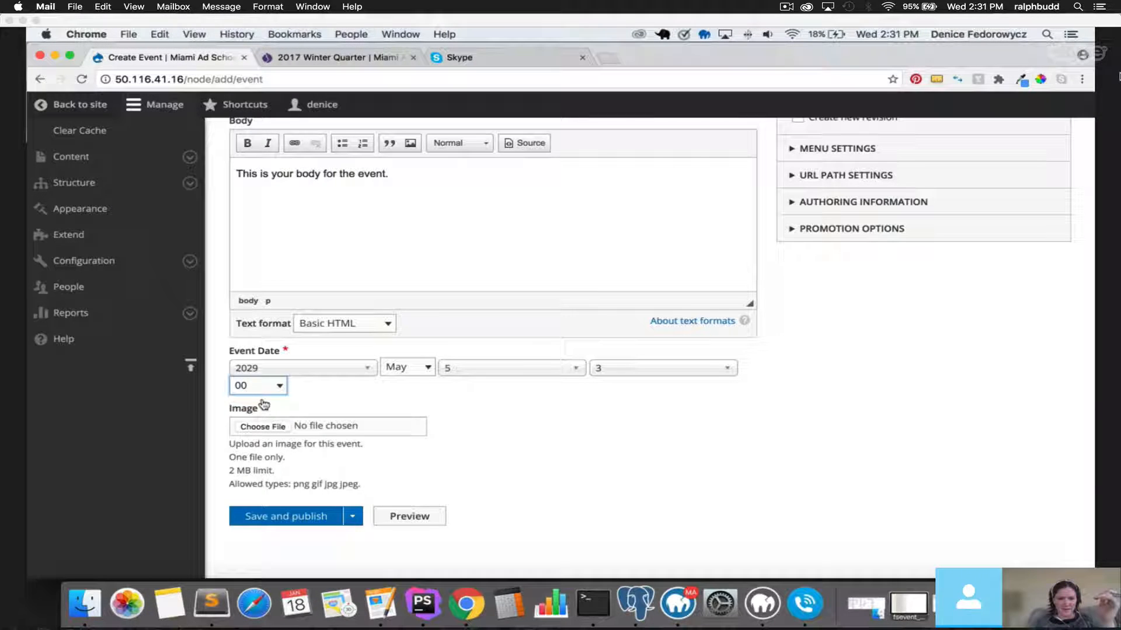
left_click(190, 183)
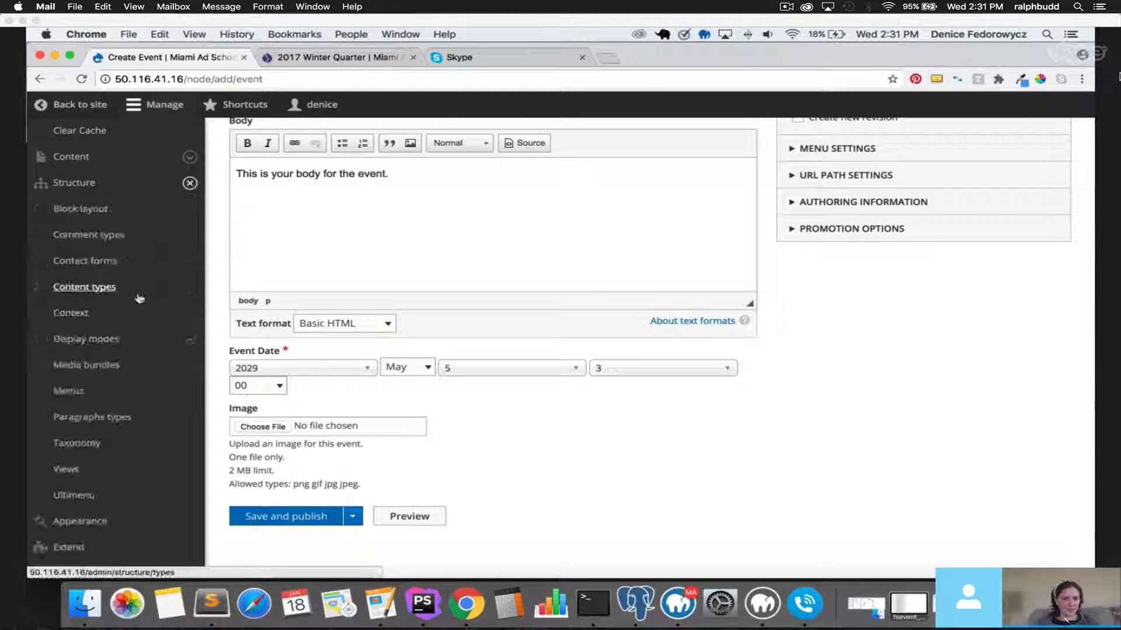
Switch the Event form's Event Date widget from Select list to Date and time and save.
left_click(139, 299)
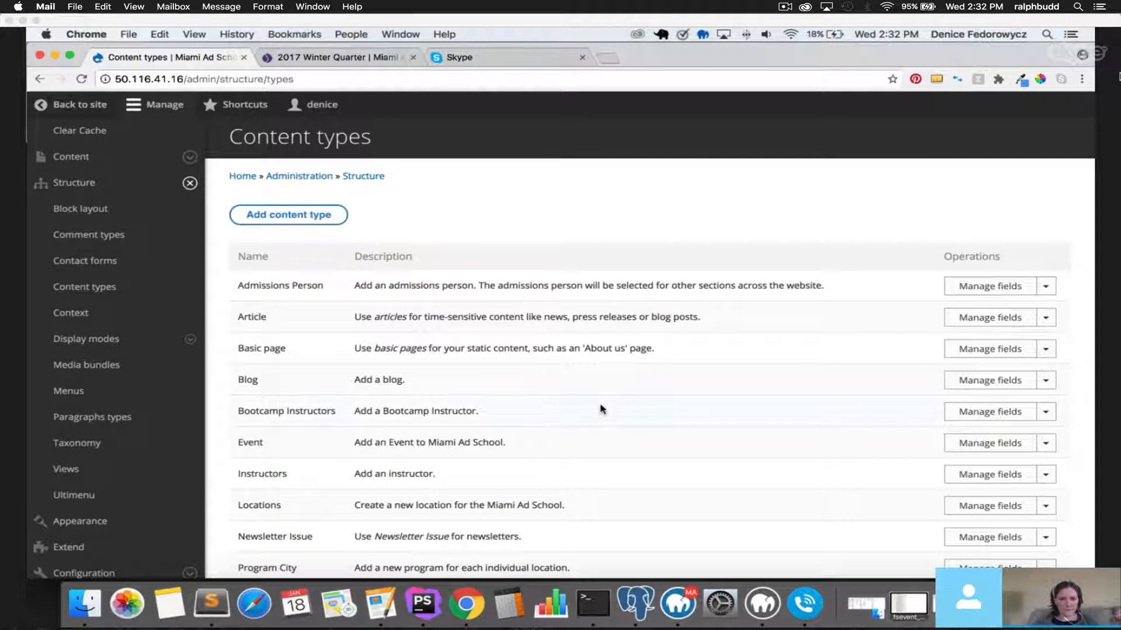
left_click(990, 445)
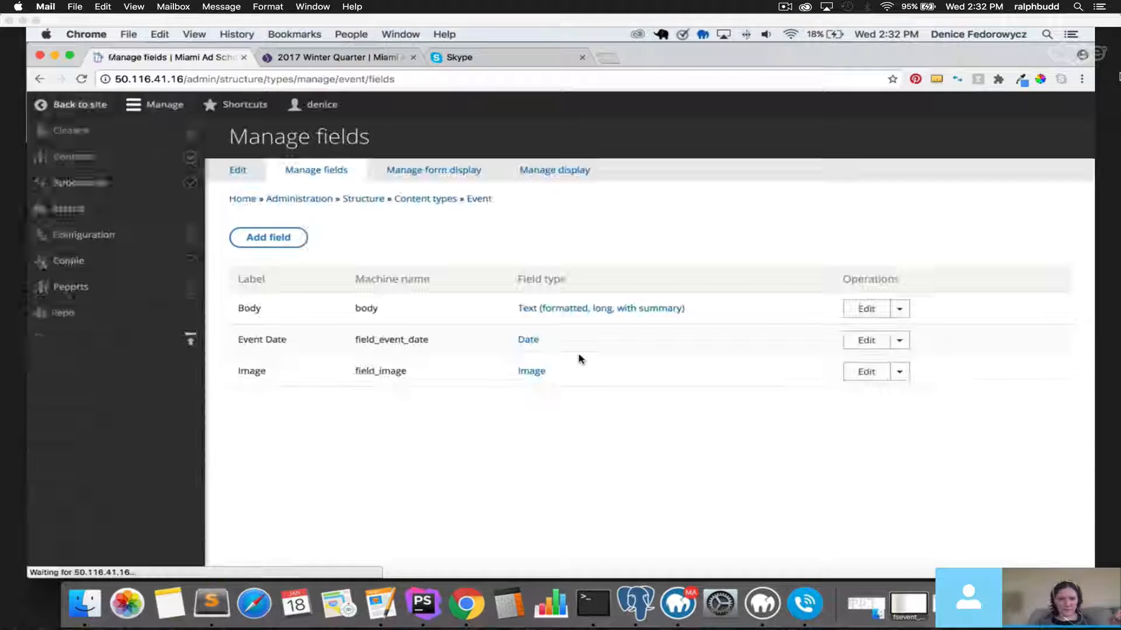
left_click(468, 174)
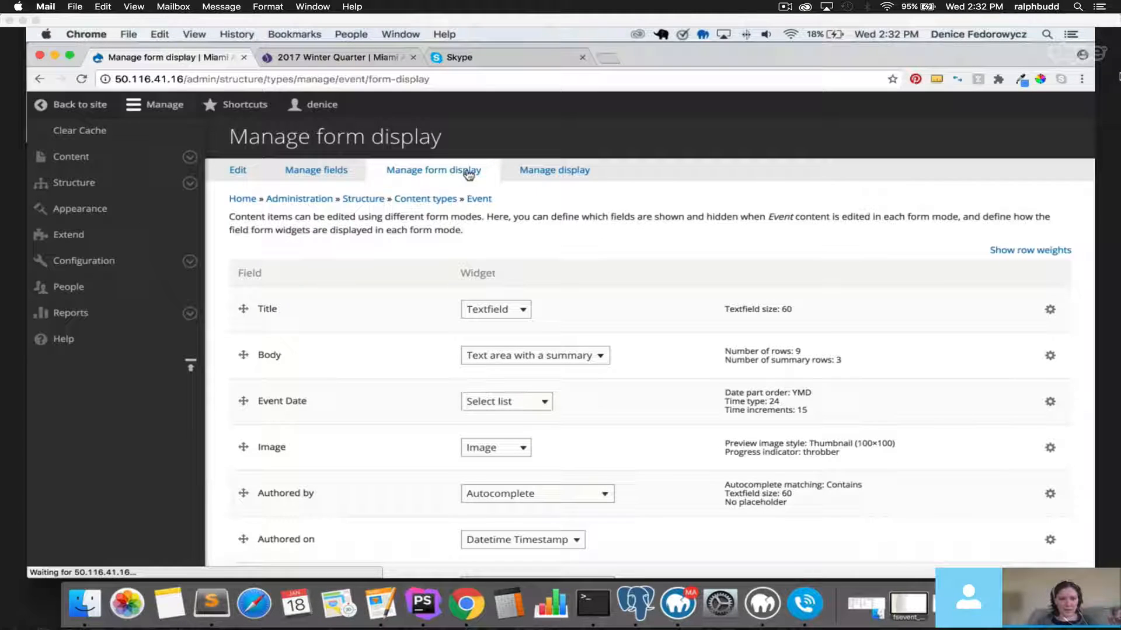
scroll(476, 267, "down", 5)
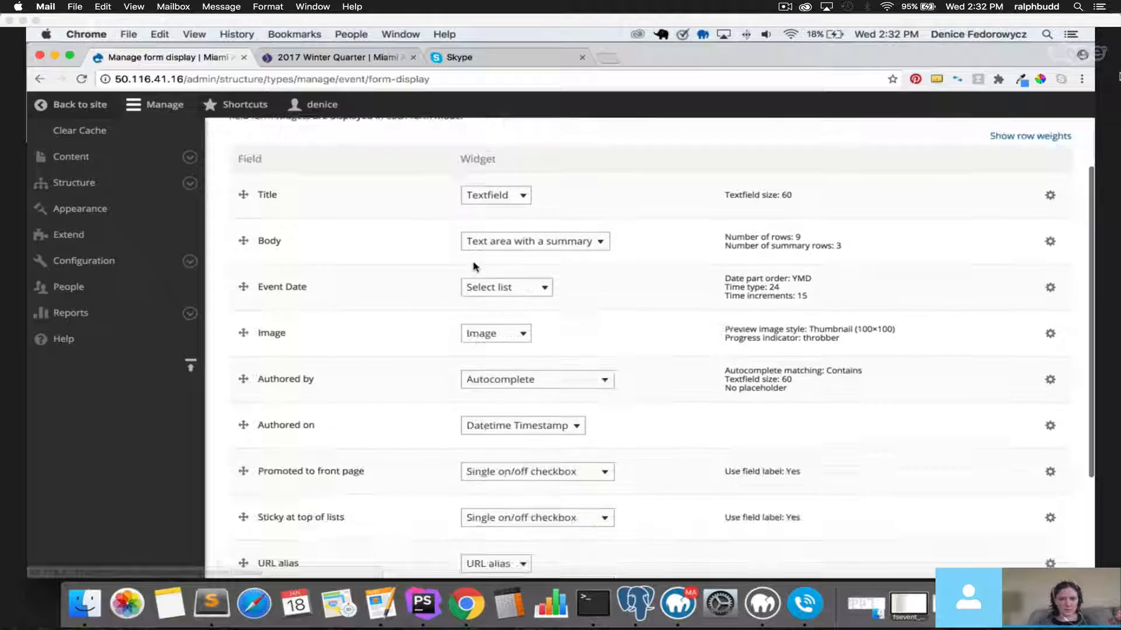
scroll(476, 267, "up", 2)
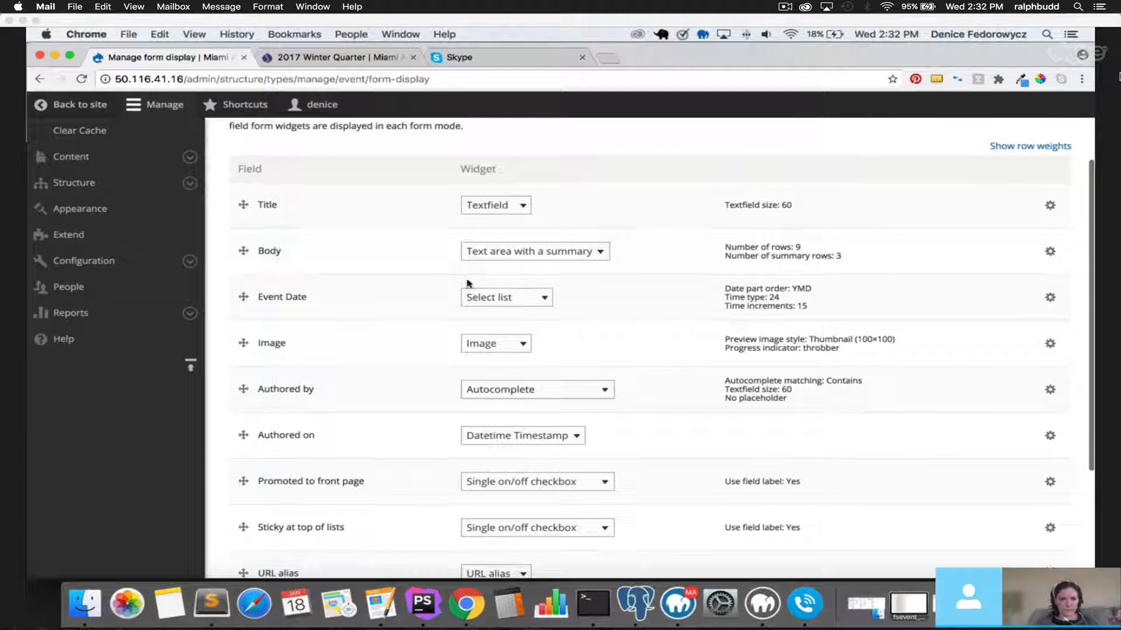
left_click(502, 297)
left_click(511, 322)
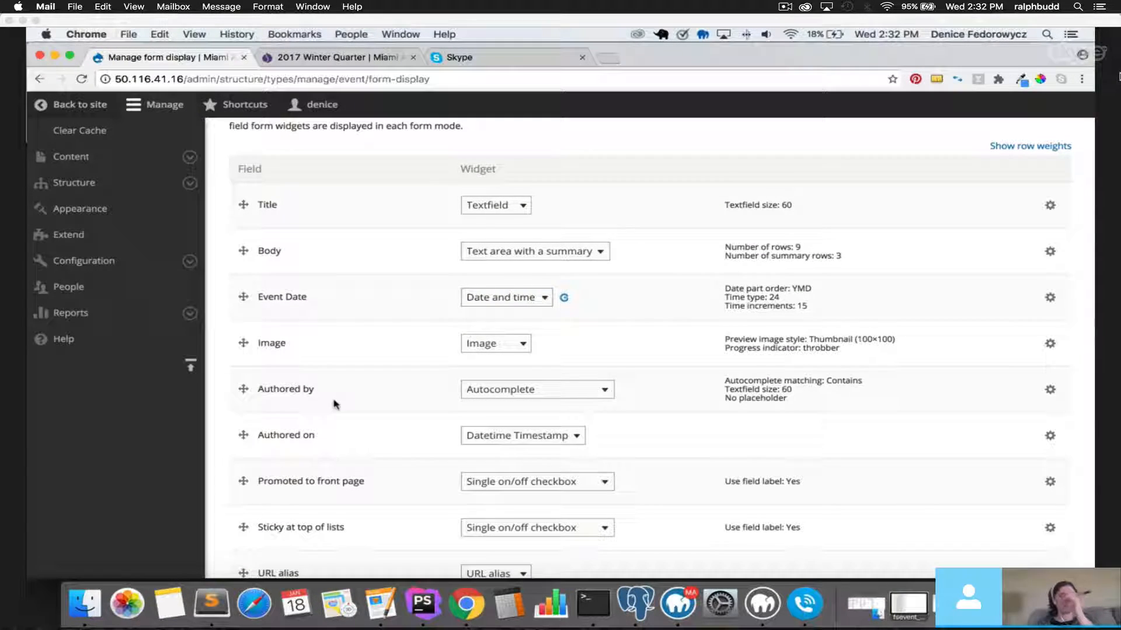
scroll(328, 406, "down", 3)
left_click(256, 506)
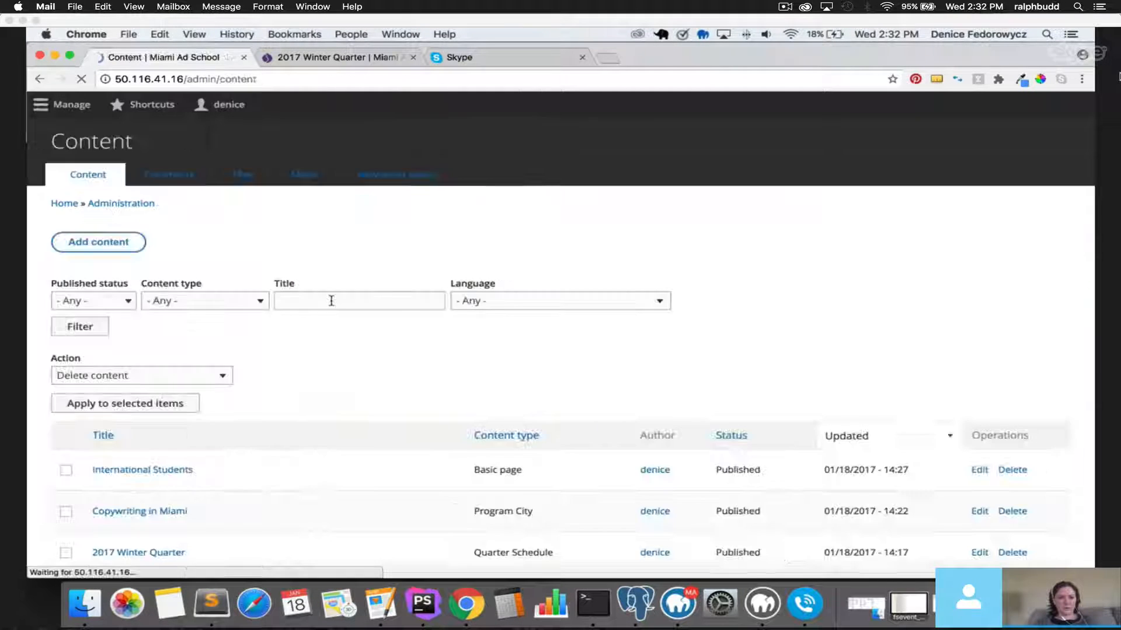
Create a new Event titled 'EVent One' with body 'text'.
left_click(278, 238)
left_click(267, 399)
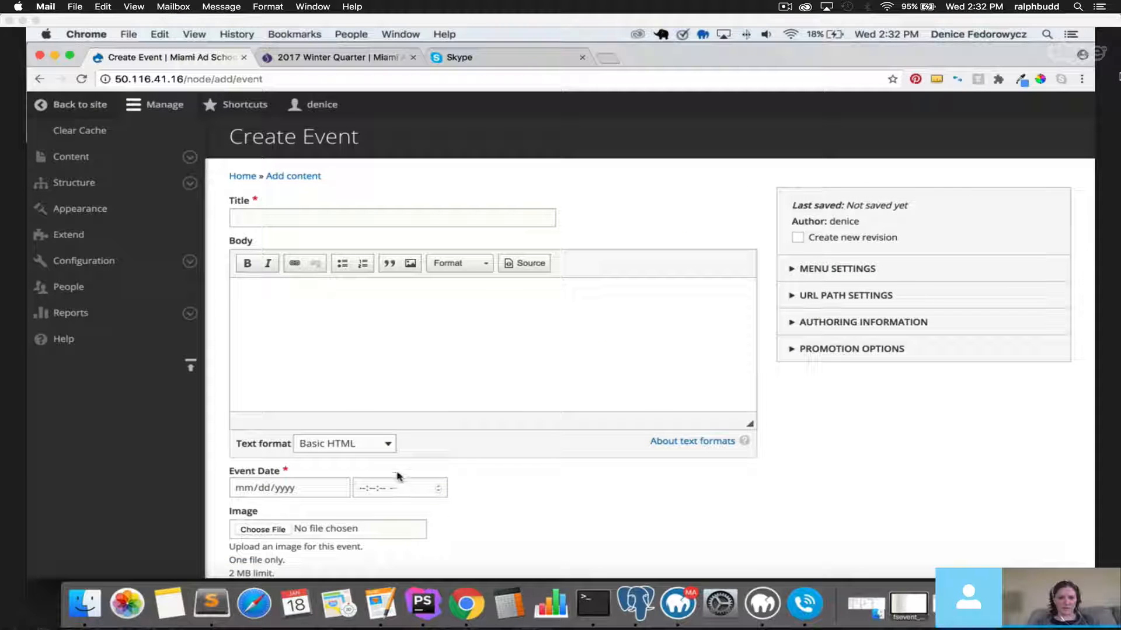
left_click(285, 211)
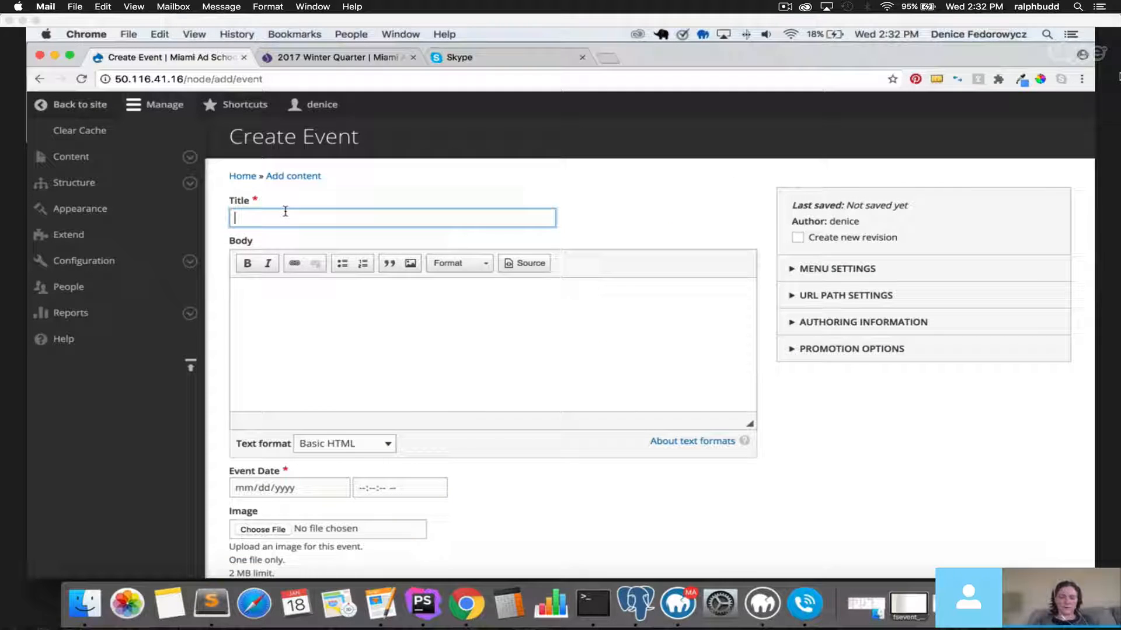
type("EVent One")
left_click(301, 285)
type("text")
Pick February 25, 2017 as the event date in the calendar.
scroll(300, 285, "down", 3)
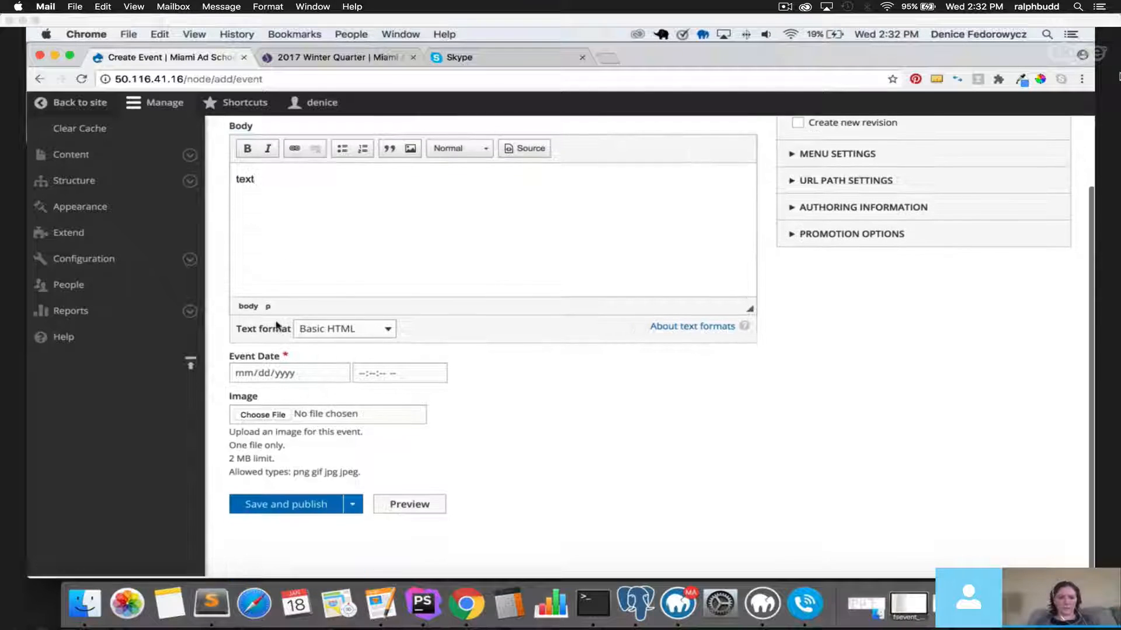
left_click(338, 375)
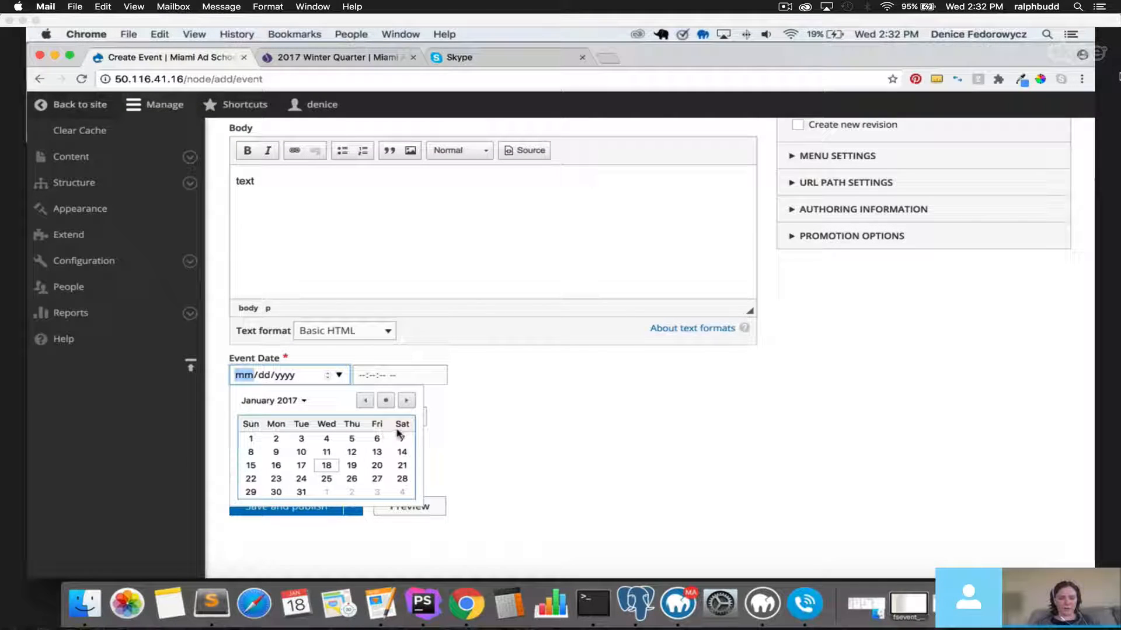
left_click(406, 401)
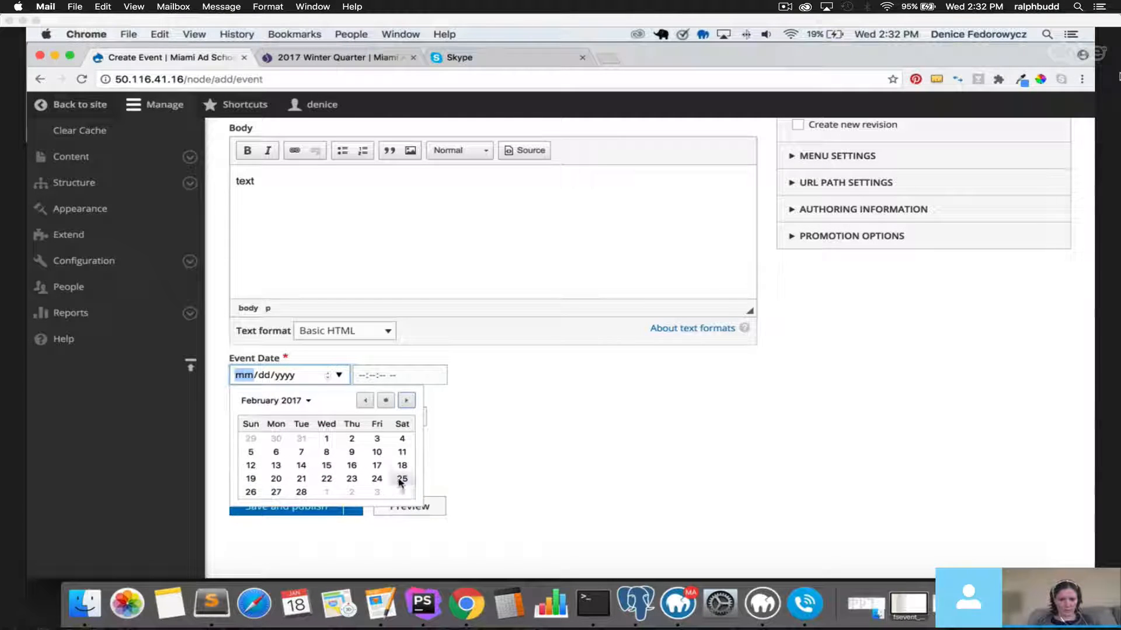
left_click(401, 478)
Enter the event time as 12:00:00 PM.
left_click(362, 376)
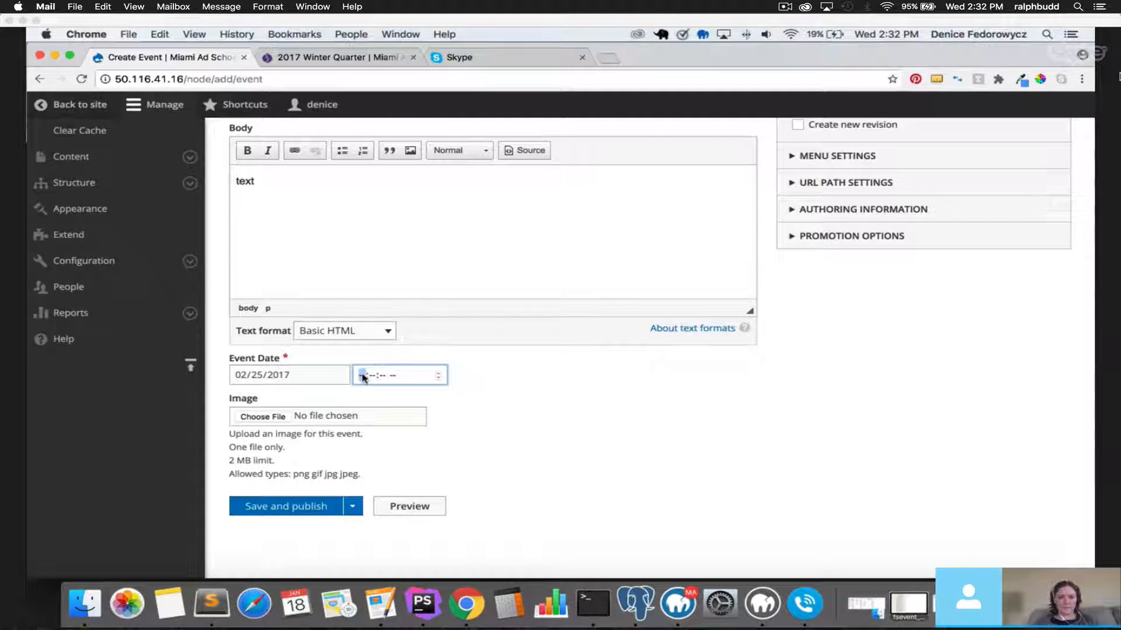
type("120000a")
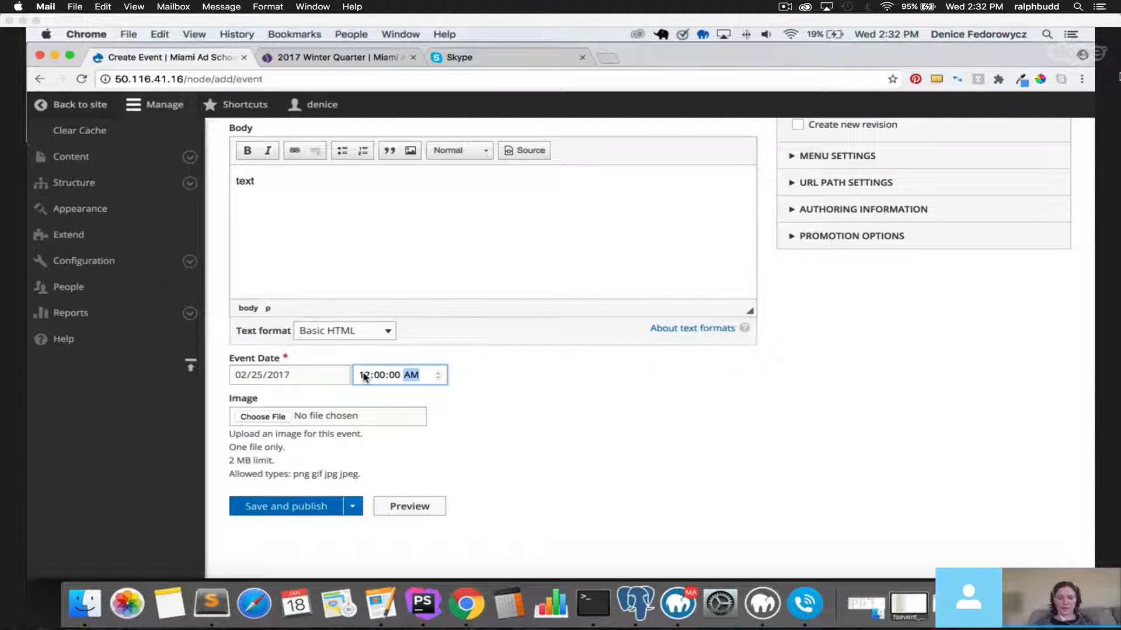
left_click(439, 378)
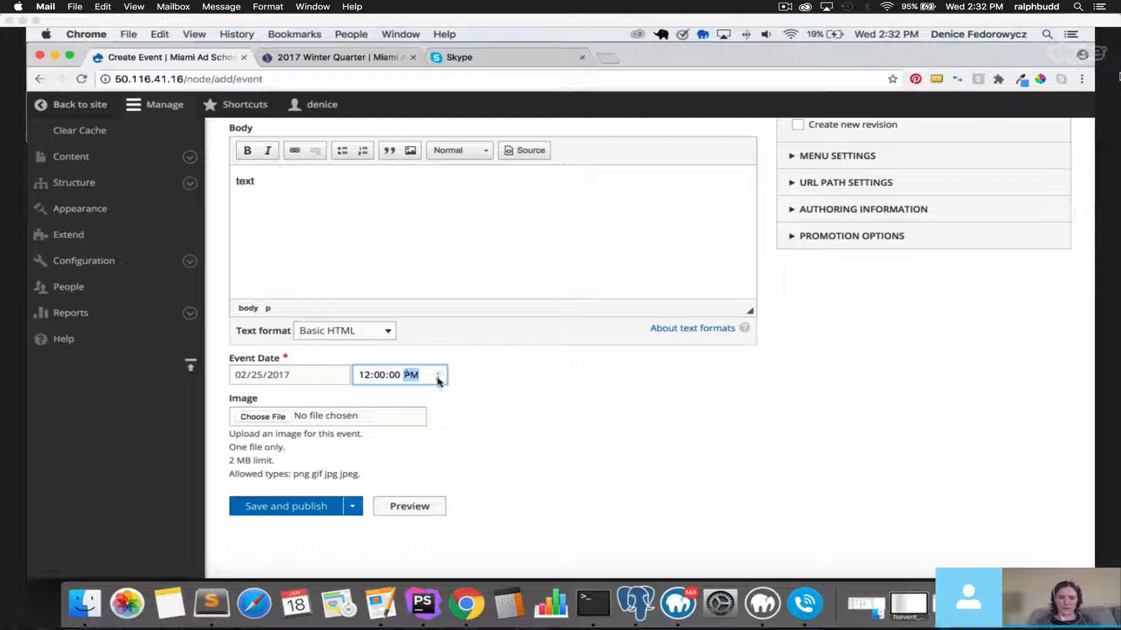
left_click(439, 381)
key("Up")
key("Down")
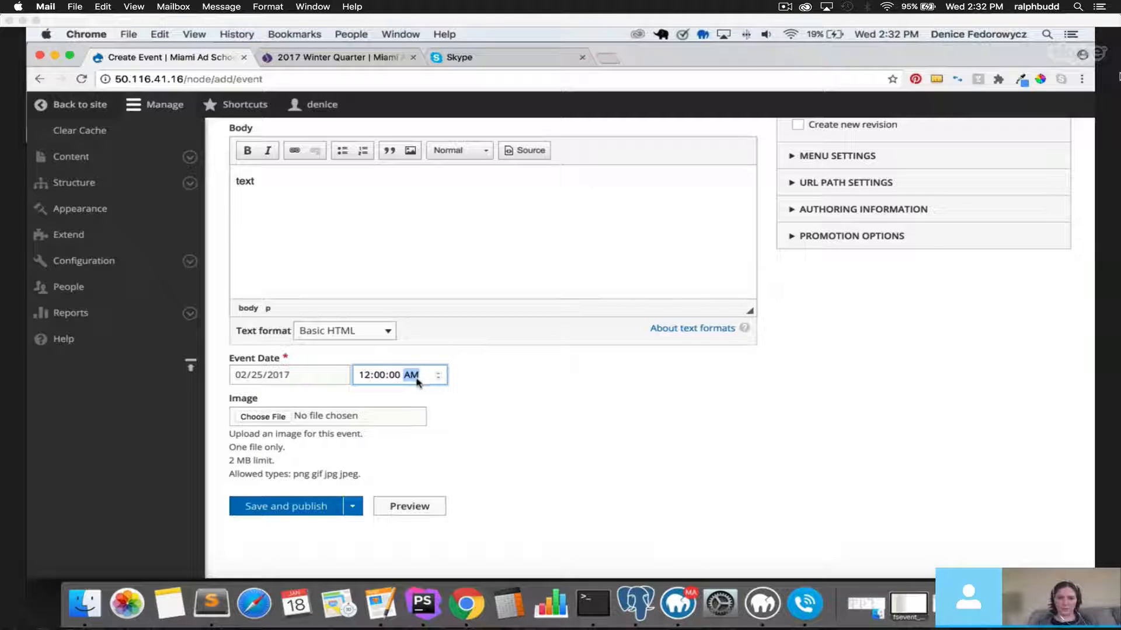
key("Up")
key("Down")
key("Up")
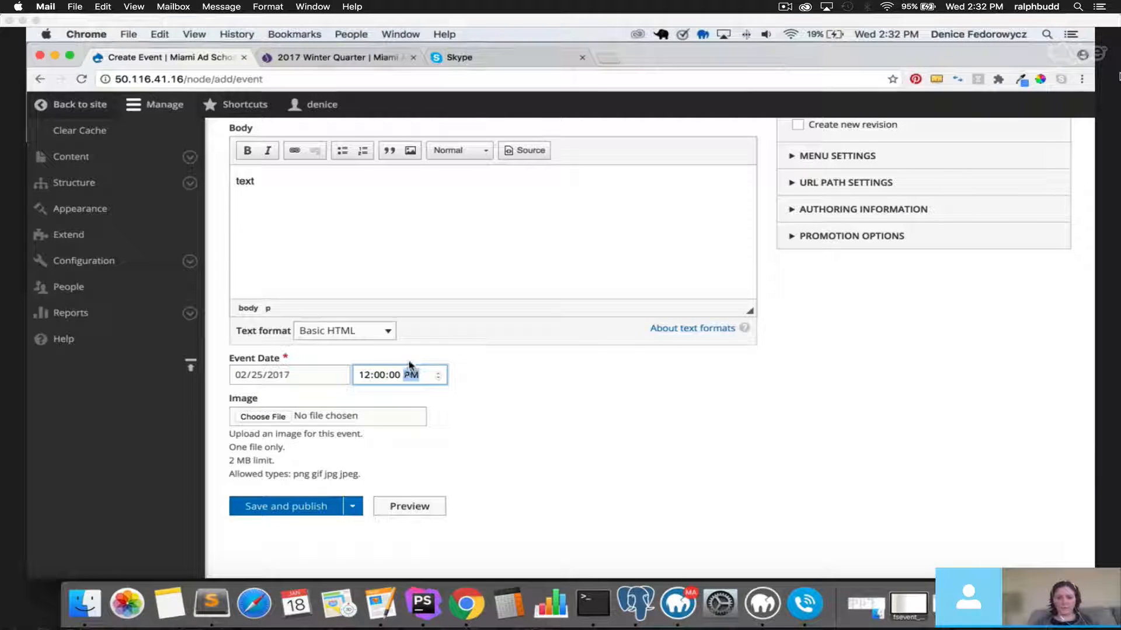
left_click(492, 387)
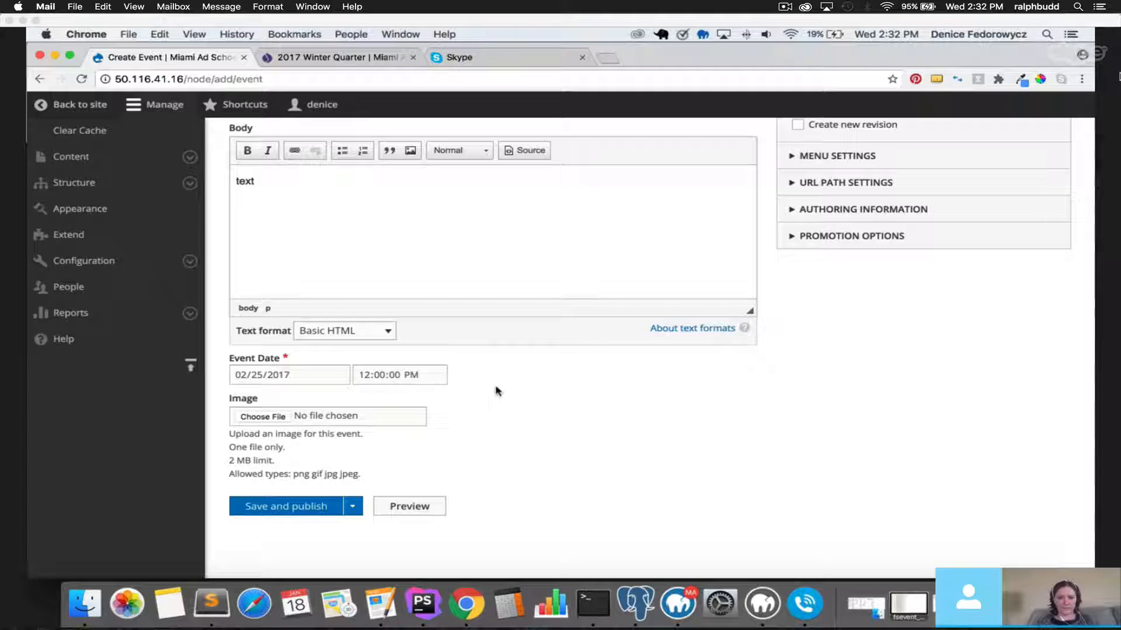
left_click(438, 374)
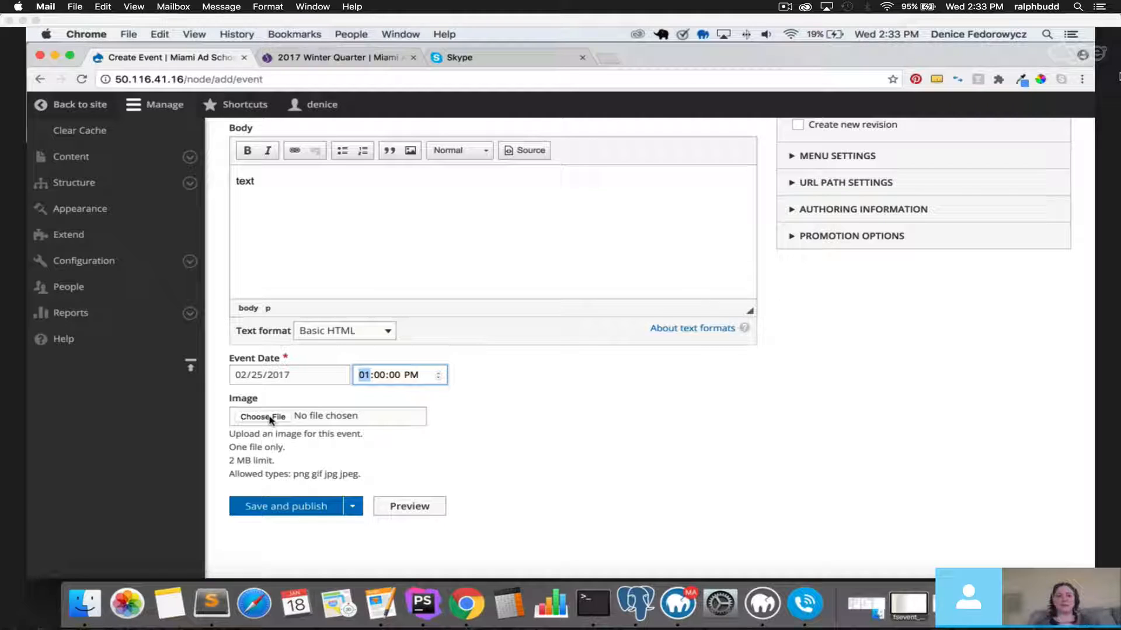
Change the event time to 01:00:00 PM and scroll back to the form's top.
mouse_move(755, 60)
left_mouse_down()
mouse_move(759, 70)
mouse_move(757, 57)
left_mouse_up()
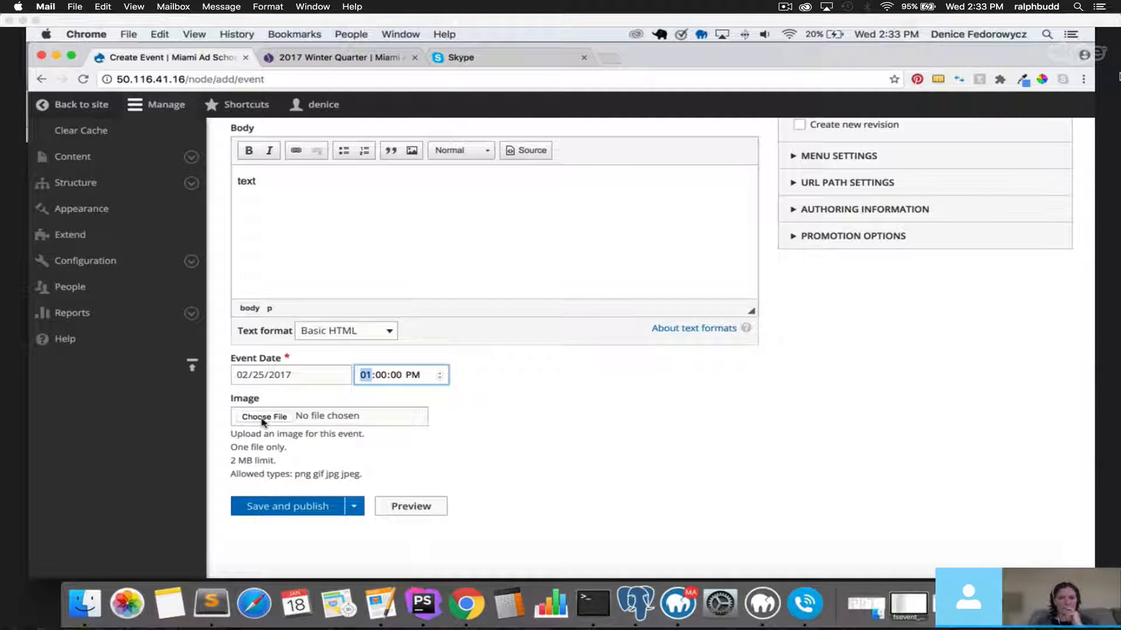
left_click(563, 443)
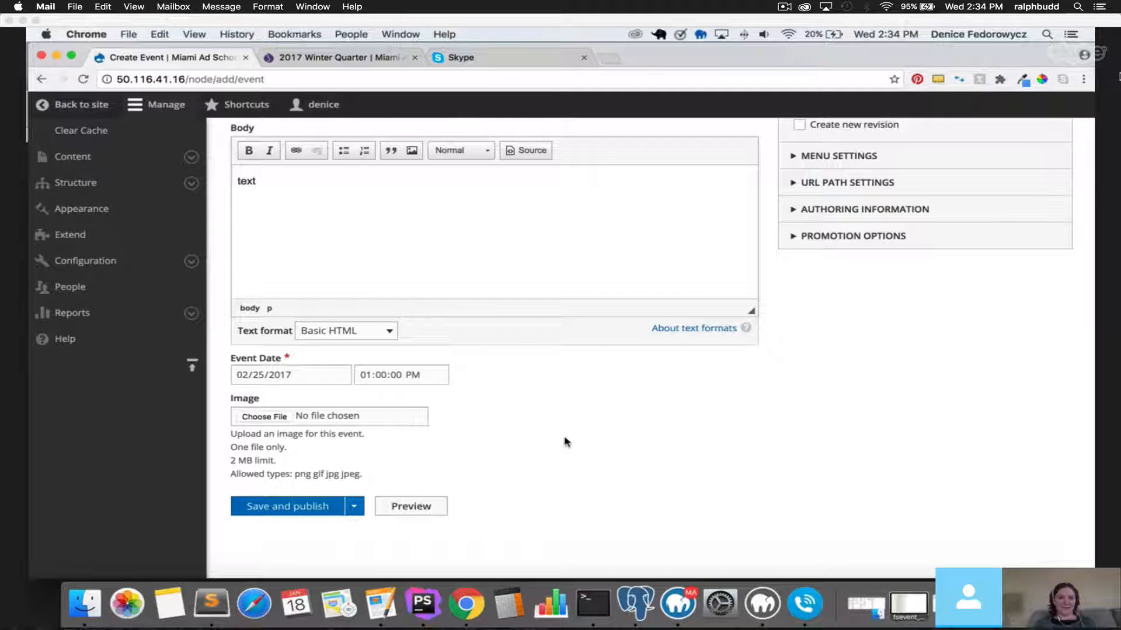
scroll(564, 442, "up", 4)
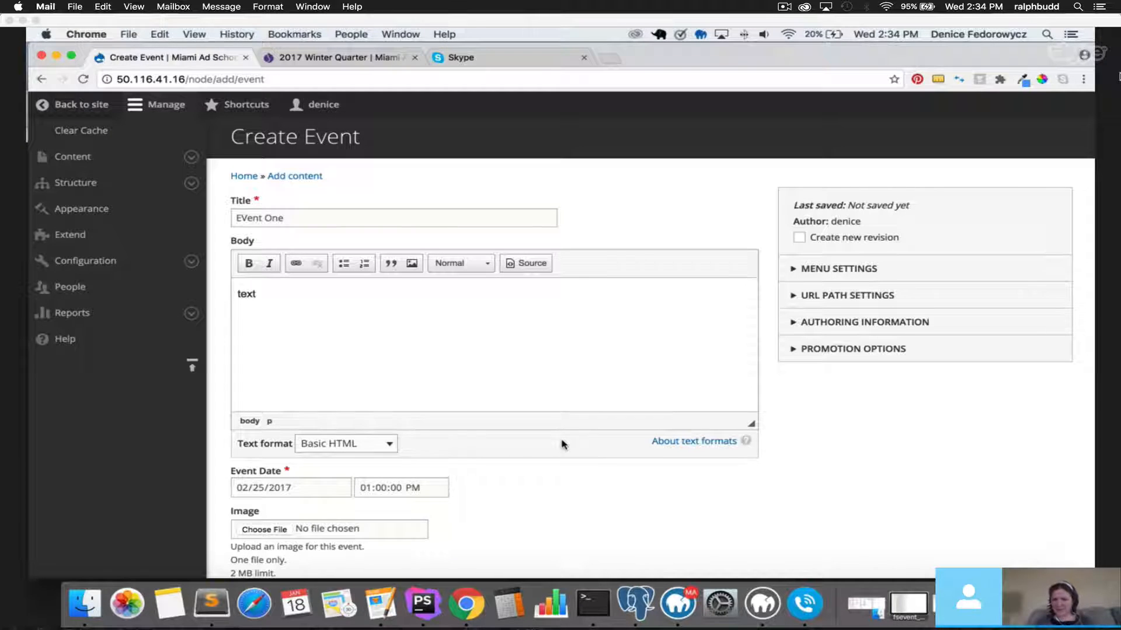
Replace the capital V in the title so it reads 'Event One'.
scroll(563, 445, "down", 1)
left_click(242, 209)
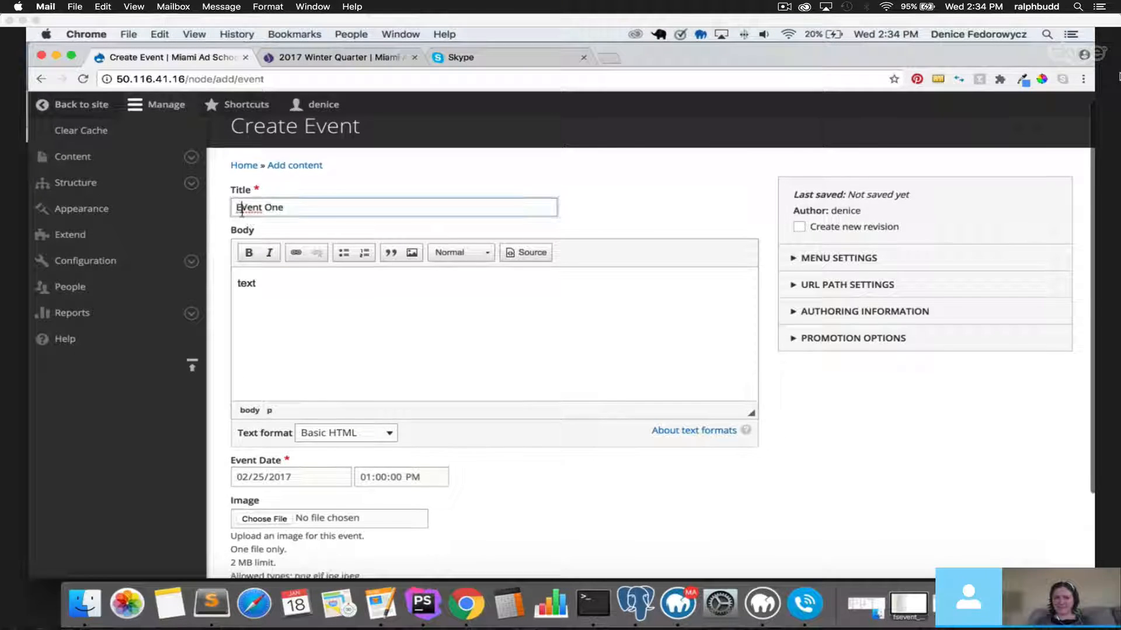
left_click_drag(242, 209, 247, 209)
type("v")
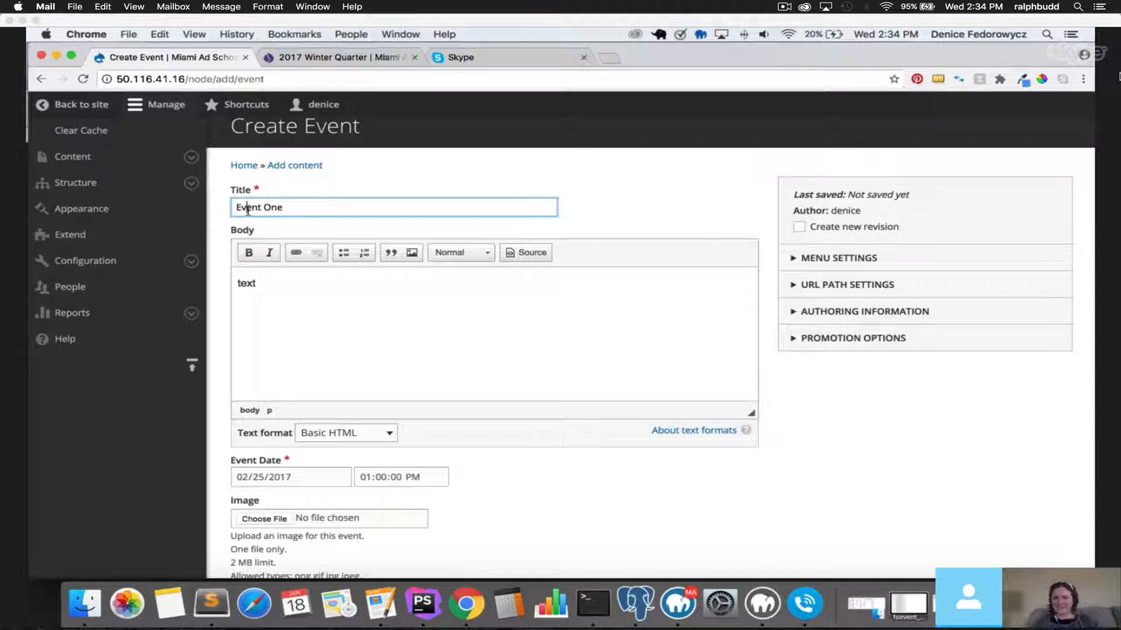
left_click(354, 191)
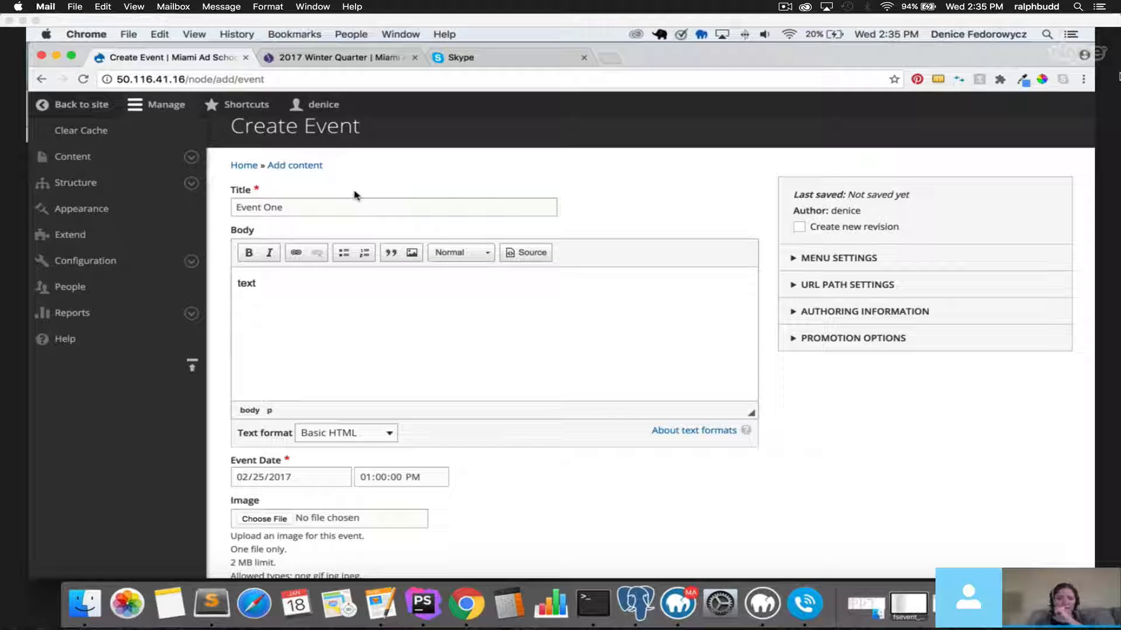
left_click(804, 604)
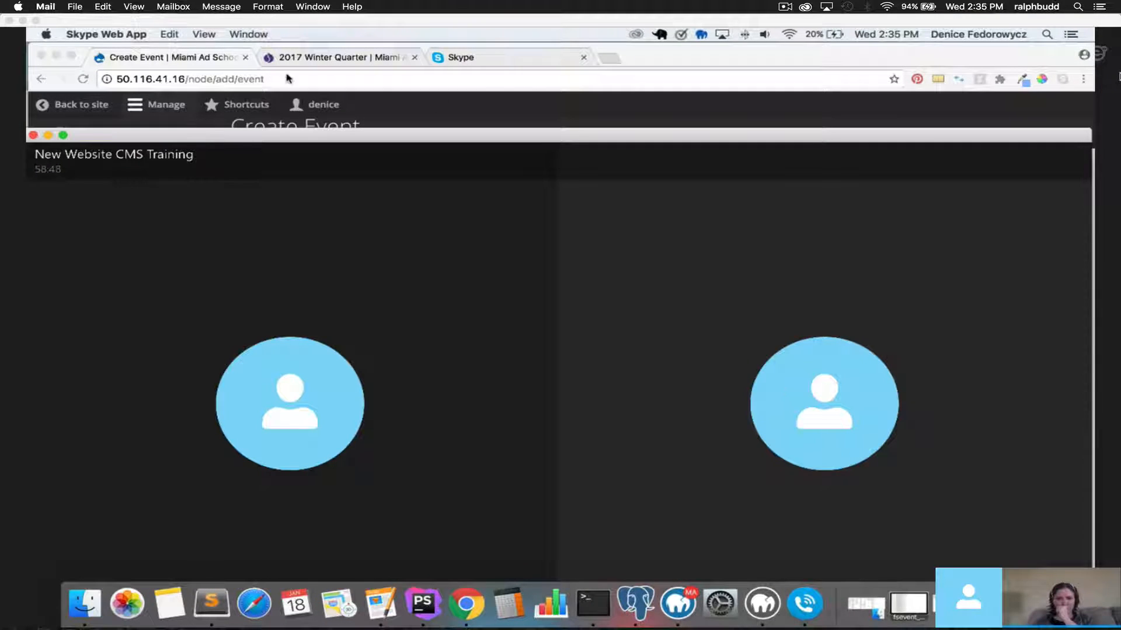
left_click(204, 62)
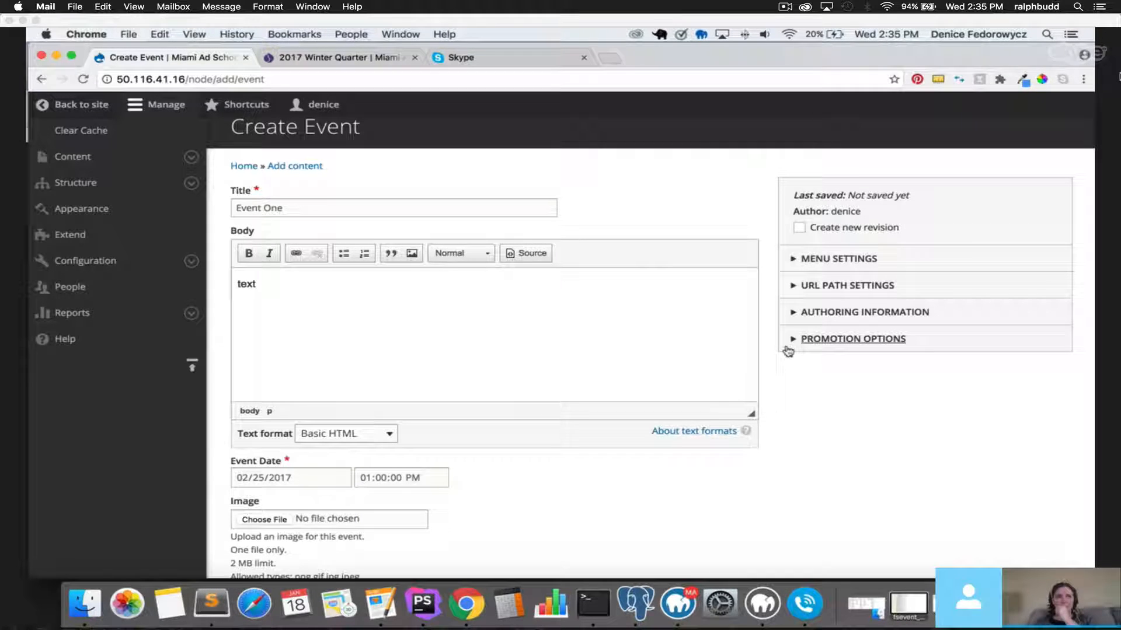
scroll(738, 473, "up", 1)
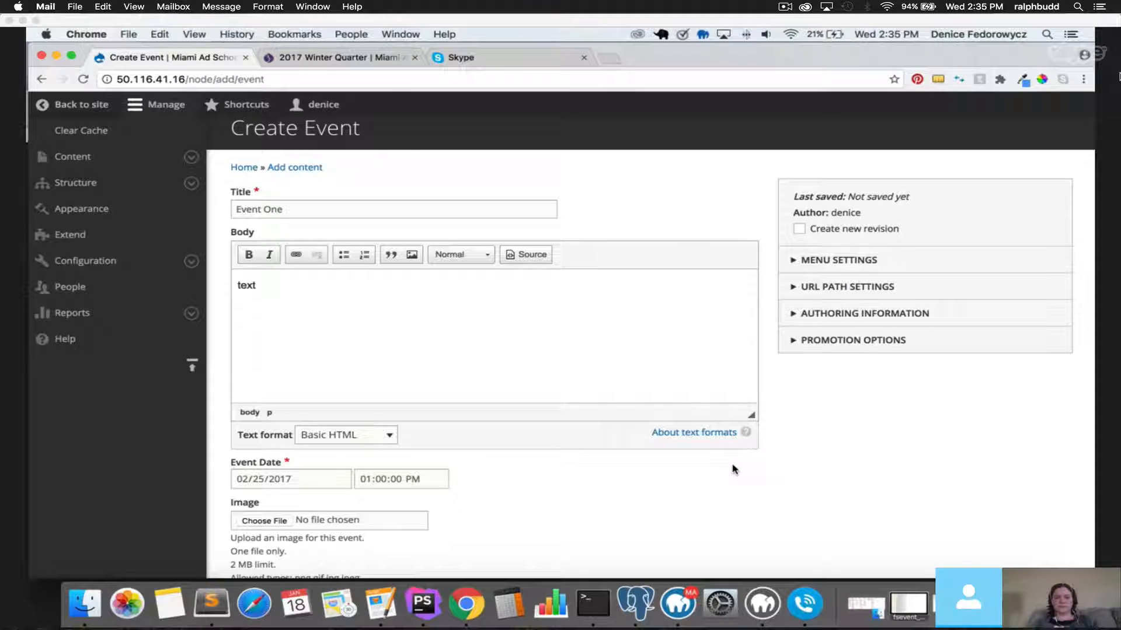
scroll(734, 471, "down", 2)
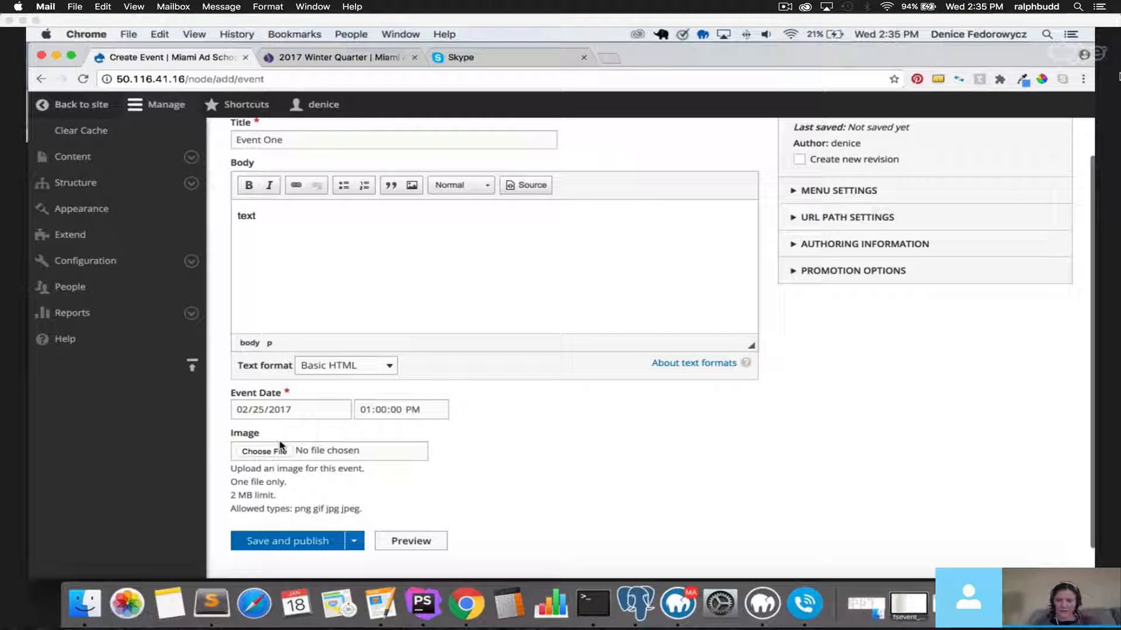
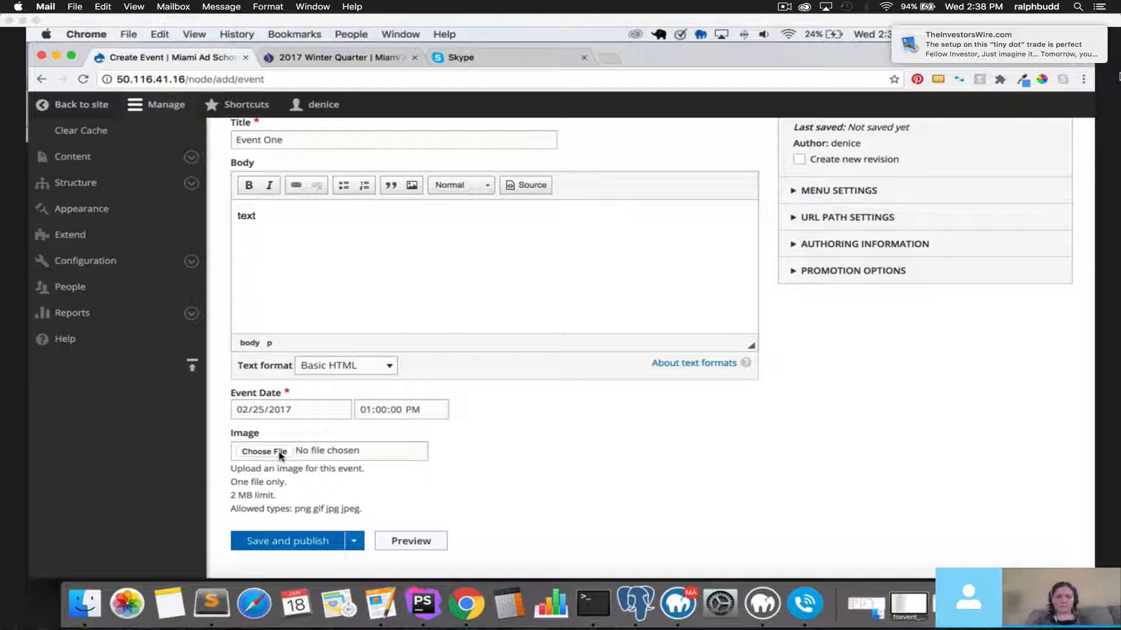
Leave the Event One form and browse Structure's Content types list down to Testimonials.
scroll(280, 456, "down", 1)
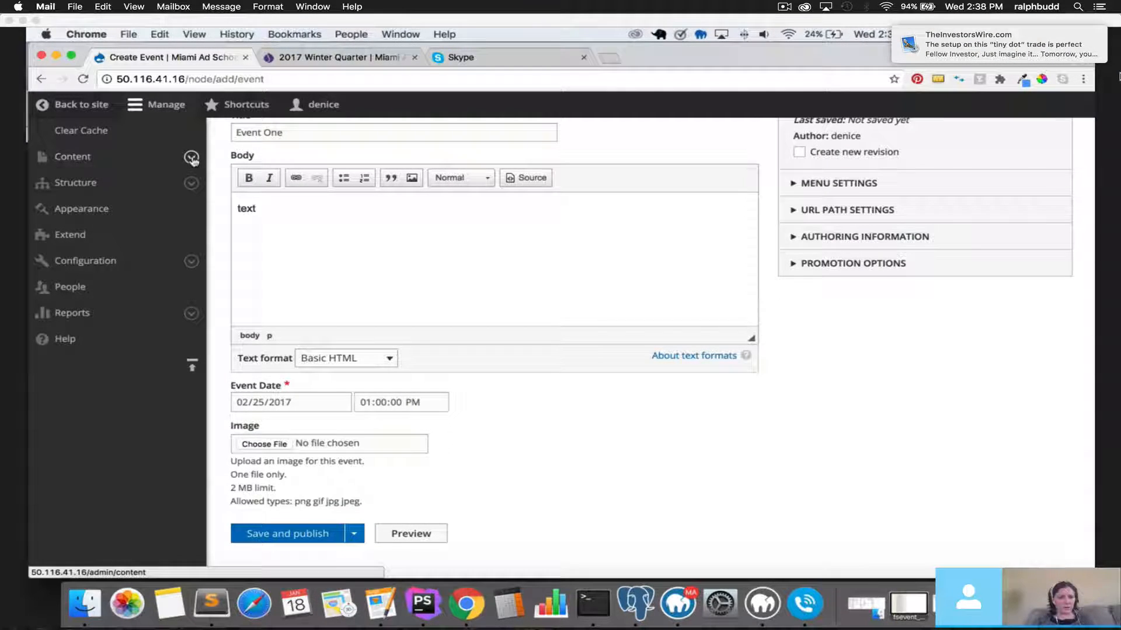
left_click(191, 183)
left_click(121, 291)
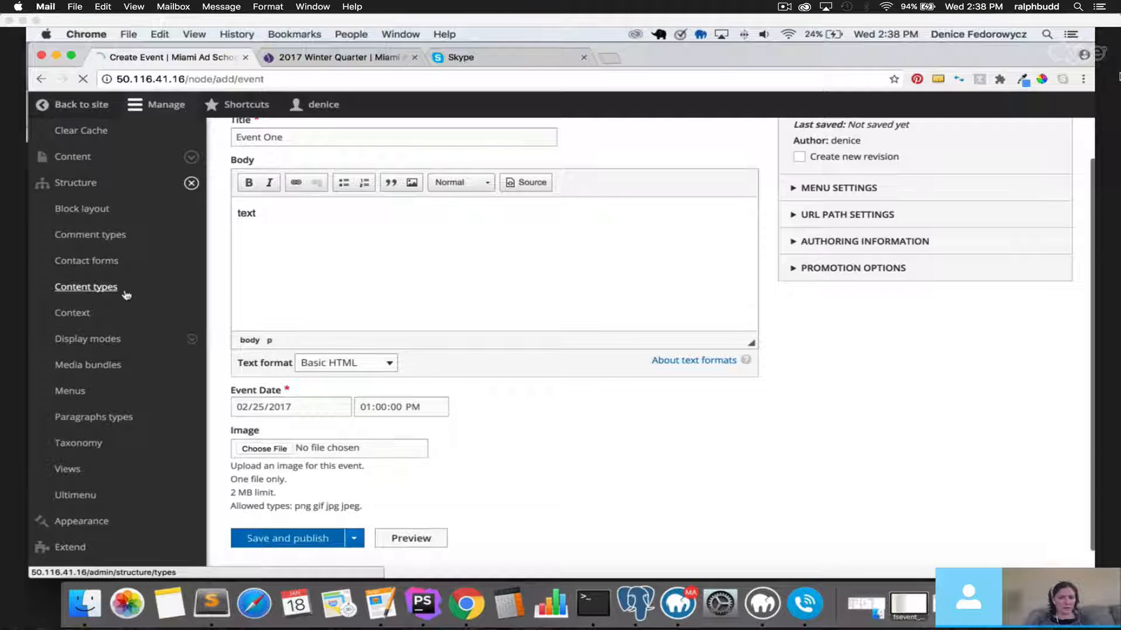
scroll(547, 428, "down", 3)
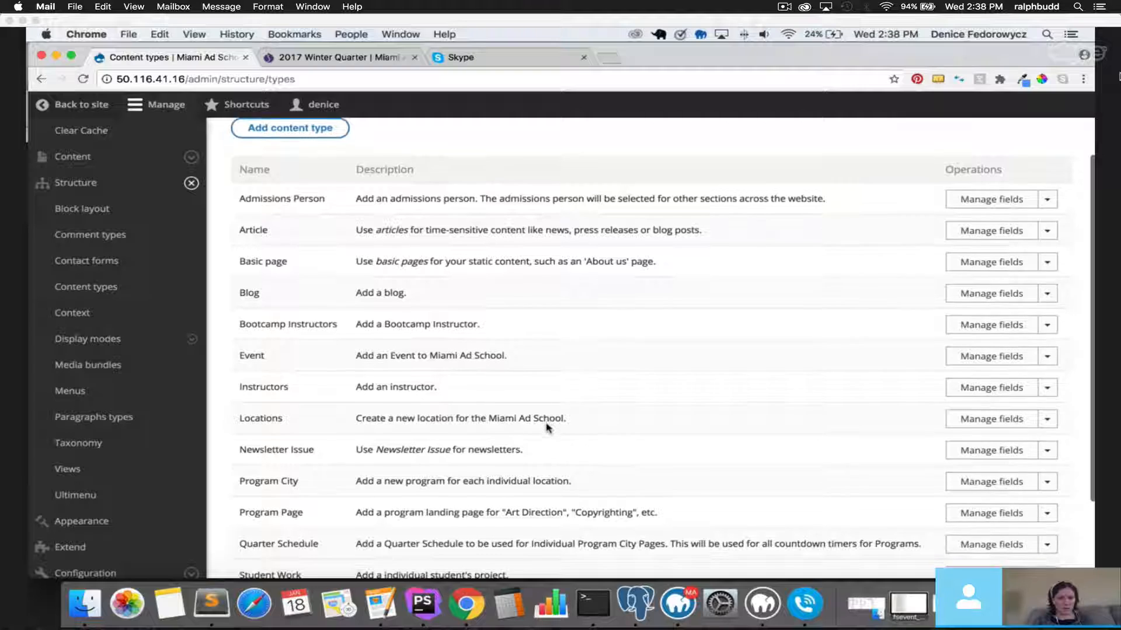
scroll(547, 428, "down", 3)
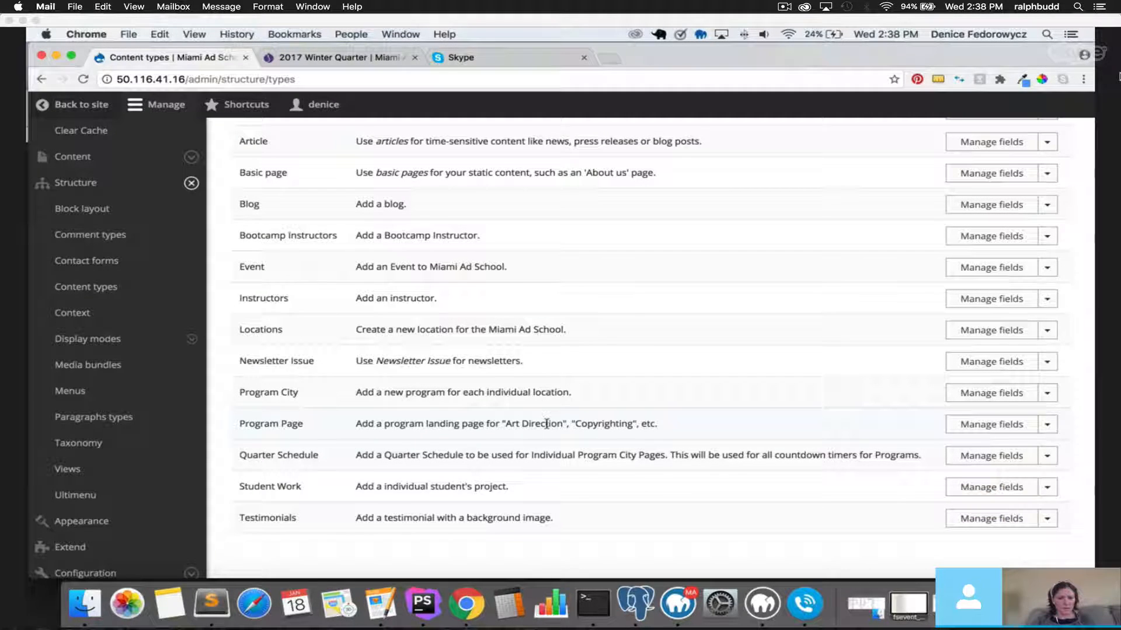
From Content, add new content of type Testimonials.
left_click(73, 156)
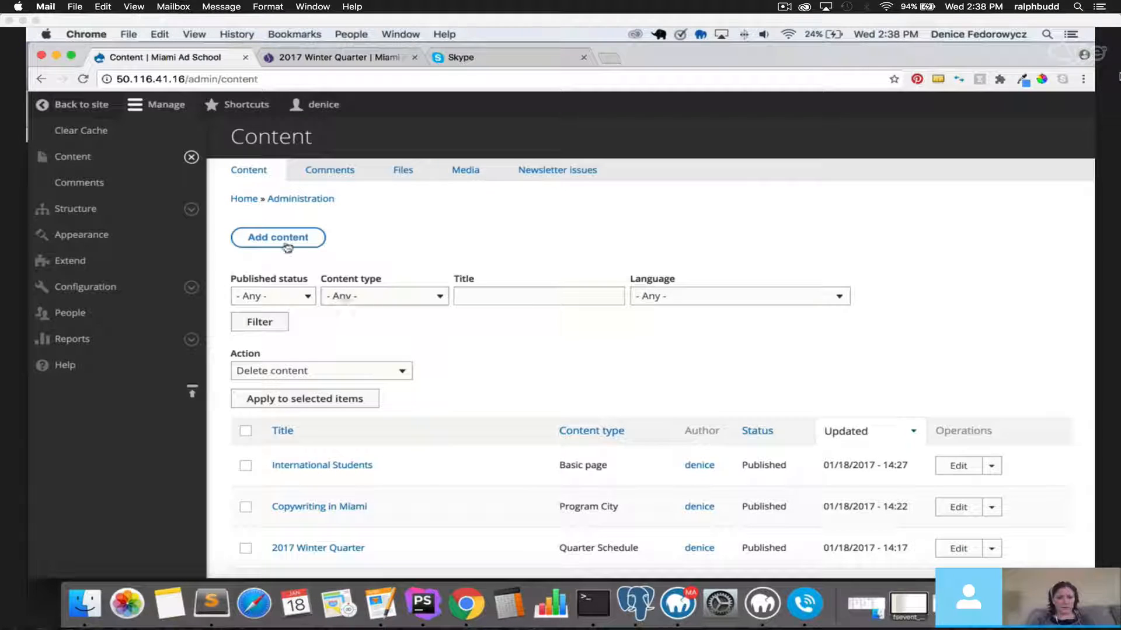
left_click(287, 242)
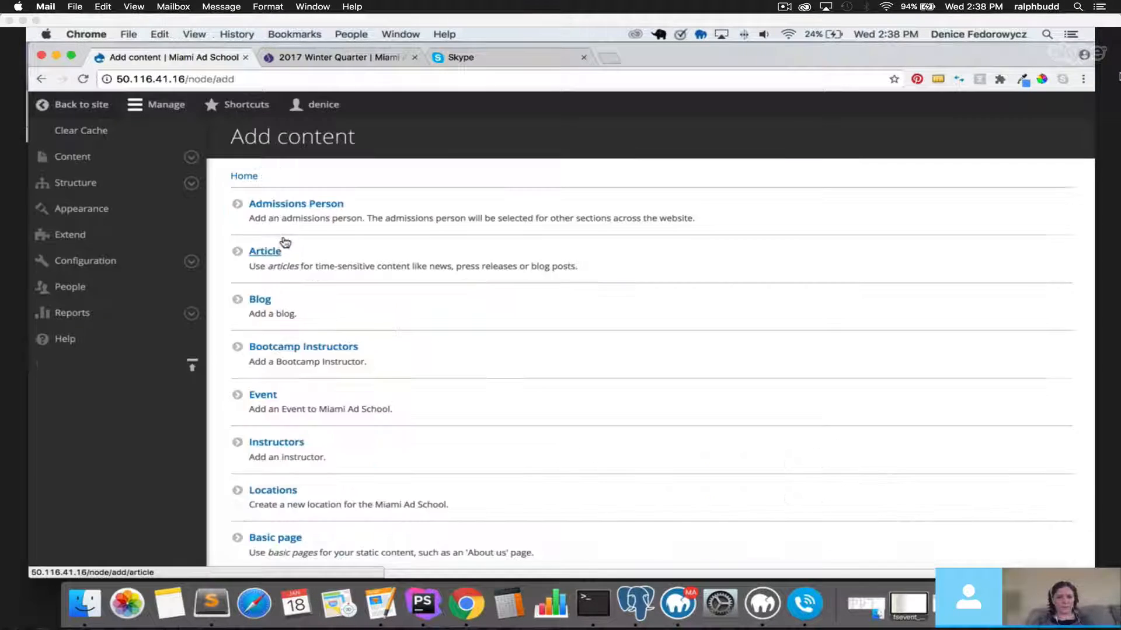
scroll(429, 412, "down", 5)
scroll(428, 413, "down", 3)
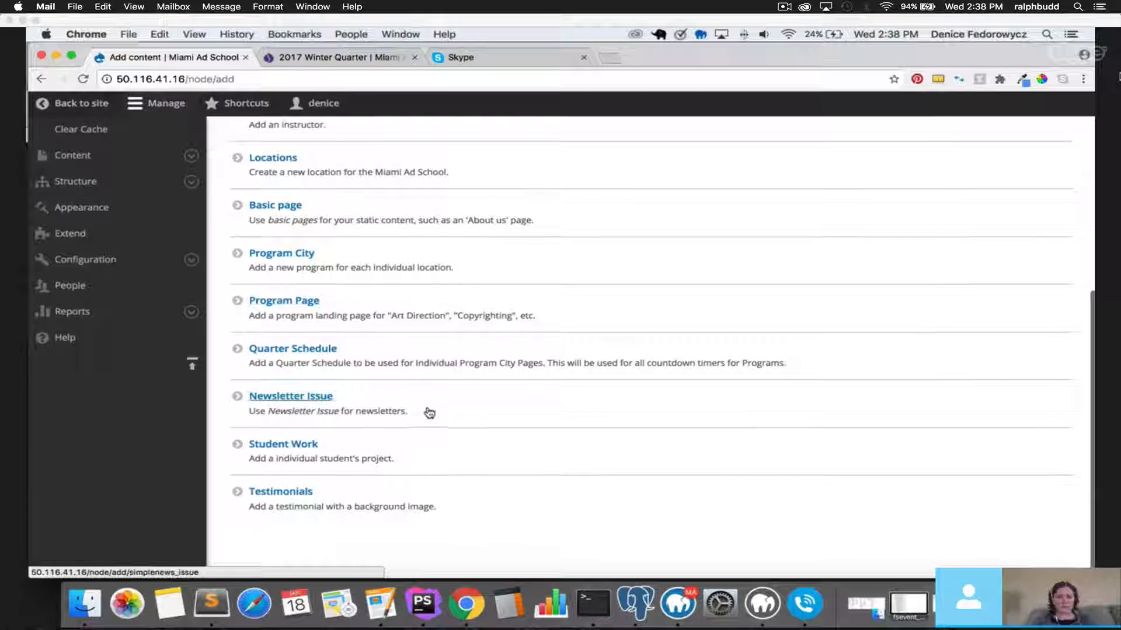
left_click(303, 494)
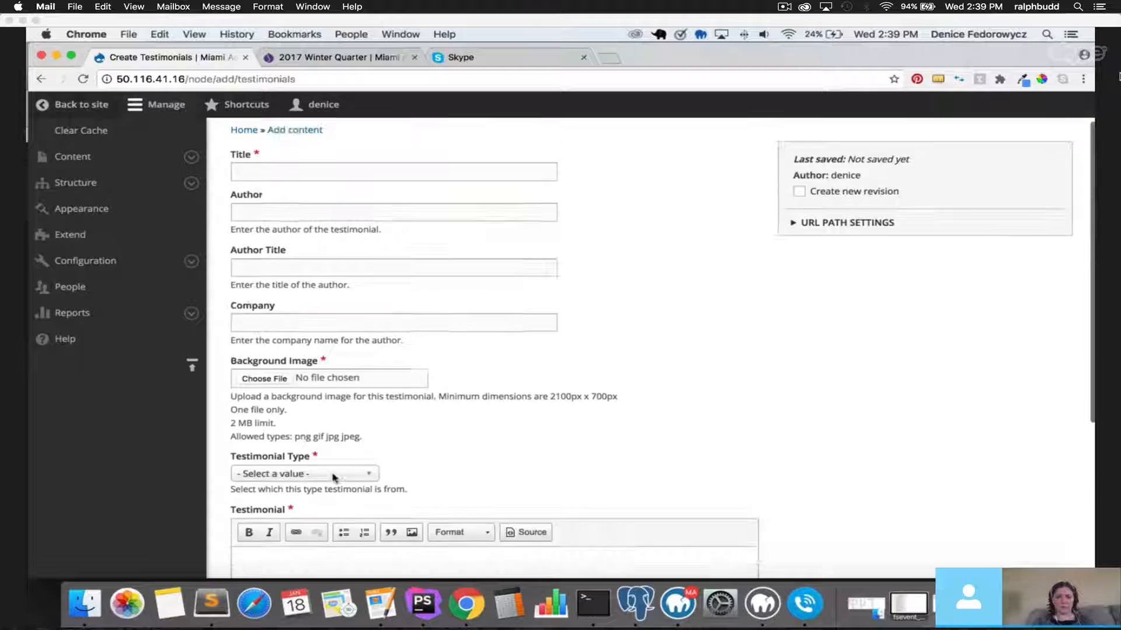
Enter 'Review One' as the testimonial title.
left_click(343, 218)
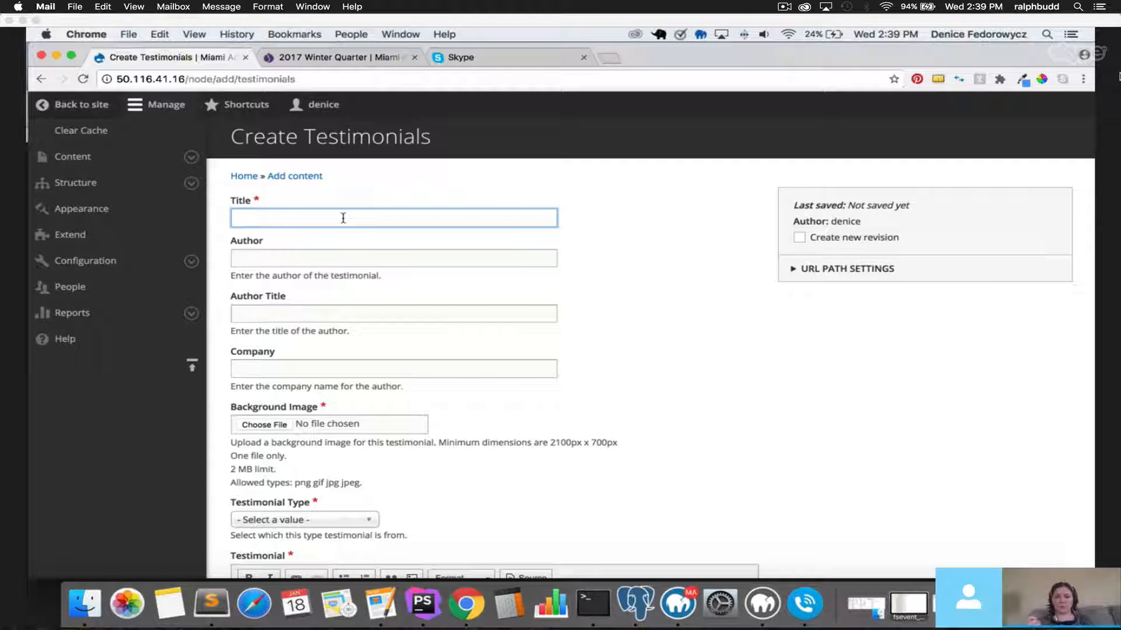
left_click(344, 217)
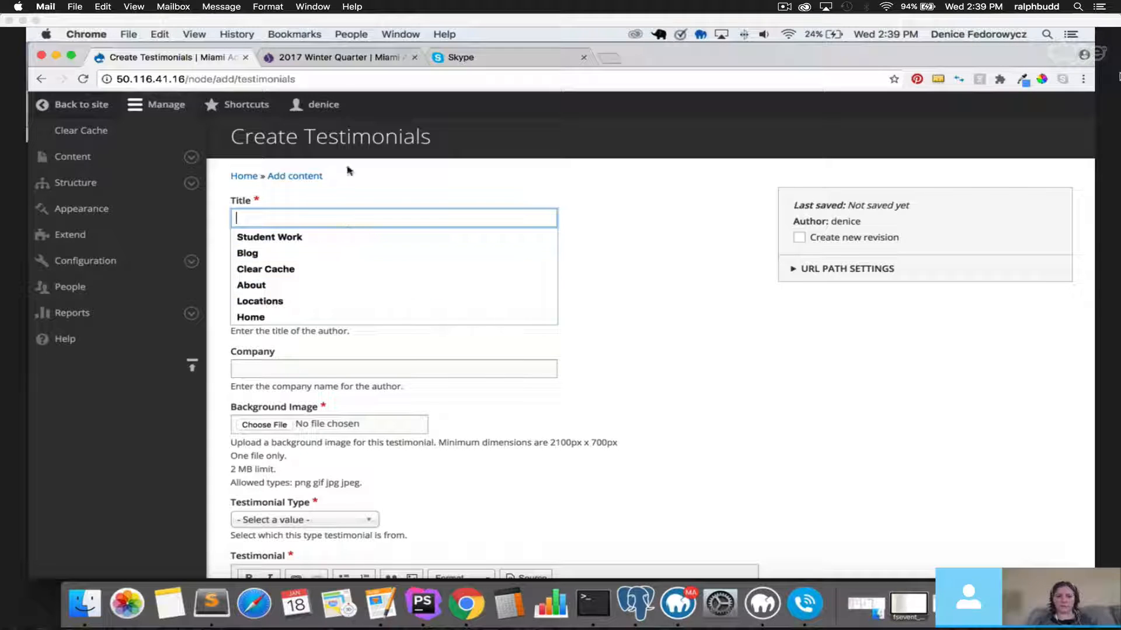
left_click_drag(232, 139, 432, 140)
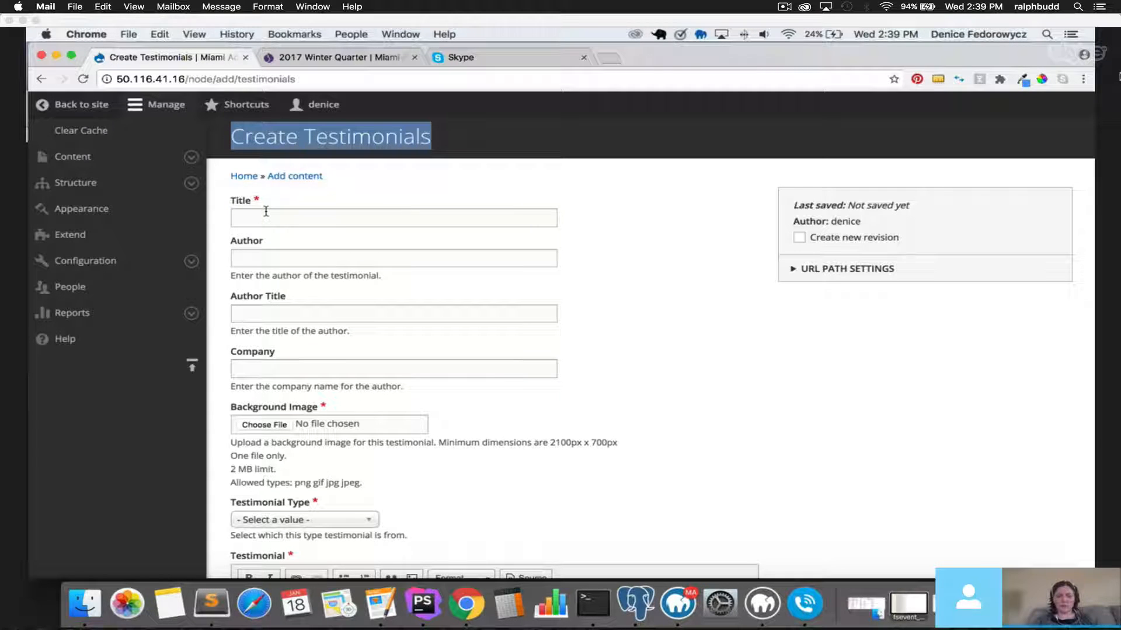
left_click(266, 211)
type("T")
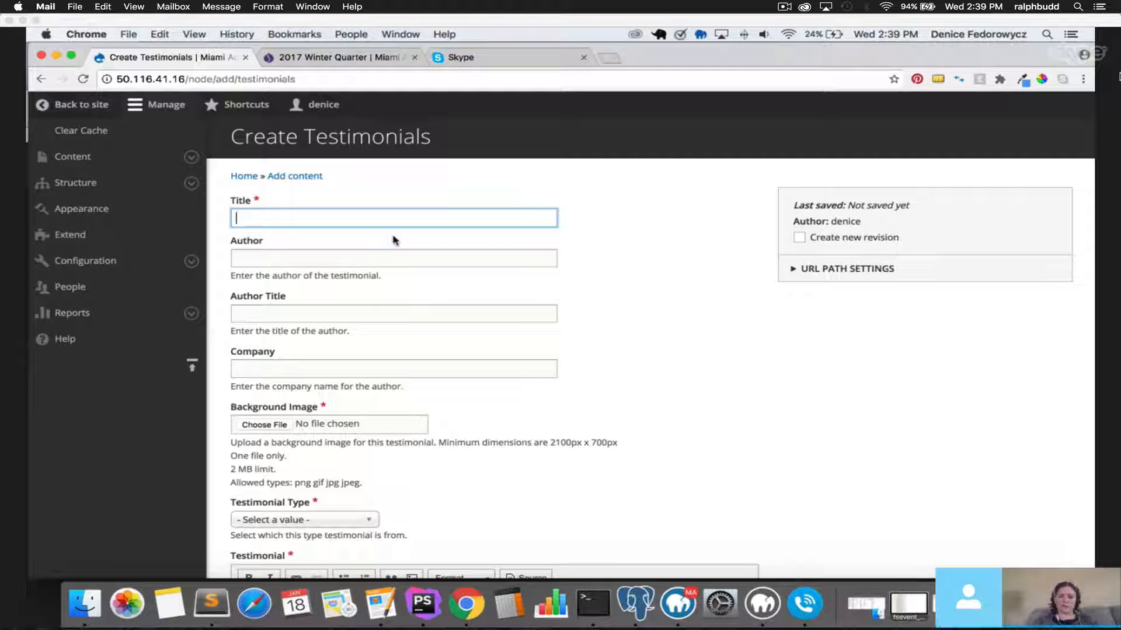
key("BackSpace")
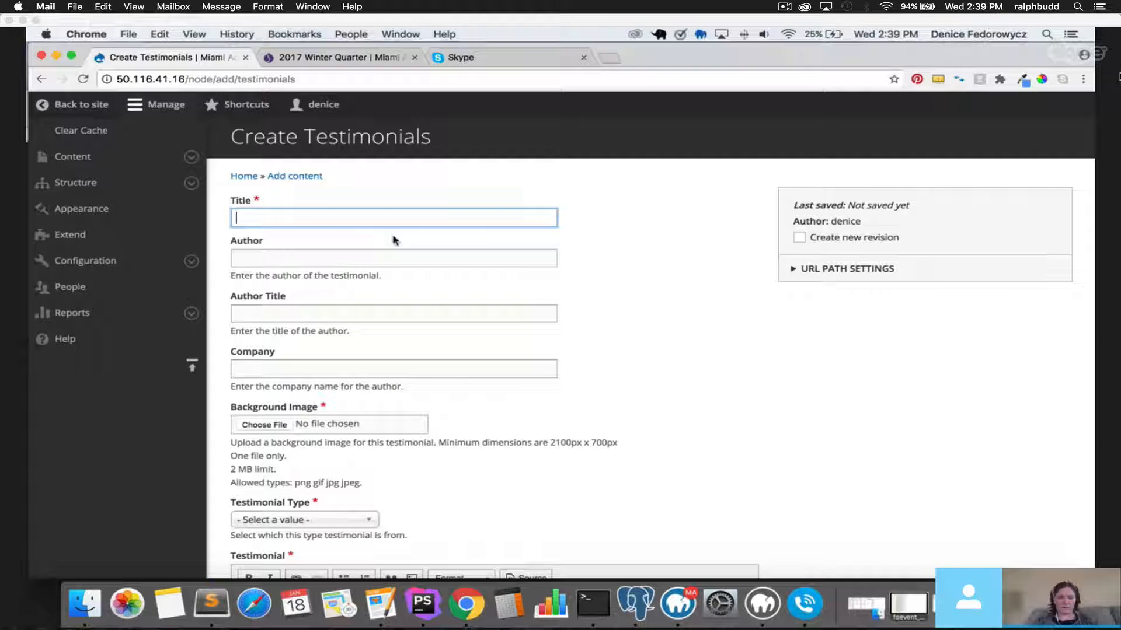
type("Review One")
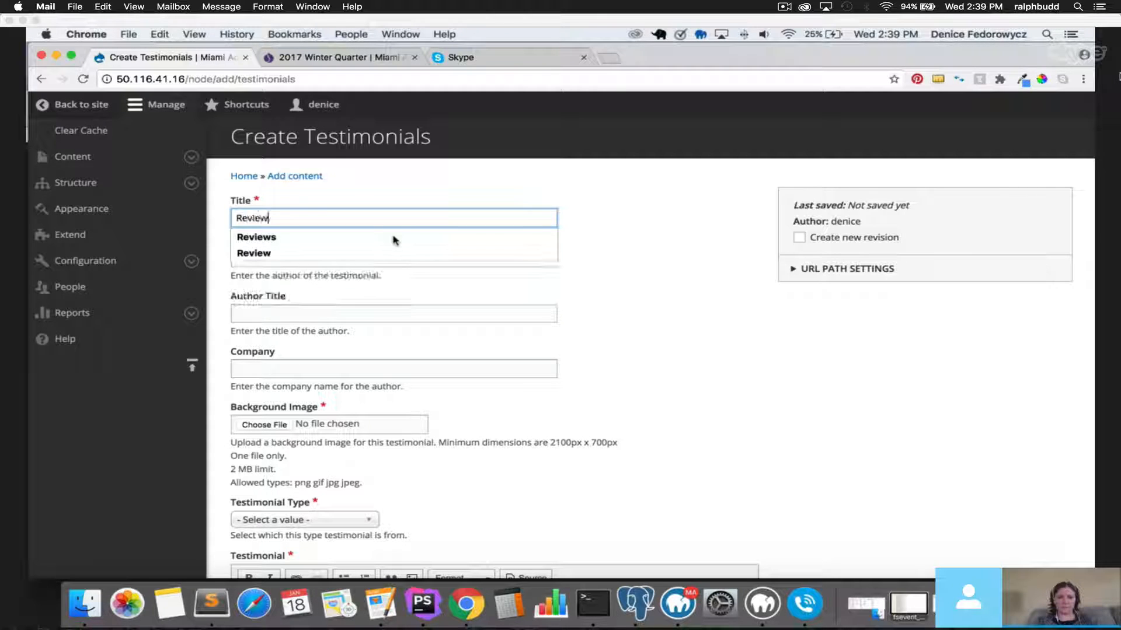
Fill in the author's name and 'Ceo' as the Author Title.
left_click(384, 253)
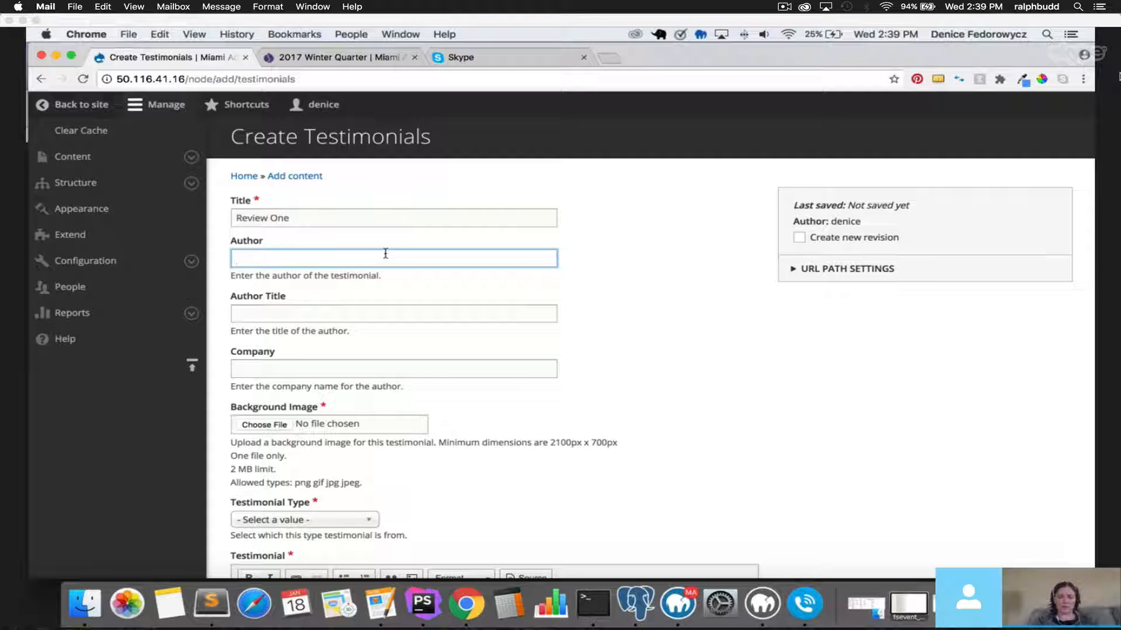
type("JOhn")
key("BackSpace")
key("BackSpace")
key("BackSpace")
key("BackSpace")
type("Joh ")
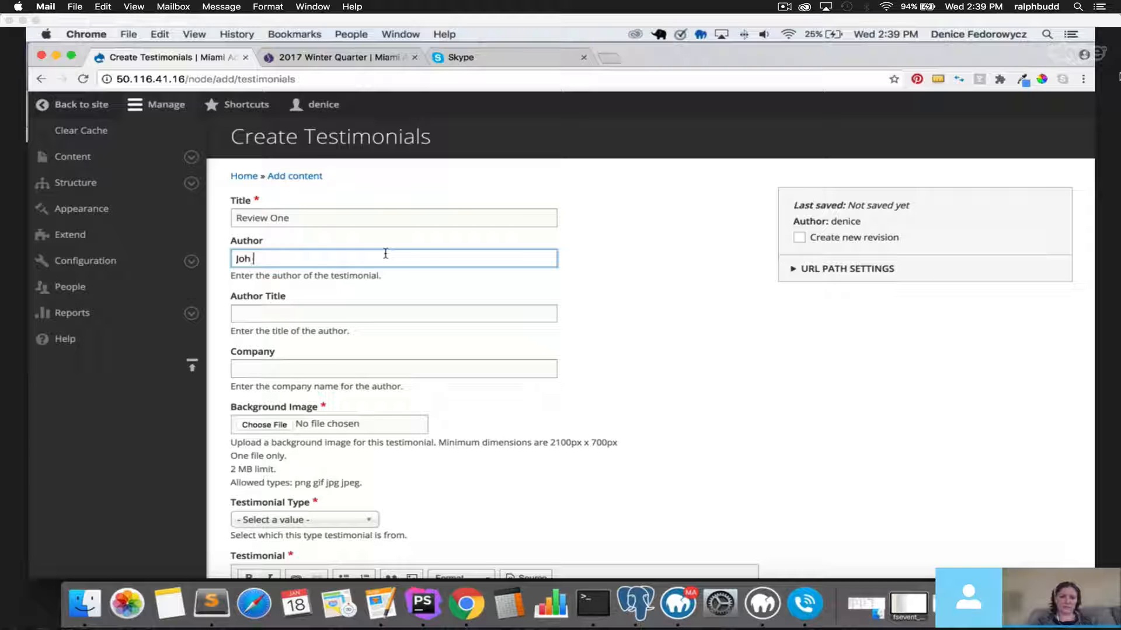
type("n Doe")
left_click(358, 314)
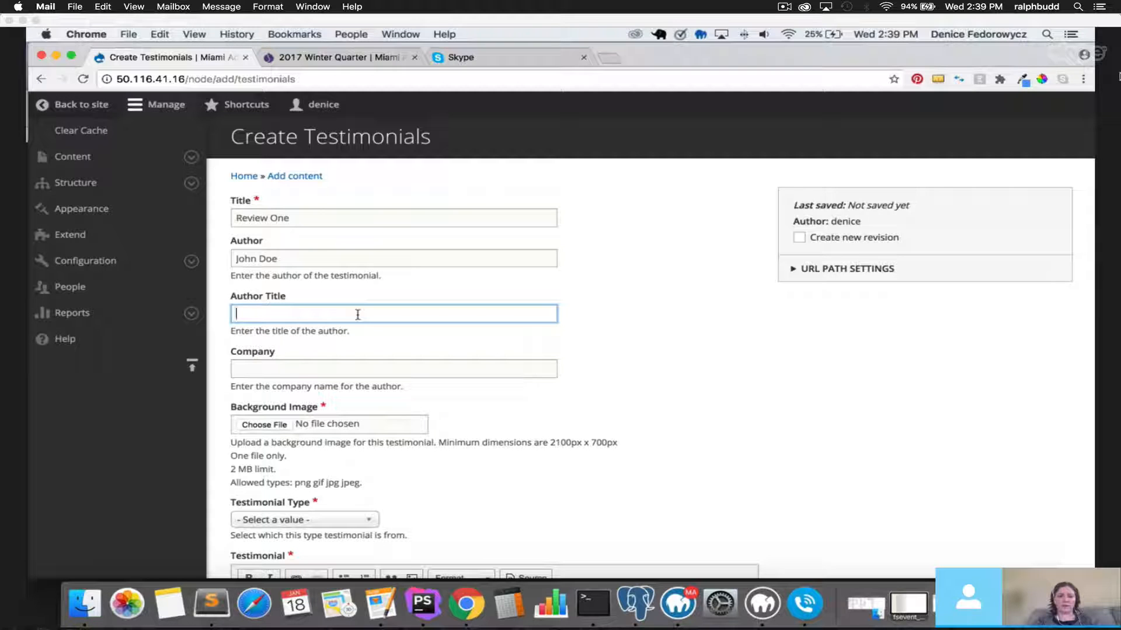
type("Ceo")
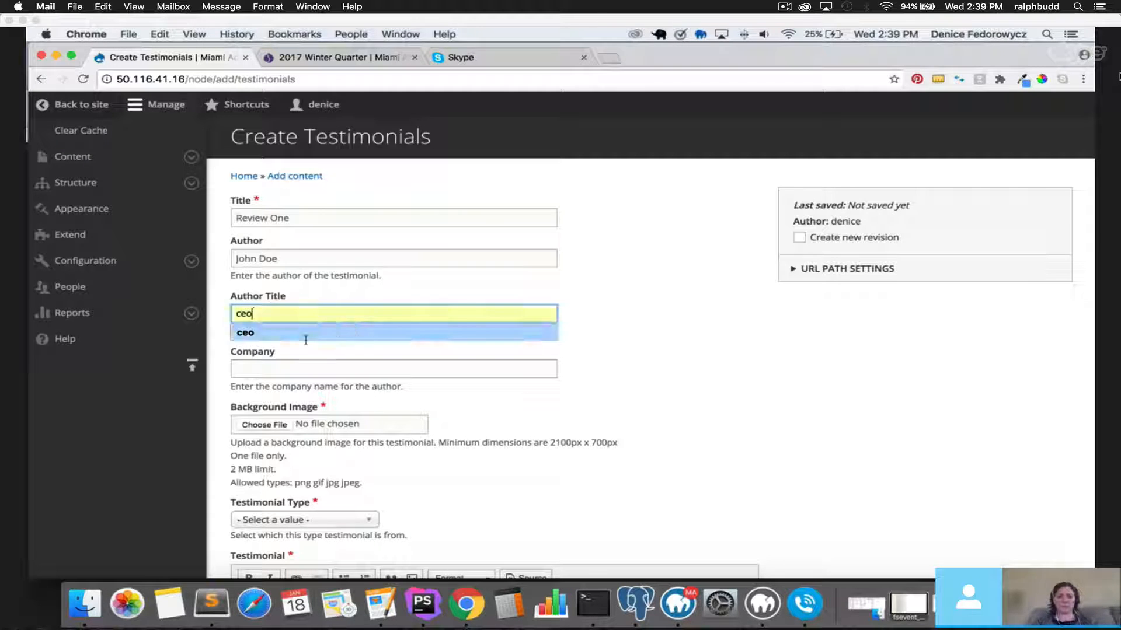
Enter 'Miami Ad School' as the Company, starting to correct the capital-I typo.
left_click(295, 369)
type("MIami")
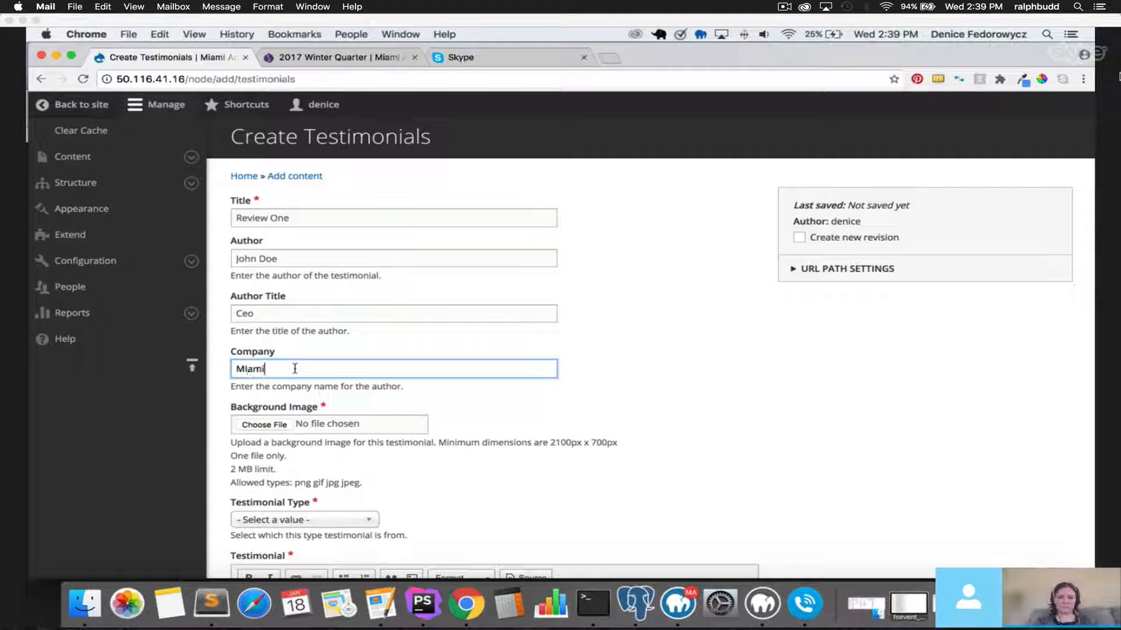
type(" Ad School")
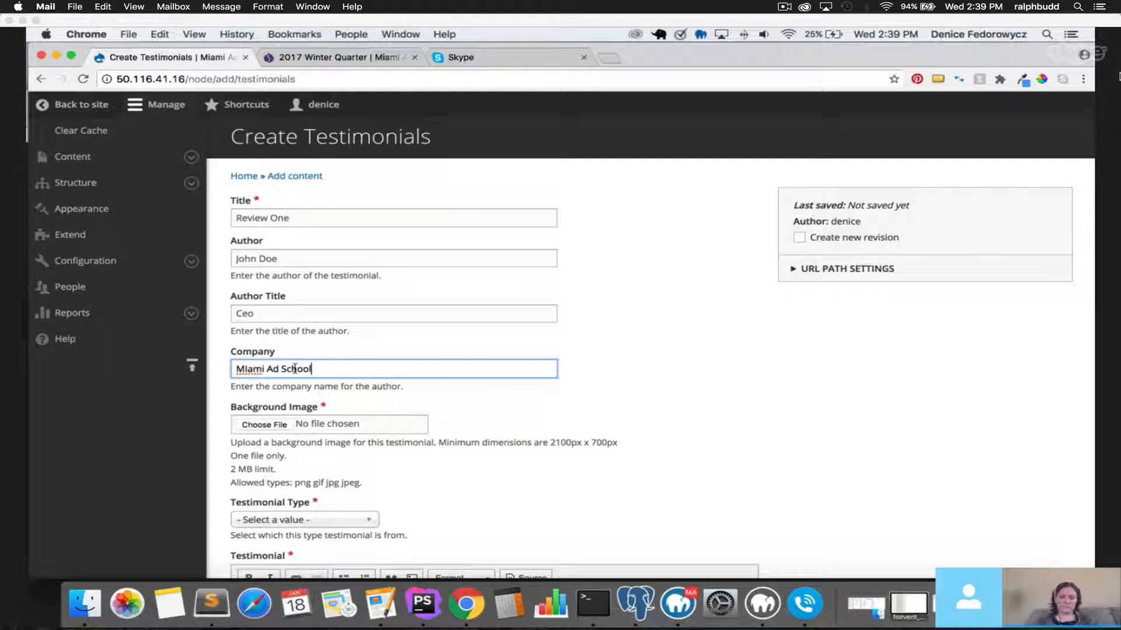
scroll(482, 365, "down", 3)
left_click(246, 286)
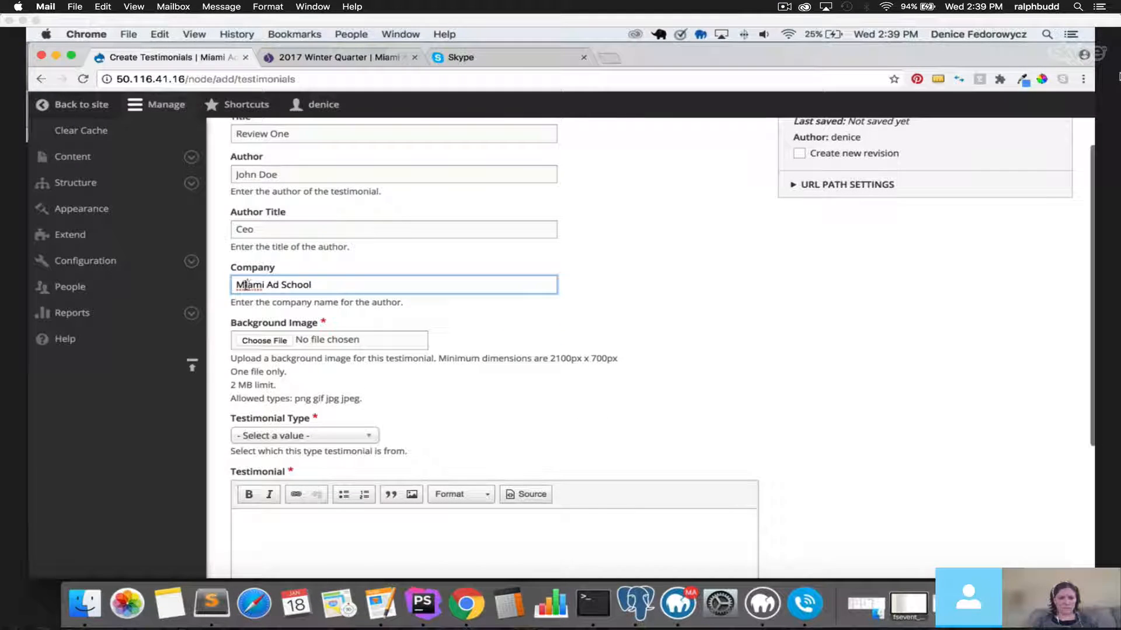
key("BackSpace")
Finish the Miami correction, upload bkg-program.png as background image, with alt text 'test'.
type("i")
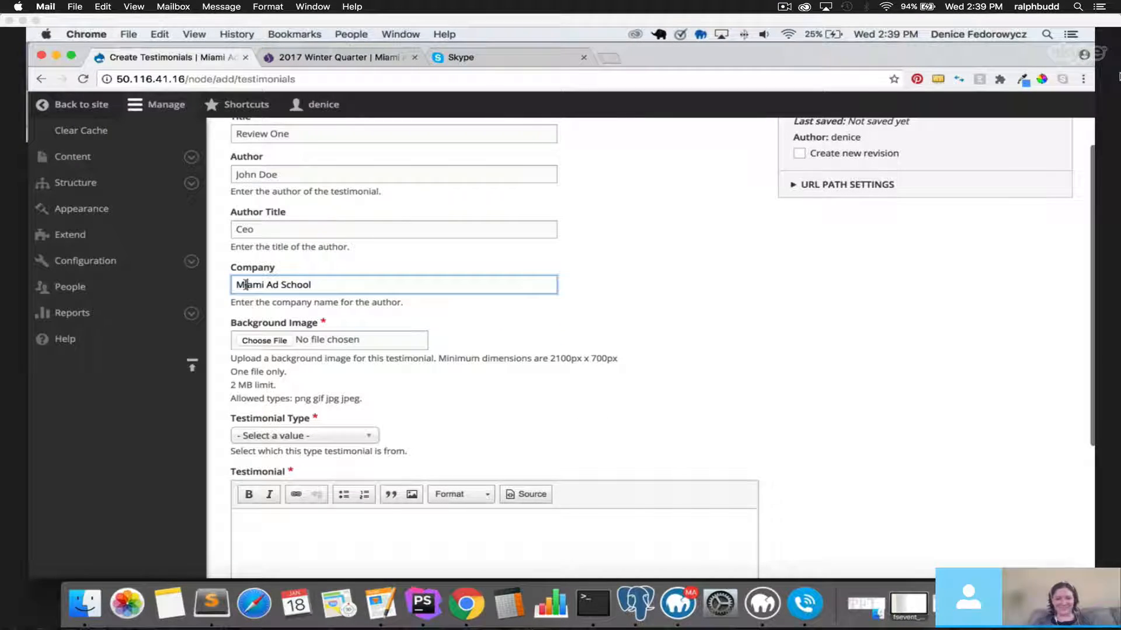
left_click(268, 341)
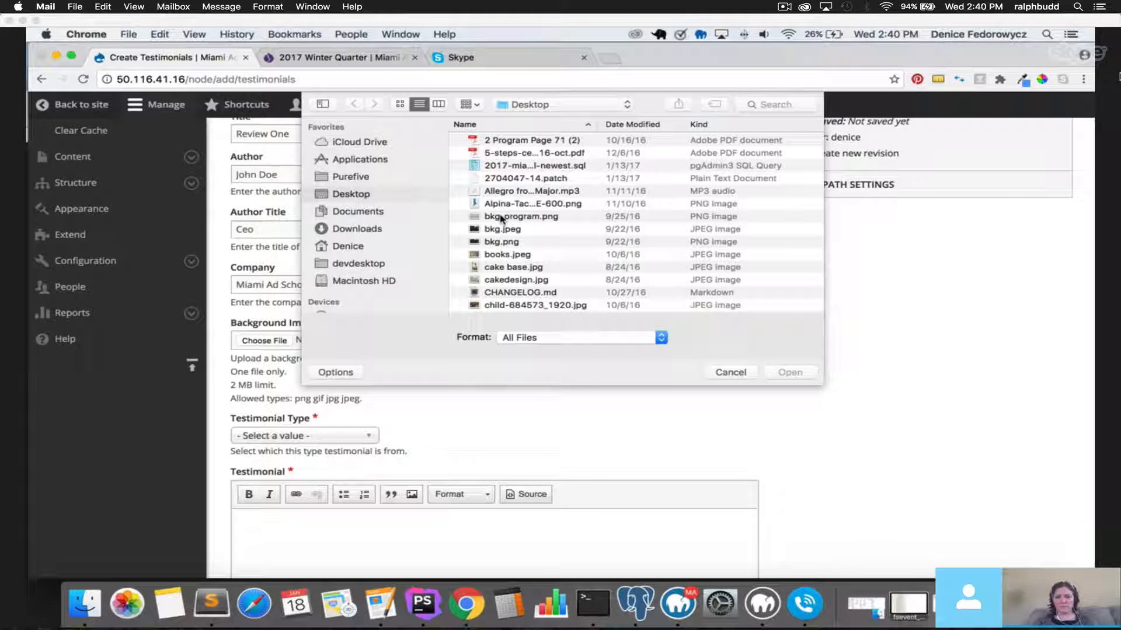
left_click(490, 217)
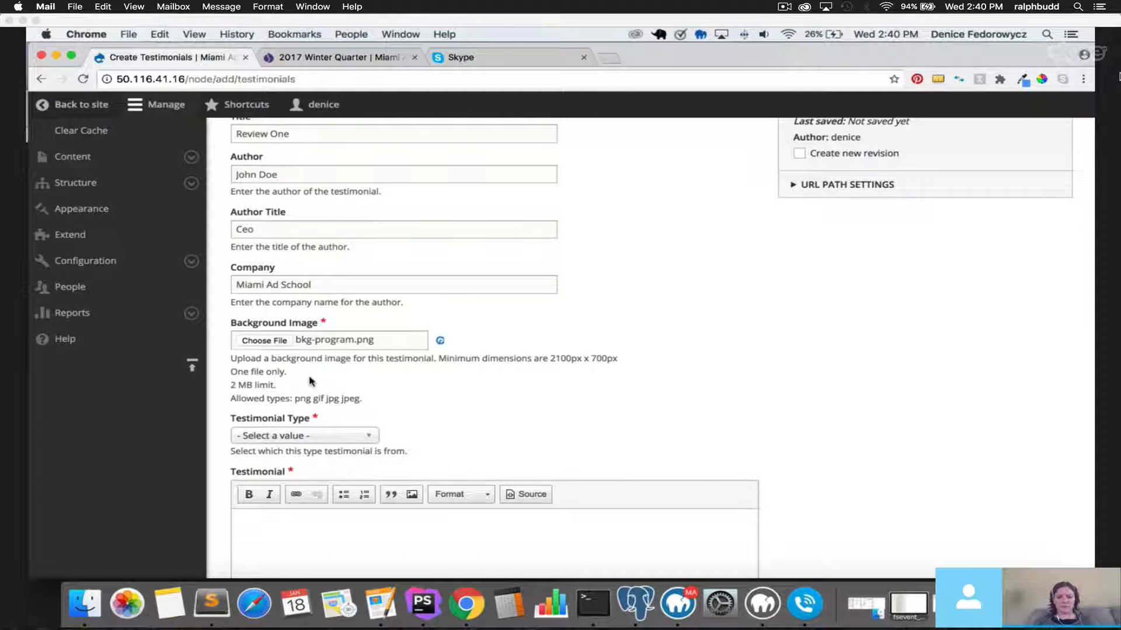
left_click(308, 397)
type("test")
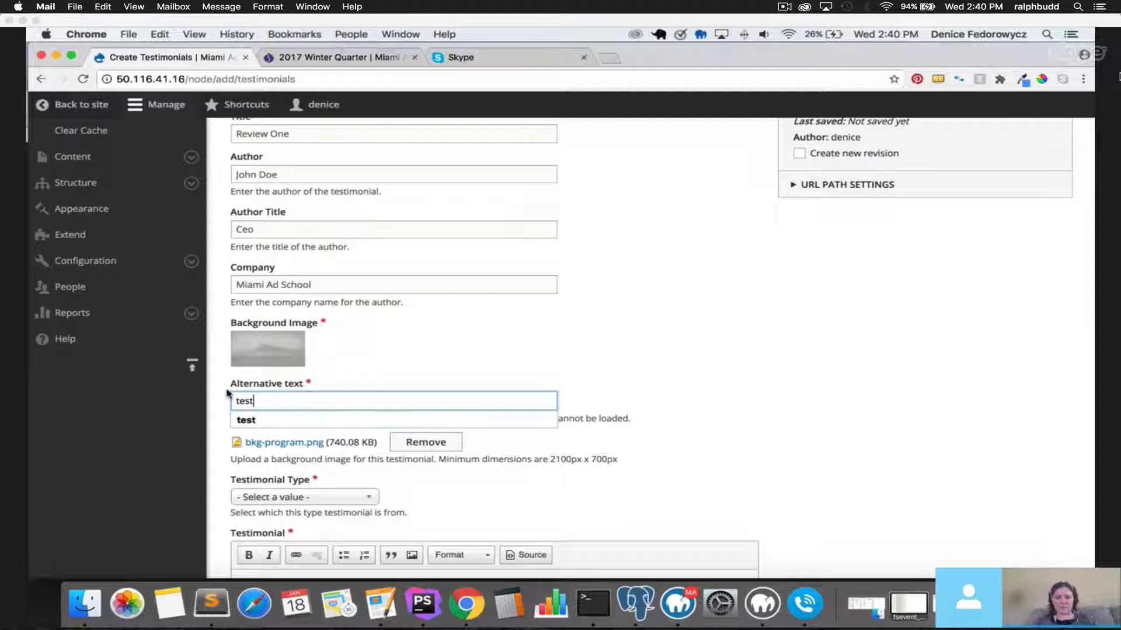
left_click(229, 394)
scroll(250, 380, "down", 3)
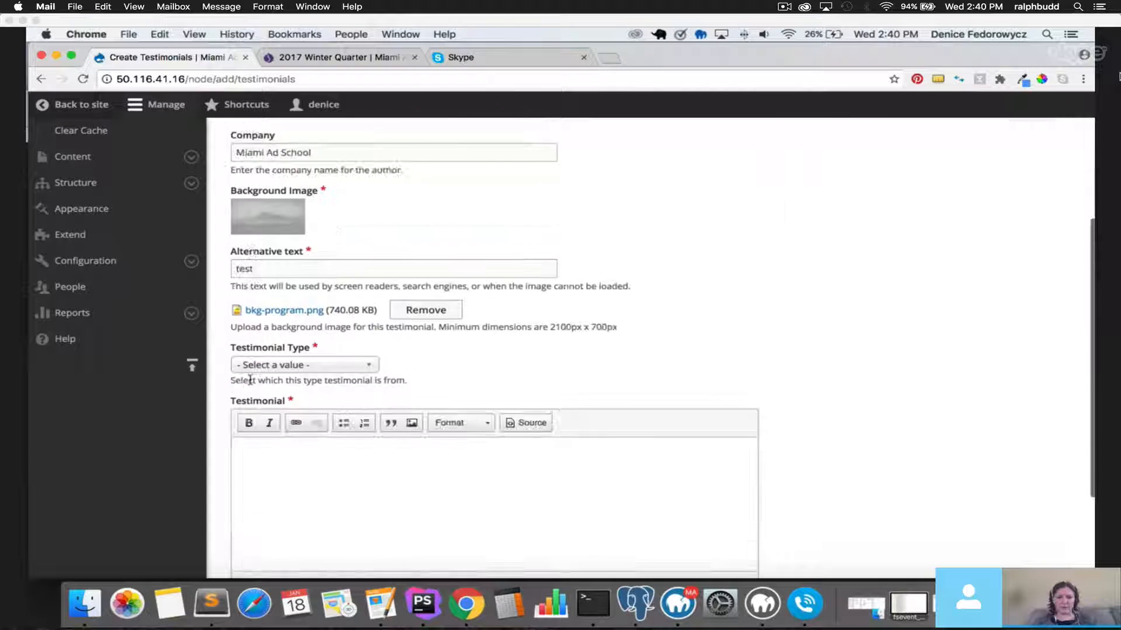
Choose Clients as Testimonial Type and write 'Miami Ad School is great!' in the body.
left_click(306, 366)
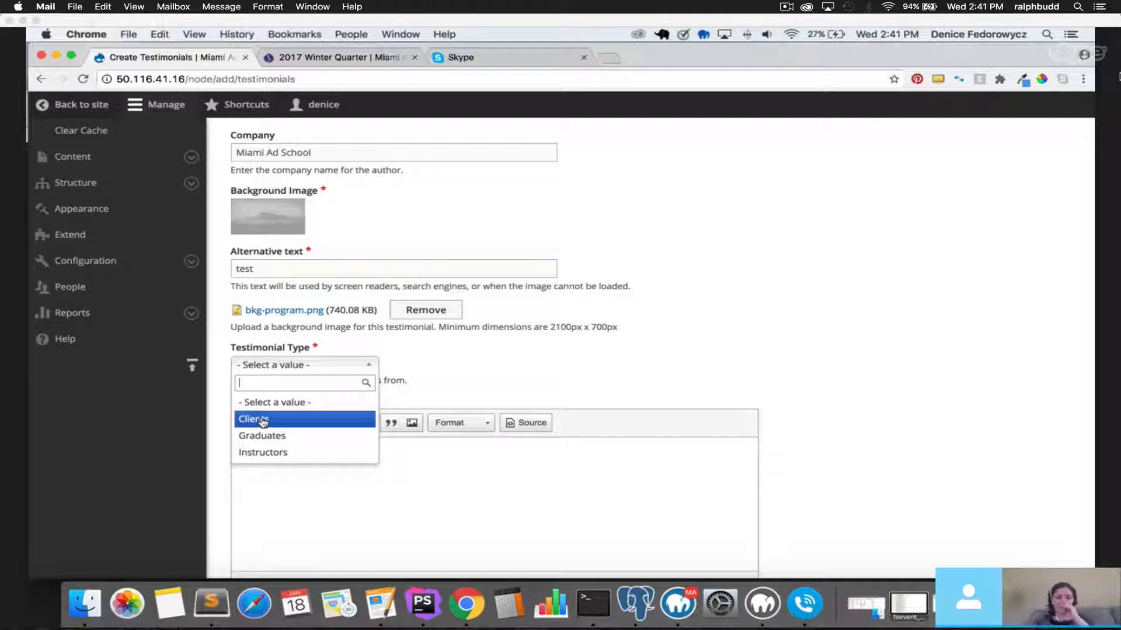
left_click(221, 391)
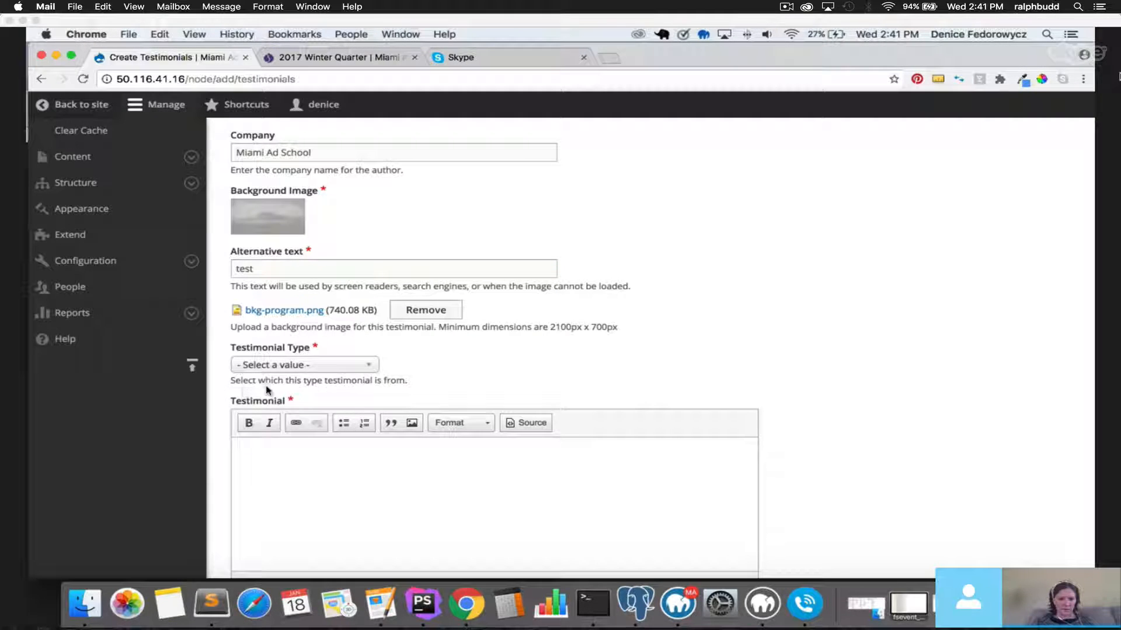
left_click(282, 371)
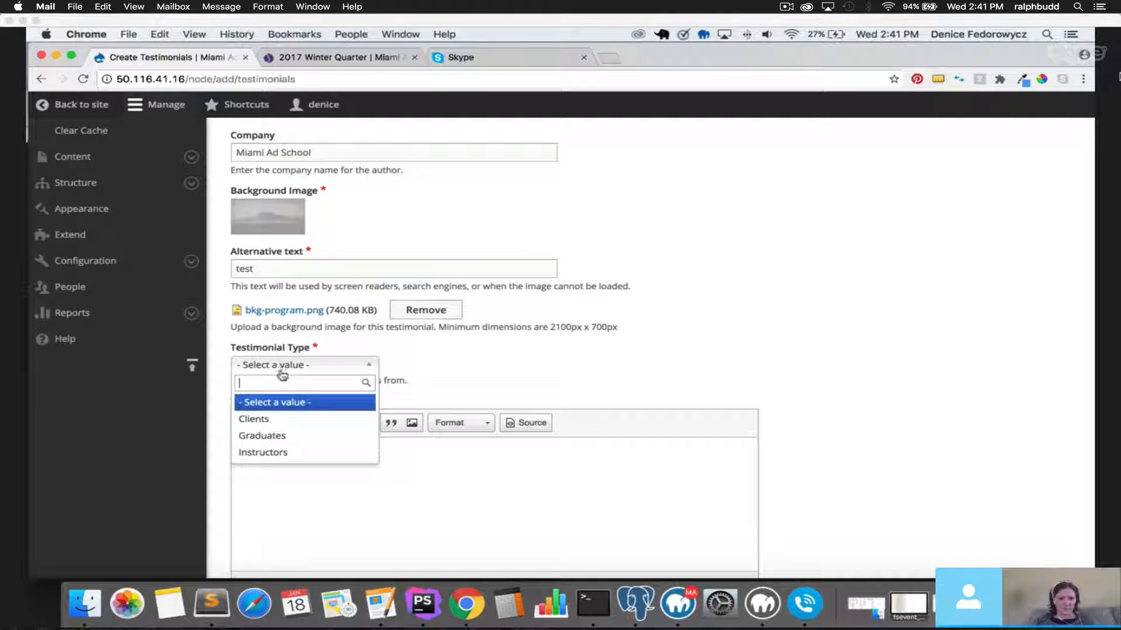
left_click(279, 423)
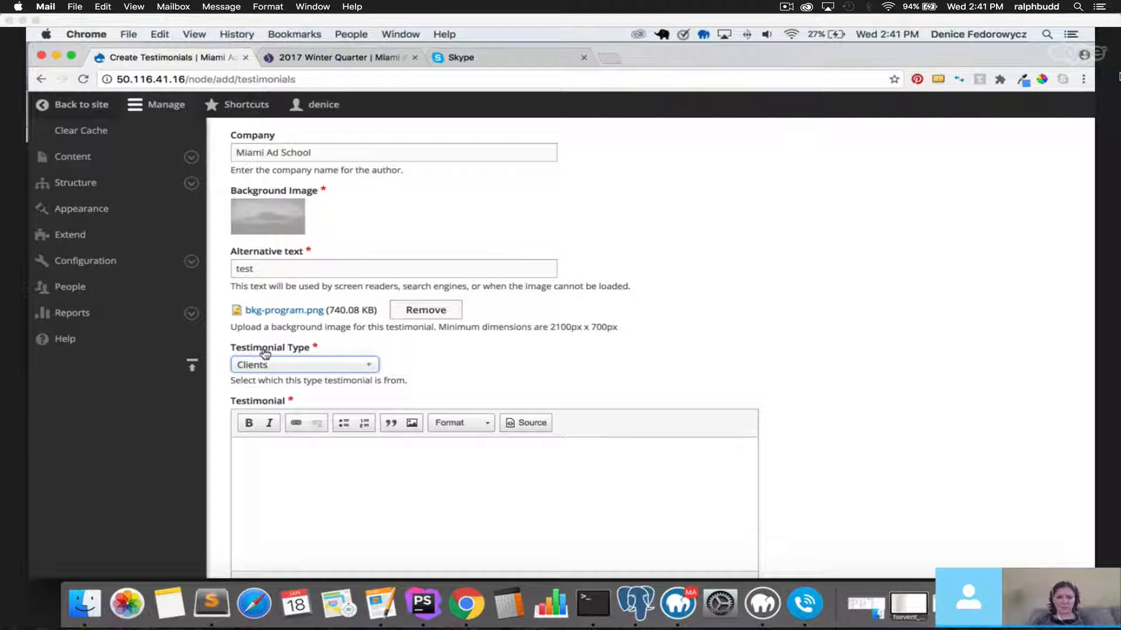
left_click(303, 462)
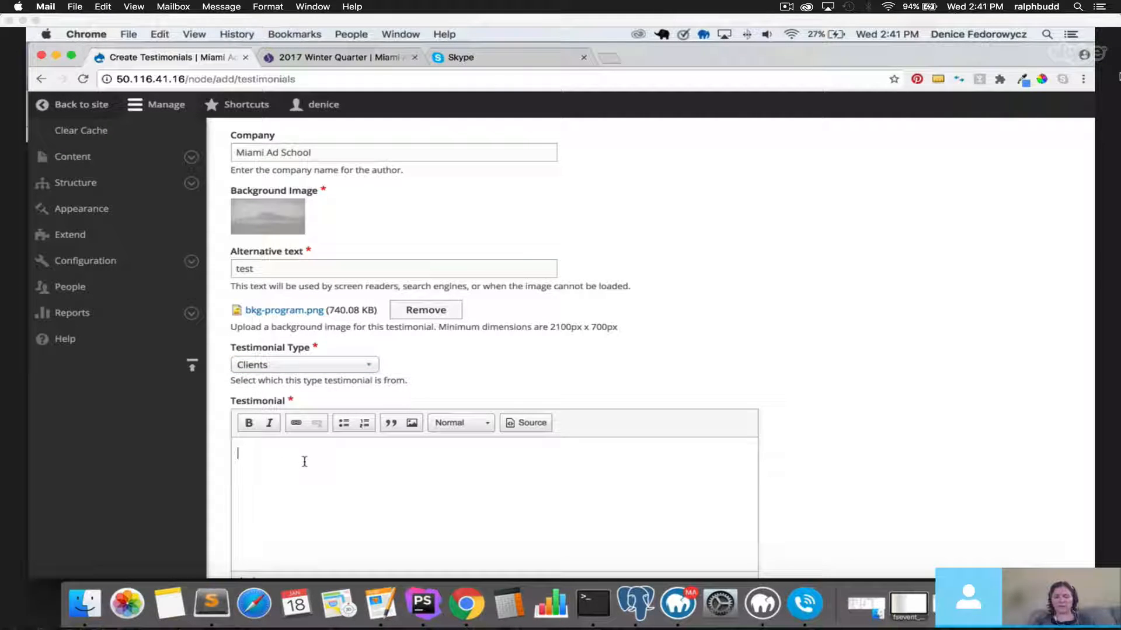
type("Miami Ad")
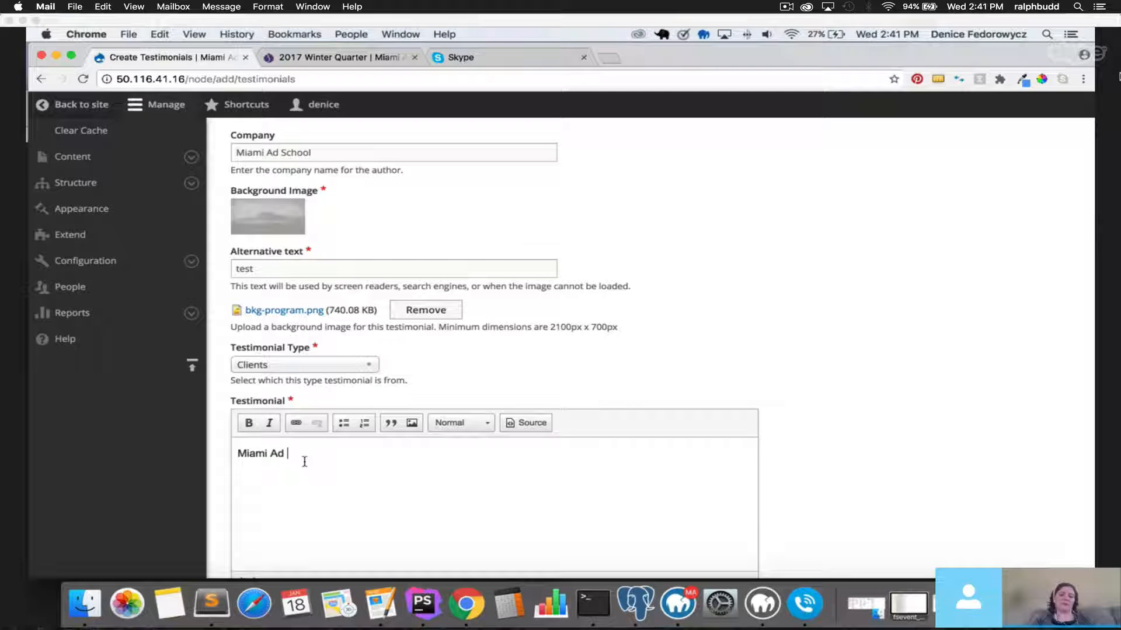
type(" School is g")
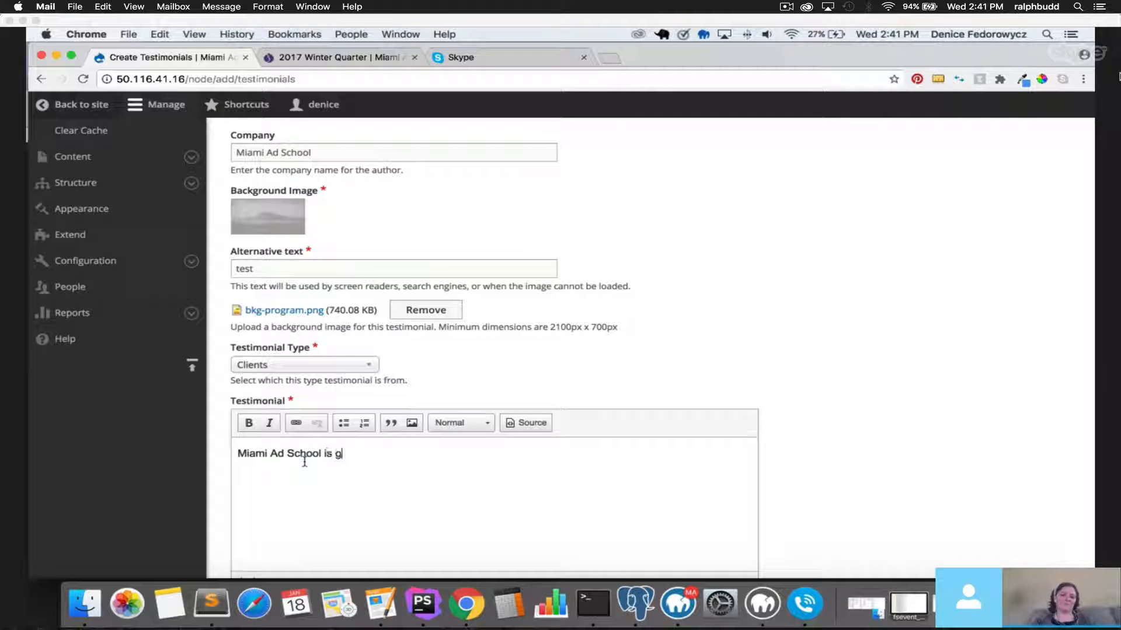
type("reat!")
scroll(234, 443, "down", 3)
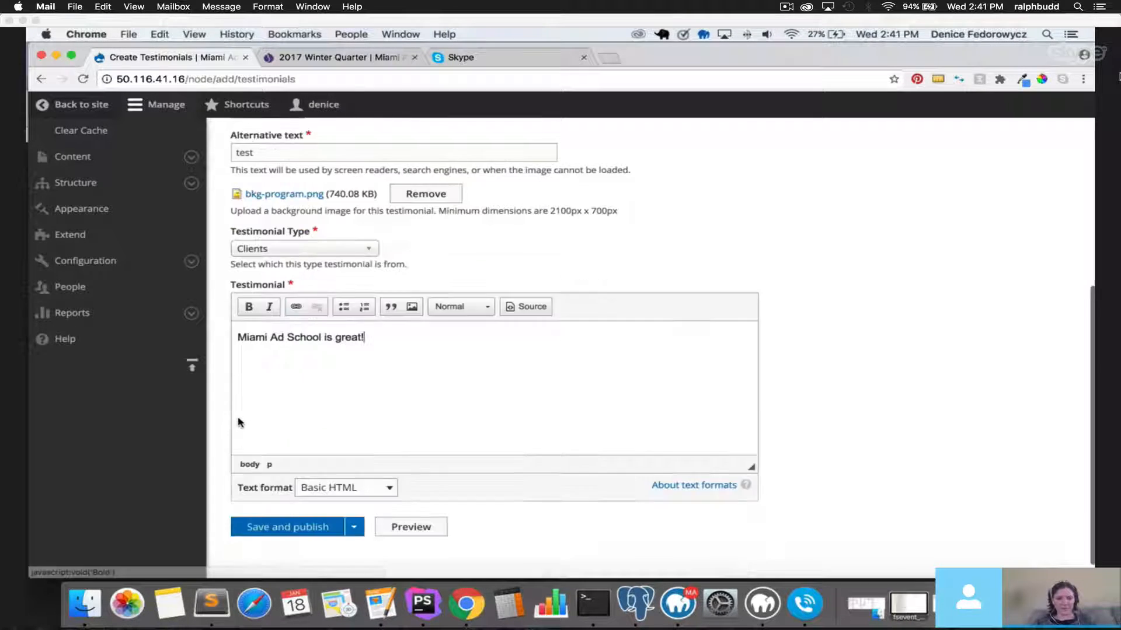
Save and publish Review One, then review its node page and dismiss the created message.
left_click(292, 506)
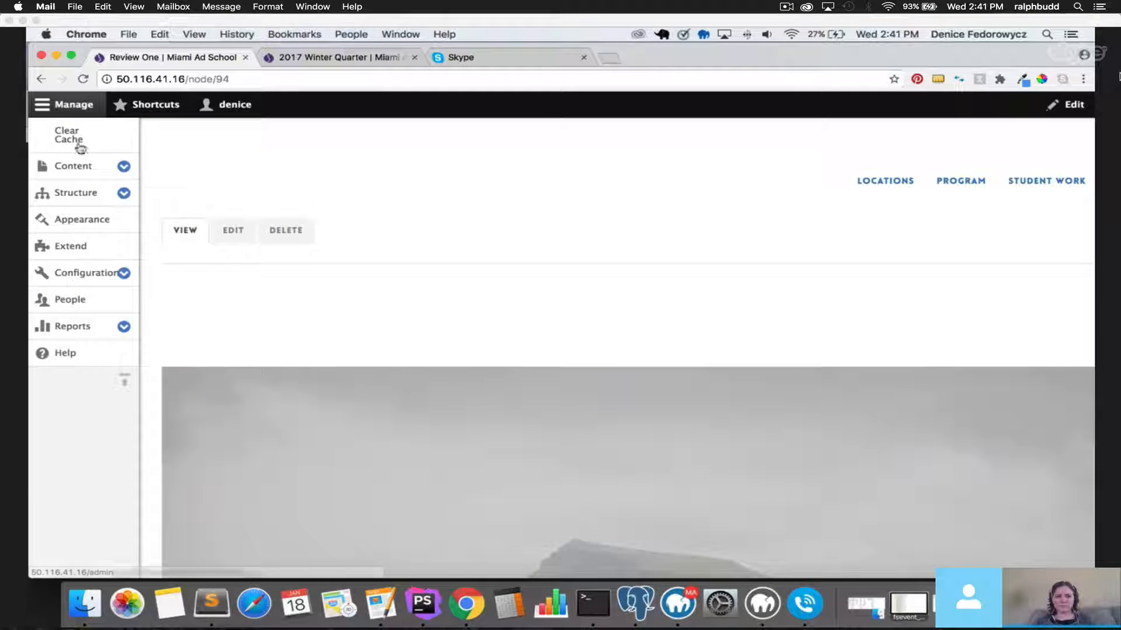
left_click(52, 105)
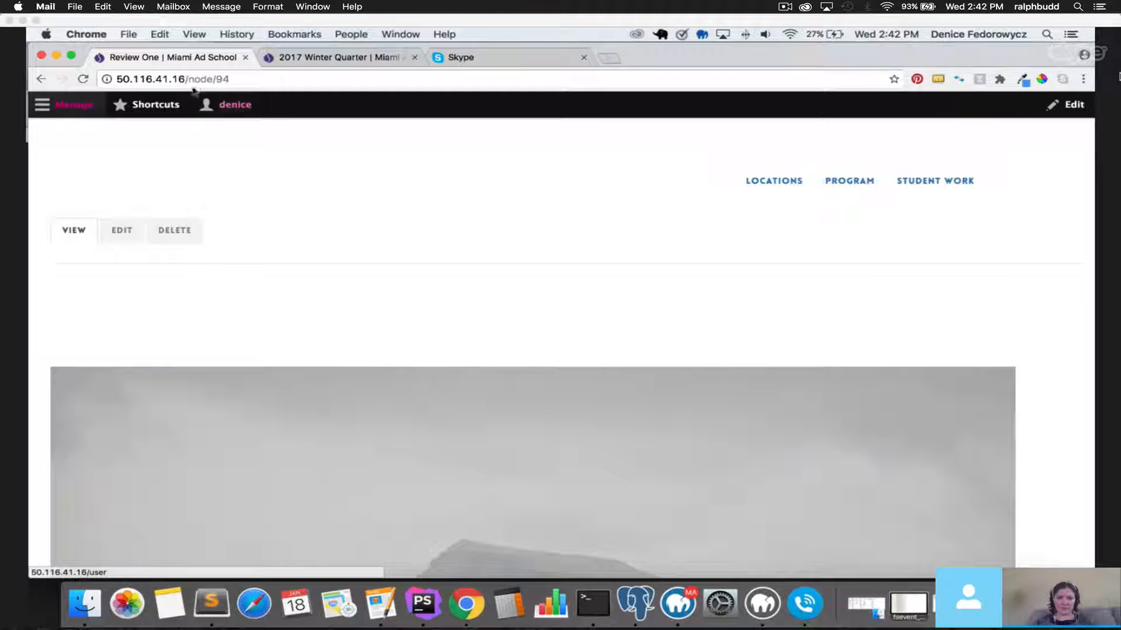
left_click(37, 108)
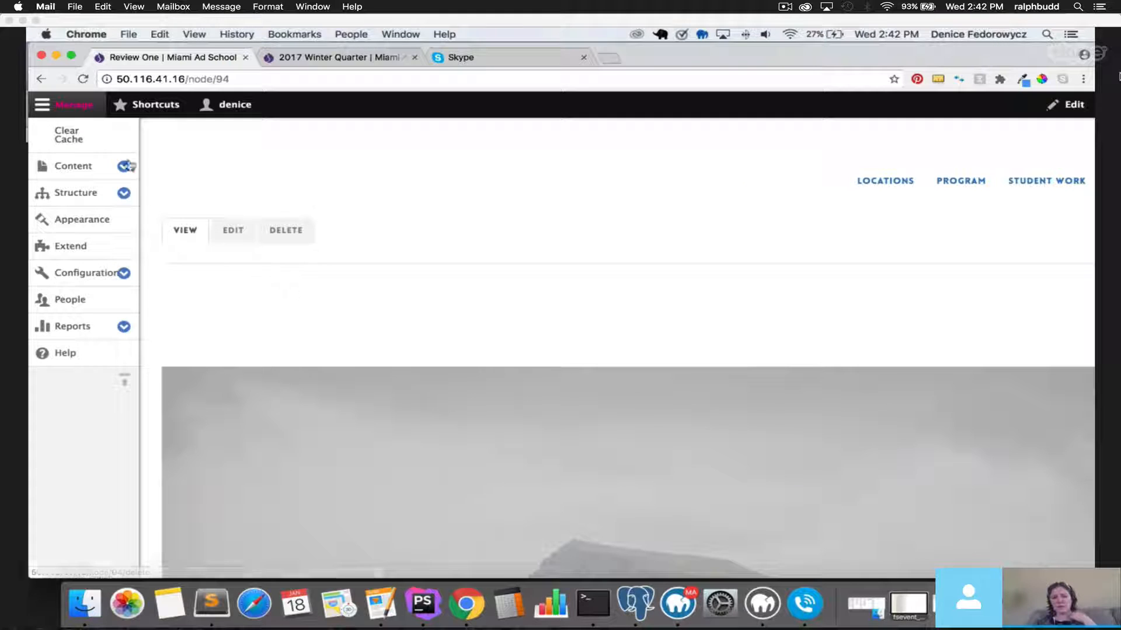
left_click(43, 108)
scroll(184, 292, "down", 10)
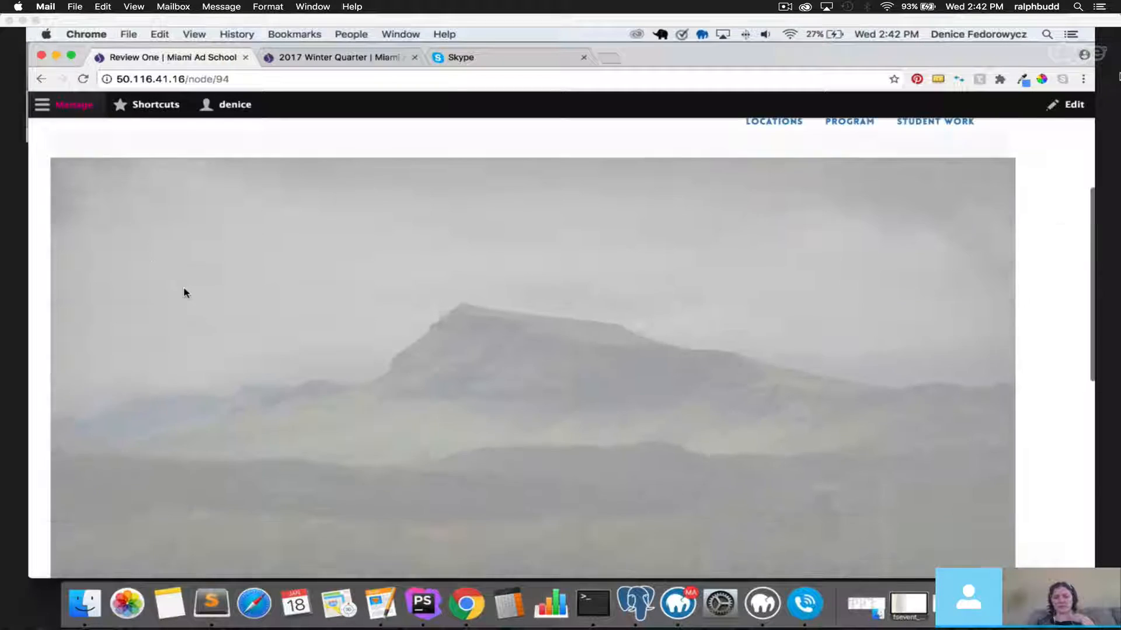
scroll(185, 294, "down", 1)
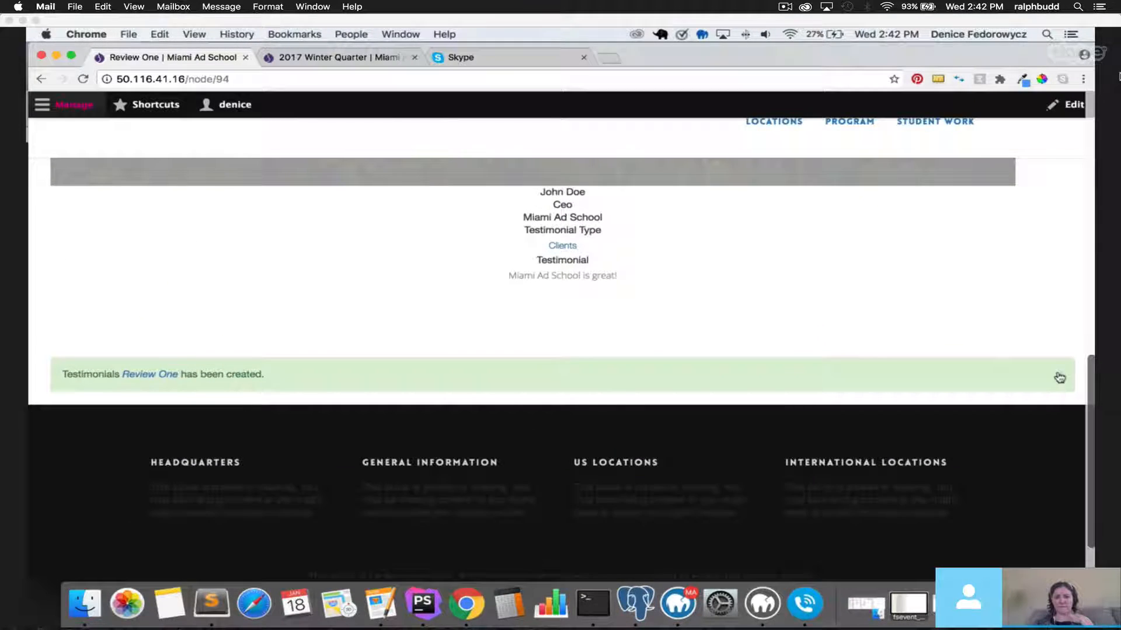
left_click(1059, 376)
scroll(321, 328, "up", 10)
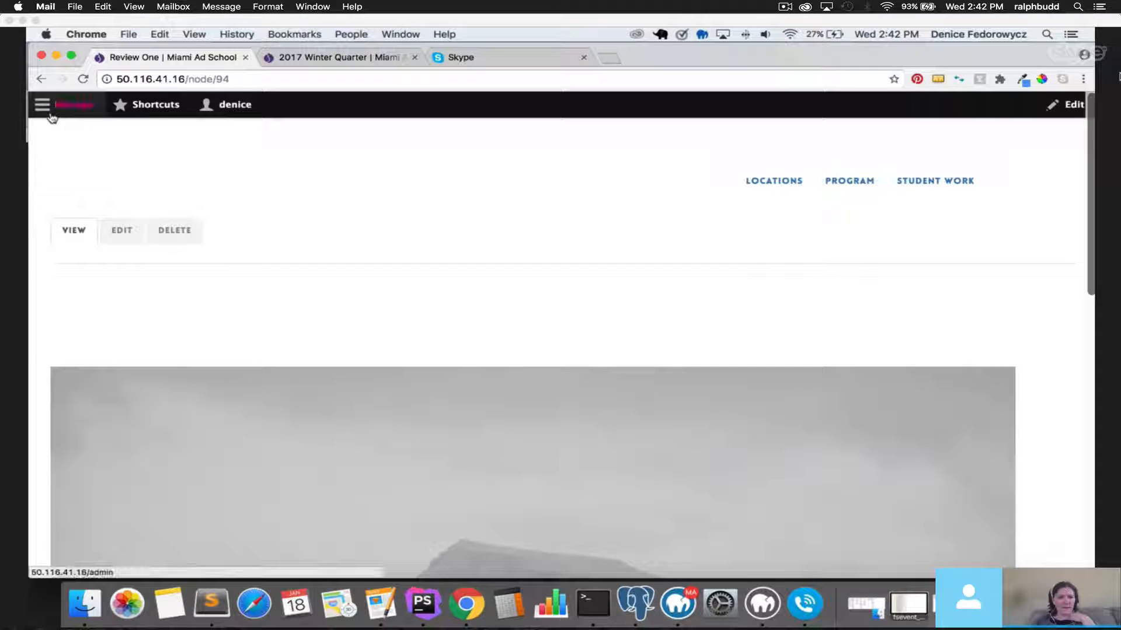
View Newsletter Issue's Manage fields and Manage form display pages under Content types.
left_click(44, 108)
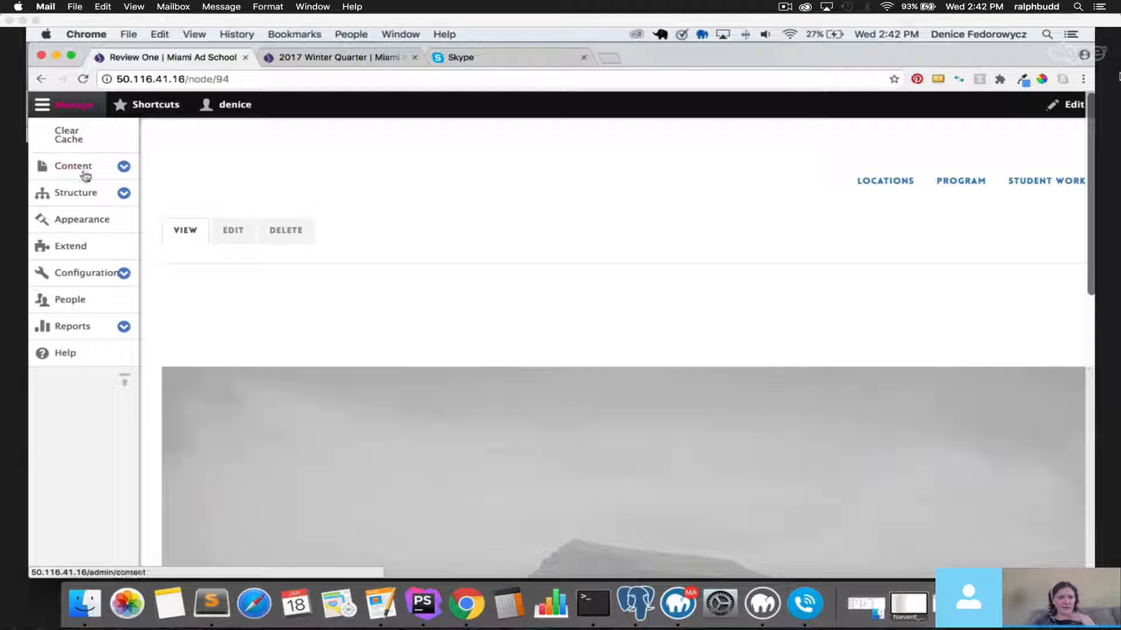
left_click(124, 192)
left_click(91, 337)
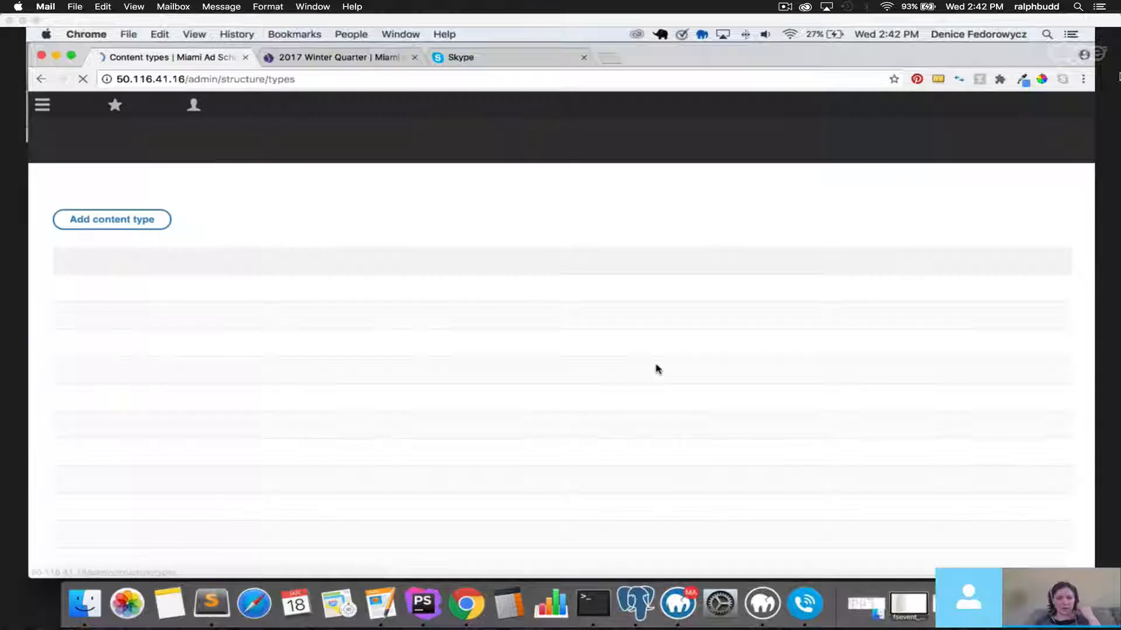
scroll(661, 367, "down", 5)
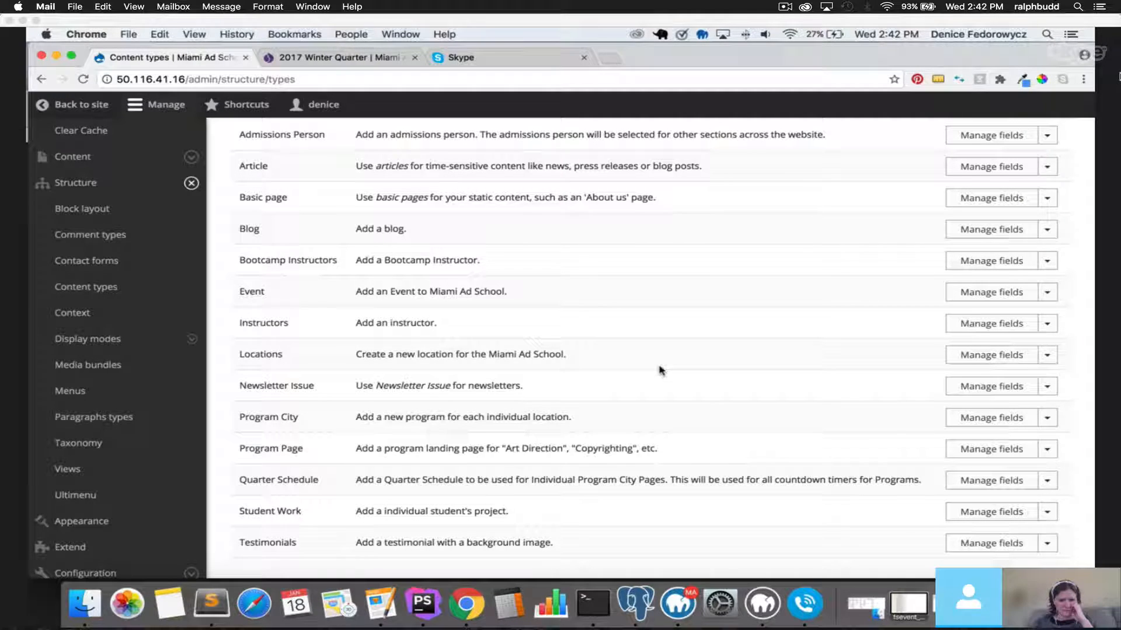
left_click(1007, 390)
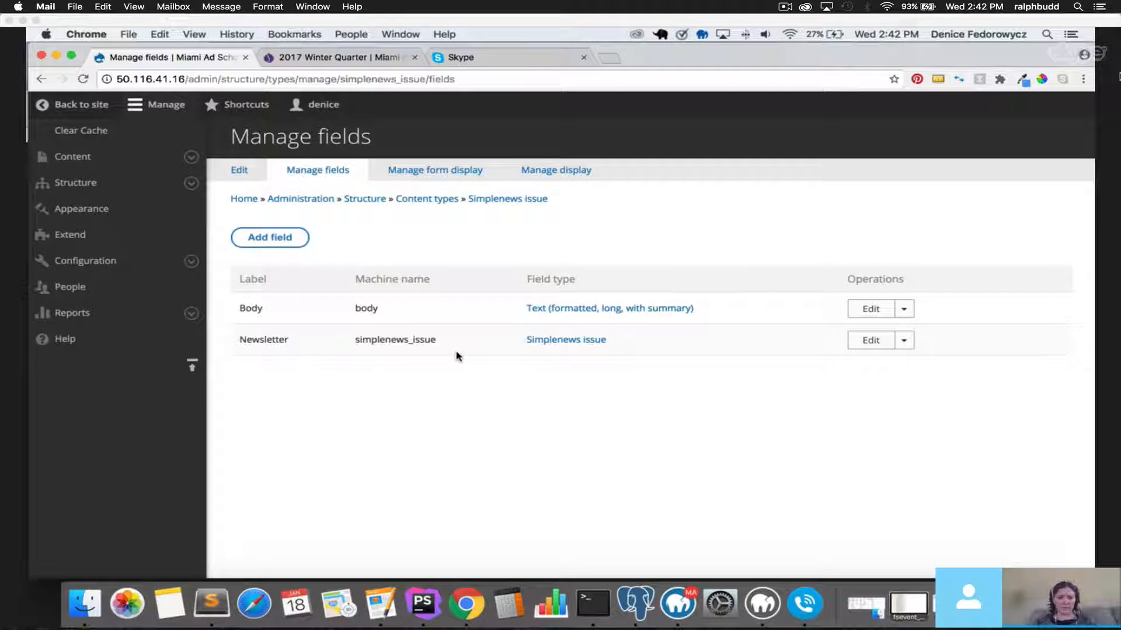
left_click(428, 171)
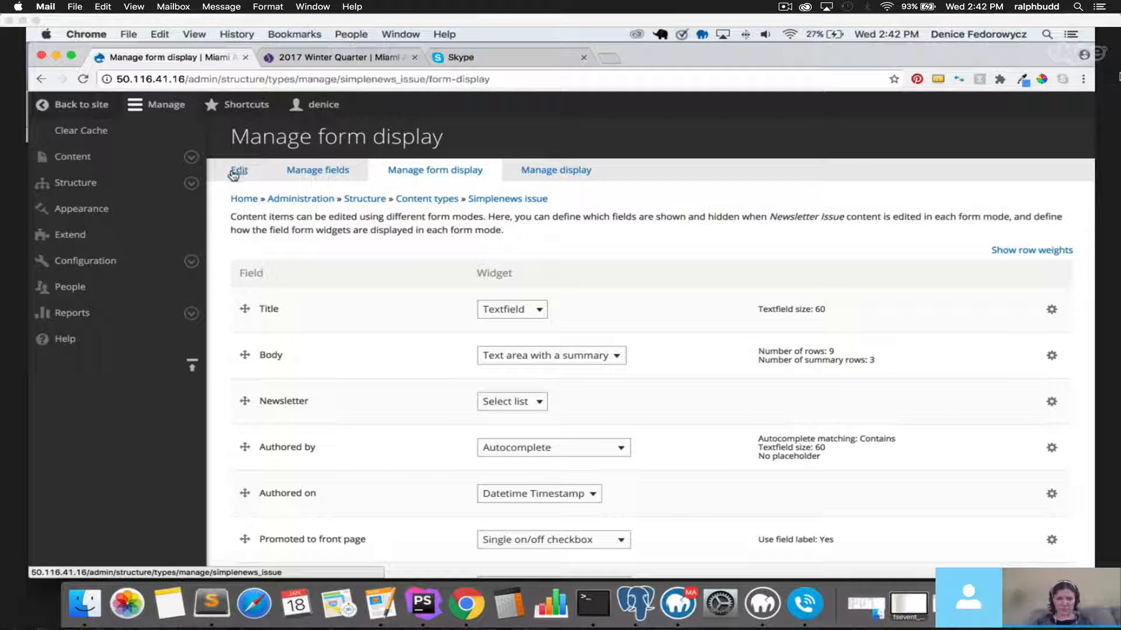
Browse the Configuration and Structure menu sections, then go to the Extend modules page.
left_click(192, 261)
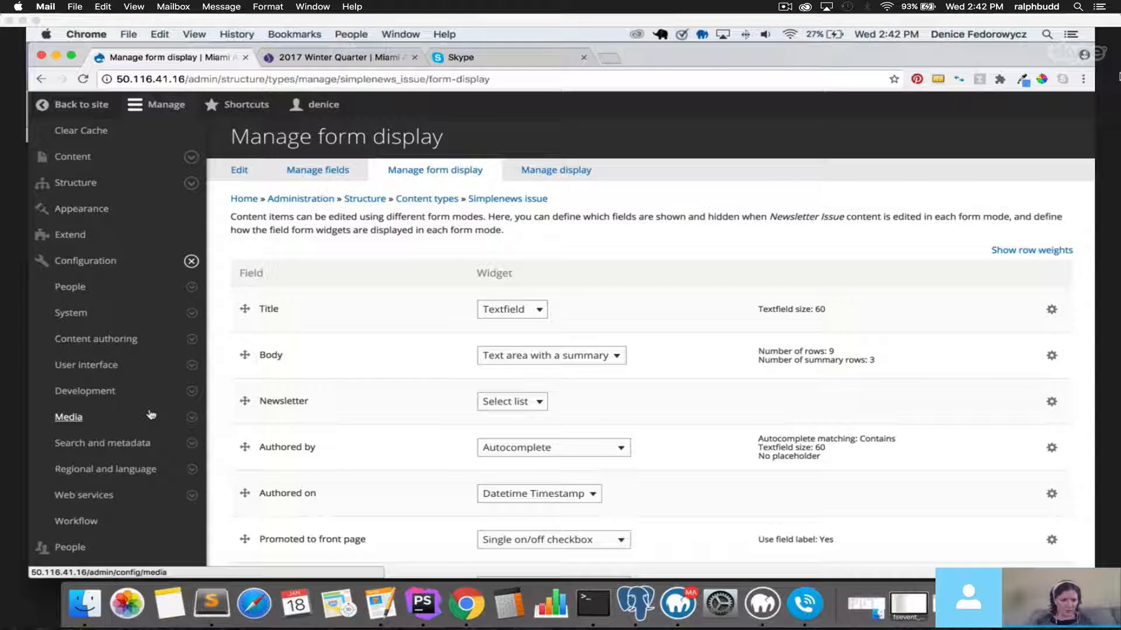
left_click(190, 392)
left_click(191, 392)
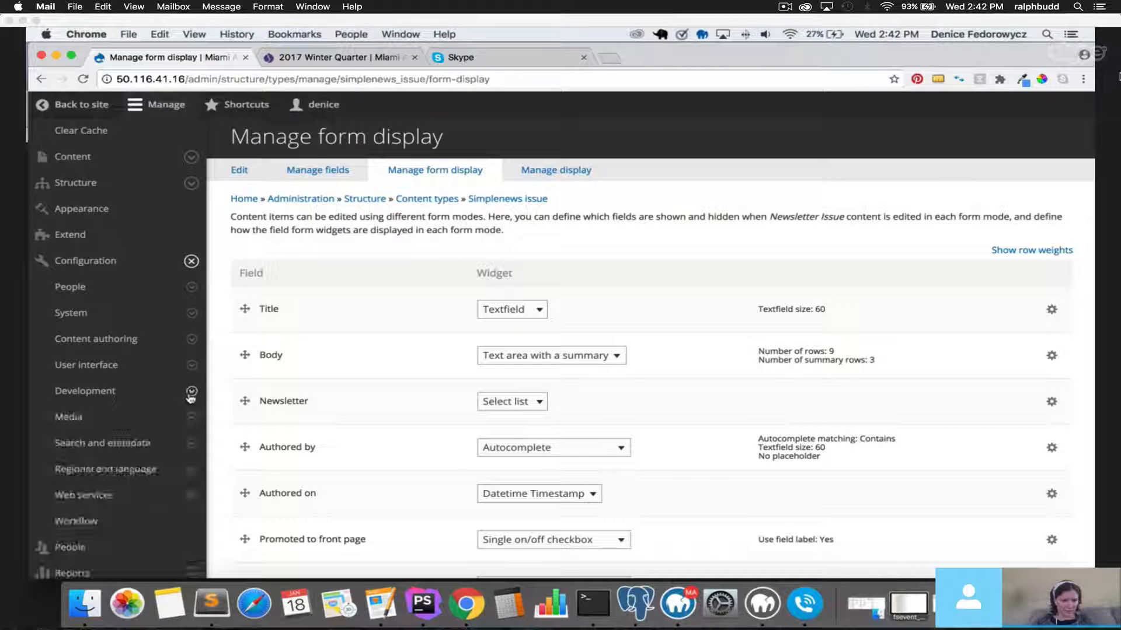
left_click(192, 183)
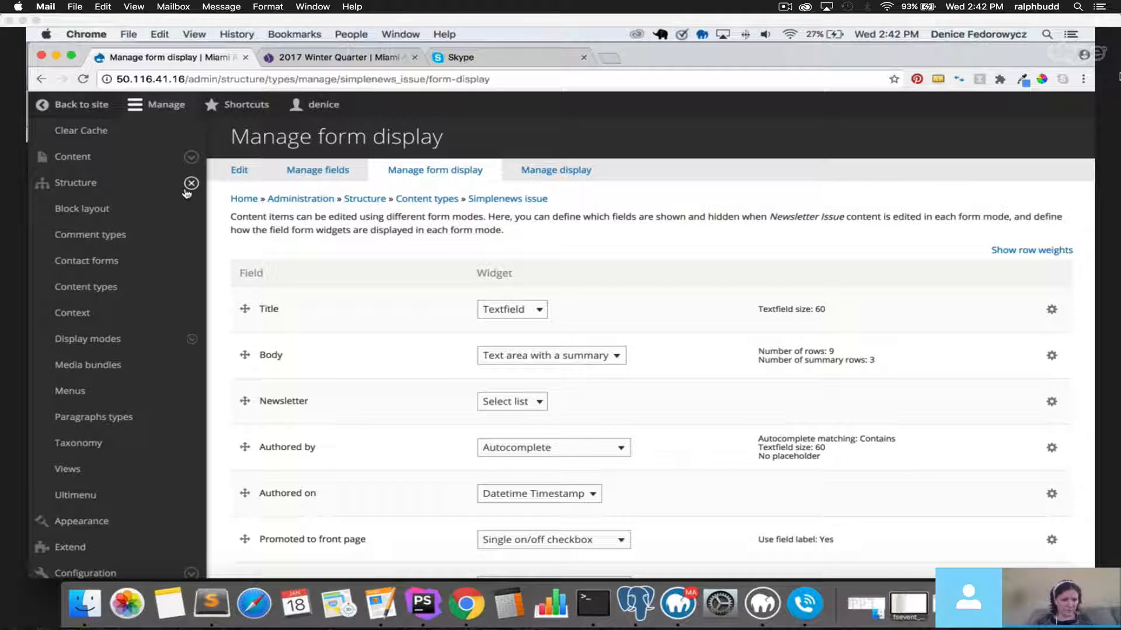
left_click(190, 183)
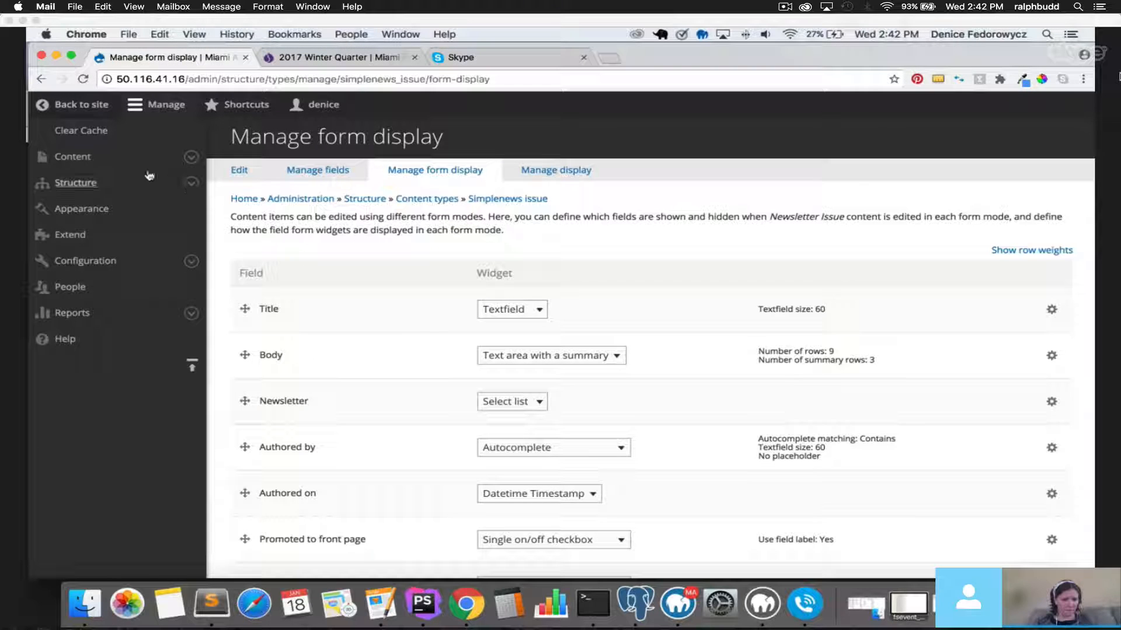
left_click(122, 246)
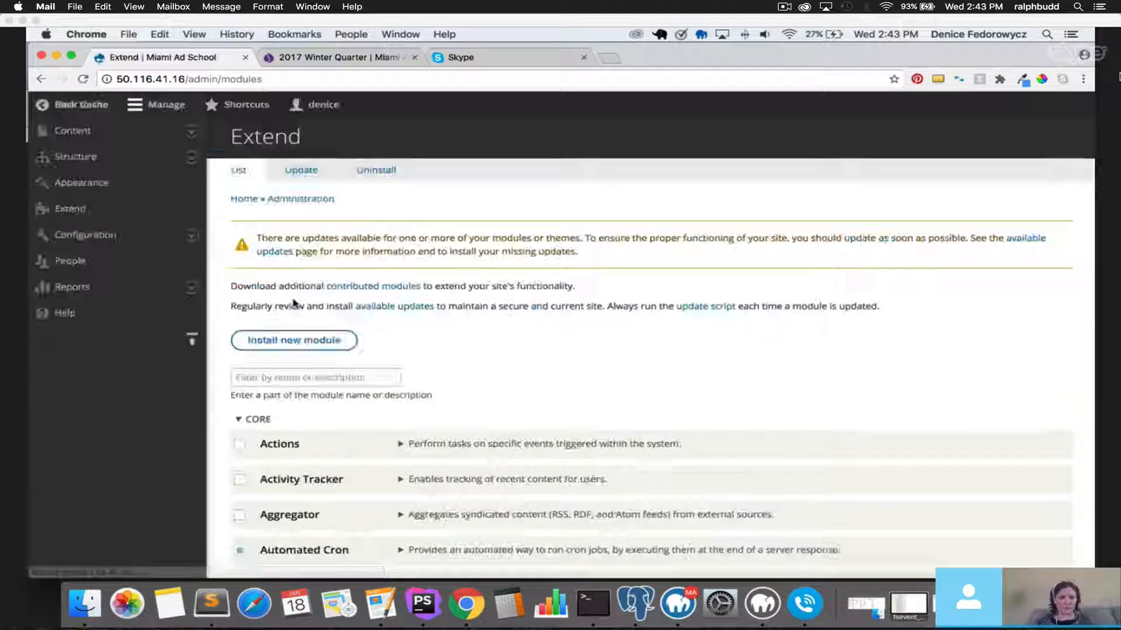
Filter modules by 'new' and open the Simplenews module's configuration.
left_click(352, 378)
type("simple")
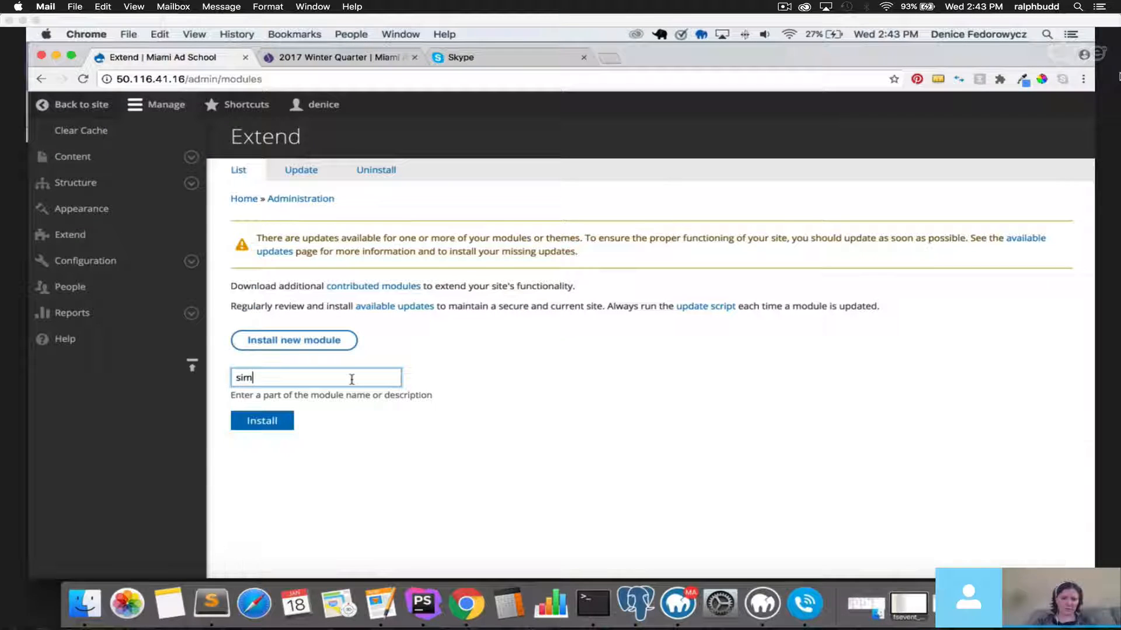
key("BackSpace")
key("BackSpace")
type("new")
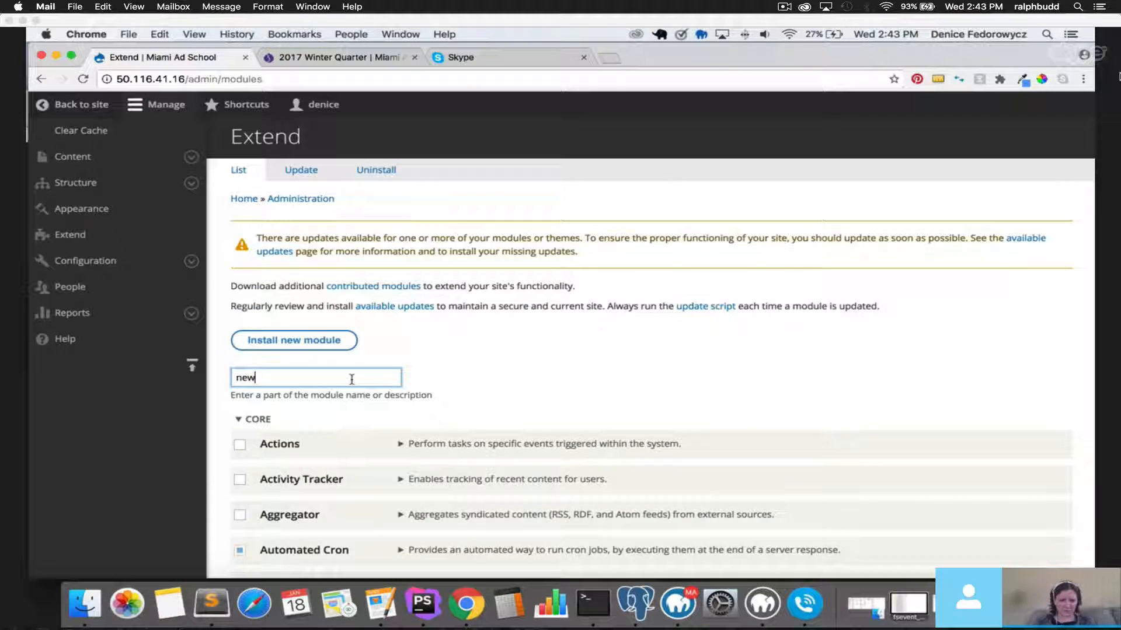
scroll(450, 409, "down", 3)
left_click(470, 358)
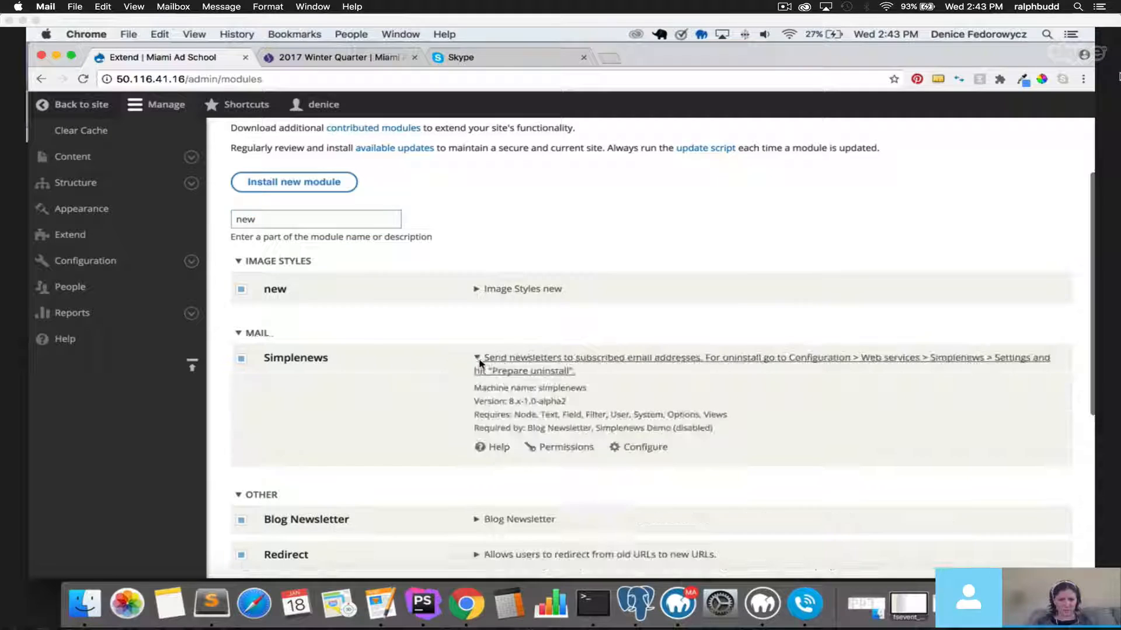
left_click(646, 448)
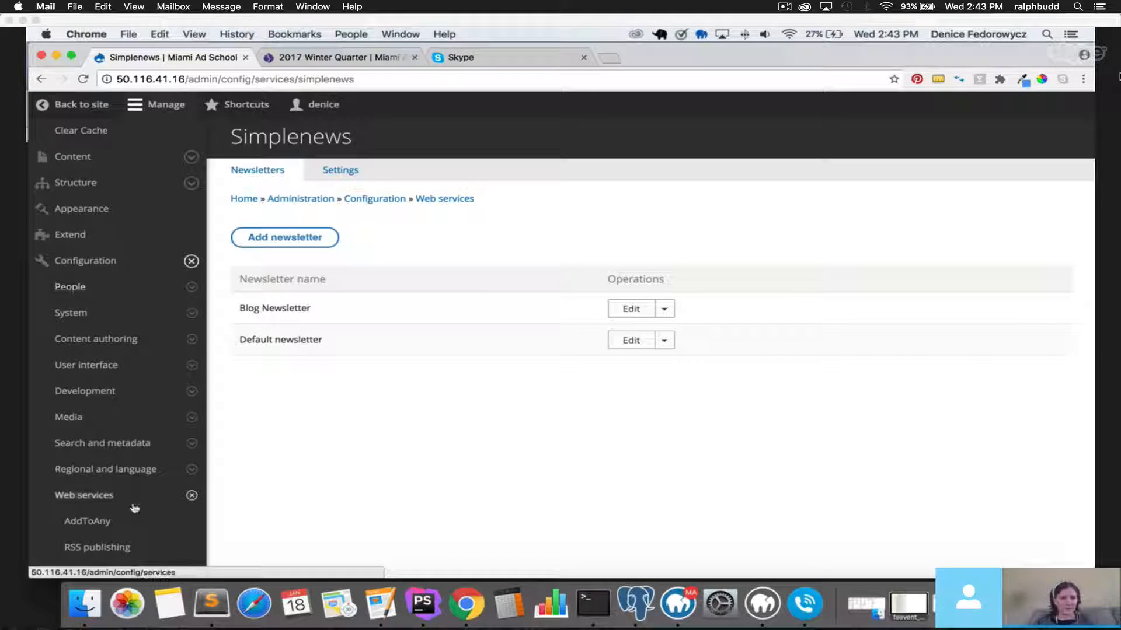
Toggle the Configuration and Web services menus and reopen the Simplenews newsletters page.
left_click(191, 261)
left_click(191, 261)
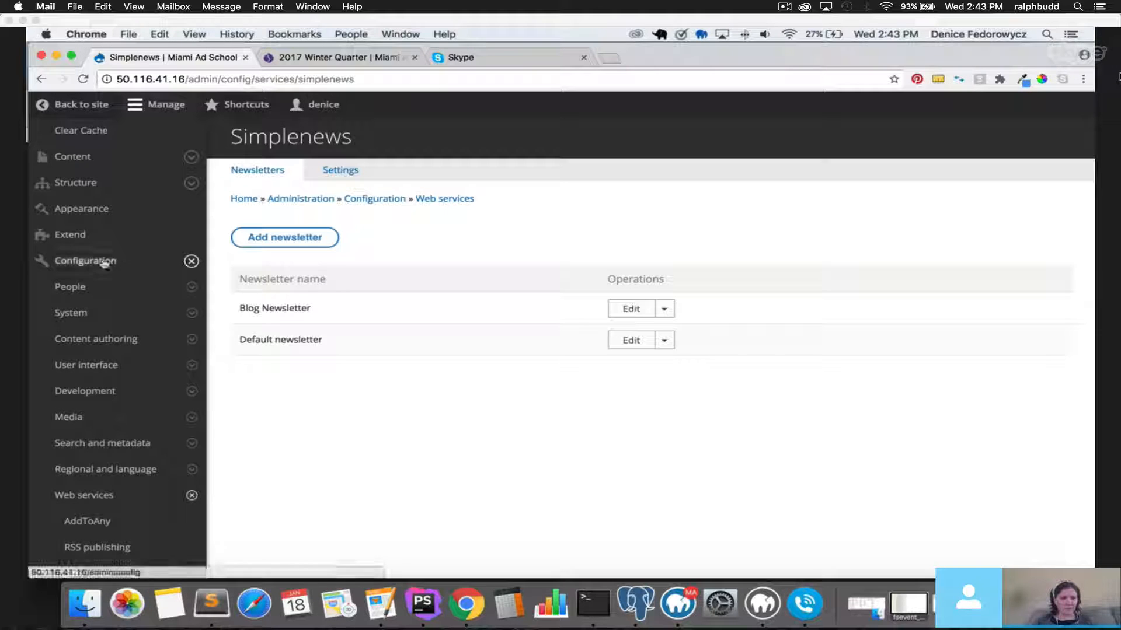
scroll(114, 327, "down", 3)
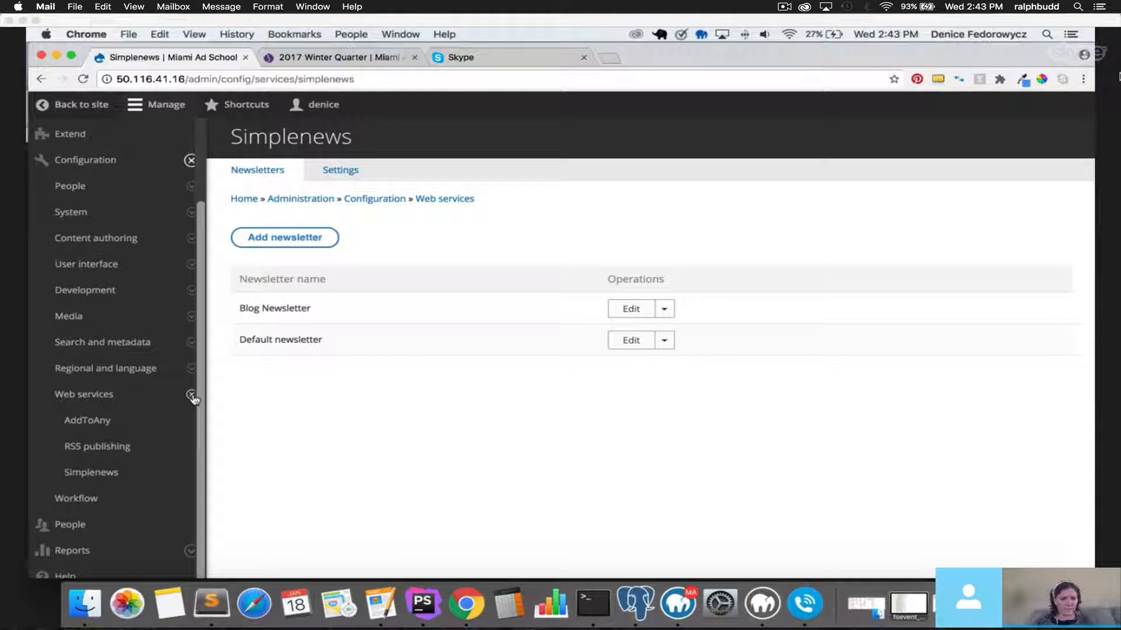
left_click(192, 395)
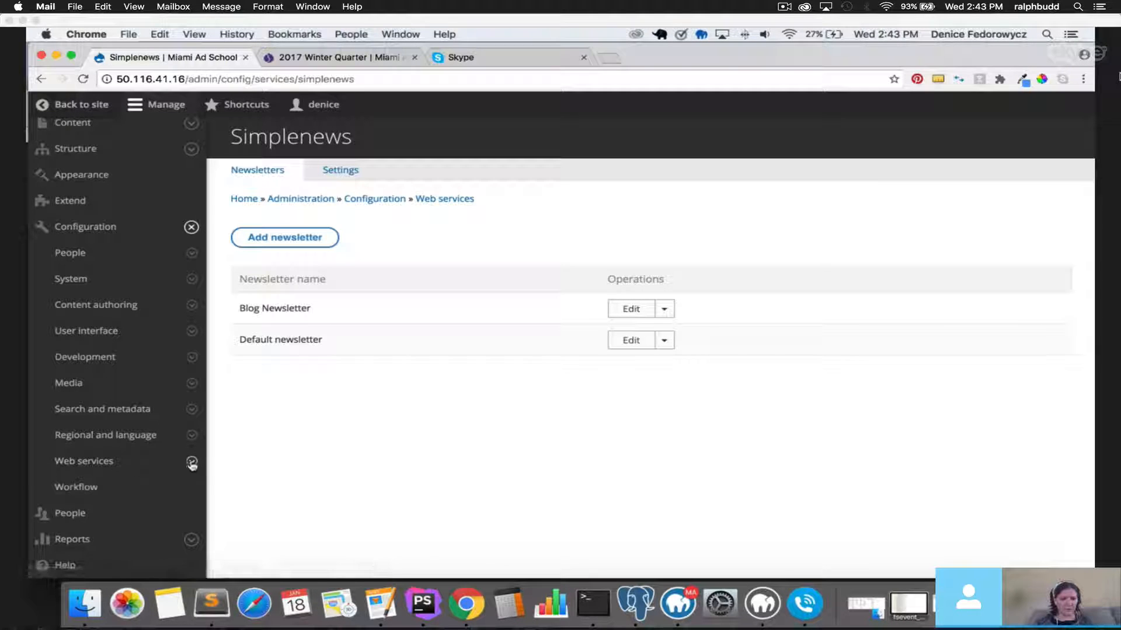
left_click(191, 461)
left_click(103, 485)
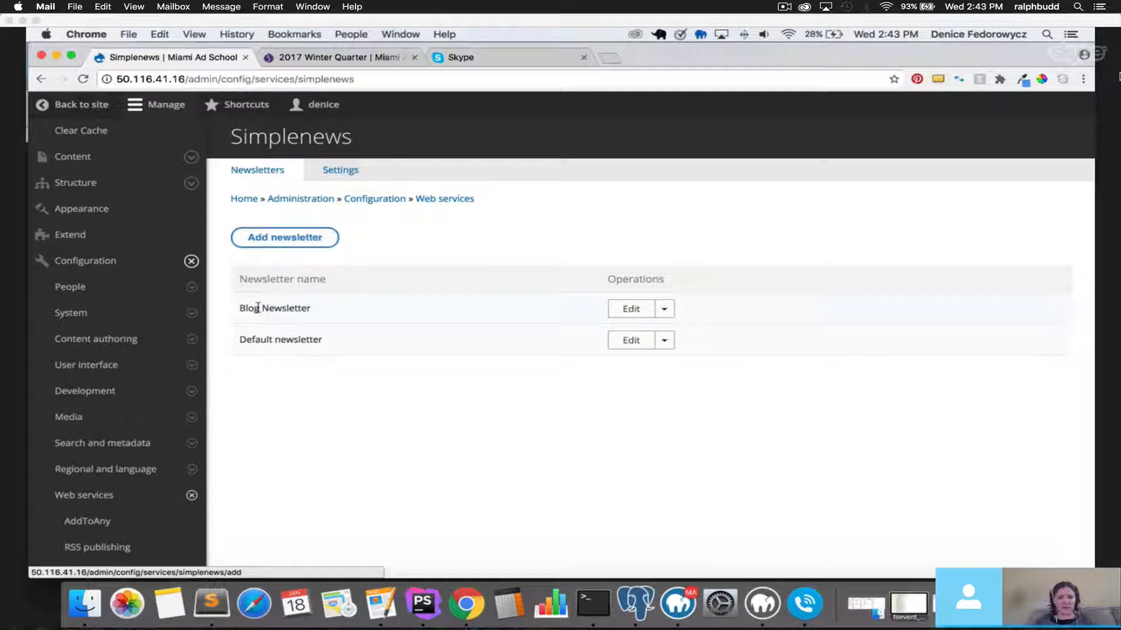
left_click_drag(240, 308, 308, 311)
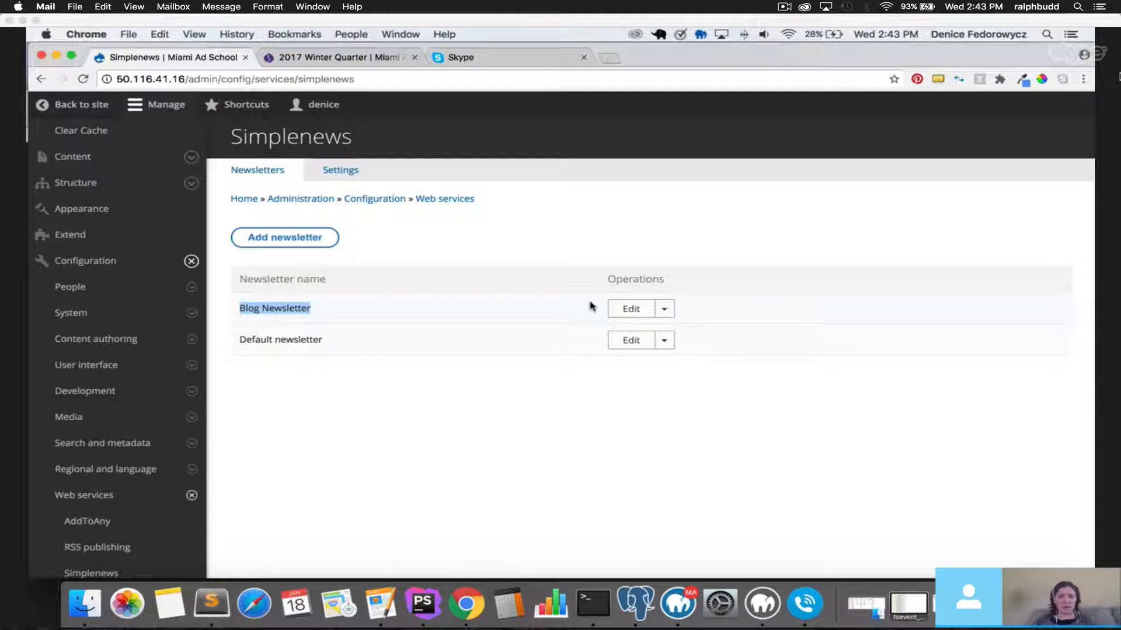
Open Blog Newsletter for editing and review its description, leaving Subscribe new account at None.
left_click(630, 309)
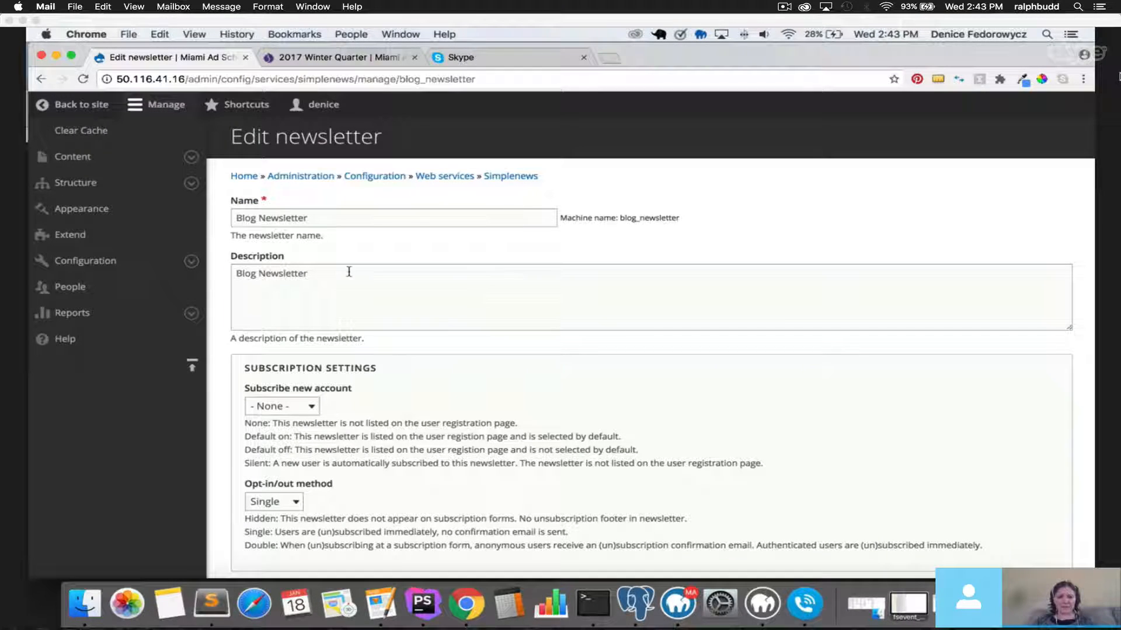
triple_click(349, 271)
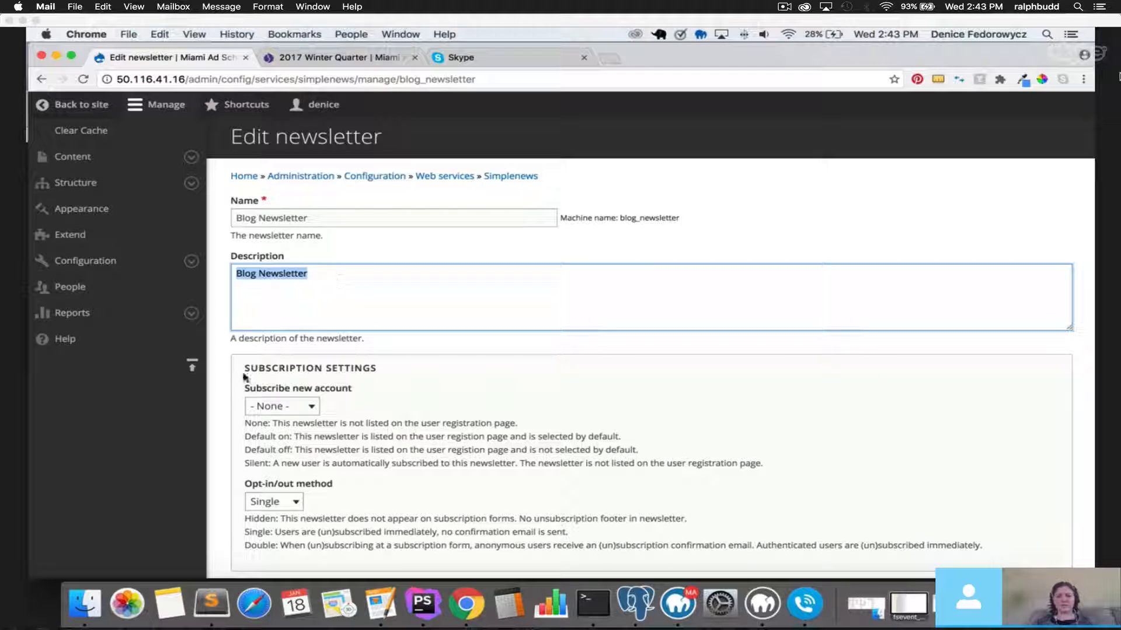
left_click(220, 372)
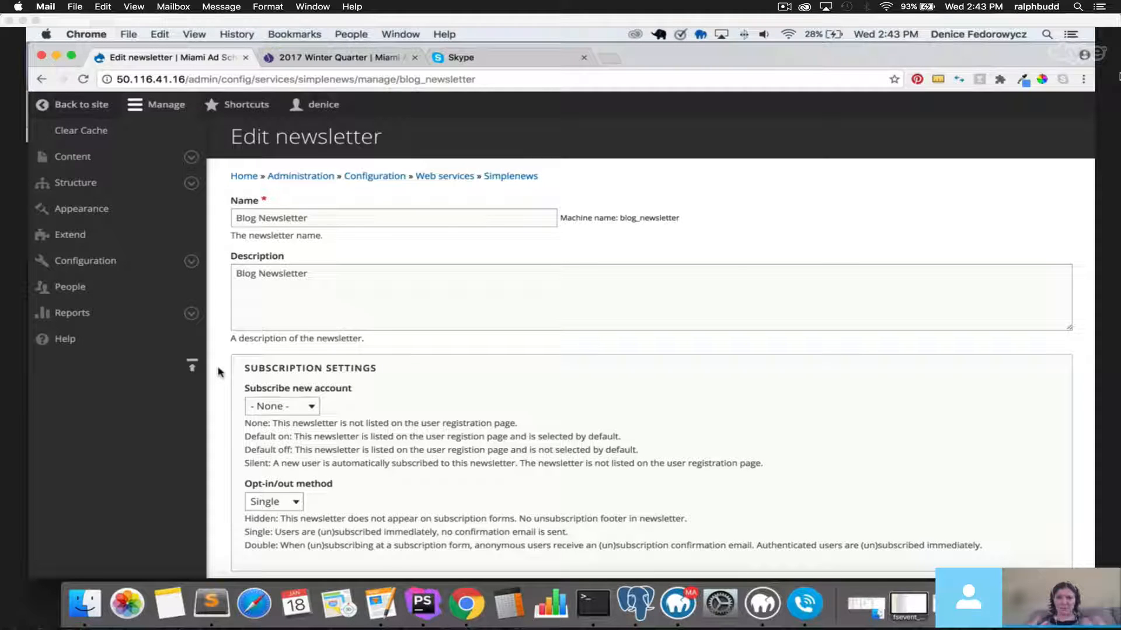
scroll(220, 372, "down", 3)
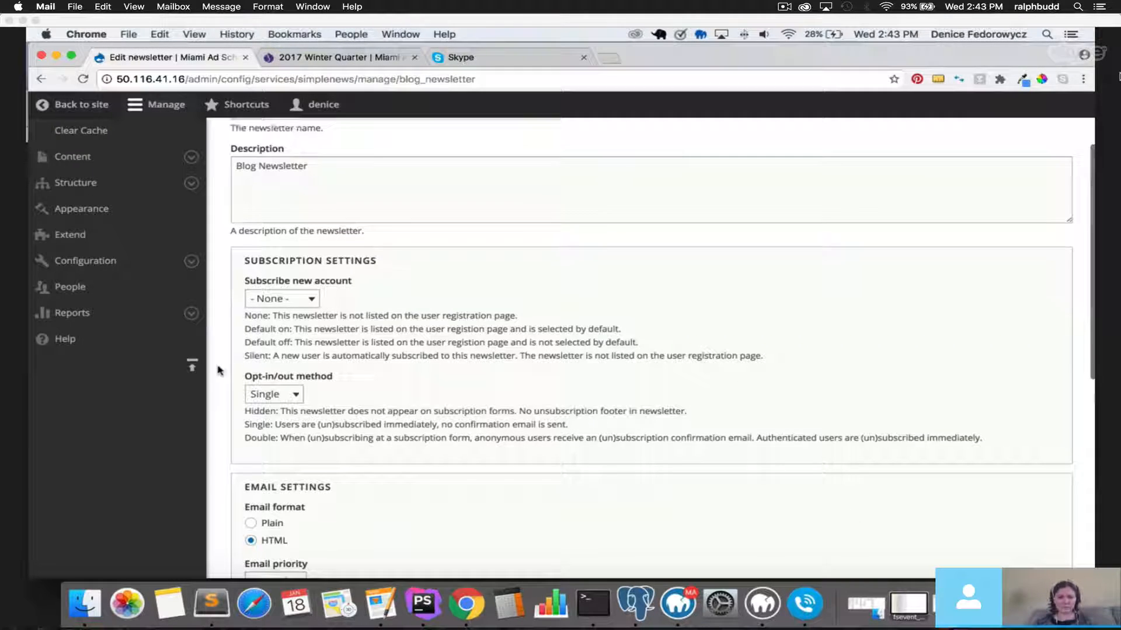
left_click(287, 299)
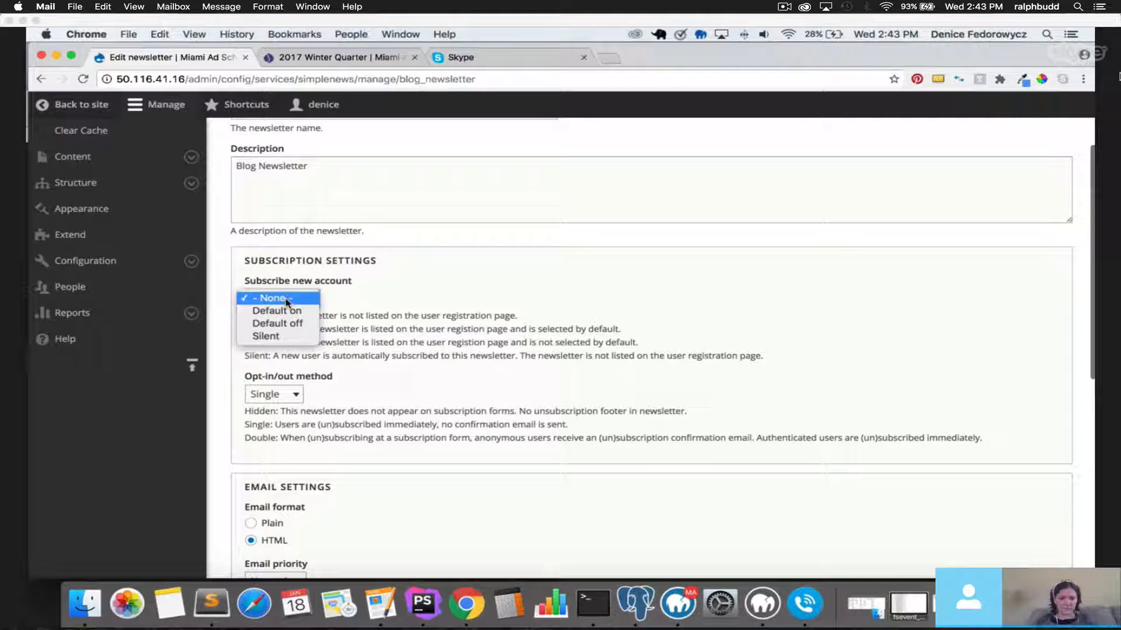
left_click(305, 375)
scroll(309, 389, "down", 3)
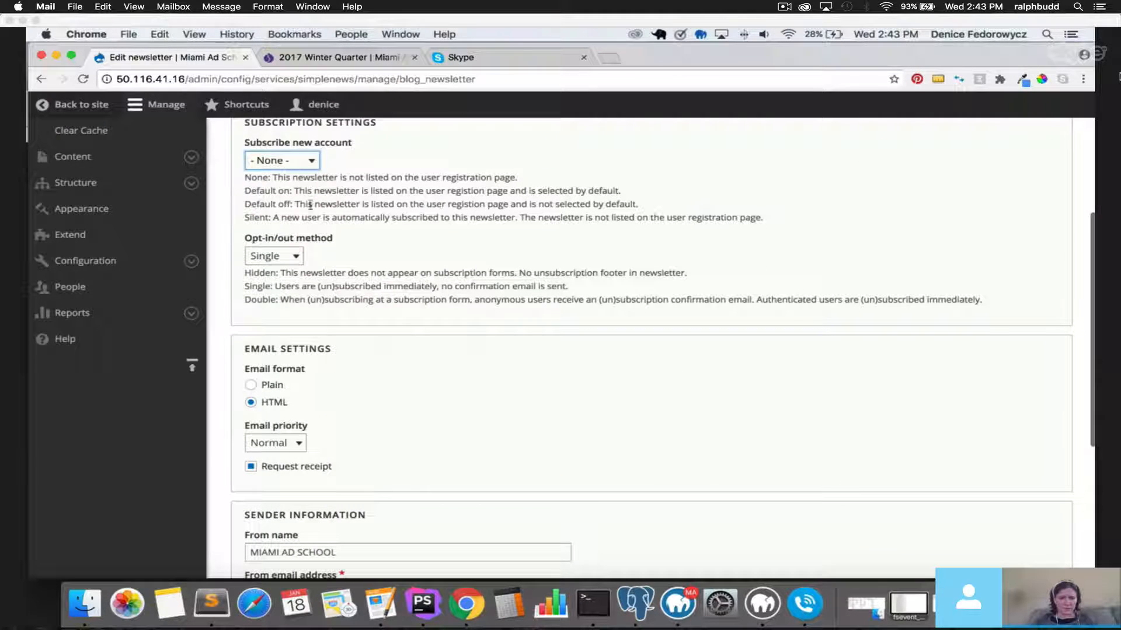
left_click_drag(309, 204, 607, 217)
scroll(492, 320, "down", 1)
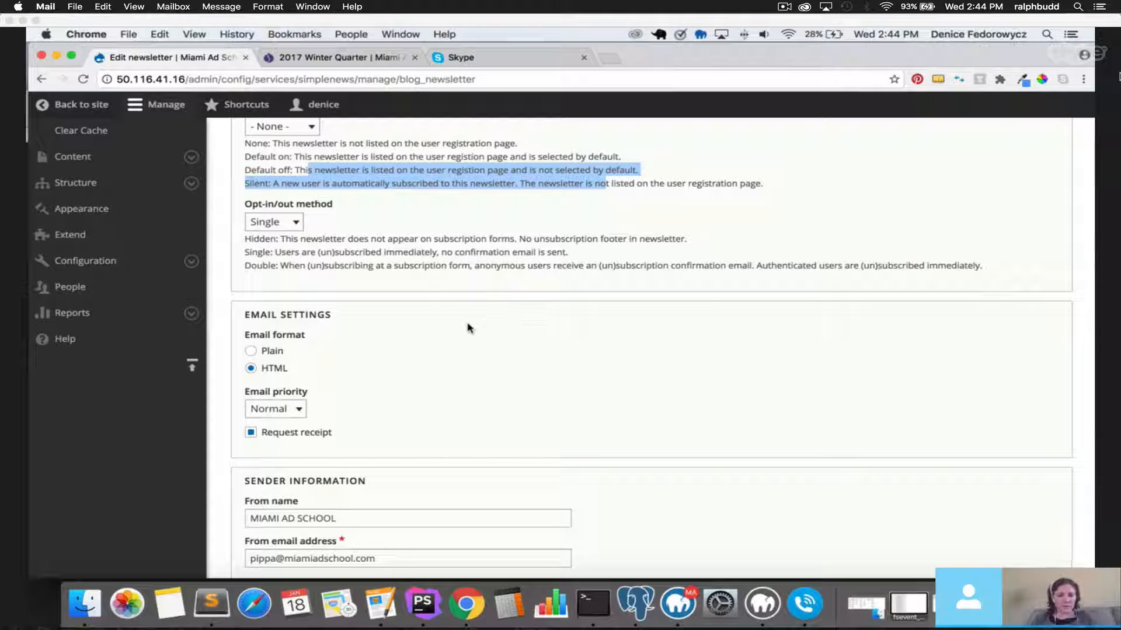
Review the sender name MIAMI AD SCHOOL, sender e-mail and subject pattern, then save Blog Newsletter.
left_click(467, 328)
scroll(446, 333, "down", 5)
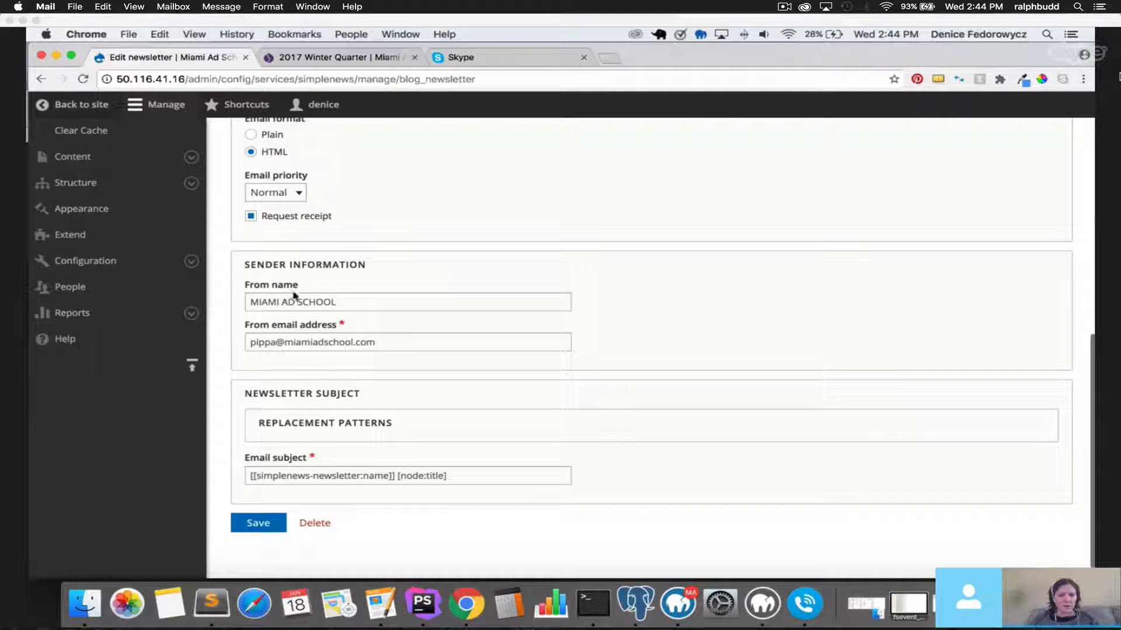
left_click_drag(251, 265, 396, 268)
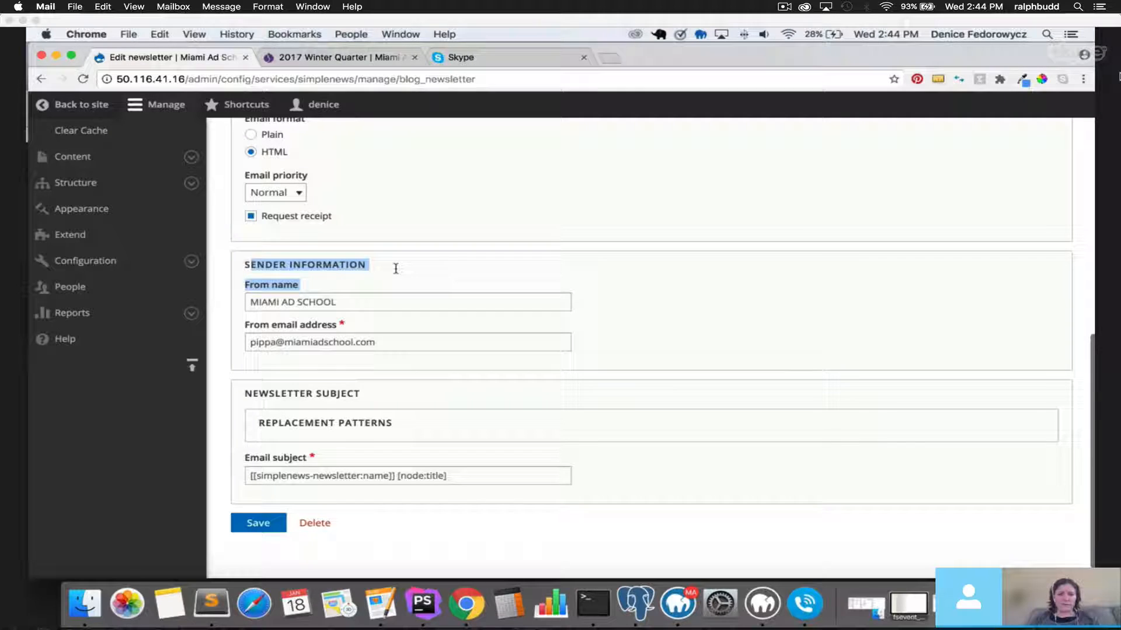
left_click(245, 269)
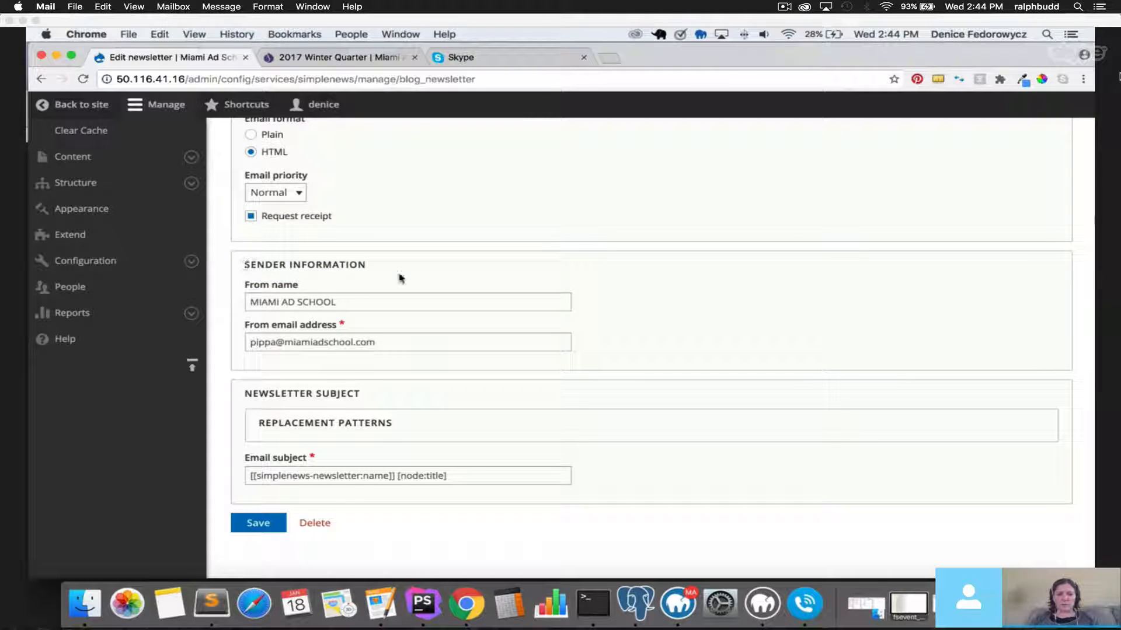
mouse_move(366, 306)
left_mouse_down()
mouse_move(224, 298)
mouse_move(378, 302)
left_mouse_up()
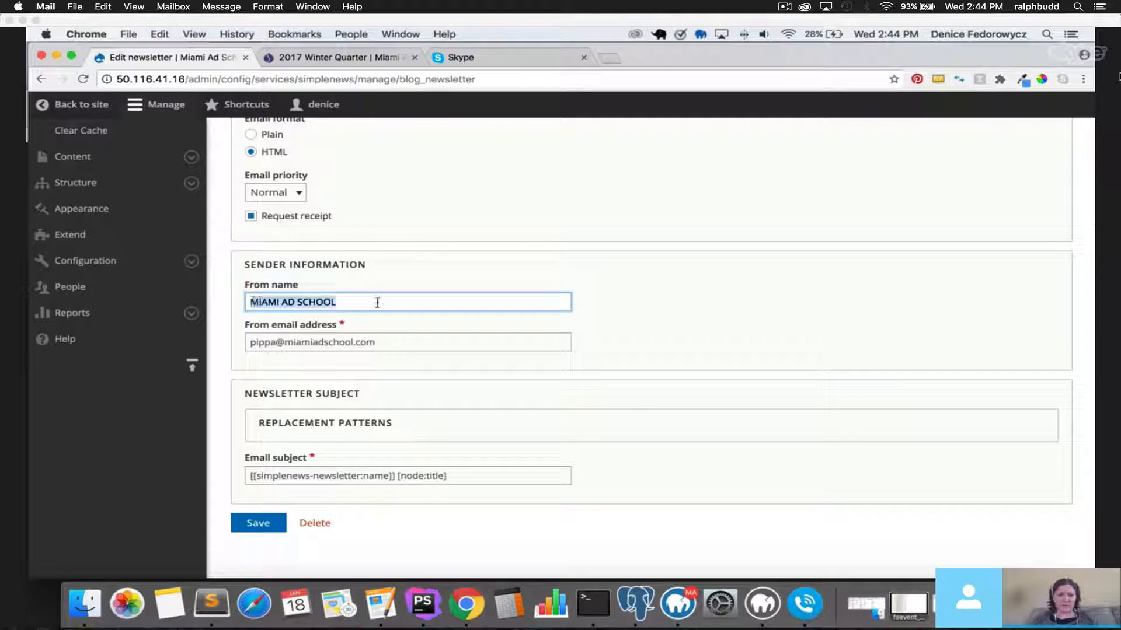
left_click(250, 342)
left_click_drag(249, 341, 475, 344)
left_click(474, 345)
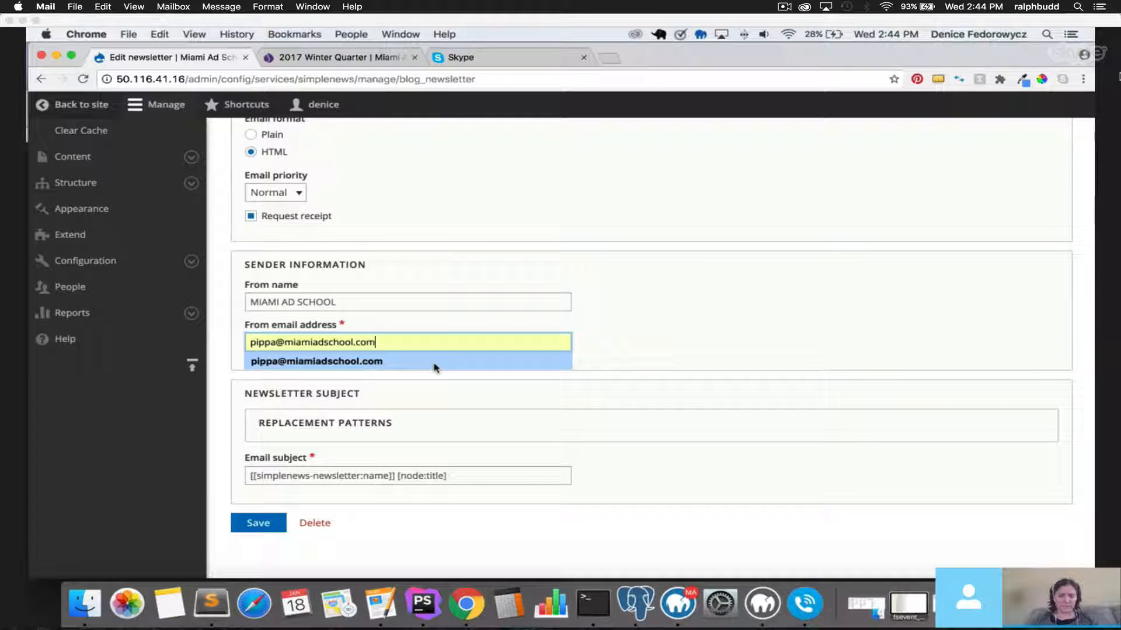
left_click(493, 321)
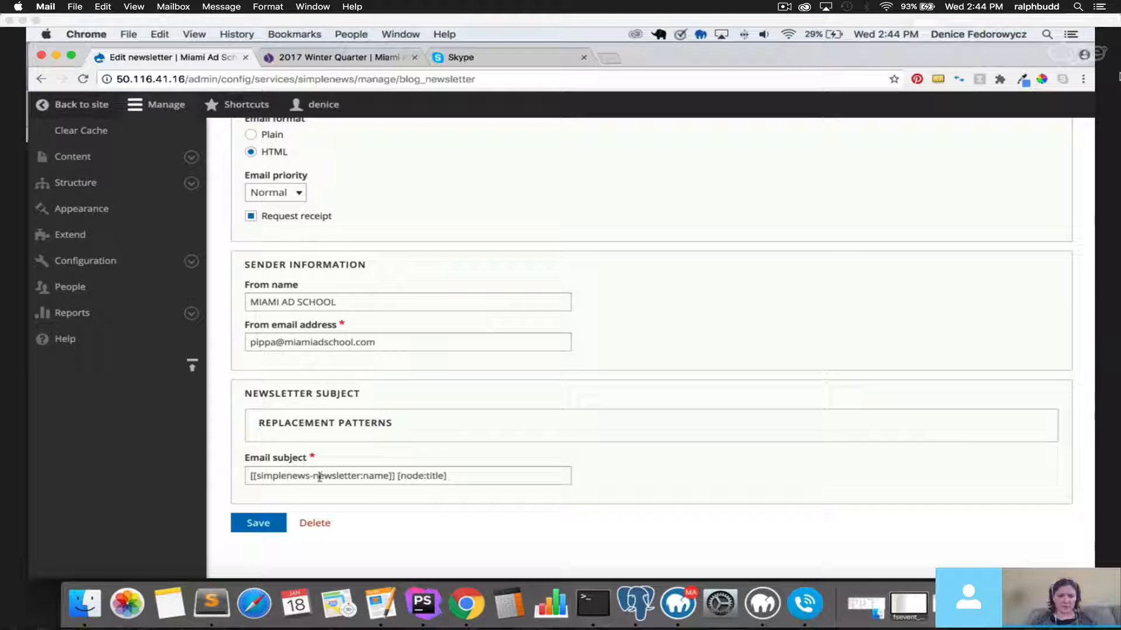
left_click_drag(351, 476, 330, 491)
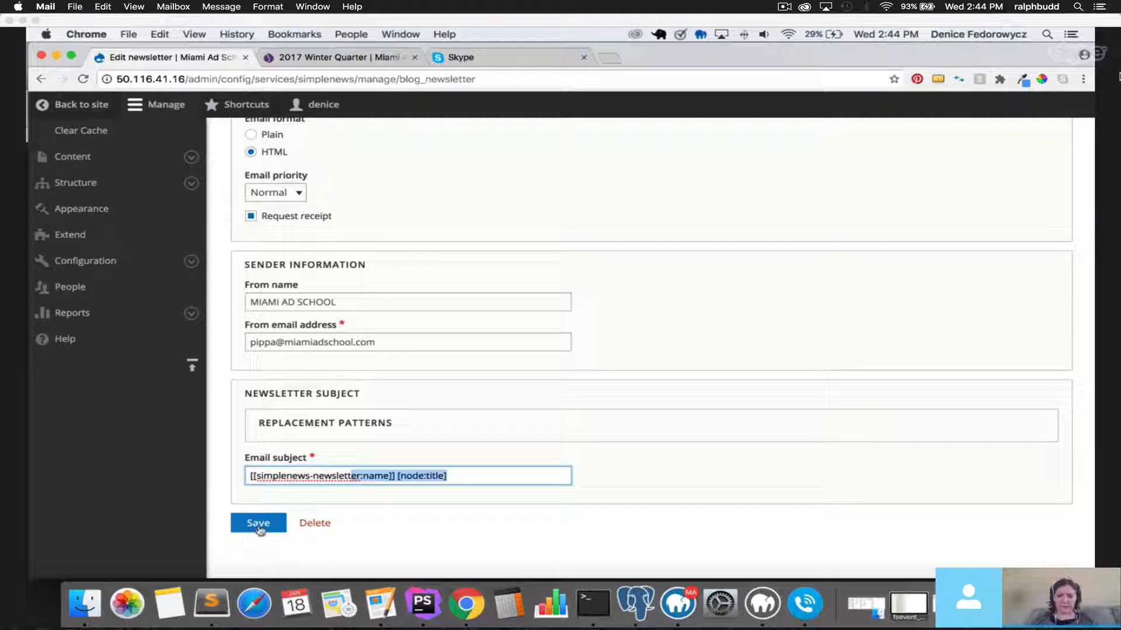
left_click_drag(252, 302, 336, 301)
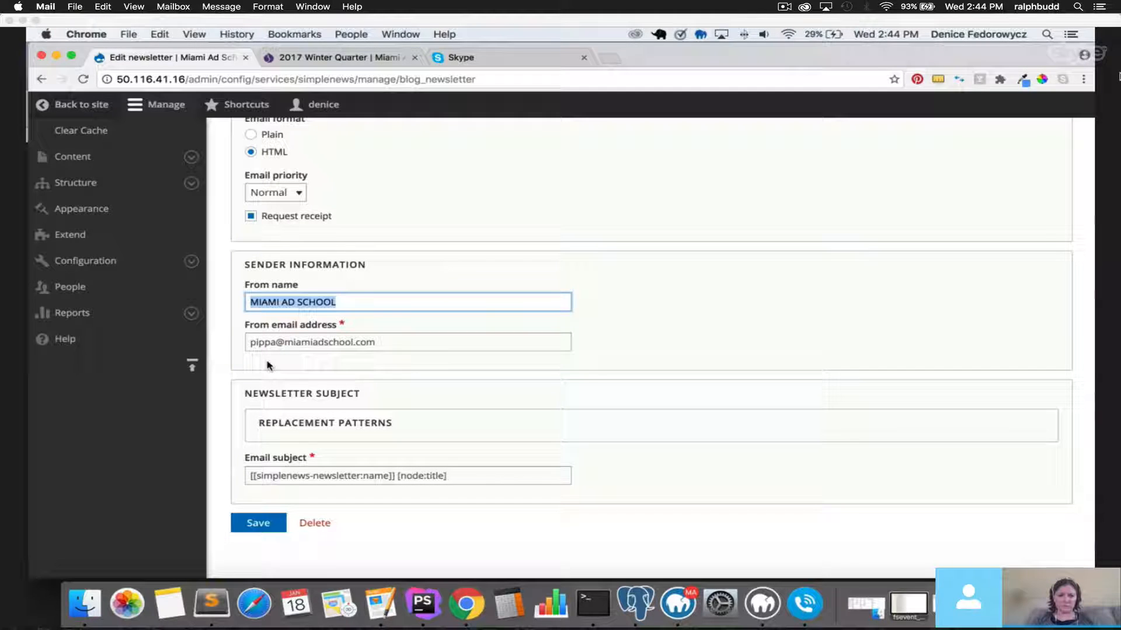
left_click(258, 524)
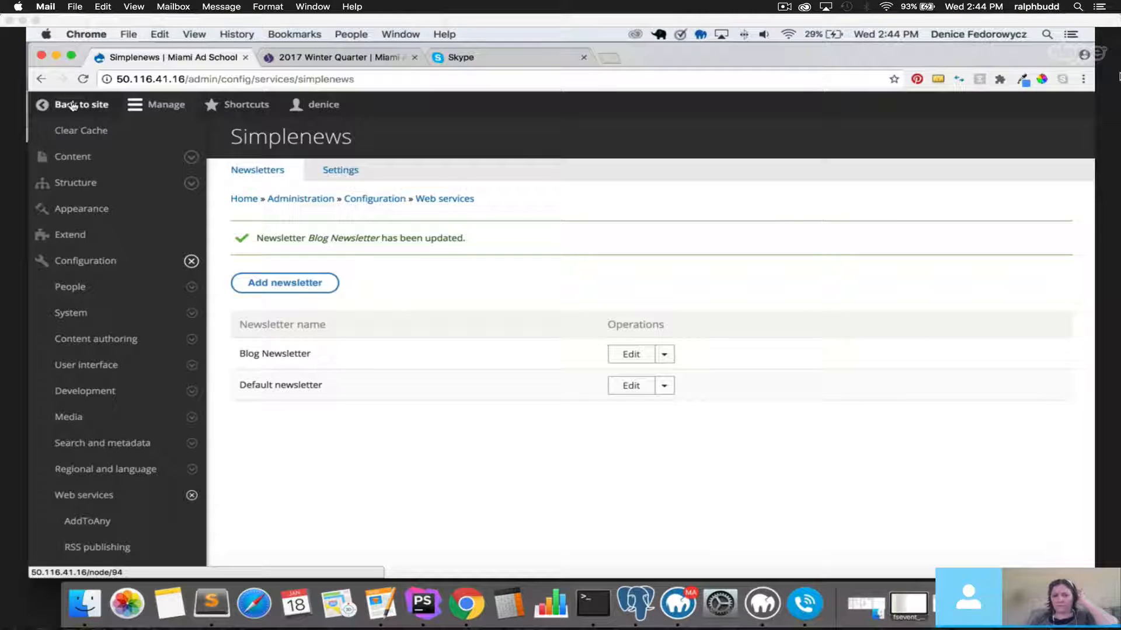
Open the Structure admin page, toggle its submenu, and go to Contact forms.
left_click(108, 183)
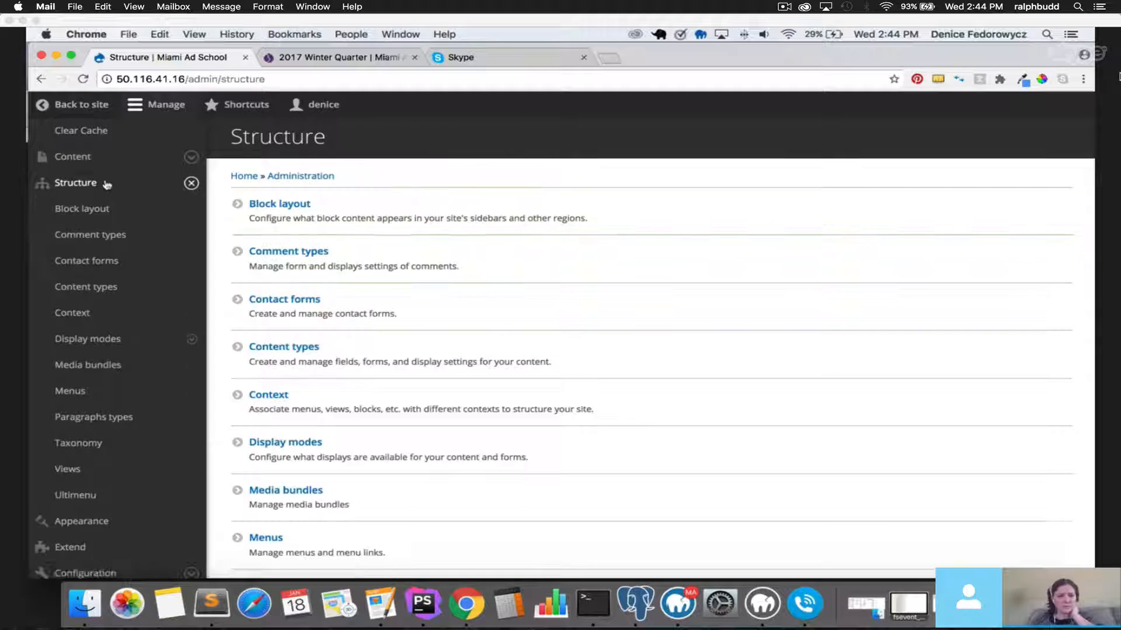
left_click(192, 183)
left_click(192, 183)
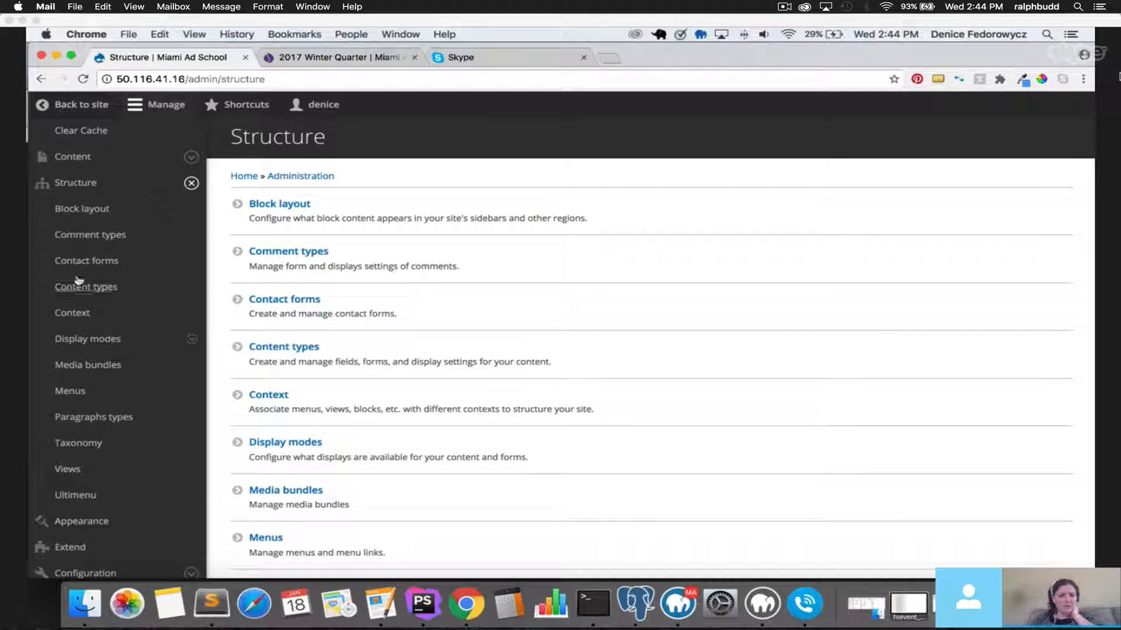
left_click(191, 185)
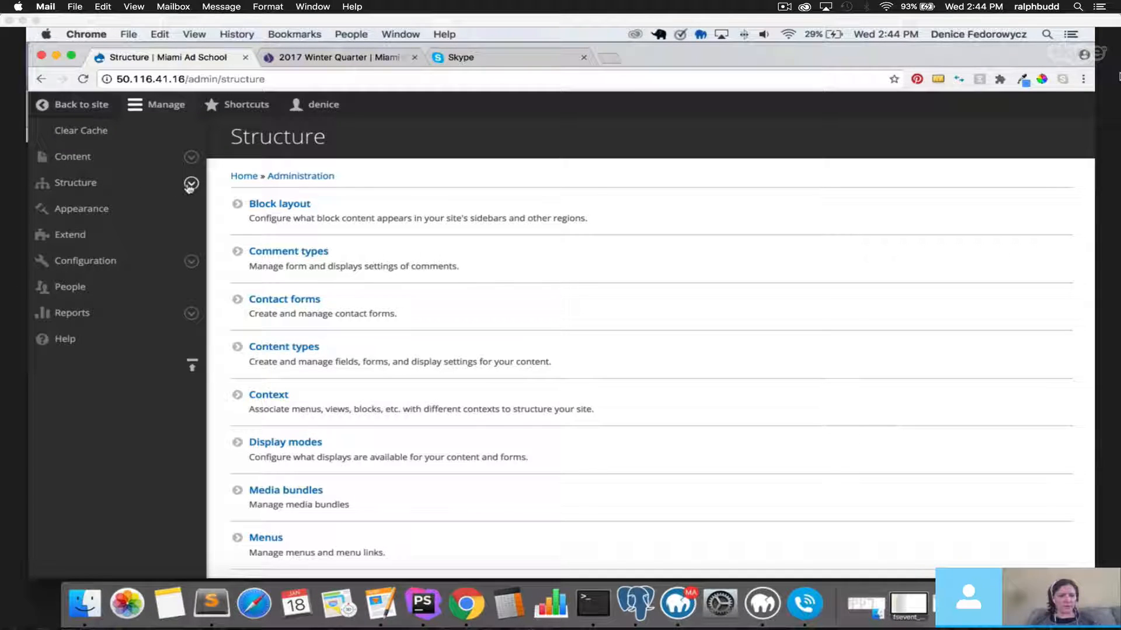
left_click(191, 185)
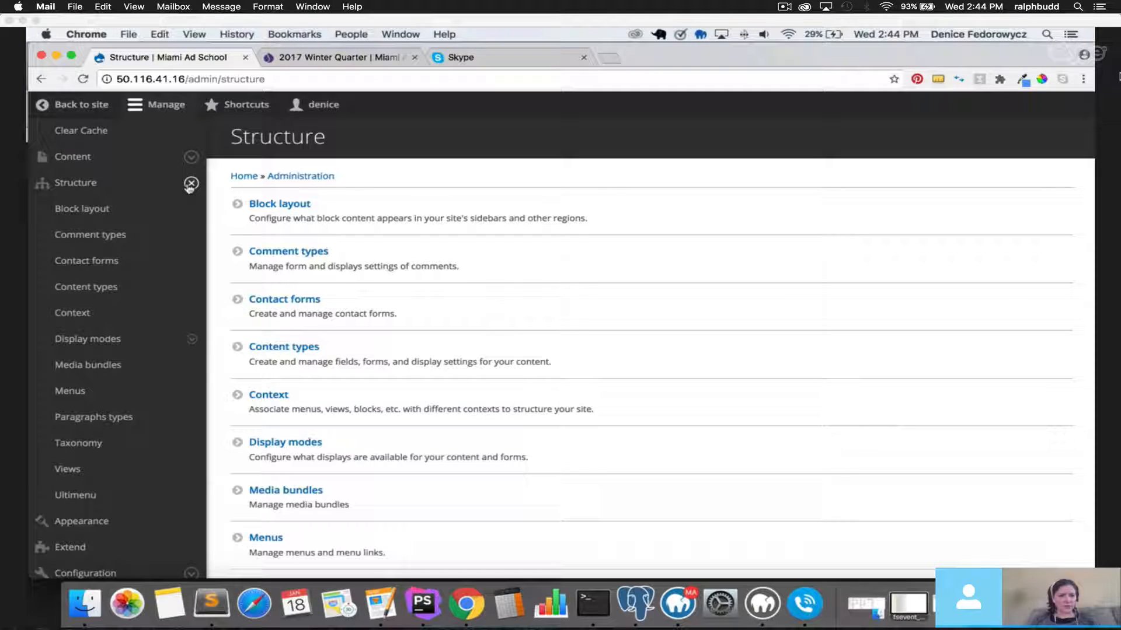
left_click(98, 267)
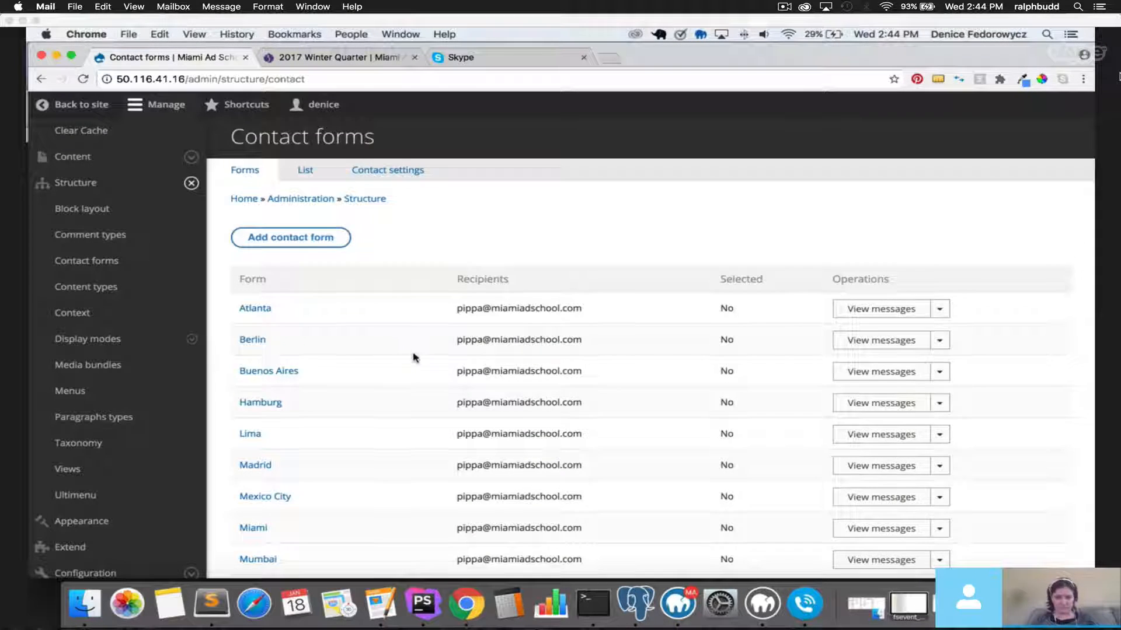
Scroll through the per-city contact forms table and back to the top.
scroll(412, 356, "down", 3)
scroll(413, 358, "down", 3)
scroll(413, 359, "up", 5)
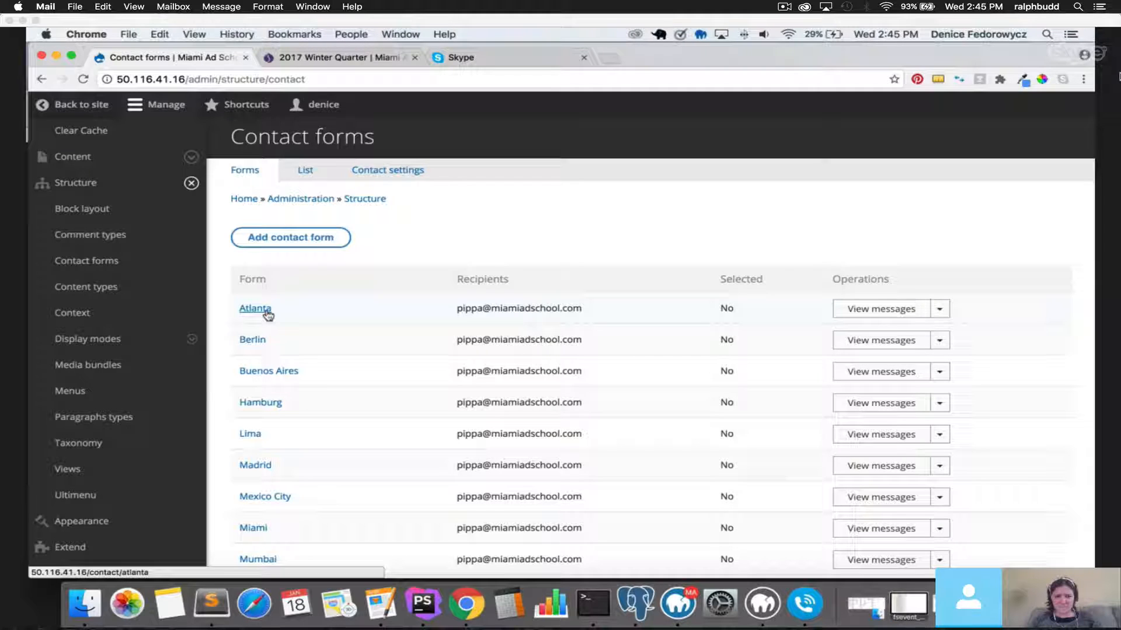
Preview the public Atlanta contact page with the admin tray closed, then go back to the list.
left_click(255, 309)
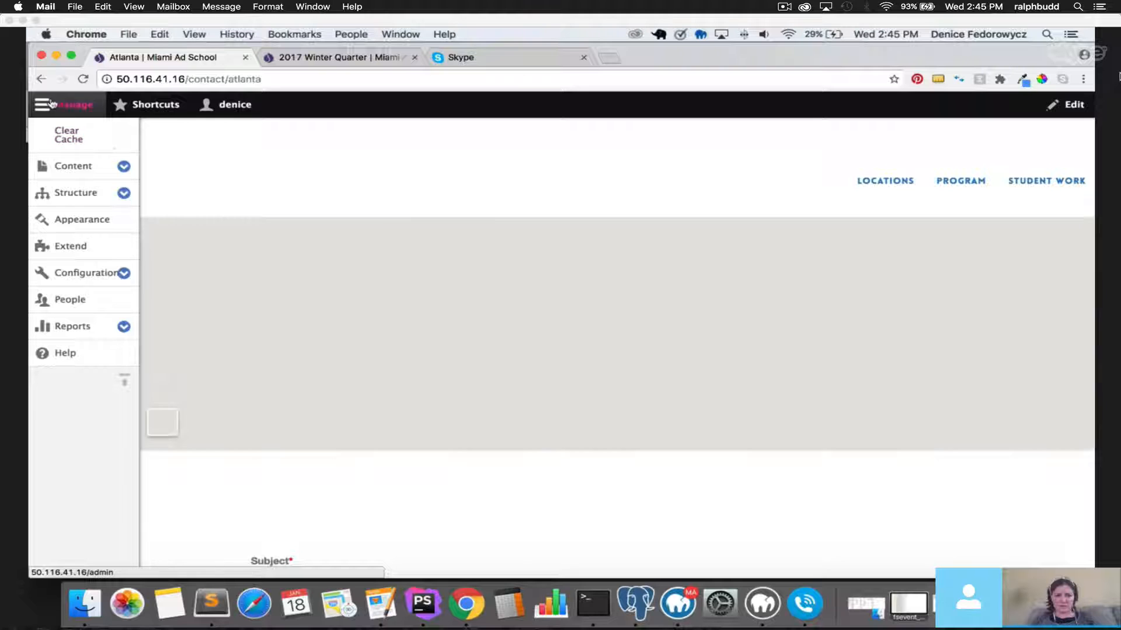
left_click(43, 107)
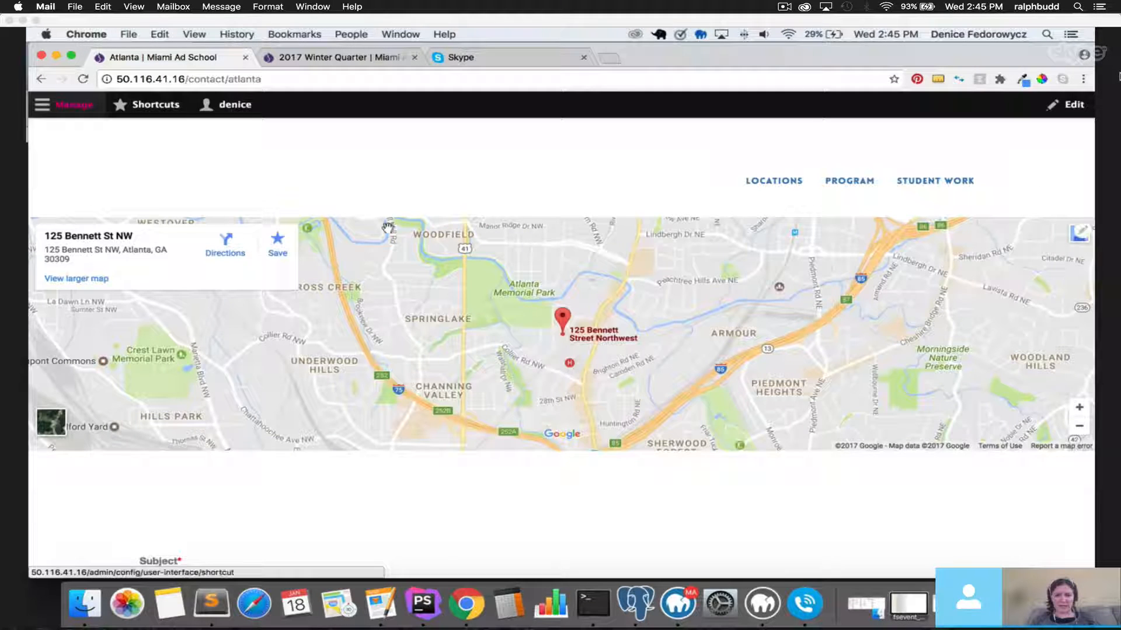
scroll(489, 533, "down", 8)
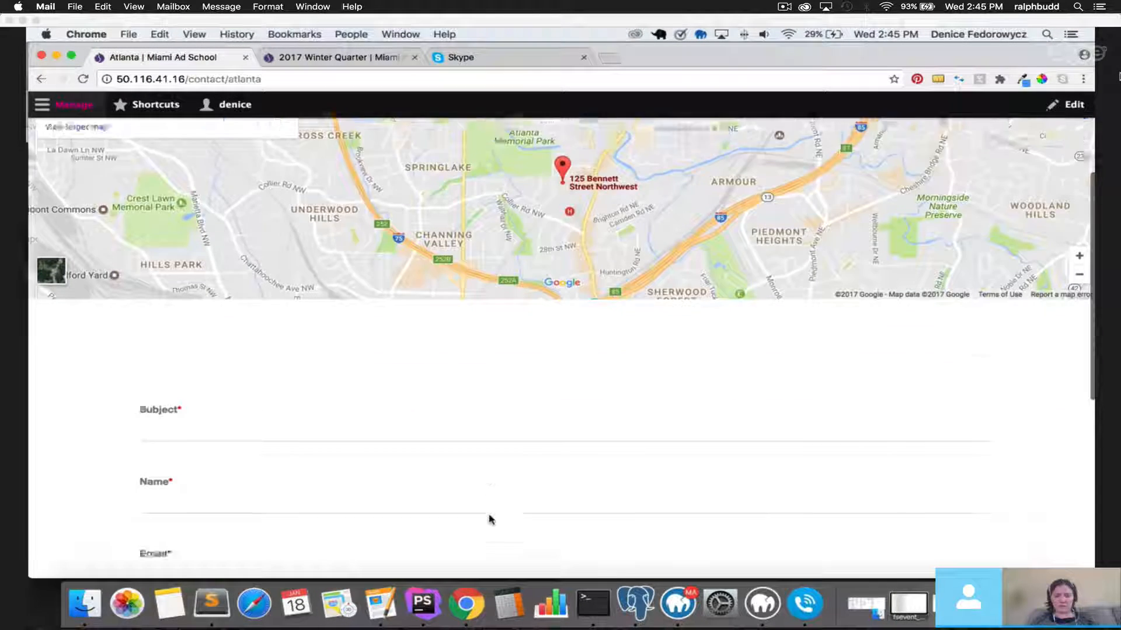
scroll(228, 473, "up", 8)
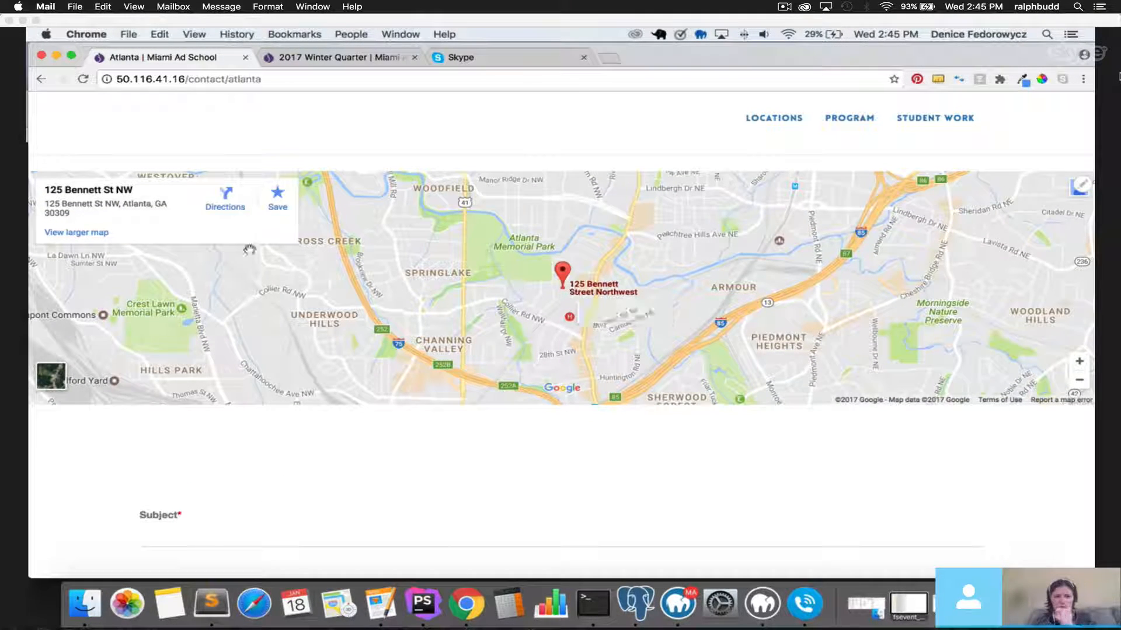
left_click(38, 80)
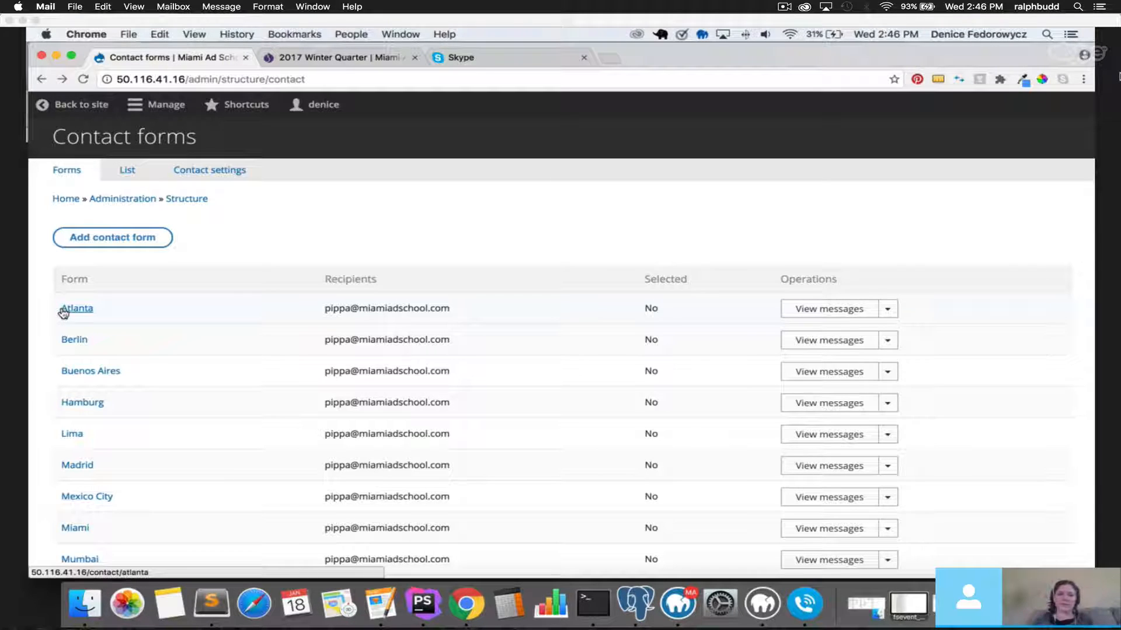
Load the site's /contact page, dismiss its not-configured warning, then return to Contact forms.
left_click_drag(186, 79, 718, 130)
type("co")
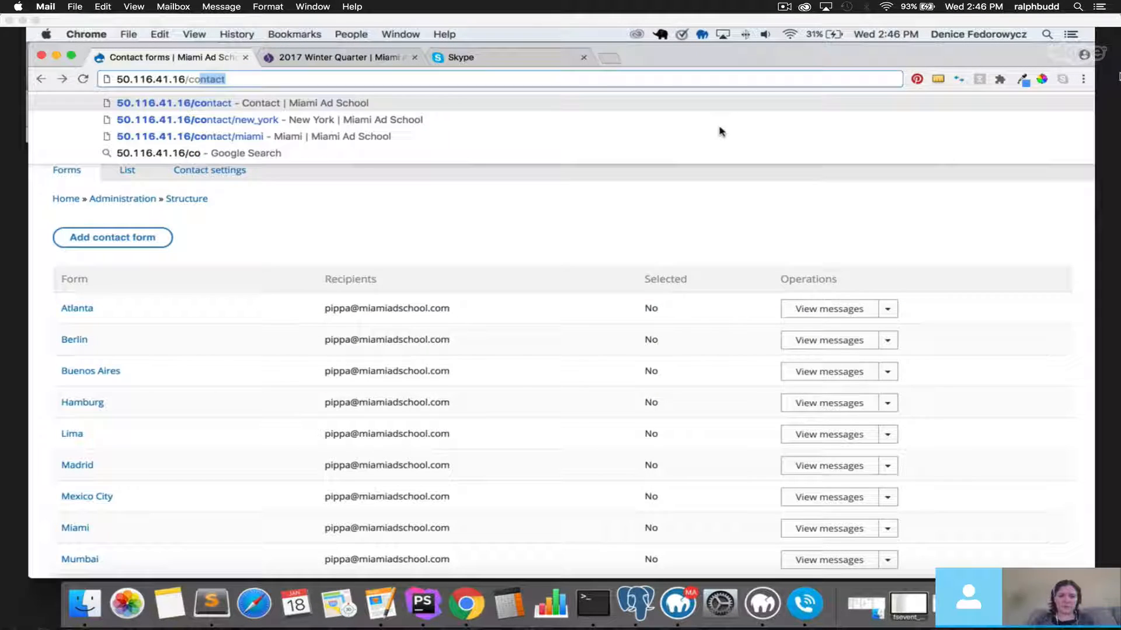
key("Return")
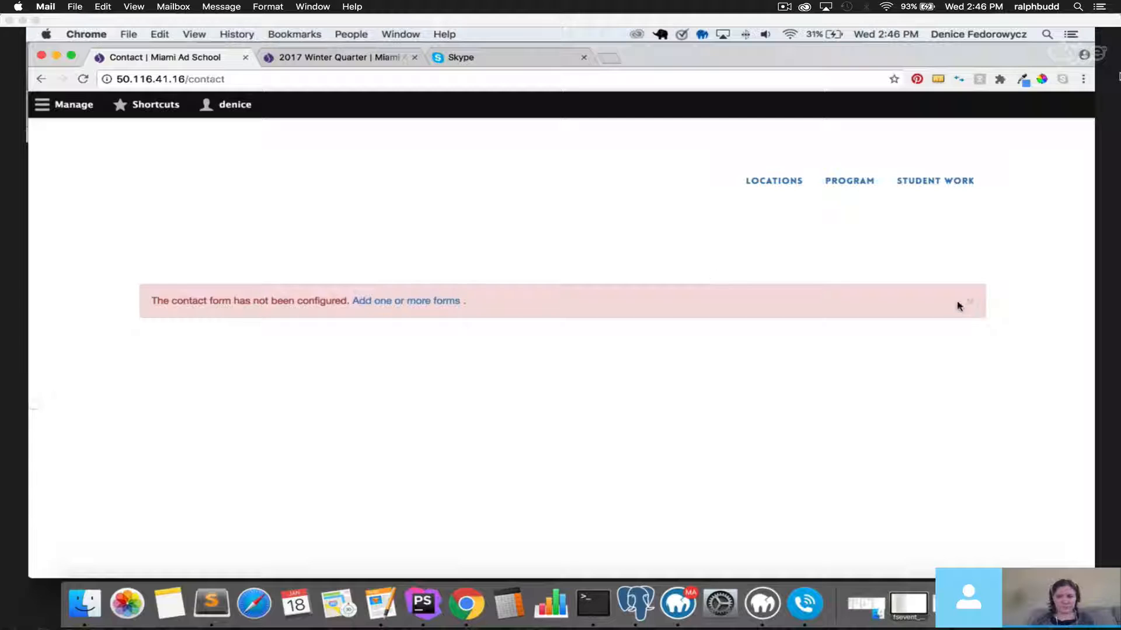
left_click(972, 307)
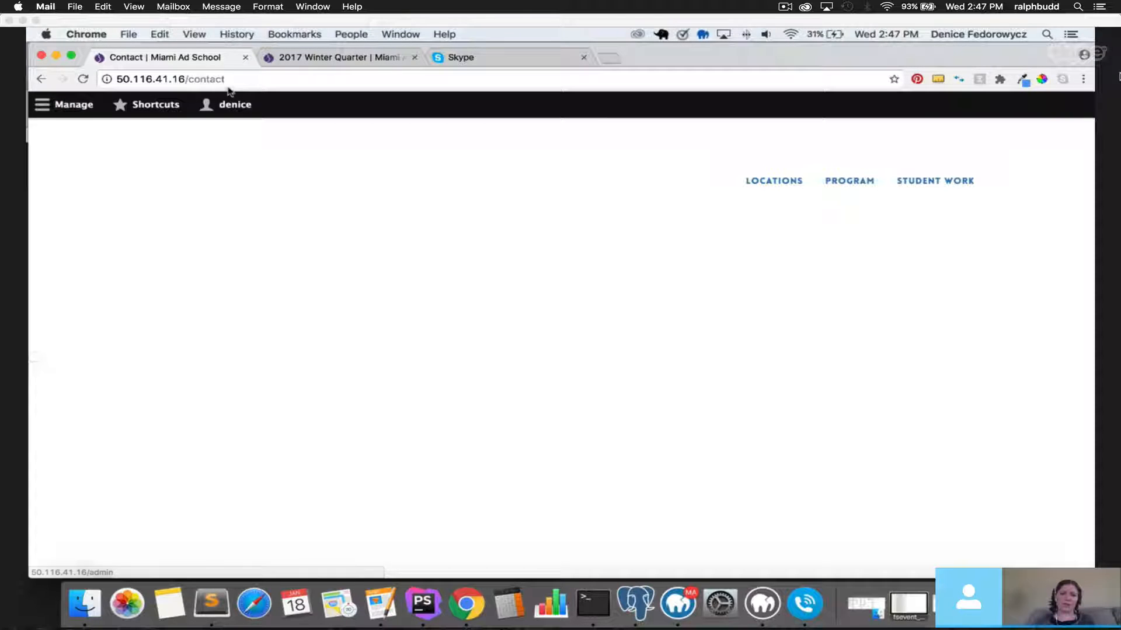
left_click_drag(188, 79, 252, 80)
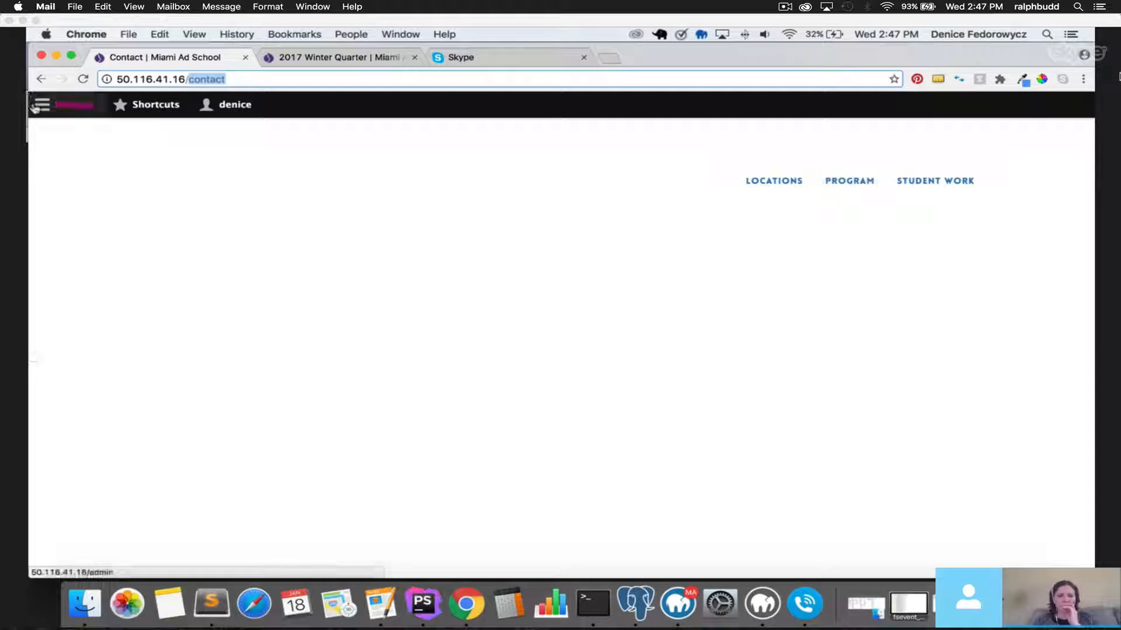
left_click(41, 82)
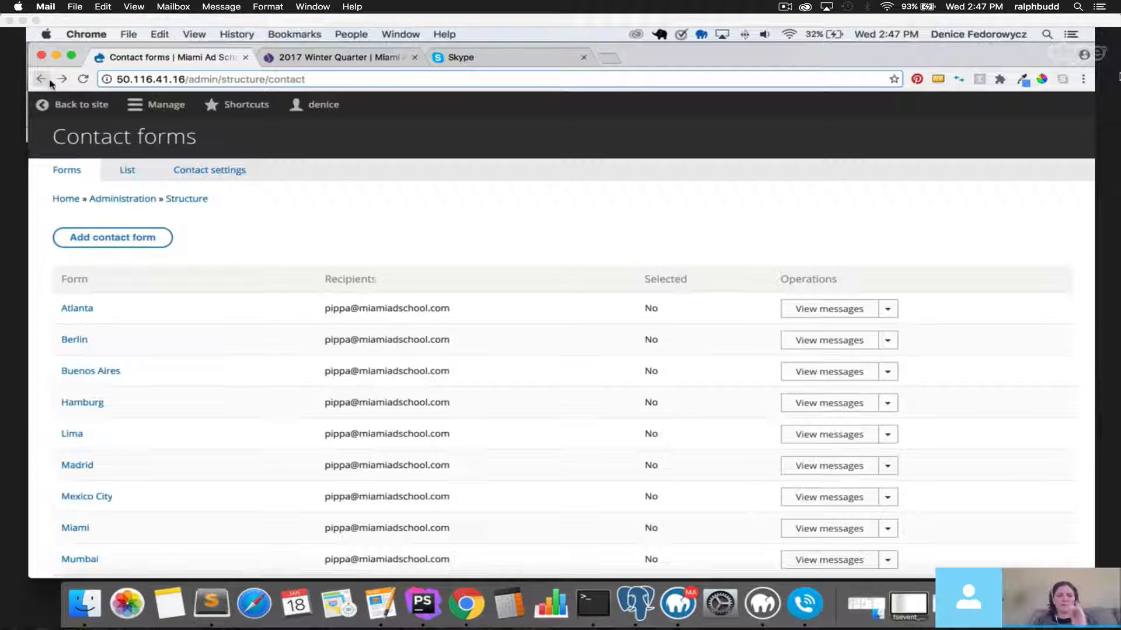
Scroll the Contact forms list down to Toronto and back up.
scroll(540, 288, "down", 5)
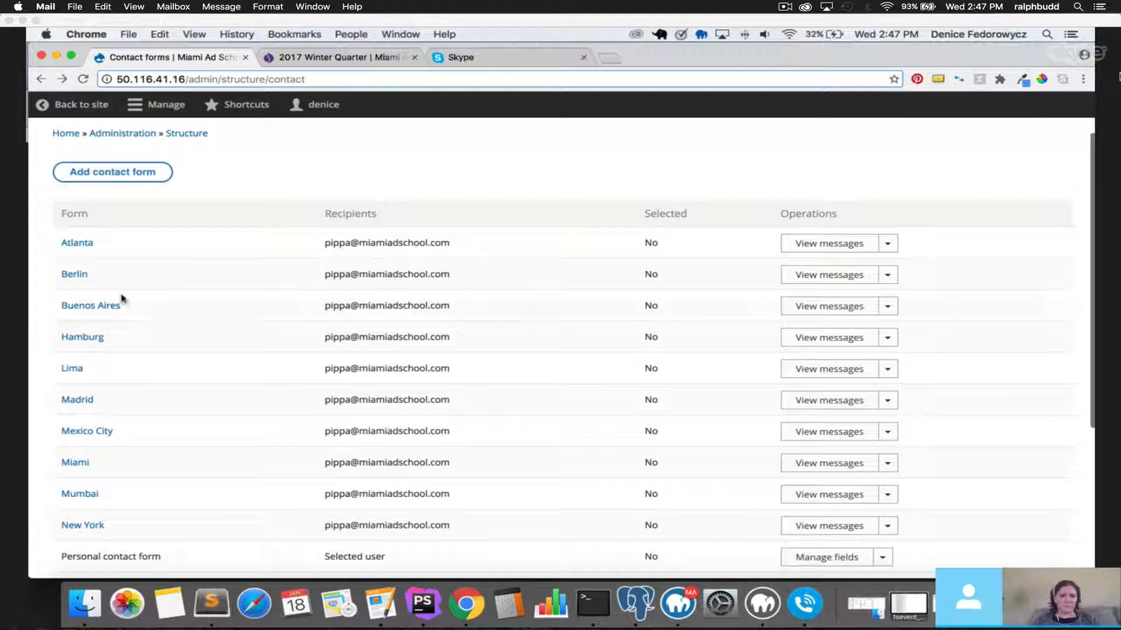
scroll(117, 403, "down", 5)
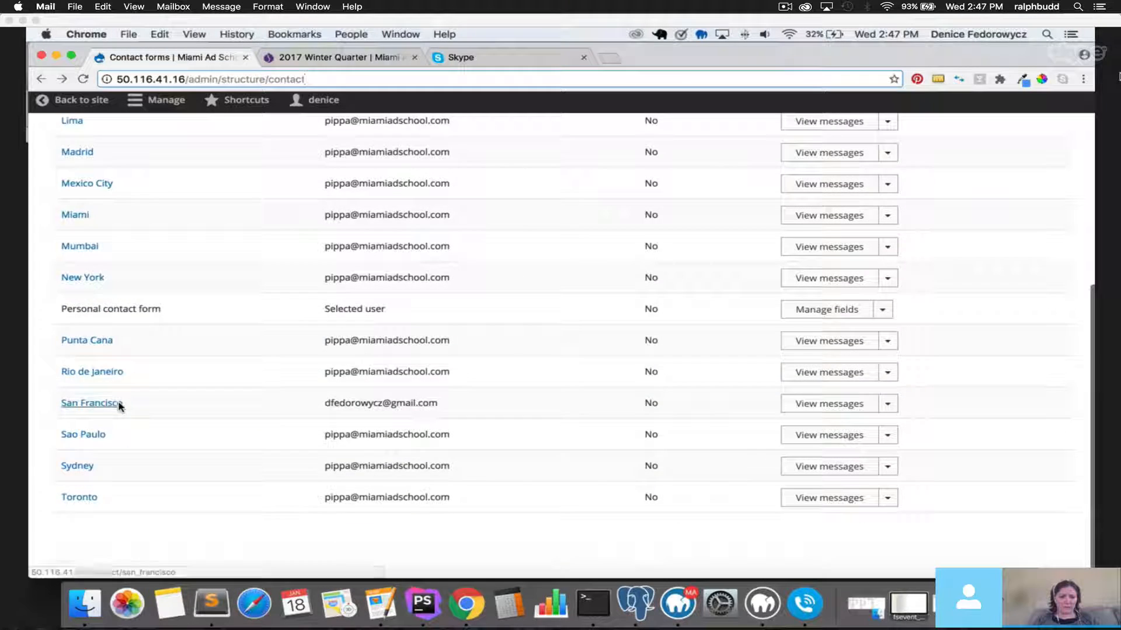
scroll(117, 402, "up", 10)
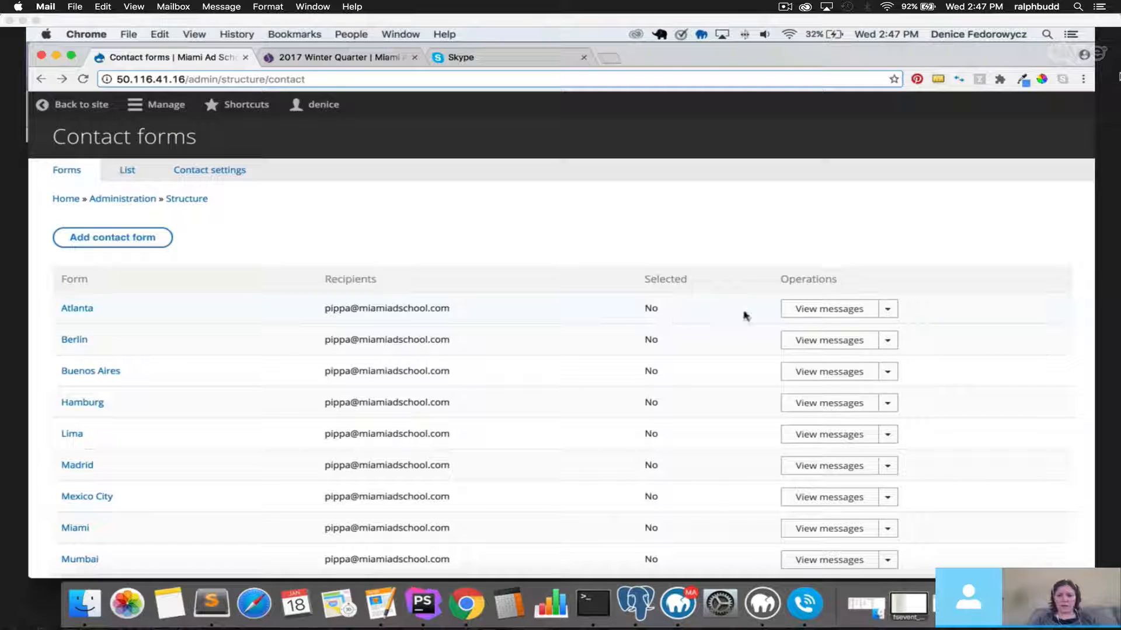
Check the Atlanta form's received messages (none yet), then return to the forms list.
left_click(821, 314)
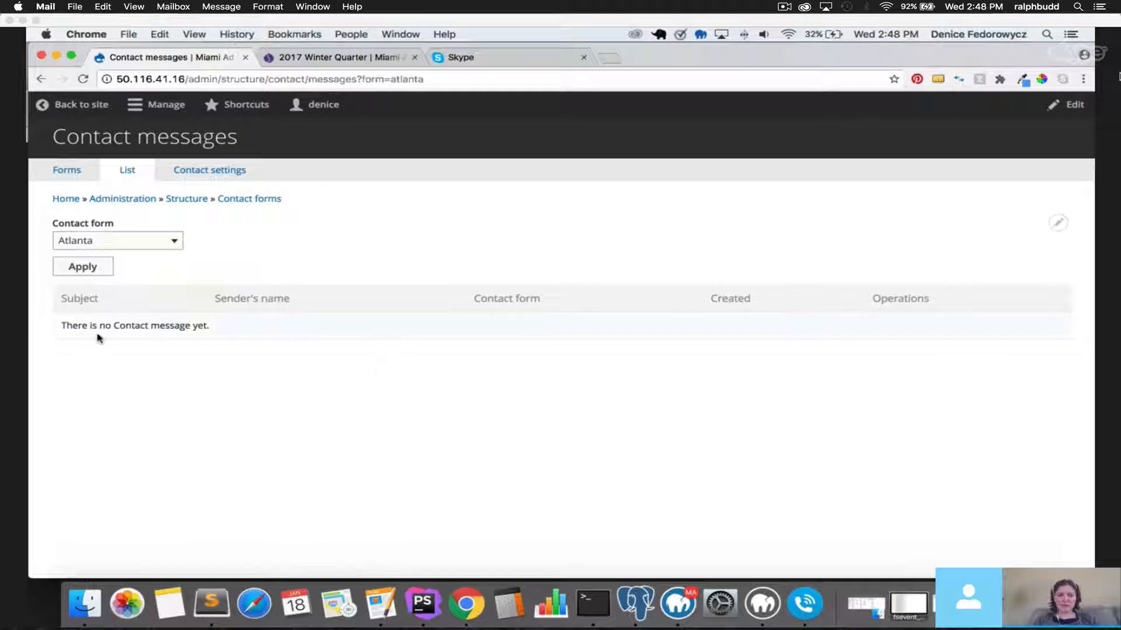
left_click_drag(62, 325, 310, 329)
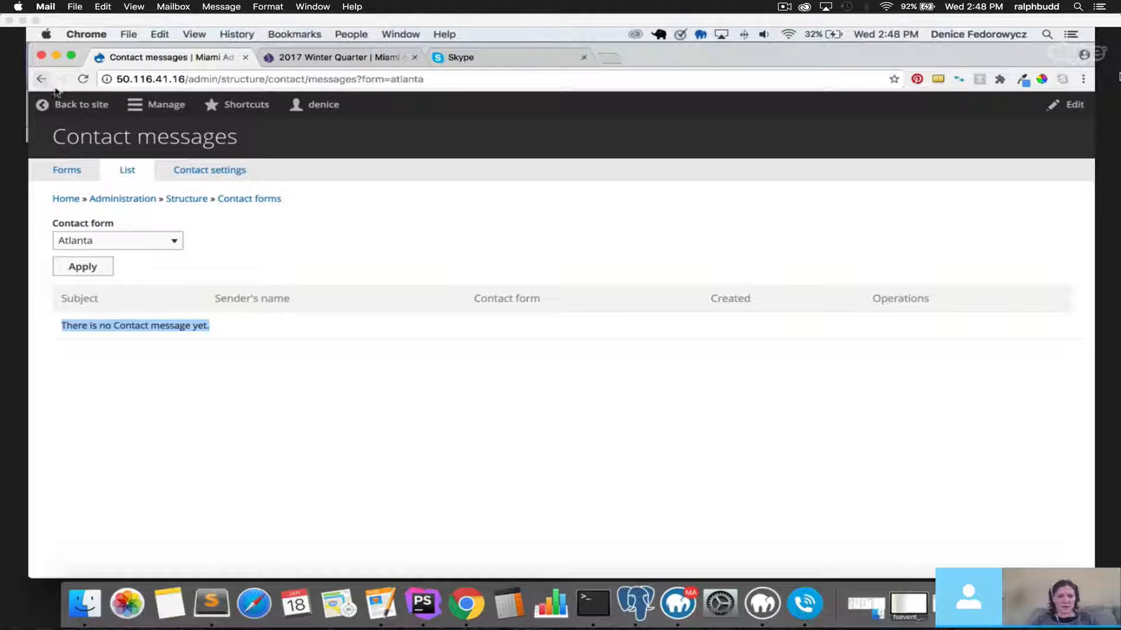
left_click(240, 173)
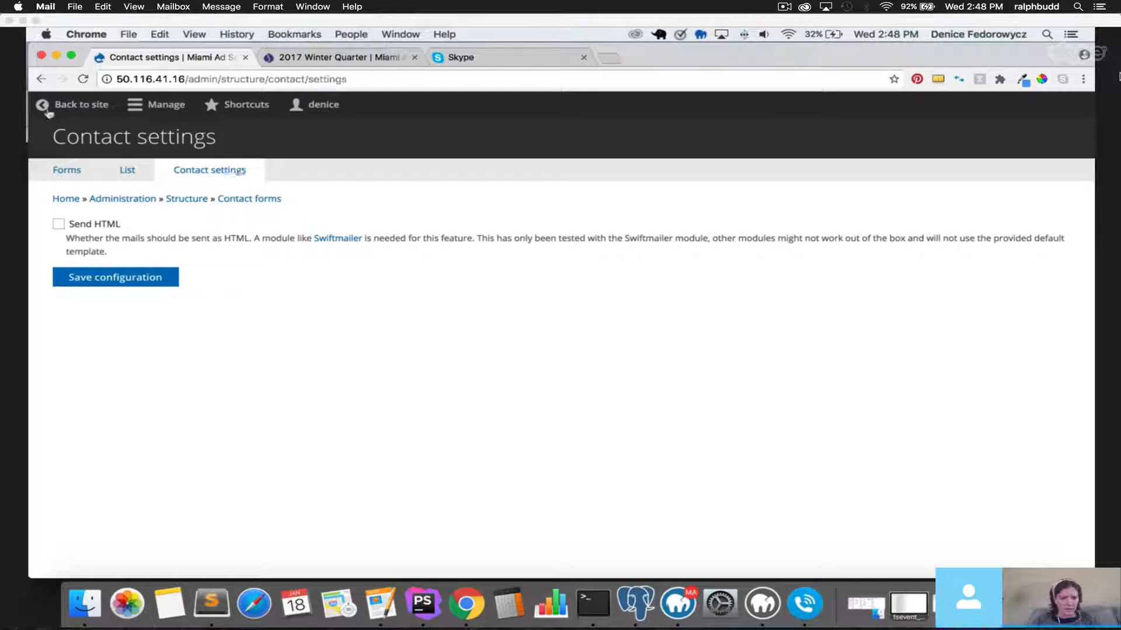
left_click(41, 80)
left_click(42, 81)
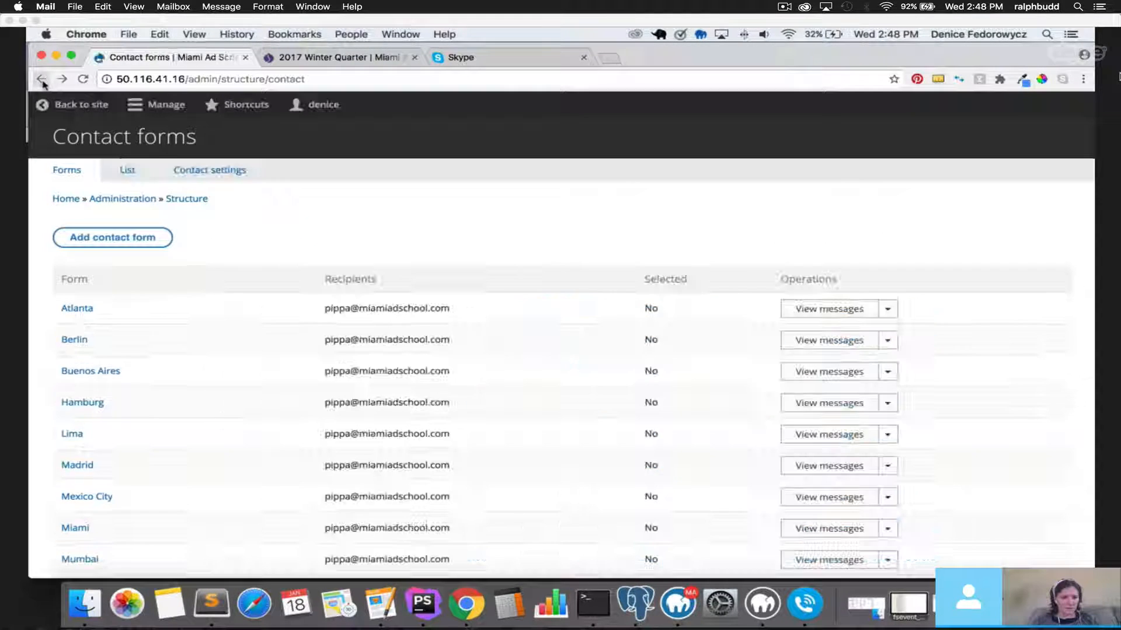
From Contact settings, open the Swiftmailer link under Send HTML in a new tab.
left_click(212, 171)
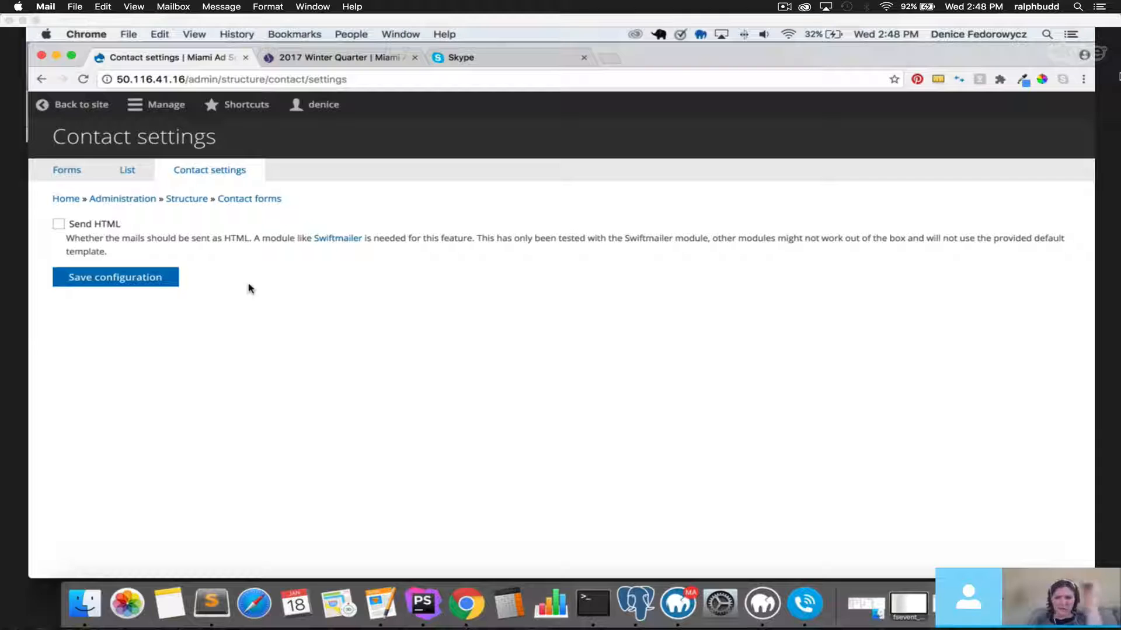
right_click(333, 243)
left_click(280, 268)
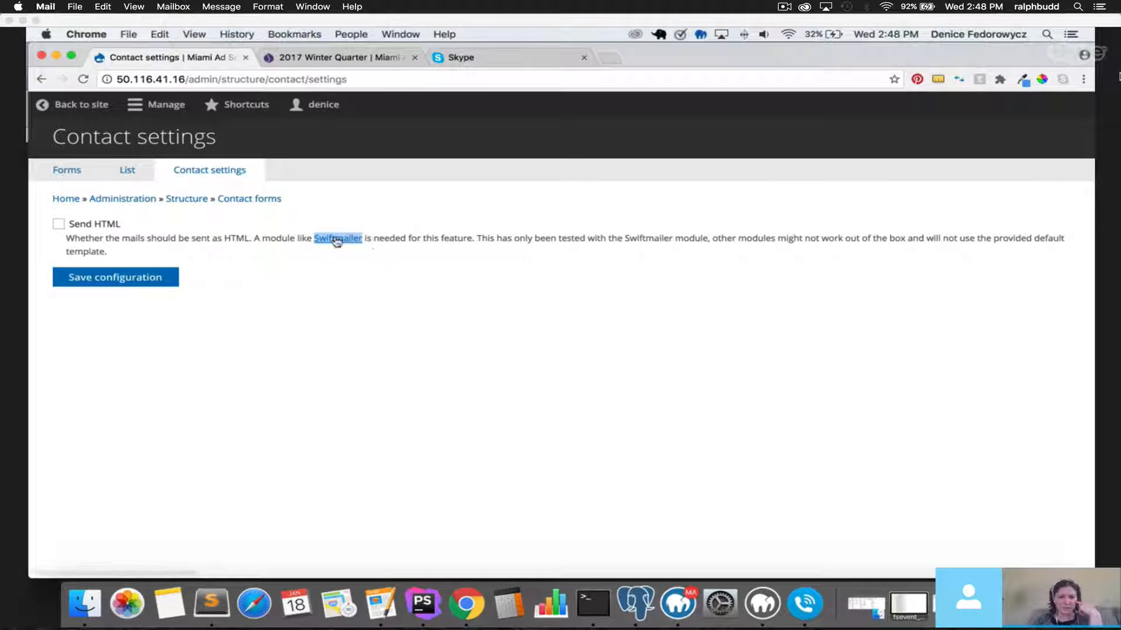
right_click(333, 235)
left_click(354, 242)
Browse the Swift Mailer project page on drupal.org, then return to the Contact settings tab.
left_click(287, 61)
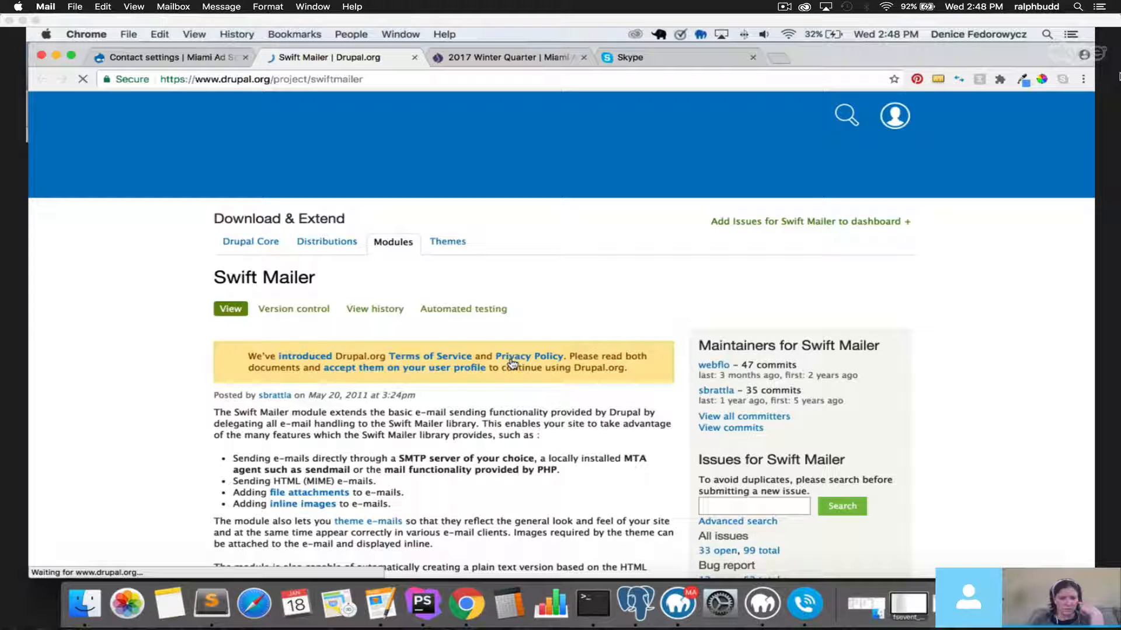
scroll(496, 368, "down", 3)
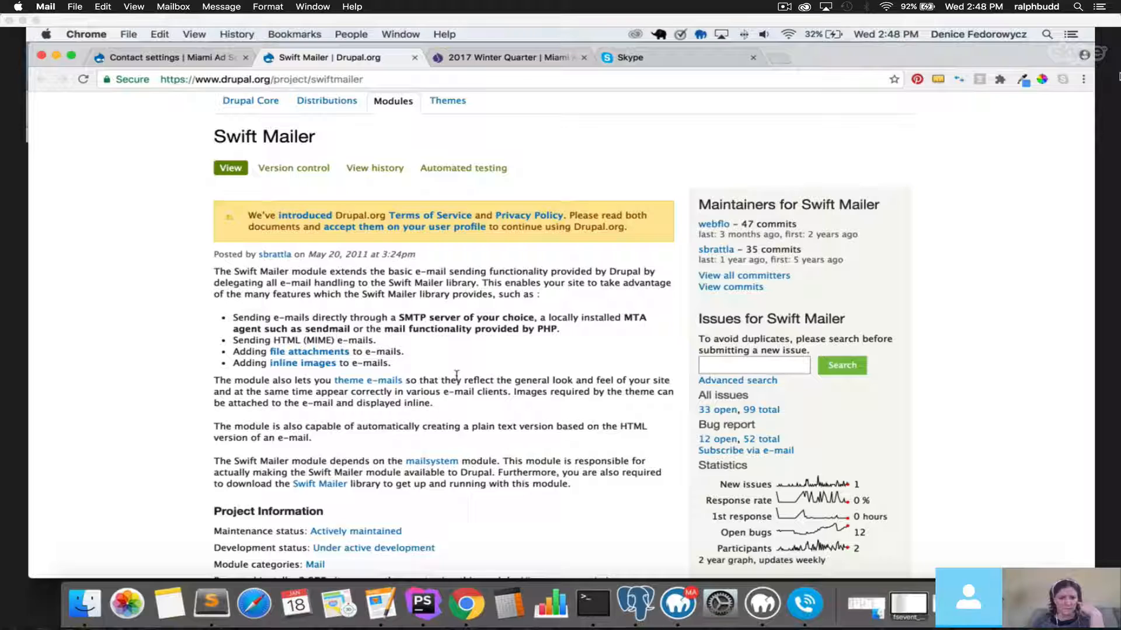
scroll(457, 375, "down", 5)
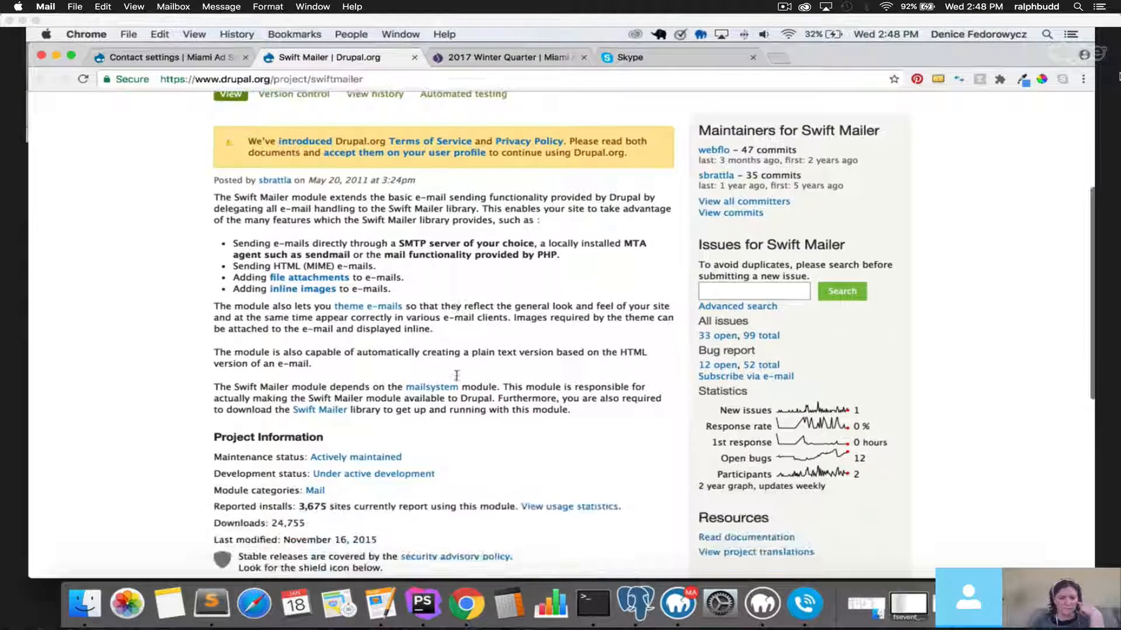
scroll(458, 381, "up", 3)
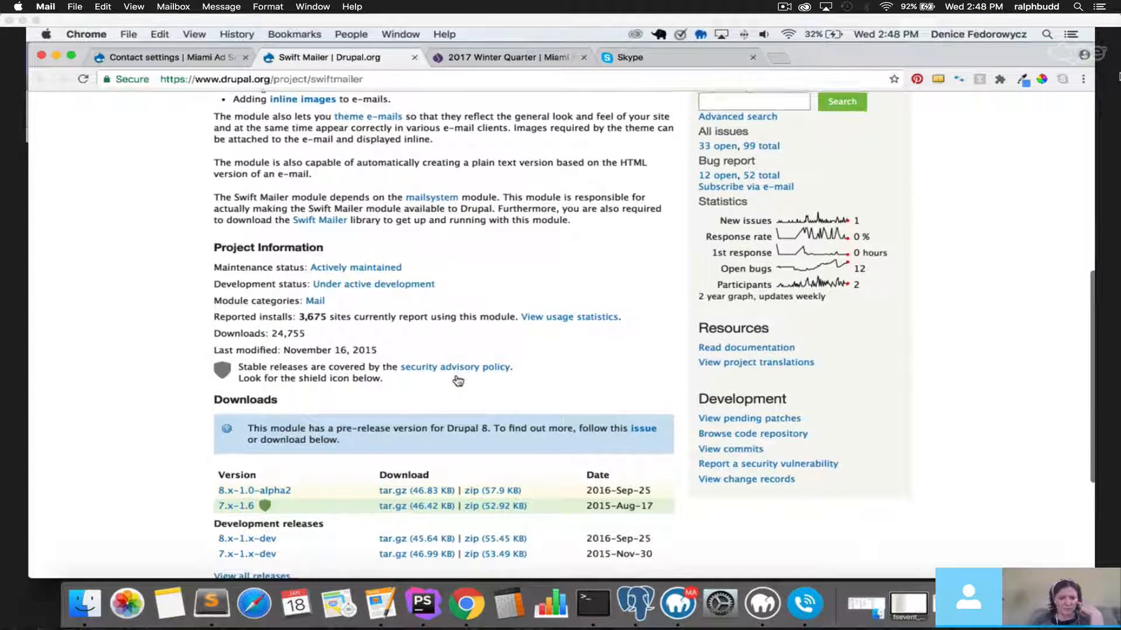
scroll(458, 380, "up", 1)
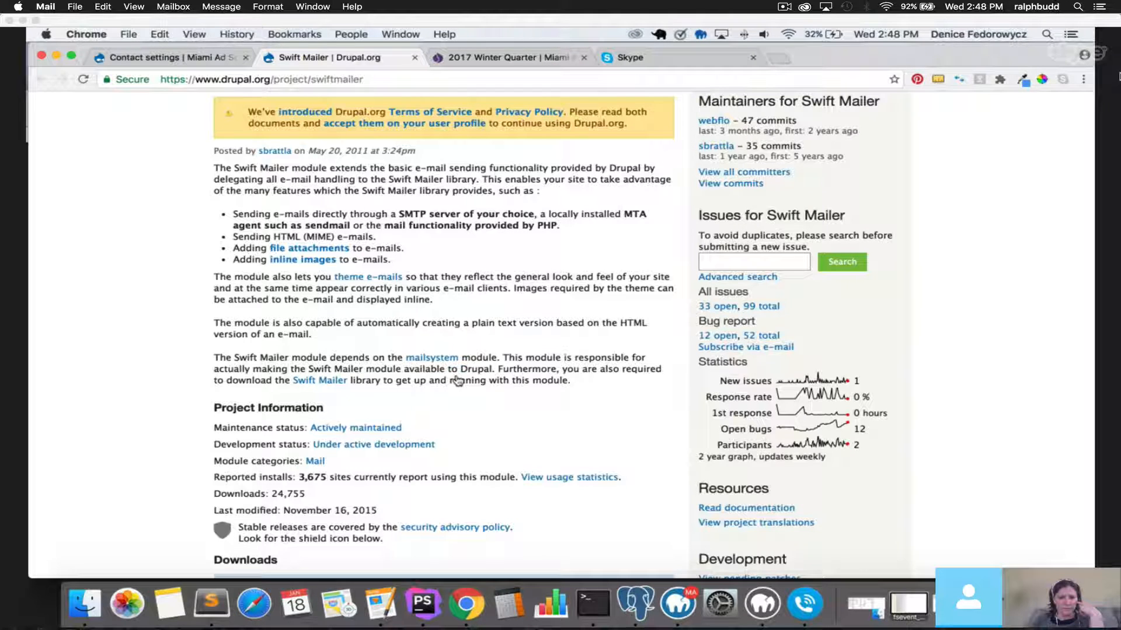
left_click(199, 58)
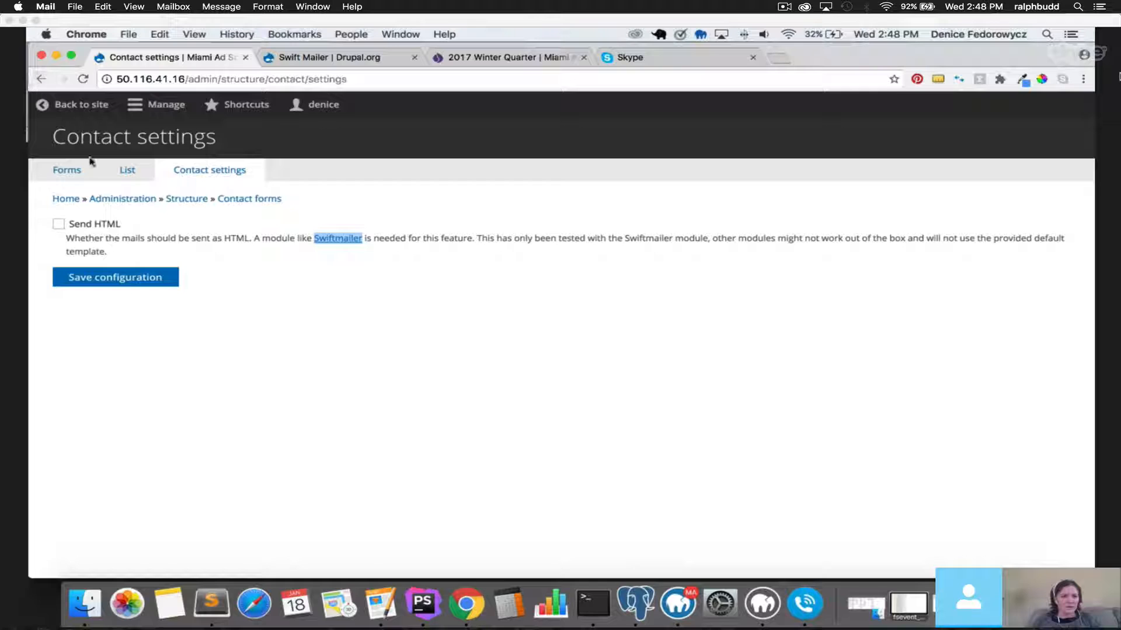
View the received messages list, return to Forms, and edit the Atlanta form via Operations.
left_click(134, 178)
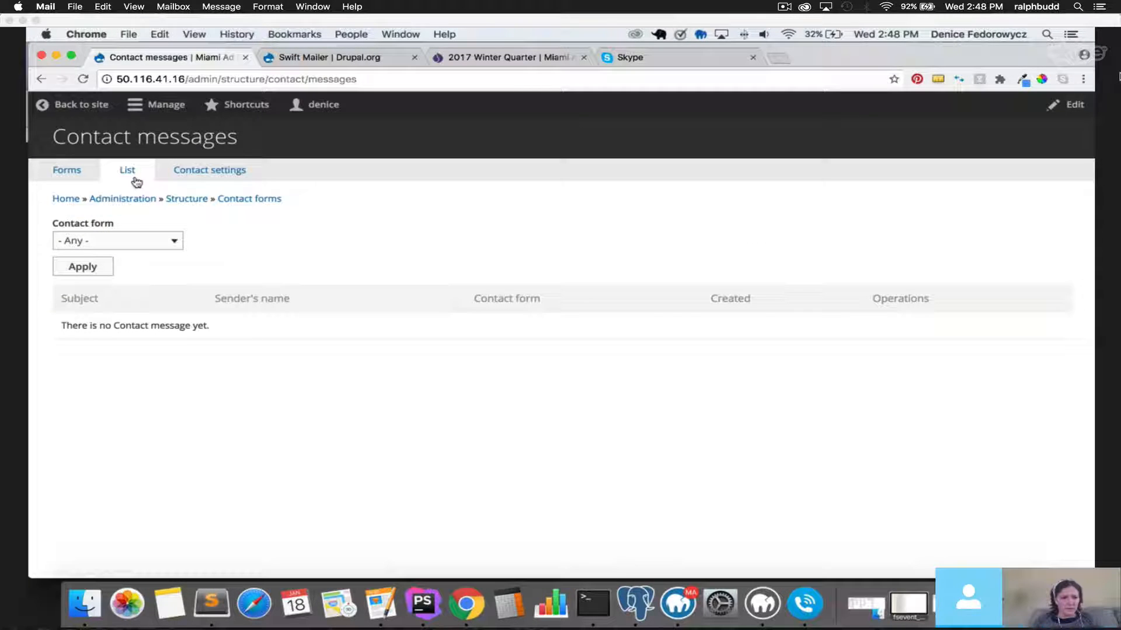
left_click(66, 175)
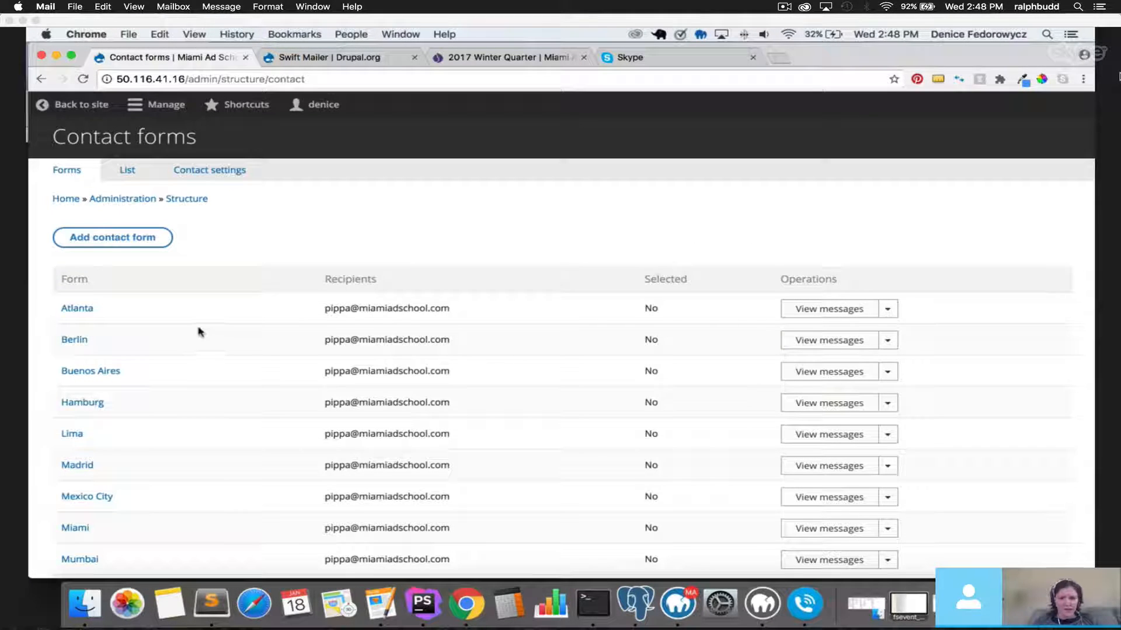
left_click(890, 313)
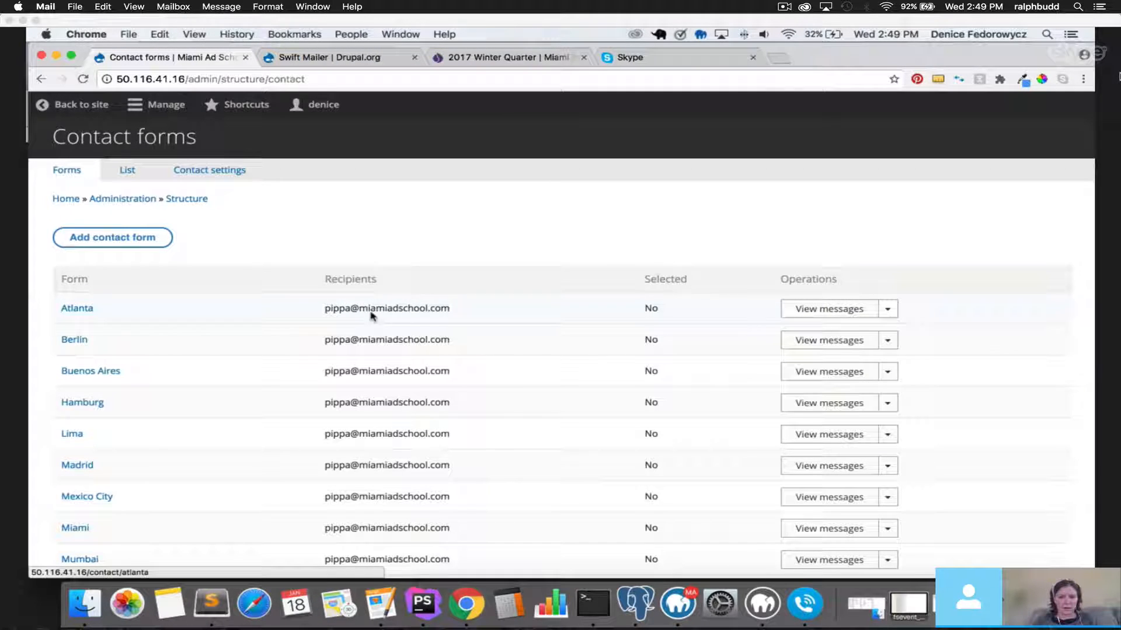
left_click(892, 313)
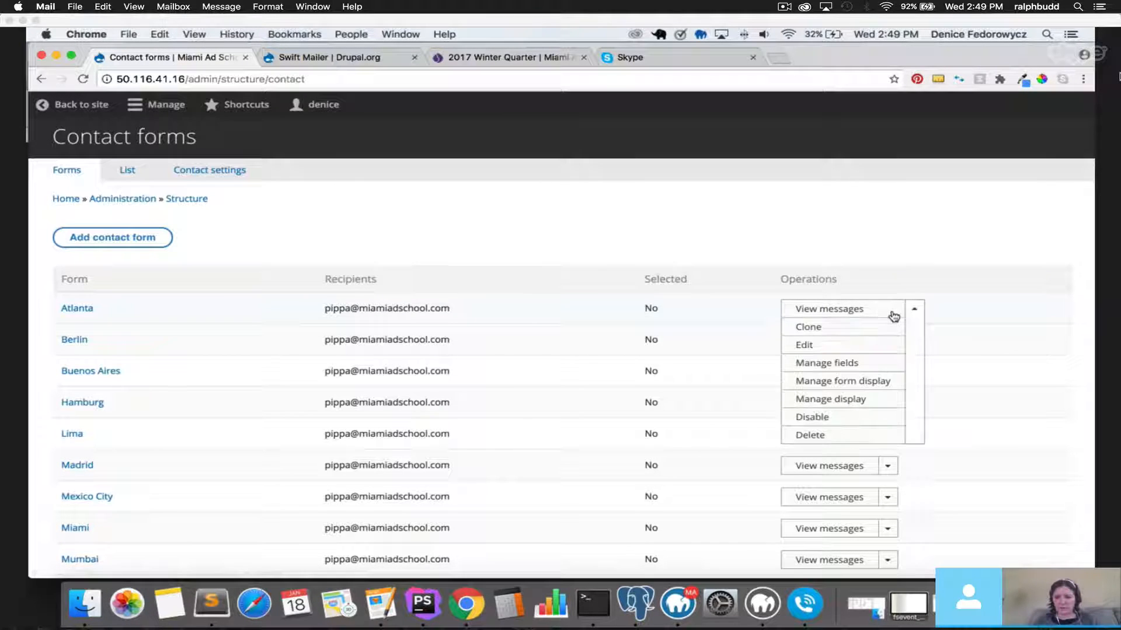
left_click(835, 347)
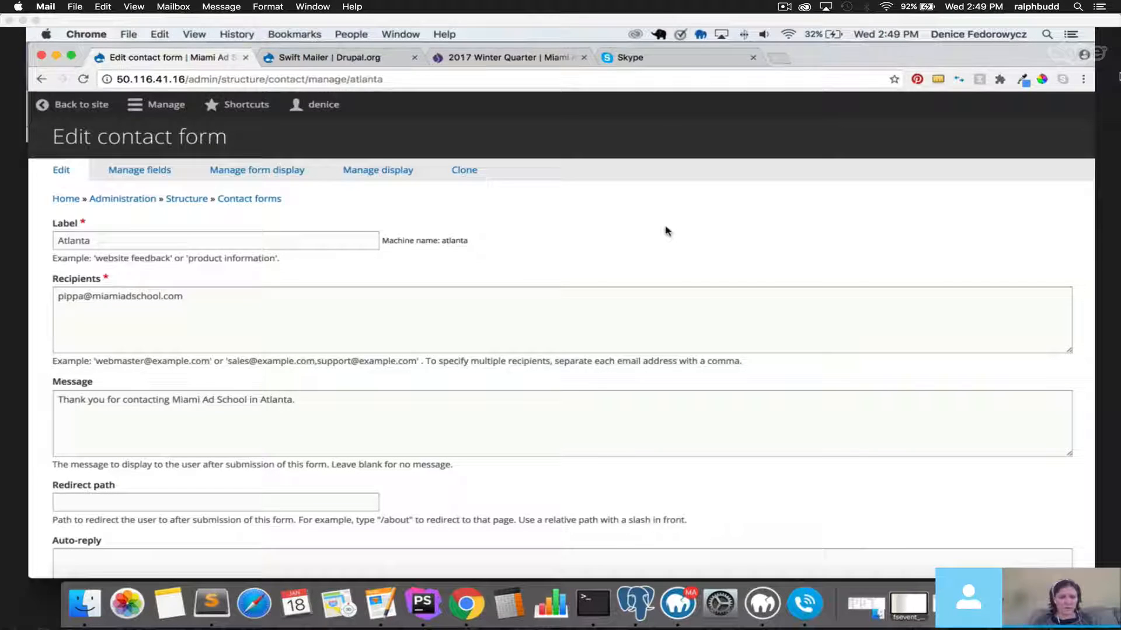
Review the Atlanta form's label, recipients (typing ',df'), and thank-you message.
left_click_drag(59, 244, 137, 243)
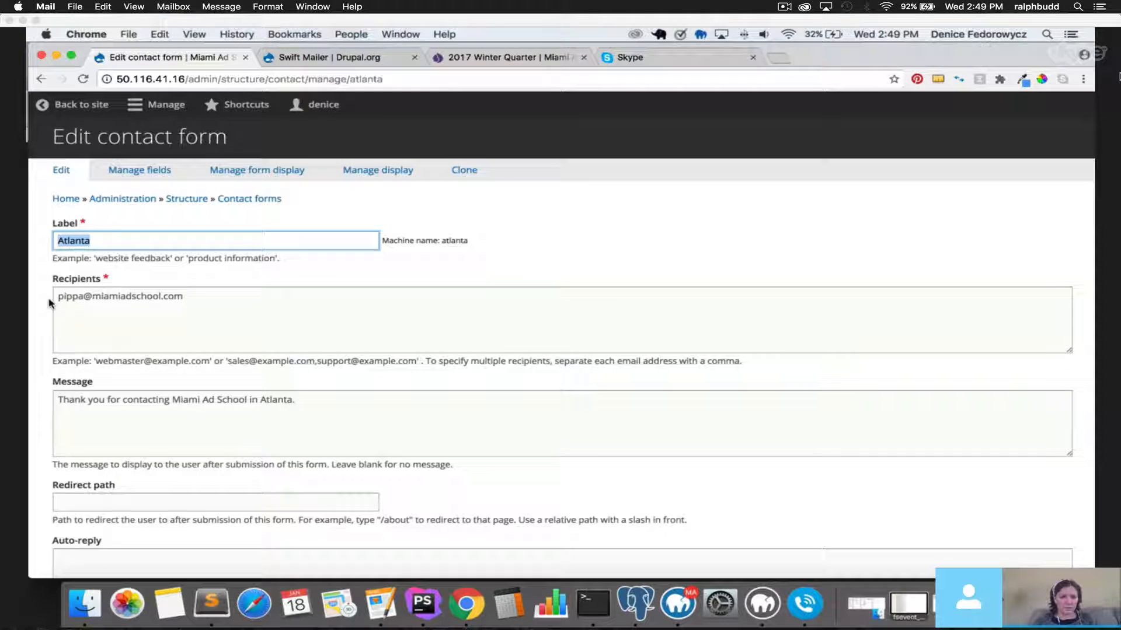
left_click_drag(52, 300, 296, 304)
left_click(262, 300)
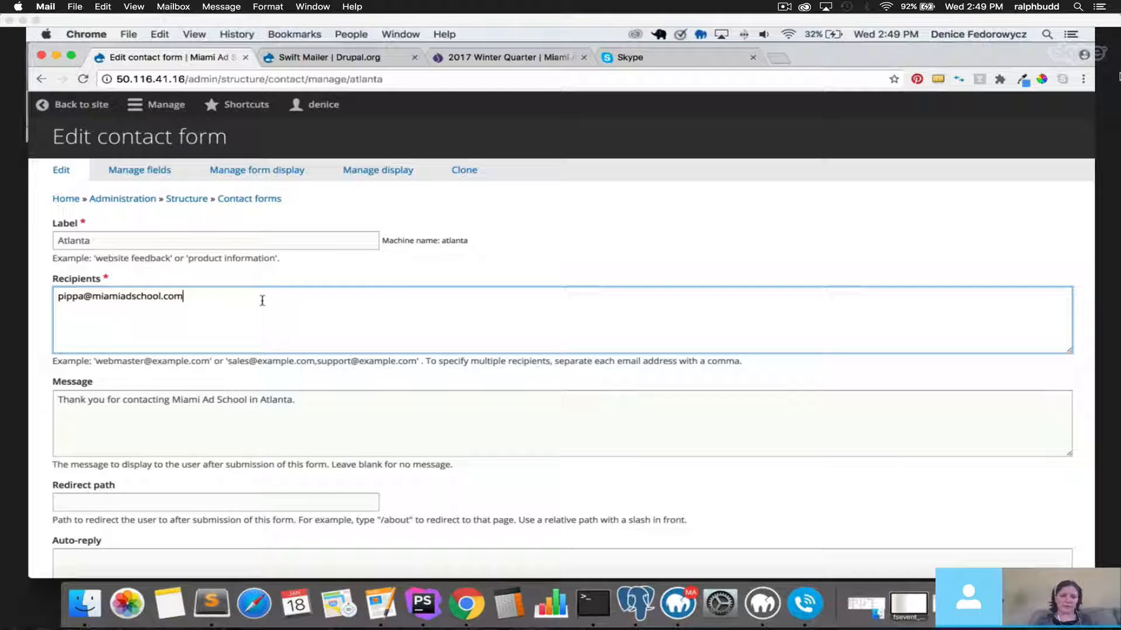
type(",df")
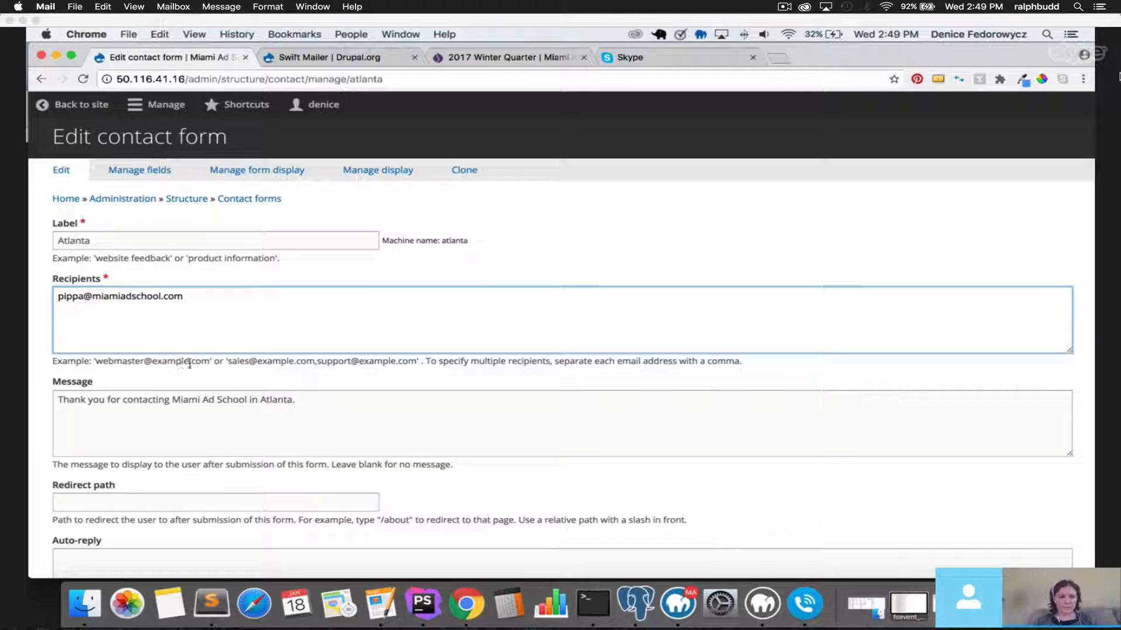
left_click_drag(432, 362, 744, 363)
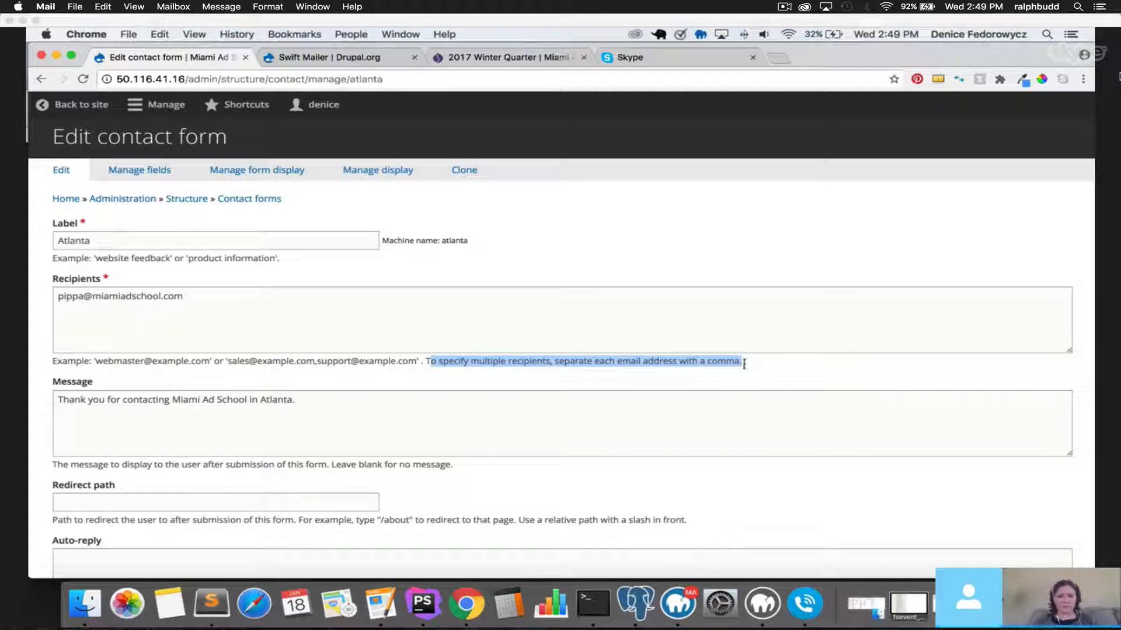
left_click(37, 392)
left_click(127, 418)
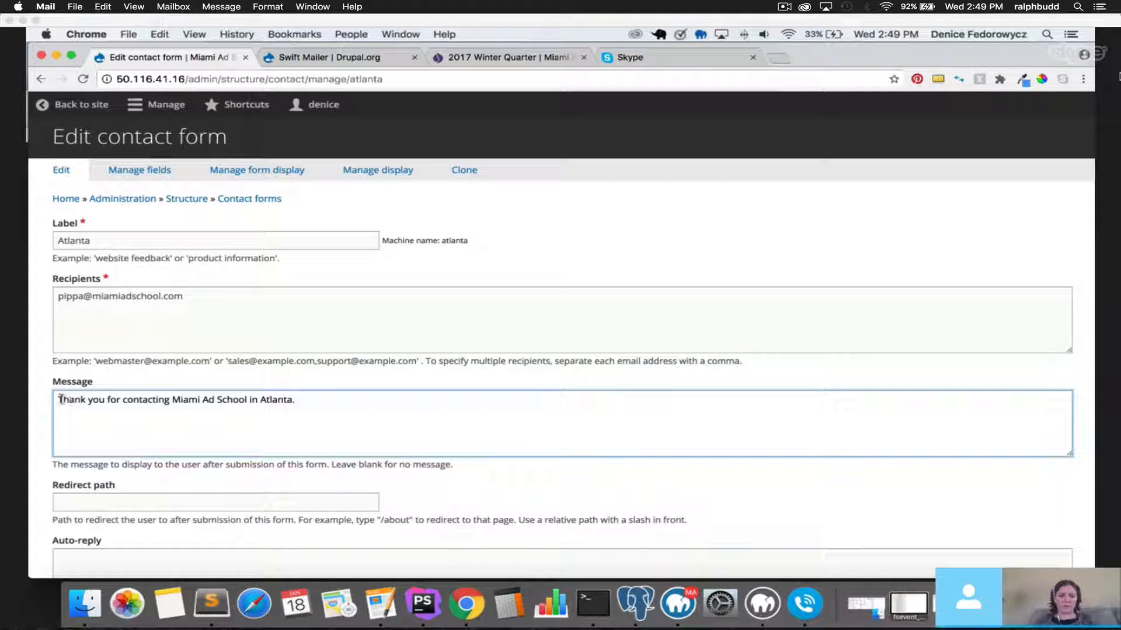
left_click_drag(61, 399, 365, 408)
left_click(359, 408)
Review the redirect path and 'Send' submit label, then open the form's Manage fields page.
scroll(47, 402, "down", 3)
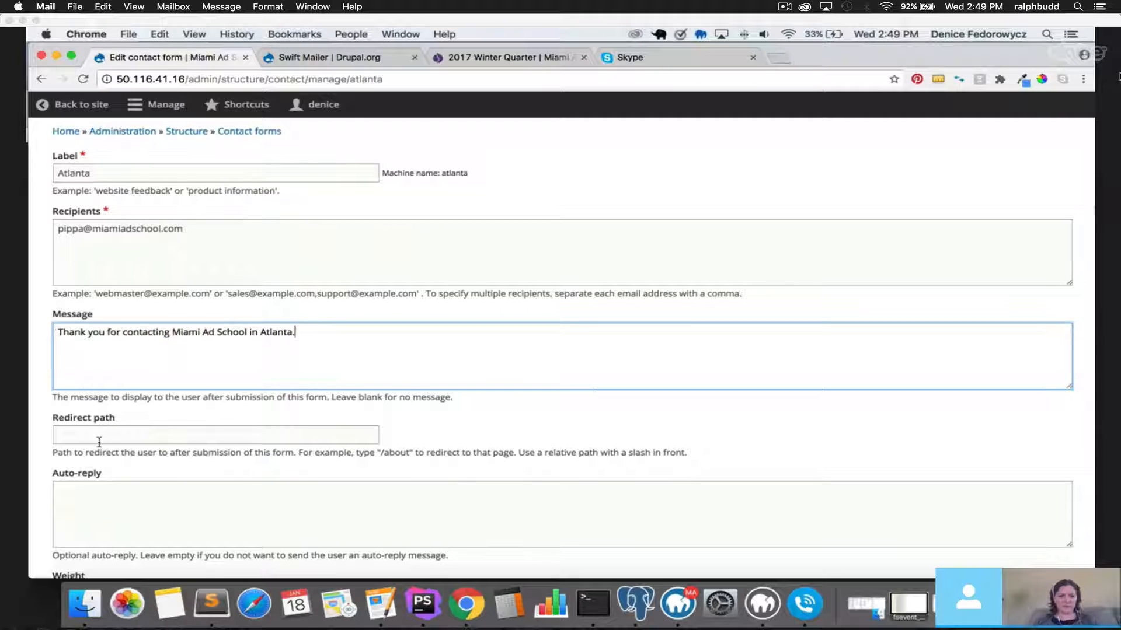
scroll(100, 442, "down", 5)
left_click(107, 314)
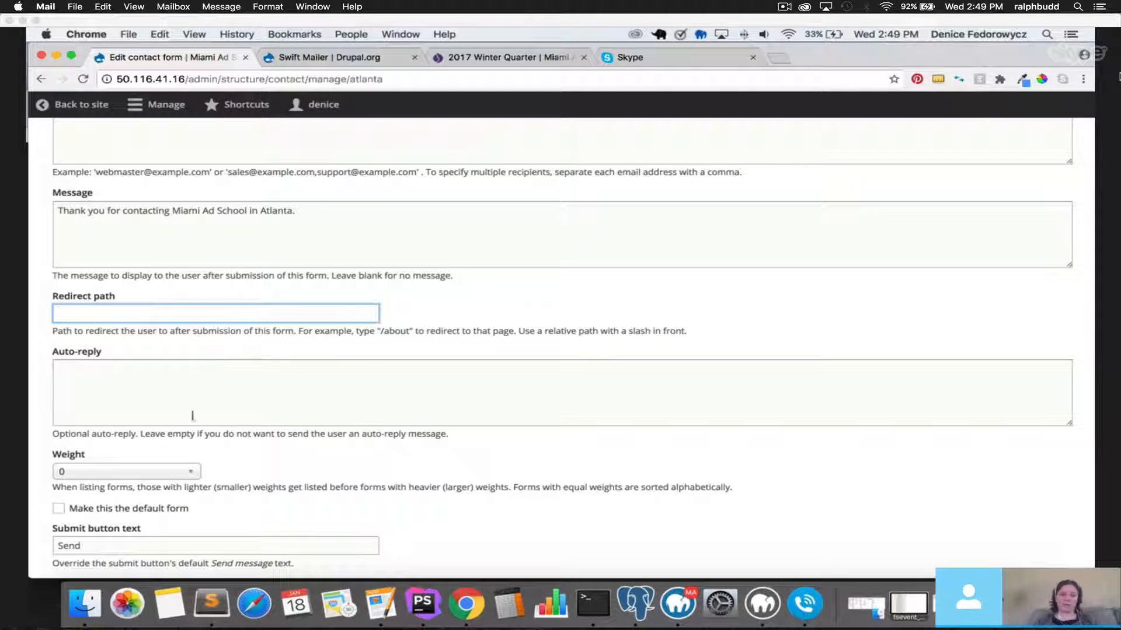
scroll(47, 432, "down", 4)
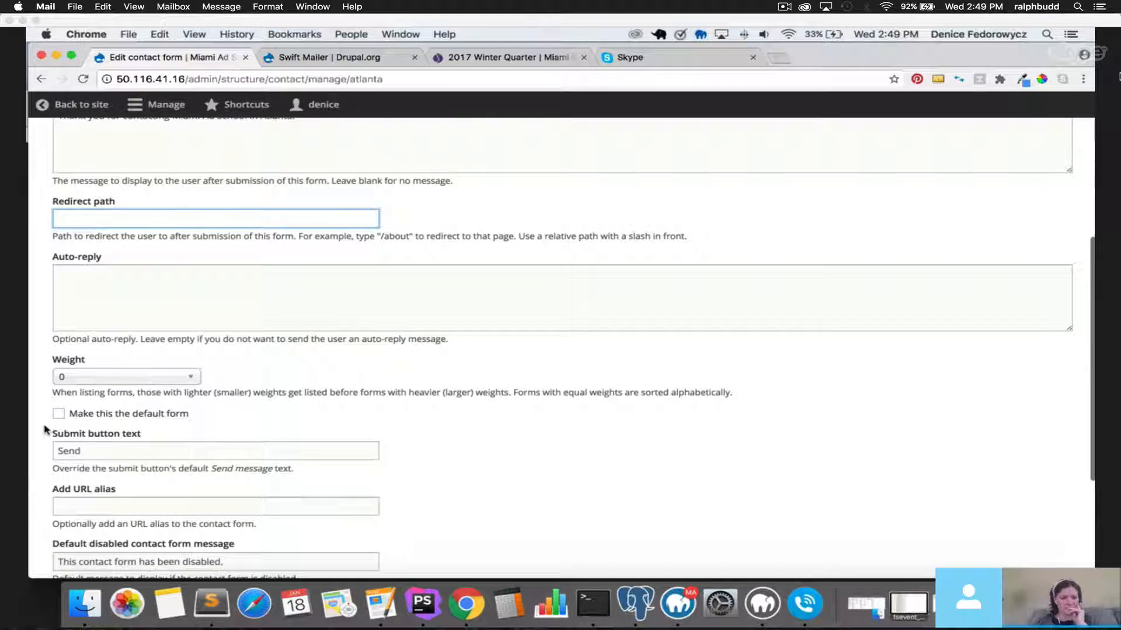
scroll(47, 432, "down", 5)
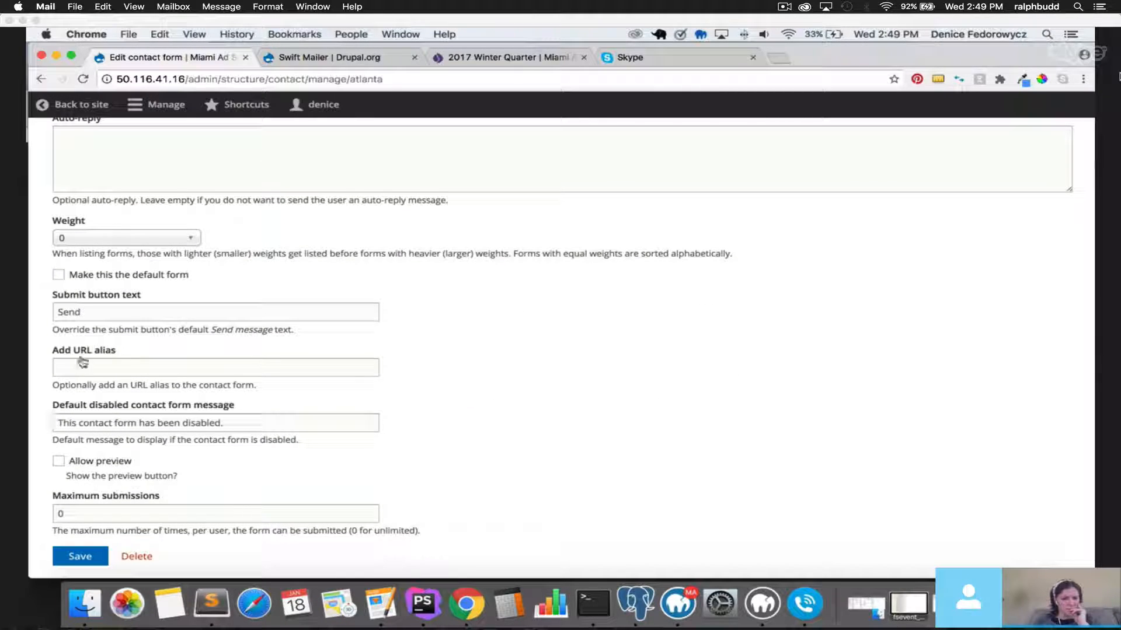
double_click(55, 313)
scroll(51, 422, "down", 2)
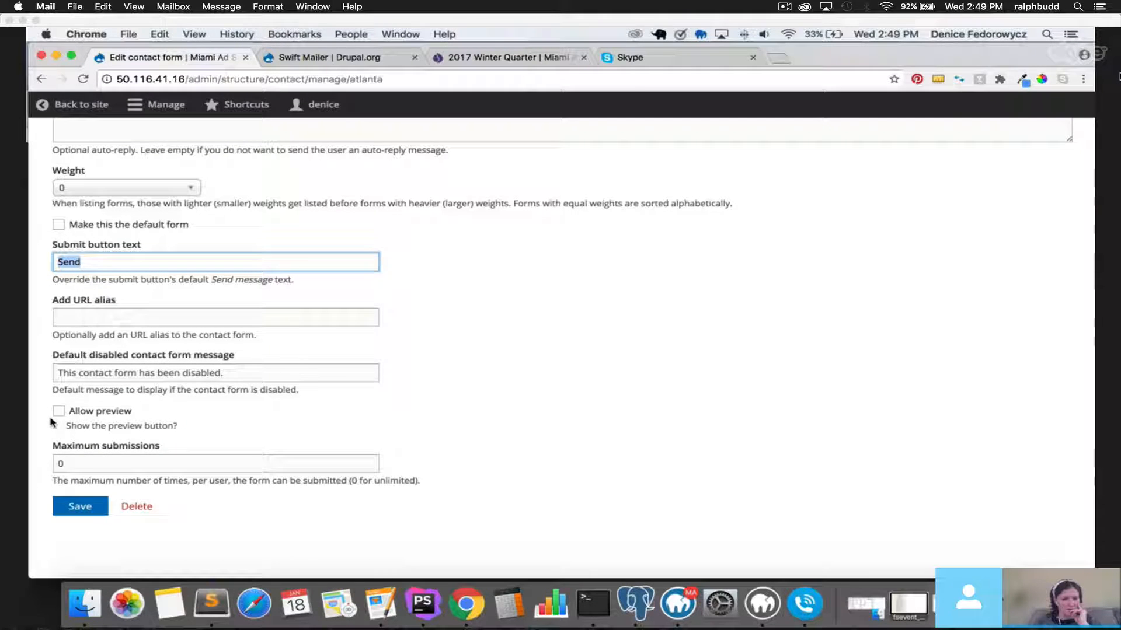
scroll(52, 423, "up", 12)
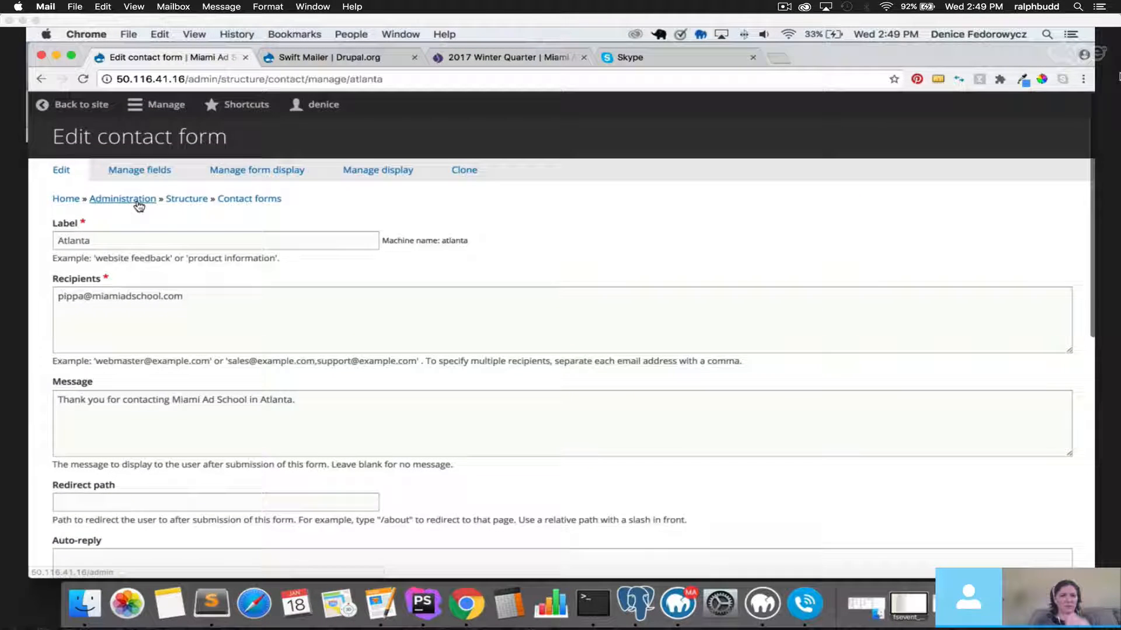
left_click(142, 170)
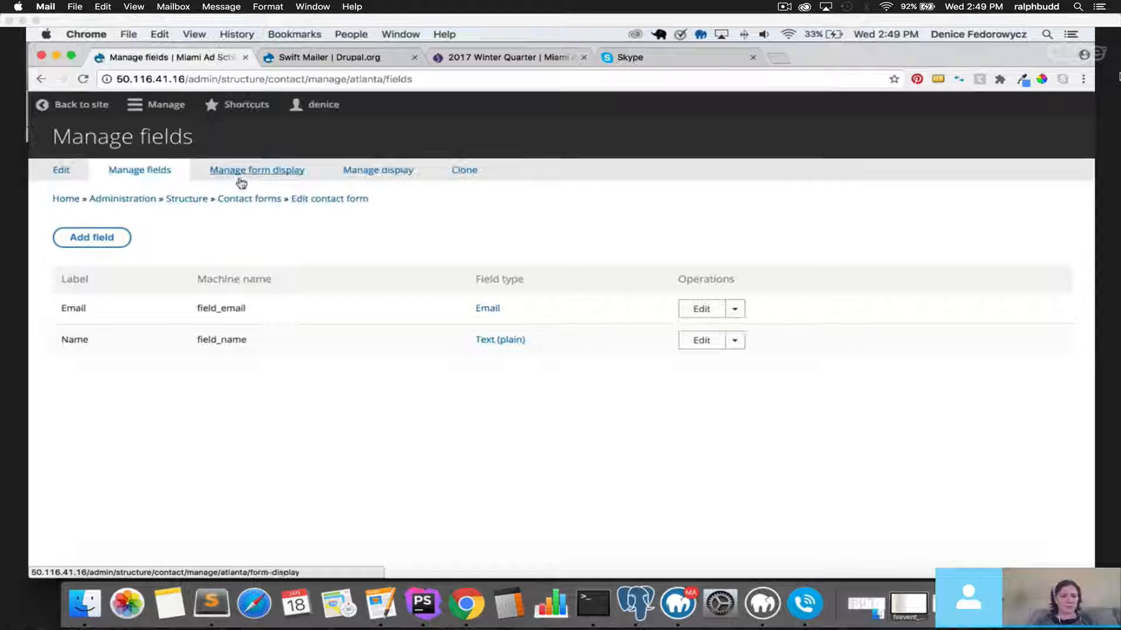
Inspect the Email field and form display widgets, then return to Contact forms.
left_click_drag(62, 307, 112, 308)
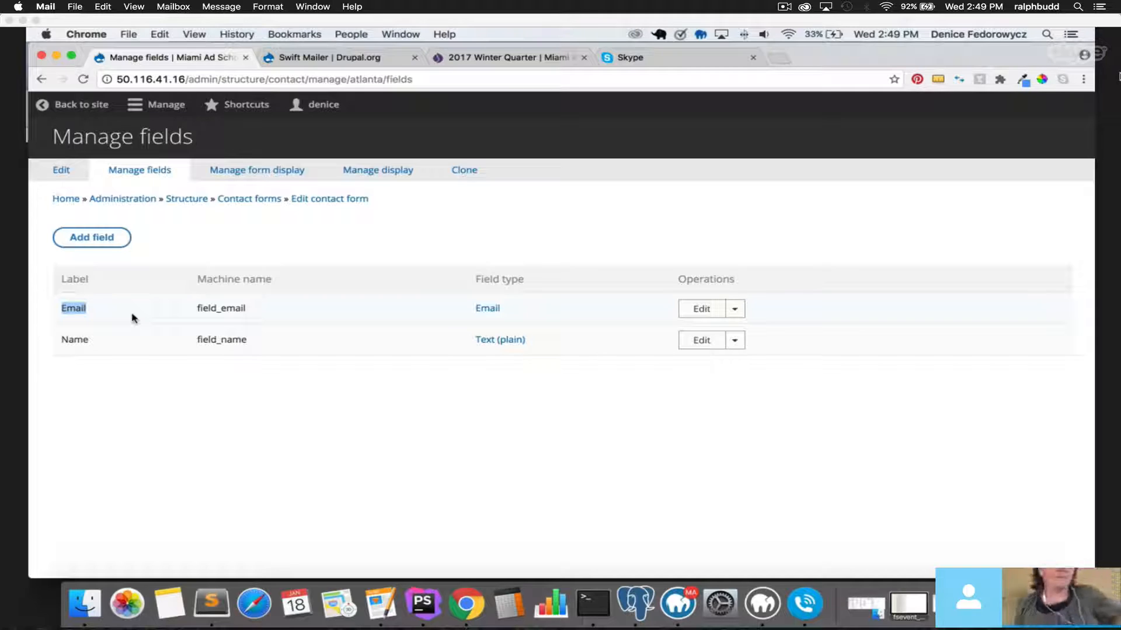
left_click(263, 170)
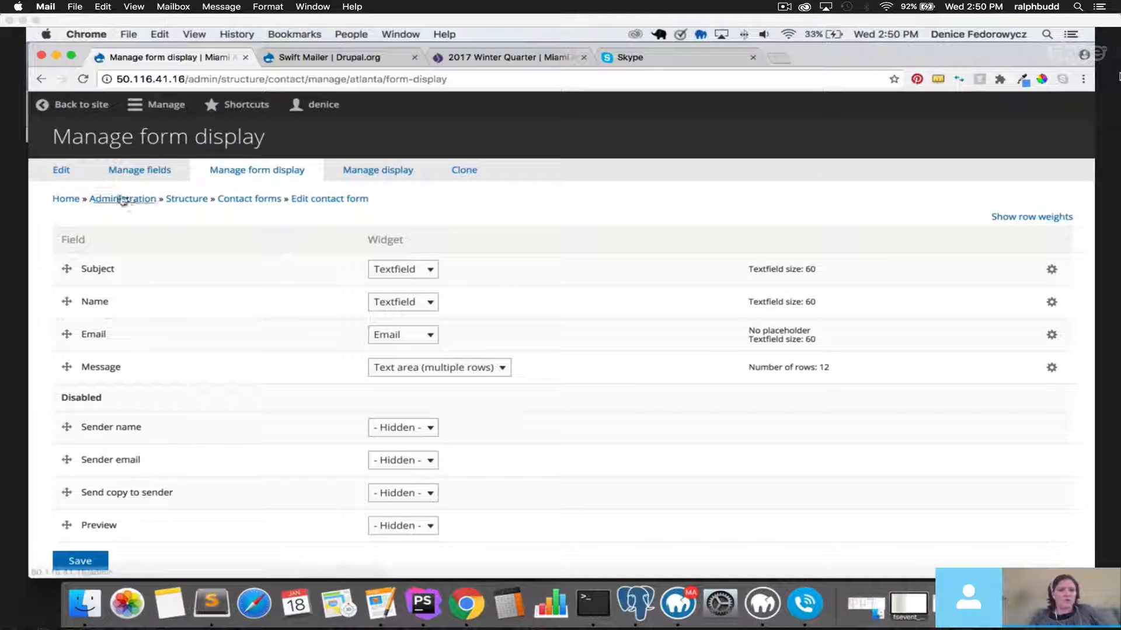
left_click(250, 199)
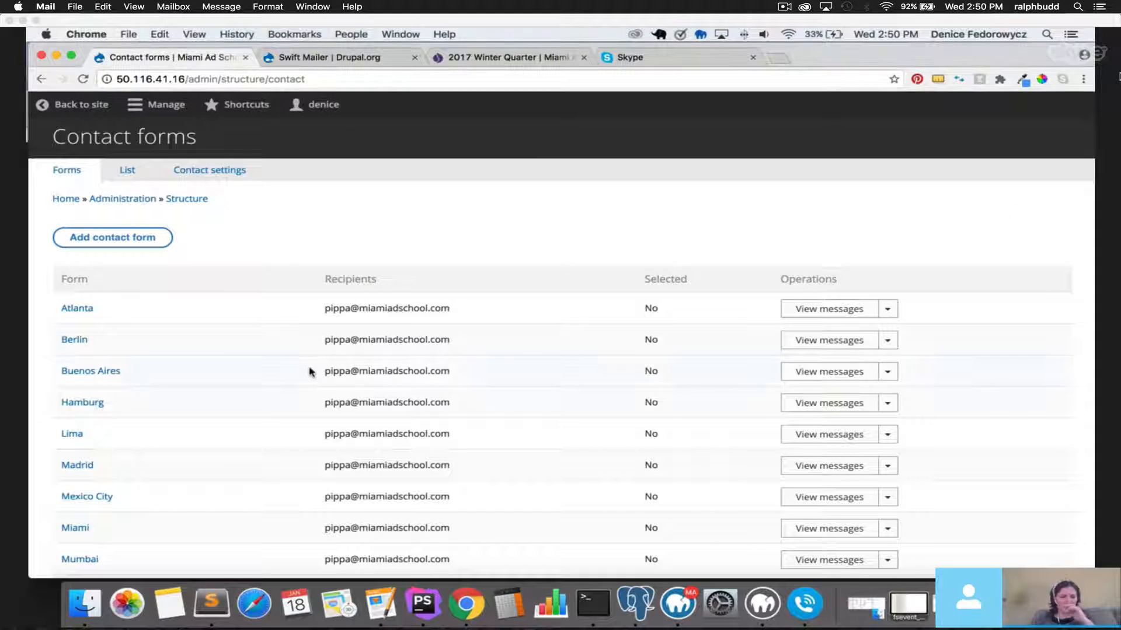
Start cloning the Atlanta contact form from its Operations dropdown.
scroll(313, 372, "down", 3)
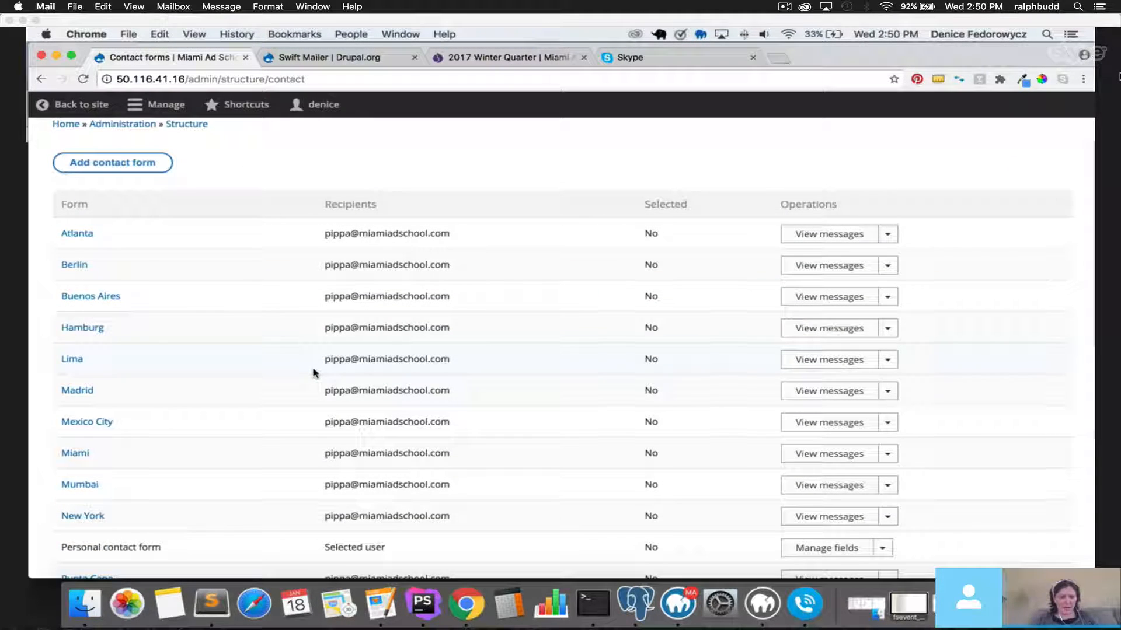
scroll(313, 372, "up", 3)
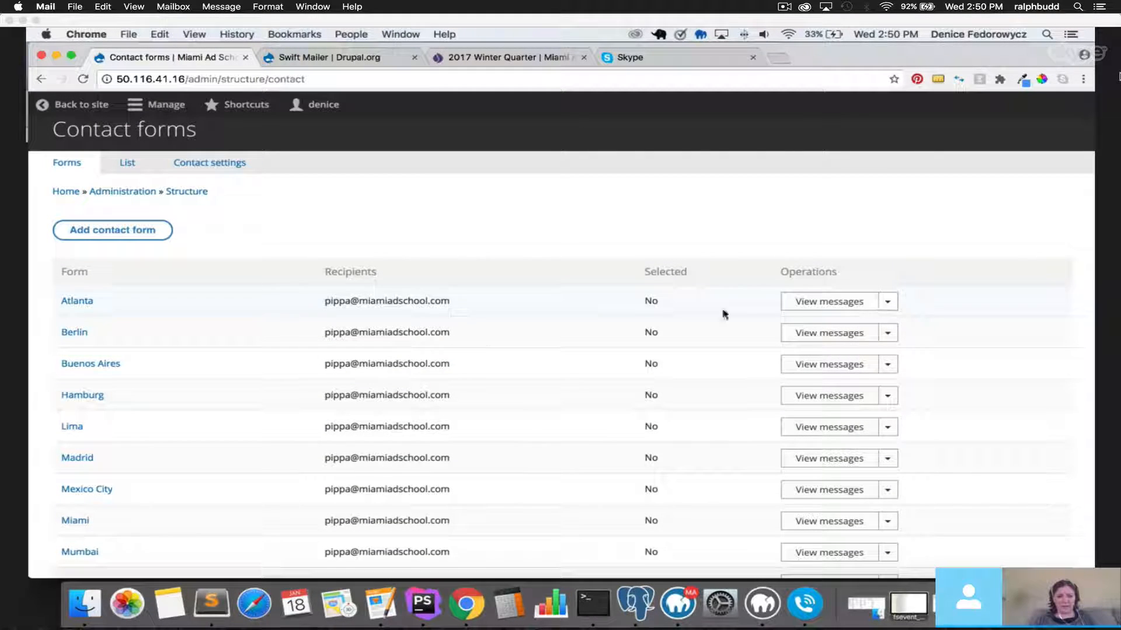
left_click(888, 302)
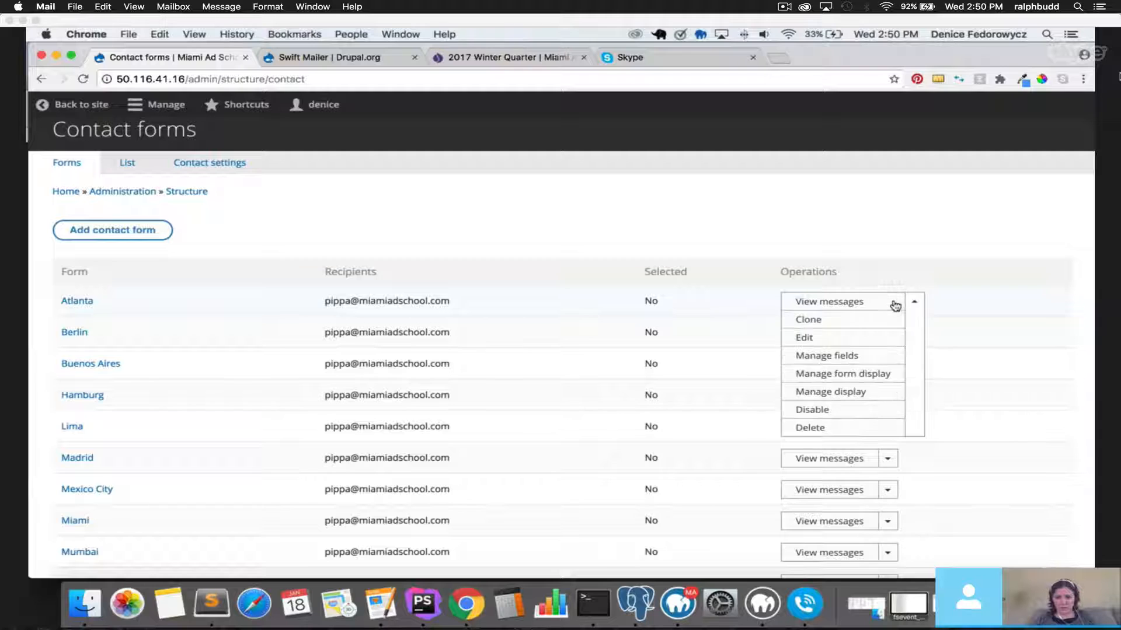
left_click(811, 324)
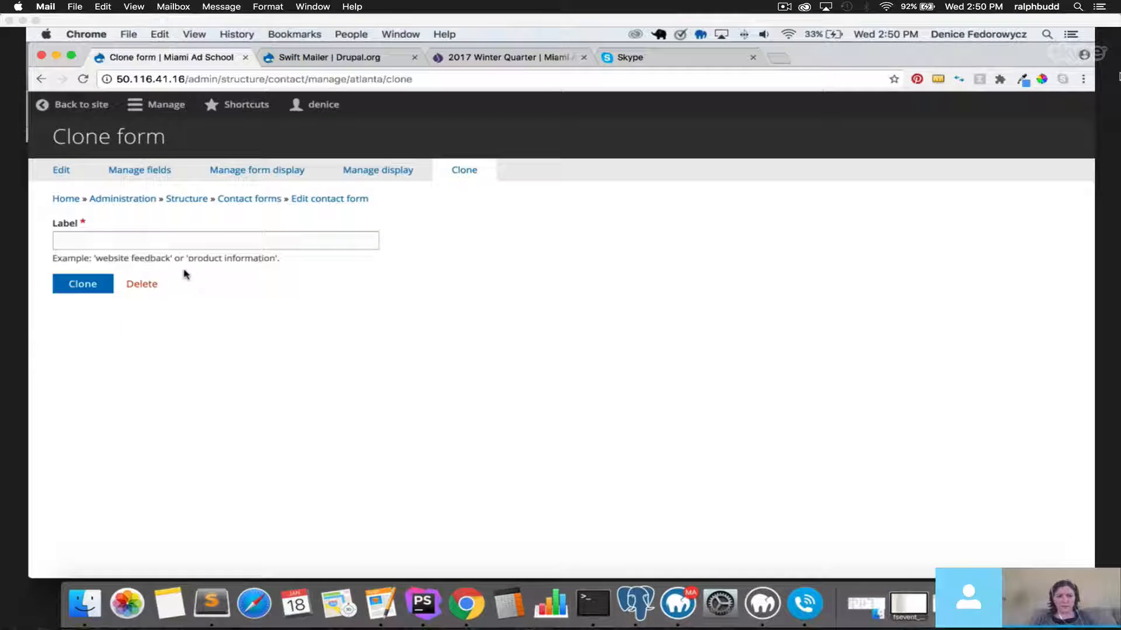
Go back to the Contact forms list without cloning and briefly highlight the Atlanta form name.
left_click(41, 81)
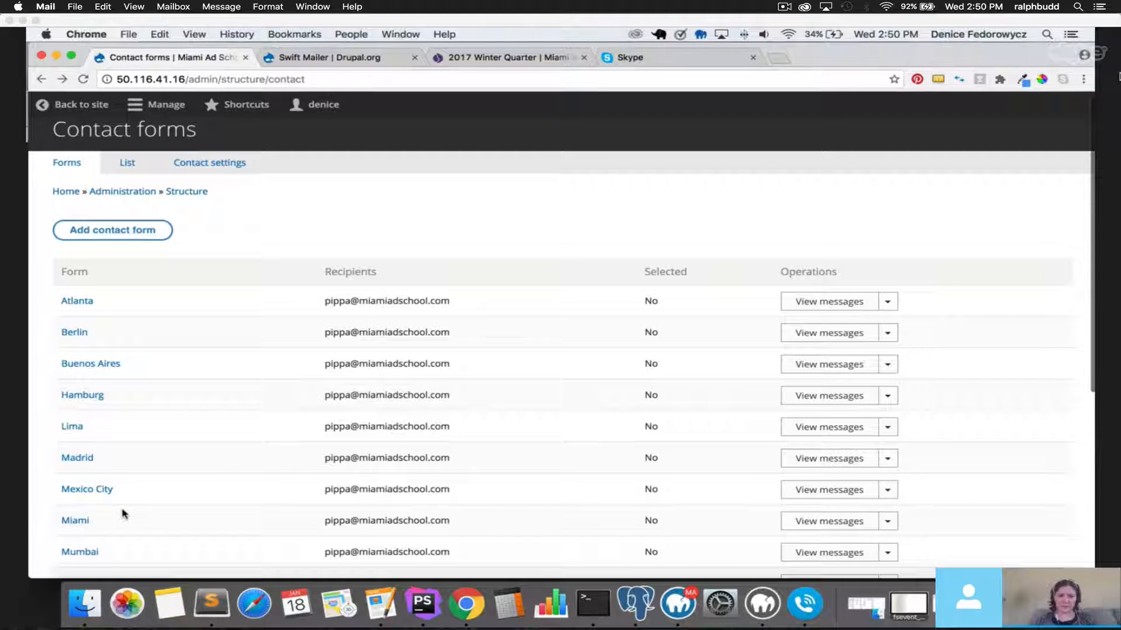
left_click_drag(61, 299, 95, 302)
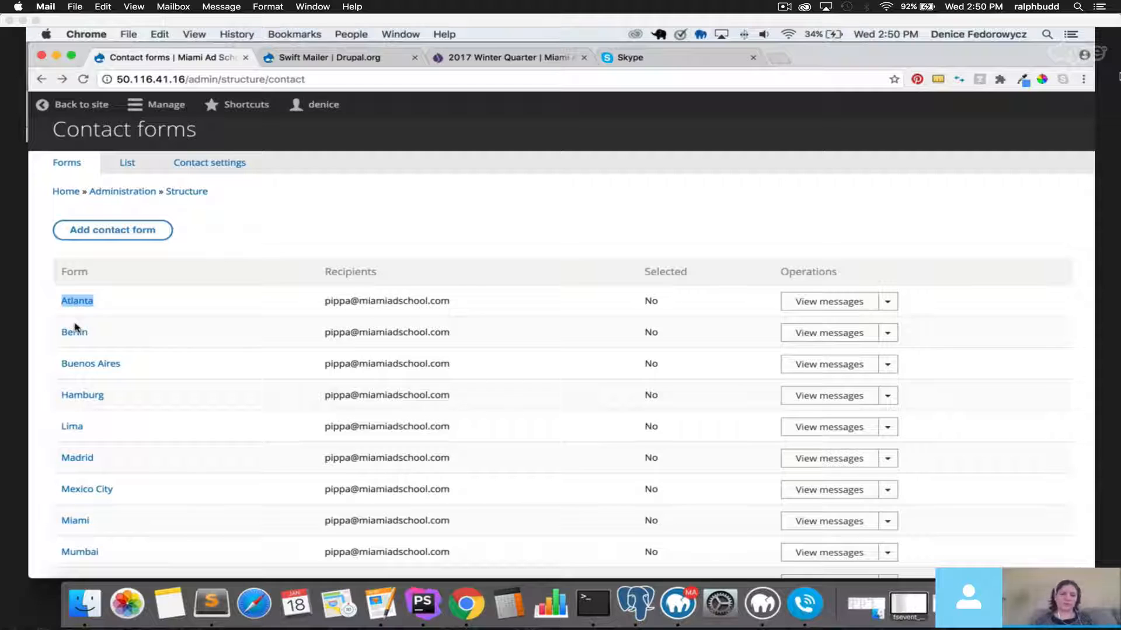
left_click(249, 255)
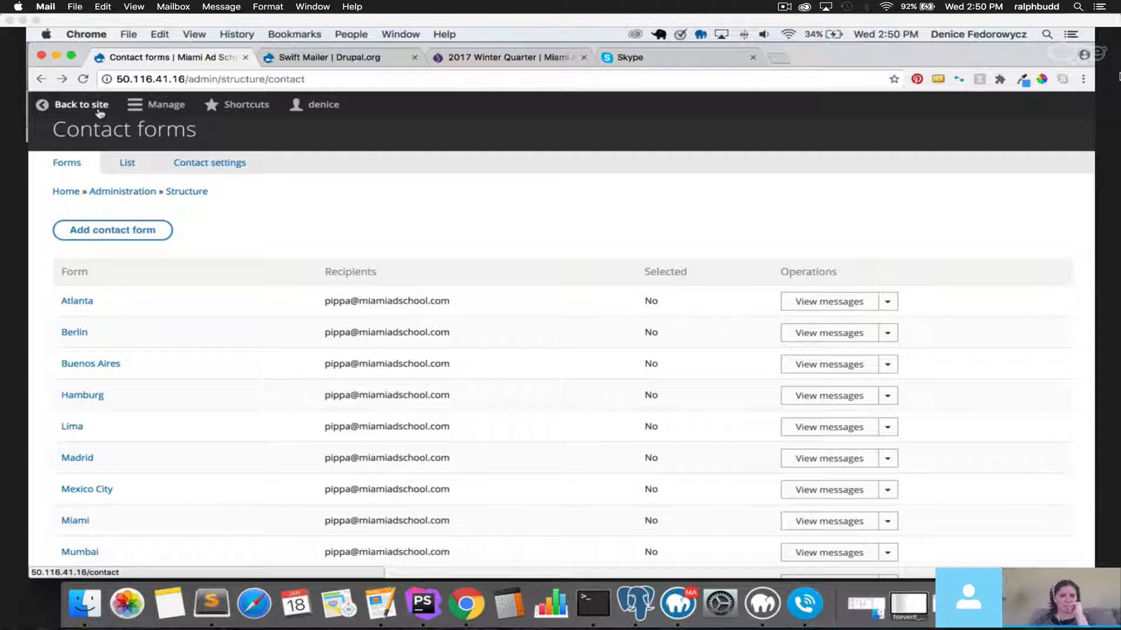
Browse the Structure > Content types list.
left_click(153, 106)
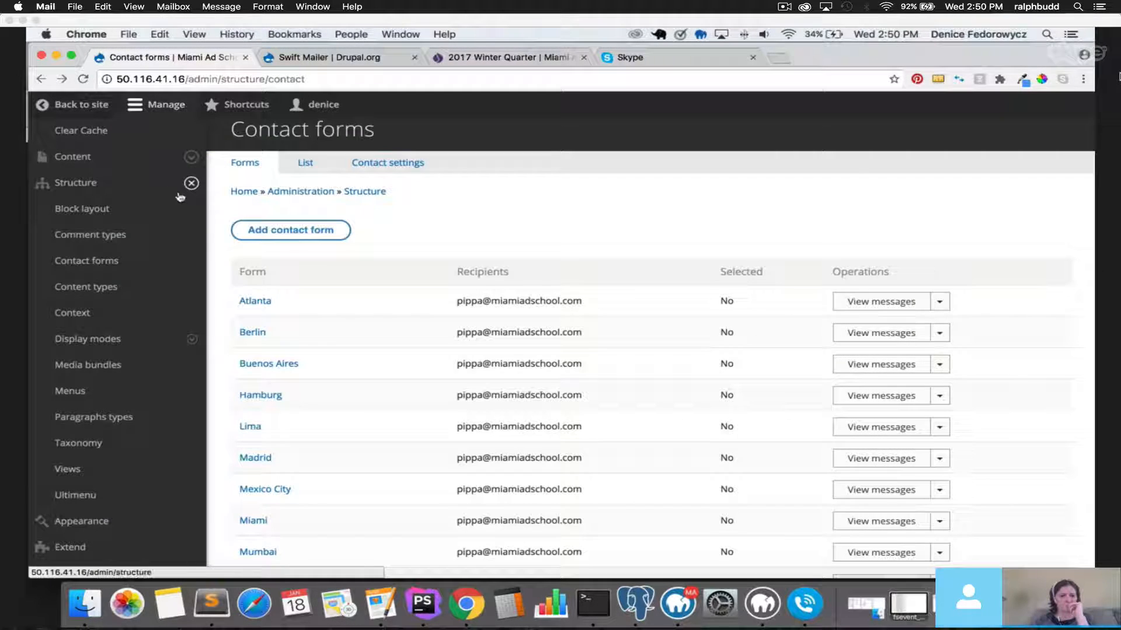
left_click(117, 289)
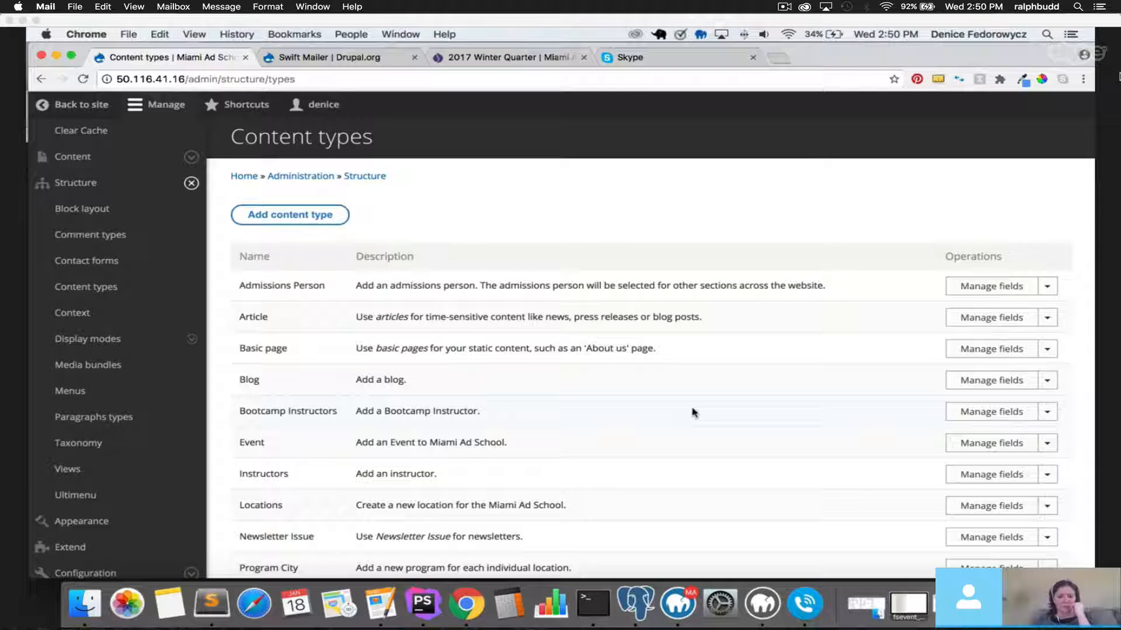
scroll(693, 412, "down", 3)
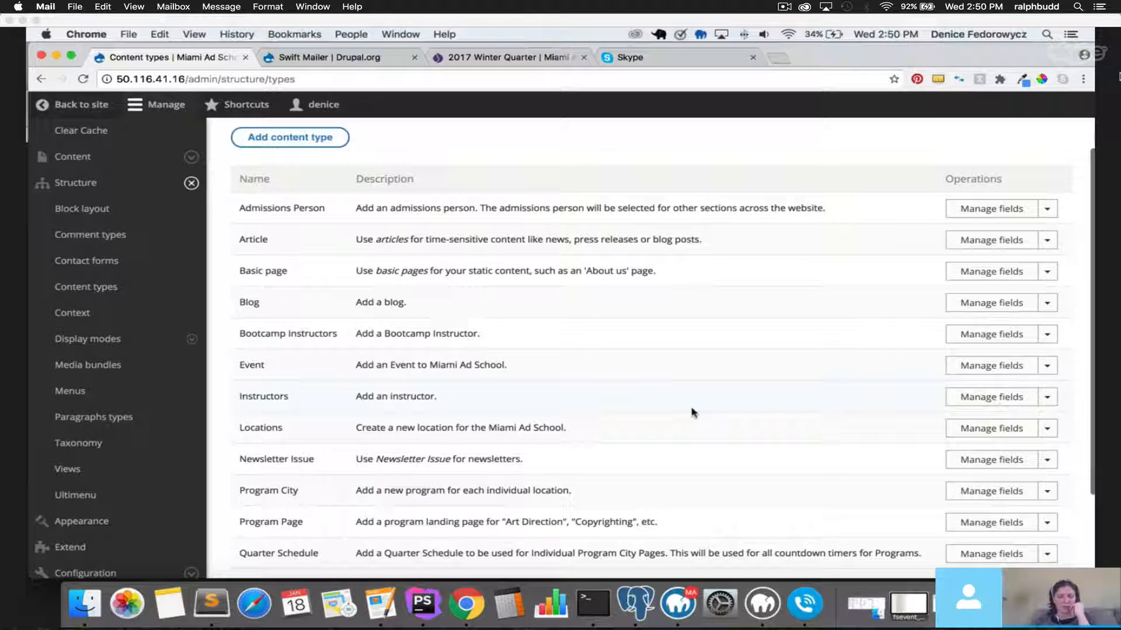
scroll(693, 412, "down", 4)
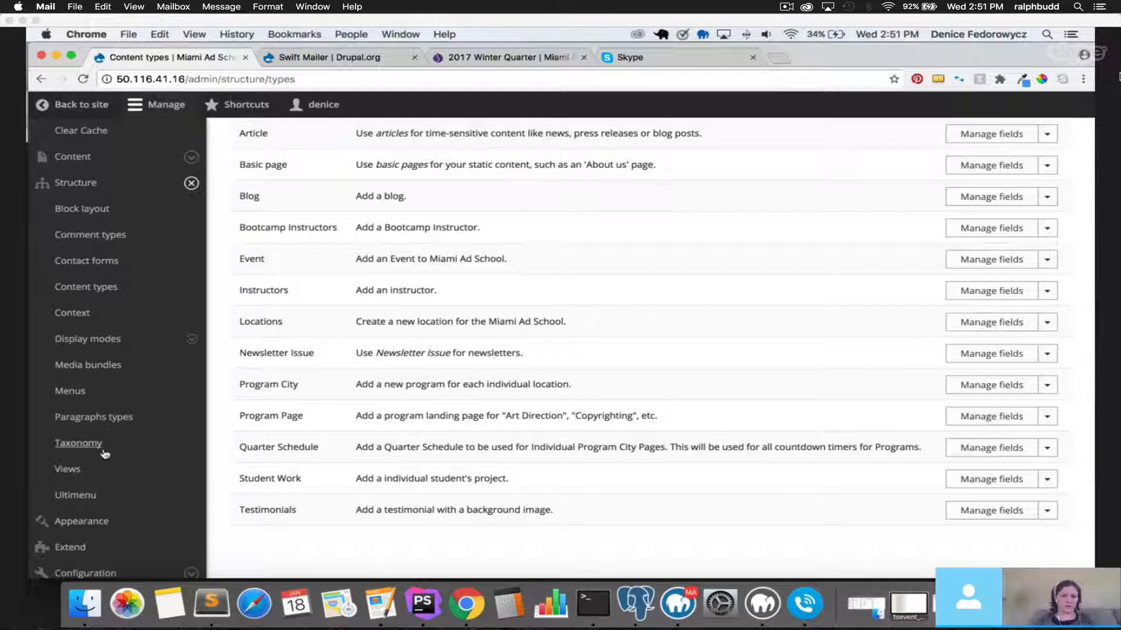
Switch to the Taxonomy page listing City, Language, Month, Program, Tags, Testimonial Type and Year.
left_click(190, 183)
left_click(190, 183)
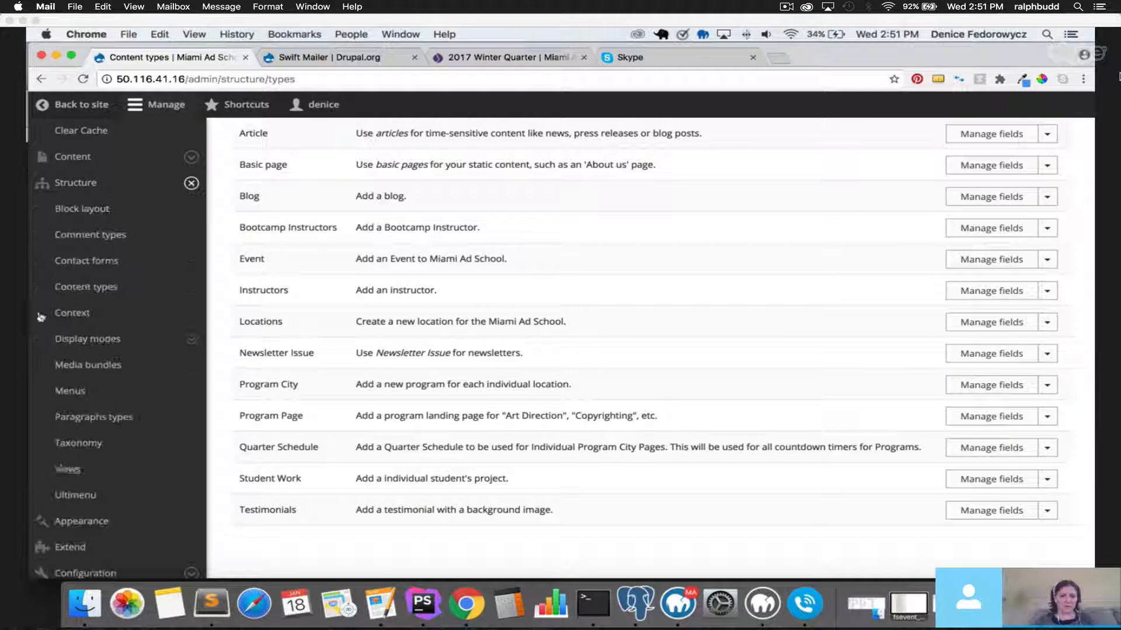
left_click(69, 442)
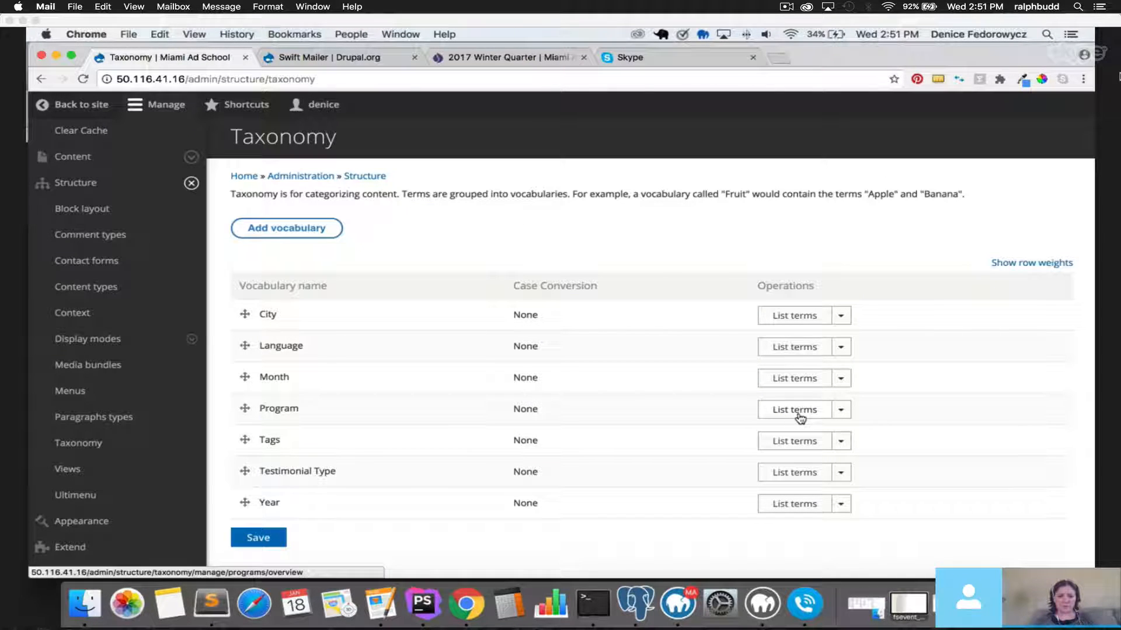
left_click(800, 347)
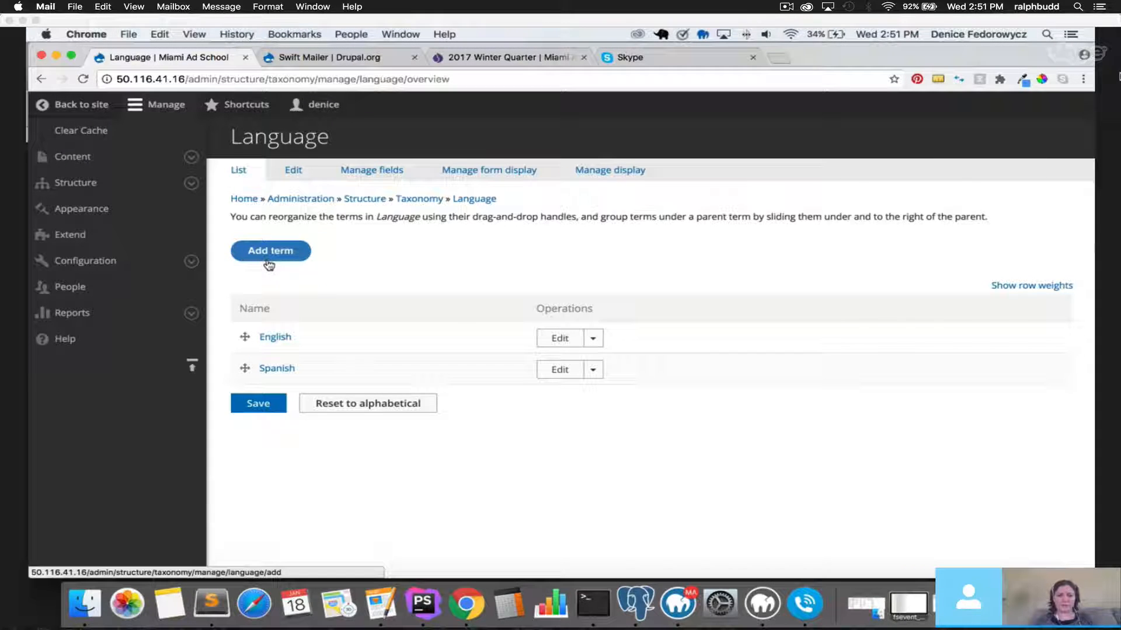
left_click(40, 79)
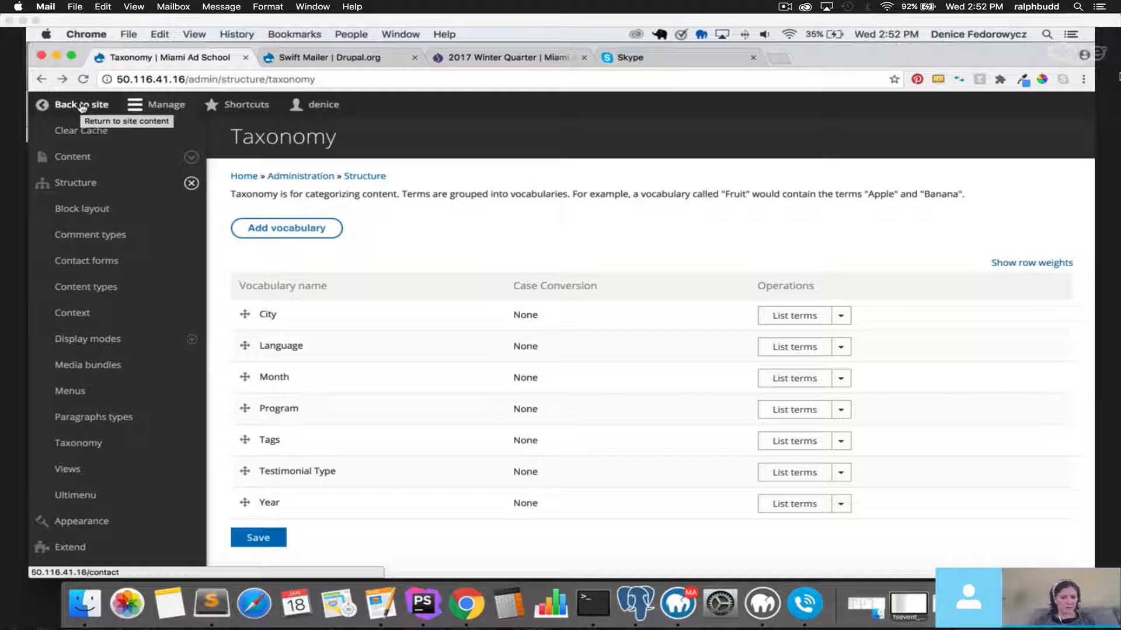
left_click(192, 183)
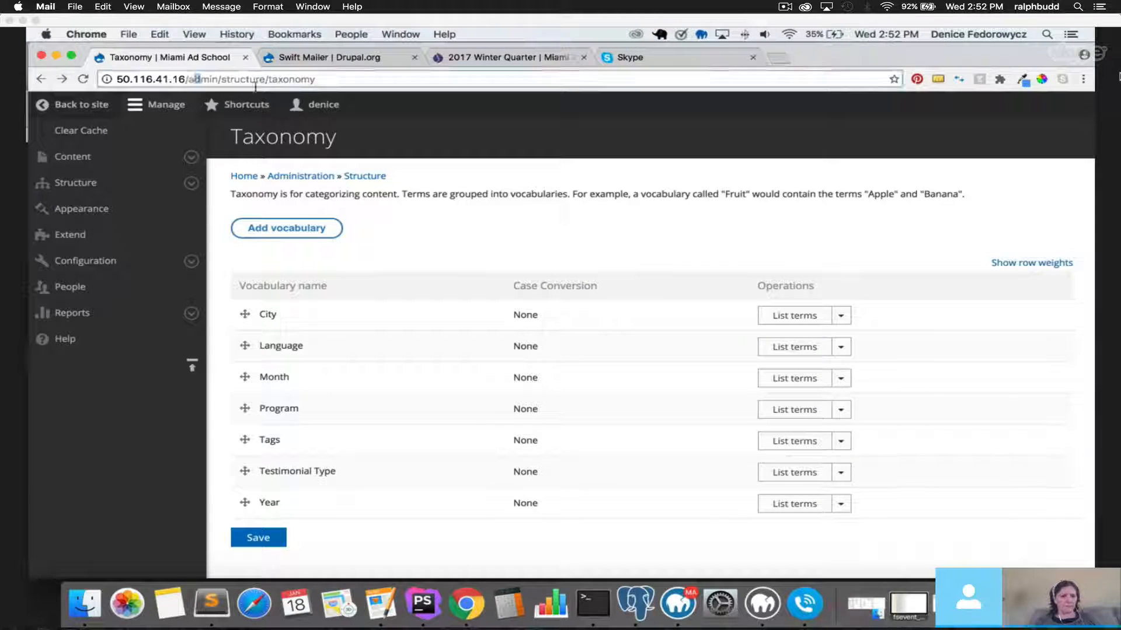
left_click_drag(188, 79, 317, 79)
type("/b")
Load /blog and point out the New Blog card's Jan 1 2017 date and New Tag label.
key("Return")
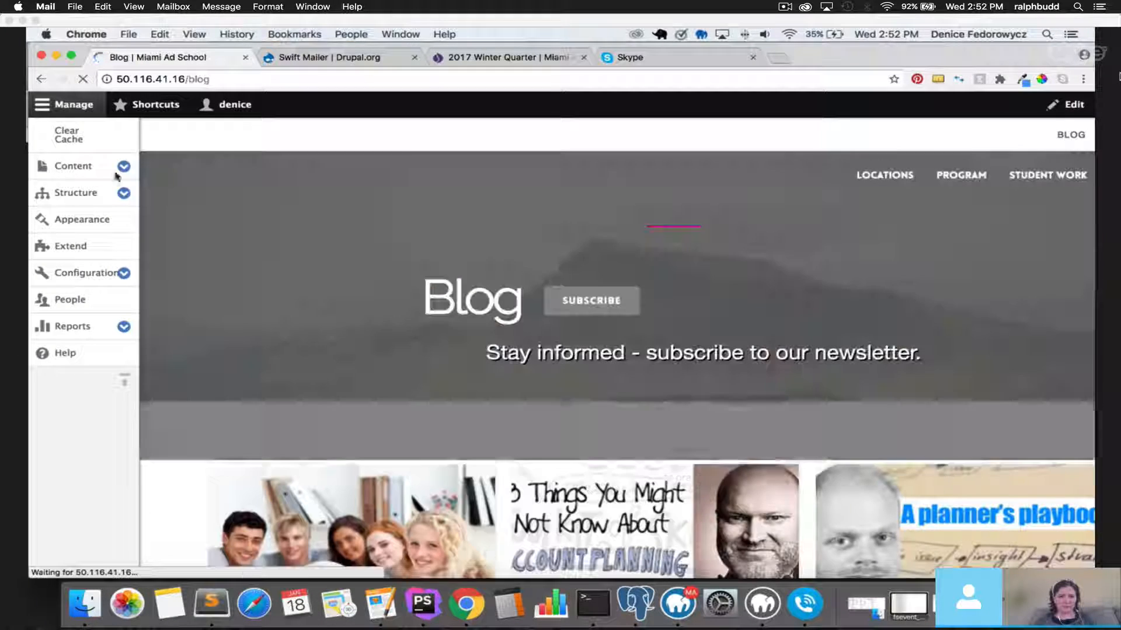
scroll(86, 284, "down", 5)
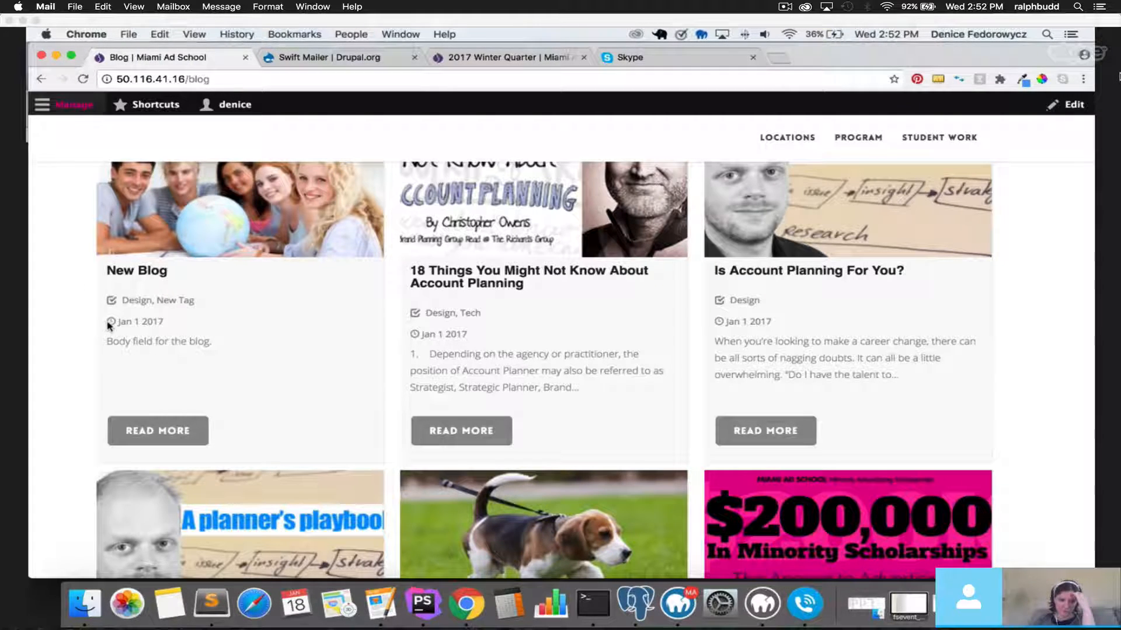
left_click_drag(110, 321, 178, 322)
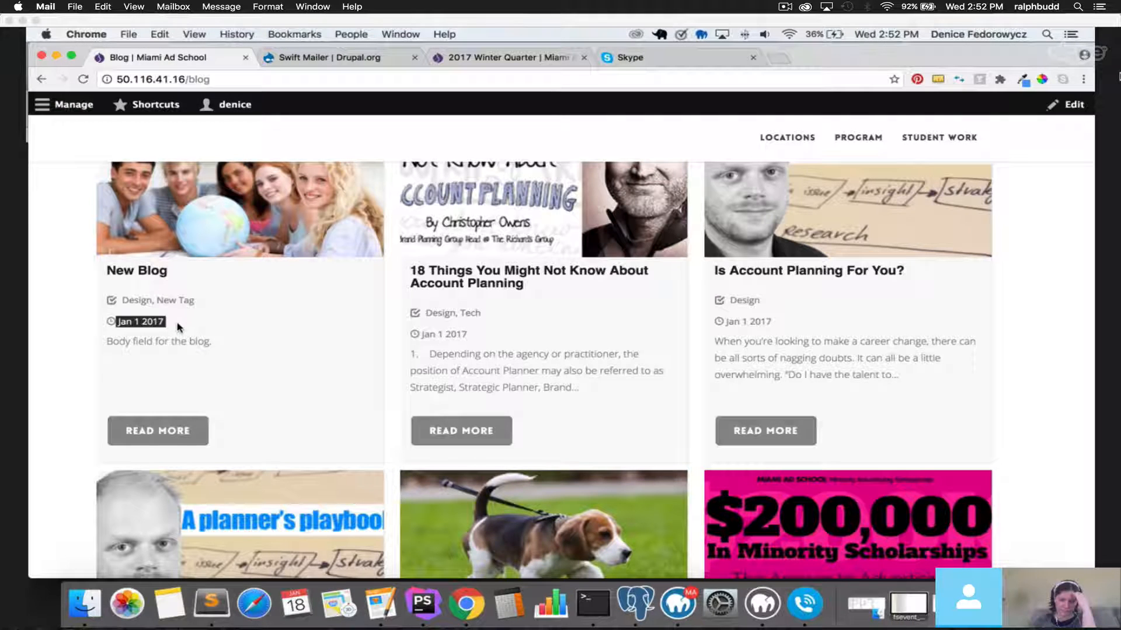
left_click_drag(157, 301, 194, 303)
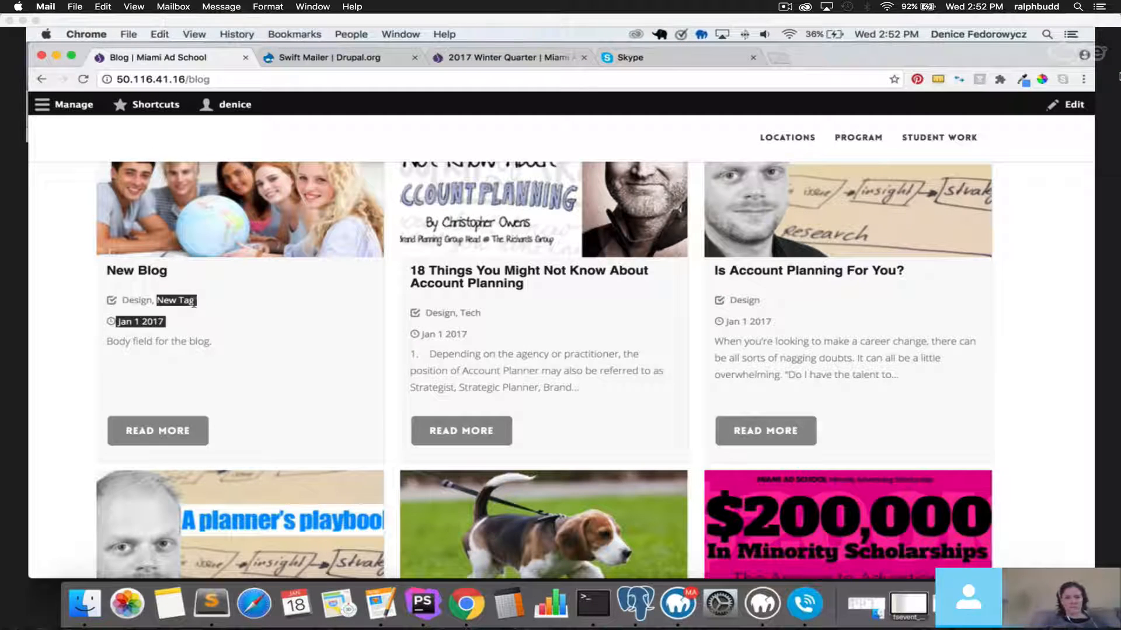
scroll(192, 302, "up", 1)
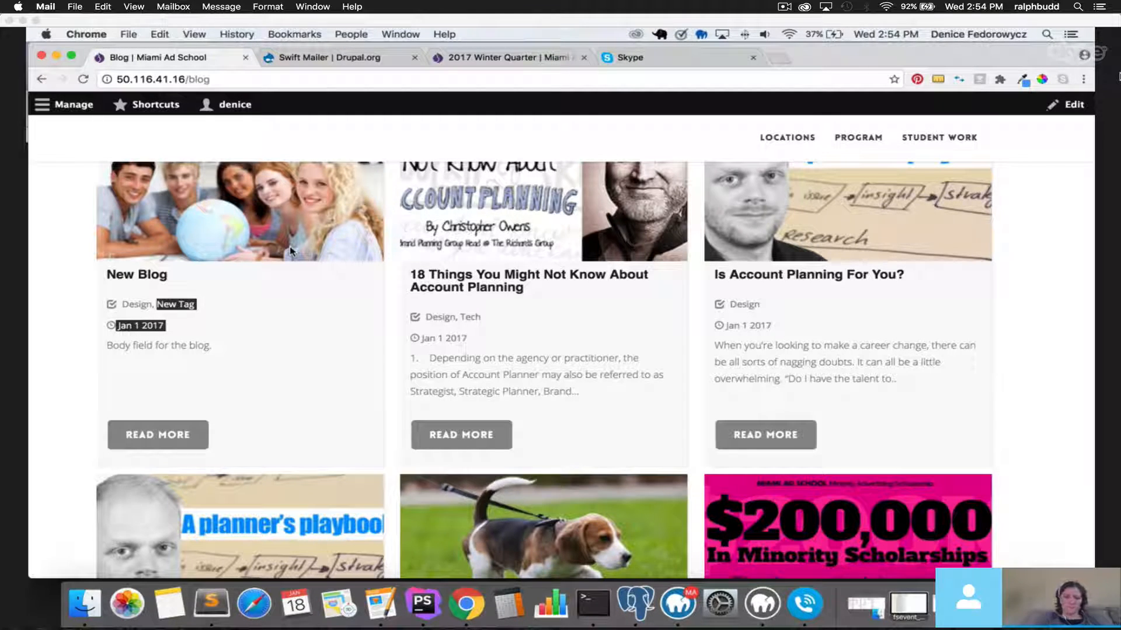
scroll(289, 256, "down", 3)
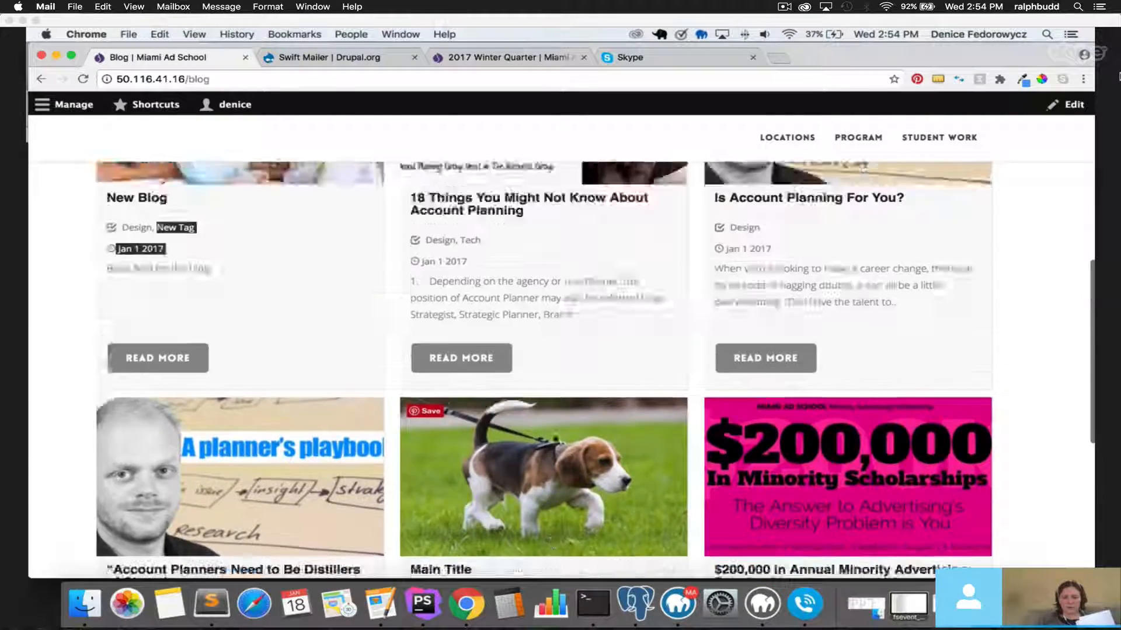
scroll(456, 402, "up", 7)
scroll(456, 402, "down", 7)
View the '18 Things You Might Not Know About Account Planning' post and its related stories, then return to /blog.
left_click(456, 402)
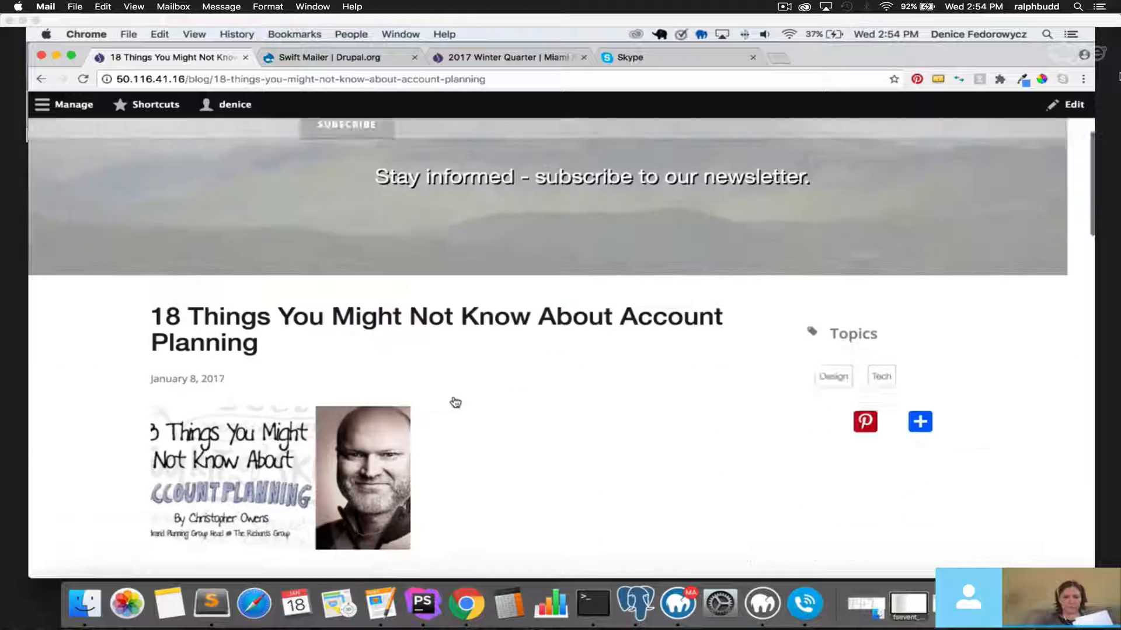
scroll(455, 402, "down", 15)
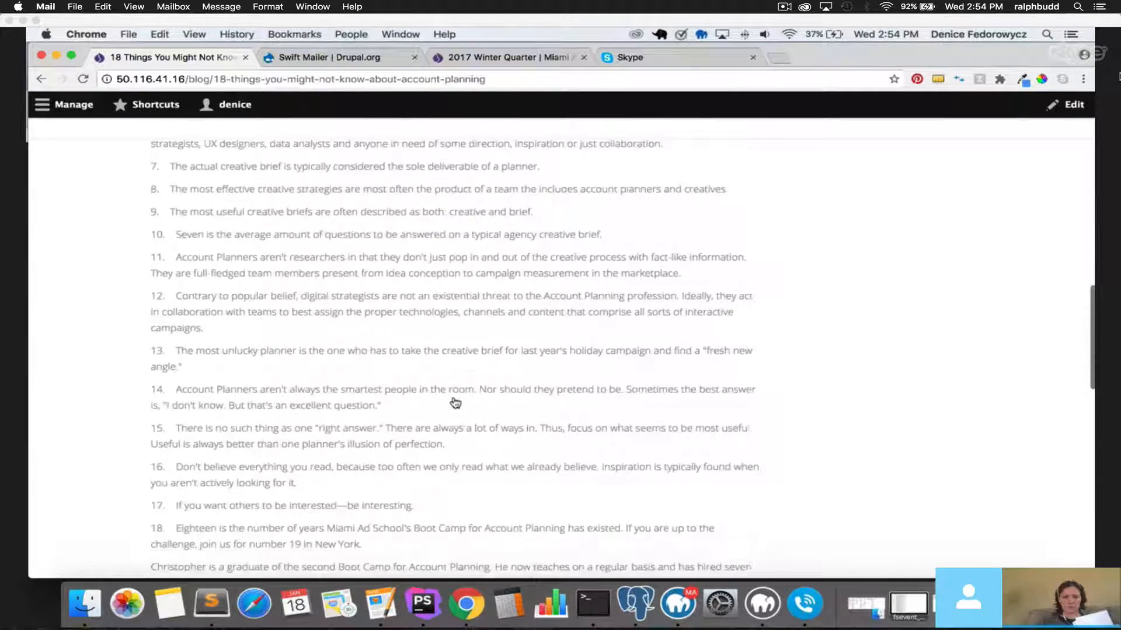
scroll(455, 402, "down", 12)
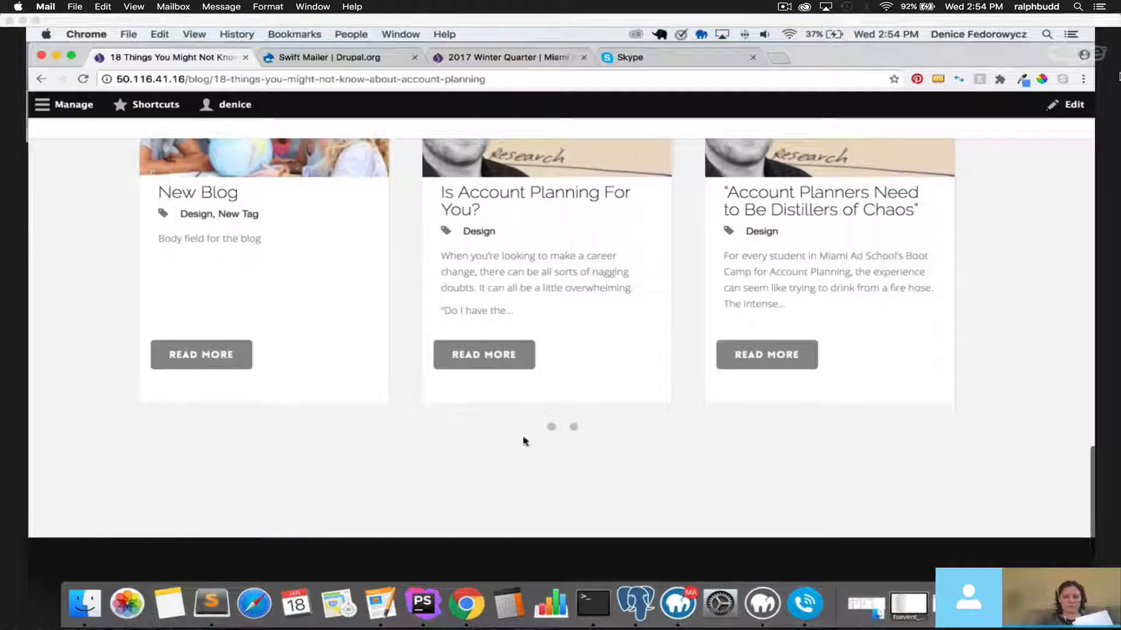
left_click(575, 427)
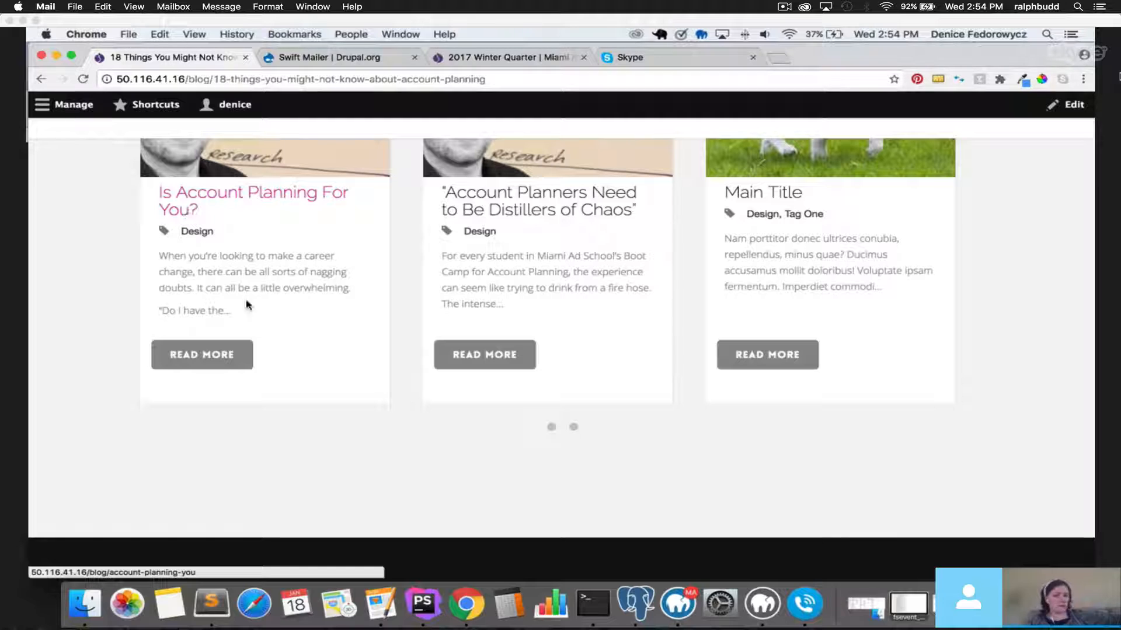
left_click(36, 72)
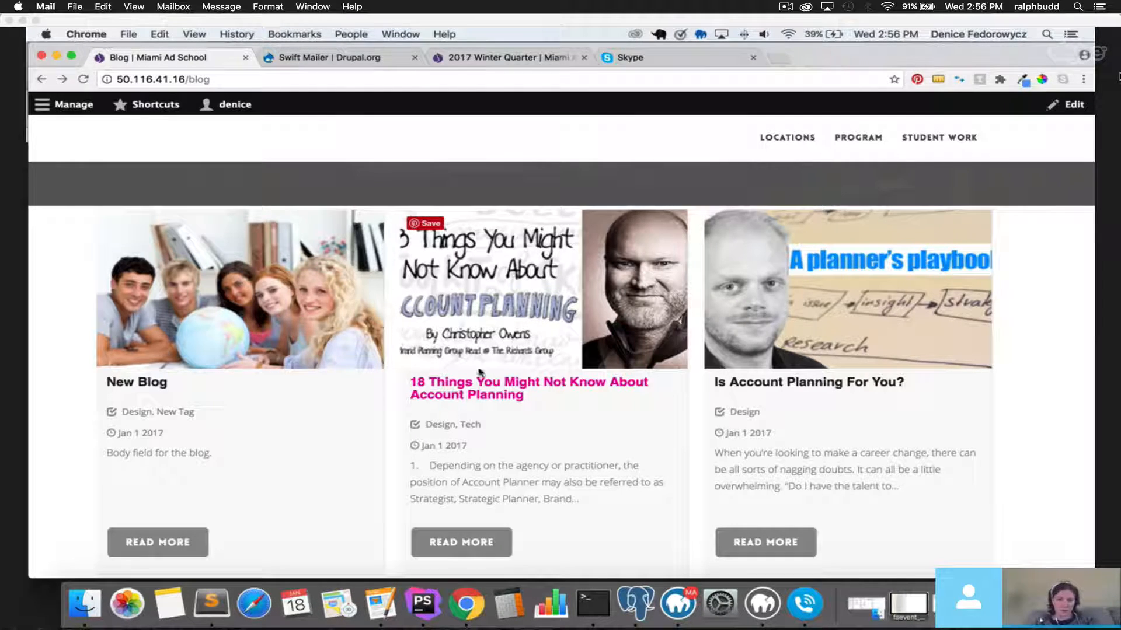
scroll(462, 388, "up", 5)
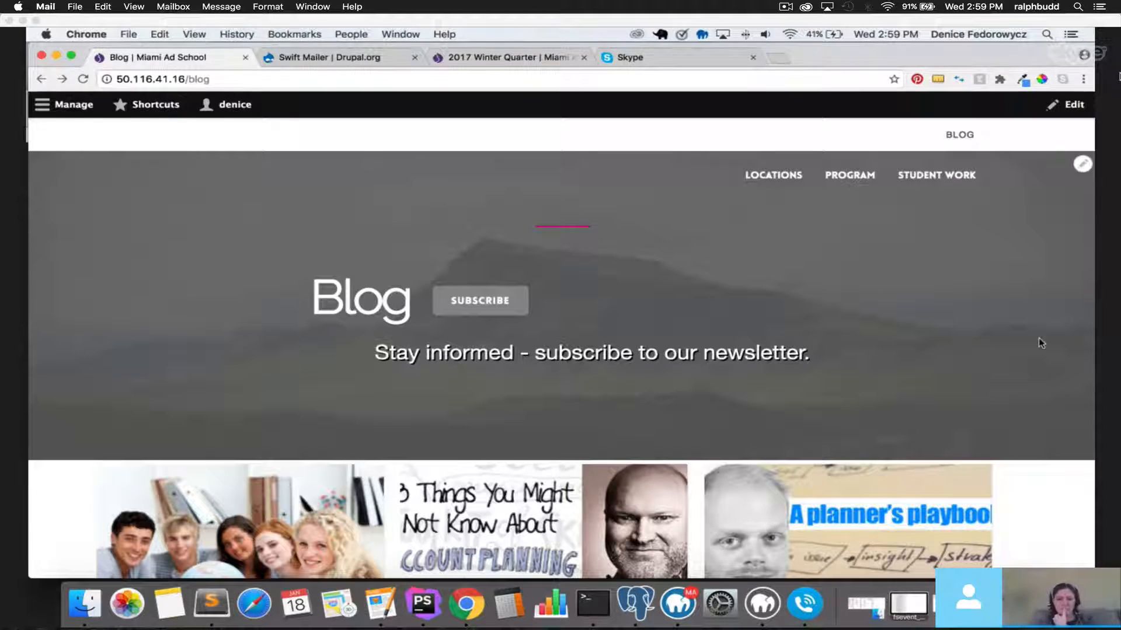
Select the blog page URL in Chrome and switch to Safari showing the same page.
left_click(287, 83)
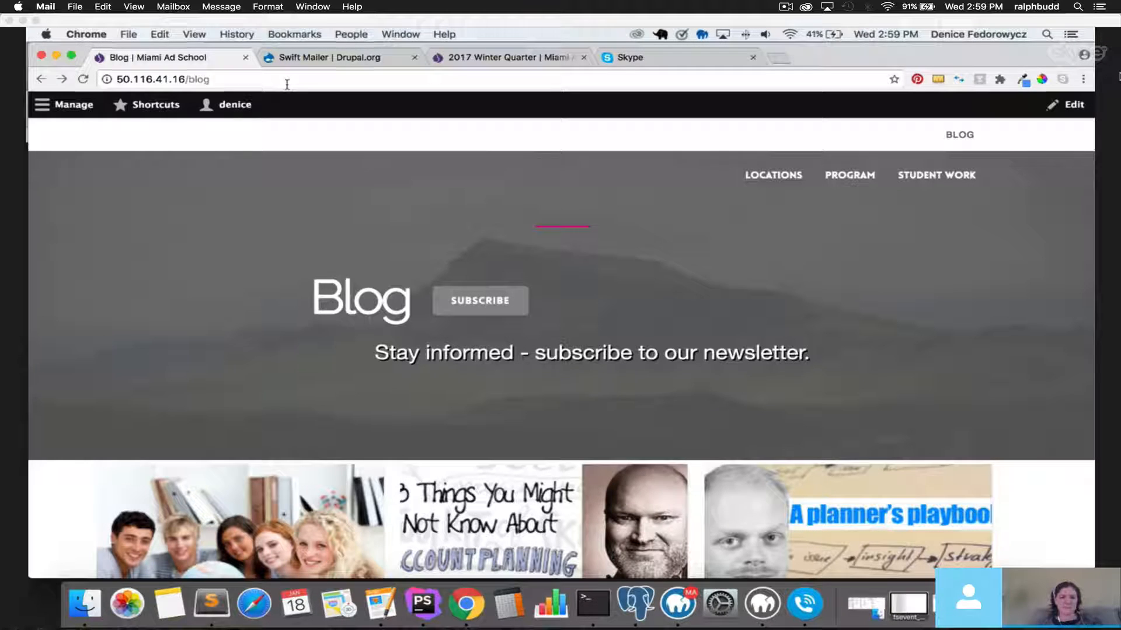
left_click(254, 604)
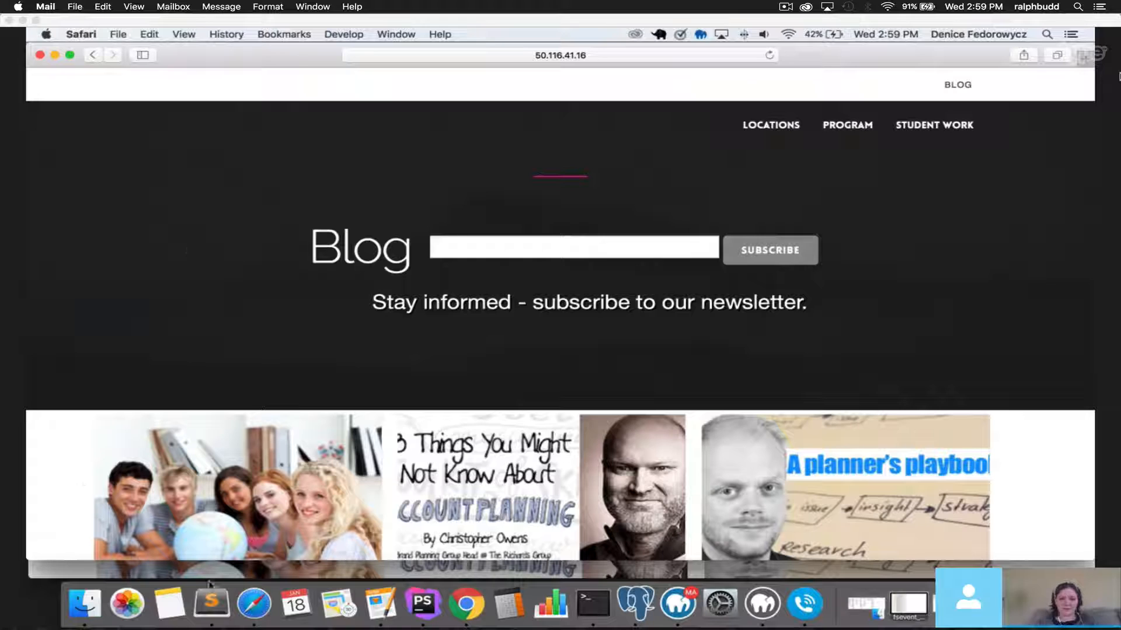
Load gmail.com in a new tab next to the Blog tab.
left_click(473, 605)
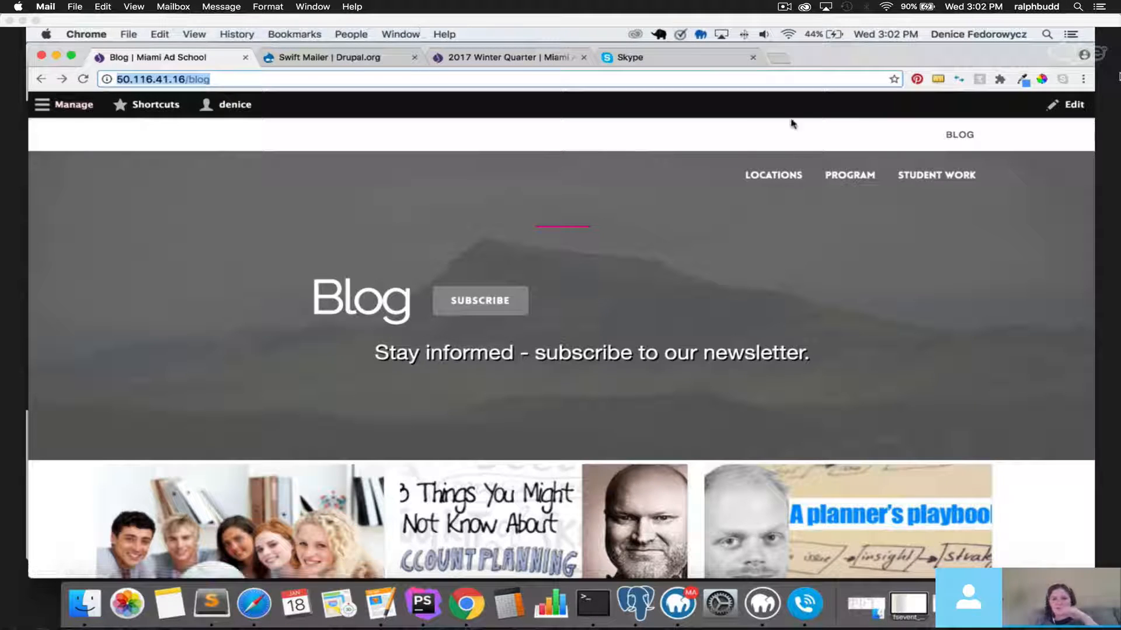
left_click(778, 58)
type("gmail.com")
key("Return")
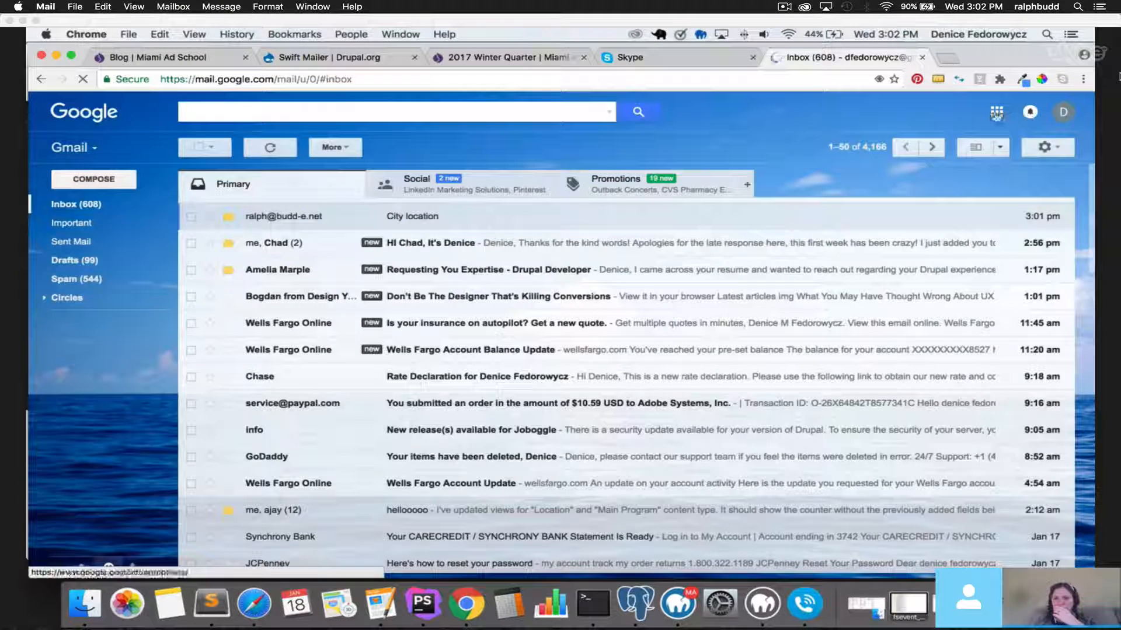
Open Google Drive's My Drive from Gmail's Google apps grid.
left_click(997, 112)
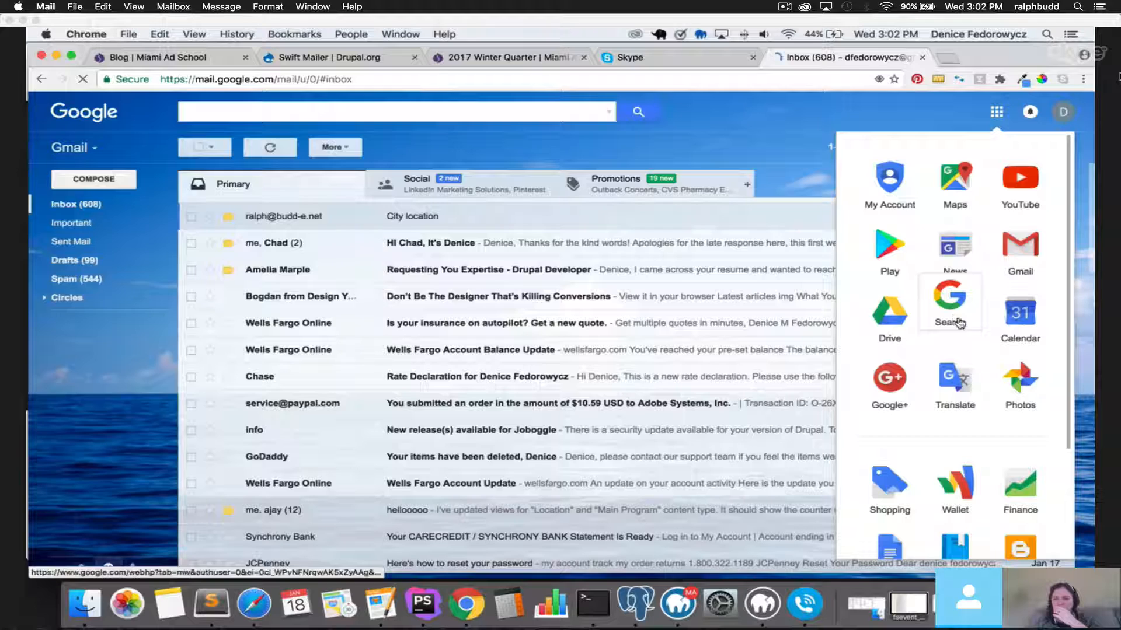
left_click(950, 303)
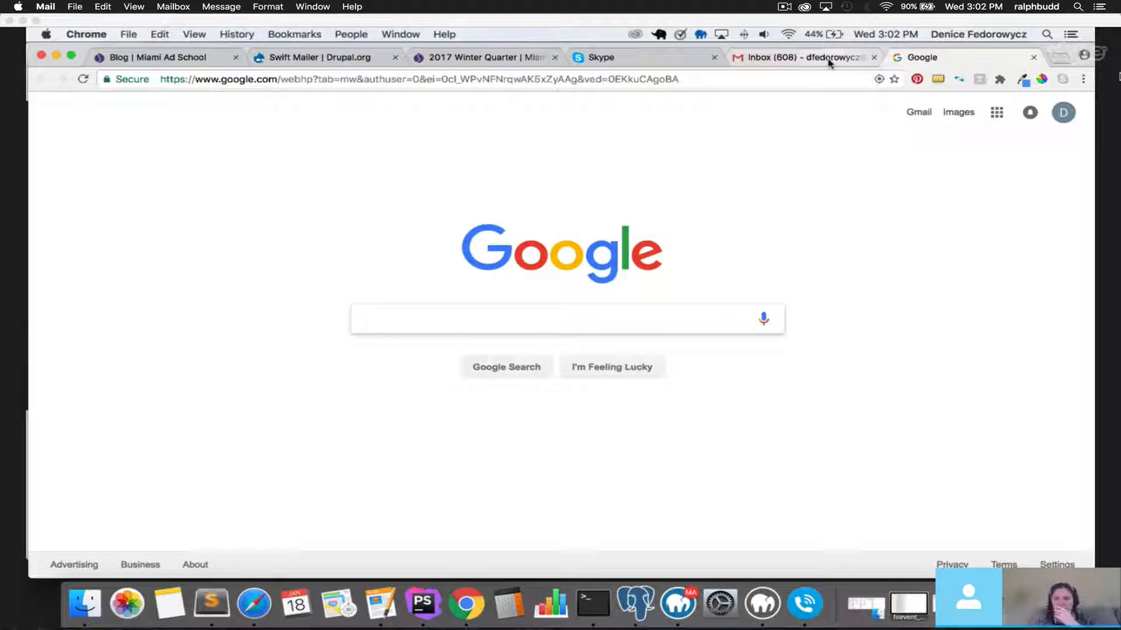
left_click(829, 58)
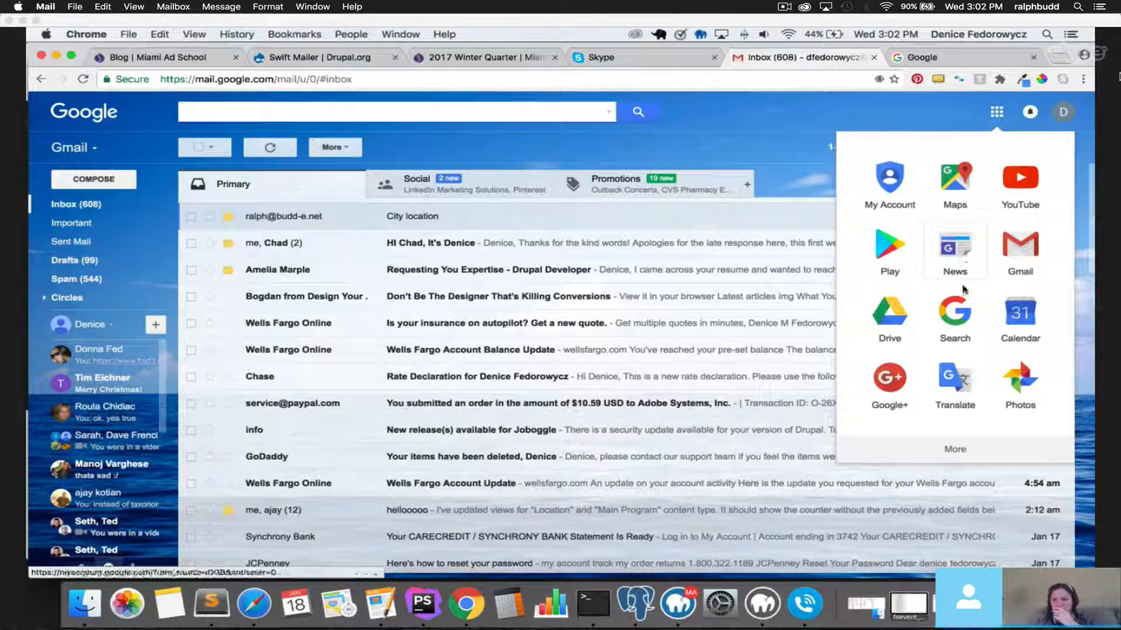
left_click(901, 323)
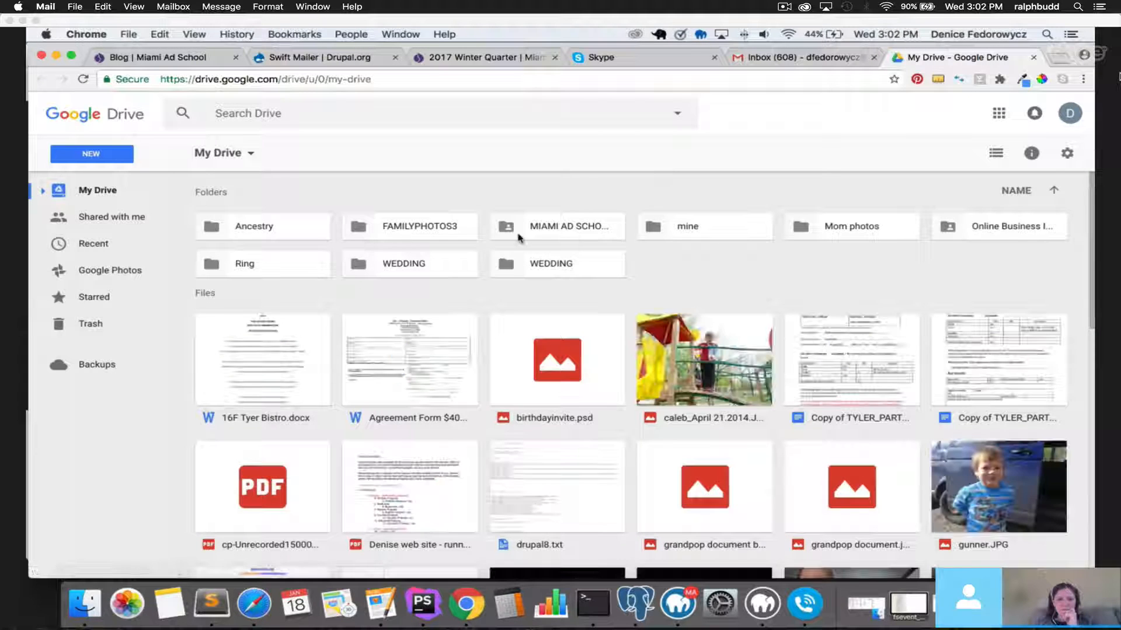
Preview individual location city page.pdf from MIAMI AD SCHOOL > Location pages.
left_click(553, 228)
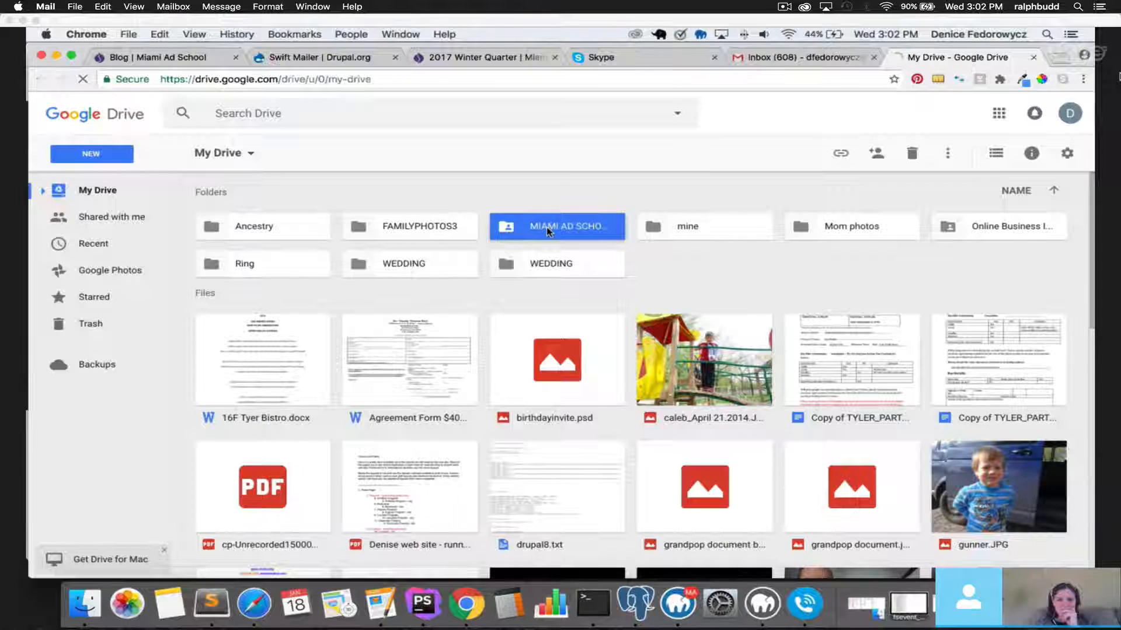
double_click(553, 229)
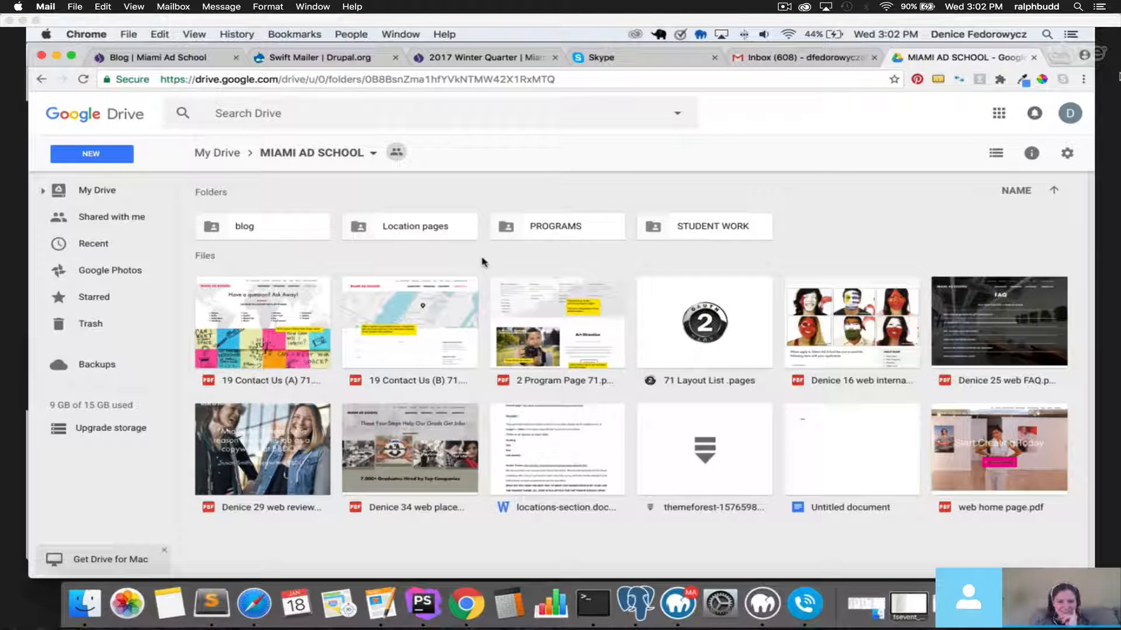
double_click(433, 235)
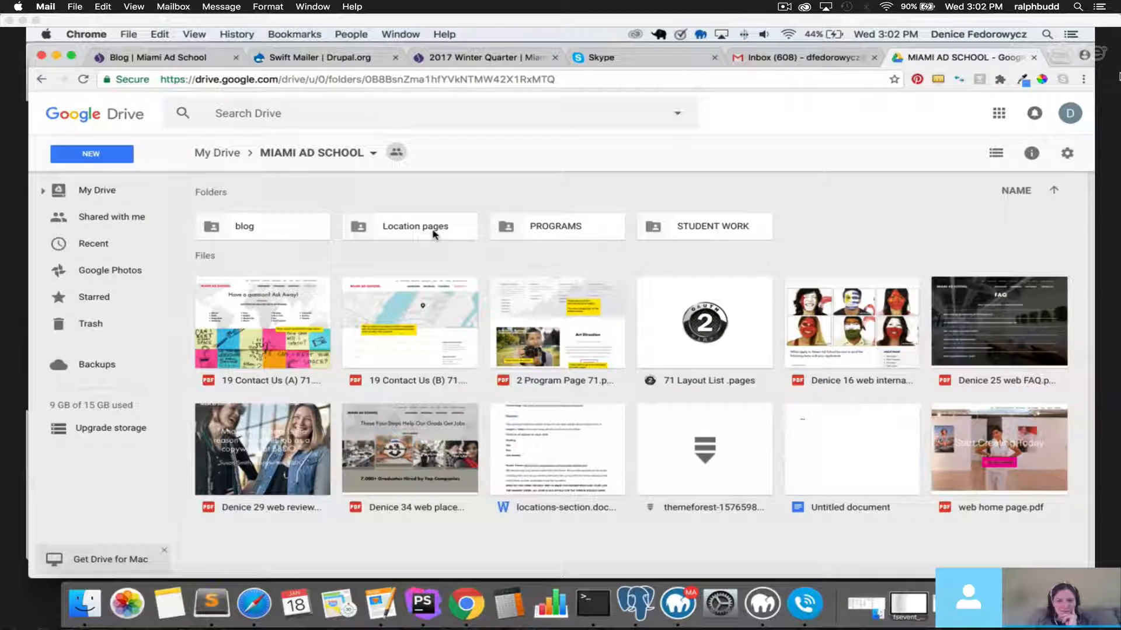
left_click(318, 246)
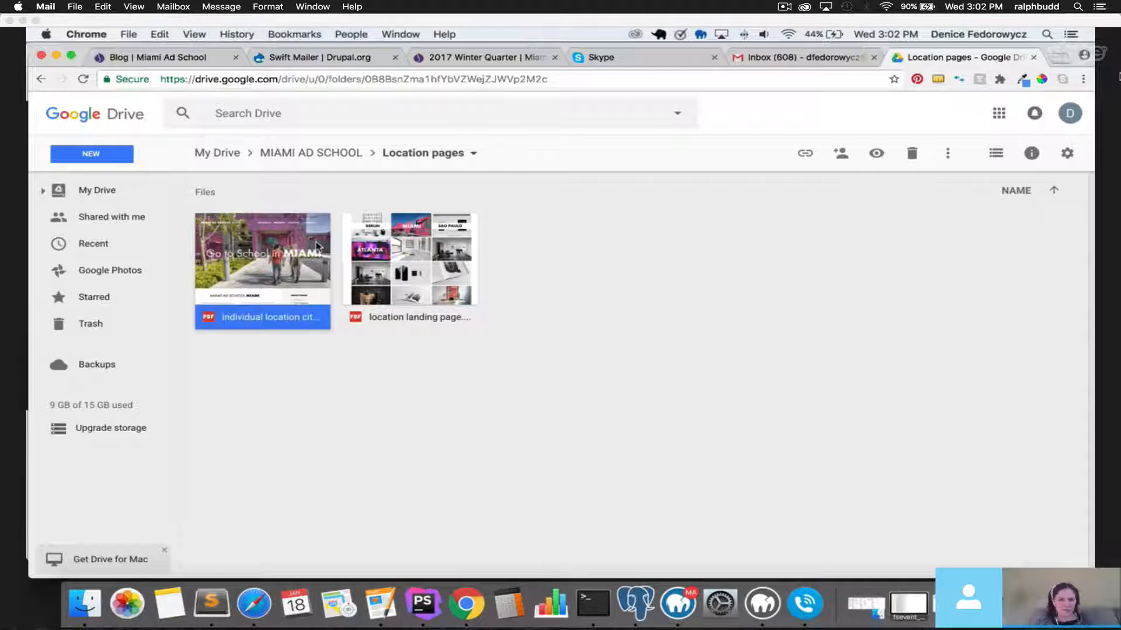
double_click(318, 246)
Scroll through the 5-page mockup preview, then close it and download the PDF.
scroll(335, 263, "down", 10)
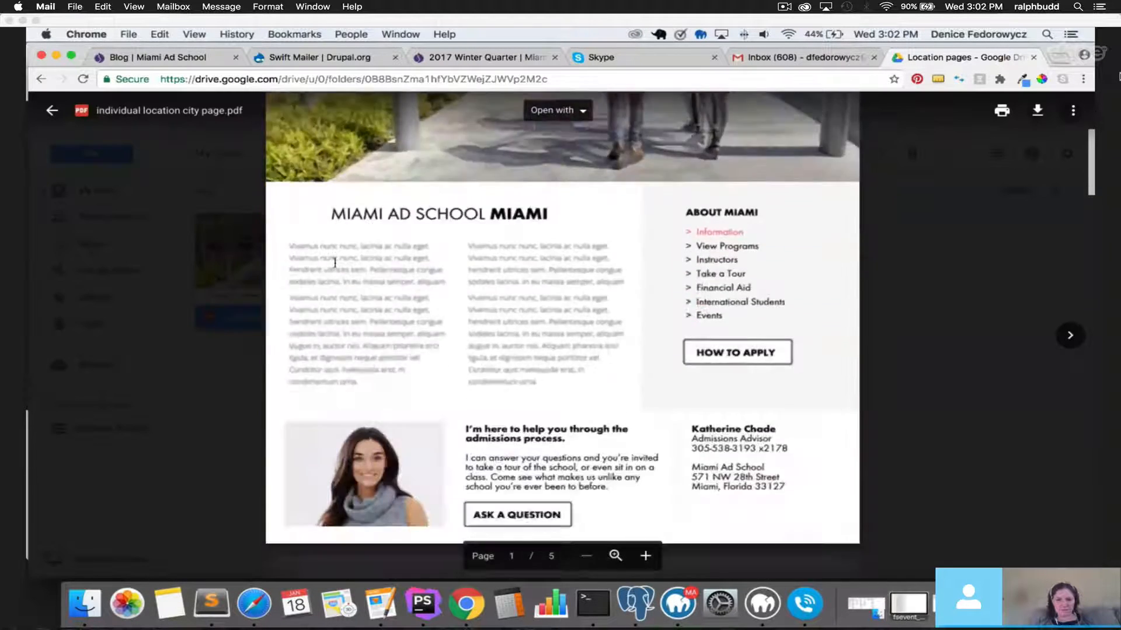
scroll(335, 263, "up", 4)
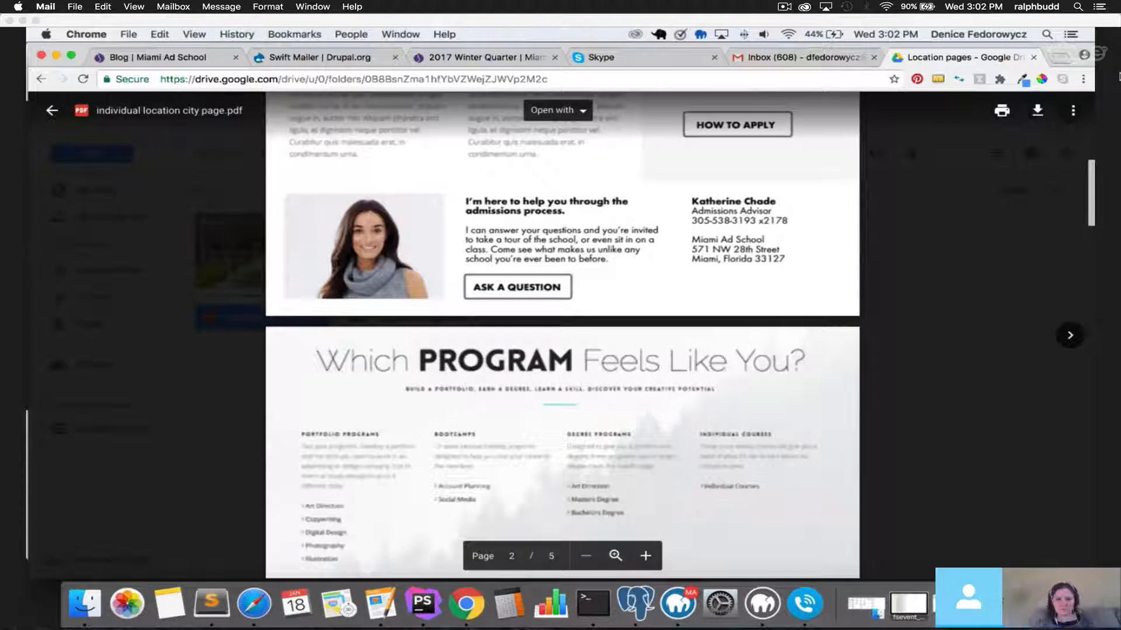
scroll(334, 263, "down", 10)
scroll(334, 263, "down", 6)
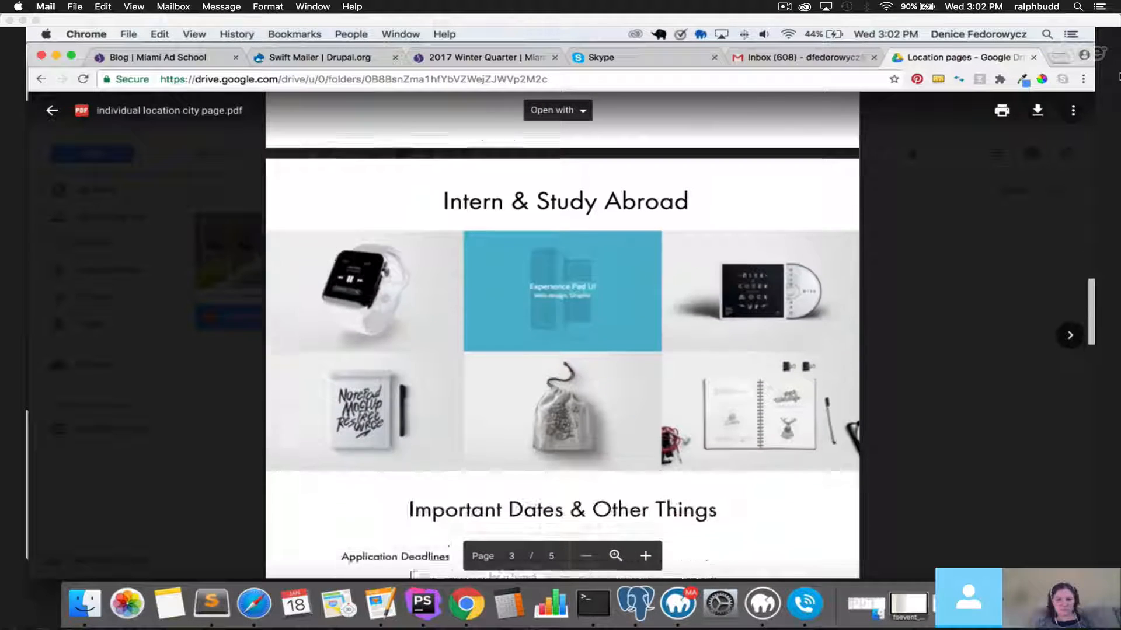
scroll(335, 263, "down", 8)
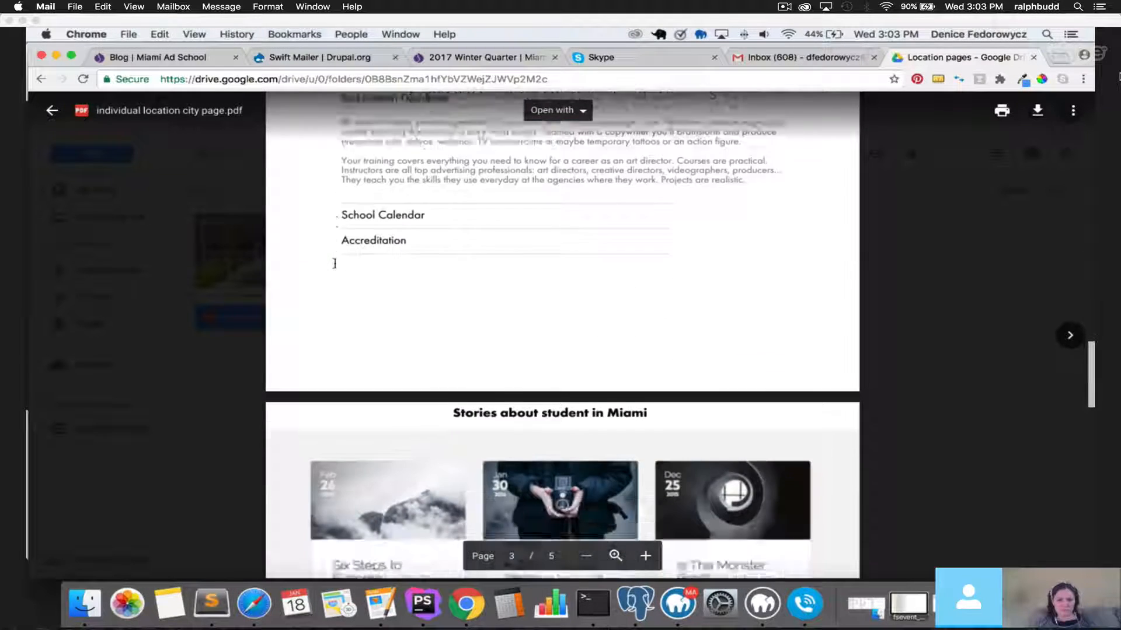
scroll(334, 263, "up", 15)
scroll(335, 264, "up", 15)
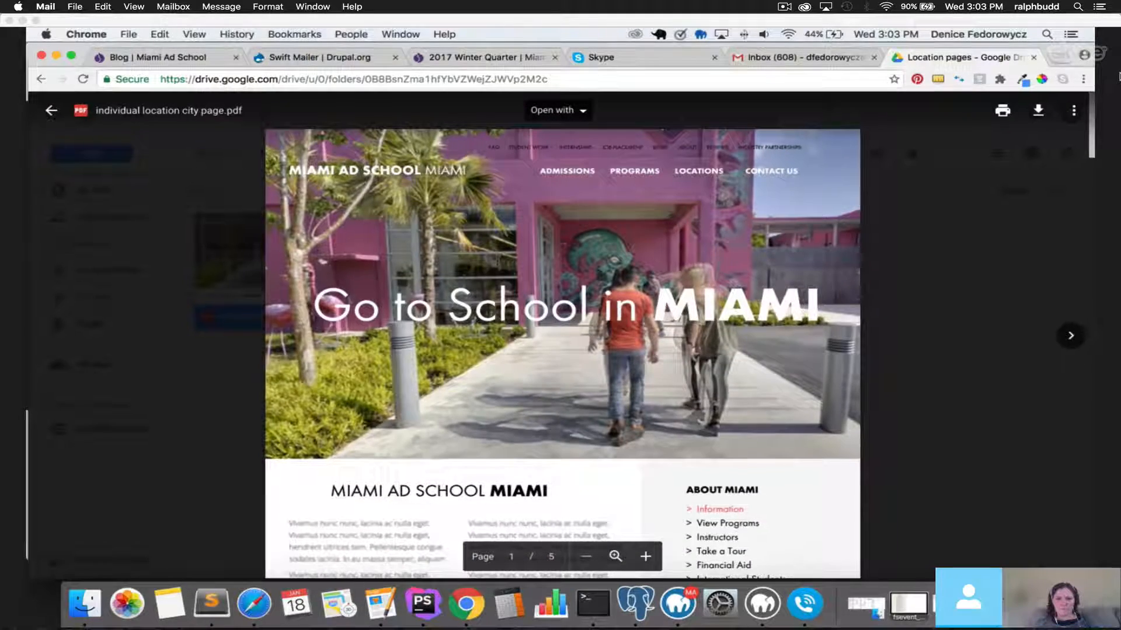
scroll(497, 261, "up", 5)
scroll(497, 261, "up", 2)
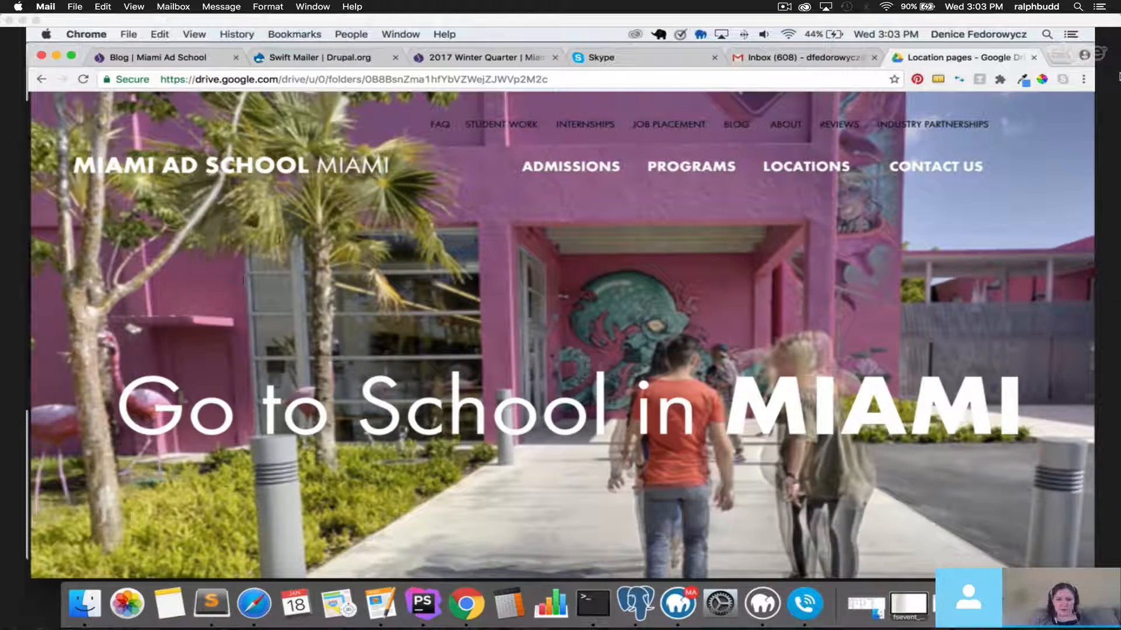
scroll(562, 334, "down", 3)
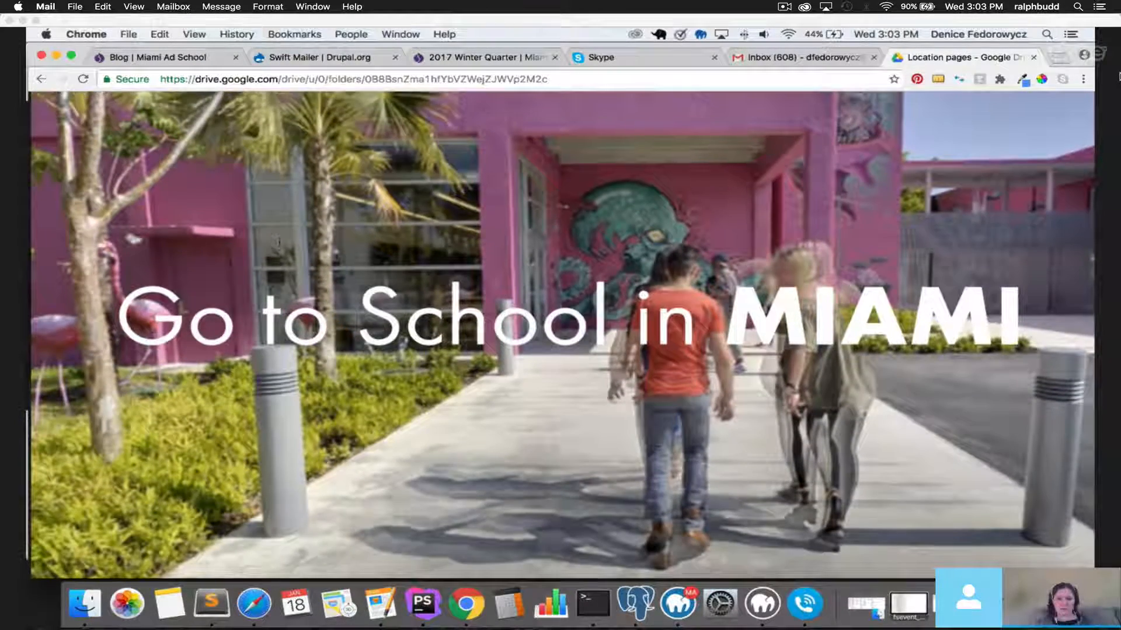
scroll(562, 334, "down", 3)
scroll(704, 428, "down", 3)
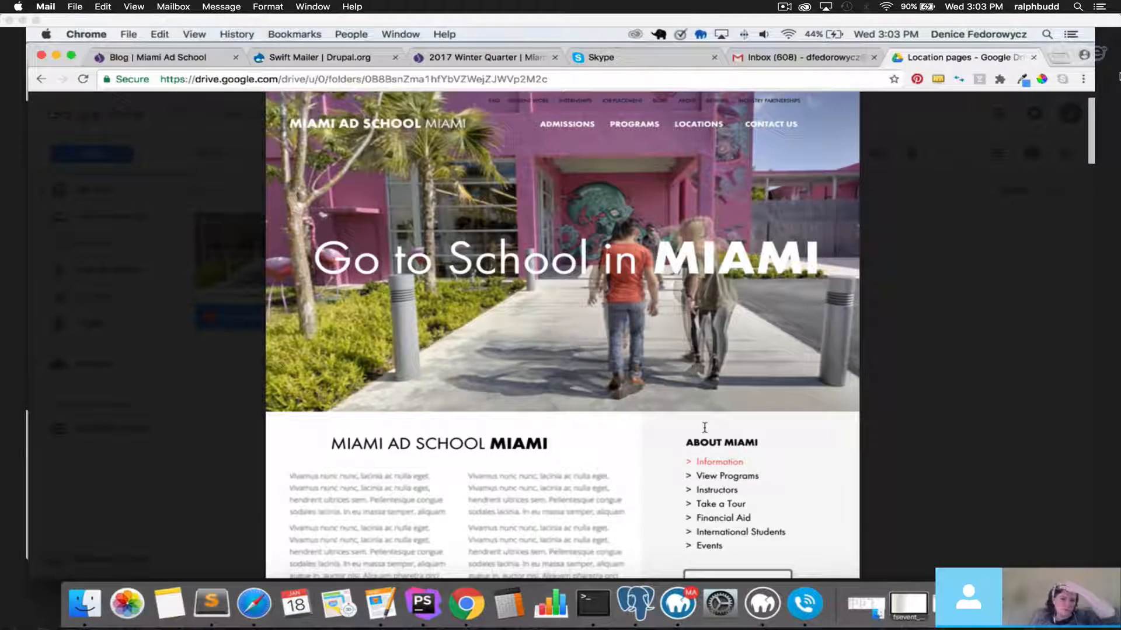
left_click(181, 387)
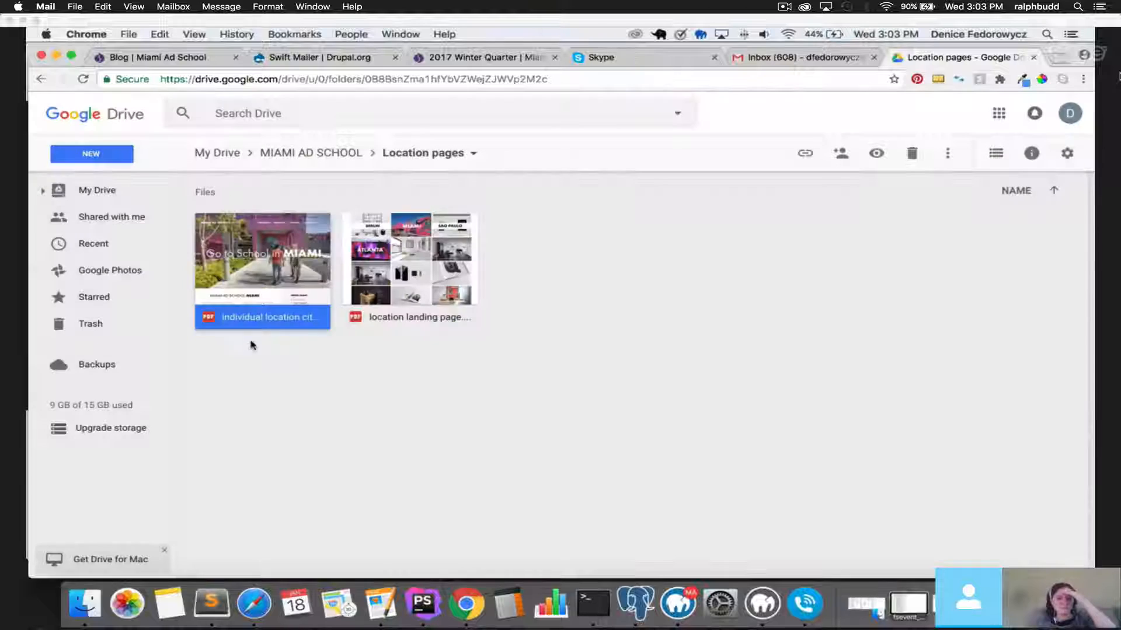
double_click(243, 273)
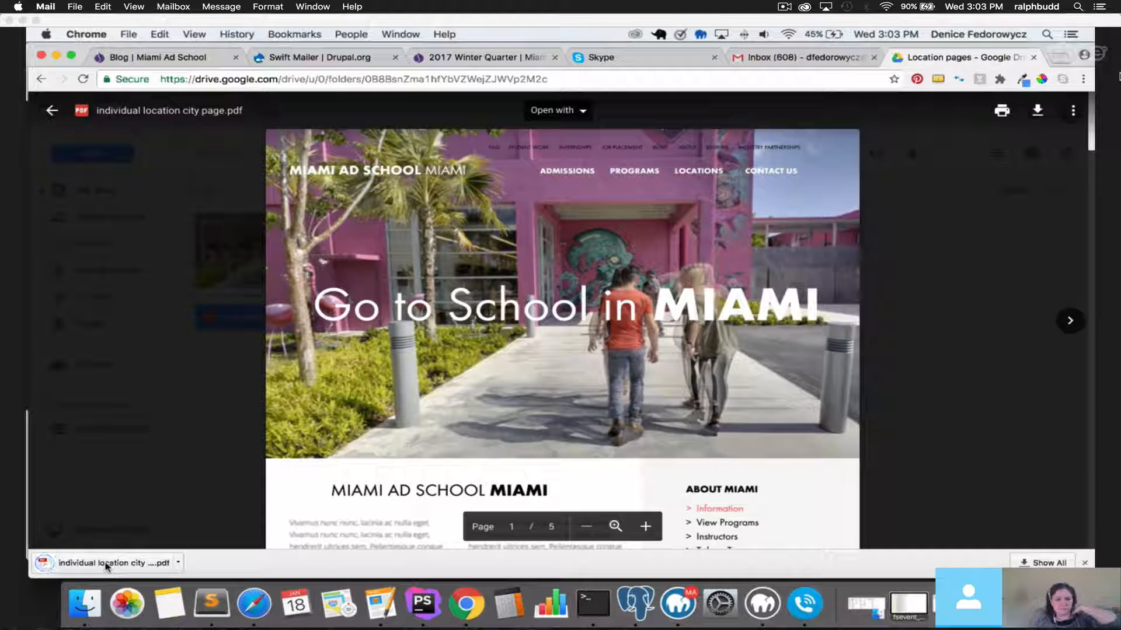
Open the downloaded PDF in its own Chrome tab and zoom in on the mockup.
left_click(106, 564)
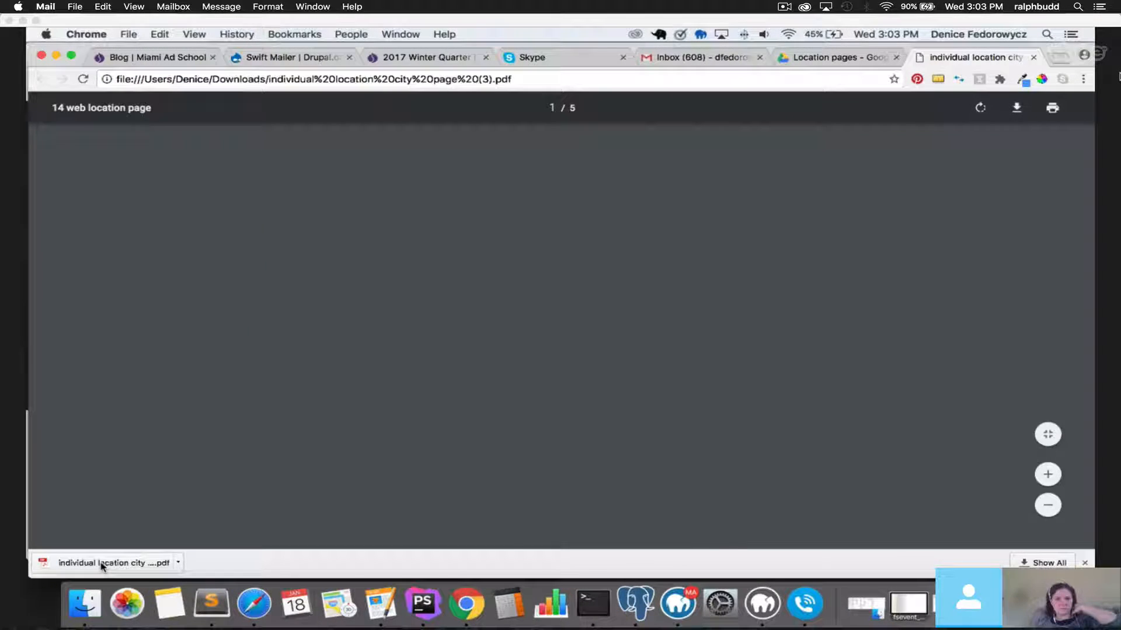
key("super+plus")
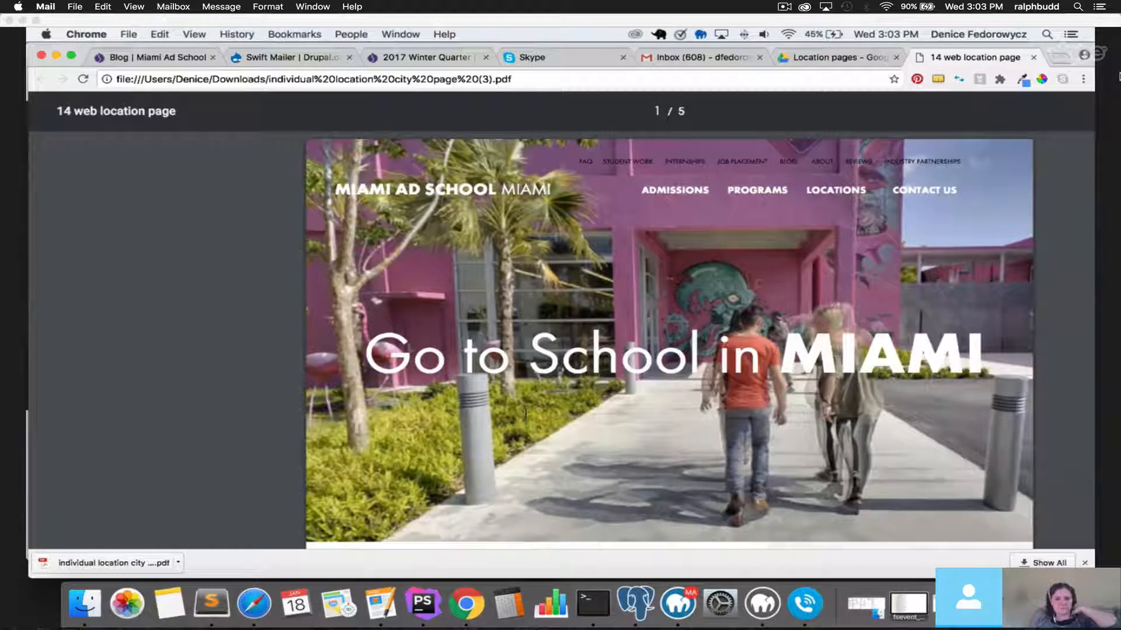
key("super+minus")
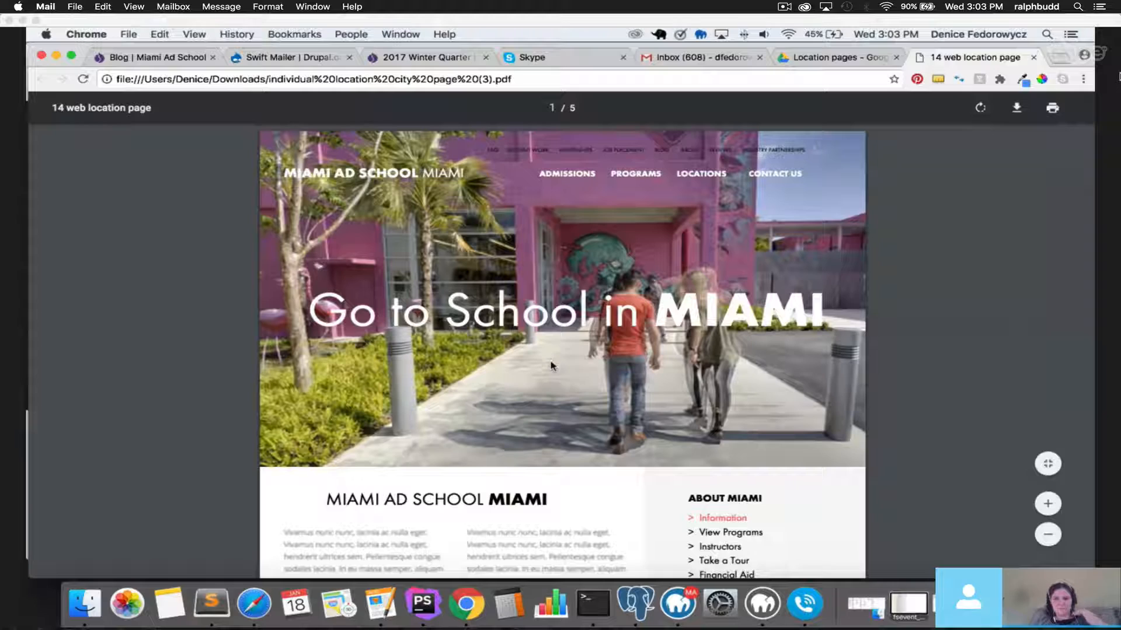
left_click(1048, 504)
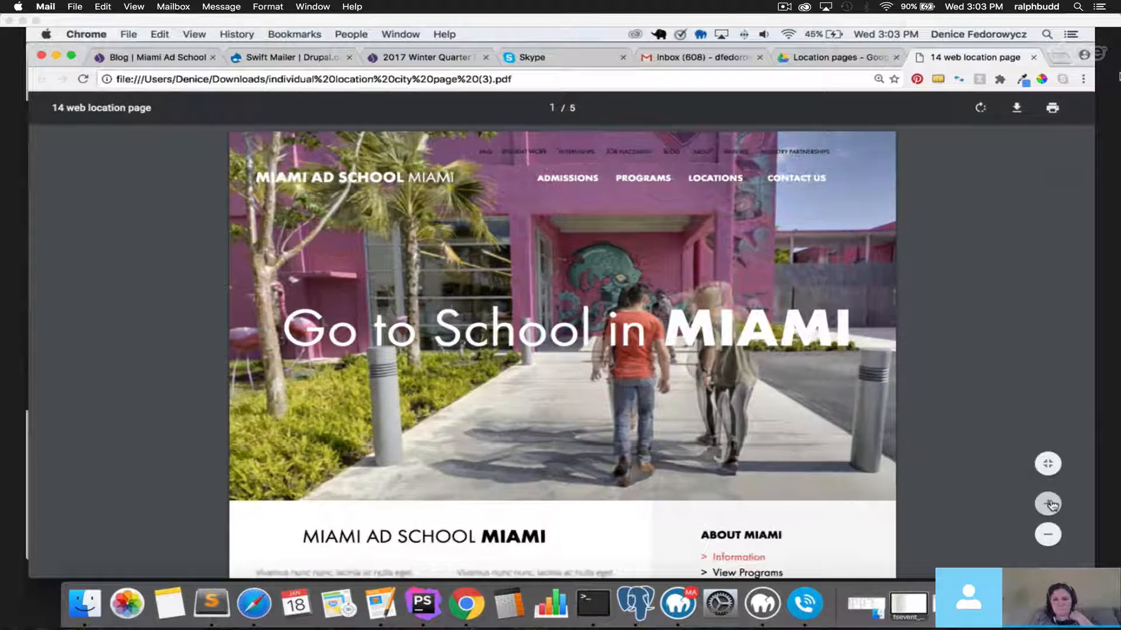
left_click(1049, 504)
left_click(1049, 504)
left_click(1048, 504)
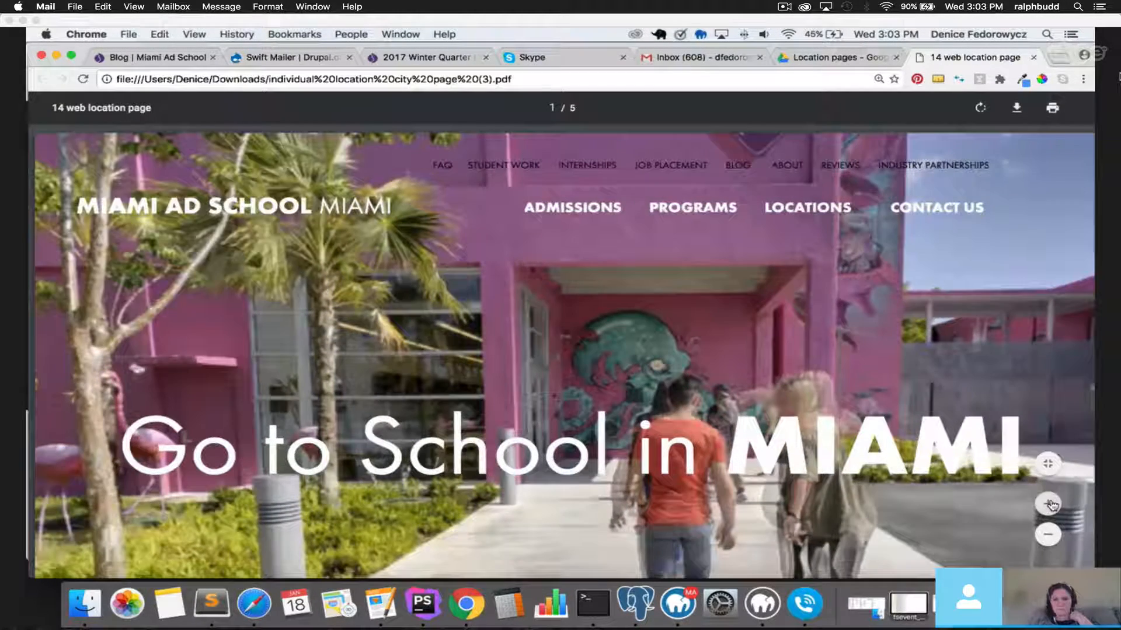
left_click(1049, 505)
Scroll through the PDF pages, then zoom out to the full page width on page 1.
scroll(589, 386, "down", 15)
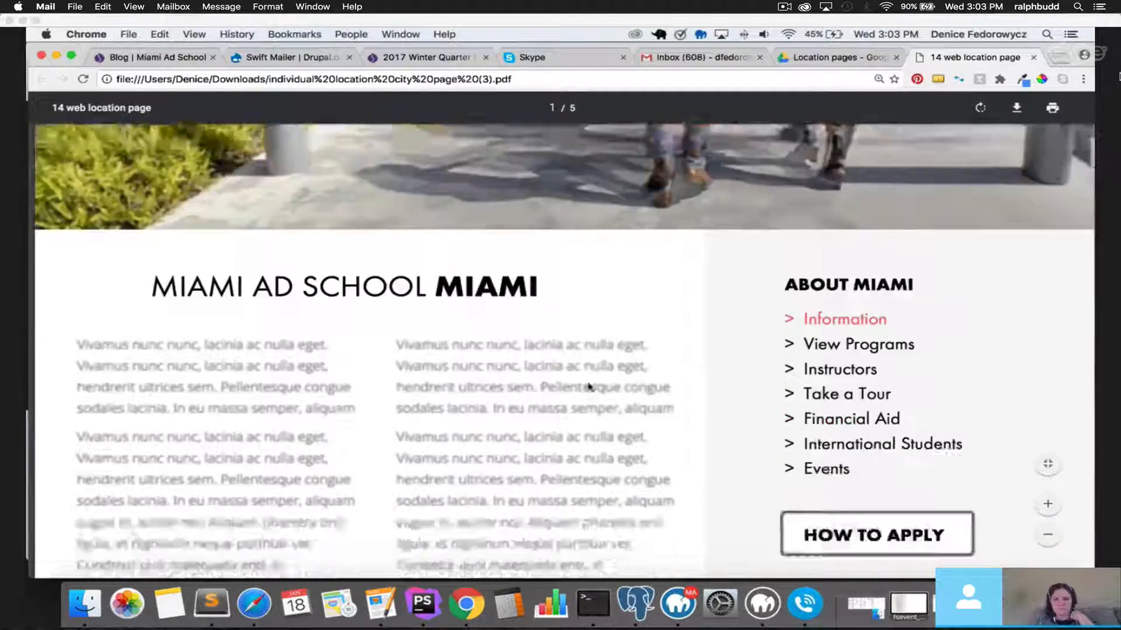
scroll(590, 387, "down", 15)
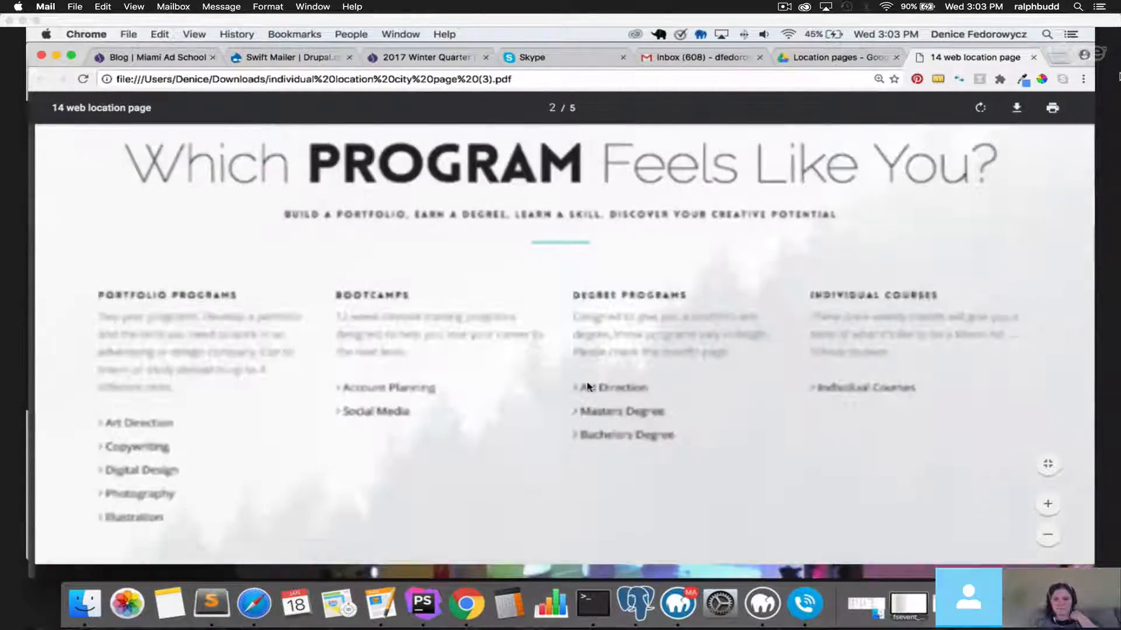
scroll(588, 387, "up", 20)
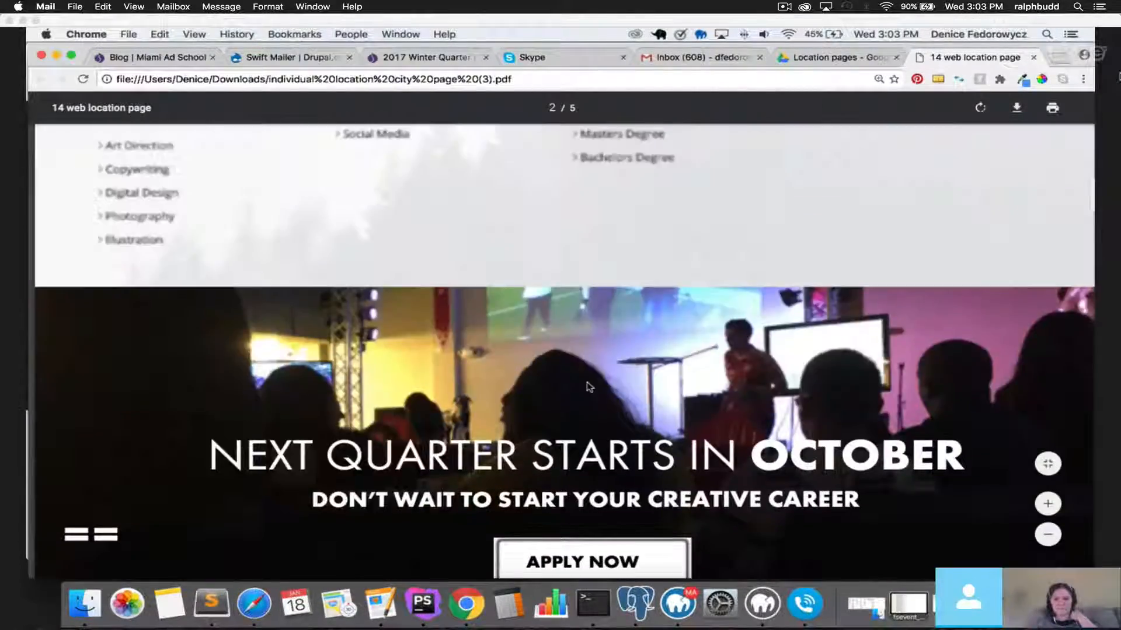
scroll(589, 387, "up", 5)
scroll(588, 387, "down", 3)
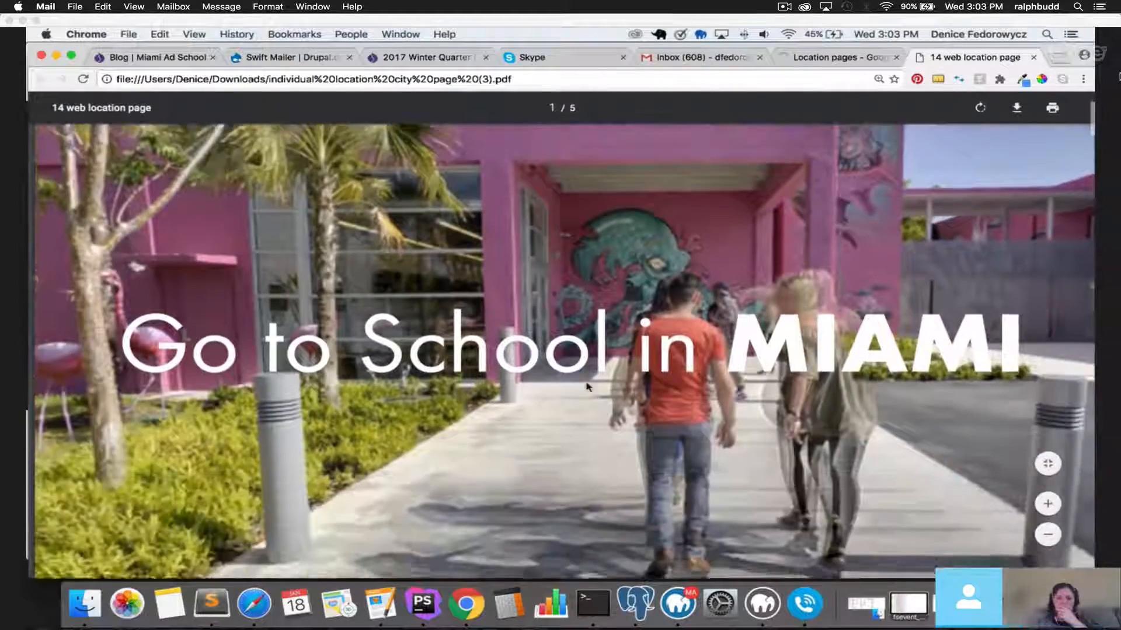
scroll(589, 387, "up", 2)
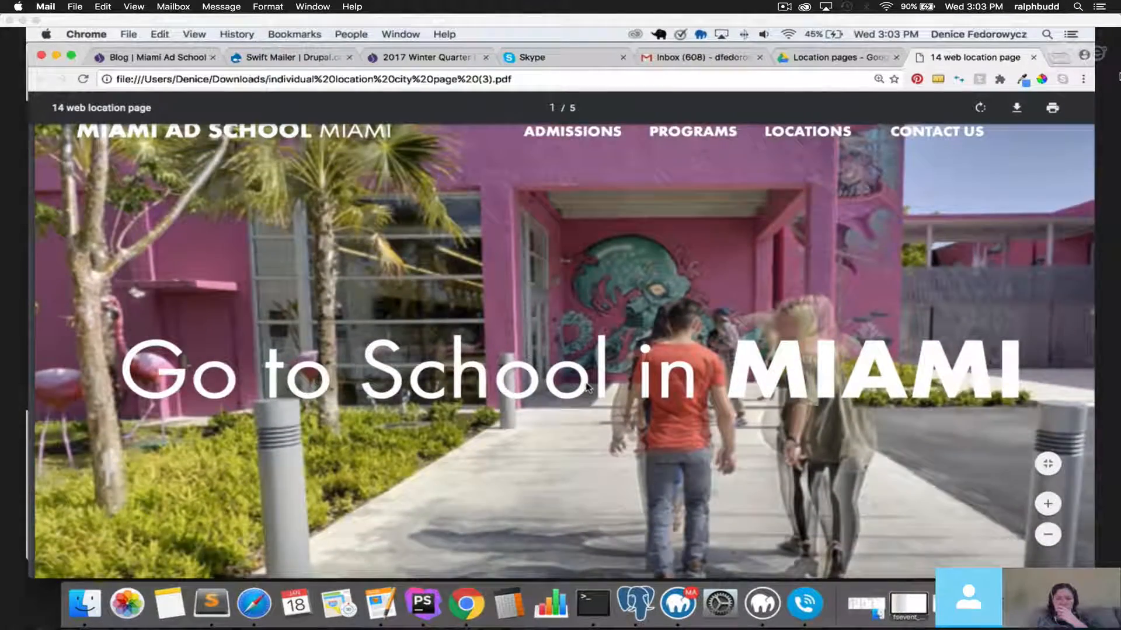
scroll(588, 387, "up", 2)
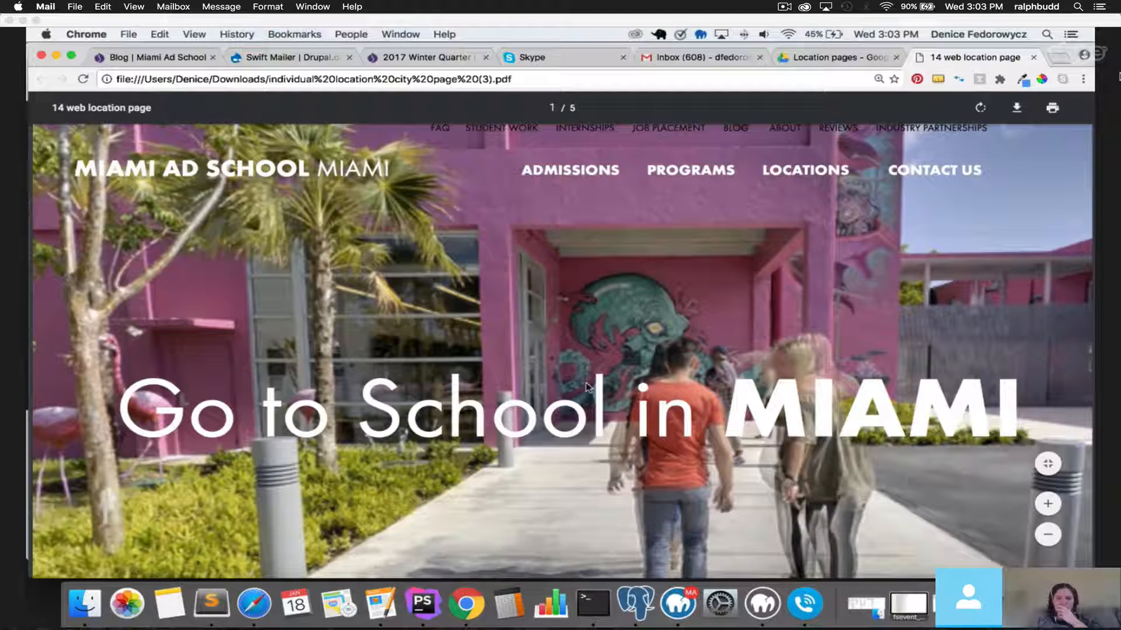
scroll(587, 386, "up", 1)
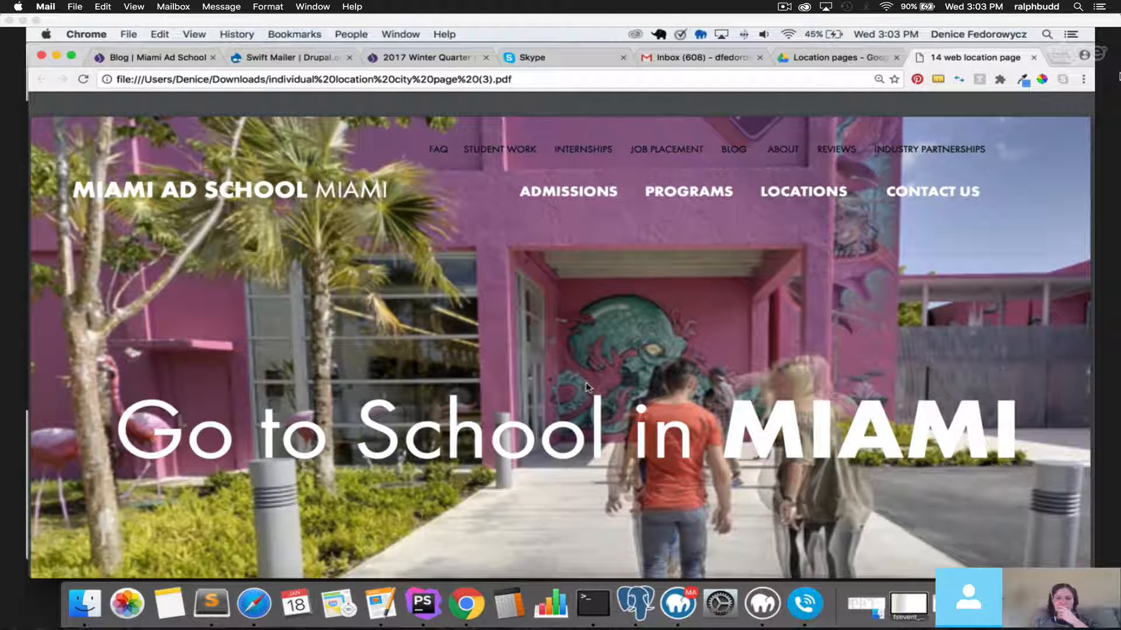
mouse_move(1048, 540)
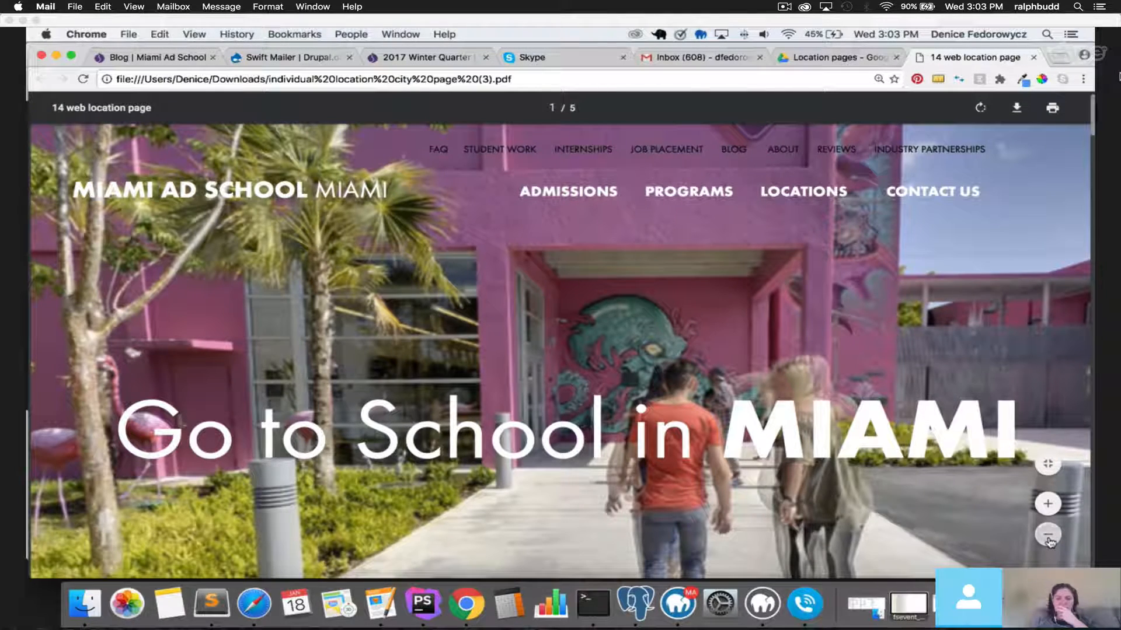
left_click(1048, 542)
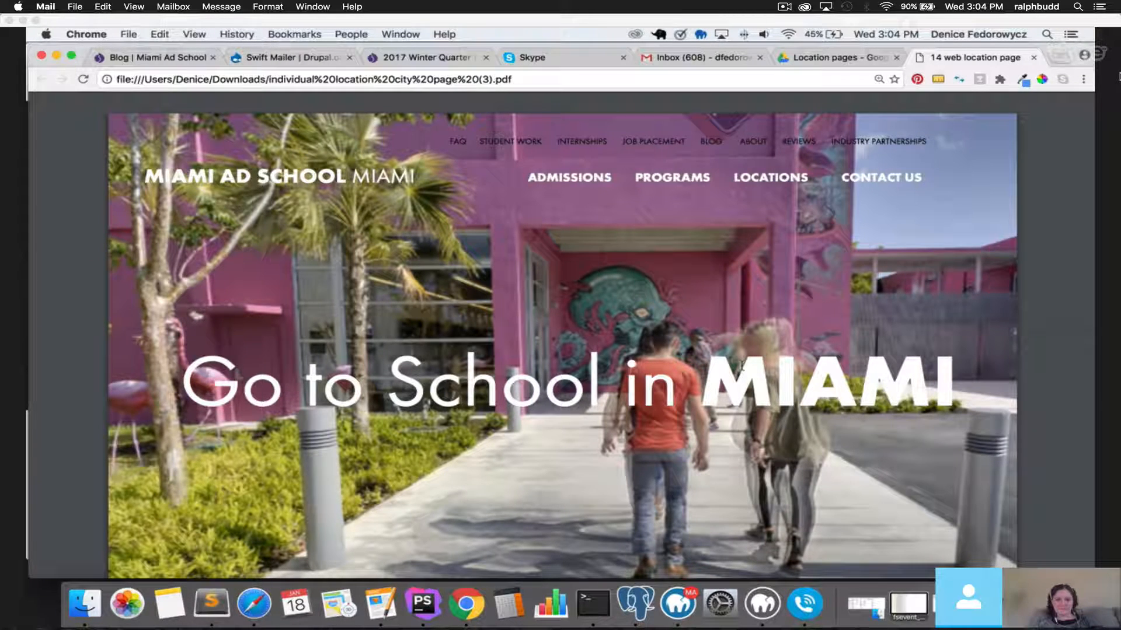
mouse_move(1053, 505)
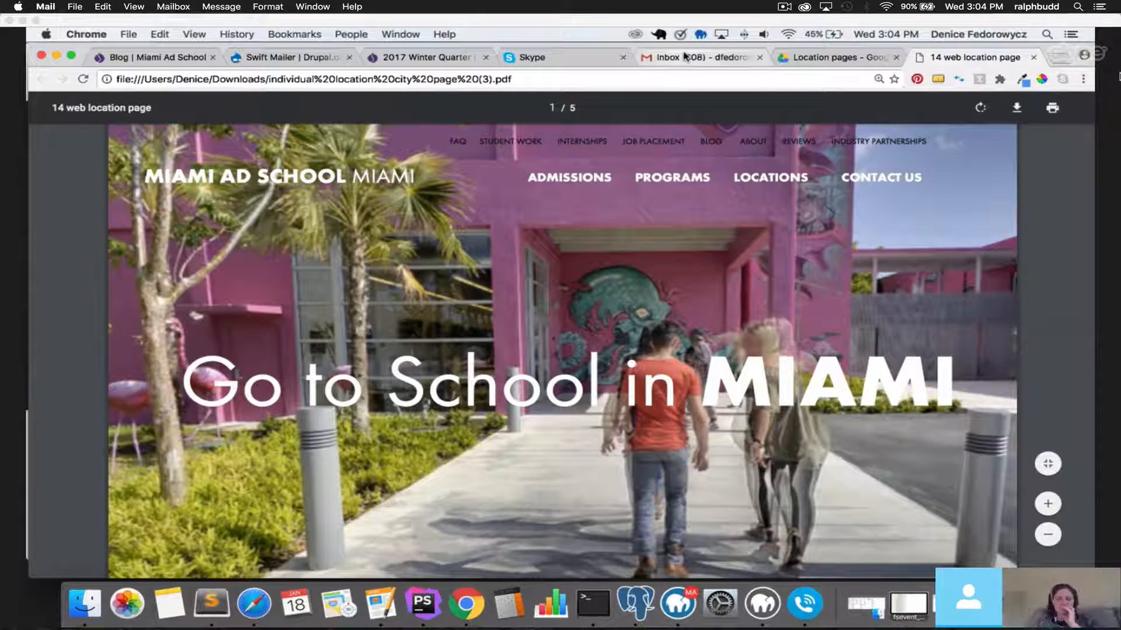
left_click(1054, 505)
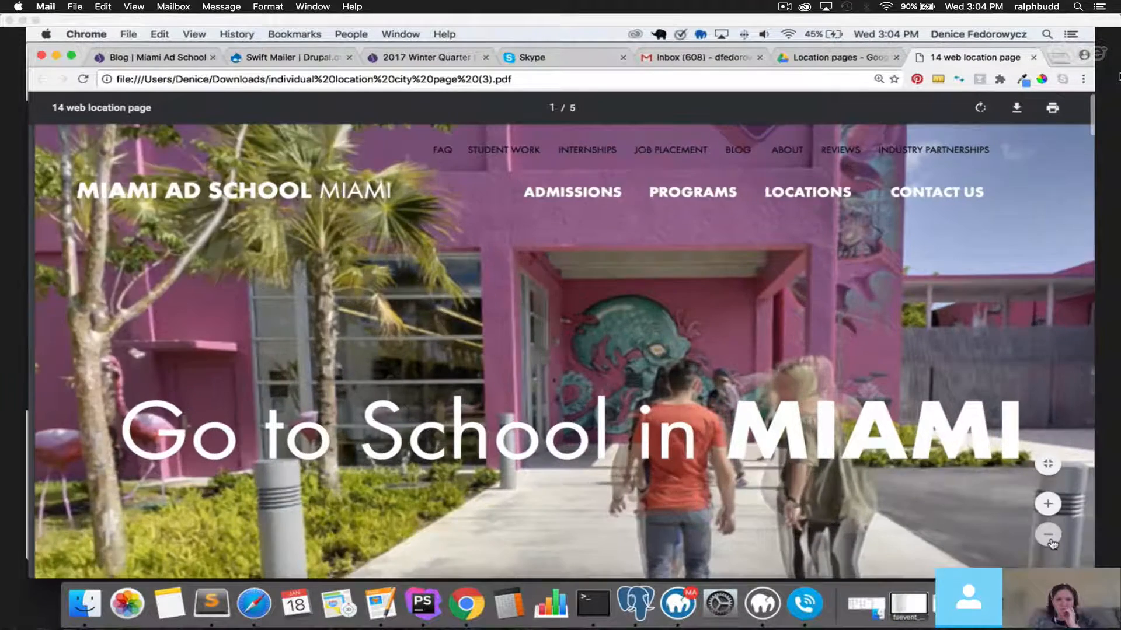
scroll(846, 394, "down", 4)
scroll(846, 394, "up", 5)
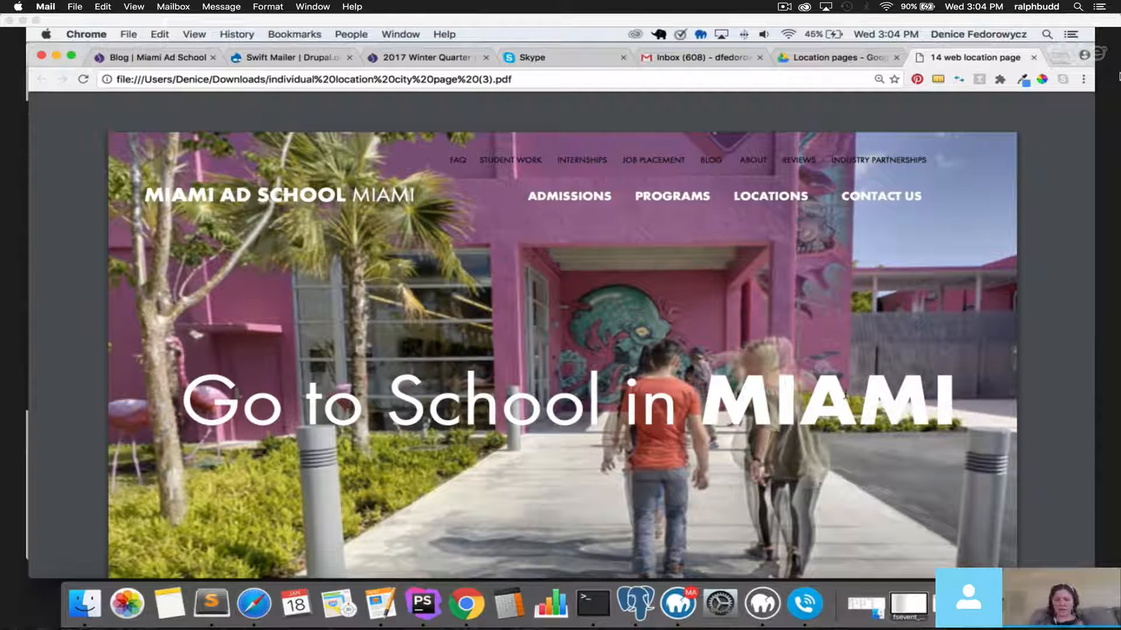
mouse_move(1070, 532)
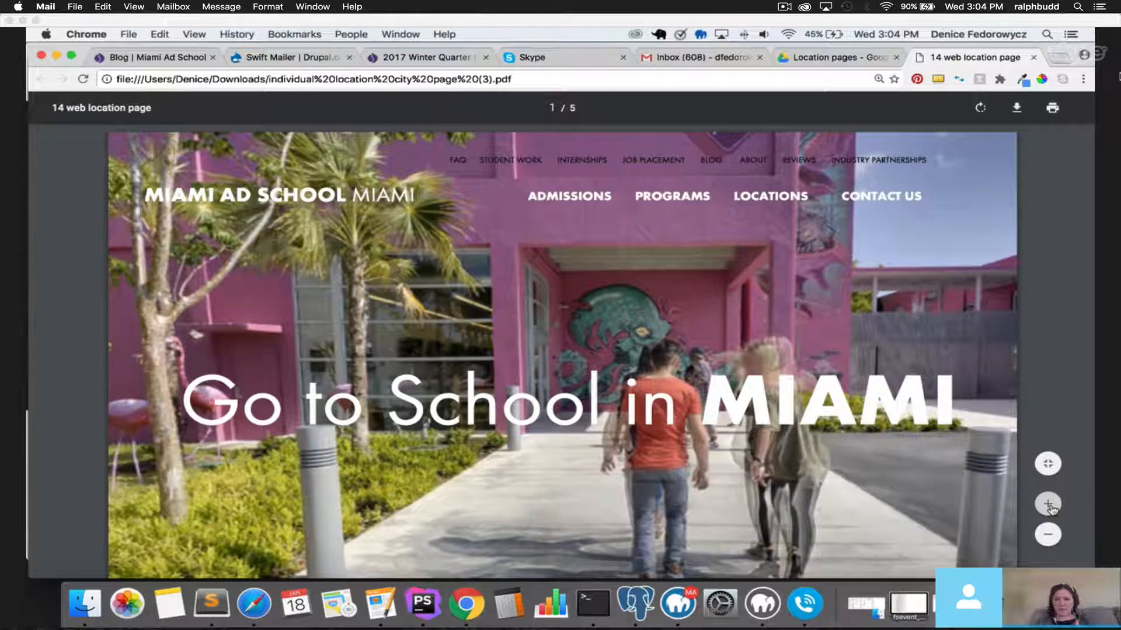
left_click(1049, 505)
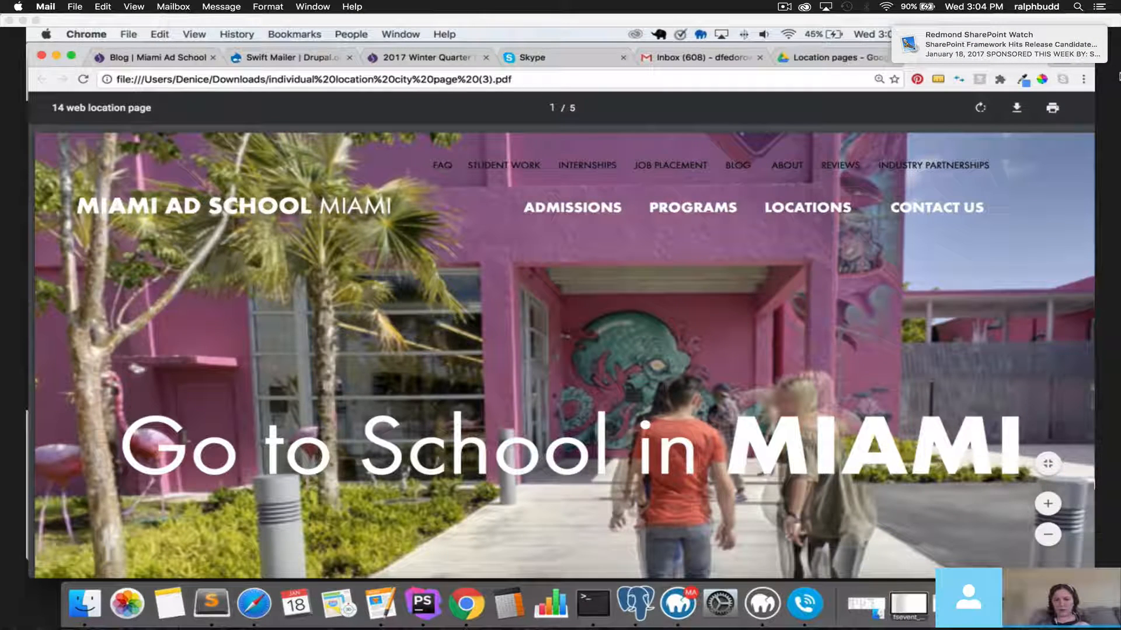
left_click(1049, 536)
scroll(561, 327, "down", 3)
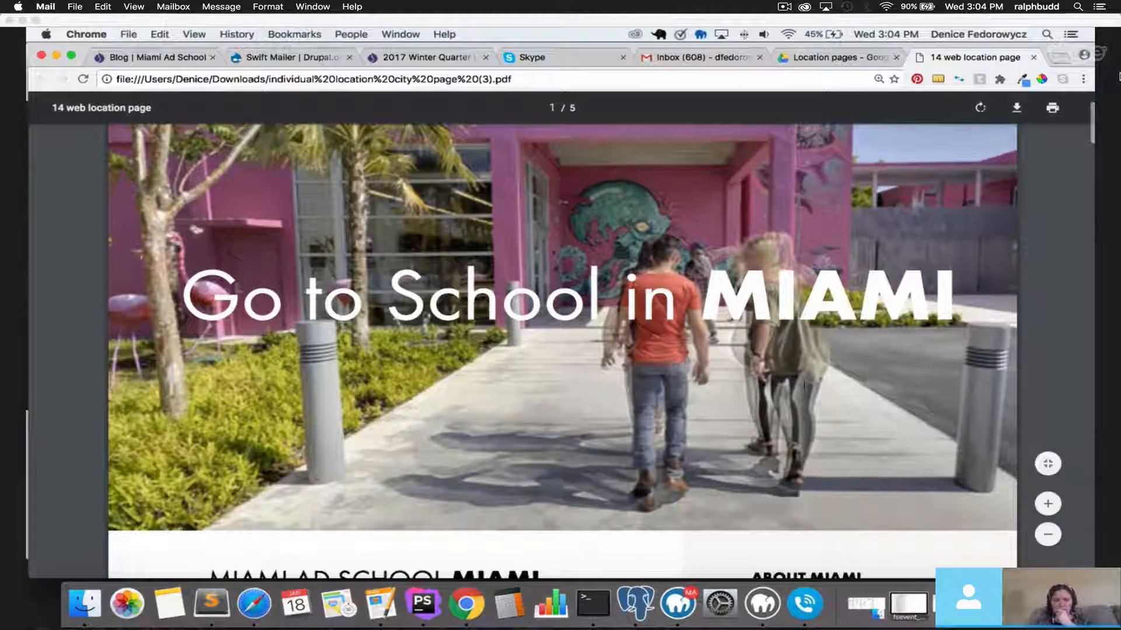
scroll(805, 392, "down", 3)
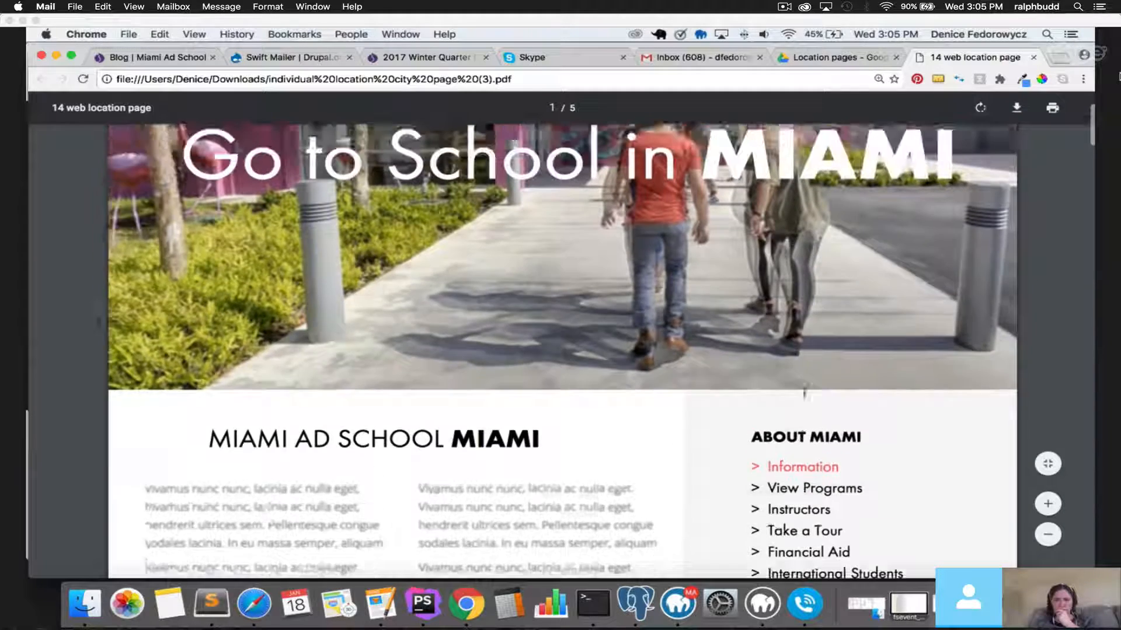
scroll(805, 392, "up", 5)
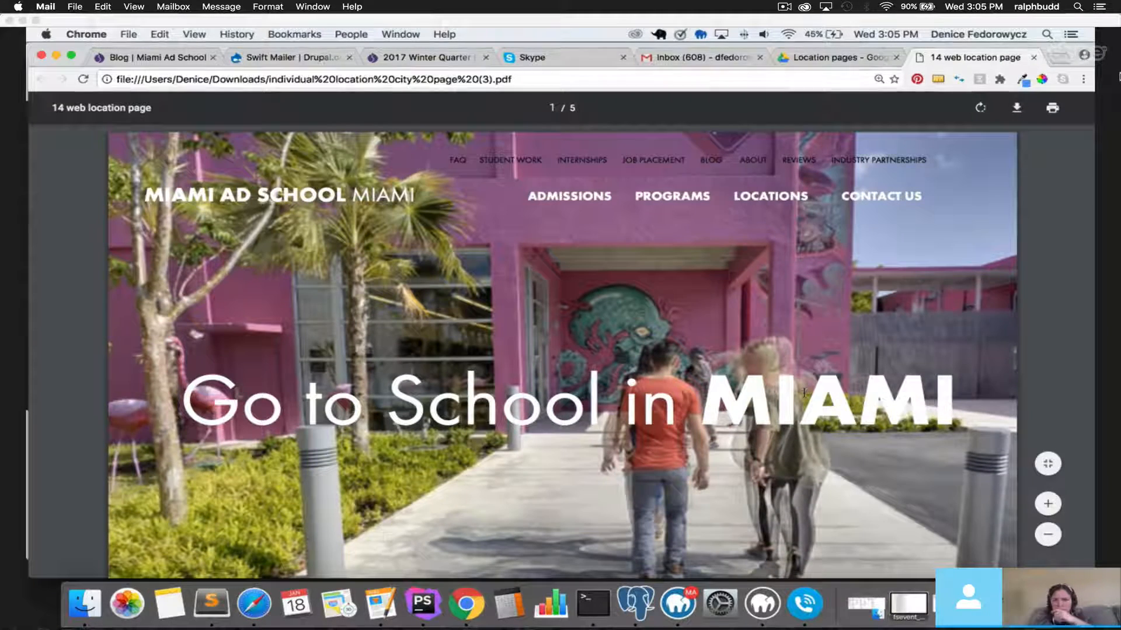
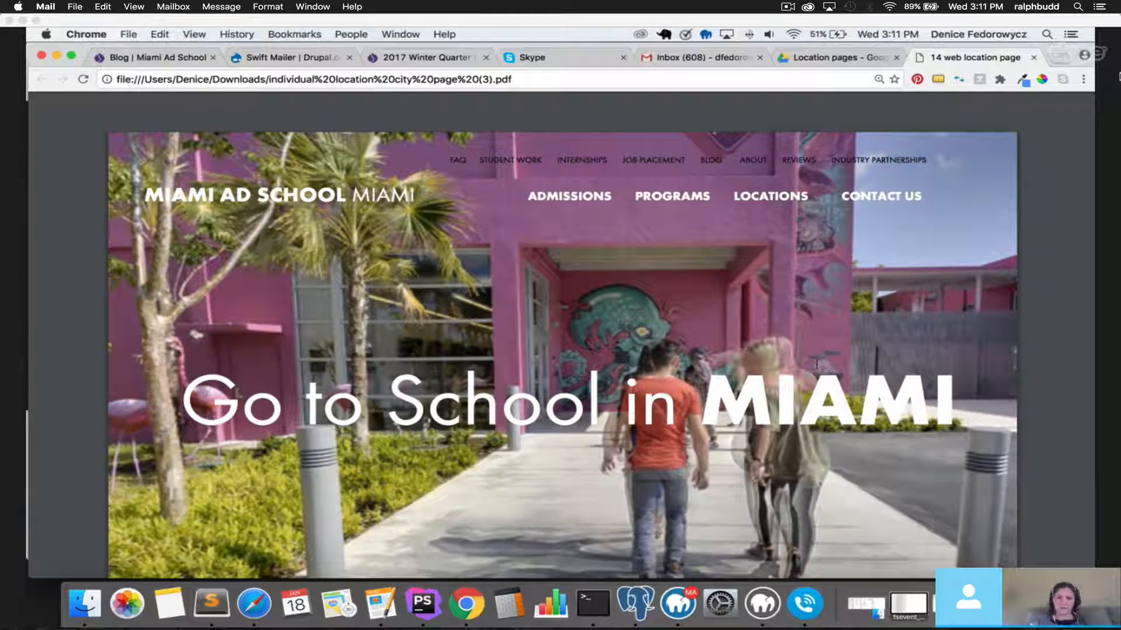
Zoom in and out on the PDF mockup, then scroll through its page.
key("super+plus")
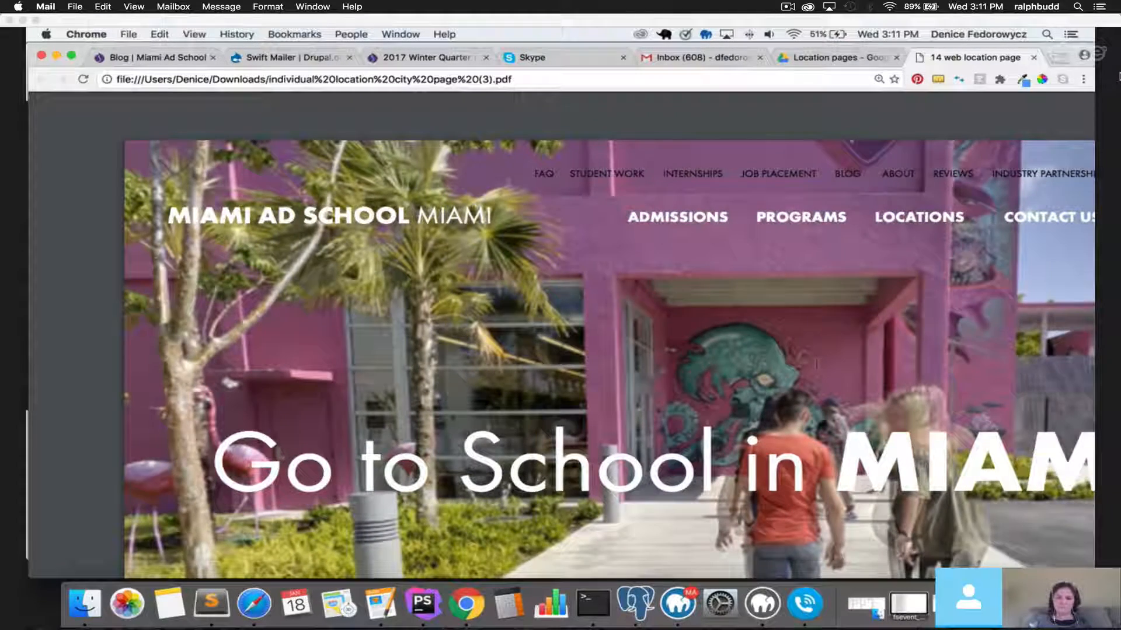
key("super+minus")
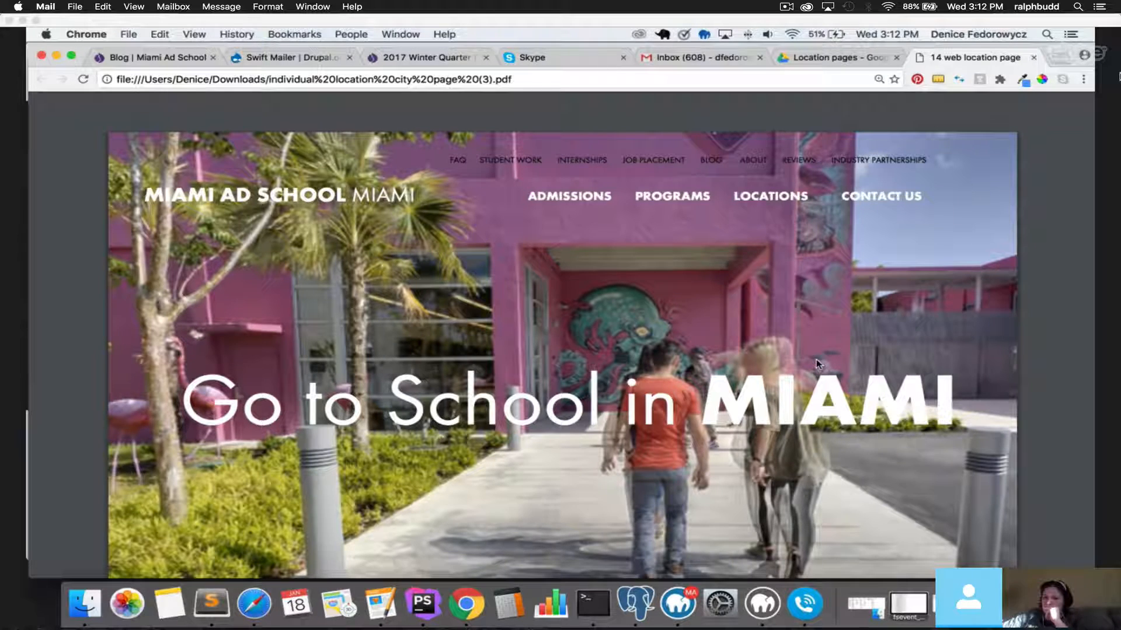
scroll(816, 359, "down", 2)
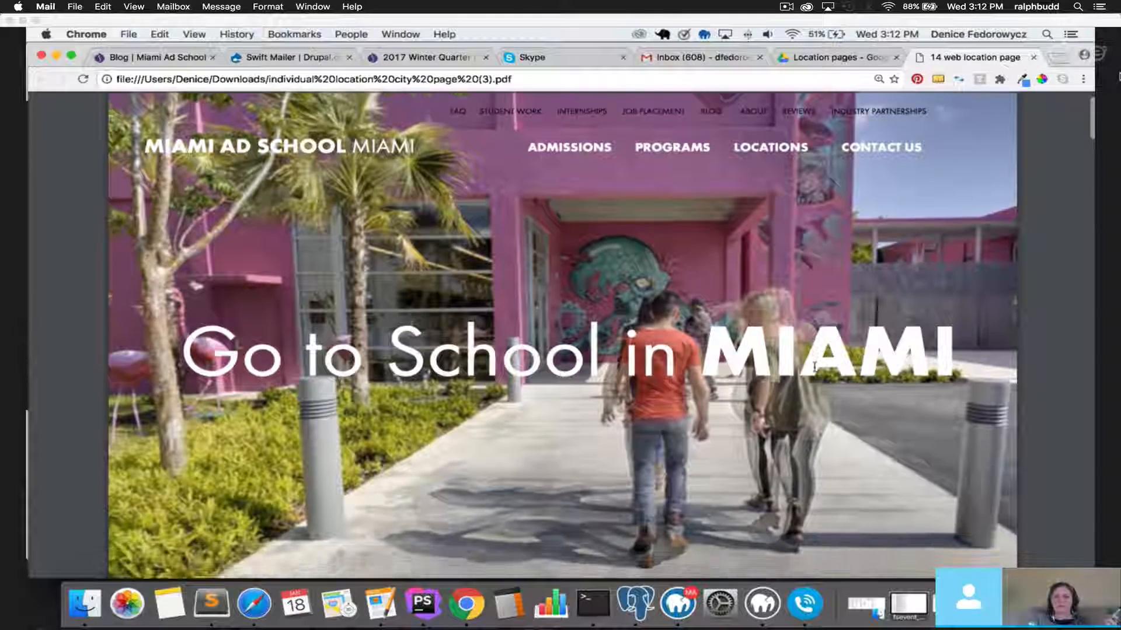
scroll(814, 367, "down", 2)
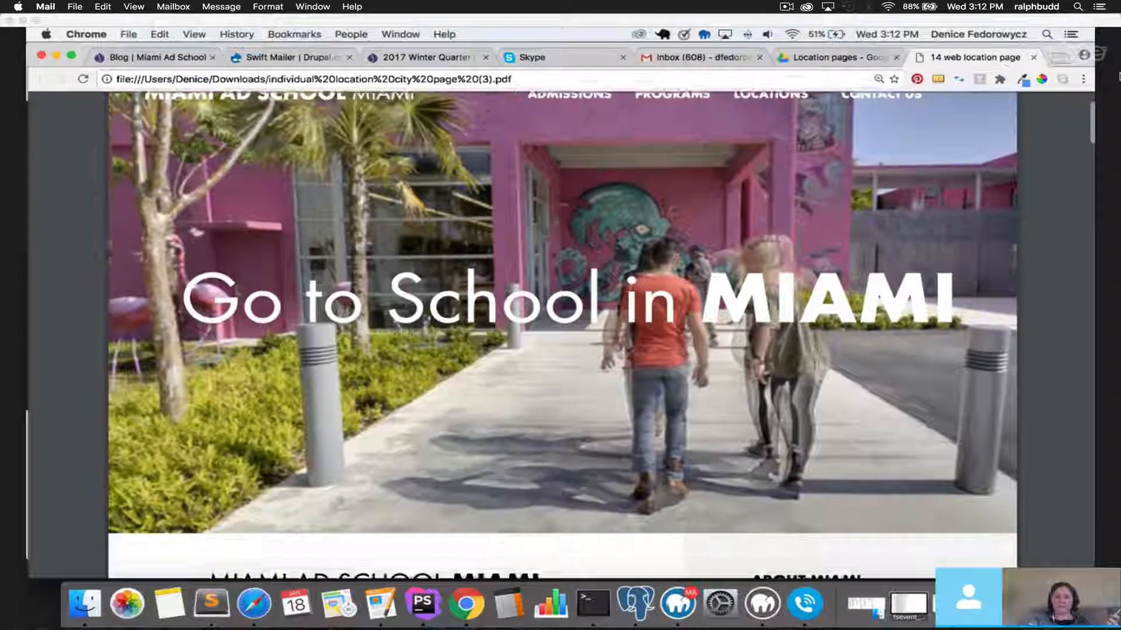
scroll(63, 434, "up", 2)
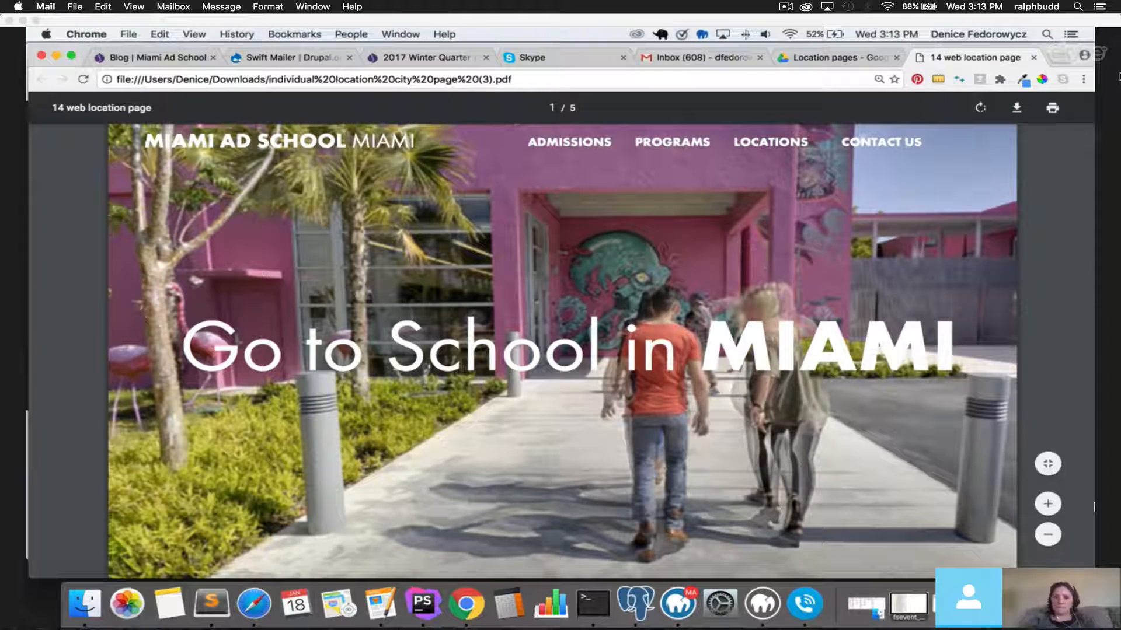
Load the live miamiadschool.com/about page in a new tab.
left_click(1065, 58)
type("miaim")
key("BackSpace")
key("BackSpace")
key("BackSpace")
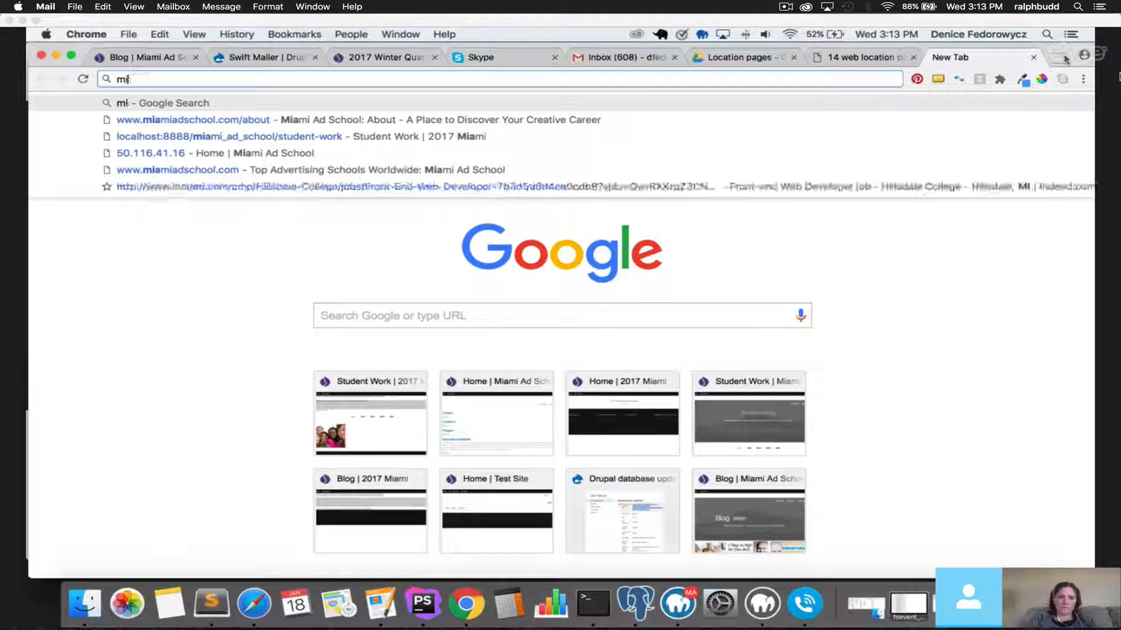
type("amiadschool.com/about")
key("Return")
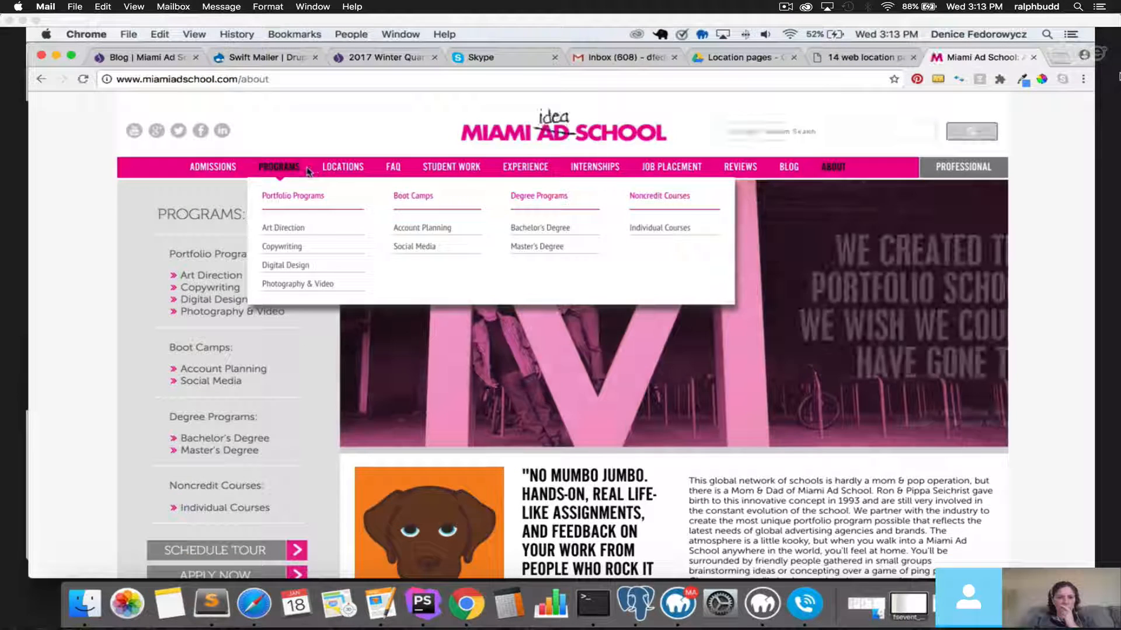
Go to the Miami location page from the LOCATIONS menu.
mouse_move(342, 170)
left_click(335, 246)
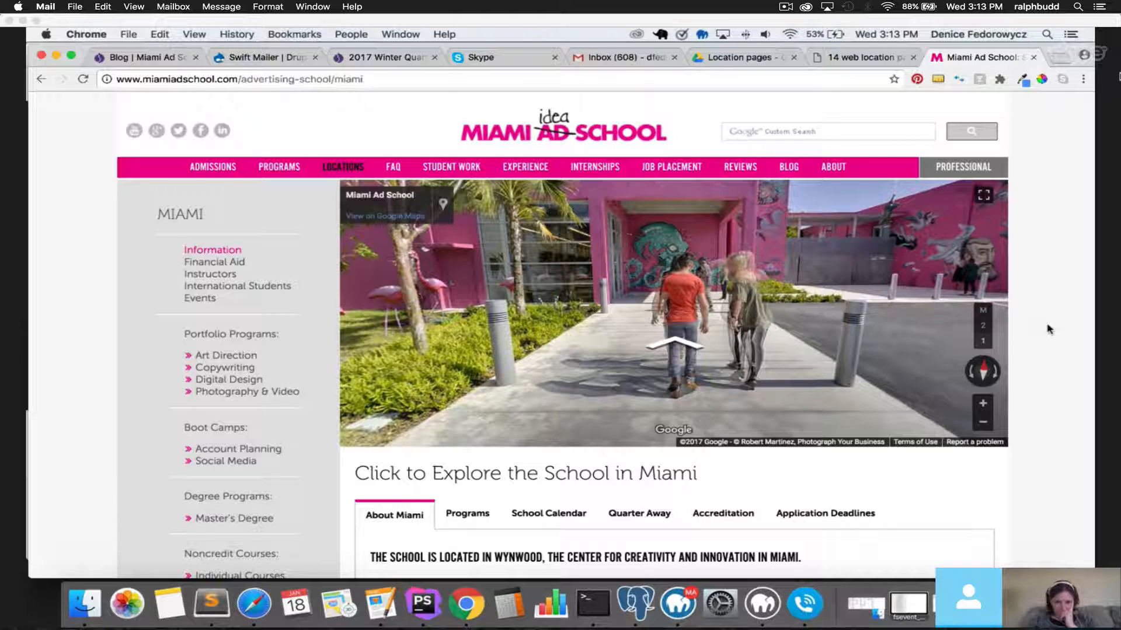
Walk the Street View tour along the entrance path, past the mural, into the lobby.
left_click(675, 345)
left_click(676, 346)
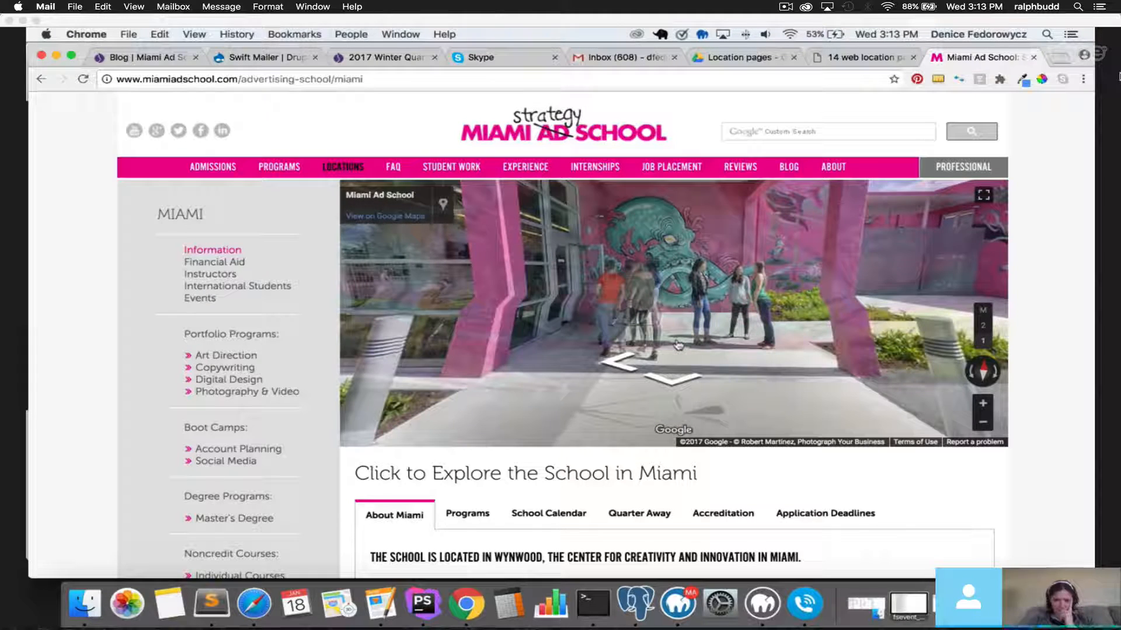
left_click(610, 375)
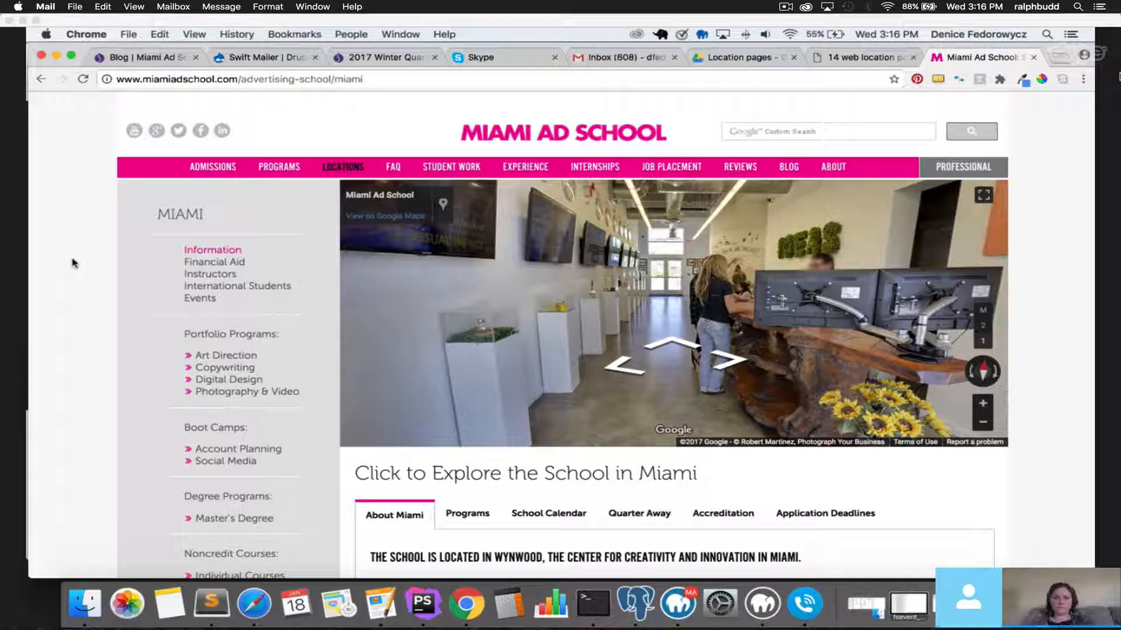
Tour past the octopus mural, classroom and reception hallway, out through the entrance.
scroll(74, 263, "down", 1)
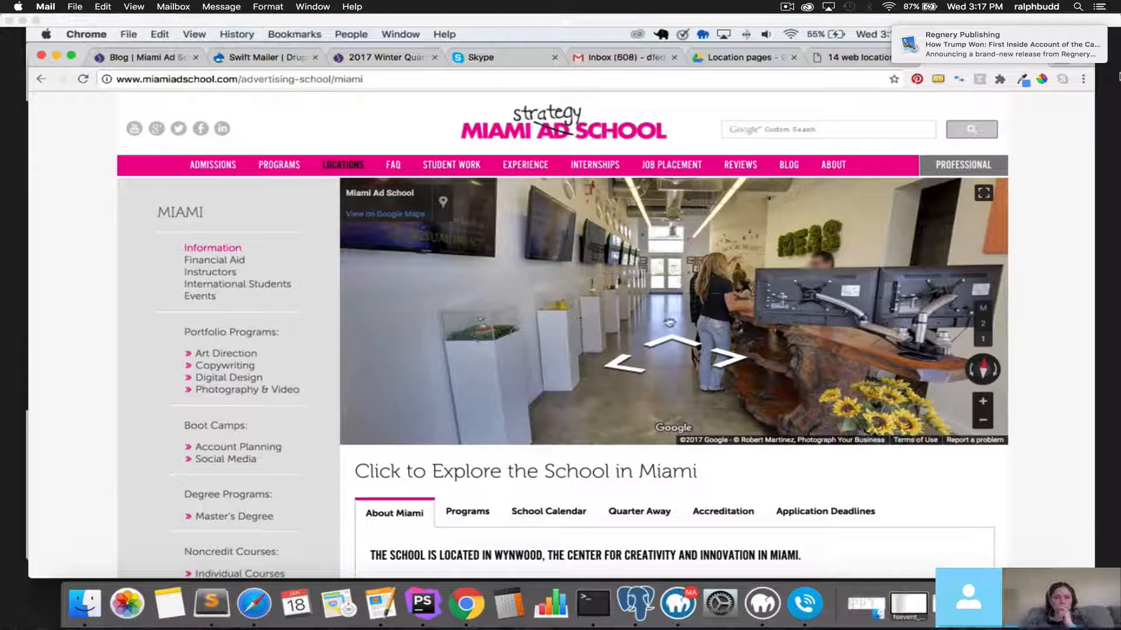
left_click(734, 363)
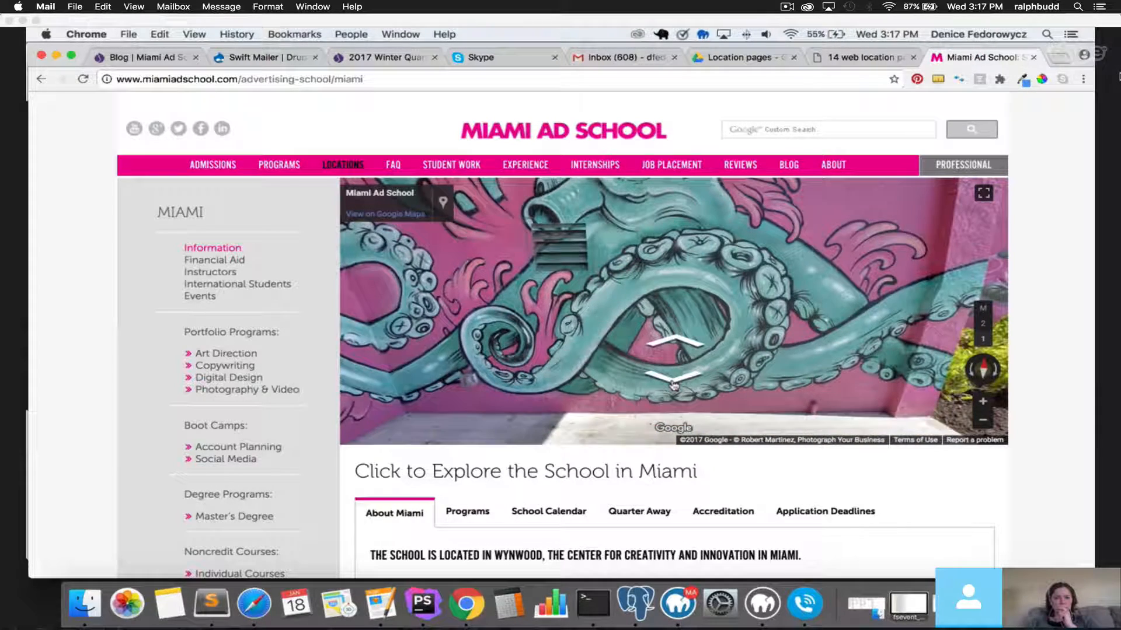
left_click(674, 379)
left_click(673, 346)
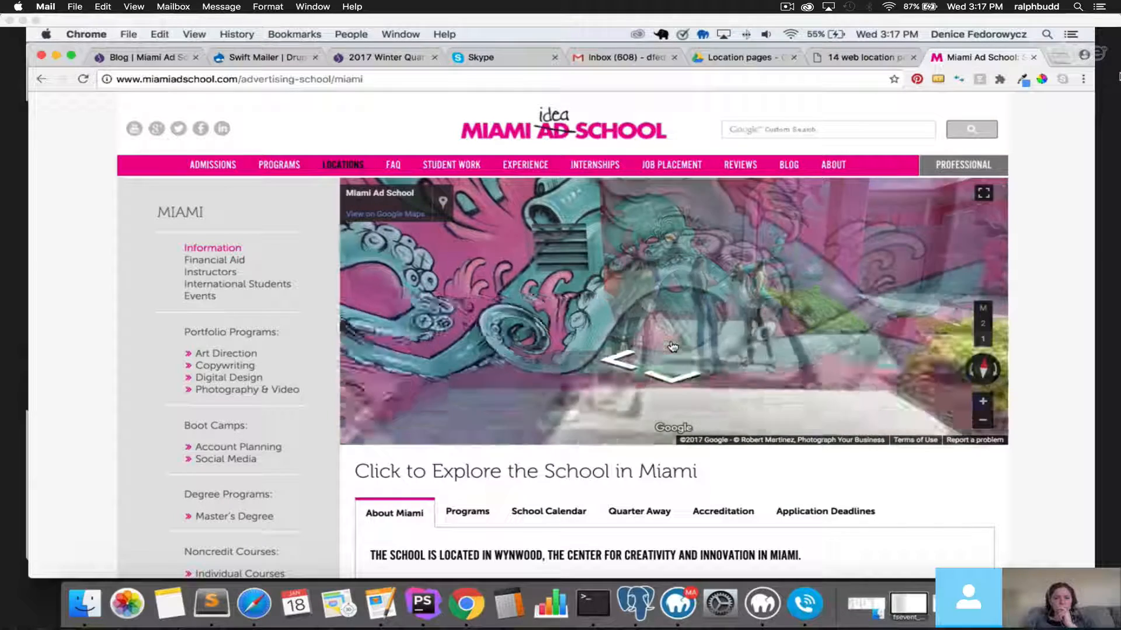
left_click(667, 348)
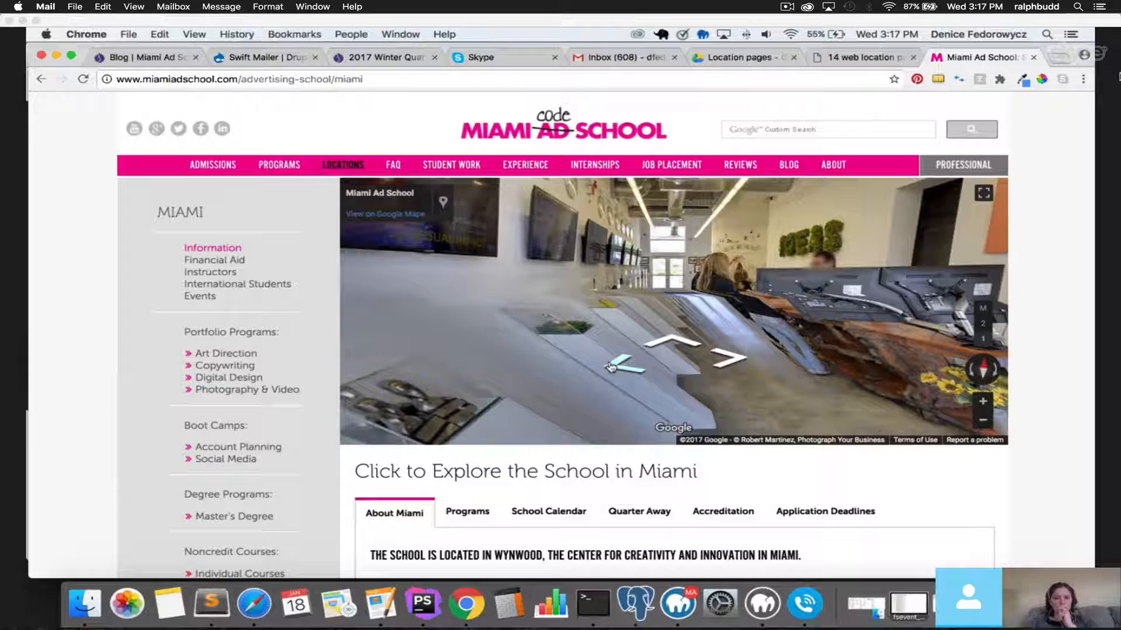
left_click(610, 366)
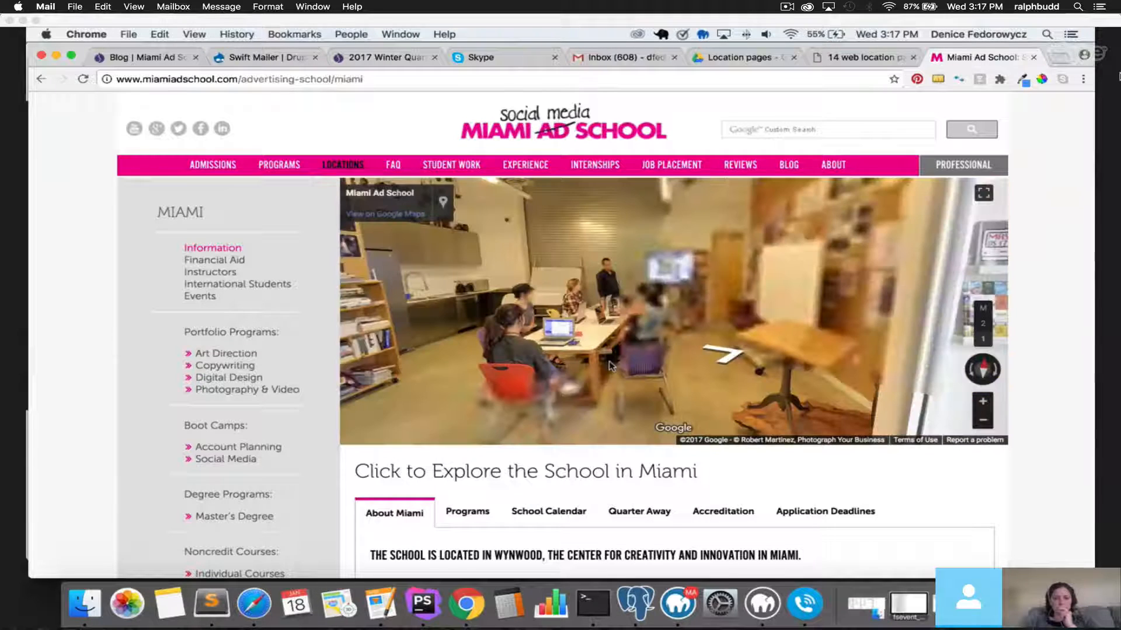
left_click(730, 363)
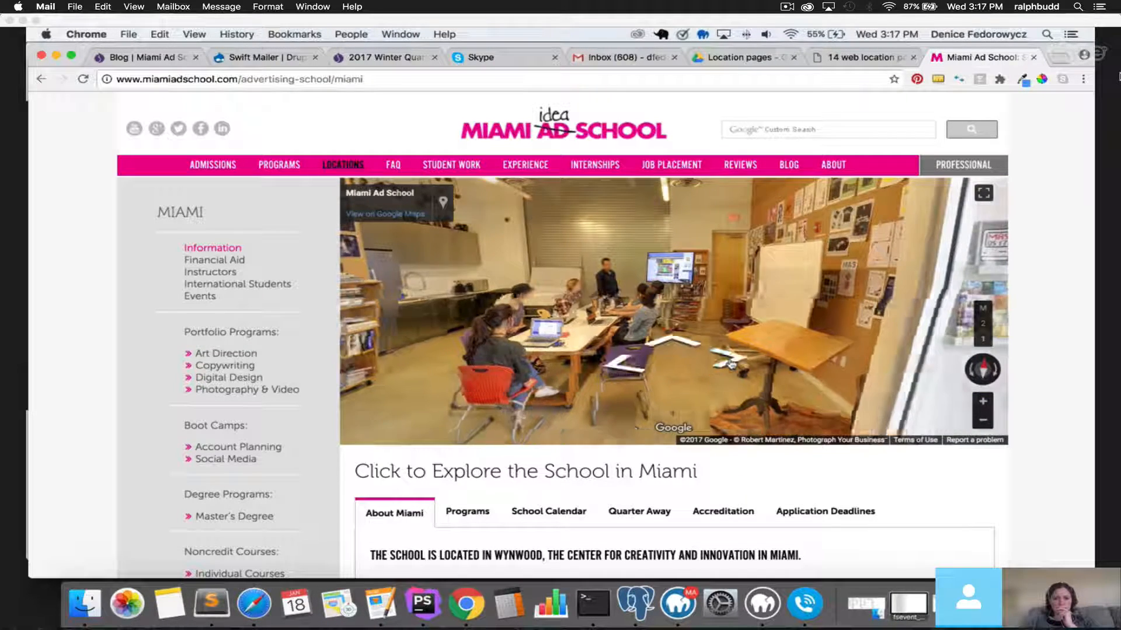
left_click(673, 343)
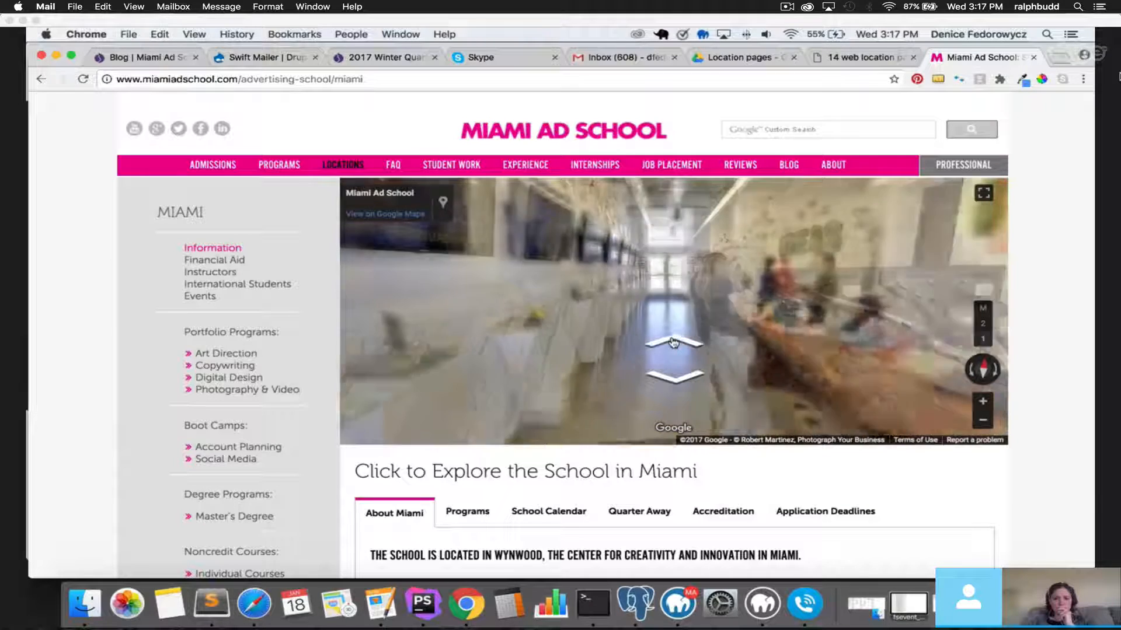
left_click(673, 343)
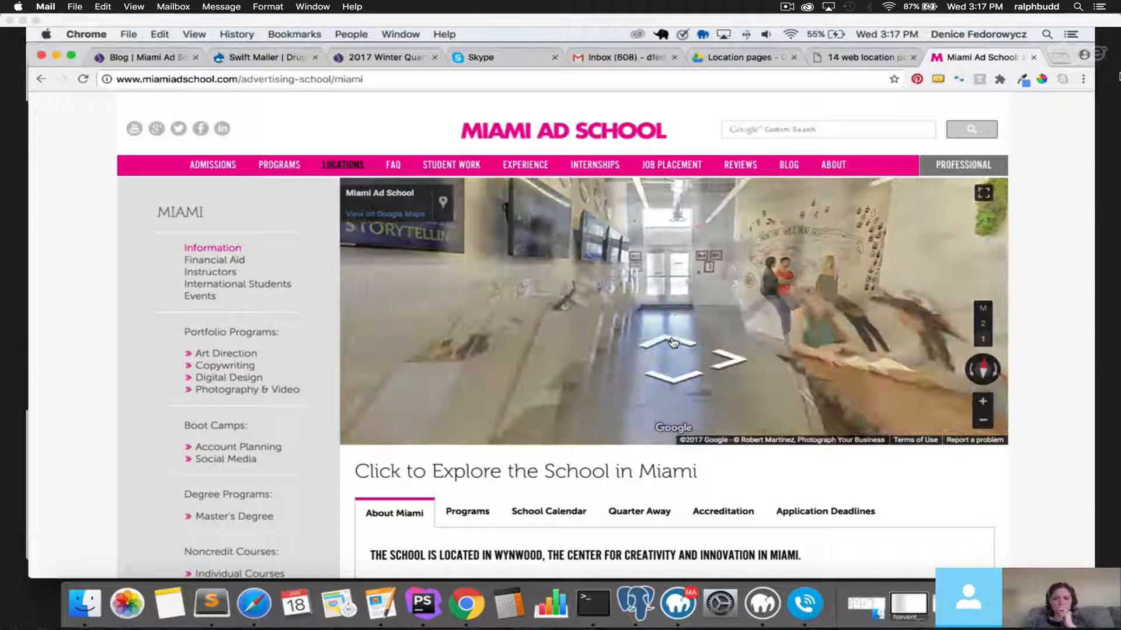
left_click(673, 343)
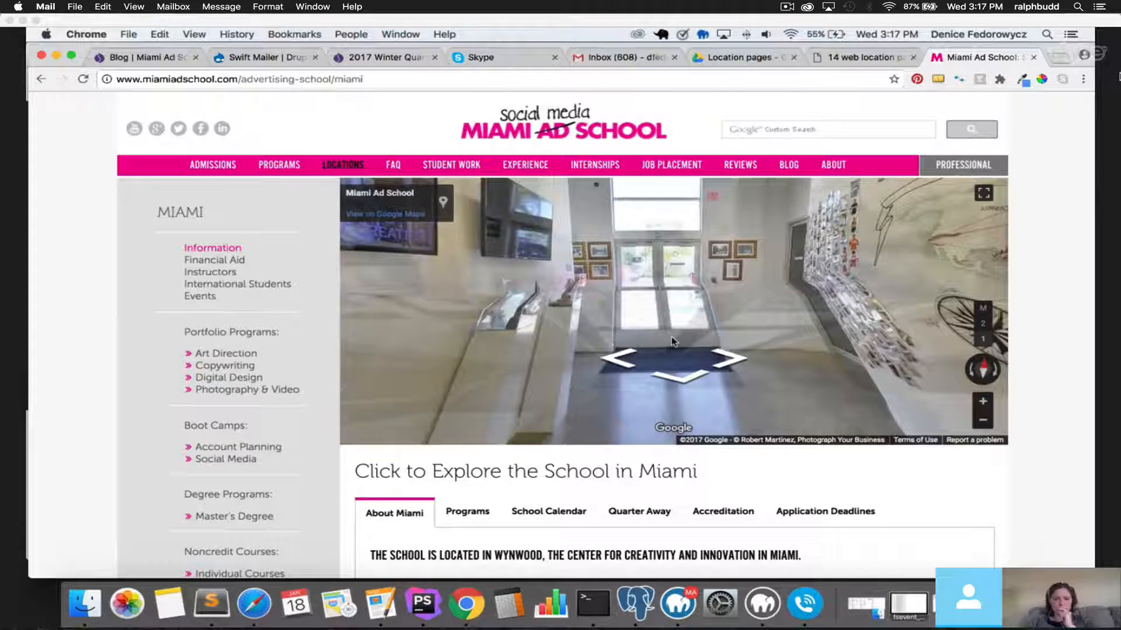
Continue past the jeans display and glass doors, then bring the CMS Training Skype call forward.
left_click(731, 370)
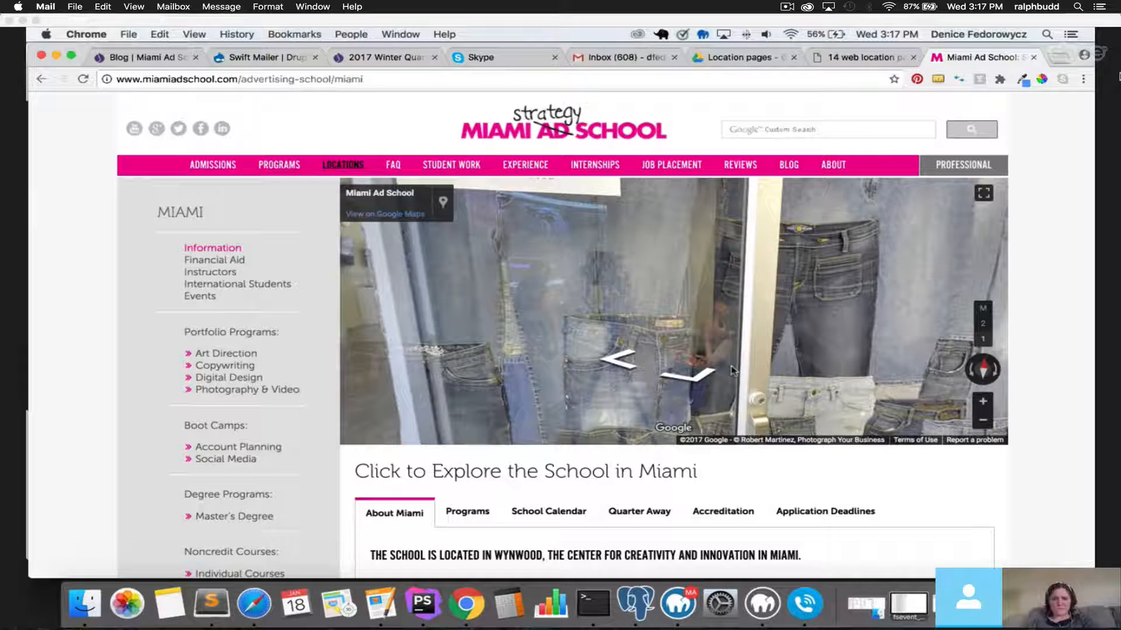
left_click(613, 372)
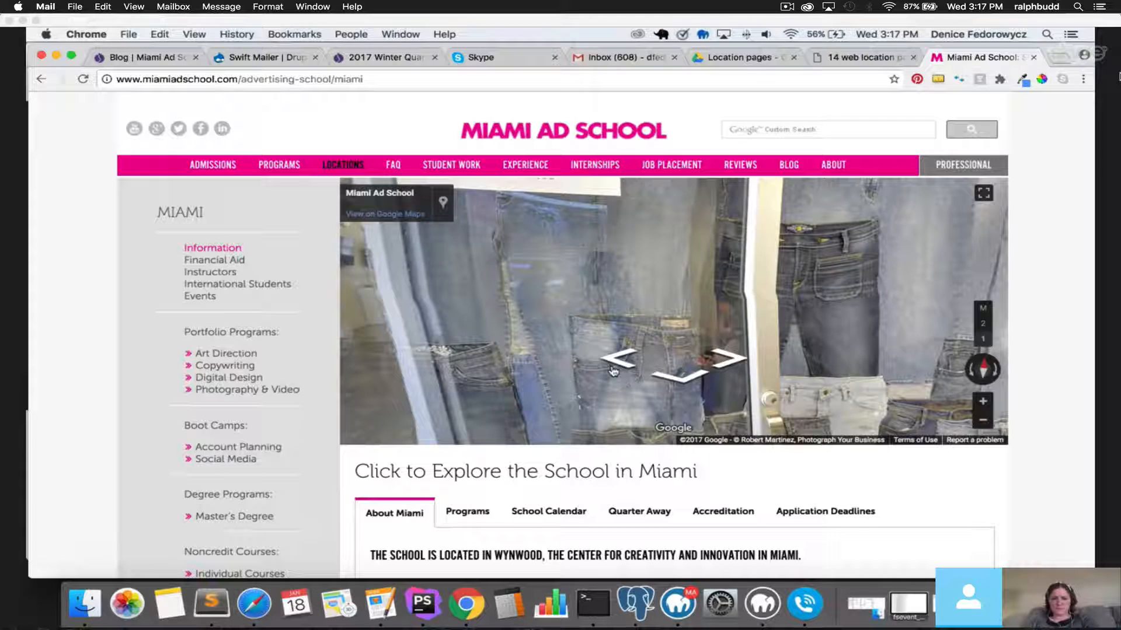
left_click(613, 372)
left_click(613, 371)
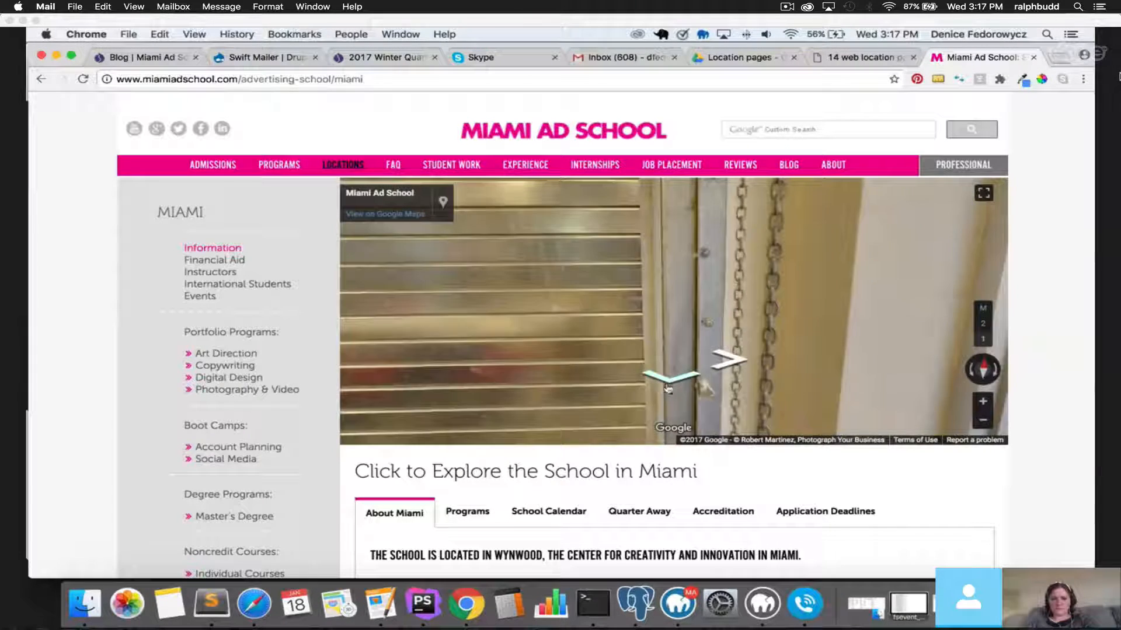
left_click(669, 385)
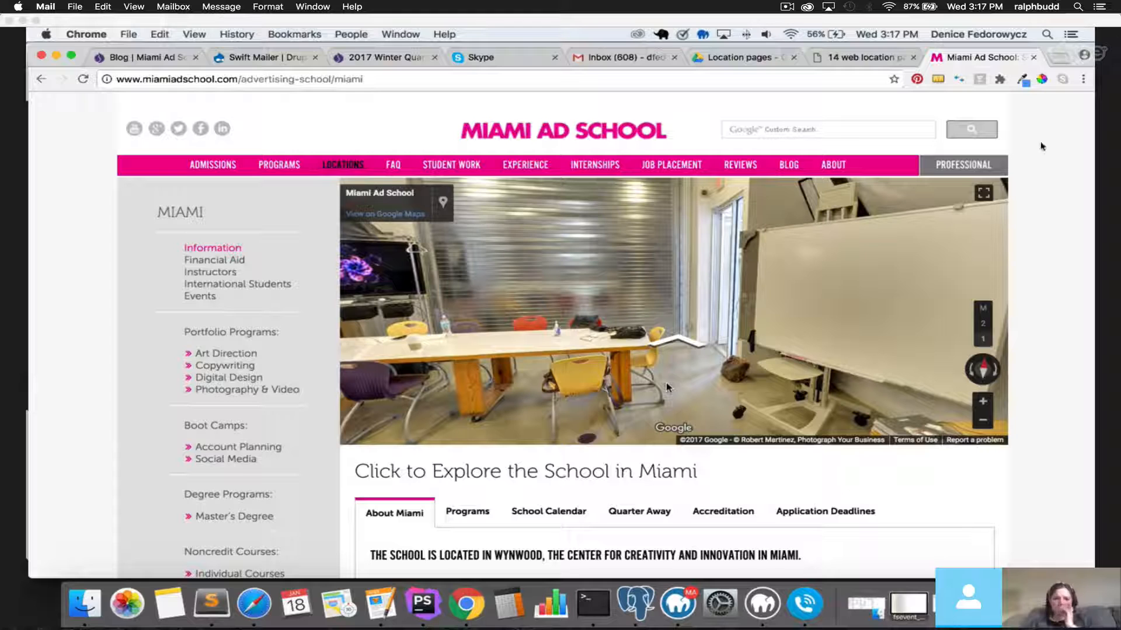
left_click(785, 7)
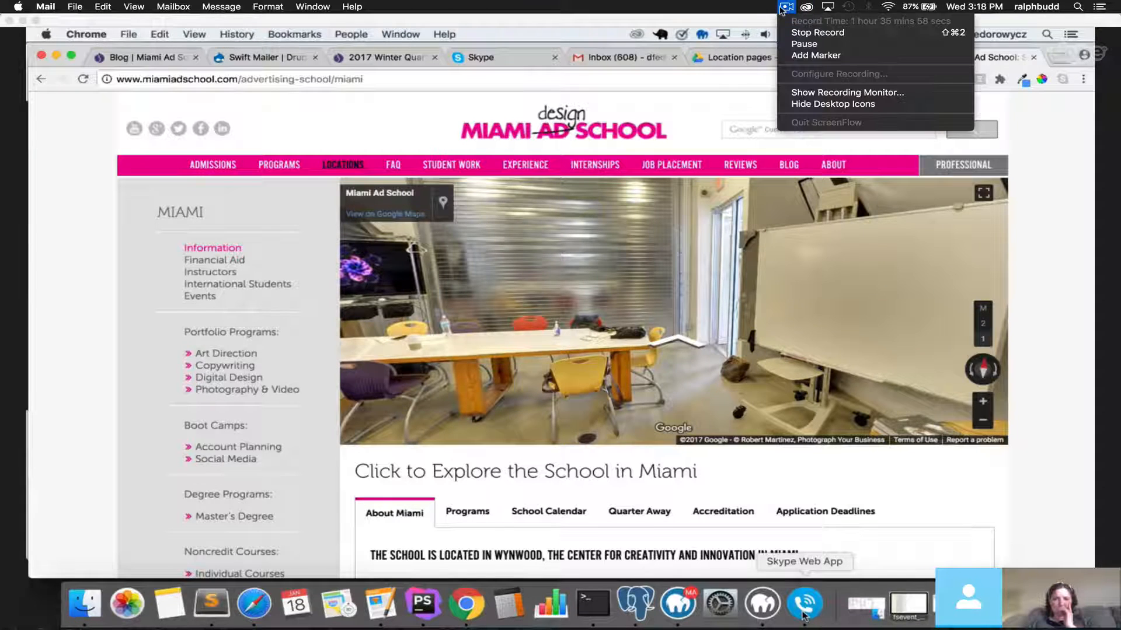
left_click(805, 616)
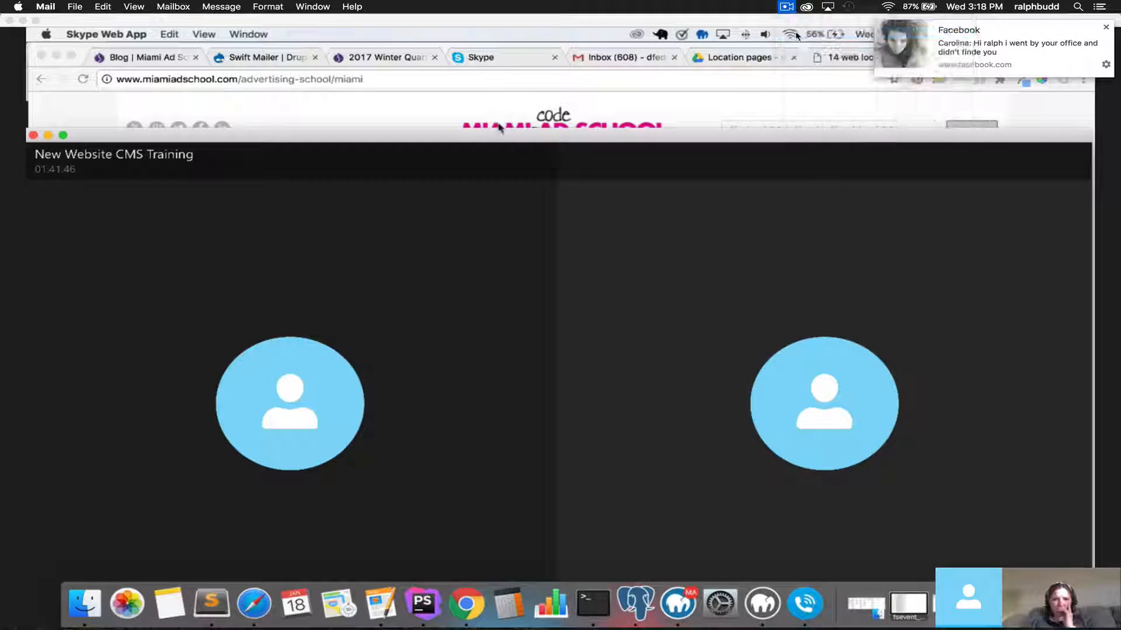